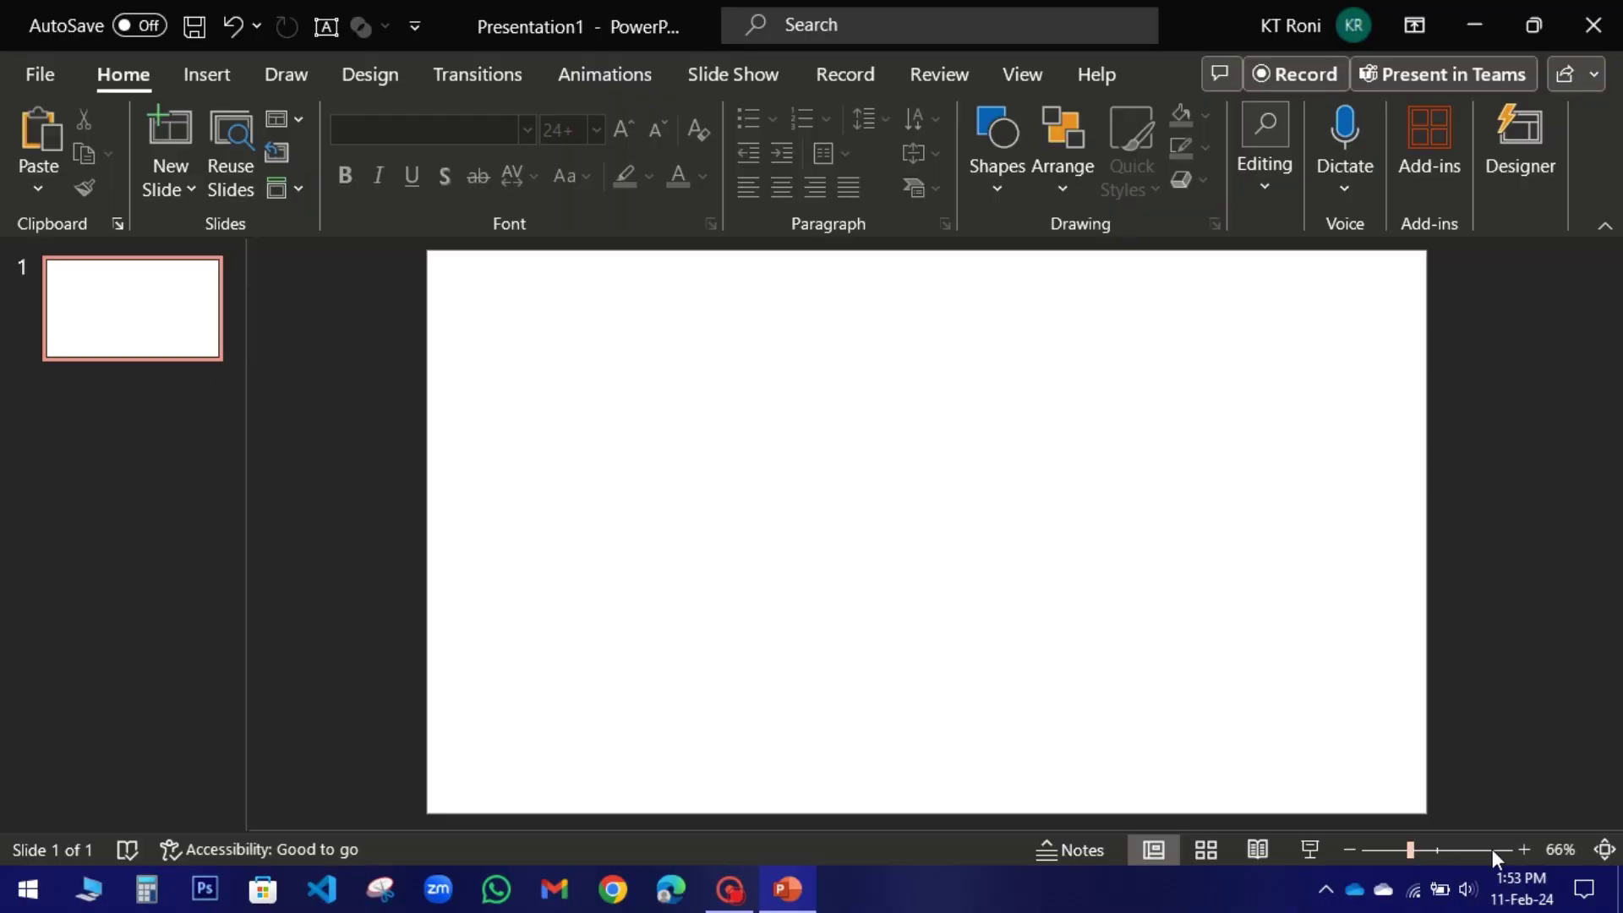
# Zoom out and browse the Insert Pictures from This Device dialog to D:\New folder.
pyautogui.click(1398, 847)
pyautogui.click(205, 79)
pyautogui.click(261, 152)
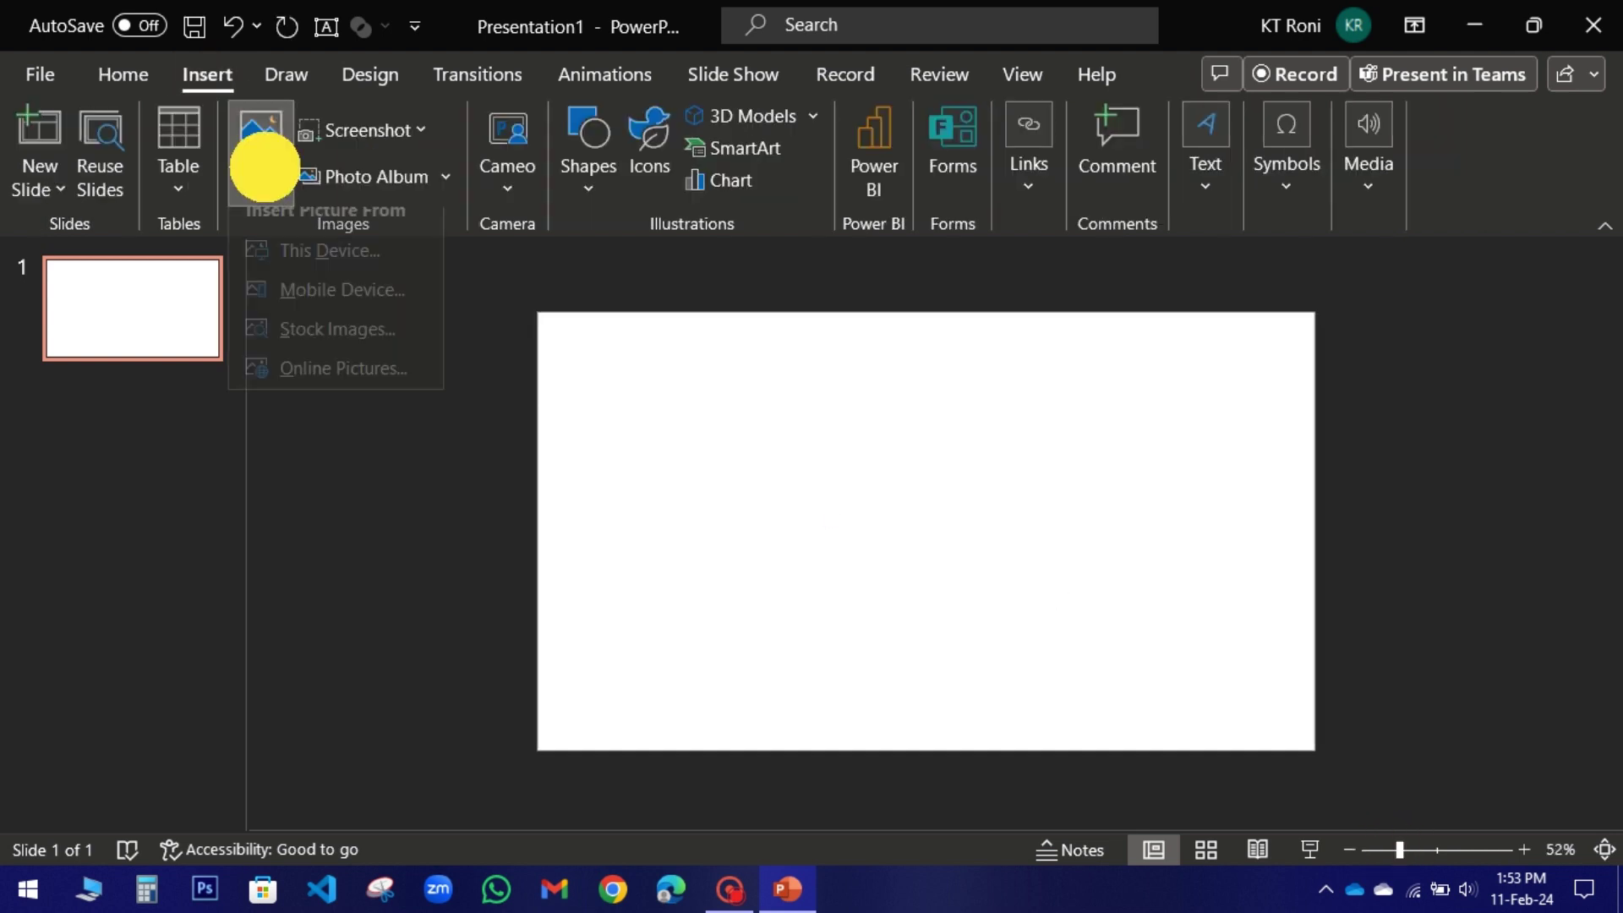
pyautogui.click(289, 266)
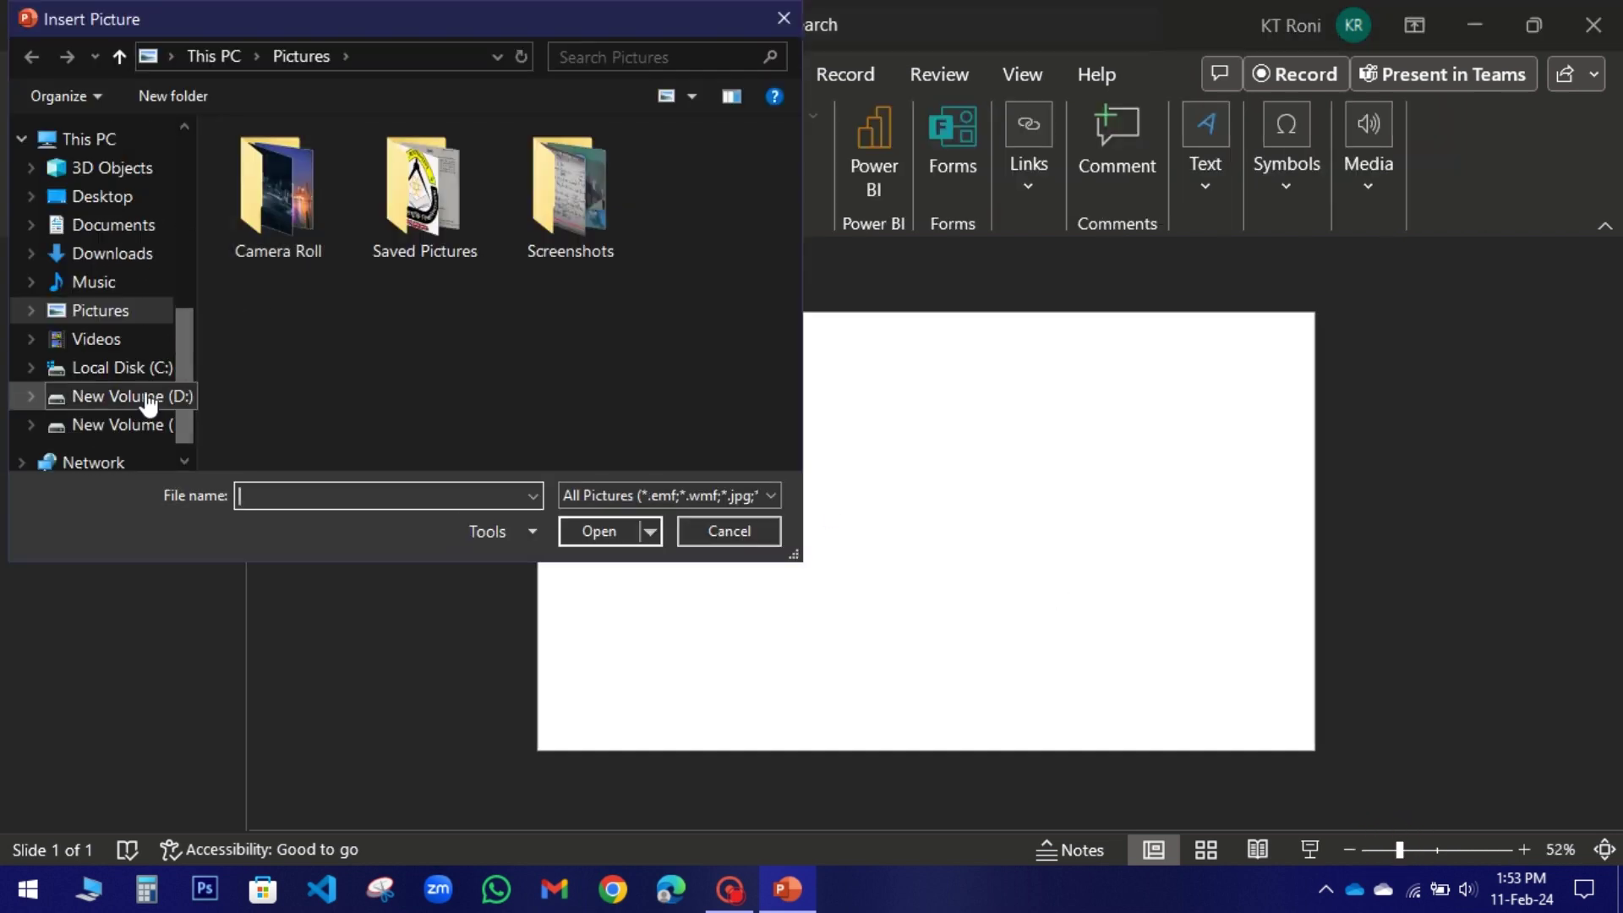
pyautogui.click(114, 396)
pyautogui.doubleClick(274, 190)
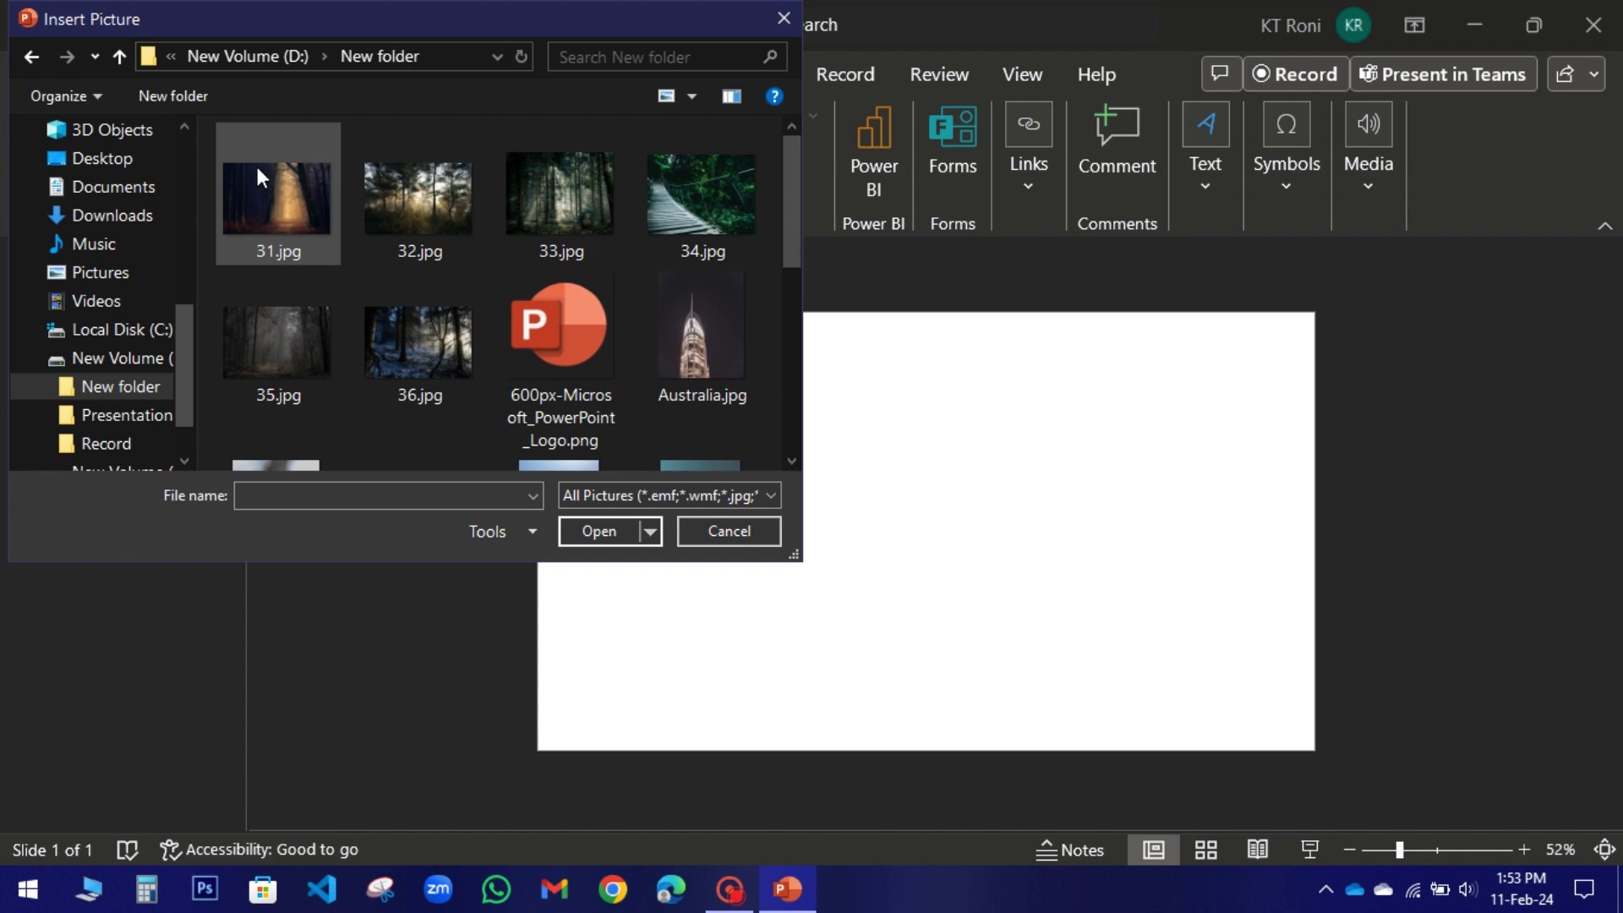
# Select 31.jpg through 36.jpg together and insert them onto the first slide.
pyautogui.click(259, 179)
pyautogui.keyDown('ctrl'); pyautogui.click(415, 198); pyautogui.keyUp('ctrl')
pyautogui.keyDown('ctrl'); pyautogui.click(558, 197); pyautogui.keyUp('ctrl')
pyautogui.keyDown('ctrl'); pyautogui.click(700, 196); pyautogui.keyUp('ctrl')
pyautogui.keyDown('ctrl'); pyautogui.click(279, 338); pyautogui.keyUp('ctrl')
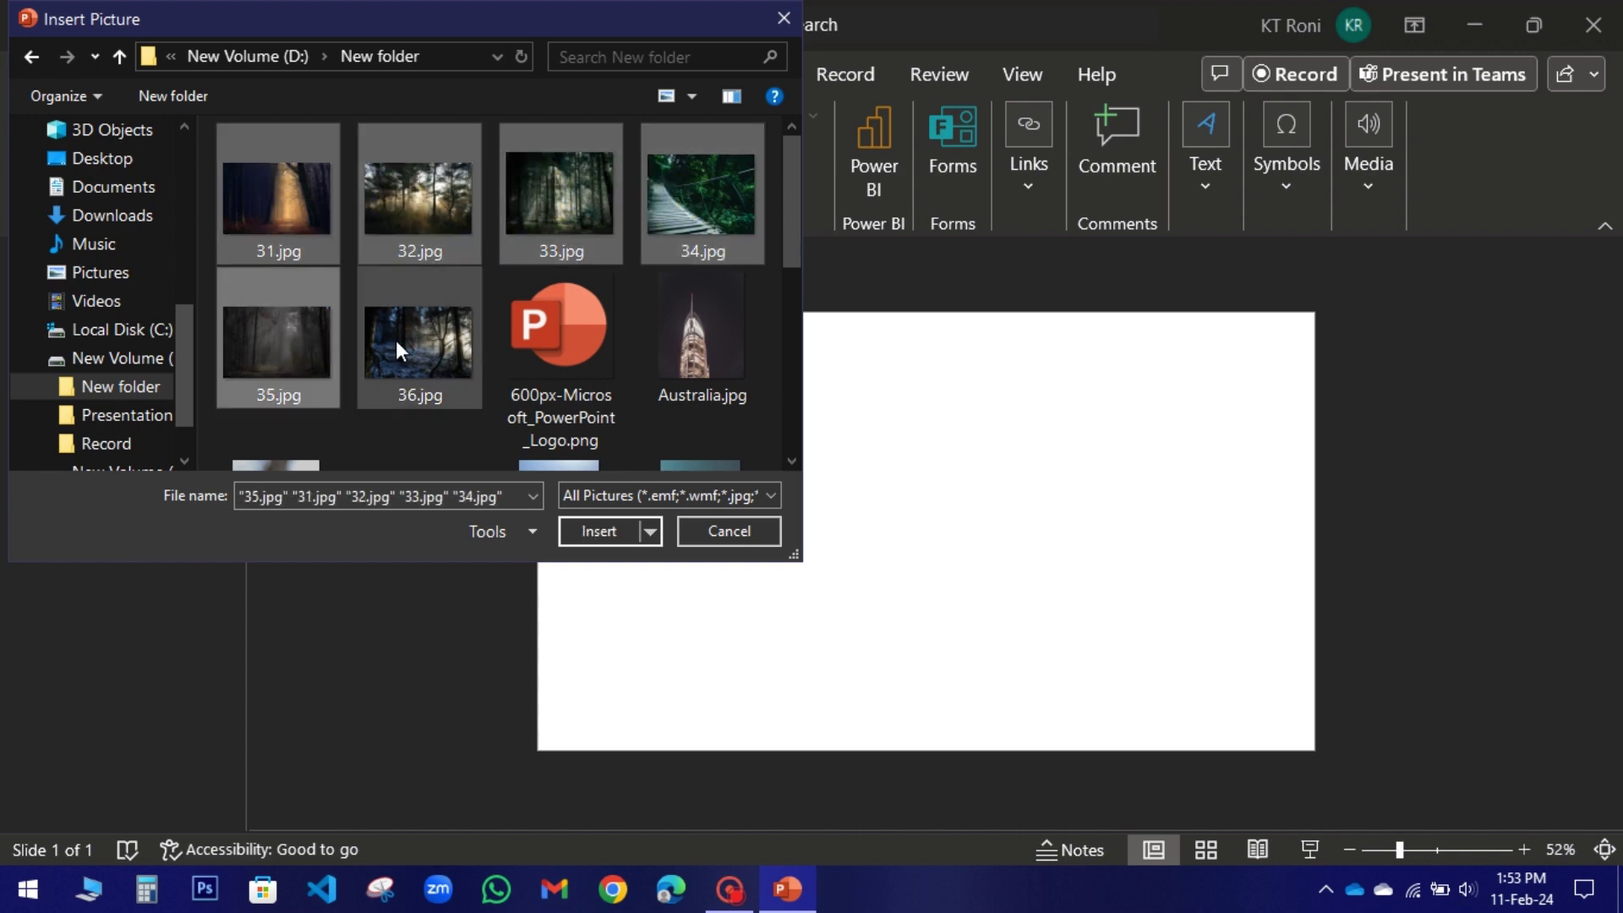
pyautogui.keyDown('ctrl'); pyautogui.click(400, 350); pyautogui.keyUp('ctrl')
pyautogui.click(596, 531)
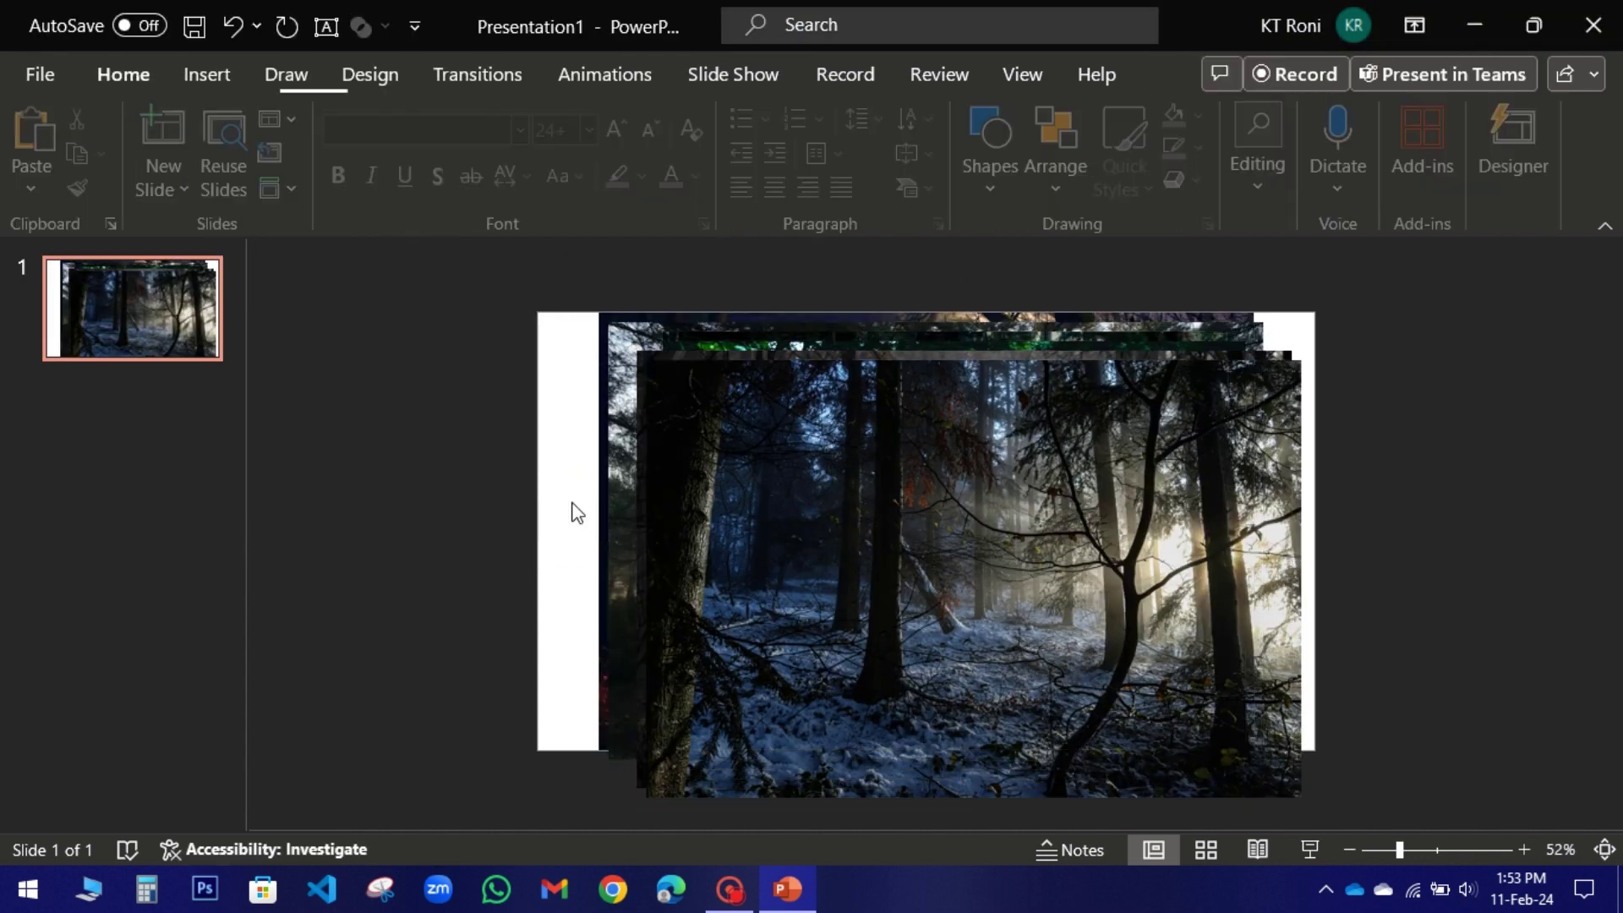
# Drag the snowy, foggy and green bridge photos down-left into a staggered cascade, then add a new slide.
pyautogui.moveTo(1400, 849); pyautogui.dragTo(1387, 846)
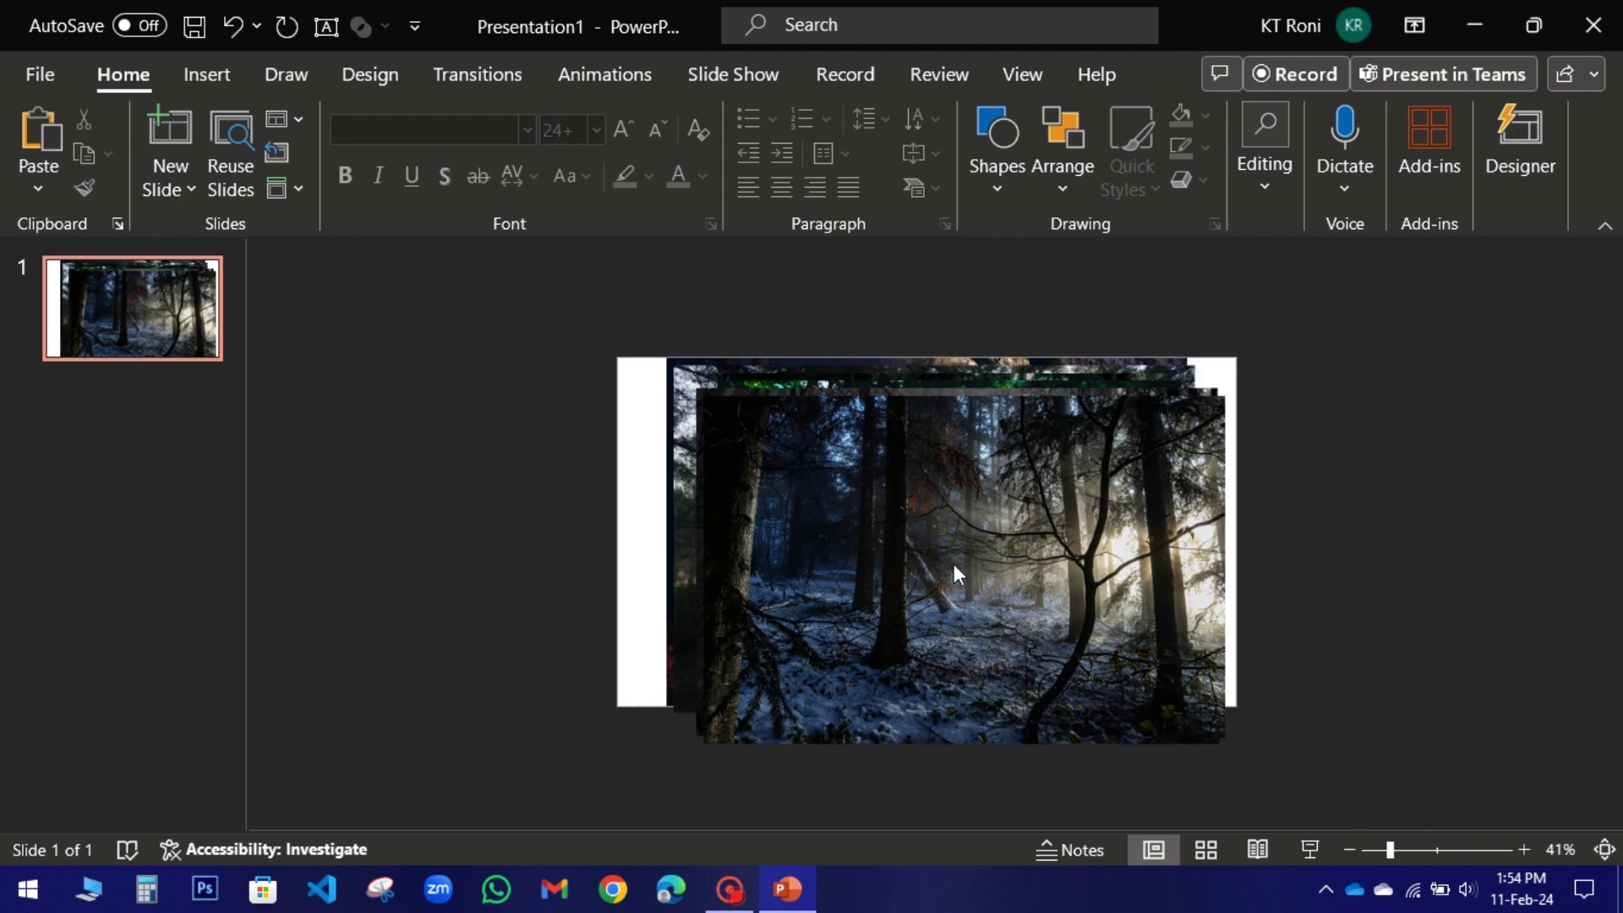
pyautogui.moveTo(950, 571); pyautogui.dragTo(561, 645)
pyautogui.click(973, 532)
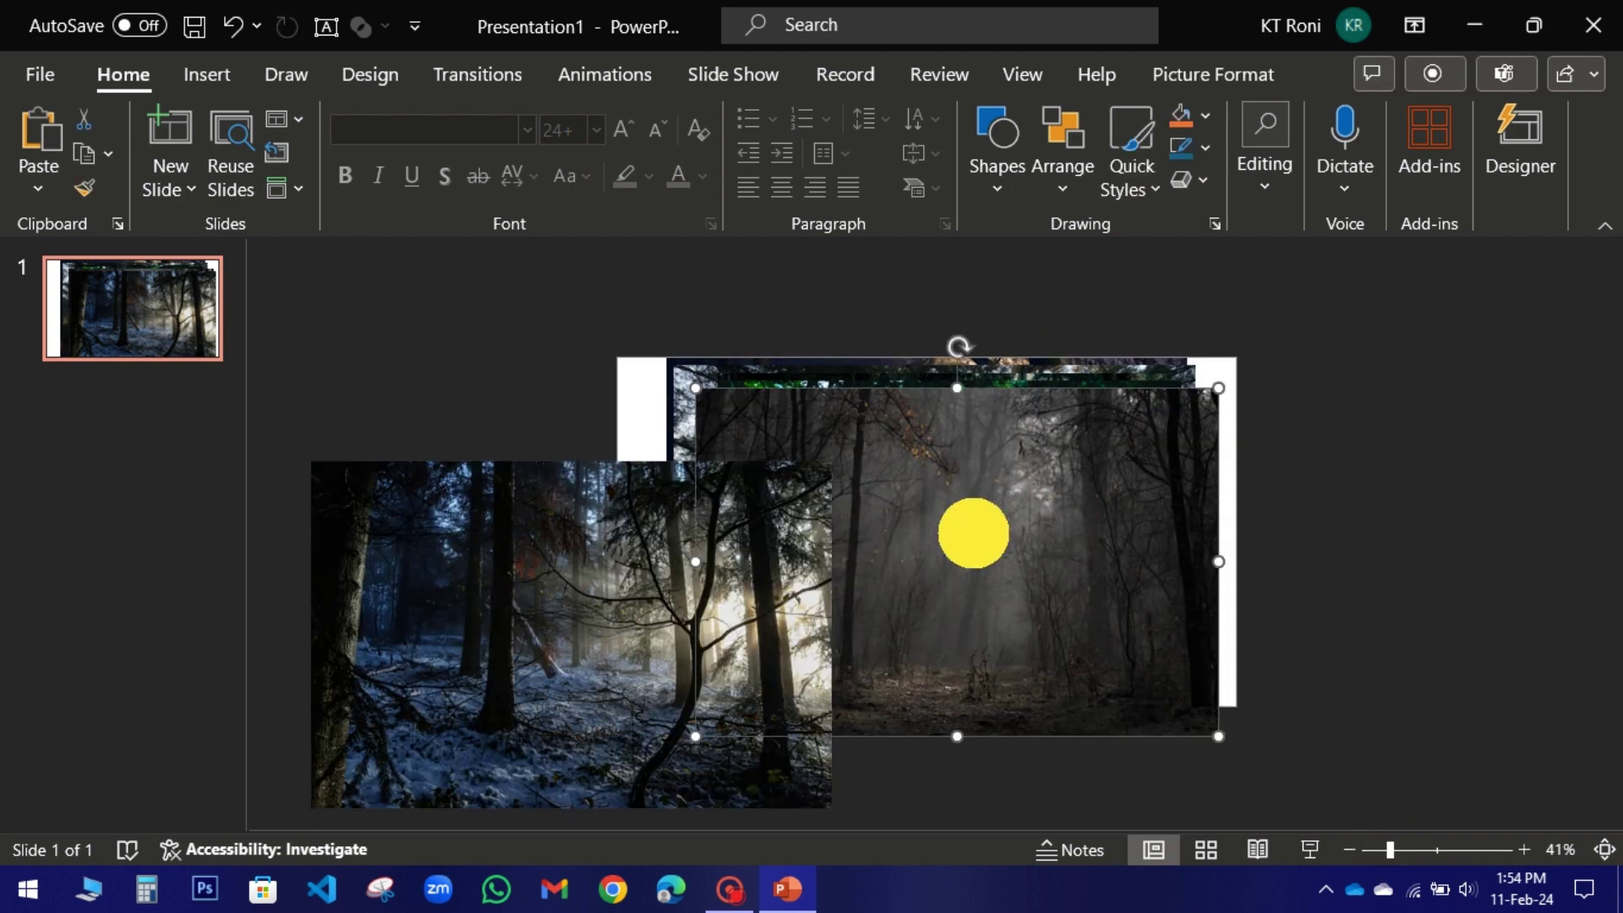
pyautogui.moveTo(973, 533); pyautogui.dragTo(676, 561)
pyautogui.moveTo(1083, 485); pyautogui.dragTo(895, 490)
pyautogui.click(1018, 475)
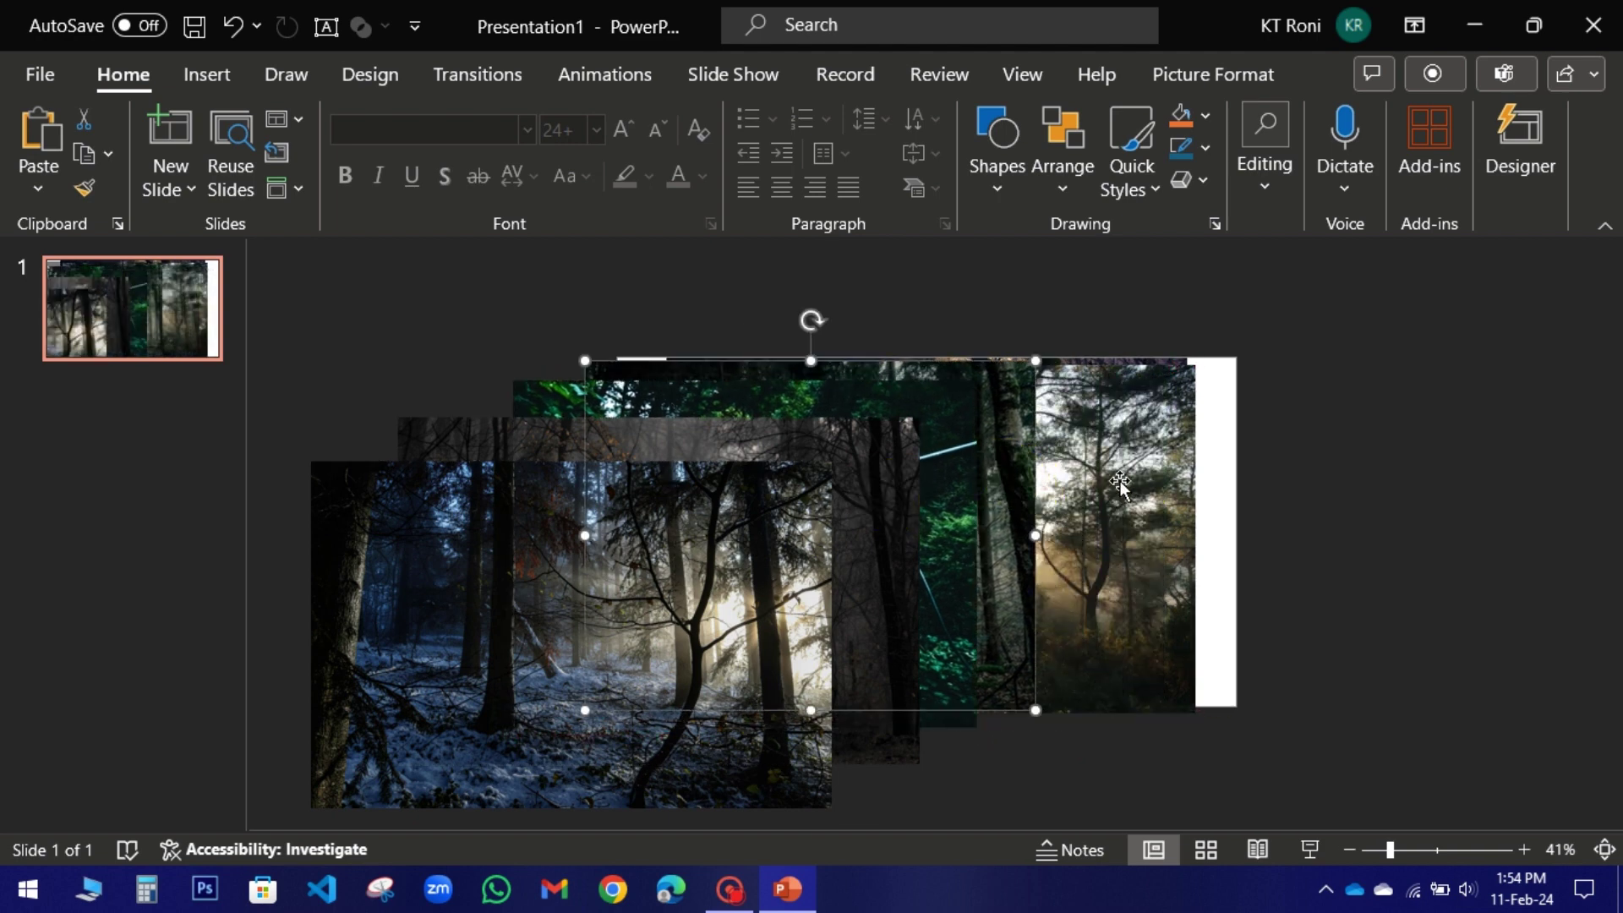
pyautogui.moveTo(1121, 484)
pyautogui.mouseDown()
pyautogui.moveTo(1023, 478)
pyautogui.moveTo(1115, 447)
pyautogui.moveTo(1144, 470)
pyautogui.mouseUp()
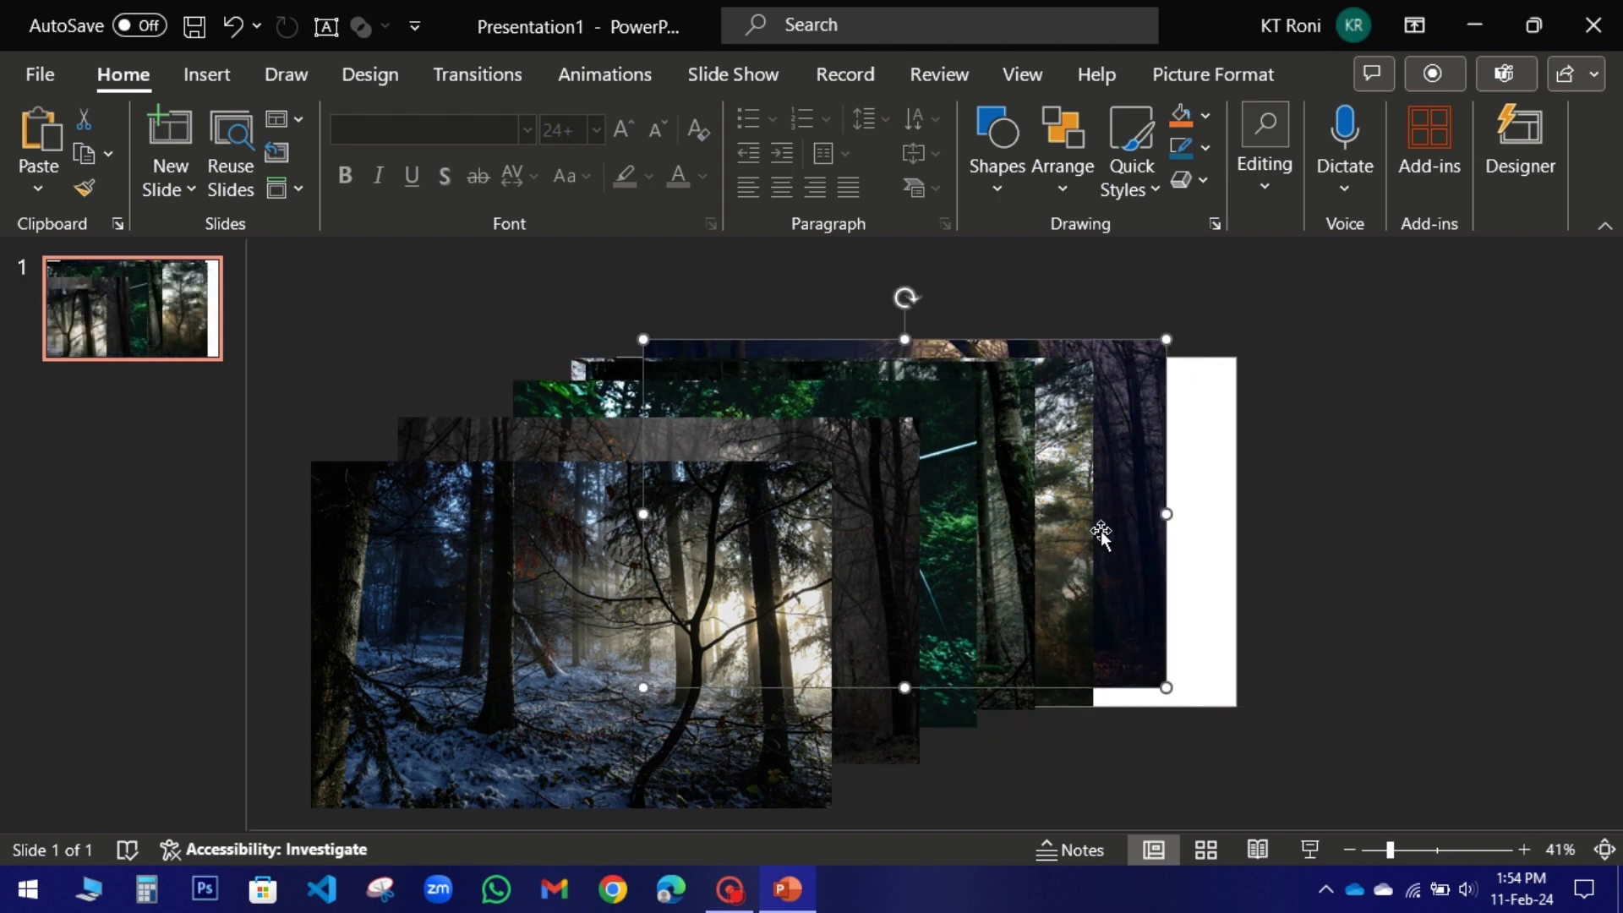
pyautogui.click(190, 183)
# Make slide 2 blank and draw a fully rounded dark-blue pill, about 4.06" tall by 0.72" wide.
pyautogui.click(218, 623)
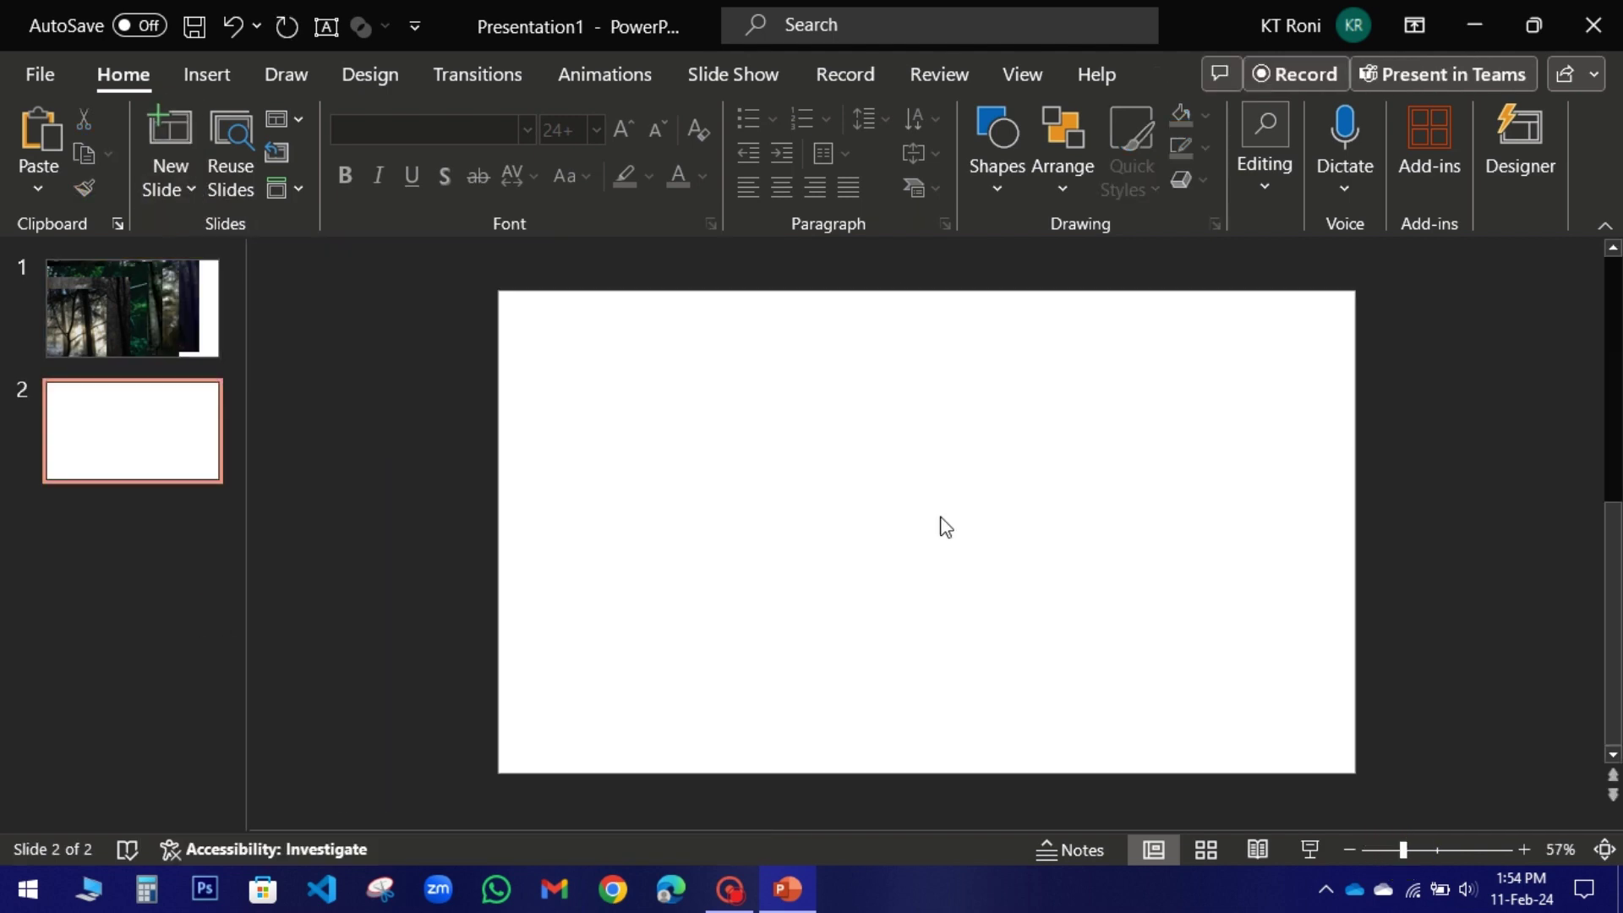
pyautogui.click(998, 190)
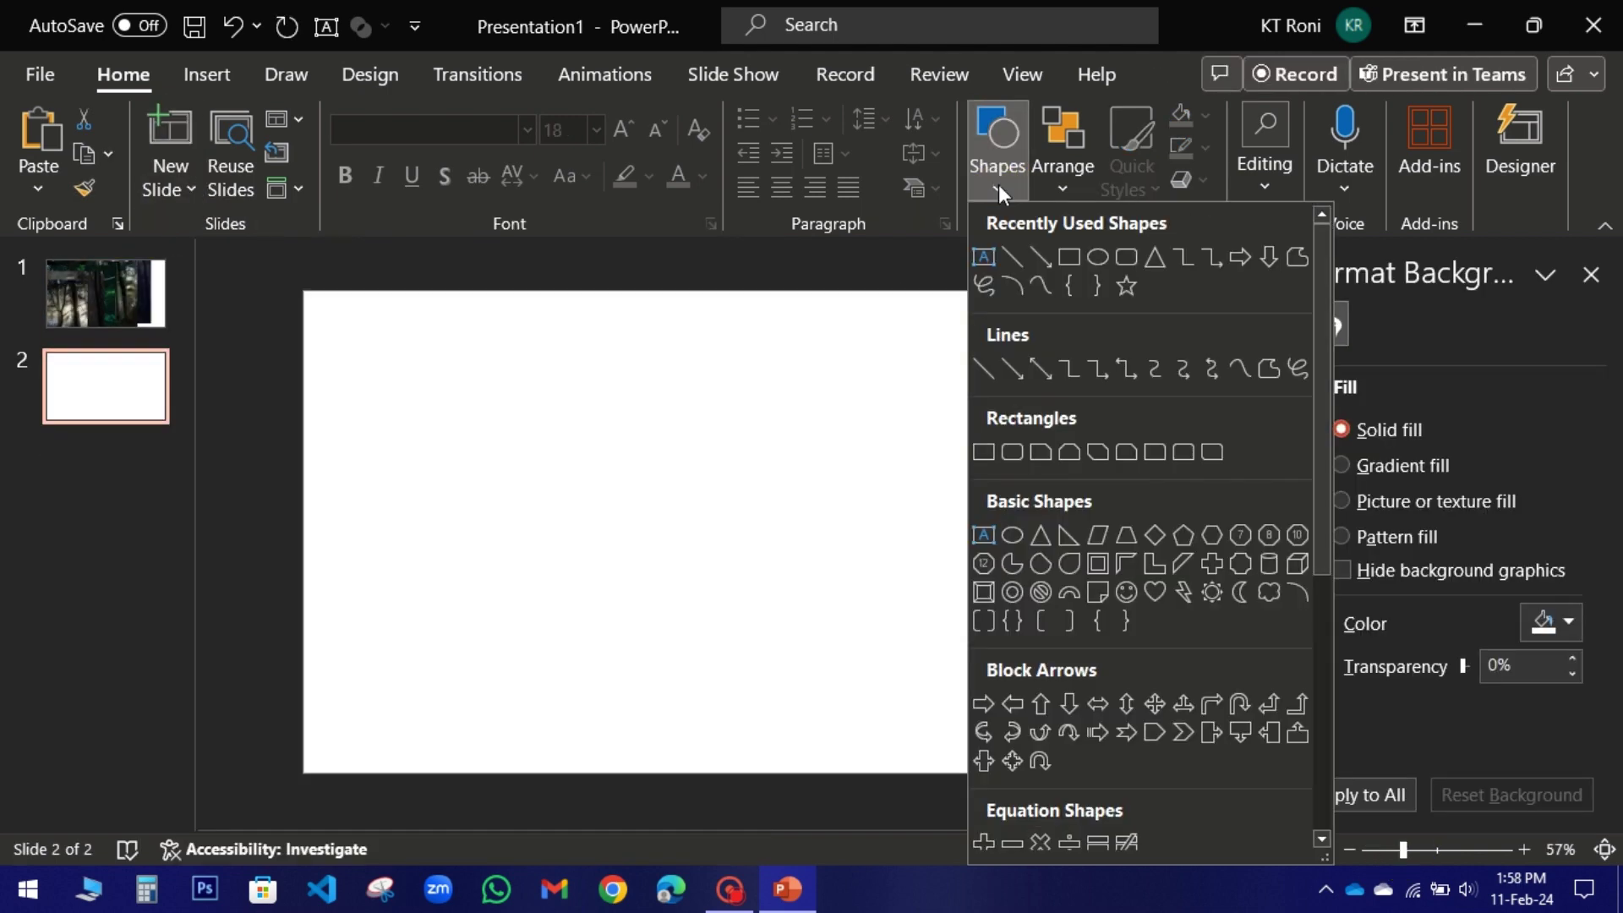
pyautogui.click(1119, 253)
pyautogui.moveTo(748, 357); pyautogui.dragTo(797, 660)
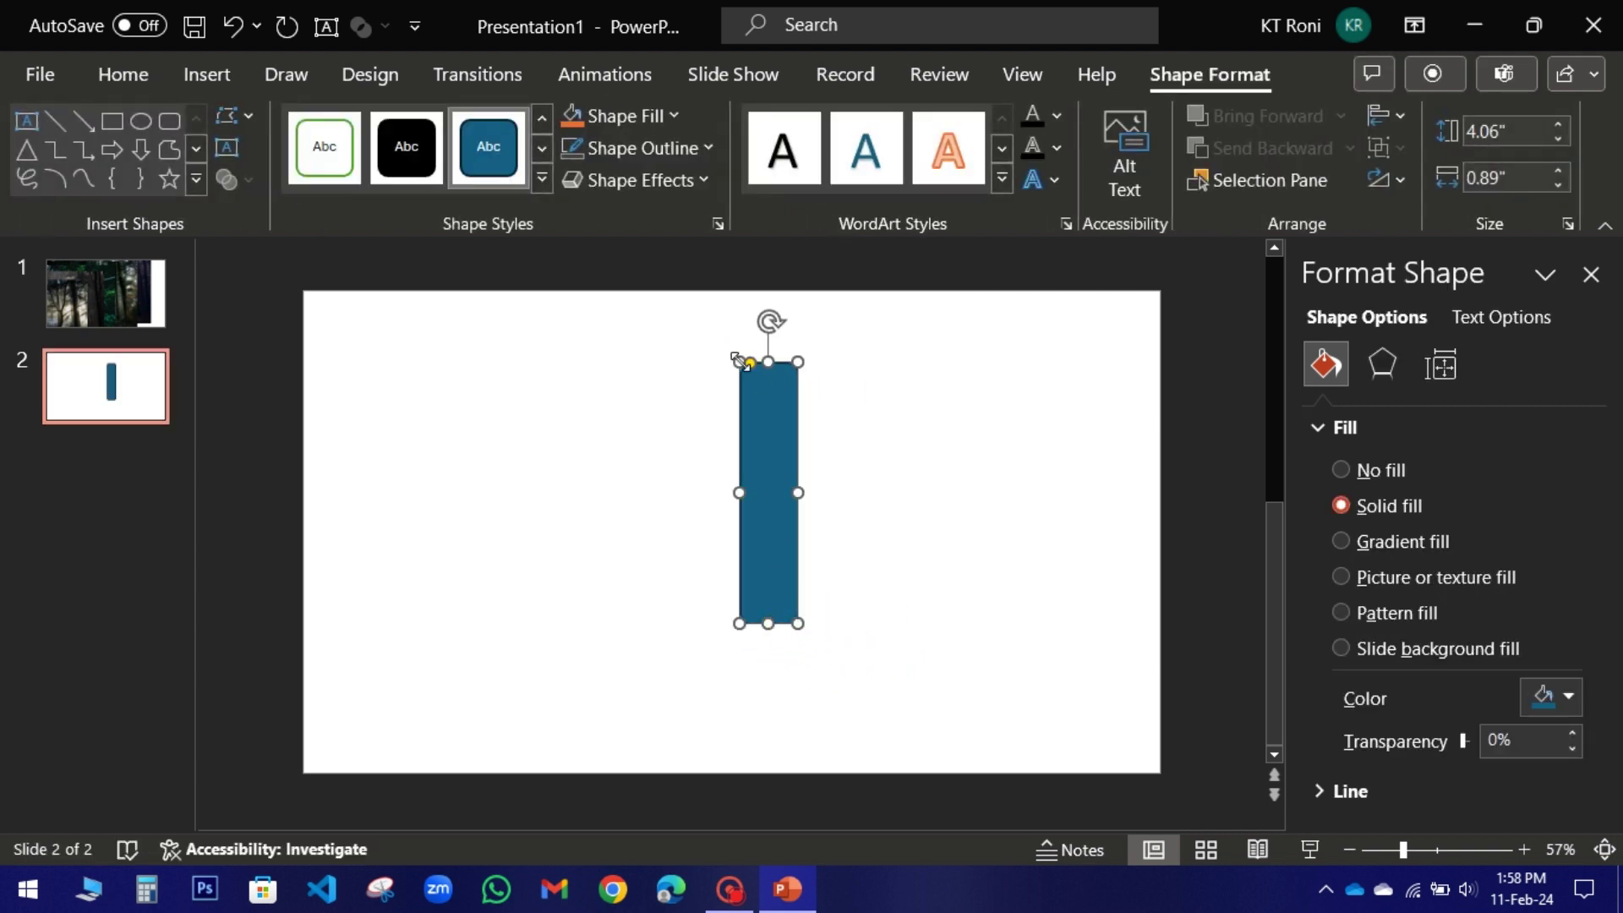
pyautogui.moveTo(768, 362); pyautogui.dragTo(843, 638)
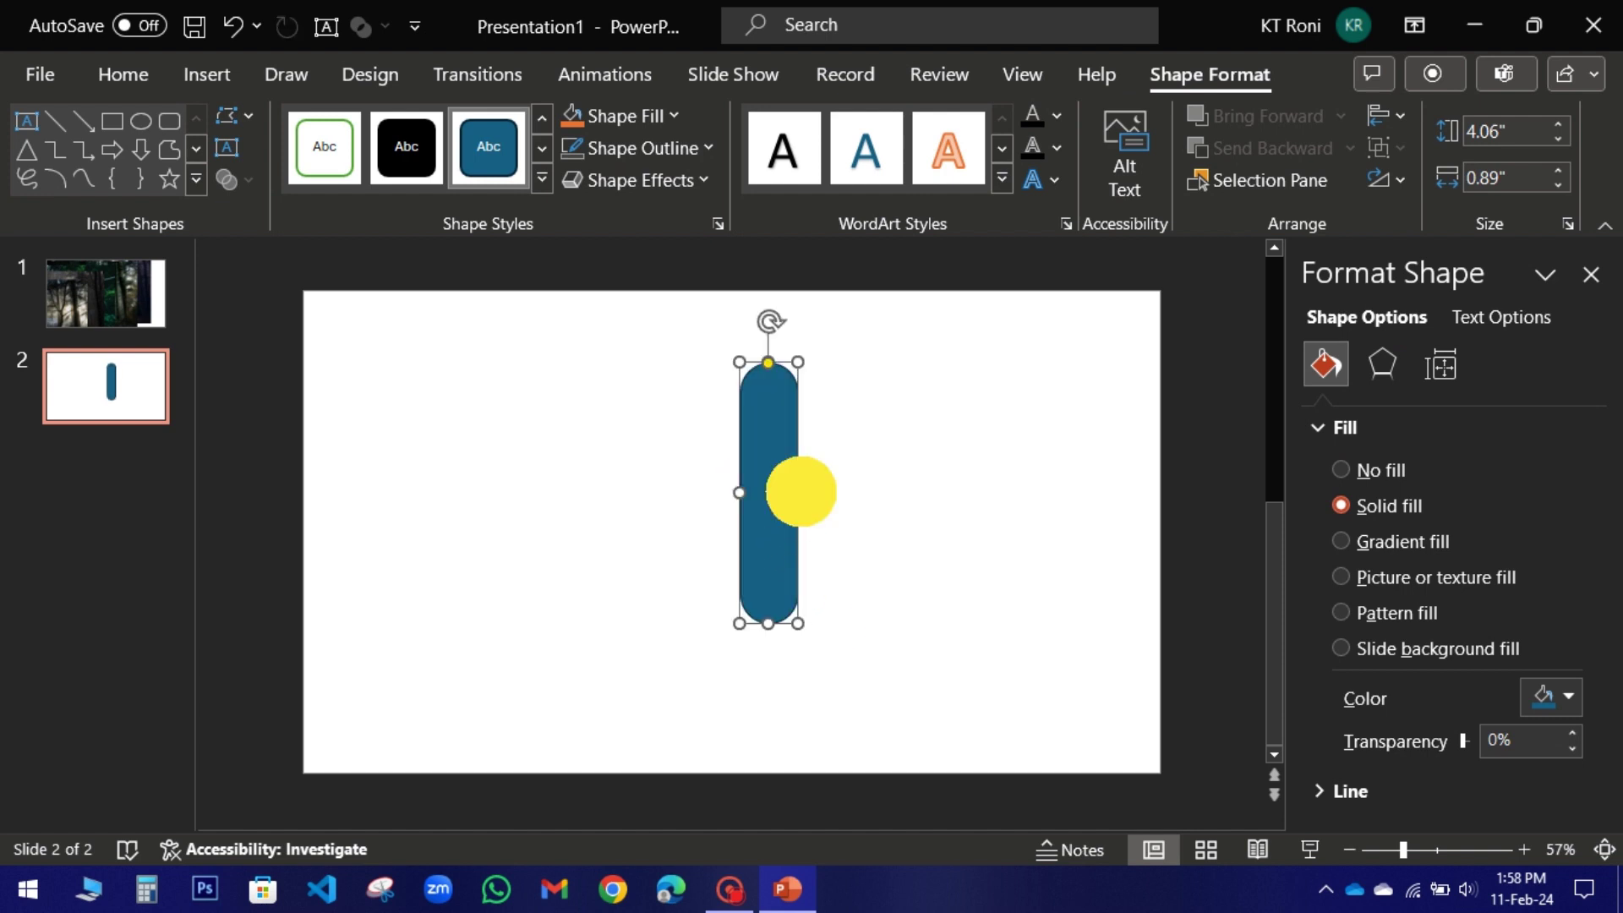
pyautogui.moveTo(801, 492); pyautogui.dragTo(787, 492)
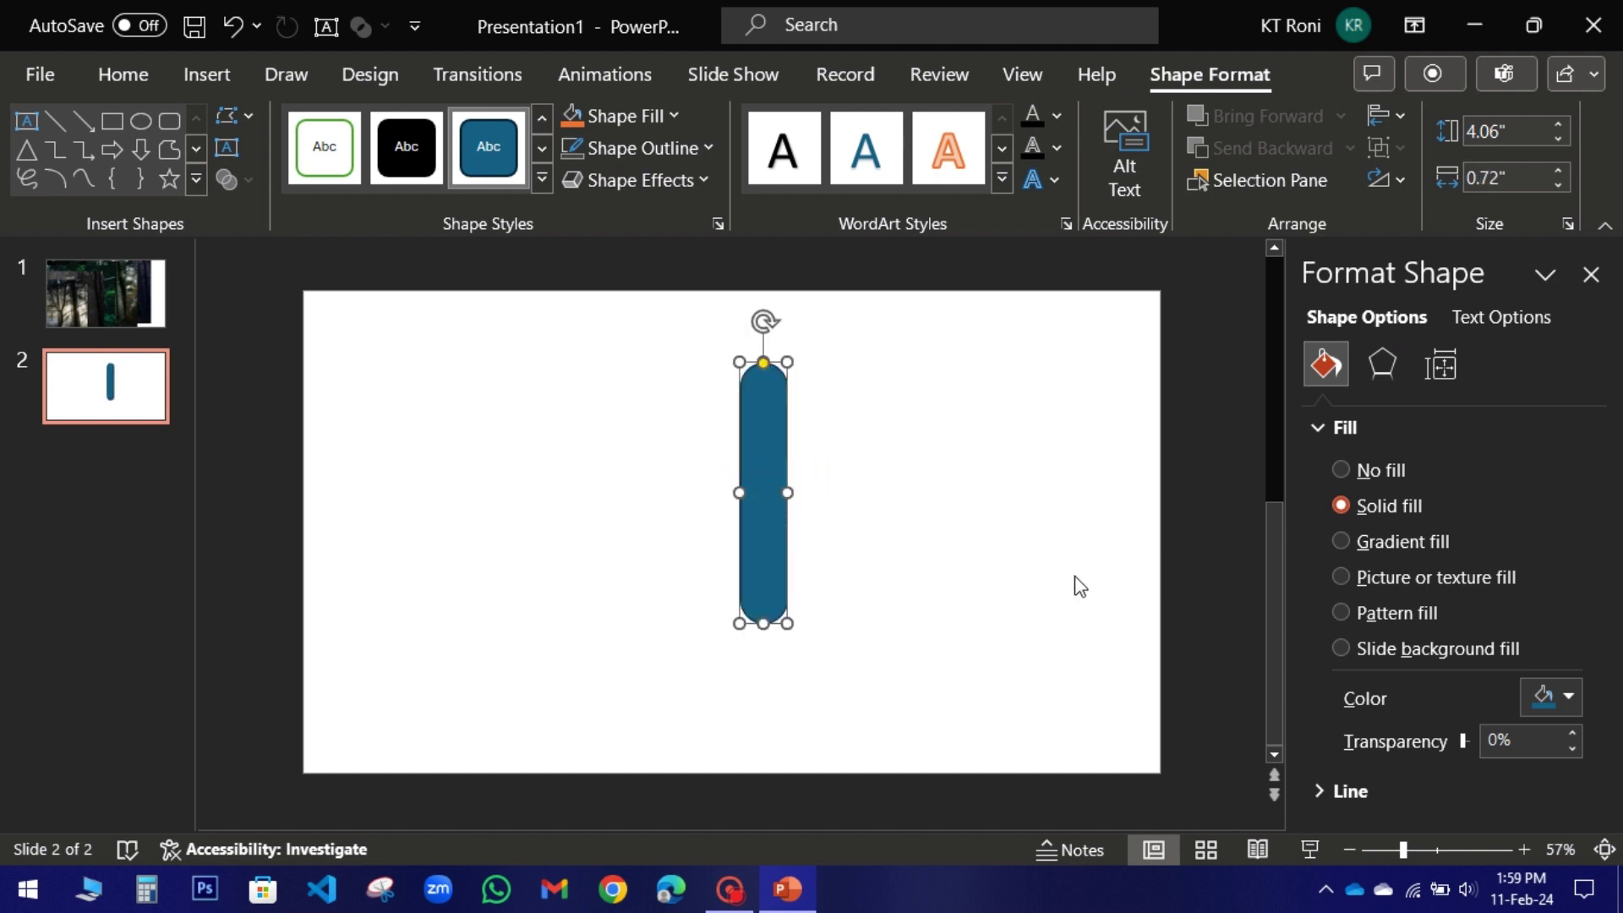
# Fill the pill with the slide background and remove its outline.
pyautogui.click(1341, 648)
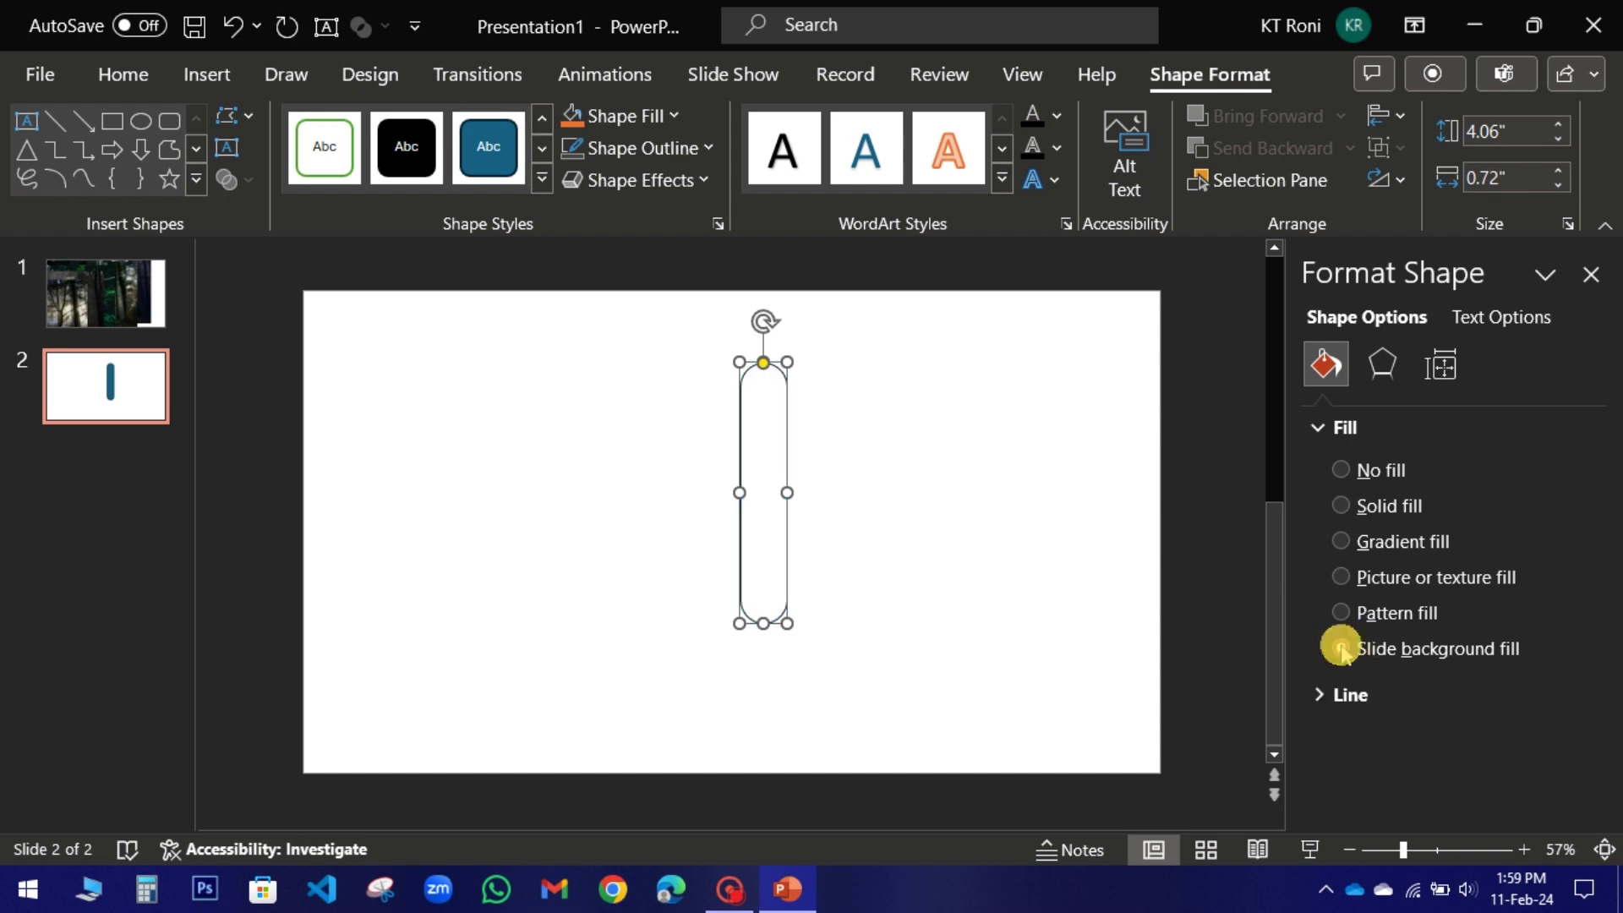
pyautogui.click(695, 139)
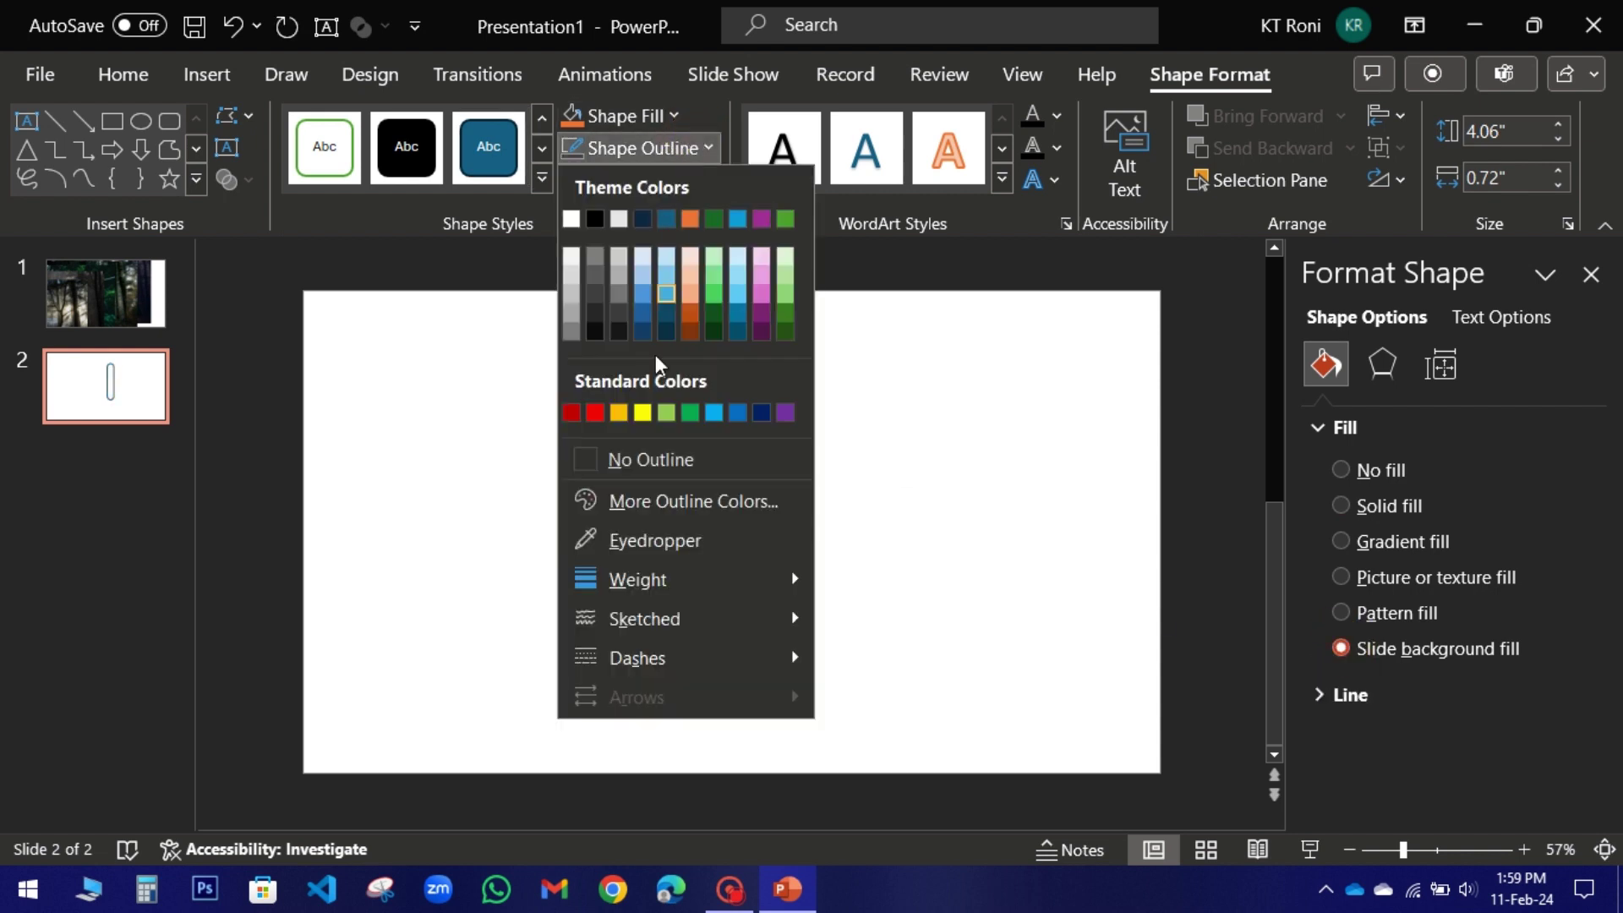
pyautogui.click(600, 439)
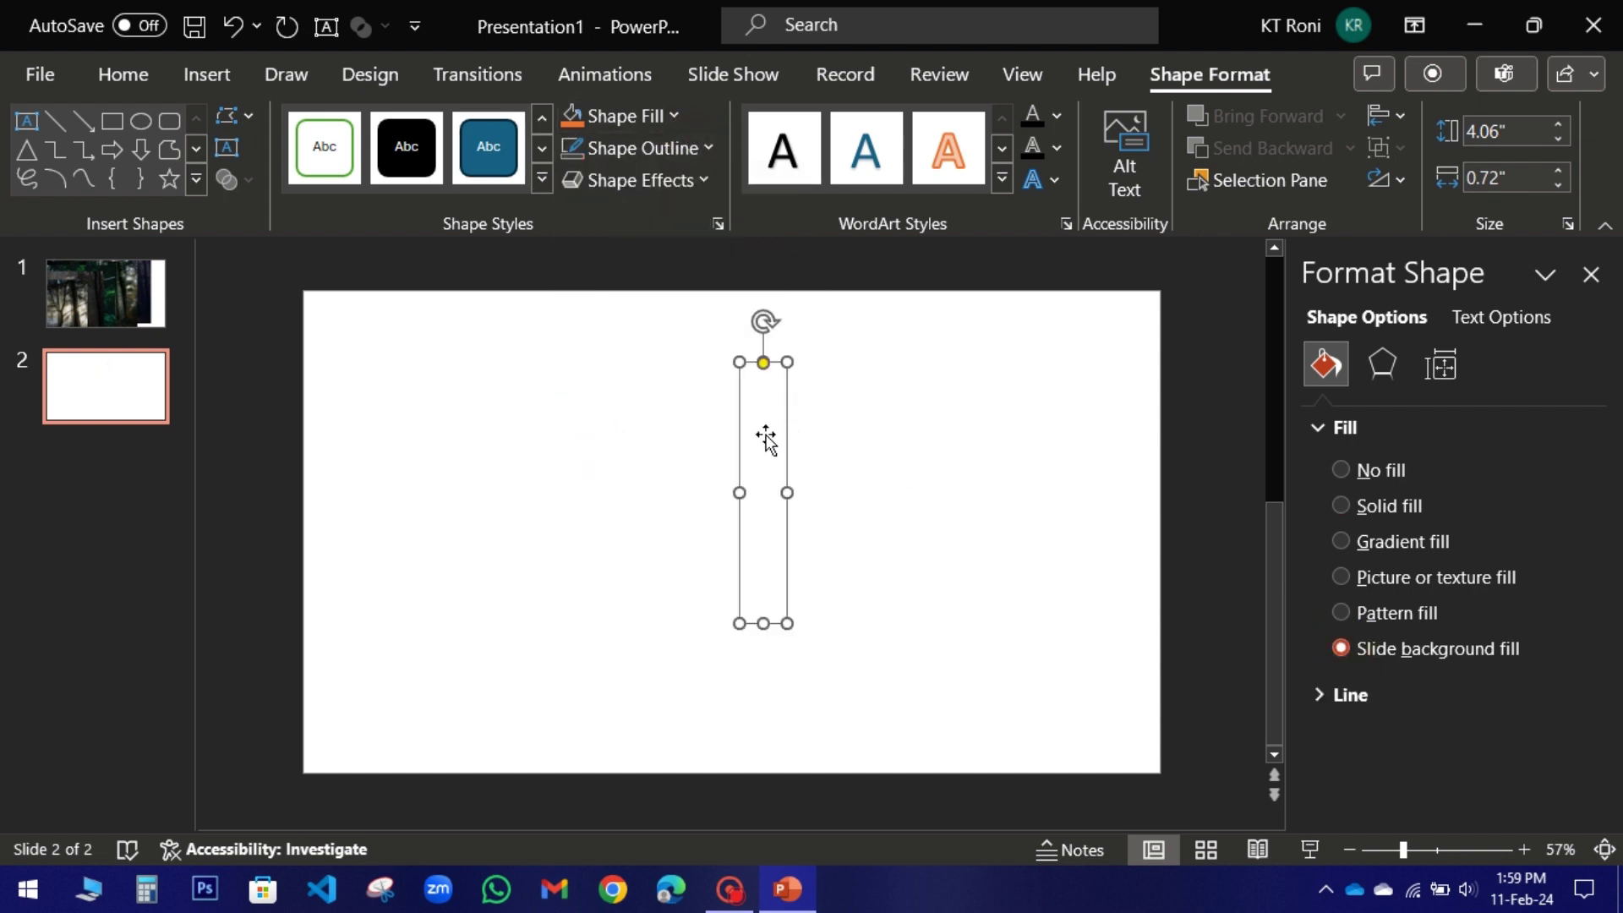
# Give the pill an Outer shadow preset at 0% transparency and select its blur value.
pyautogui.click(1387, 366)
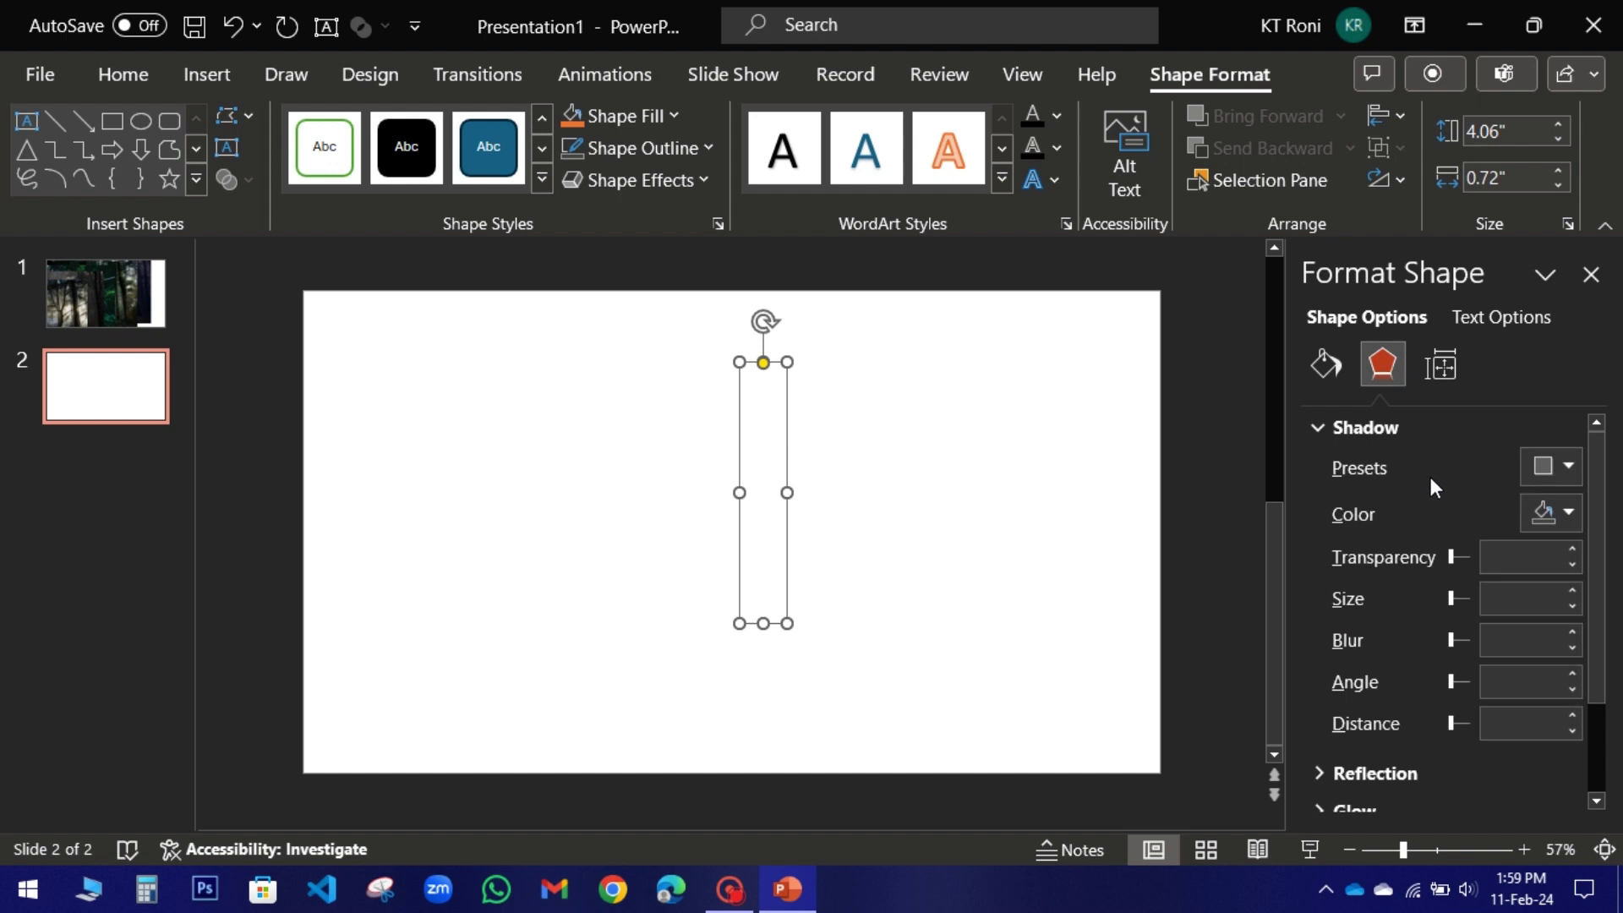
pyautogui.click(1569, 481)
pyautogui.click(1481, 297)
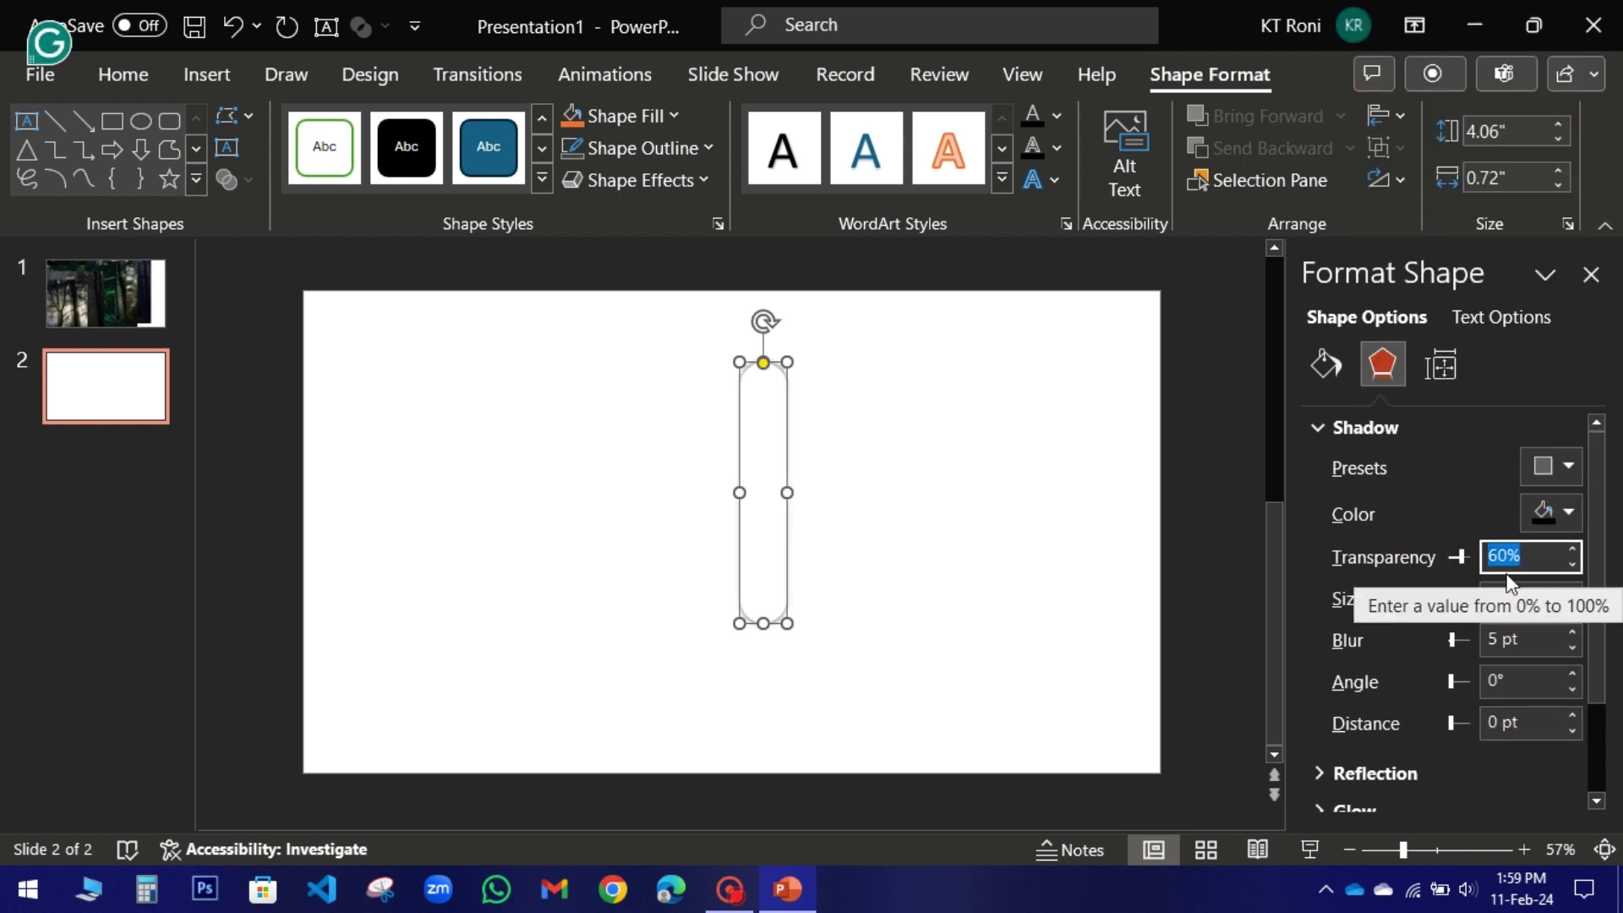
pyautogui.write('0')
pyautogui.click(1488, 641)
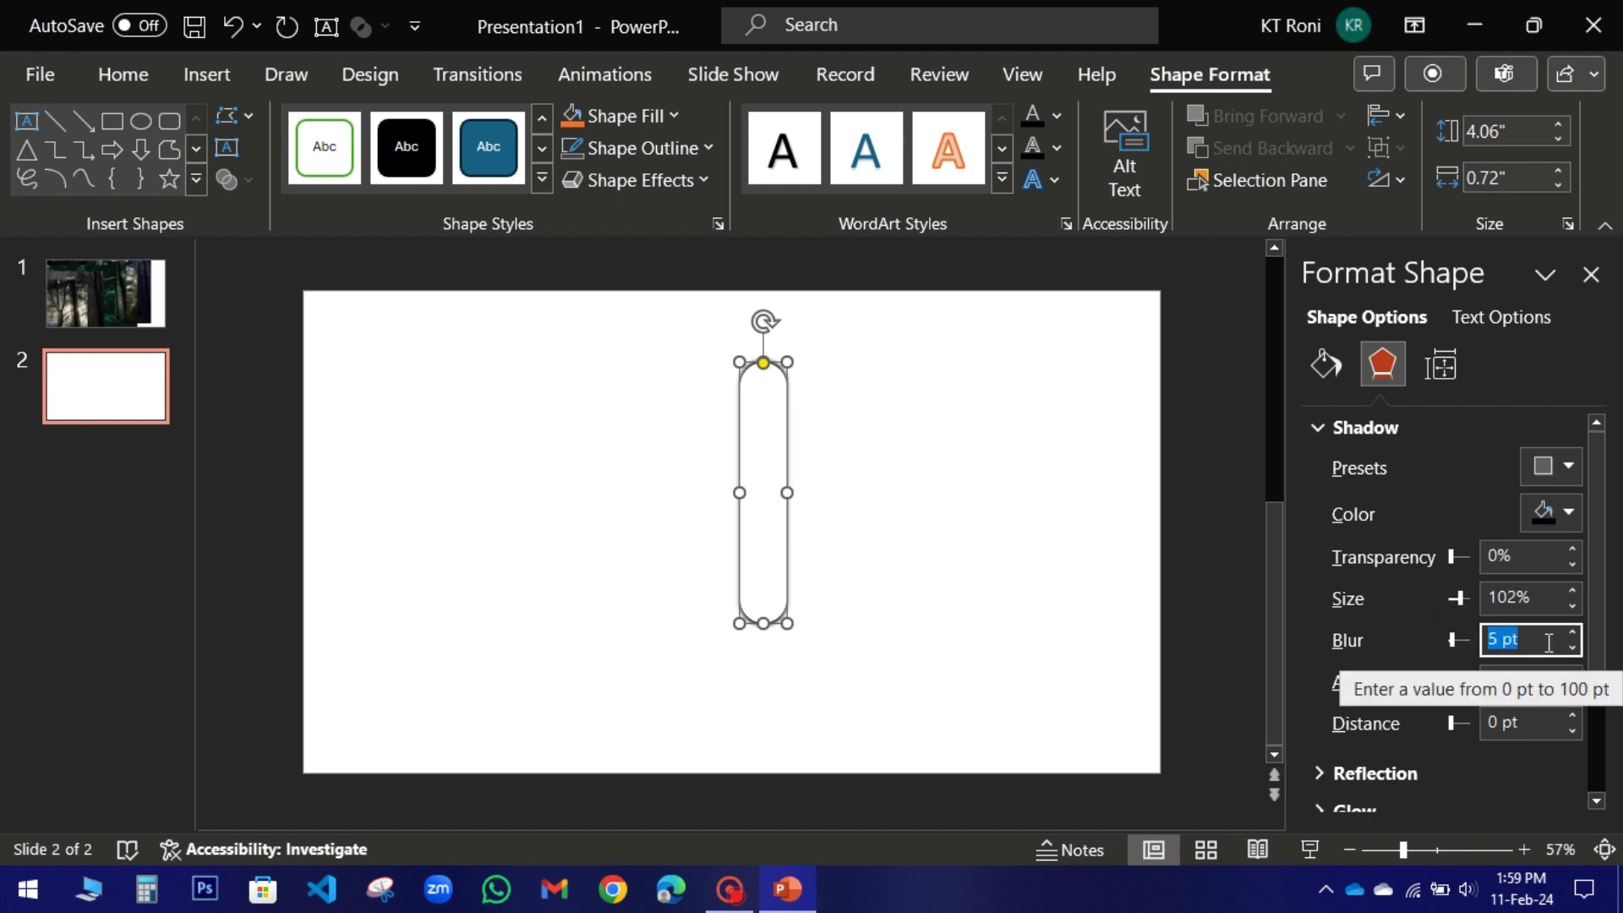
# Set the pill's shadow blur to 18 pt.
pyautogui.write('18')
pyautogui.click(1009, 519)
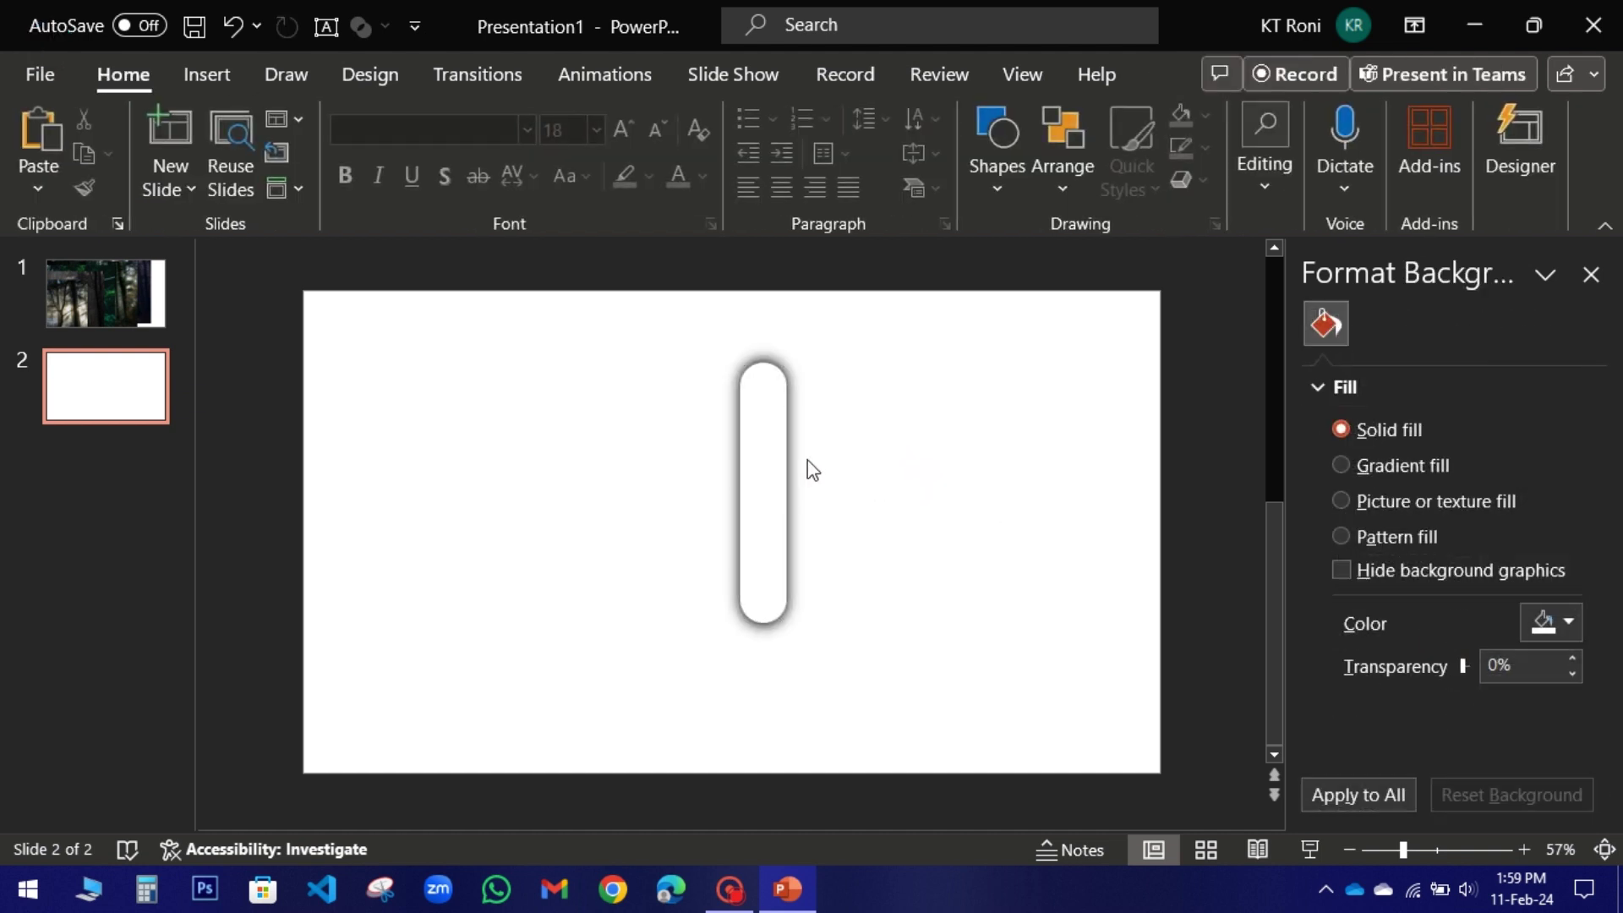
pyautogui.click(779, 457)
# Duplicate the pill with Ctrl+D and drag the copies into a row across the right half.
pyautogui.hotkey('ctrl', 'd')
pyautogui.hotkey('ctrl', 'd')
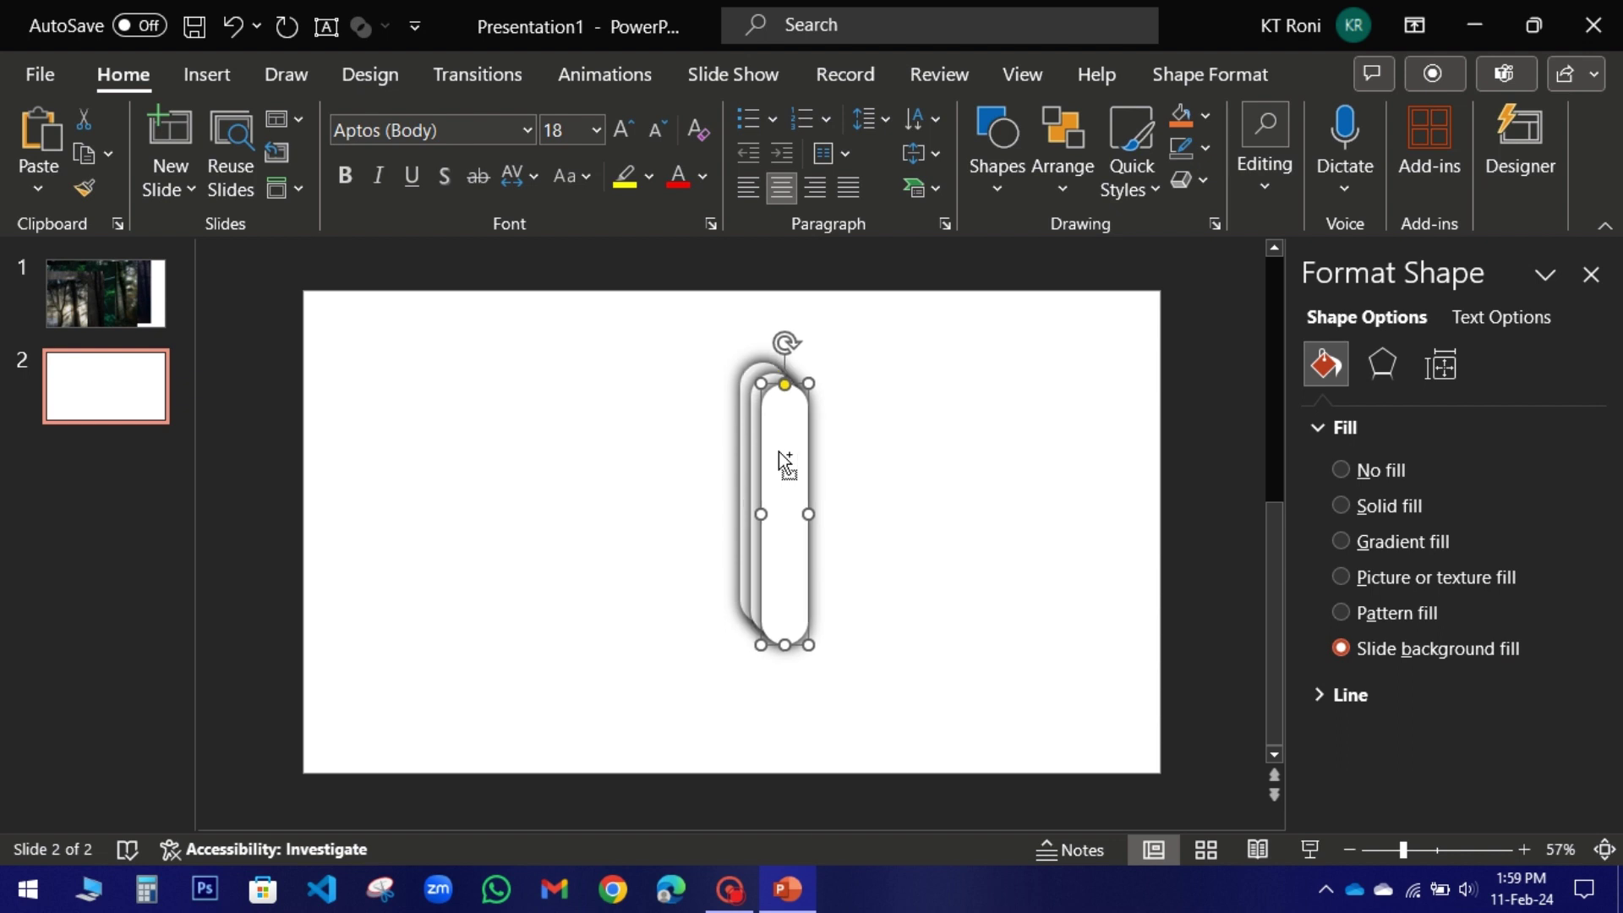
pyautogui.hotkey('ctrl', 'd')
pyautogui.hotkey('ctrl', 'd')
pyautogui.hotkey('ctrl', 'd')
pyautogui.moveTo(827, 507); pyautogui.dragTo(1135, 454)
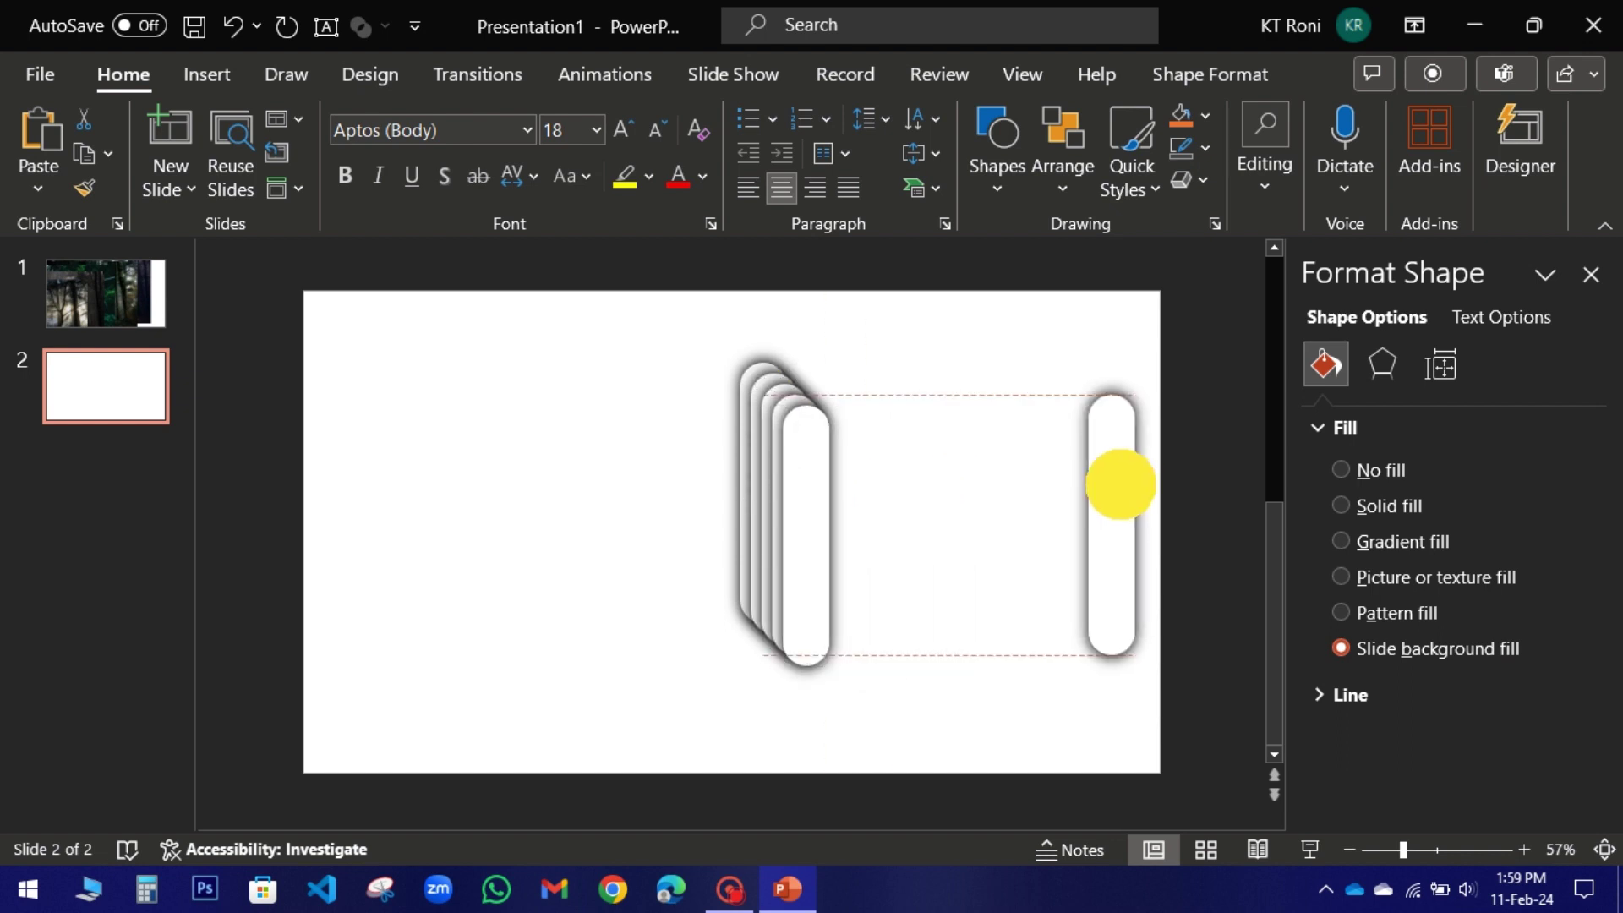
pyautogui.moveTo(802, 517); pyautogui.dragTo(1056, 467)
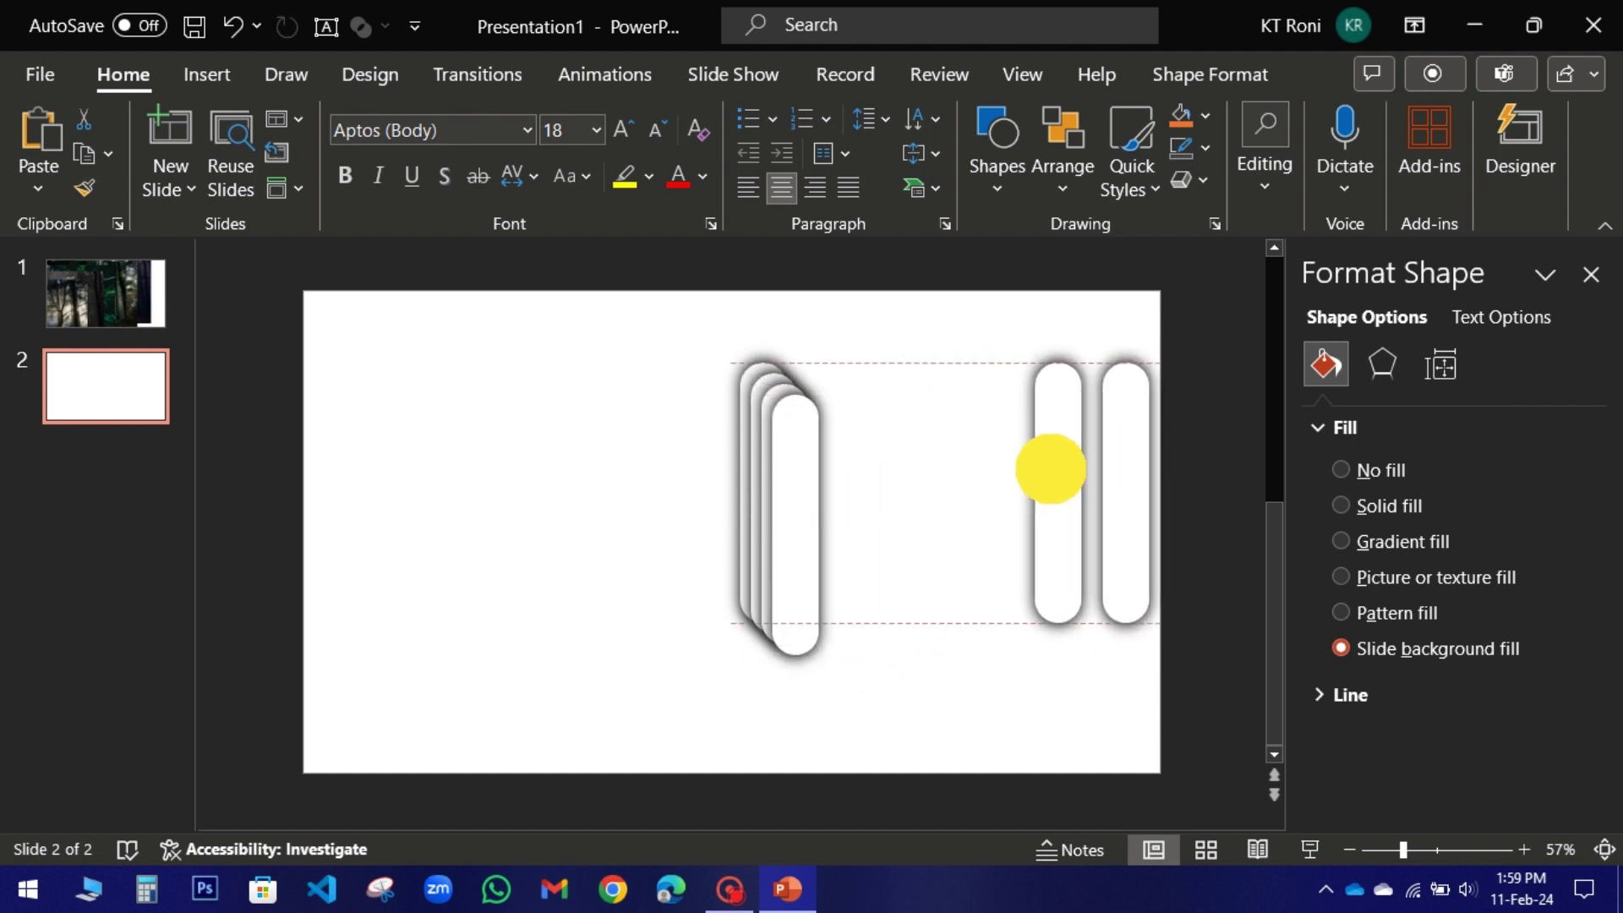
pyautogui.moveTo(790, 499)
pyautogui.mouseDown()
pyautogui.moveTo(998, 460)
pyautogui.moveTo(859, 480)
pyautogui.mouseUp()
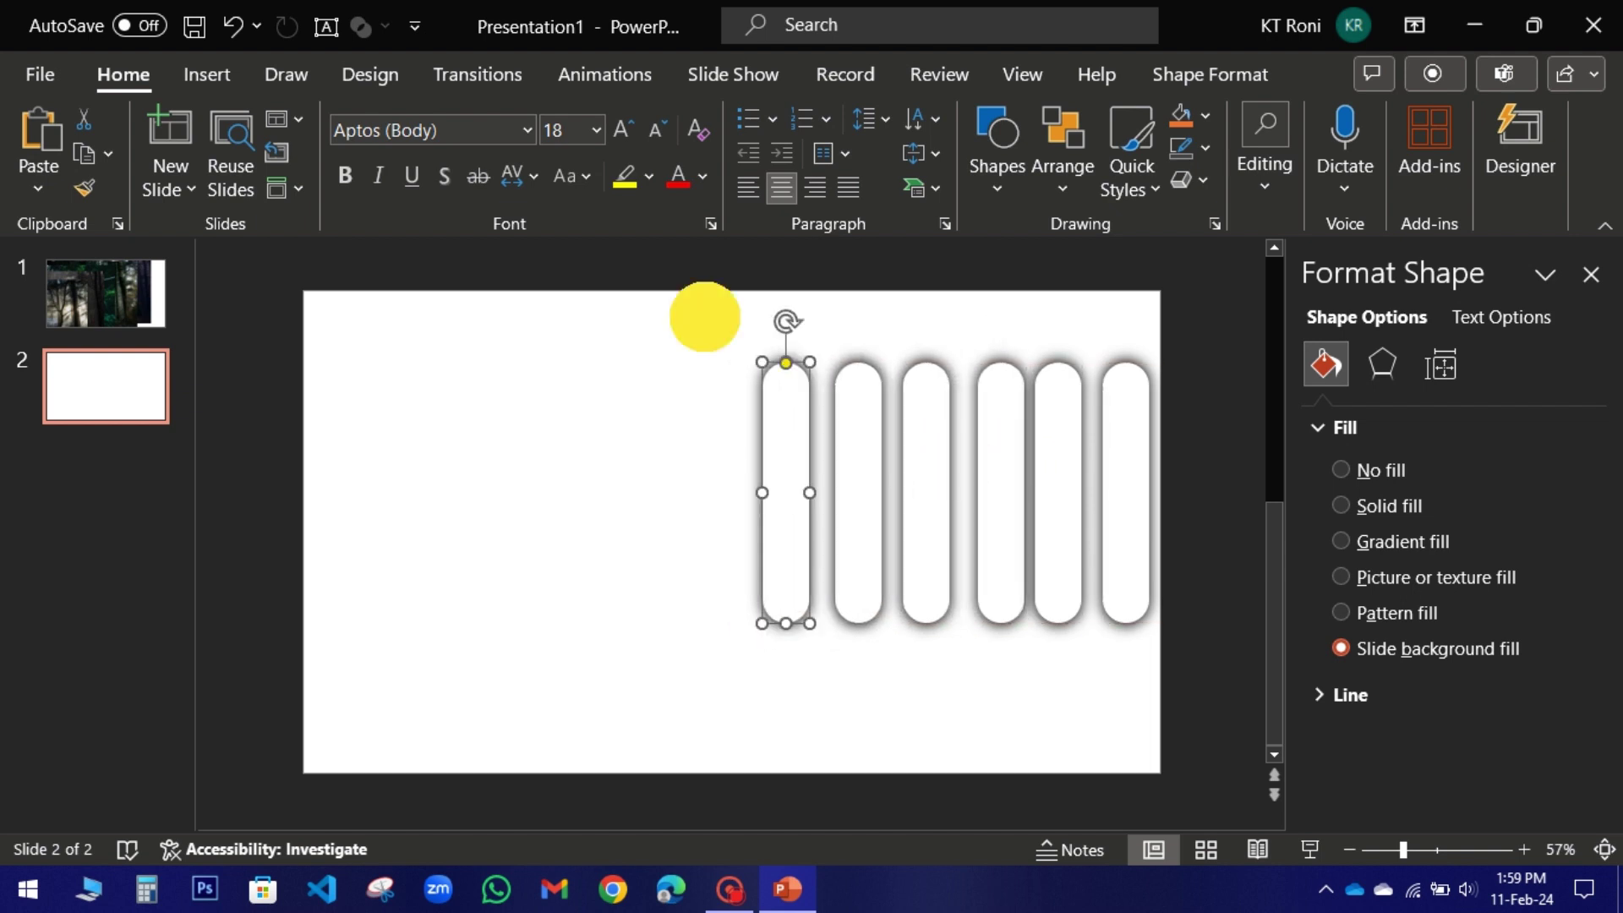
# Select all six pills, align them by their middles and distribute them horizontally.
pyautogui.moveTo(700, 319); pyautogui.dragTo(1170, 663)
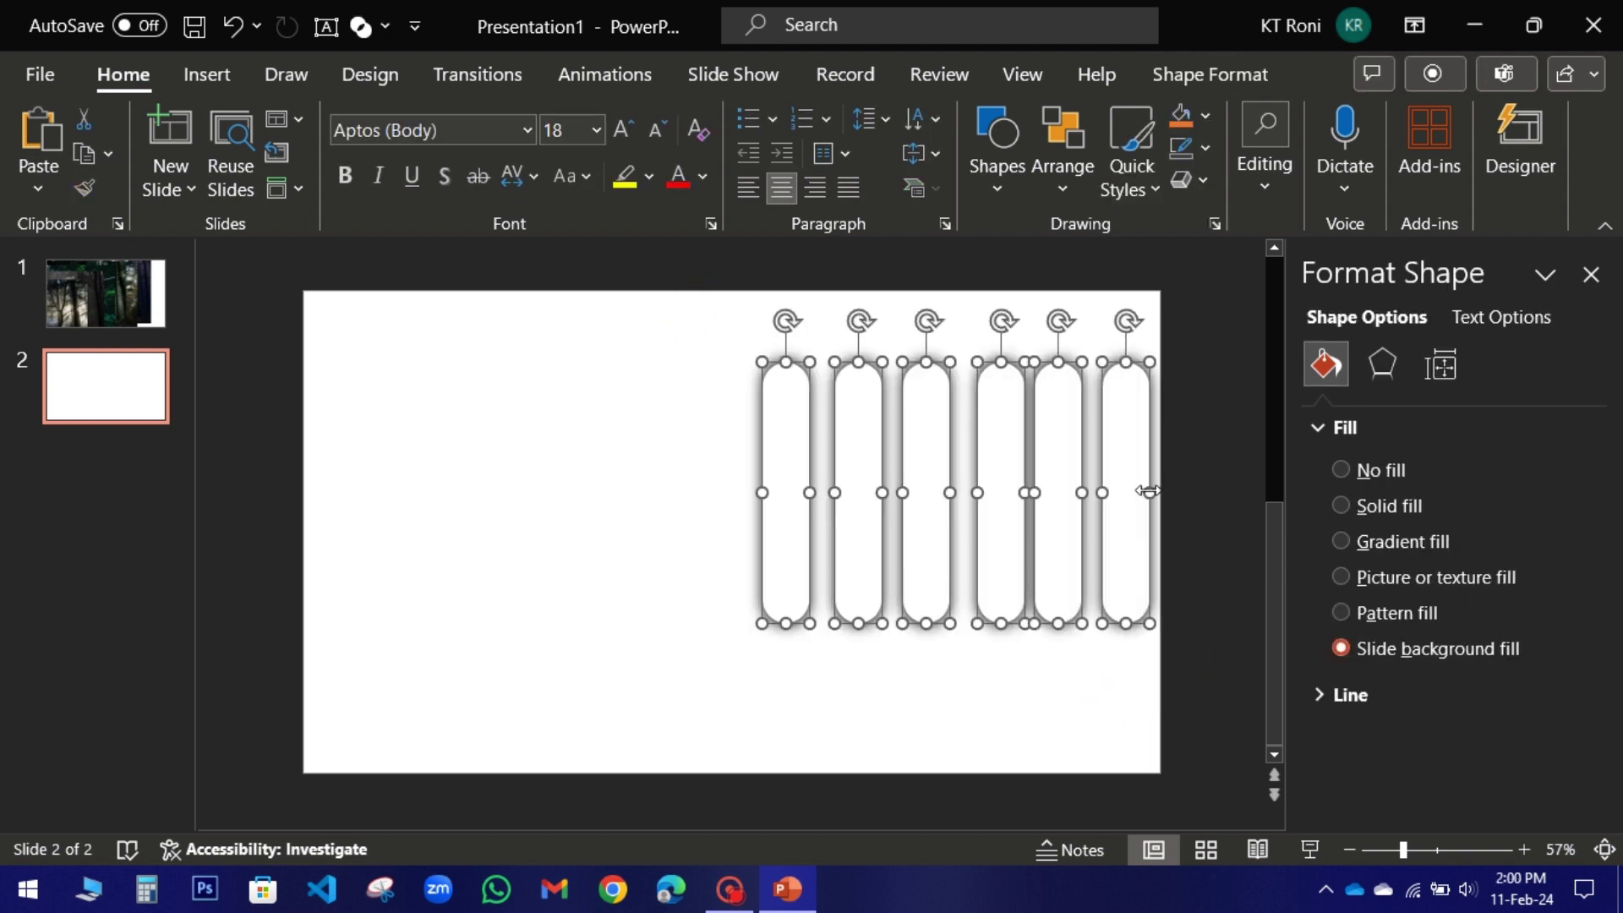
pyautogui.click(1268, 73)
pyautogui.click(1403, 116)
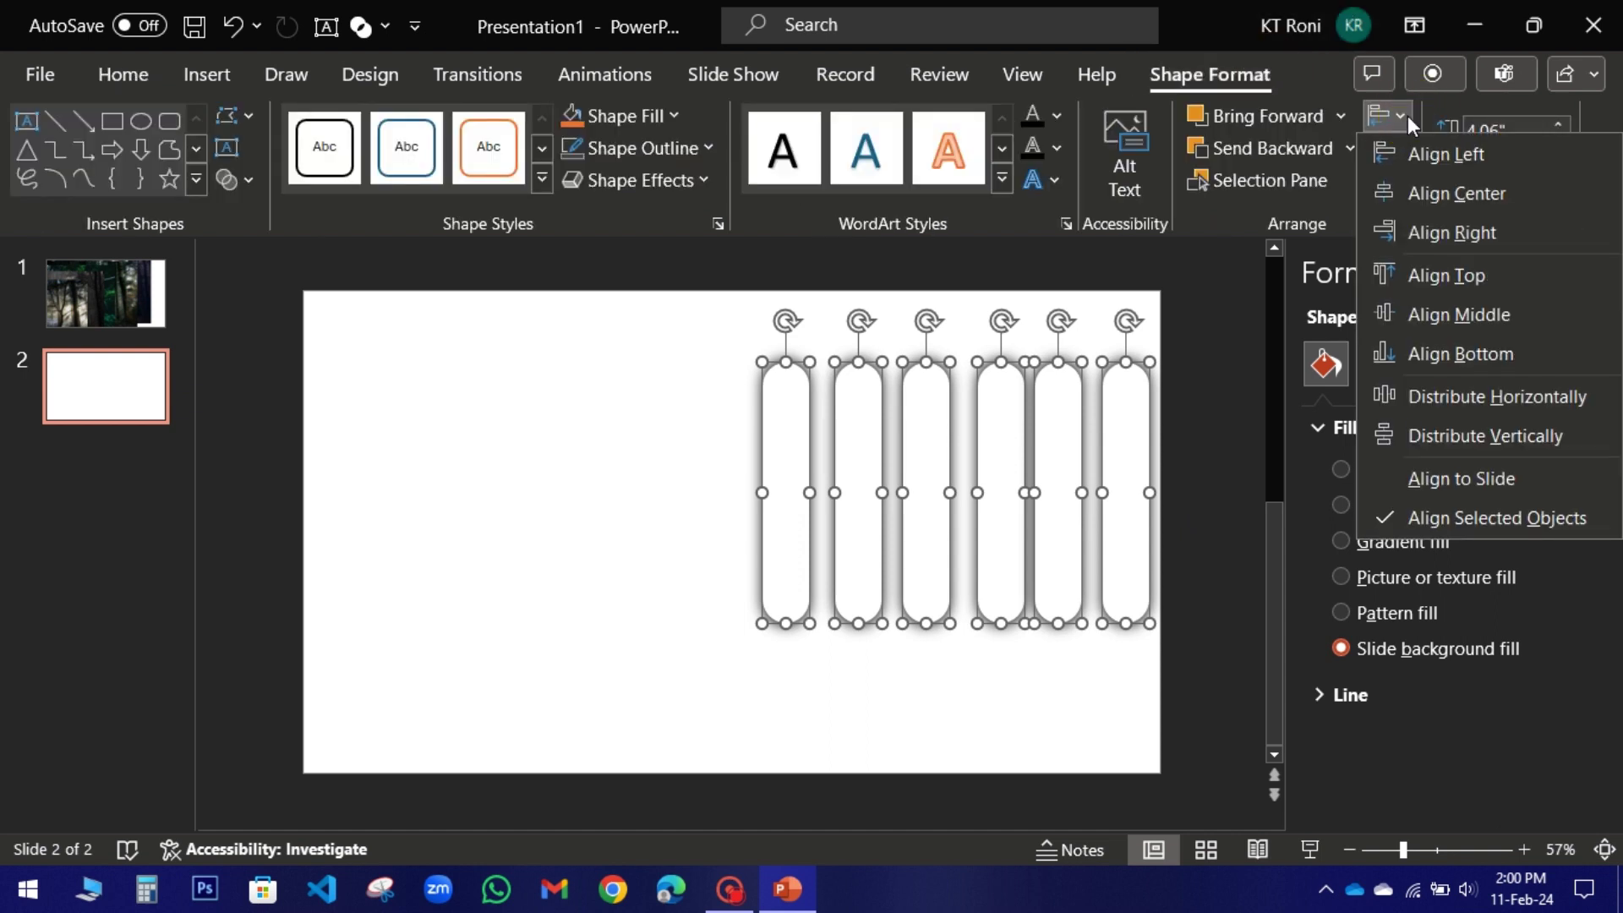
pyautogui.click(1441, 315)
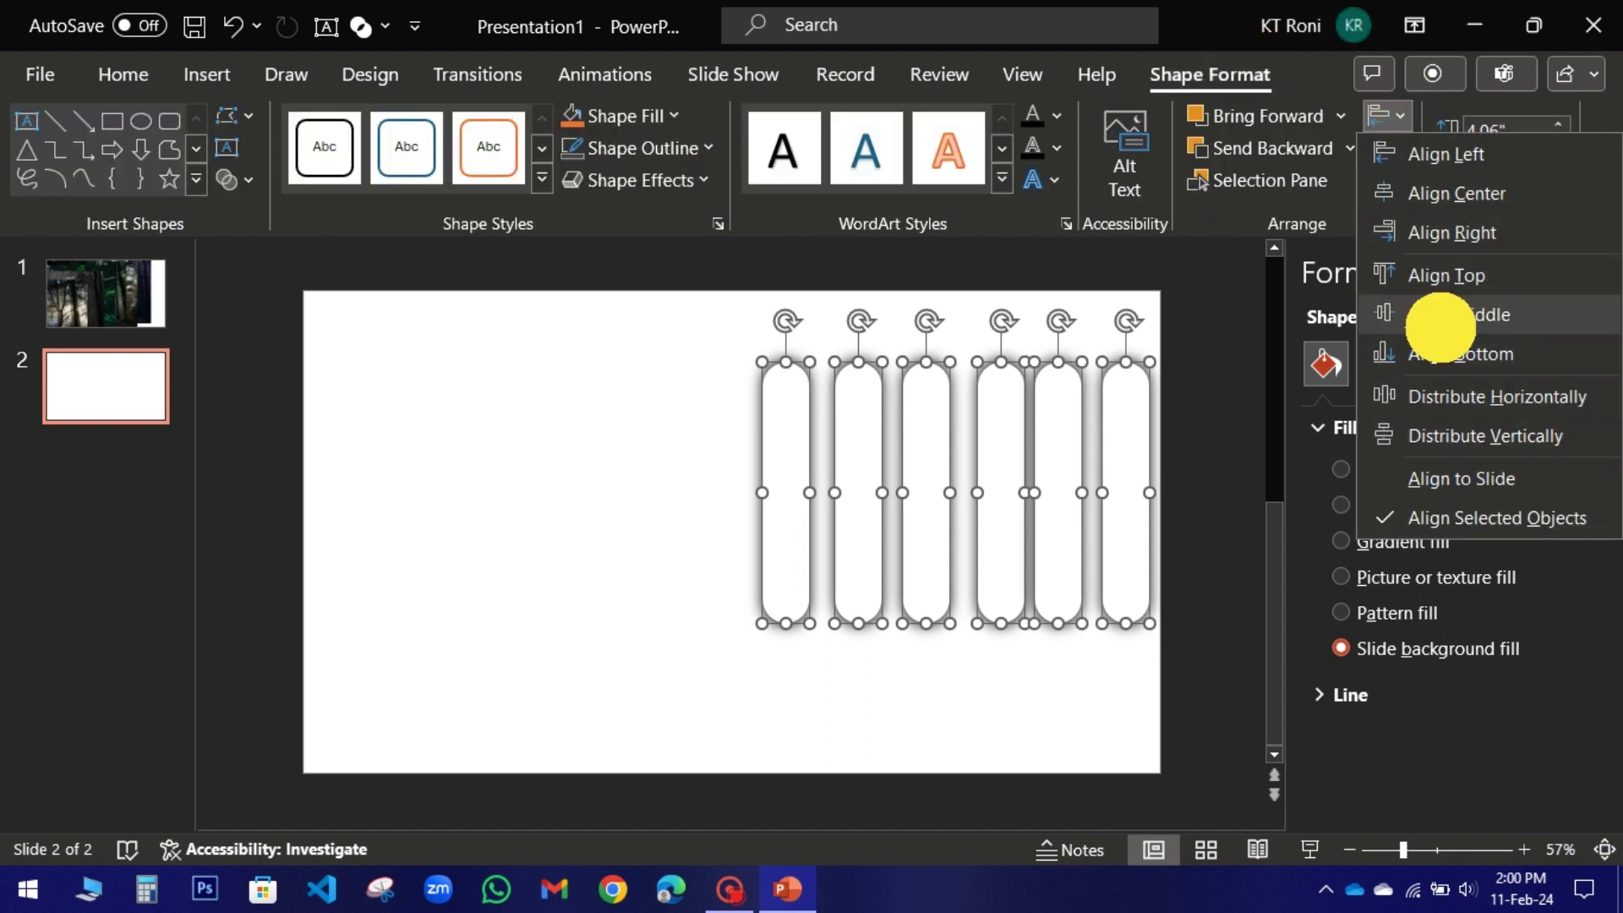
pyautogui.click(1387, 116)
pyautogui.click(1442, 394)
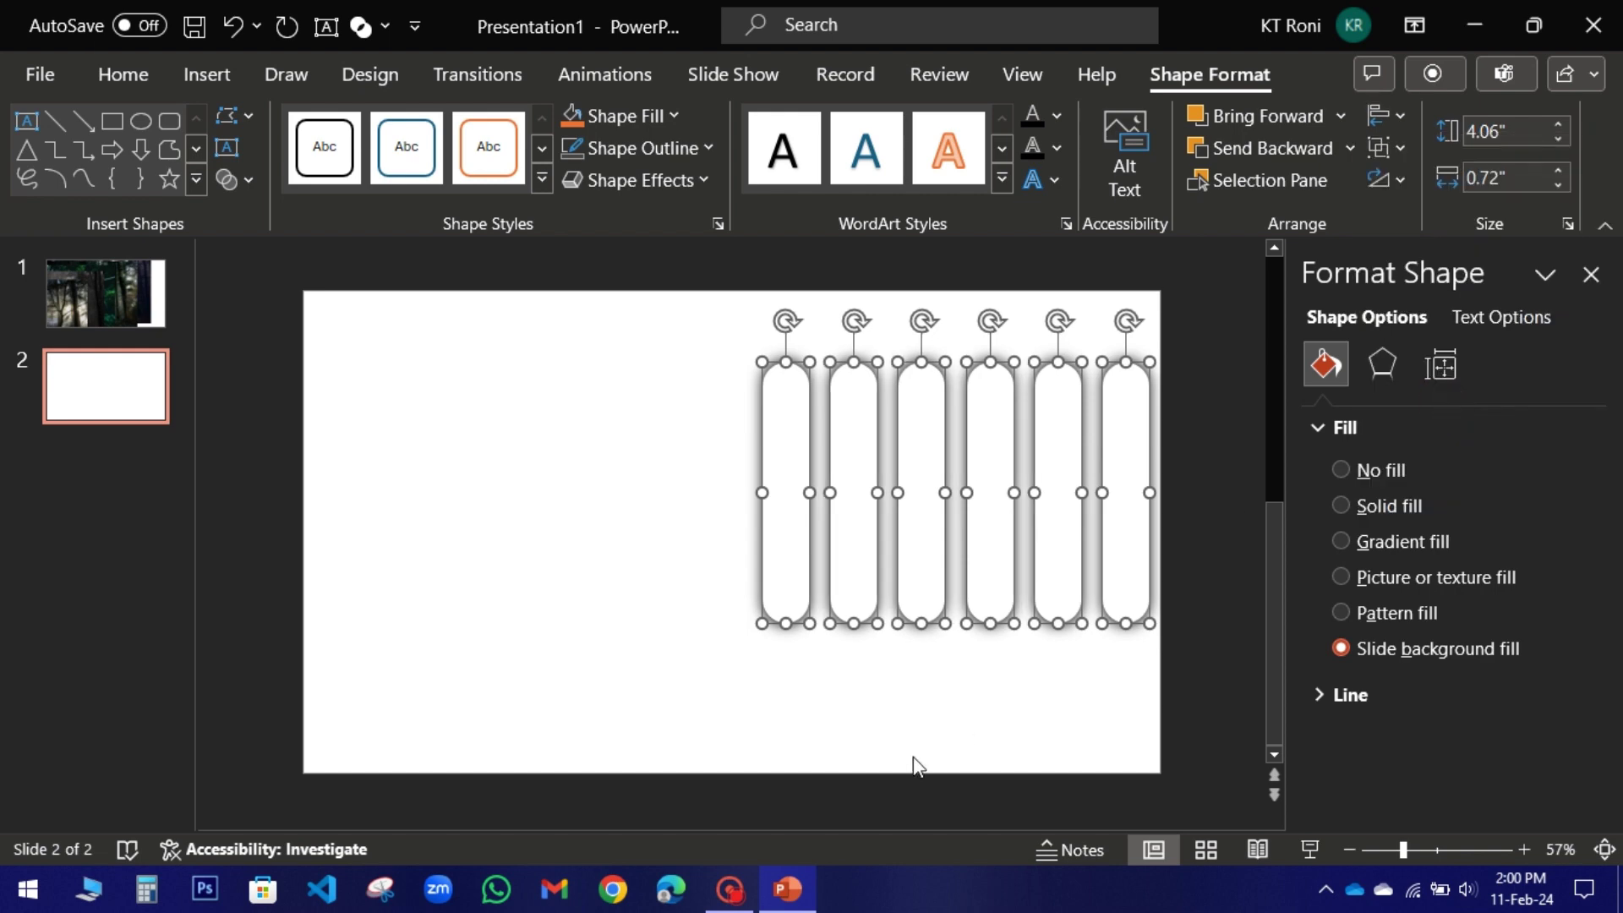
pyautogui.click(681, 471)
pyautogui.click(193, 181)
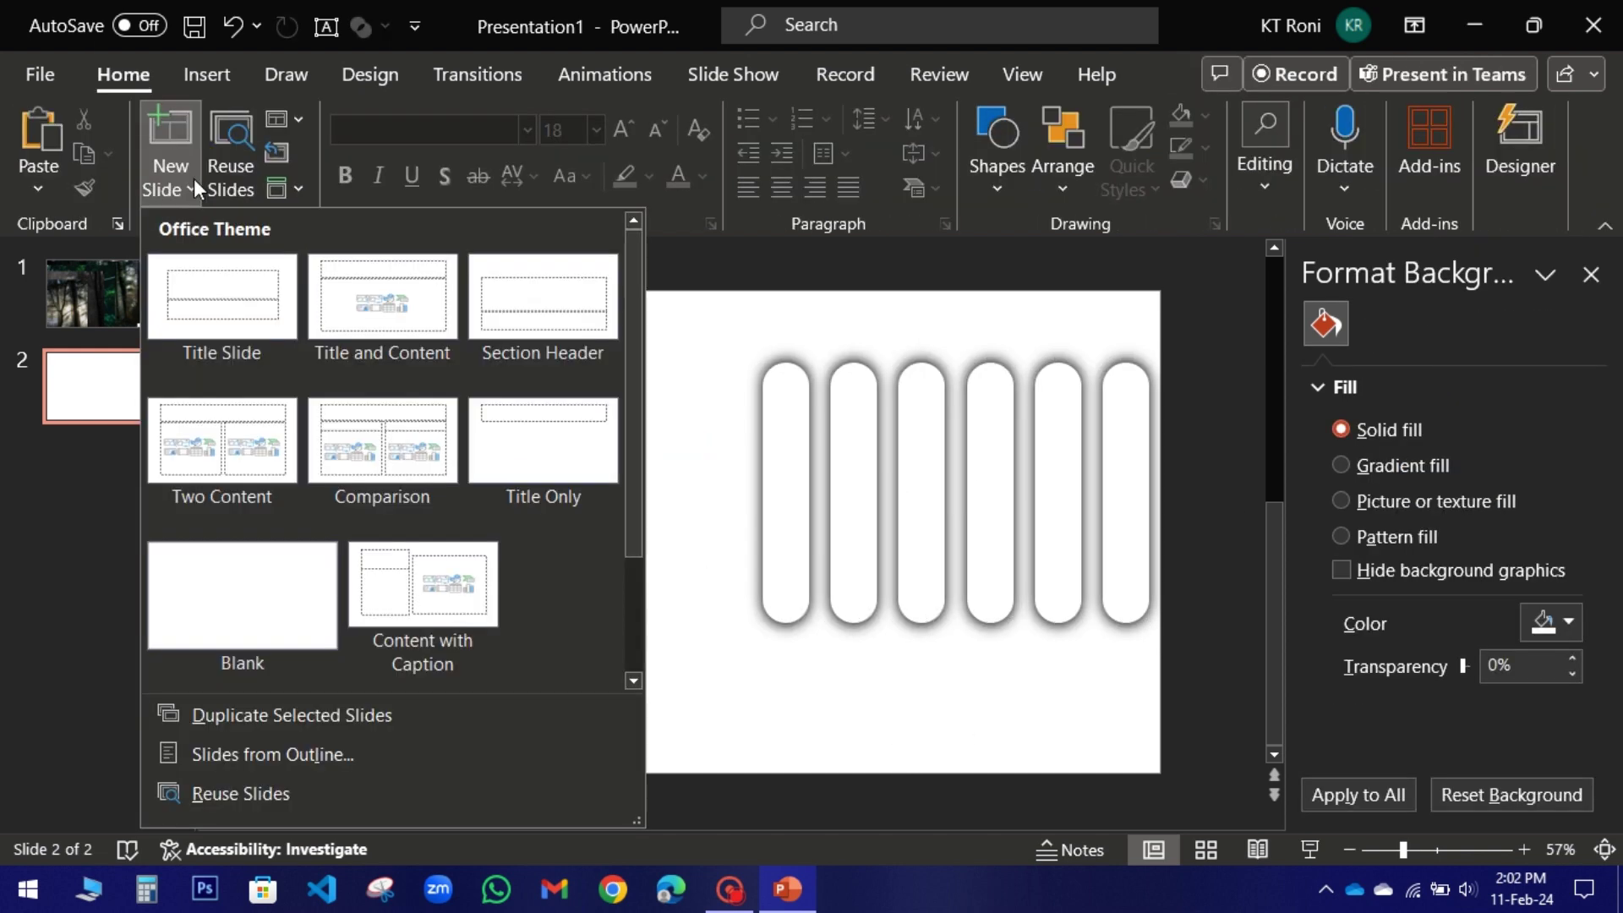
# Add blank slides 3 through 6.
pyautogui.click(229, 575)
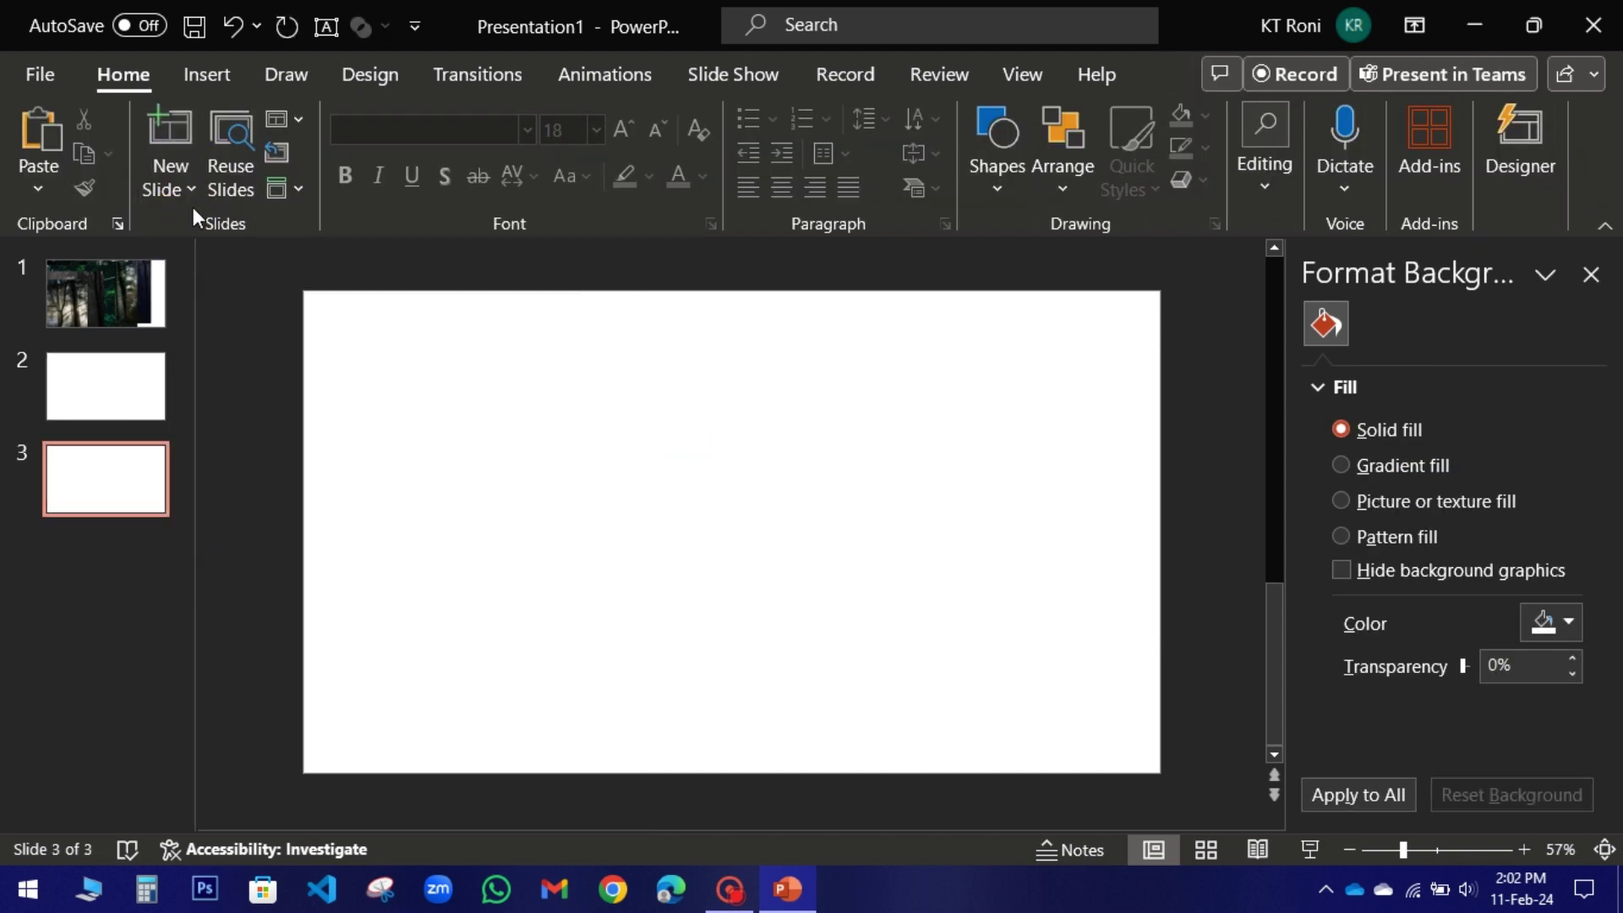
pyautogui.click(193, 196)
pyautogui.click(242, 596)
pyautogui.click(193, 190)
pyautogui.click(242, 596)
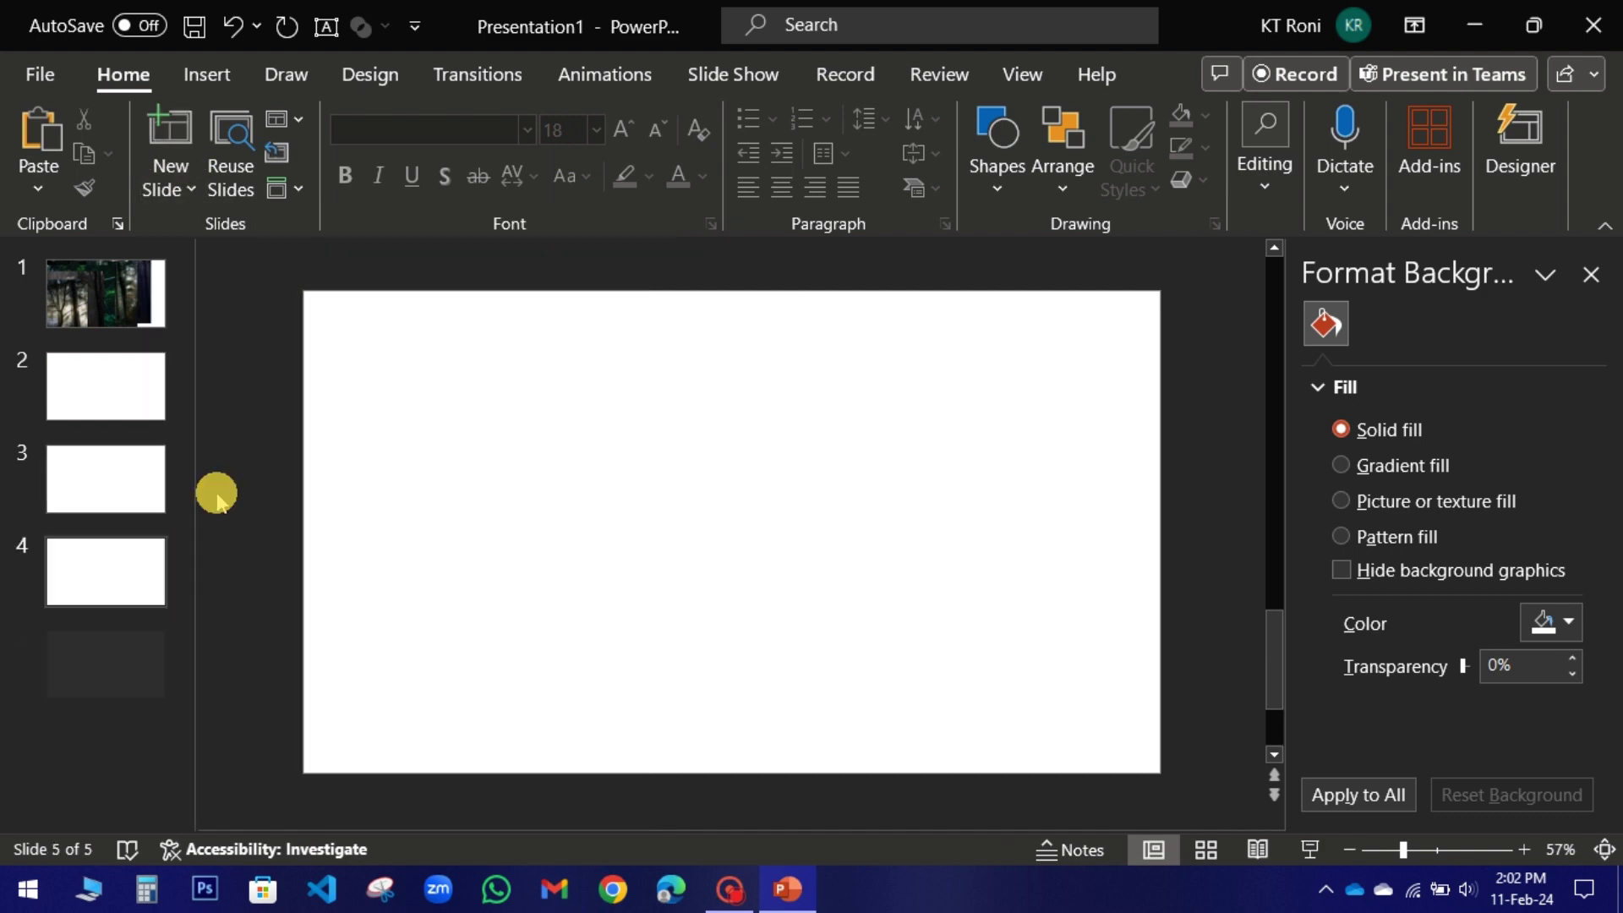
pyautogui.click(190, 194)
pyautogui.click(228, 558)
# On slide 2, select the six pills, nudge them slightly left and copy them.
pyautogui.click(79, 362)
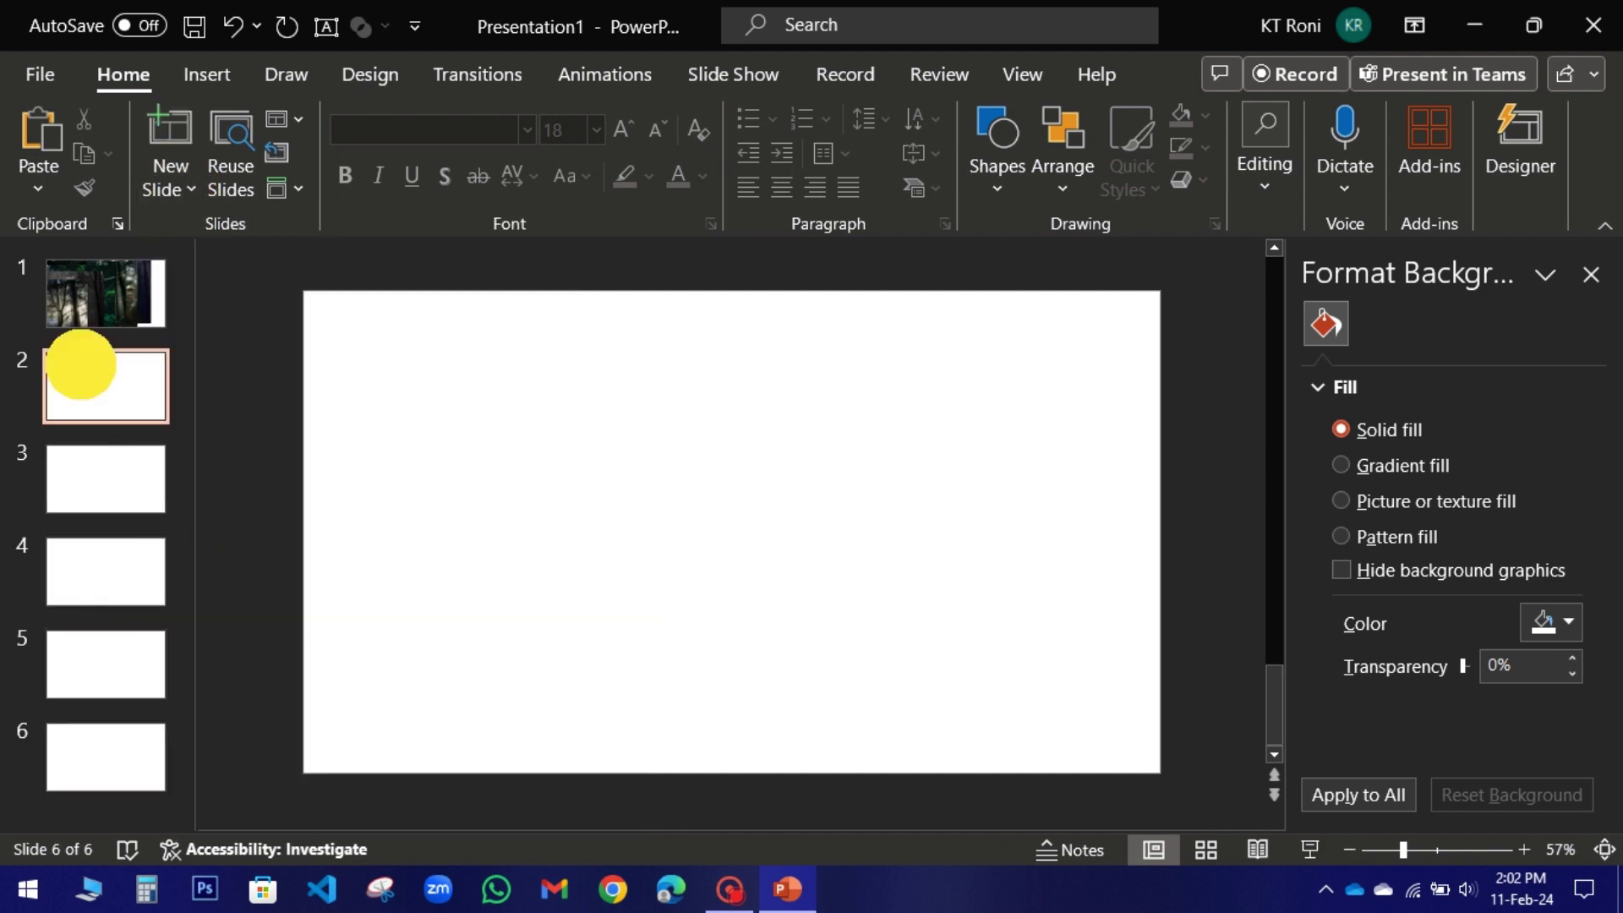
pyautogui.moveTo(718, 308); pyautogui.dragTo(1051, 499)
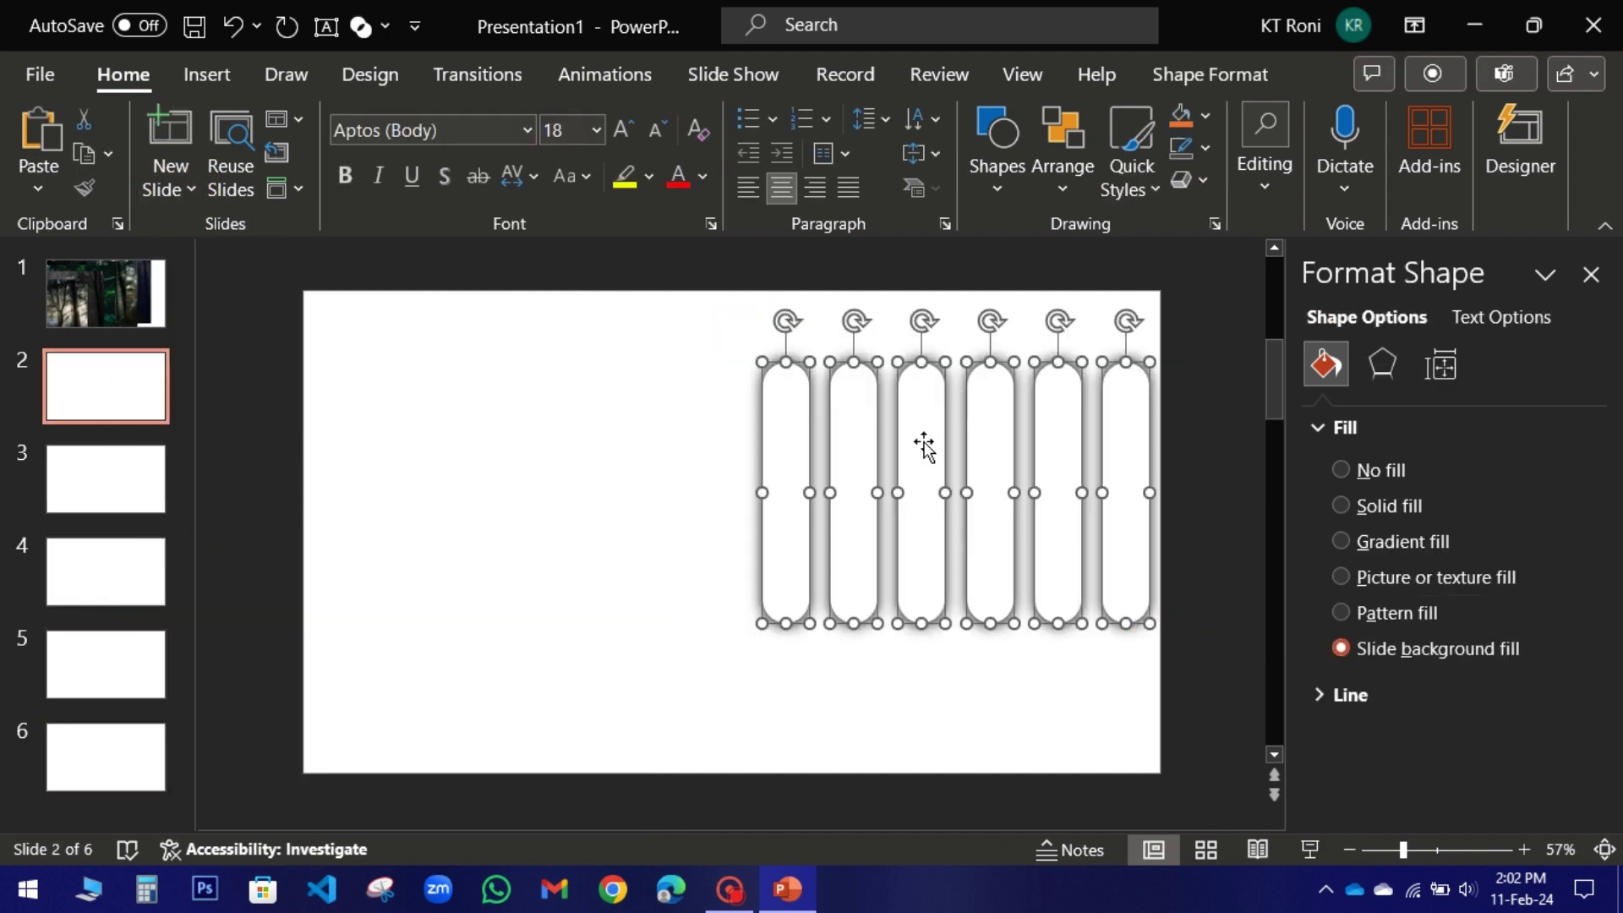
pyautogui.moveTo(924, 446); pyautogui.dragTo(892, 431)
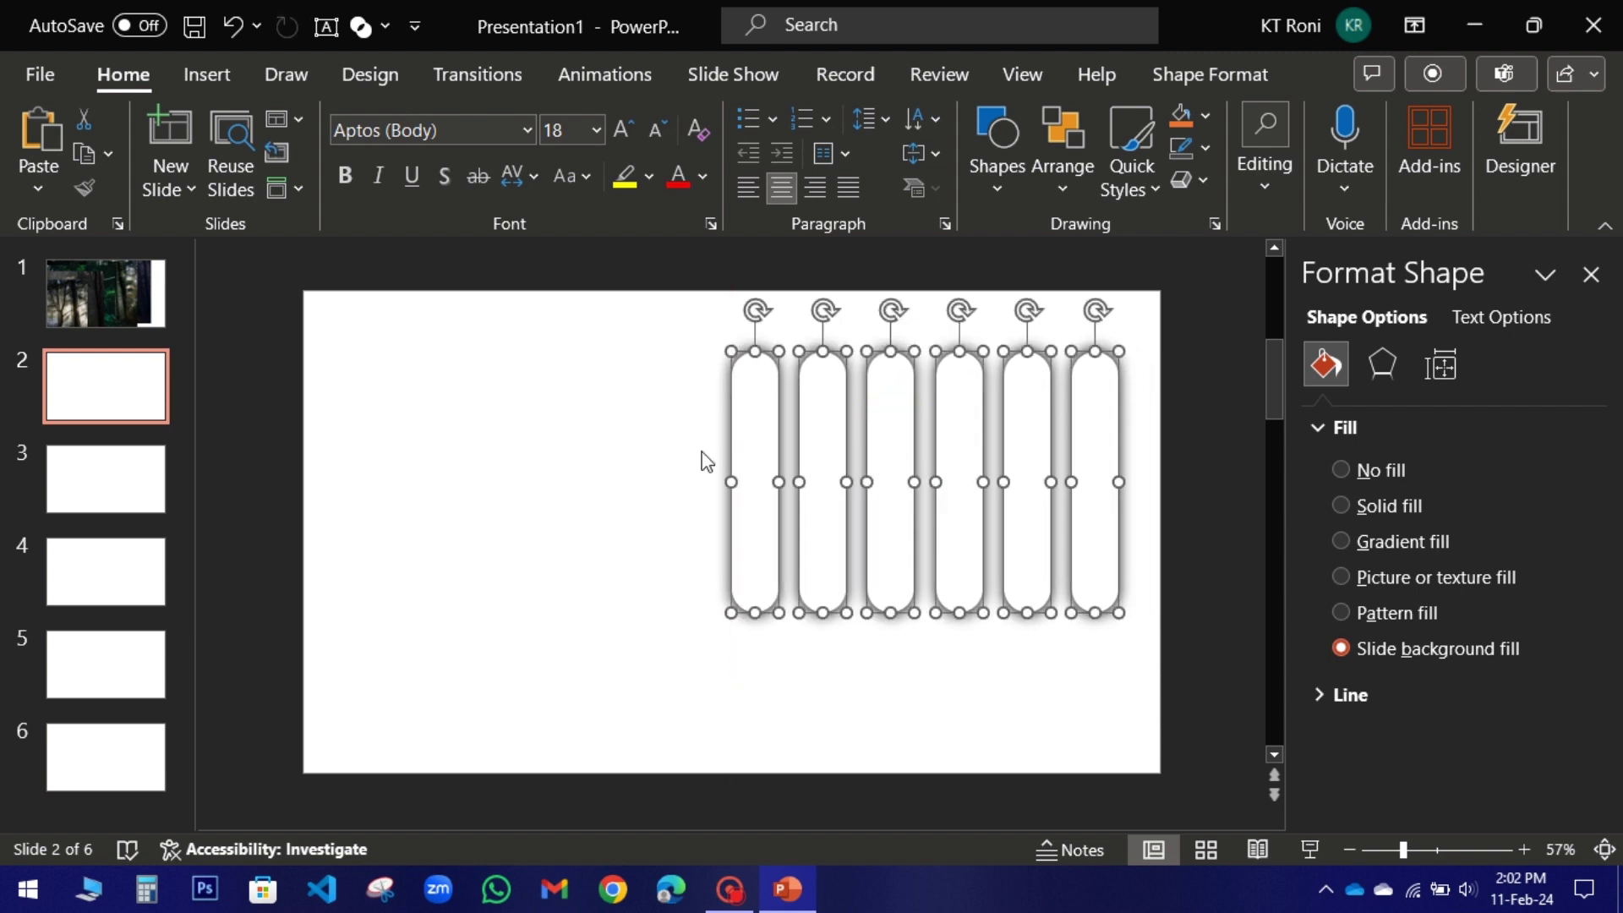
pyautogui.rightClick(770, 436)
pyautogui.click(859, 337)
# Paste the six pills onto slides 3, 4, 5 and 6, then add slide 7 with Ctrl+M.
pyautogui.click(161, 460)
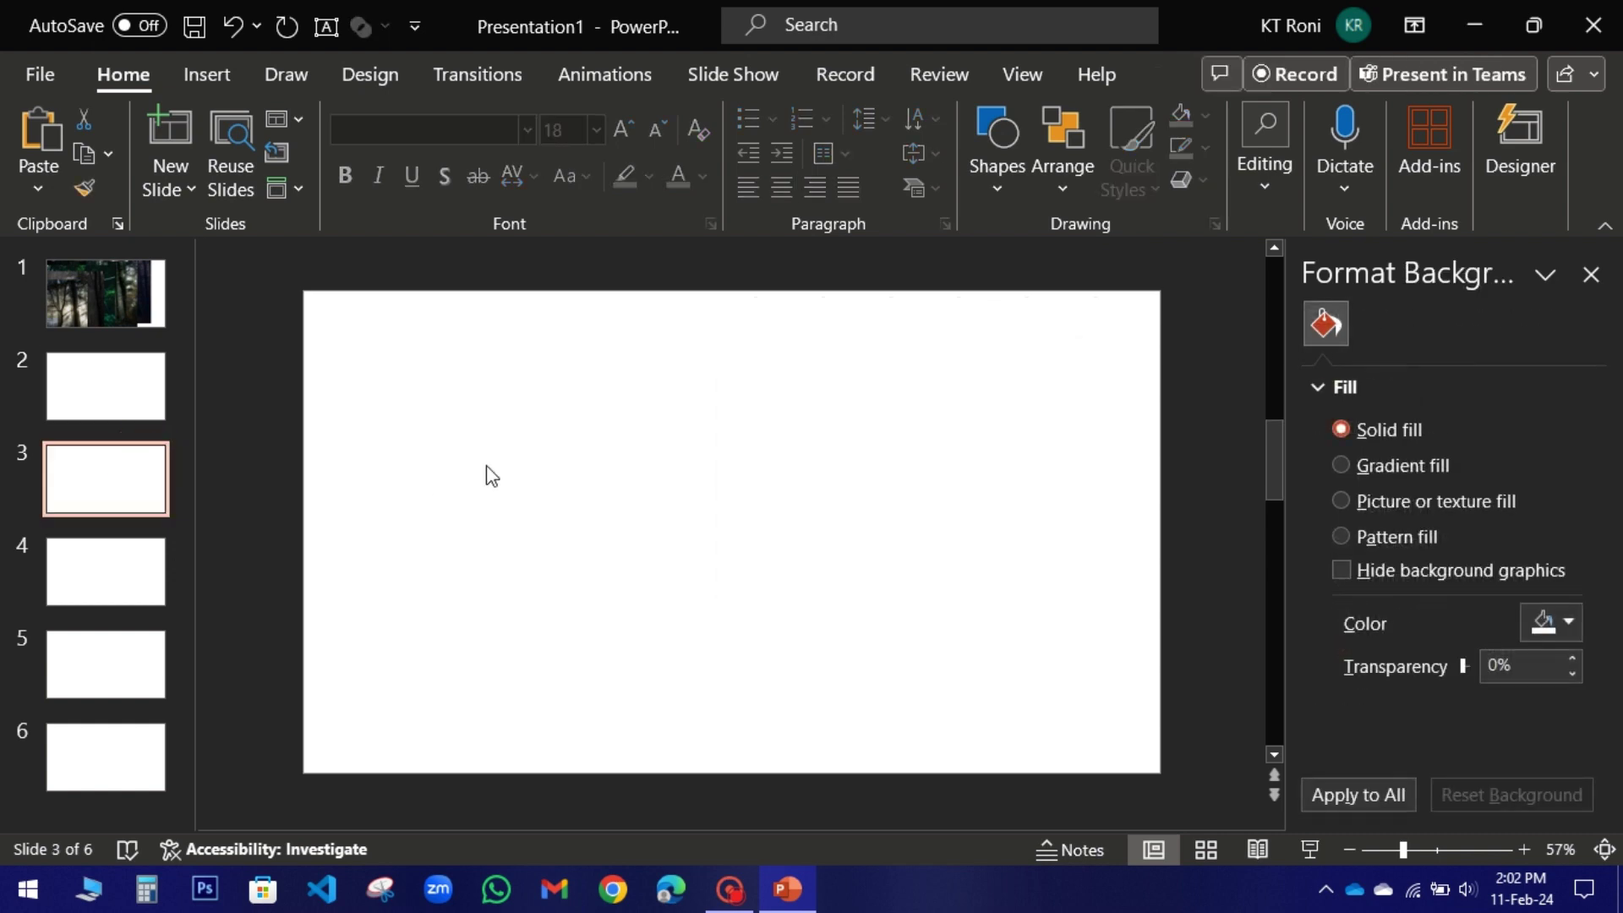
pyautogui.rightClick(492, 476)
pyautogui.click(583, 518)
pyautogui.click(82, 571)
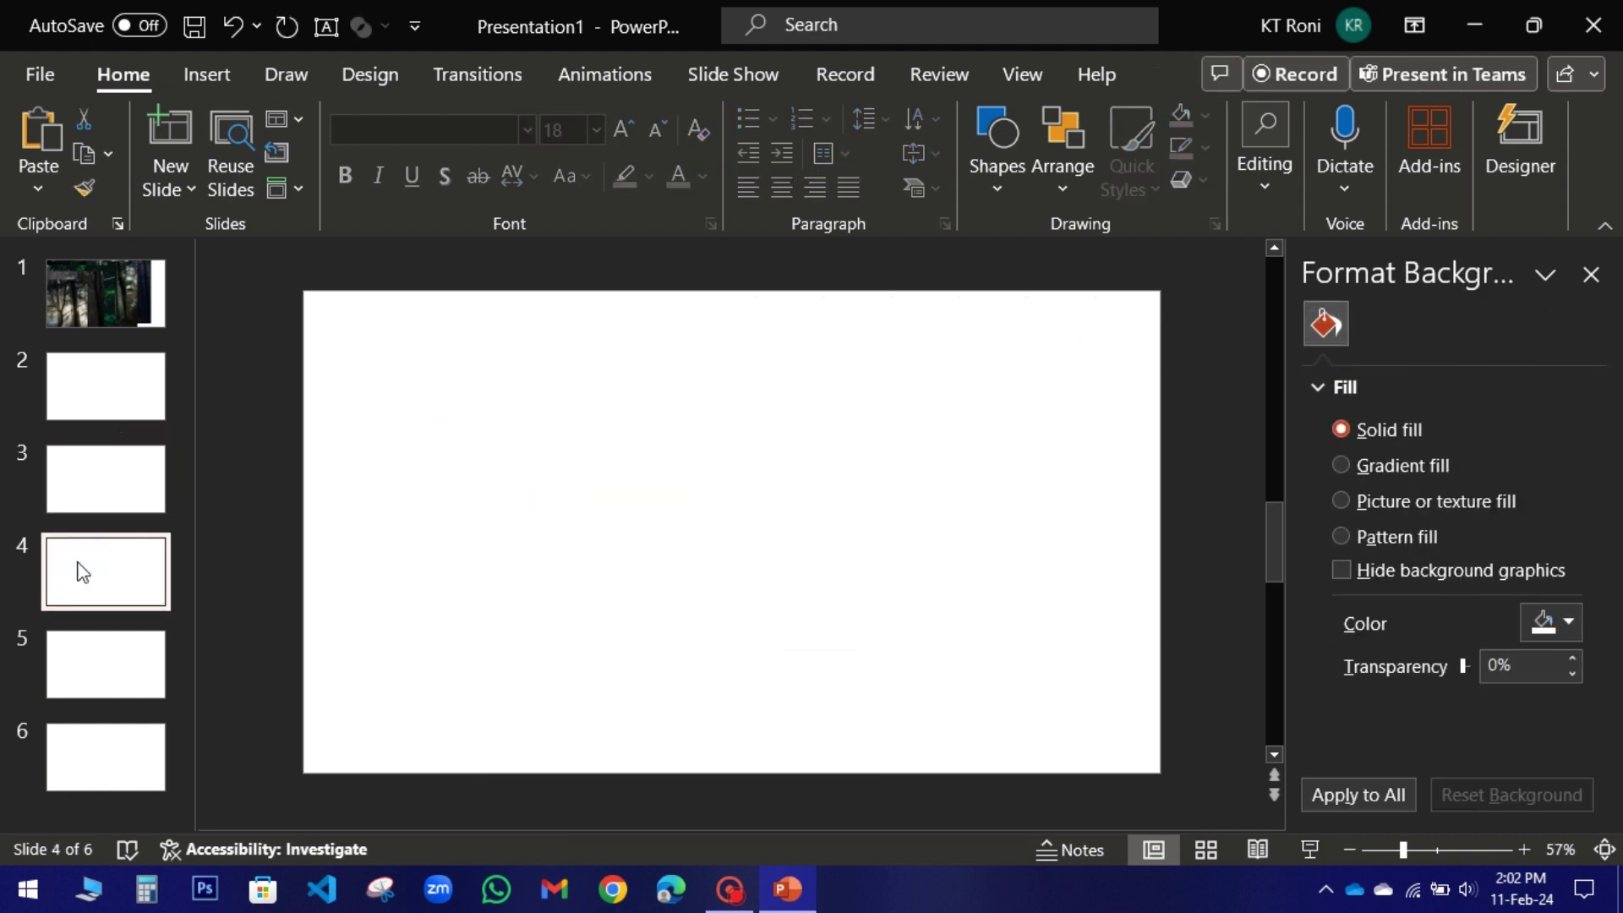
pyautogui.hotkey('ctrl', 'v')
pyautogui.click(65, 688)
pyautogui.hotkey('ctrl', 'v')
pyautogui.click(66, 750)
pyautogui.hotkey('ctrl', 'v')
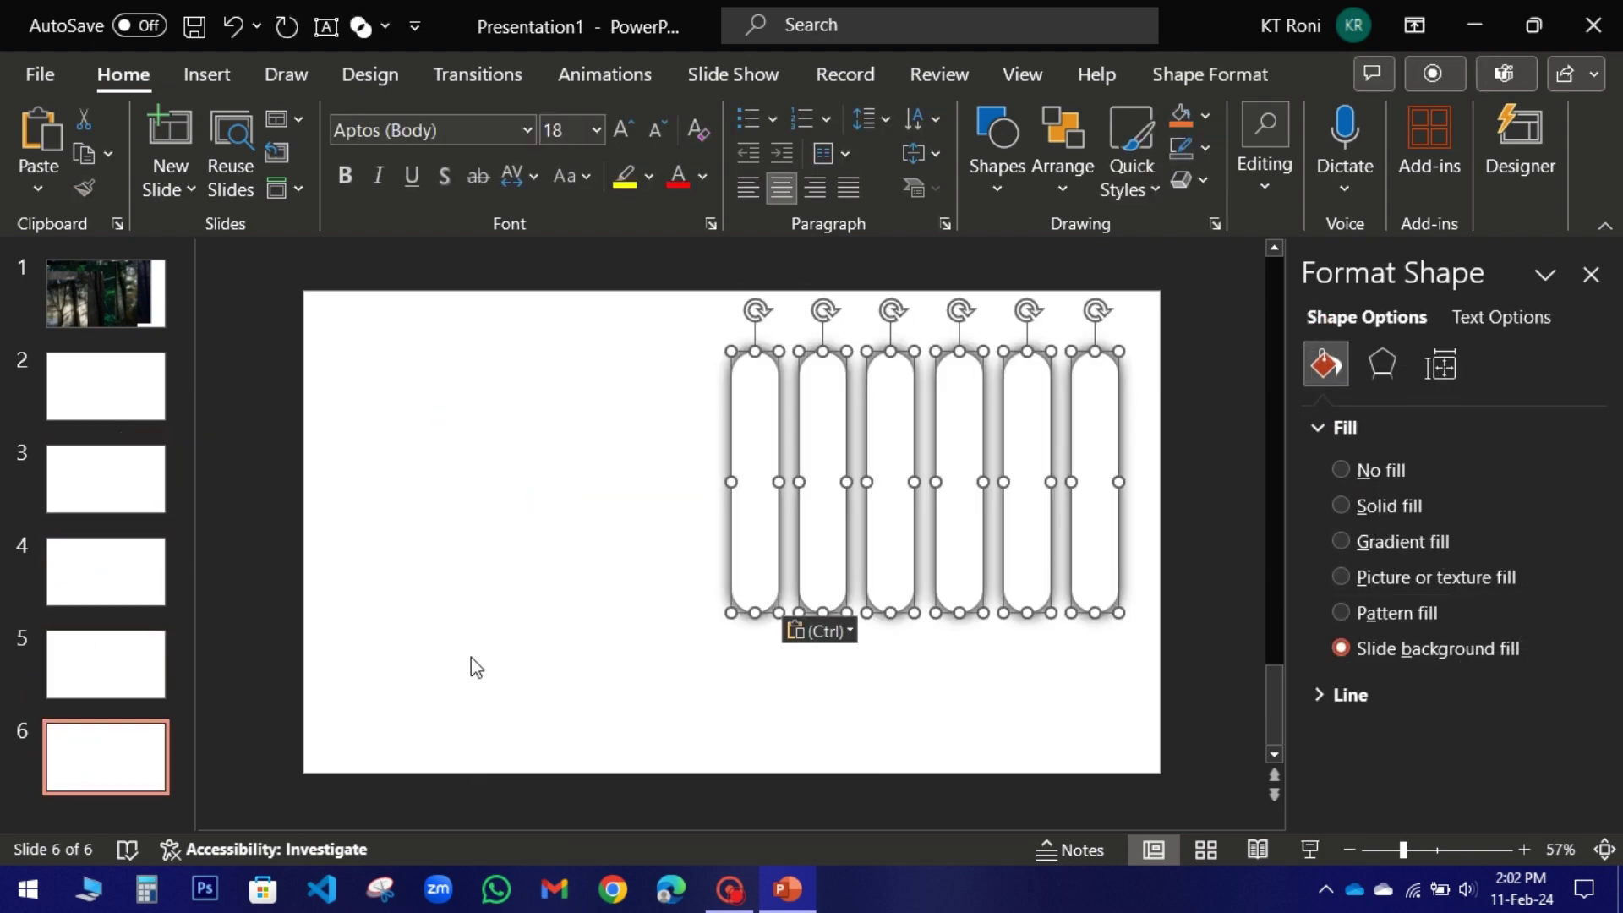
pyautogui.hotkey('ctrl', 'm')
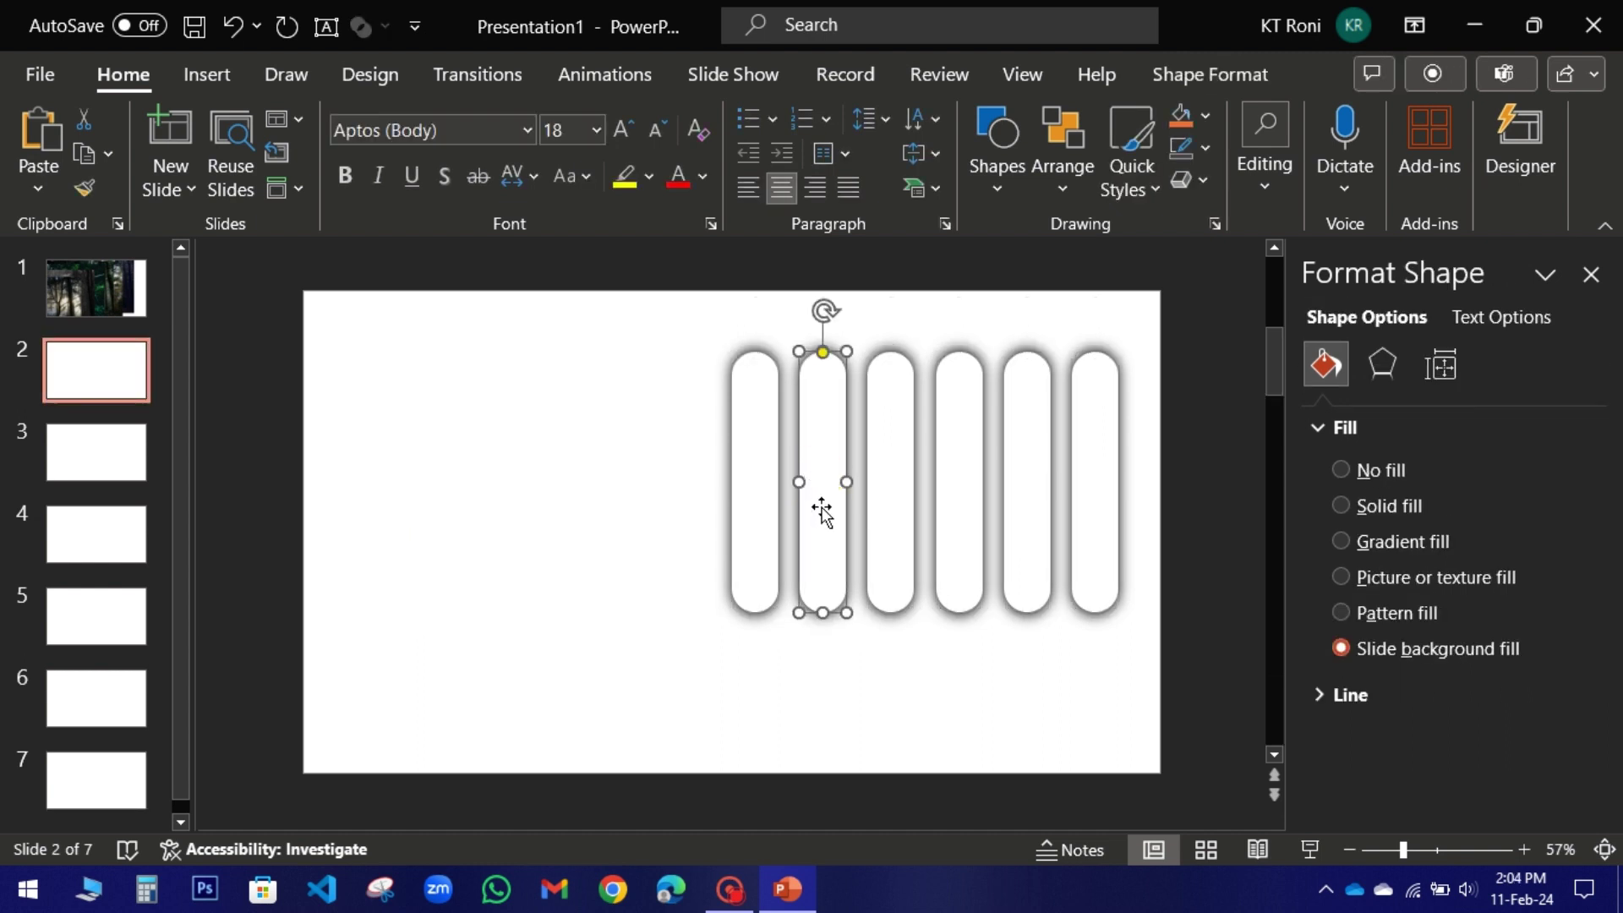
# Give slide 2's six pills different lengths by shortening and lengthening each one.
pyautogui.press('Delete')
pyautogui.click(823, 600)
pyautogui.moveTo(824, 564); pyautogui.dragTo(824, 554)
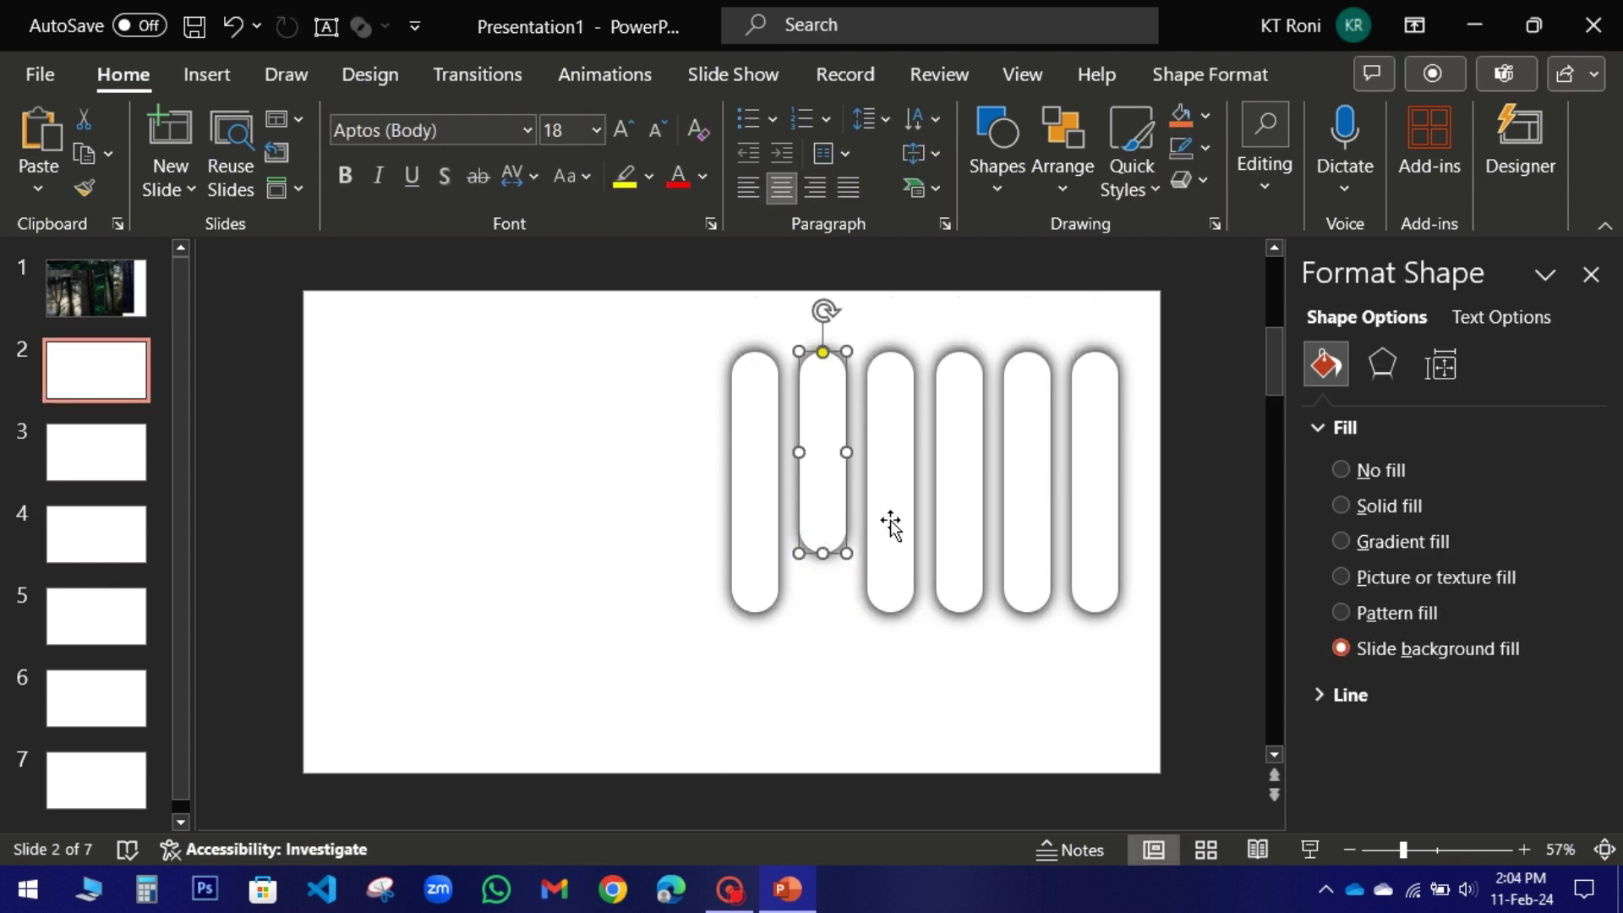
pyautogui.click(889, 360)
pyautogui.click(961, 355)
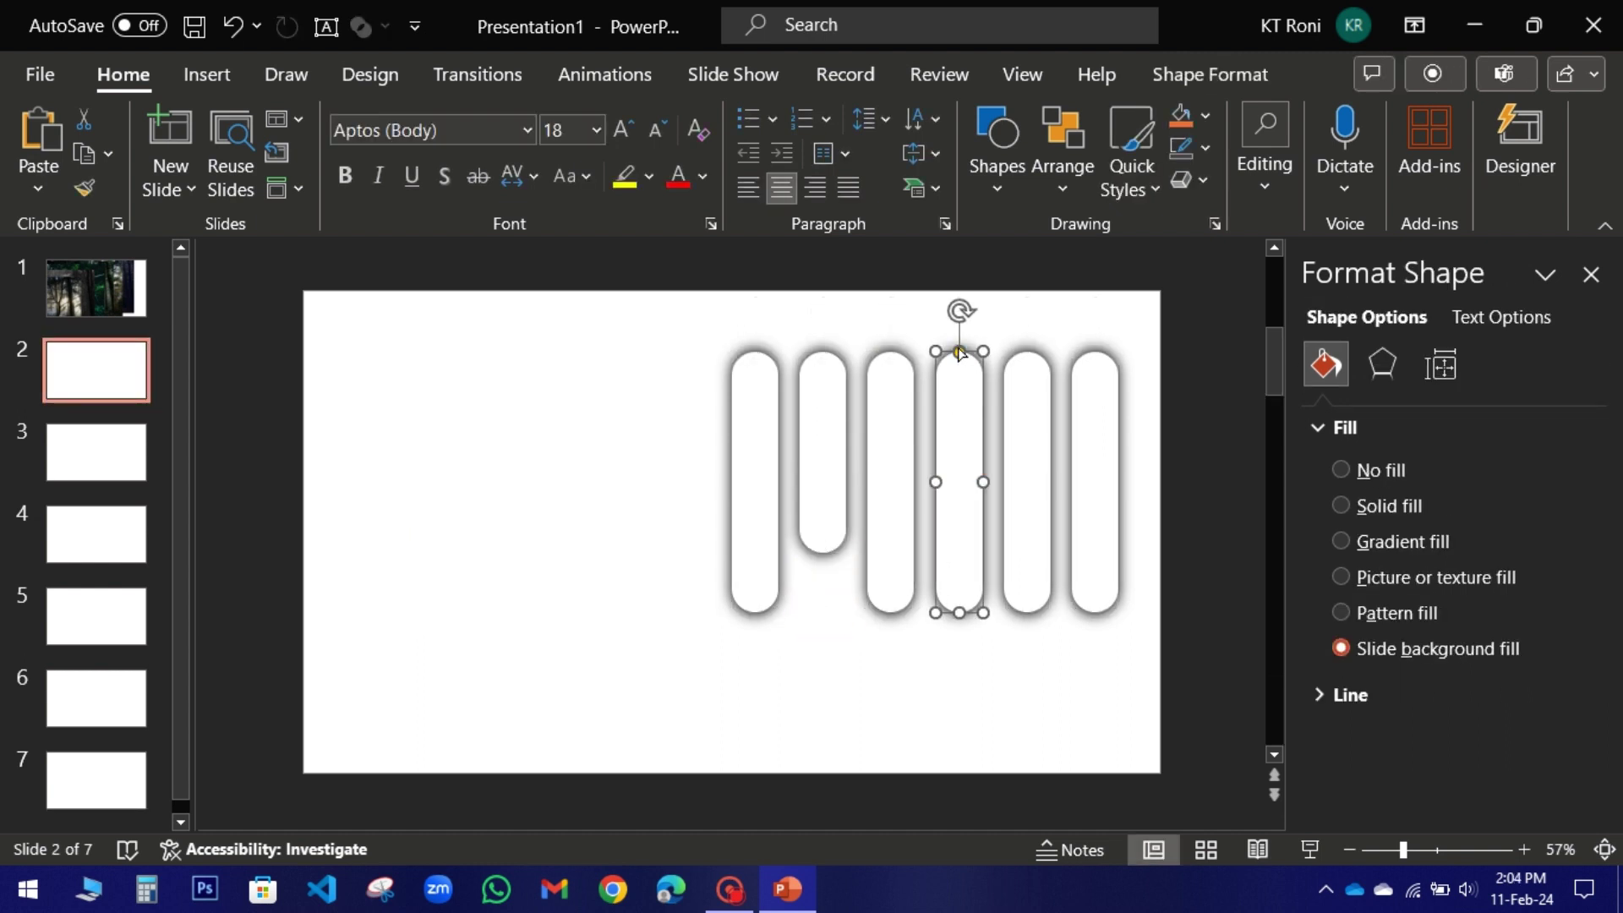
pyautogui.moveTo(961, 608); pyautogui.dragTo(960, 554)
pyautogui.click(1025, 592)
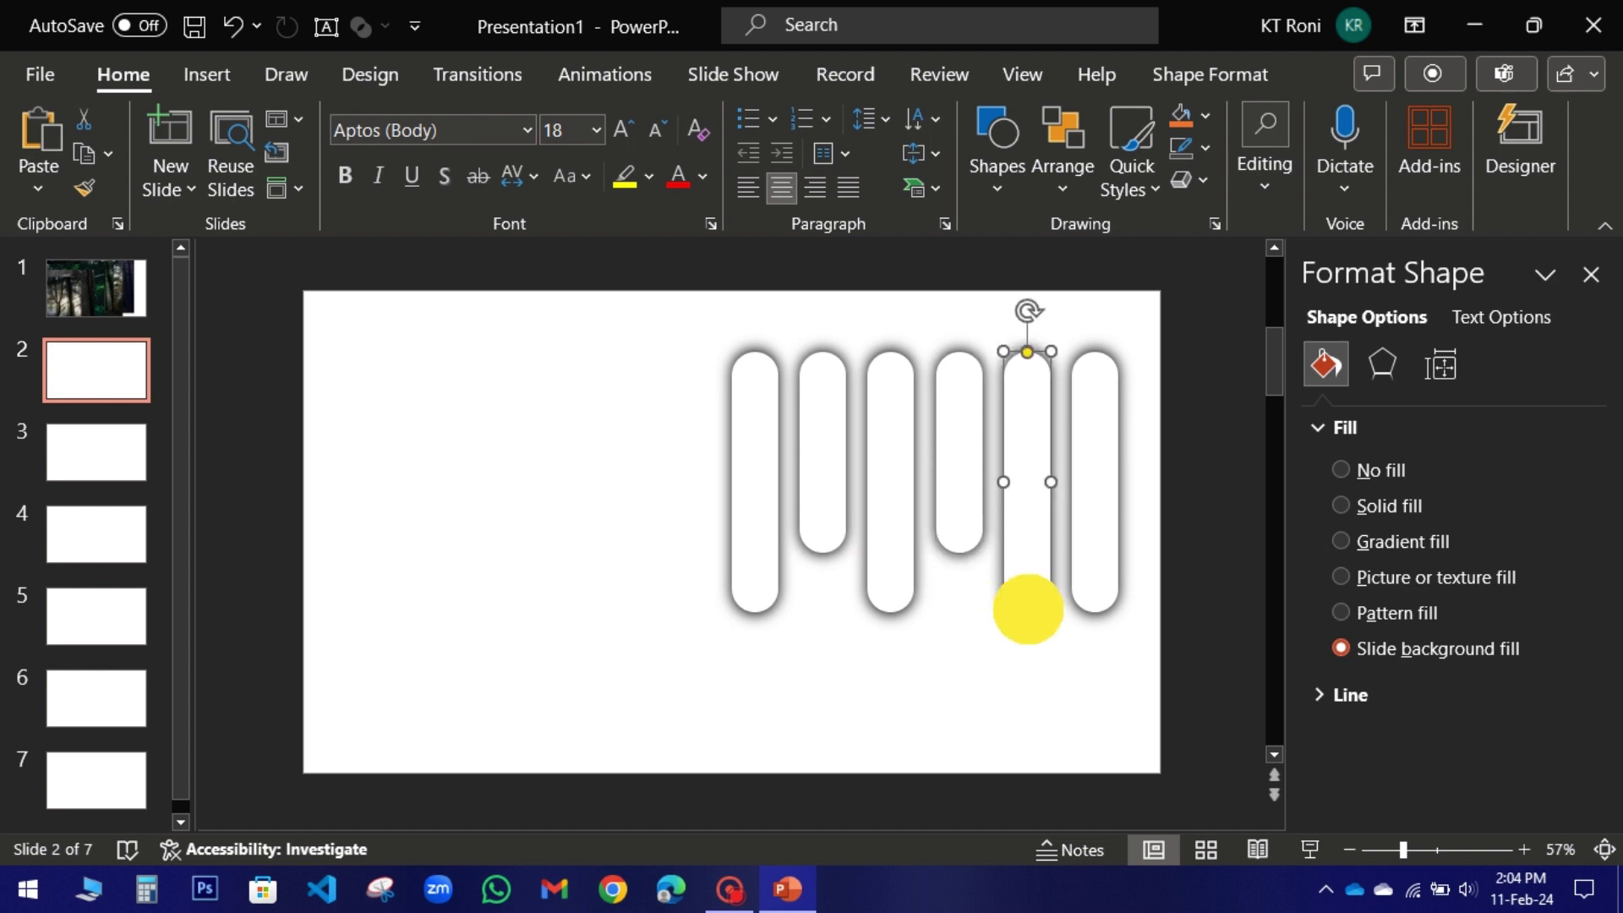
pyautogui.moveTo(1026, 612); pyautogui.dragTo(1027, 659)
pyautogui.click(1101, 511)
pyautogui.moveTo(1096, 611); pyautogui.dragTo(1096, 587)
pyautogui.click(823, 524)
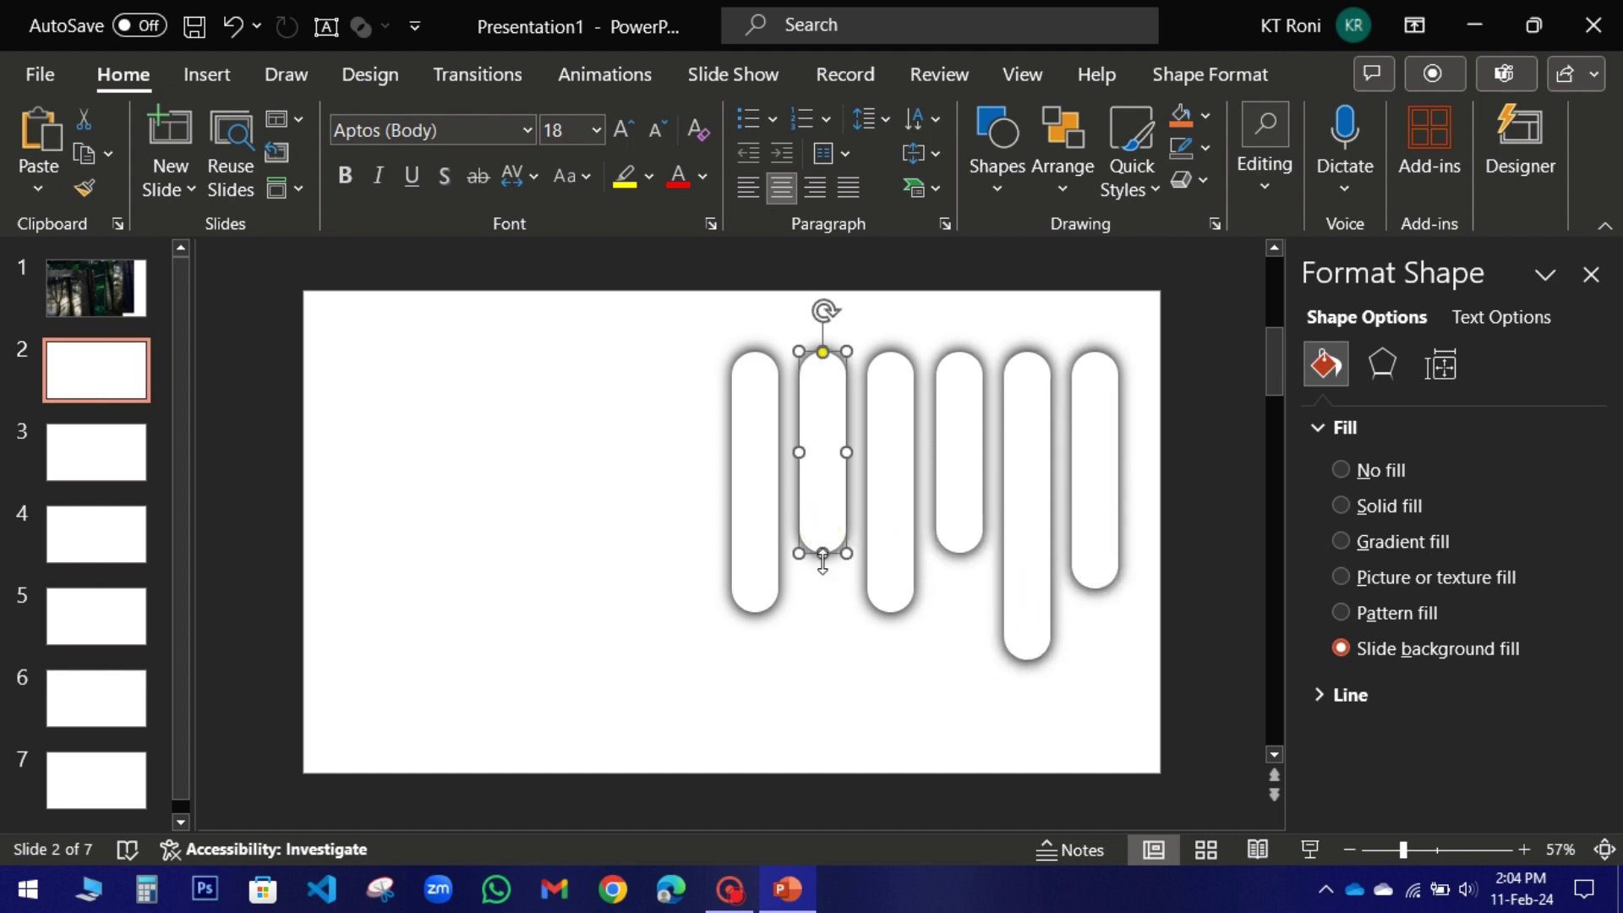
pyautogui.moveTo(826, 554); pyautogui.dragTo(826, 563)
pyautogui.click(755, 575)
pyautogui.moveTo(755, 610); pyautogui.dragTo(755, 634)
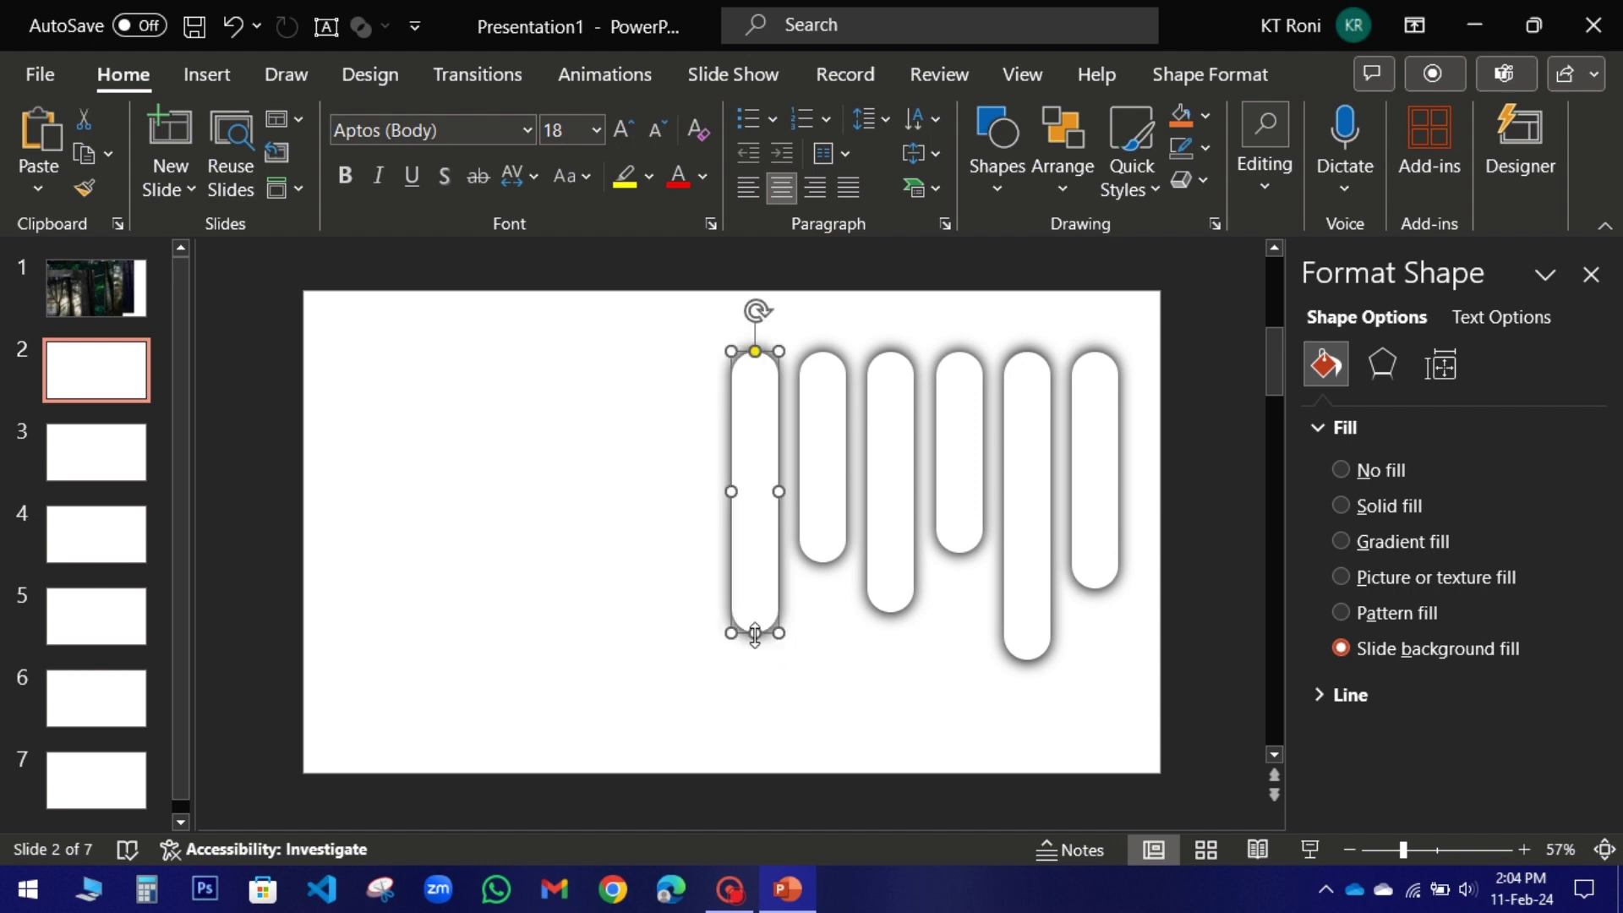
# Align all six slide 2 pills along their tops.
pyautogui.moveTo(684, 332); pyautogui.dragTo(1151, 664)
pyautogui.click(1235, 80)
pyautogui.click(1390, 116)
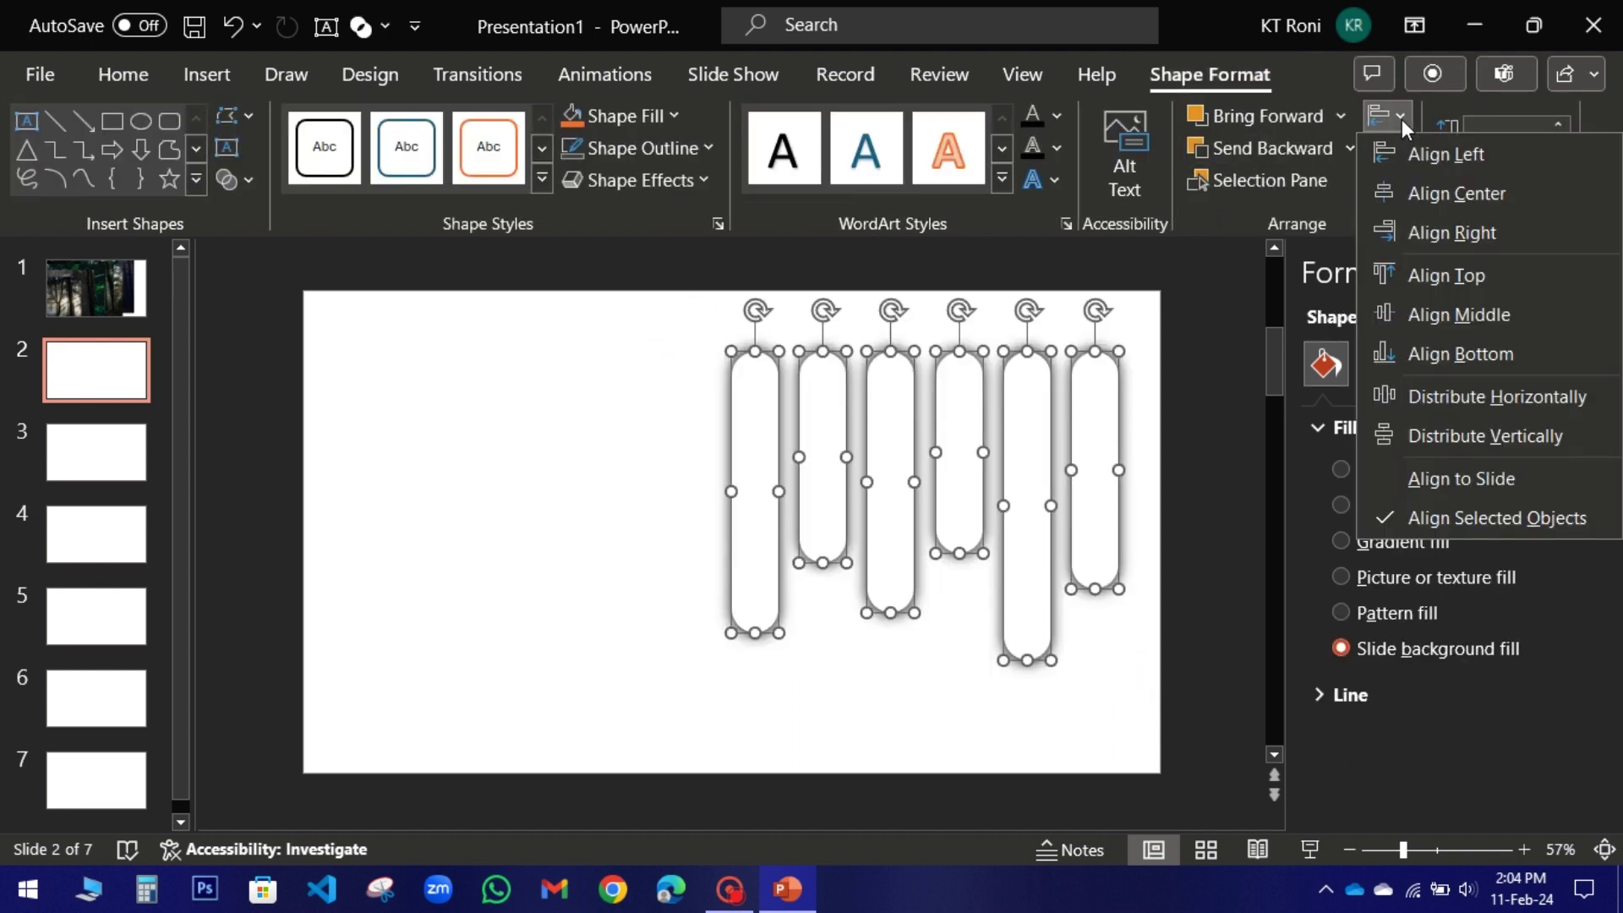
pyautogui.click(1446, 275)
pyautogui.click(658, 531)
# On slide 3, stagger the pill lengths by resizing the second through sixth pills.
pyautogui.click(95, 452)
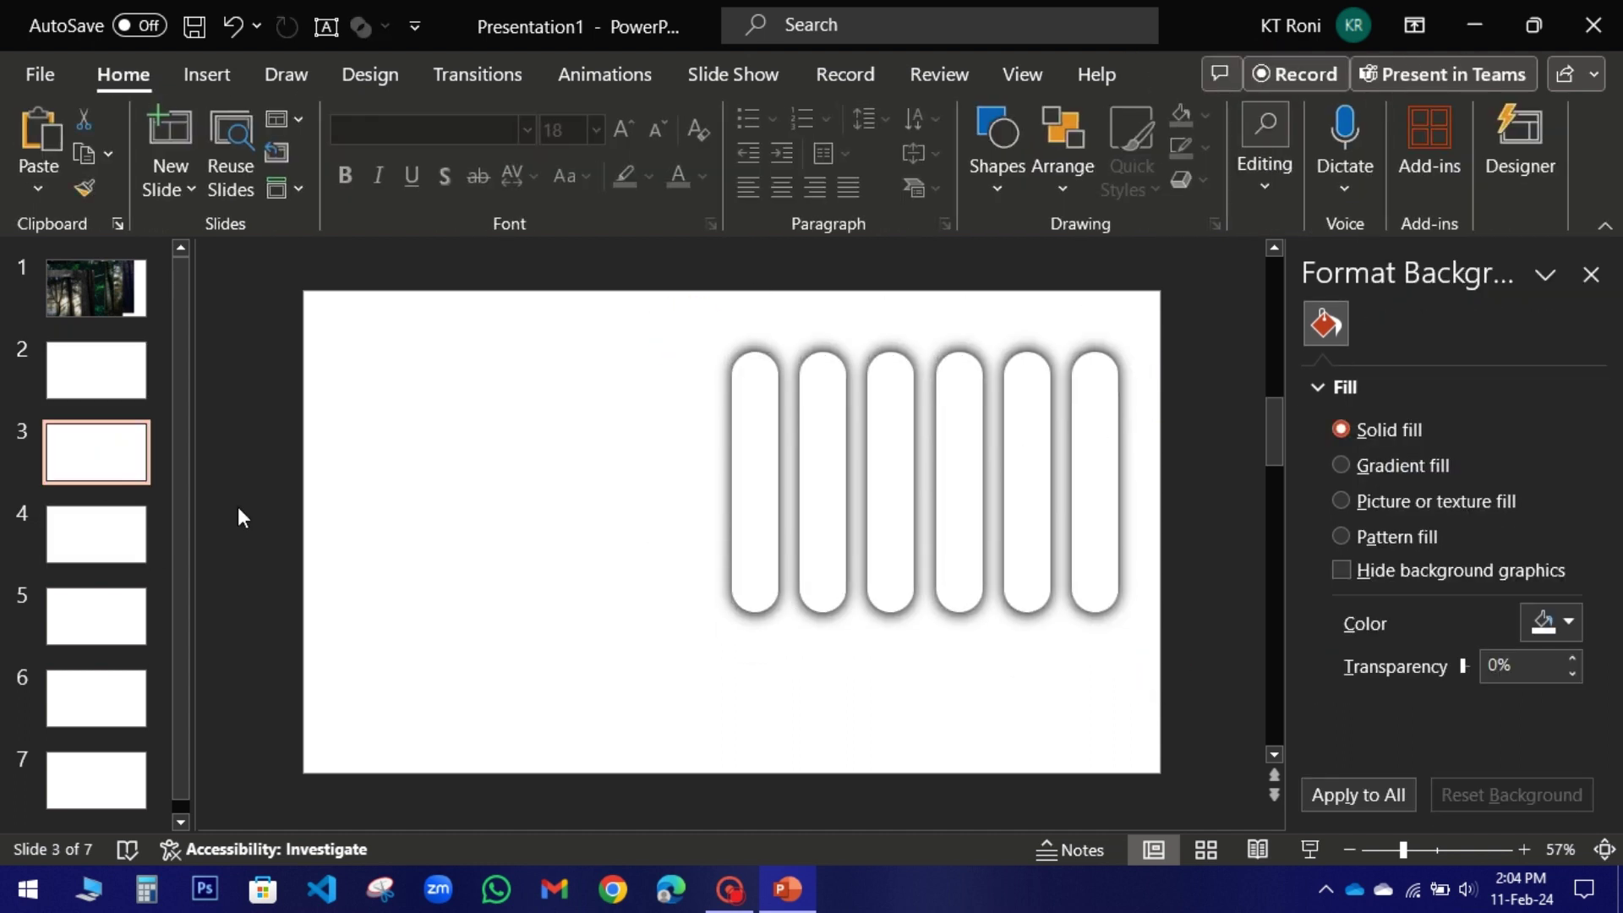
pyautogui.click(821, 607)
pyautogui.moveTo(820, 612); pyautogui.dragTo(820, 680)
pyautogui.click(894, 414)
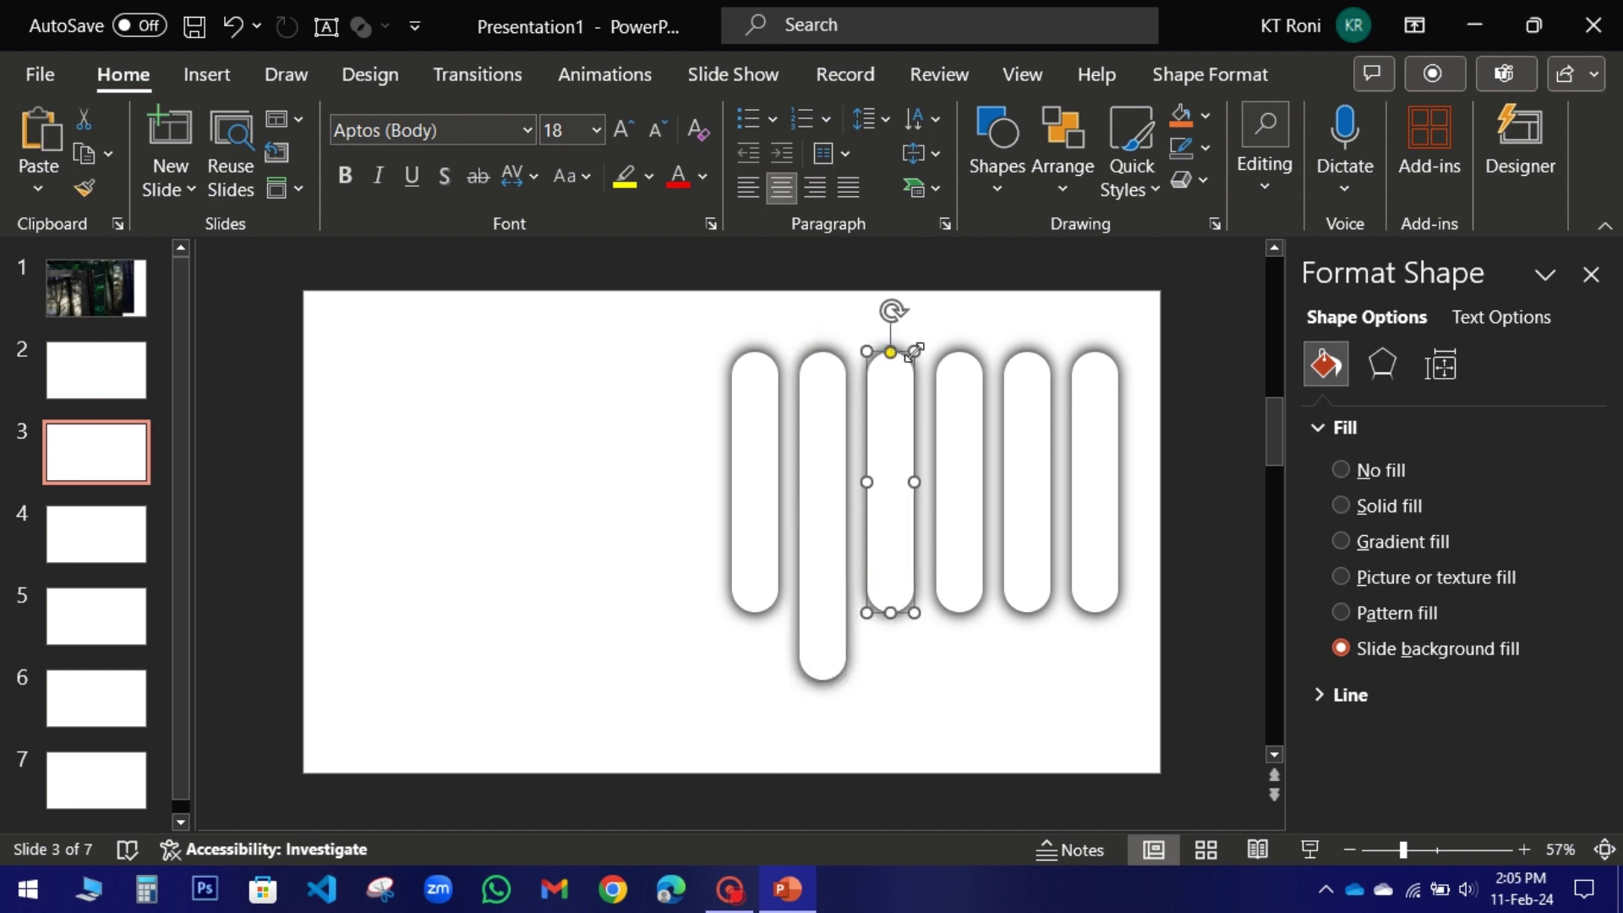
pyautogui.moveTo(894, 613); pyautogui.dragTo(891, 475)
pyautogui.click(957, 499)
pyautogui.moveTo(959, 612)
pyautogui.mouseDown()
pyautogui.moveTo(959, 596)
pyautogui.moveTo(1025, 651)
pyautogui.mouseUp()
pyautogui.click(1023, 611)
pyautogui.click(1094, 610)
pyautogui.moveTo(1095, 612); pyautogui.dragTo(1095, 533)
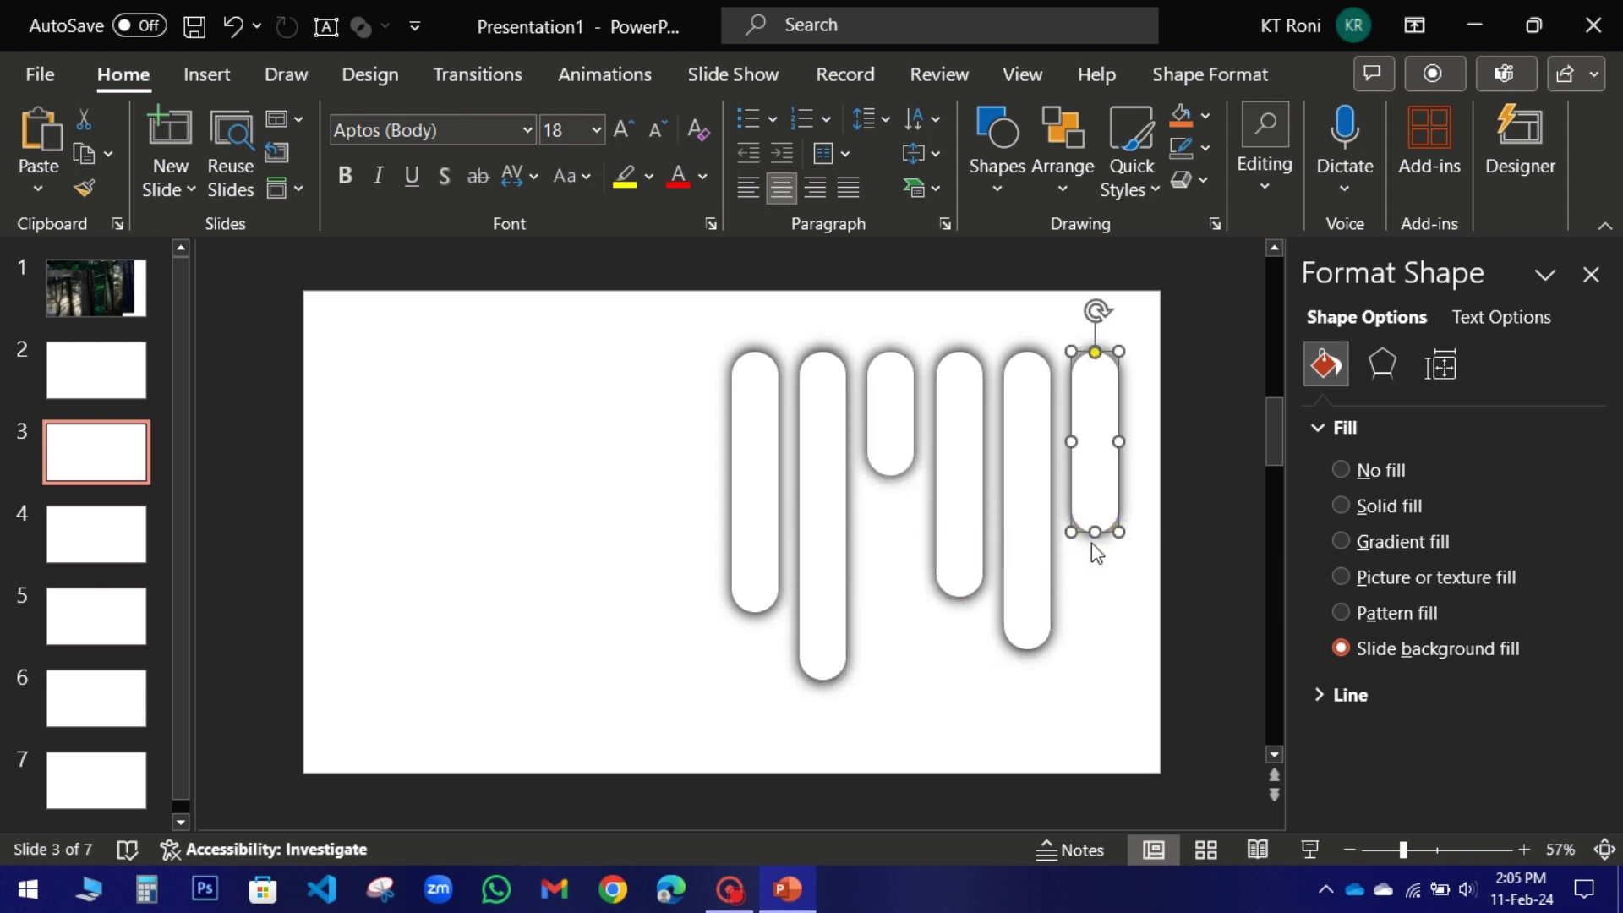
pyautogui.click(755, 342)
# Align all six slide 3 pills through their vertical middles.
pyautogui.hotkey('ctrl', 'a')
pyautogui.click(1210, 75)
pyautogui.click(1390, 116)
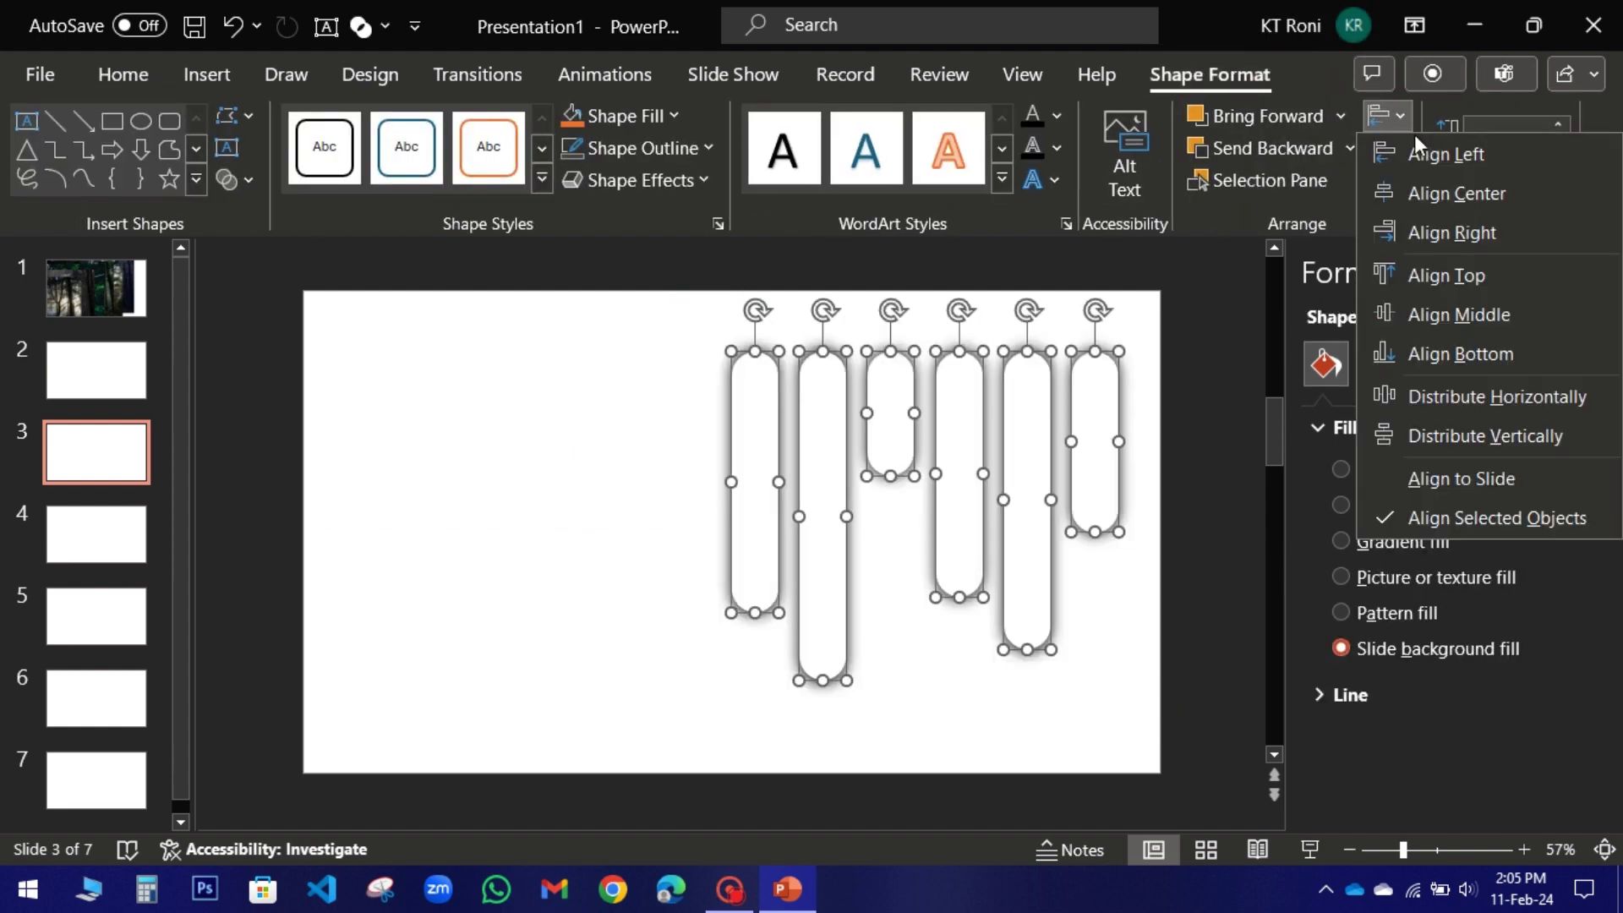
pyautogui.click(1459, 315)
# On slide 4, vary the pill lengths by resizing the first, third, fourth, fifth and sixth pills.
pyautogui.click(89, 548)
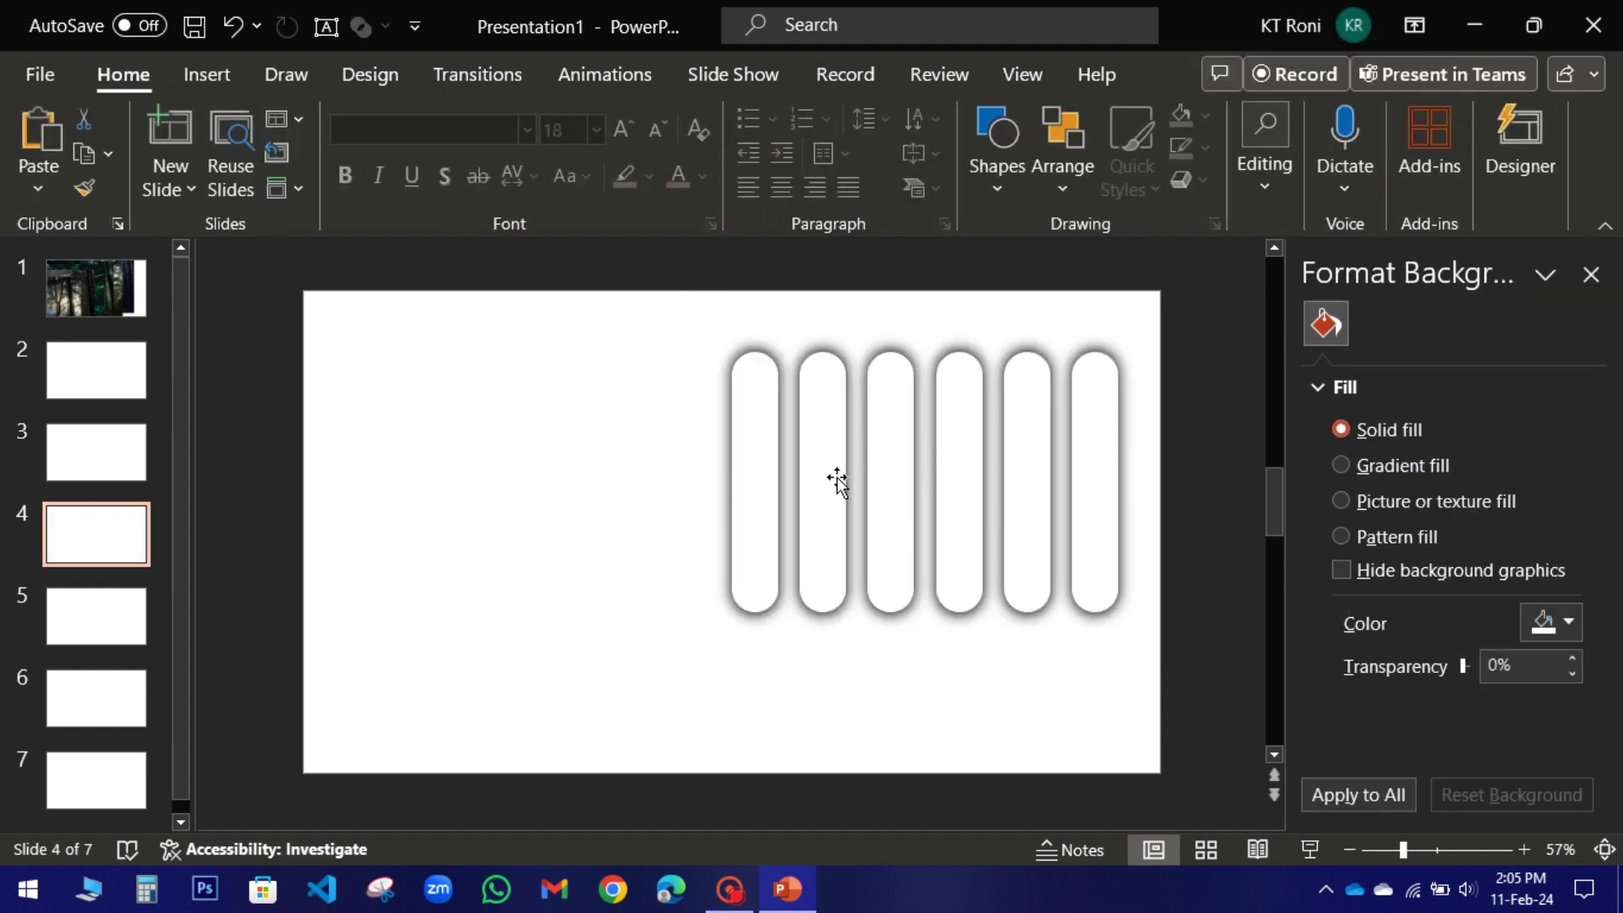
pyautogui.click(959, 507)
pyautogui.moveTo(959, 611); pyautogui.dragTo(958, 687)
pyautogui.click(891, 507)
pyautogui.moveTo(891, 610); pyautogui.dragTo(892, 594)
pyautogui.click(1030, 542)
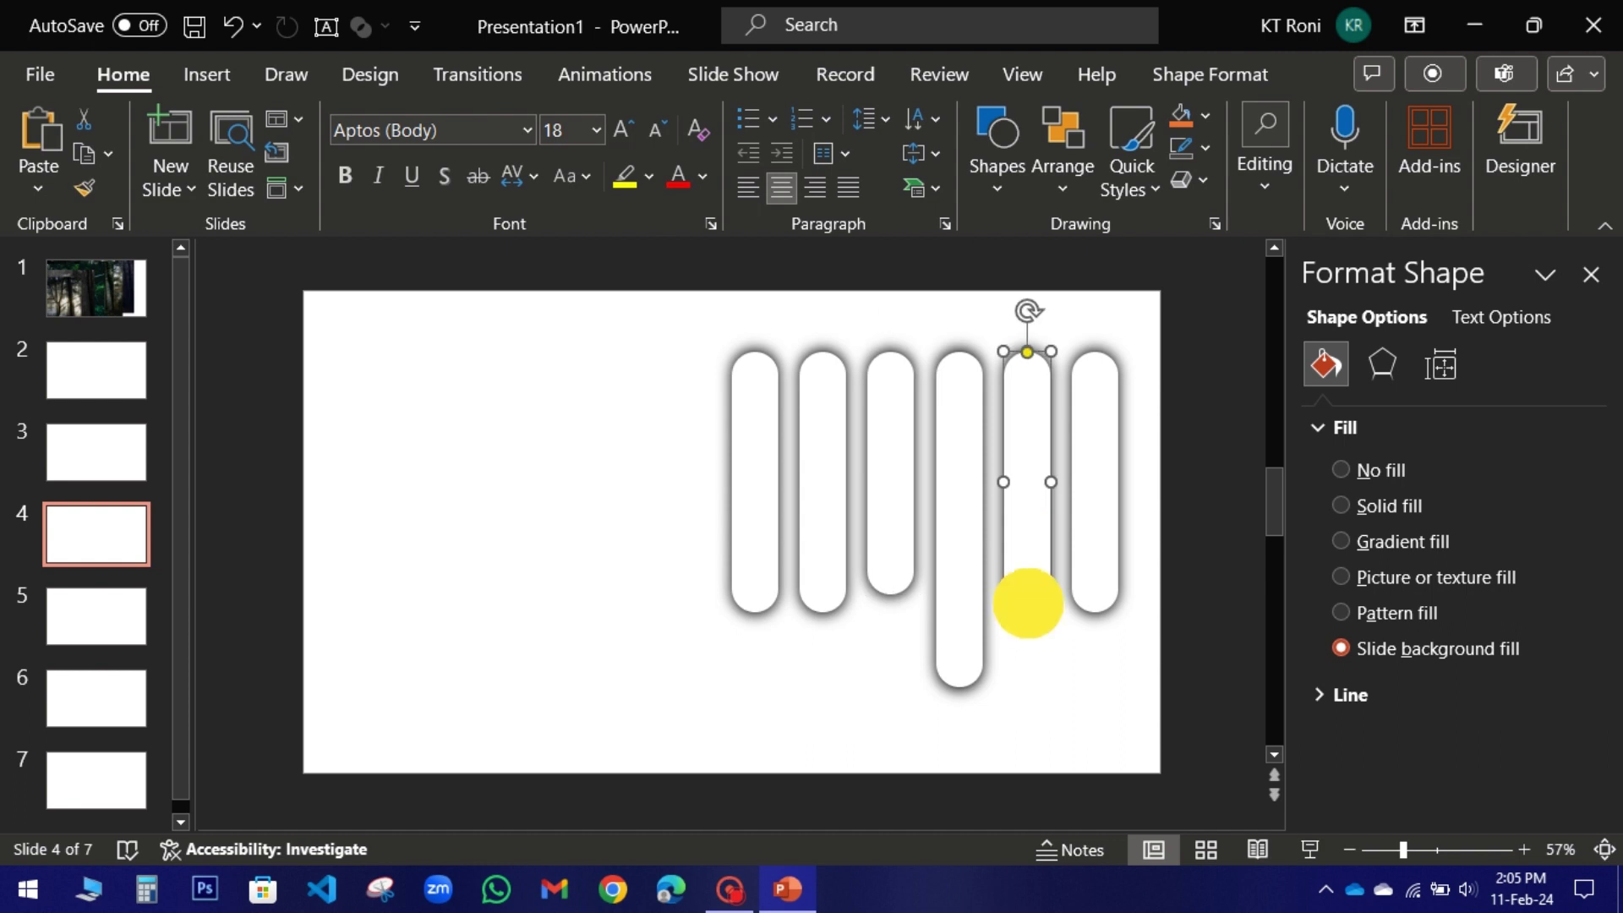
pyautogui.moveTo(1027, 611); pyautogui.dragTo(1028, 486)
pyautogui.click(1096, 620)
pyautogui.moveTo(1096, 620); pyautogui.dragTo(1095, 632)
pyautogui.click(837, 507)
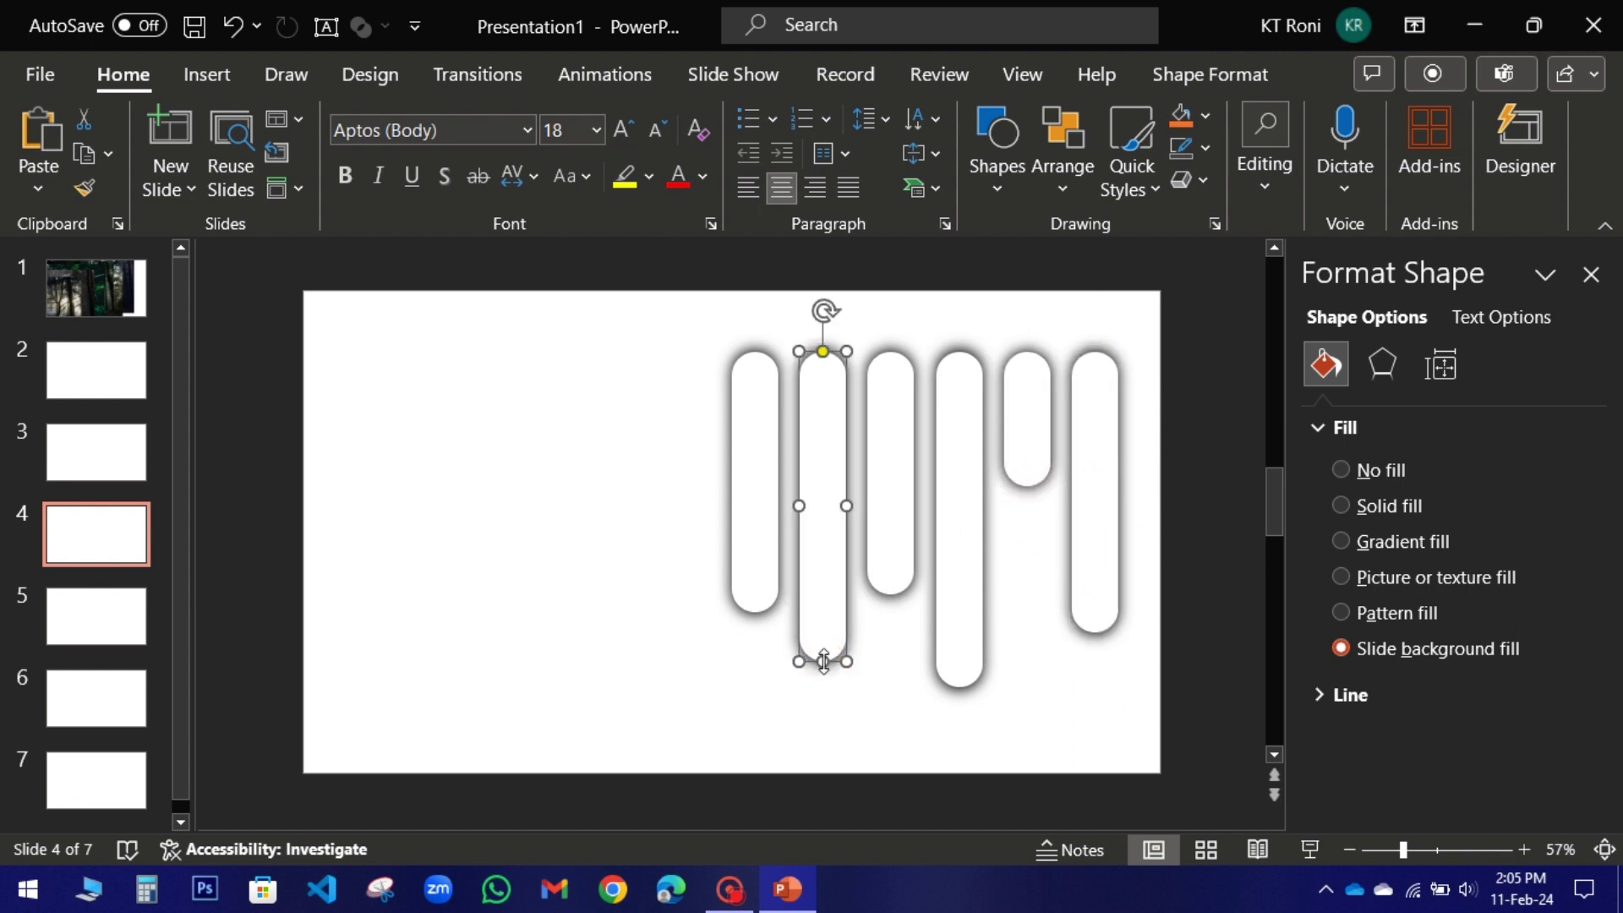
pyautogui.click(898, 505)
pyautogui.click(756, 571)
pyautogui.moveTo(755, 611); pyautogui.dragTo(755, 559)
# Align all six slide 4 pills through their vertical middles.
pyautogui.moveTo(663, 300); pyautogui.dragTo(1125, 709)
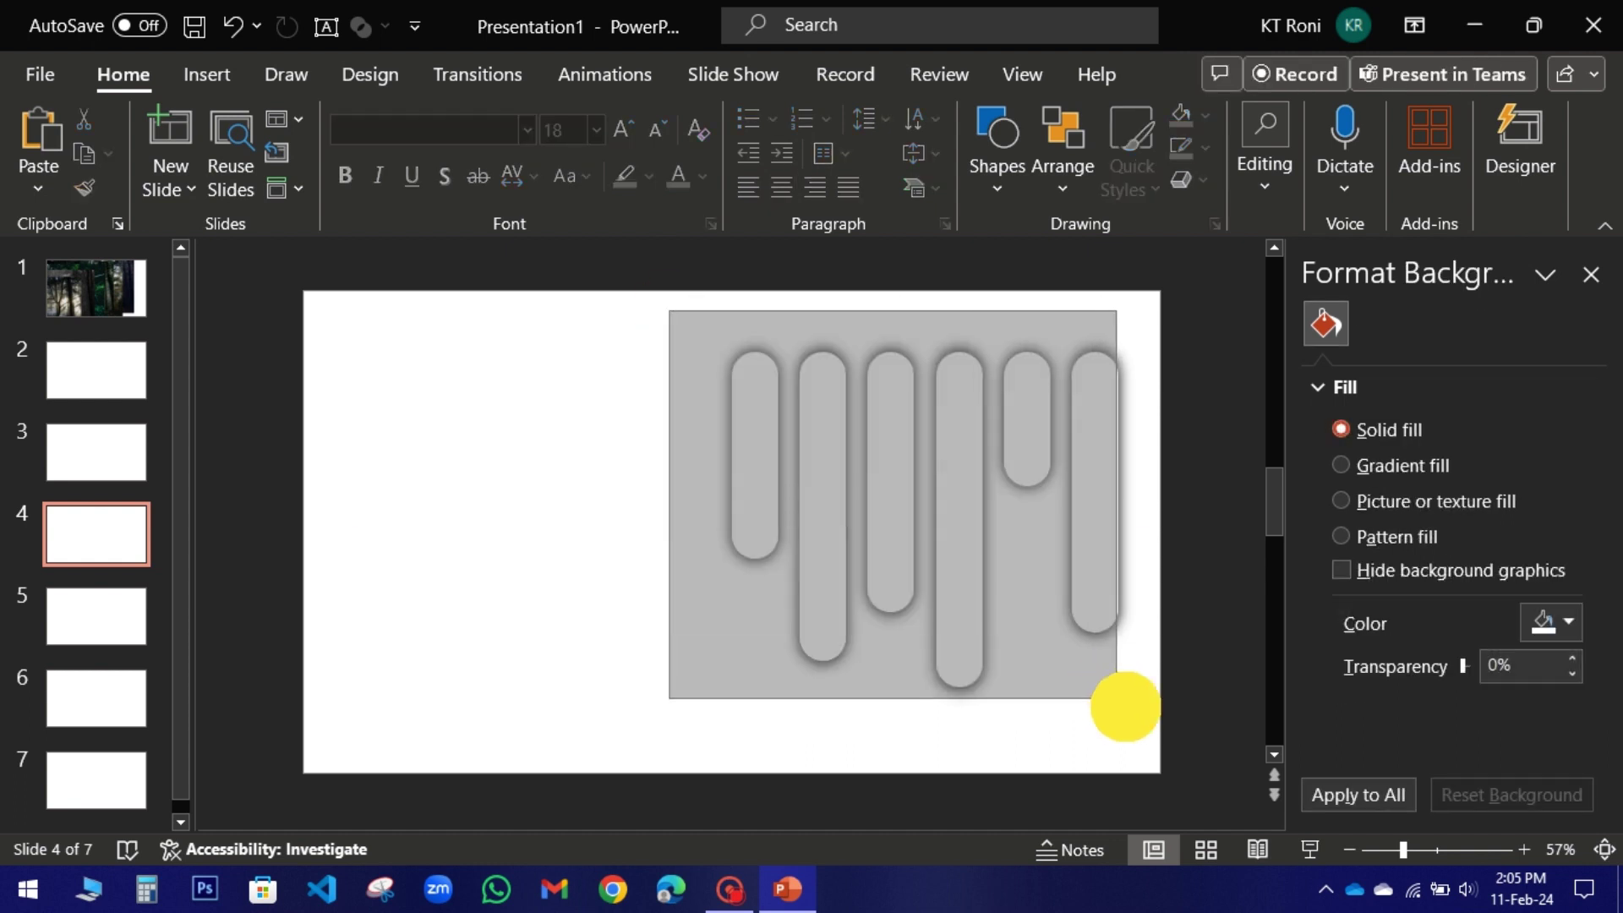
pyautogui.click(1217, 74)
pyautogui.click(1387, 115)
pyautogui.click(1476, 312)
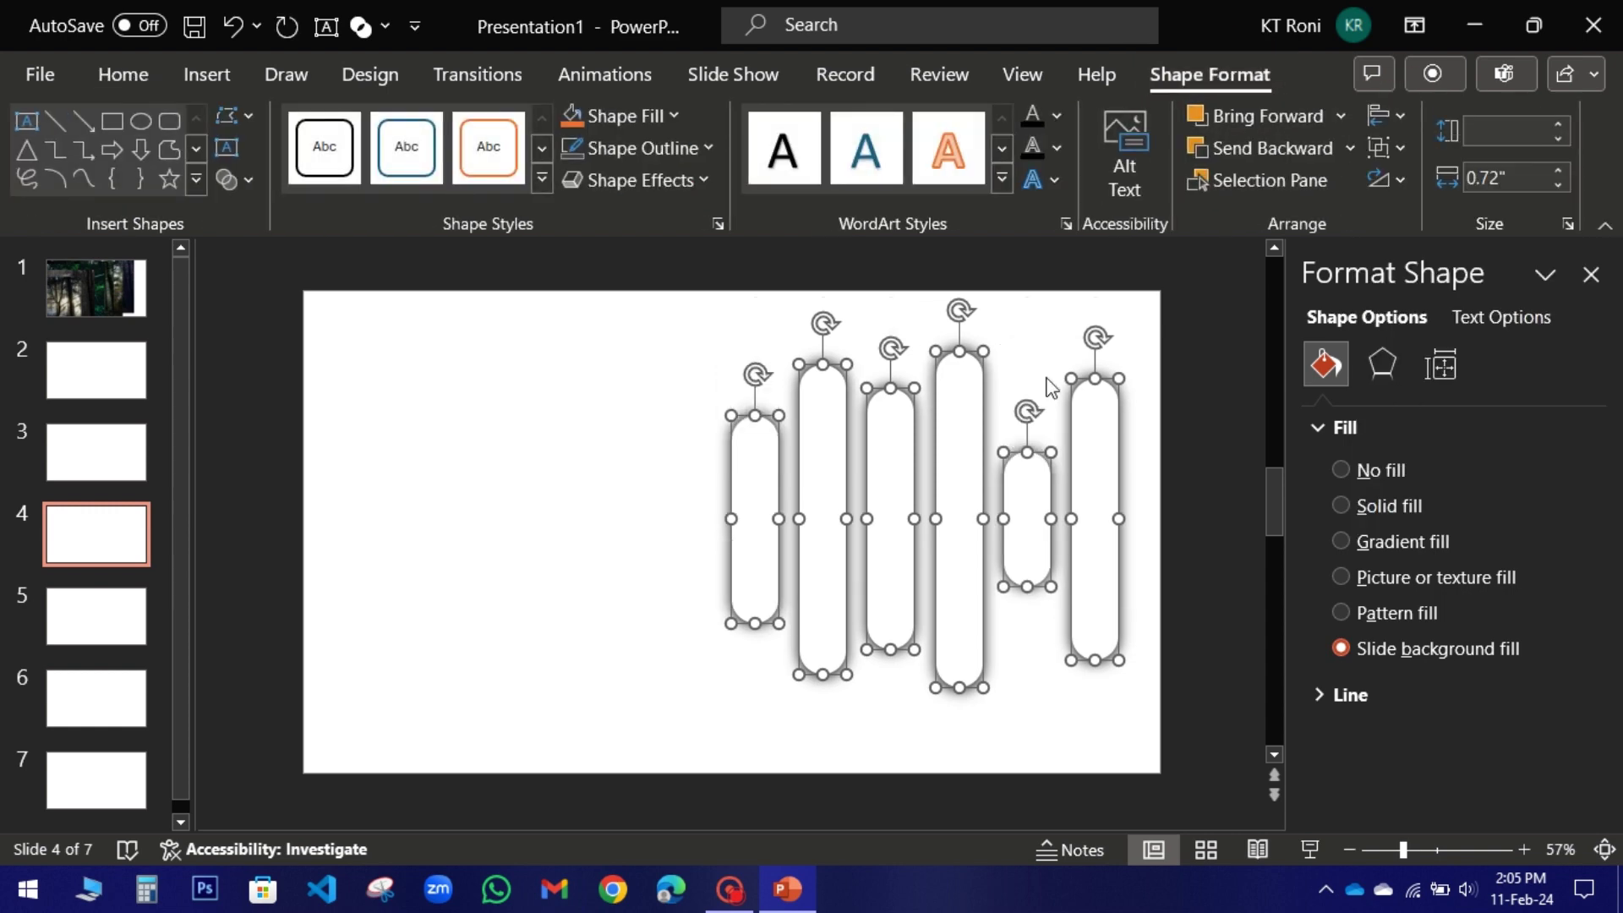
# On slide 5, give the second through sixth pills staggered lengths.
pyautogui.click(81, 457)
pyautogui.click(87, 623)
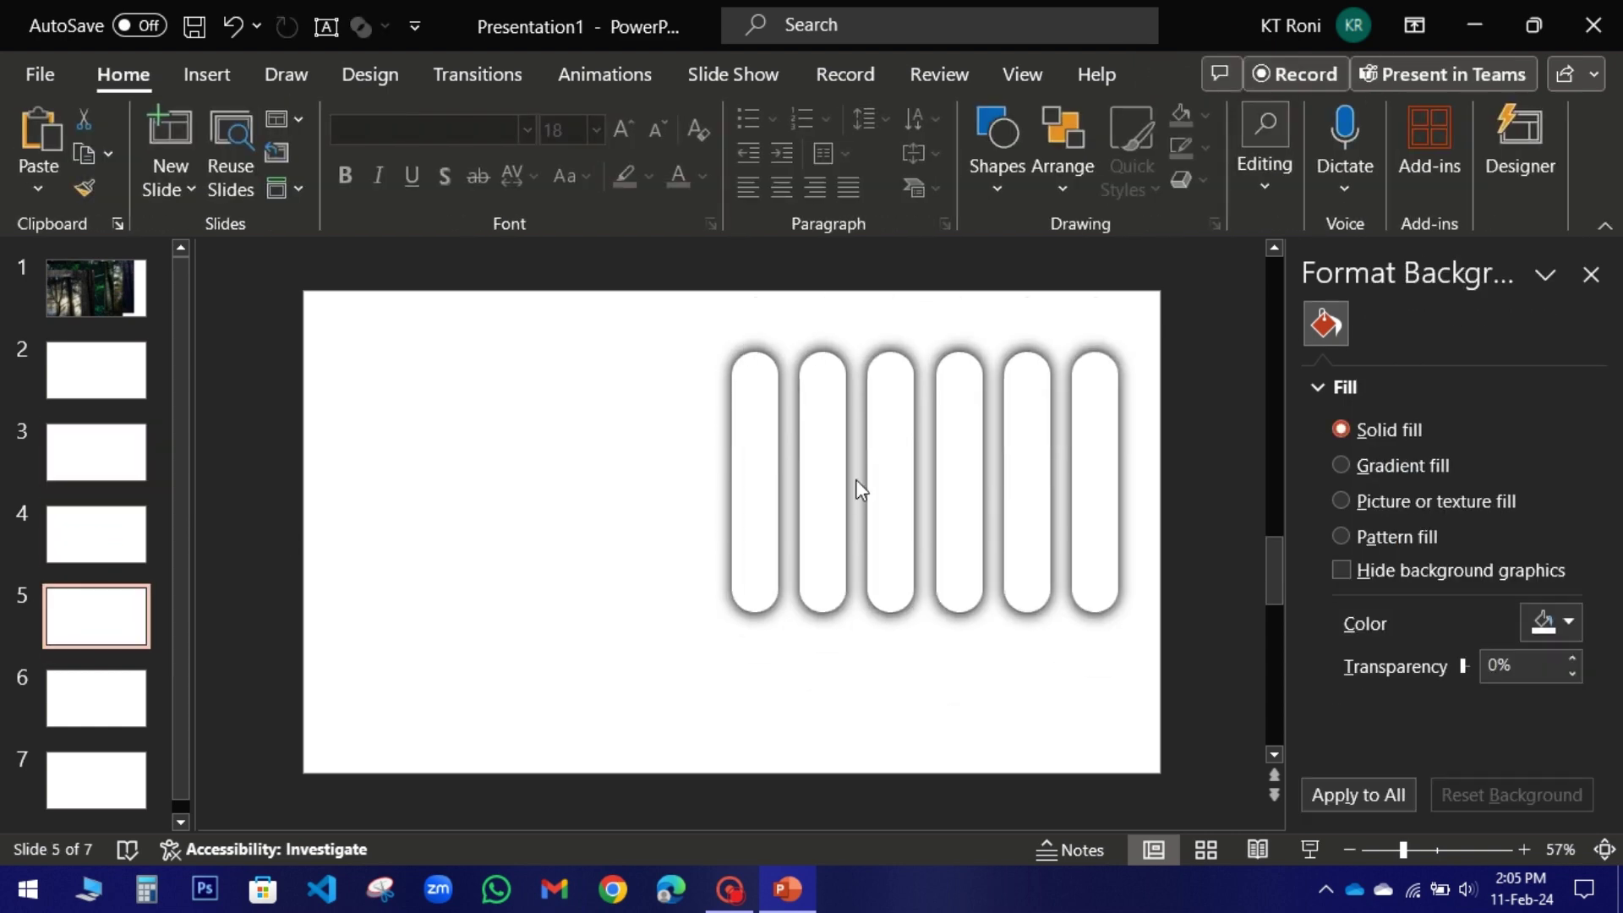
pyautogui.click(833, 541)
pyautogui.moveTo(817, 611); pyautogui.dragTo(824, 456)
pyautogui.click(891, 508)
pyautogui.moveTo(890, 610); pyautogui.dragTo(891, 698)
pyautogui.click(960, 507)
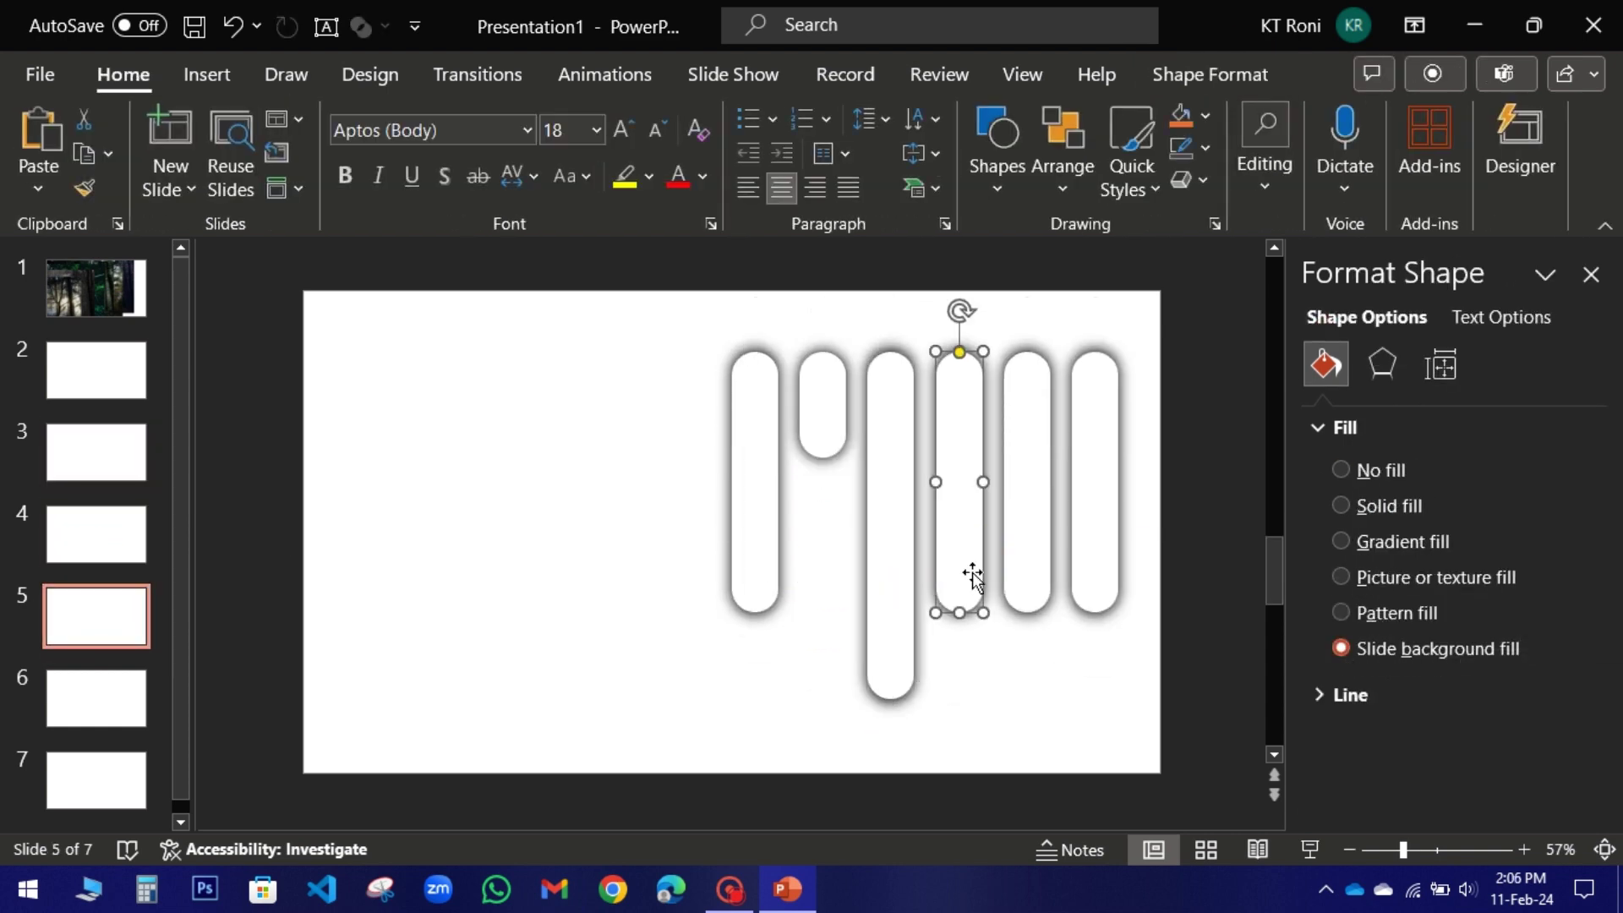
pyautogui.moveTo(960, 611); pyautogui.dragTo(962, 564)
pyautogui.click(1028, 575)
pyautogui.moveTo(1029, 613); pyautogui.dragTo(1026, 501)
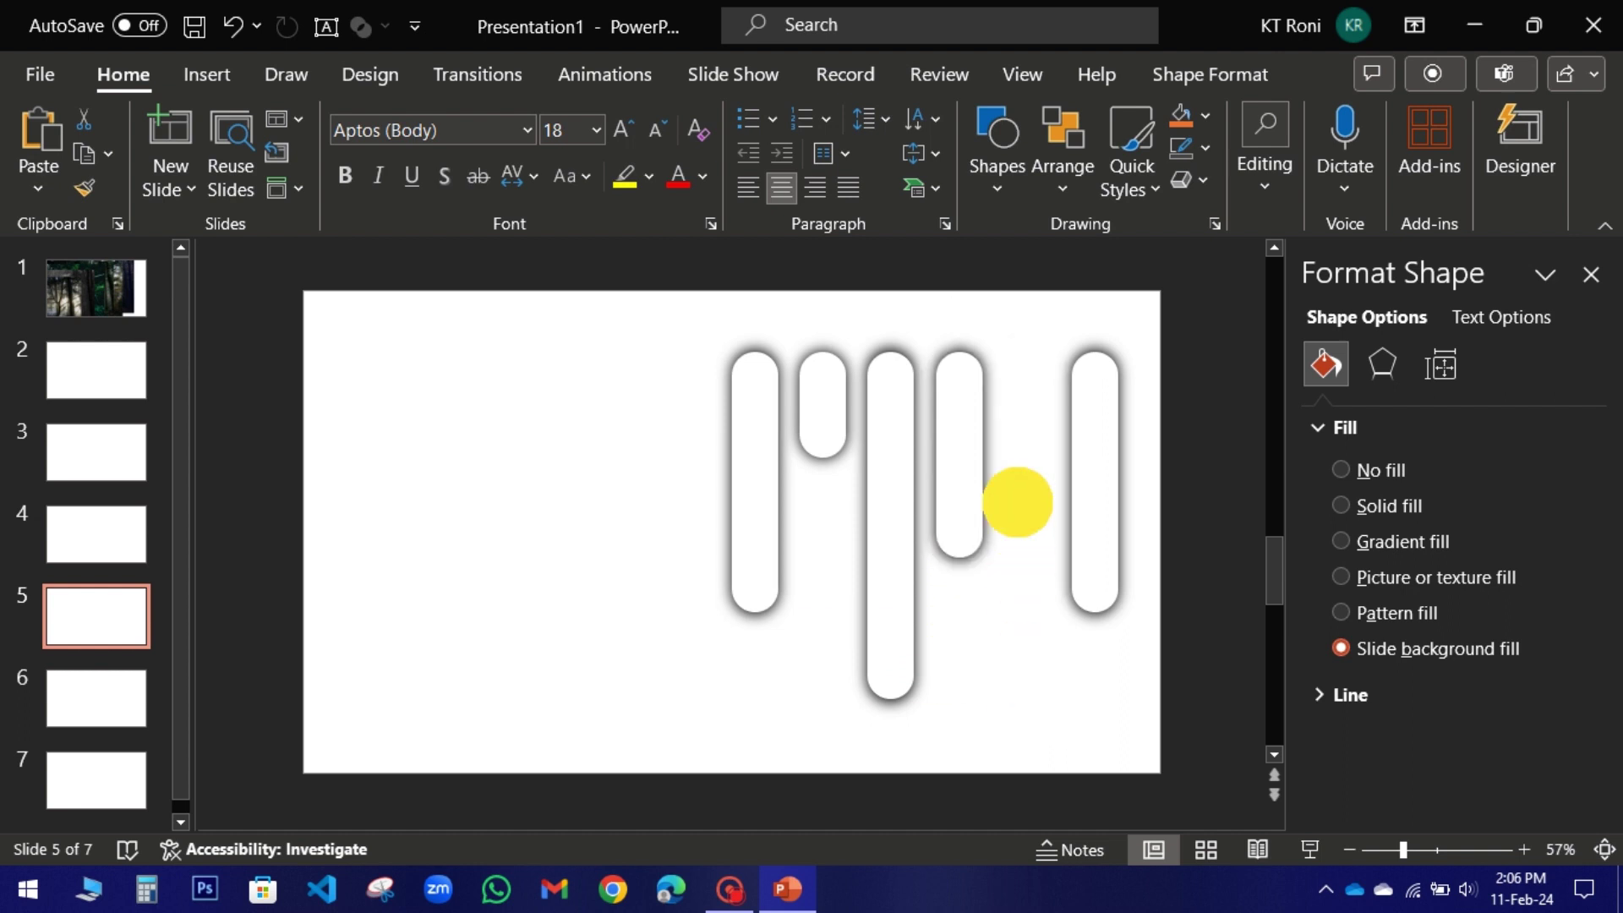
pyautogui.click(1091, 571)
pyautogui.moveTo(1096, 610); pyautogui.dragTo(1096, 698)
# Align all six slide 5 pills through their vertical middles.
pyautogui.moveTo(674, 330); pyautogui.dragTo(1127, 743)
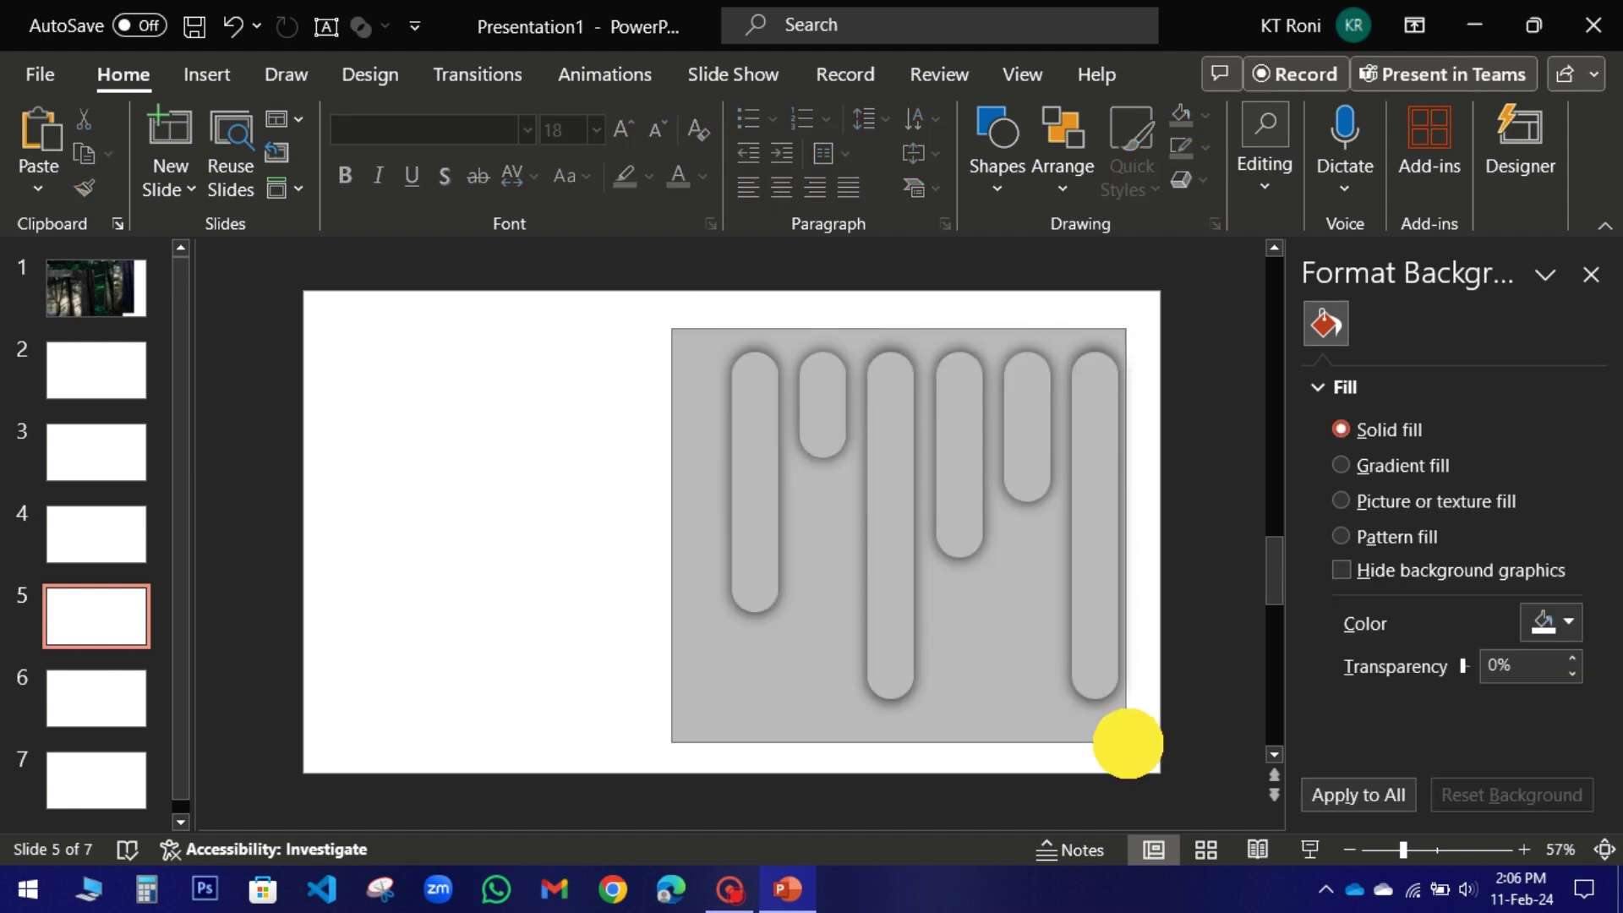
pyautogui.click(1210, 73)
pyautogui.click(1383, 115)
pyautogui.click(1430, 308)
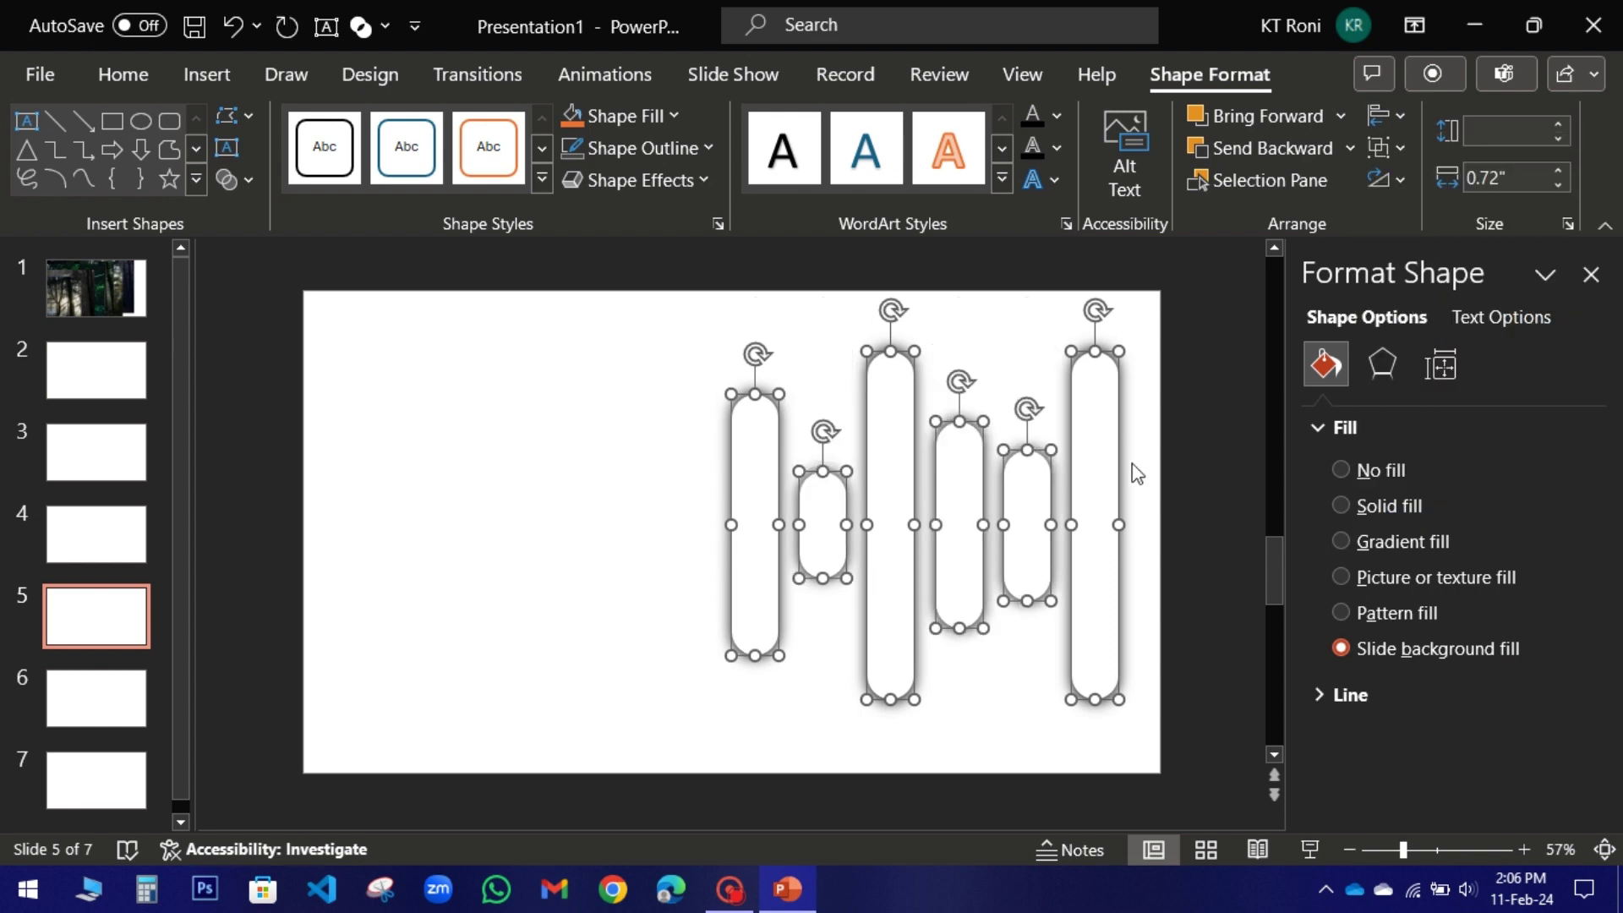
pyautogui.click(1133, 468)
# Lengthen slide 5's second and fifth pills further and re-align all six through their middles.
pyautogui.click(1028, 482)
pyautogui.moveTo(1027, 601); pyautogui.dragTo(1028, 655)
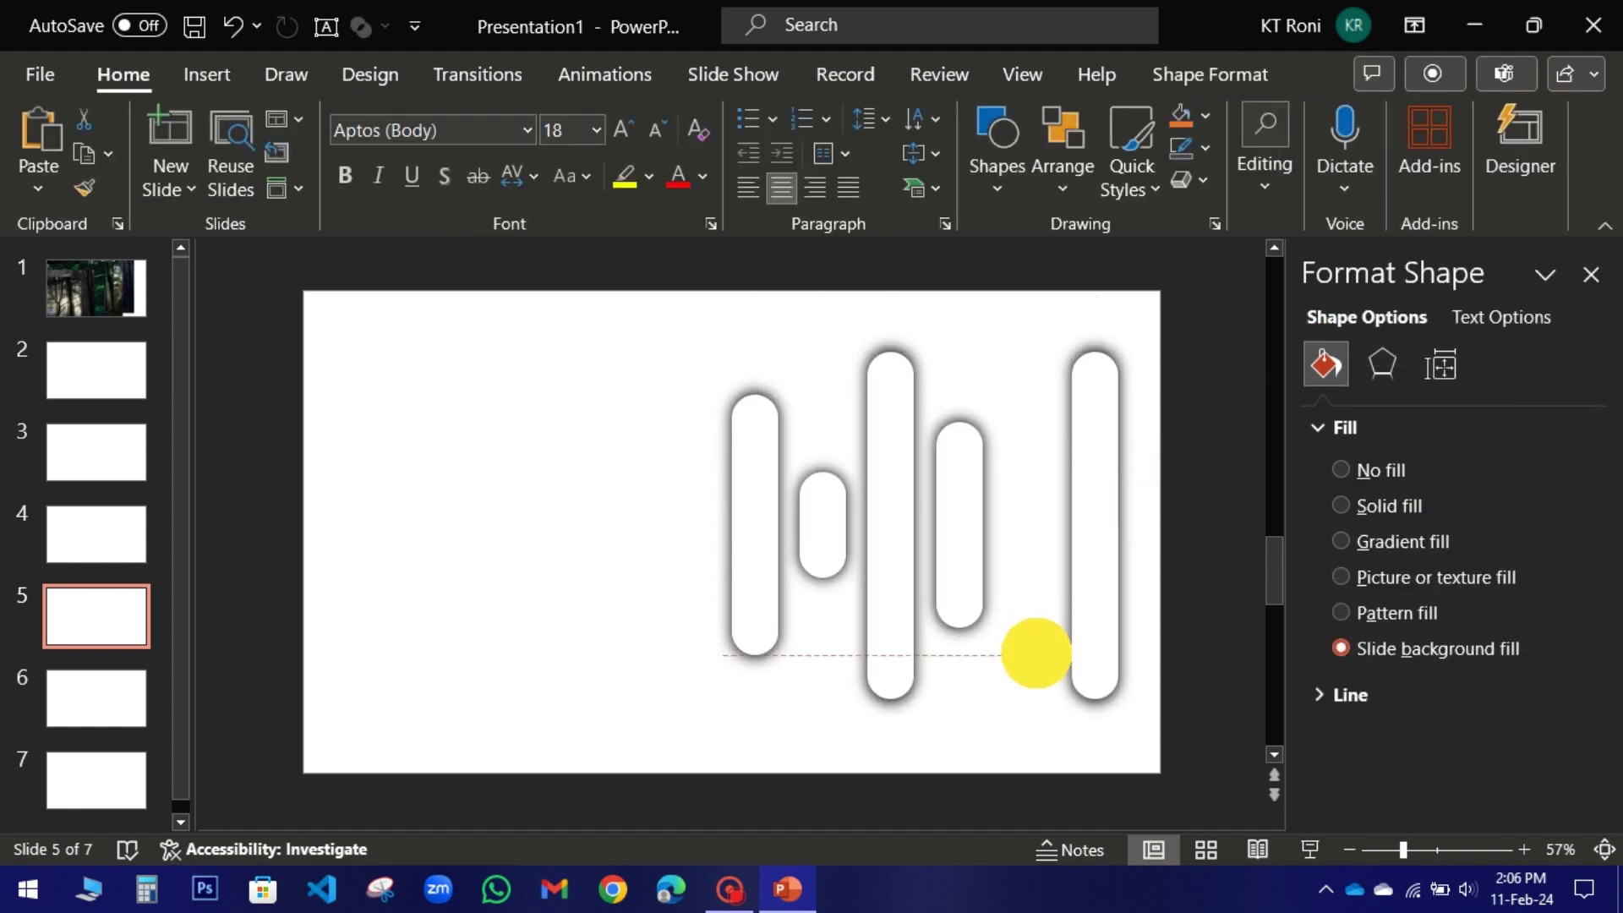
pyautogui.click(828, 512)
pyautogui.moveTo(827, 578); pyautogui.dragTo(827, 618)
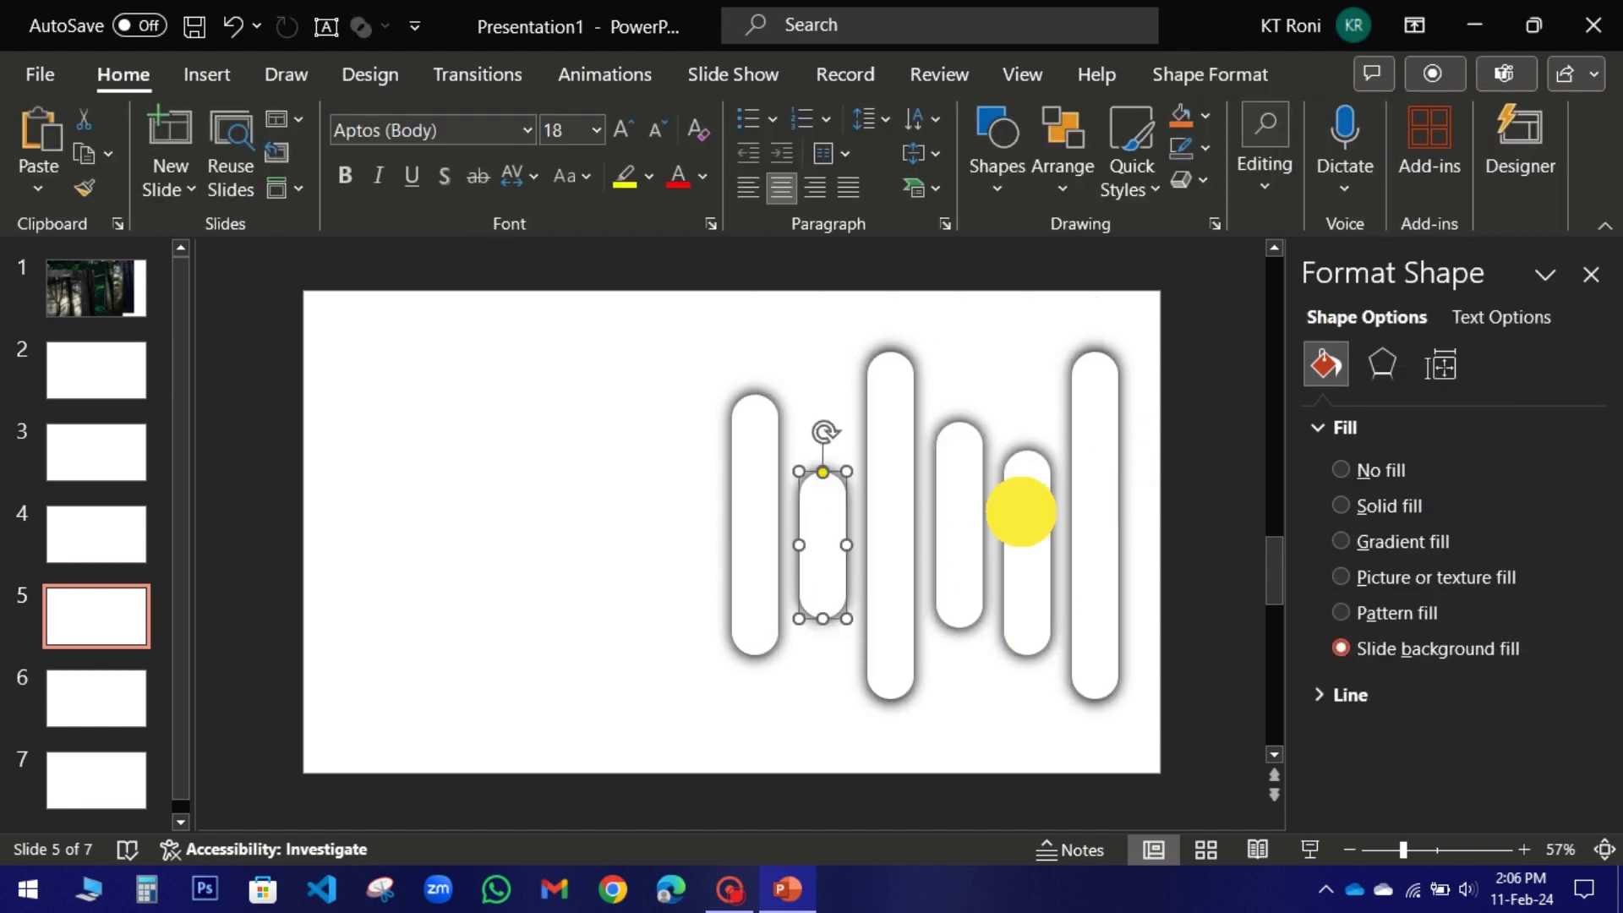
pyautogui.click(1025, 508)
pyautogui.moveTo(1027, 655); pyautogui.dragTo(1028, 710)
pyautogui.moveTo(698, 338); pyautogui.dragTo(1105, 778)
pyautogui.click(1210, 74)
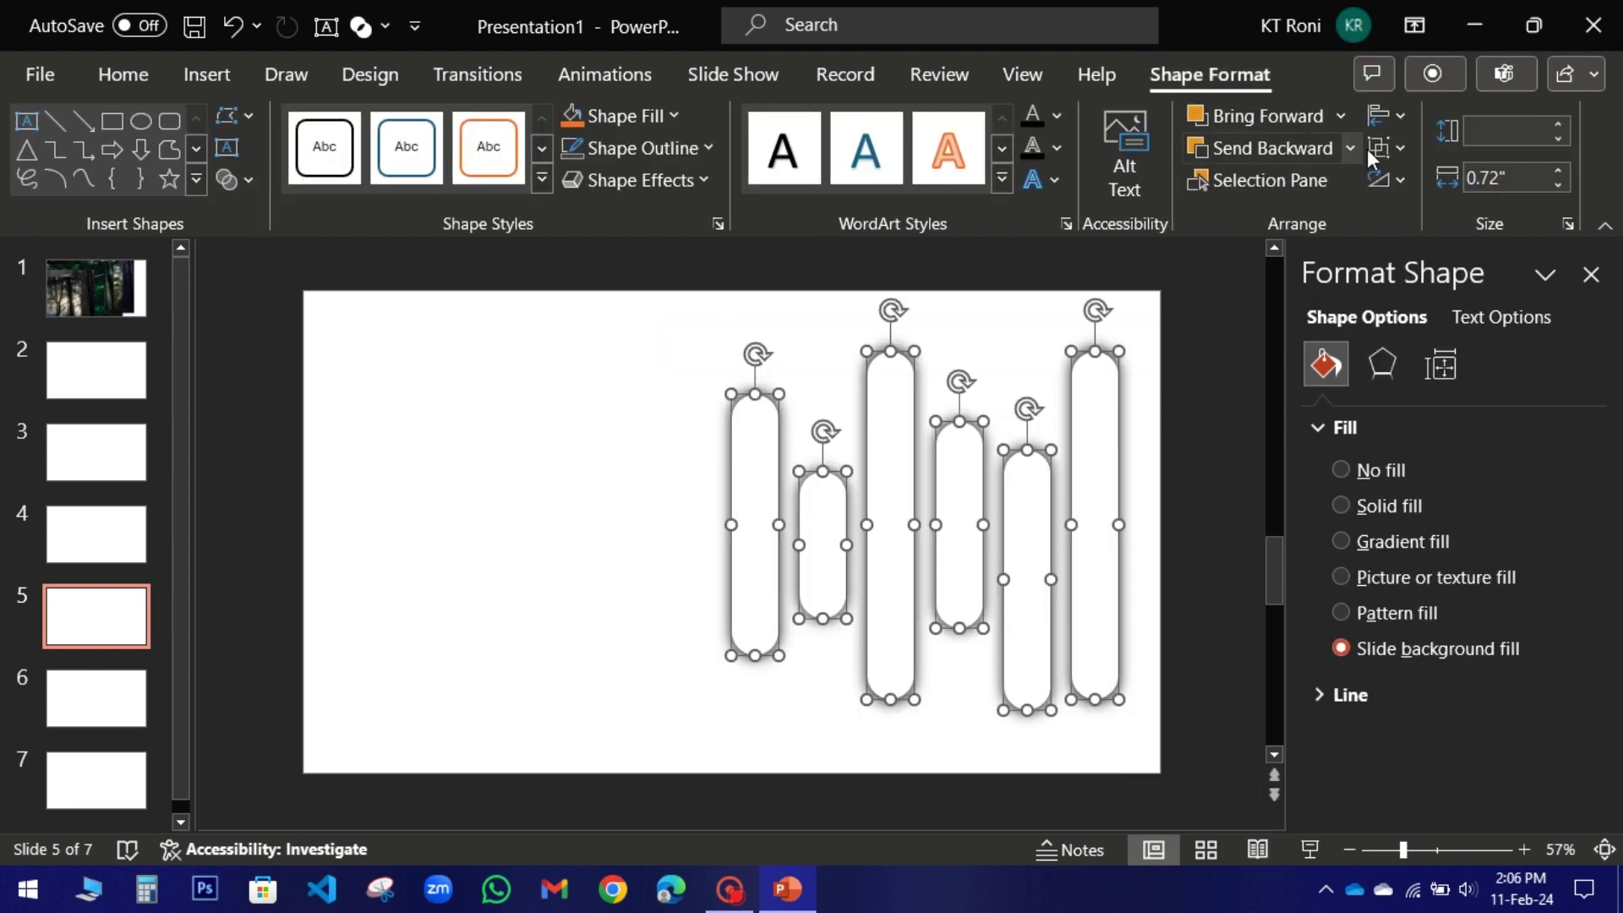
pyautogui.click(1383, 116)
pyautogui.click(1411, 301)
pyautogui.click(1149, 447)
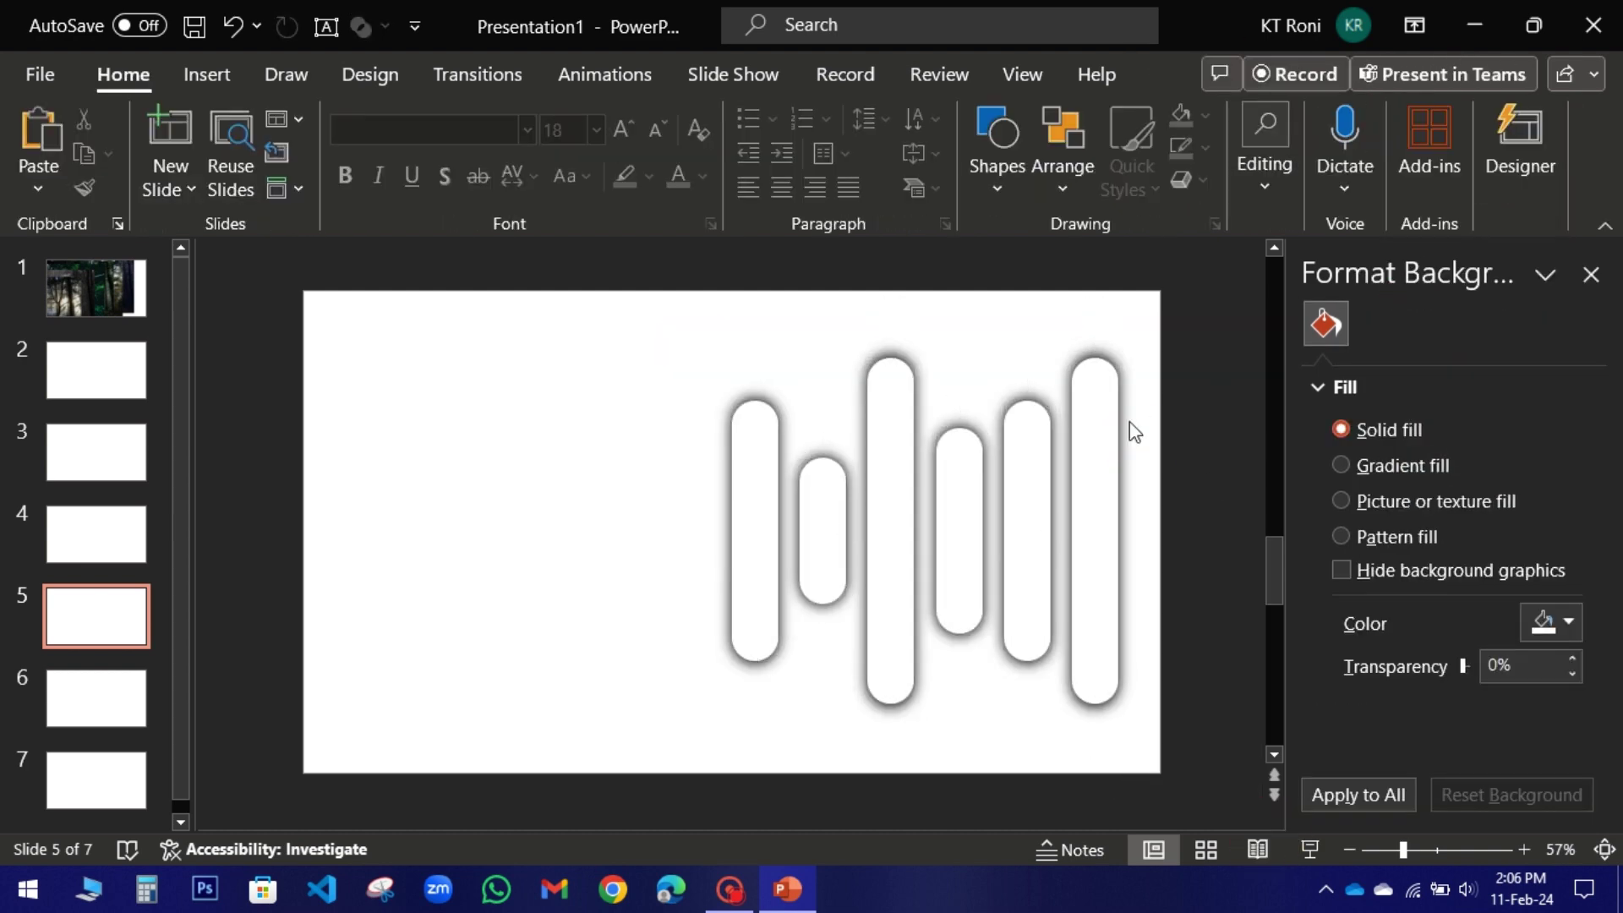
pyautogui.click(84, 689)
# On slide 6, stagger the pill lengths by resizing the first, second, third, fifth and sixth pills.
pyautogui.click(903, 599)
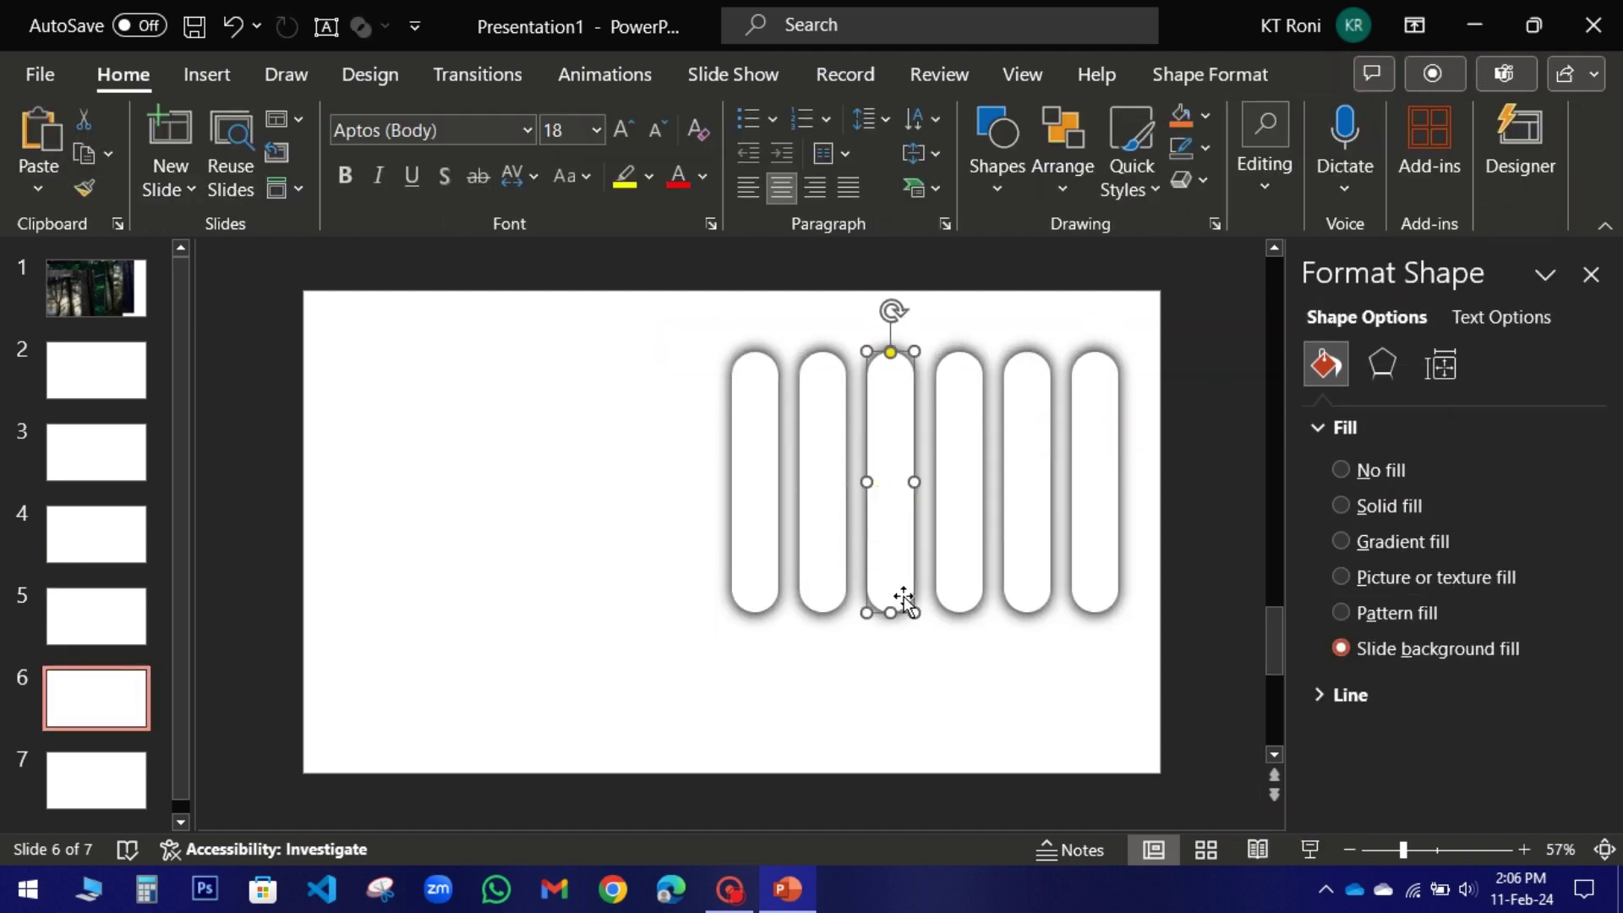
pyautogui.moveTo(889, 611); pyautogui.dragTo(892, 486)
pyautogui.click(816, 558)
pyautogui.moveTo(822, 610); pyautogui.dragTo(823, 668)
pyautogui.click(955, 590)
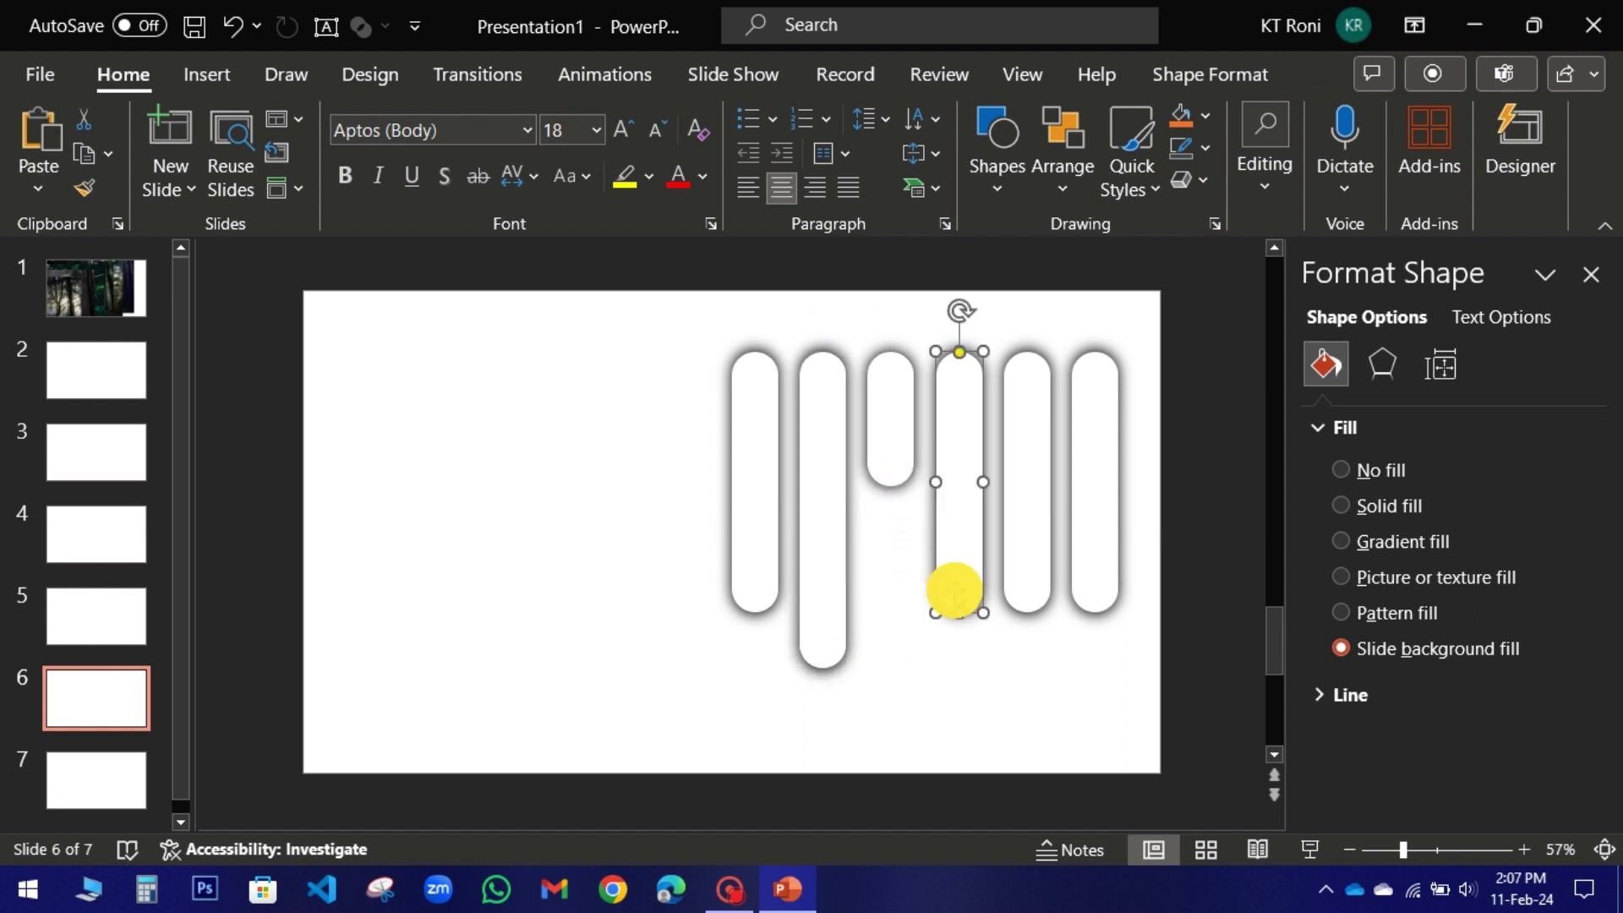
pyautogui.click(1057, 579)
pyautogui.moveTo(1027, 610); pyautogui.dragTo(1027, 672)
pyautogui.click(1095, 592)
pyautogui.moveTo(1095, 610); pyautogui.dragTo(1095, 550)
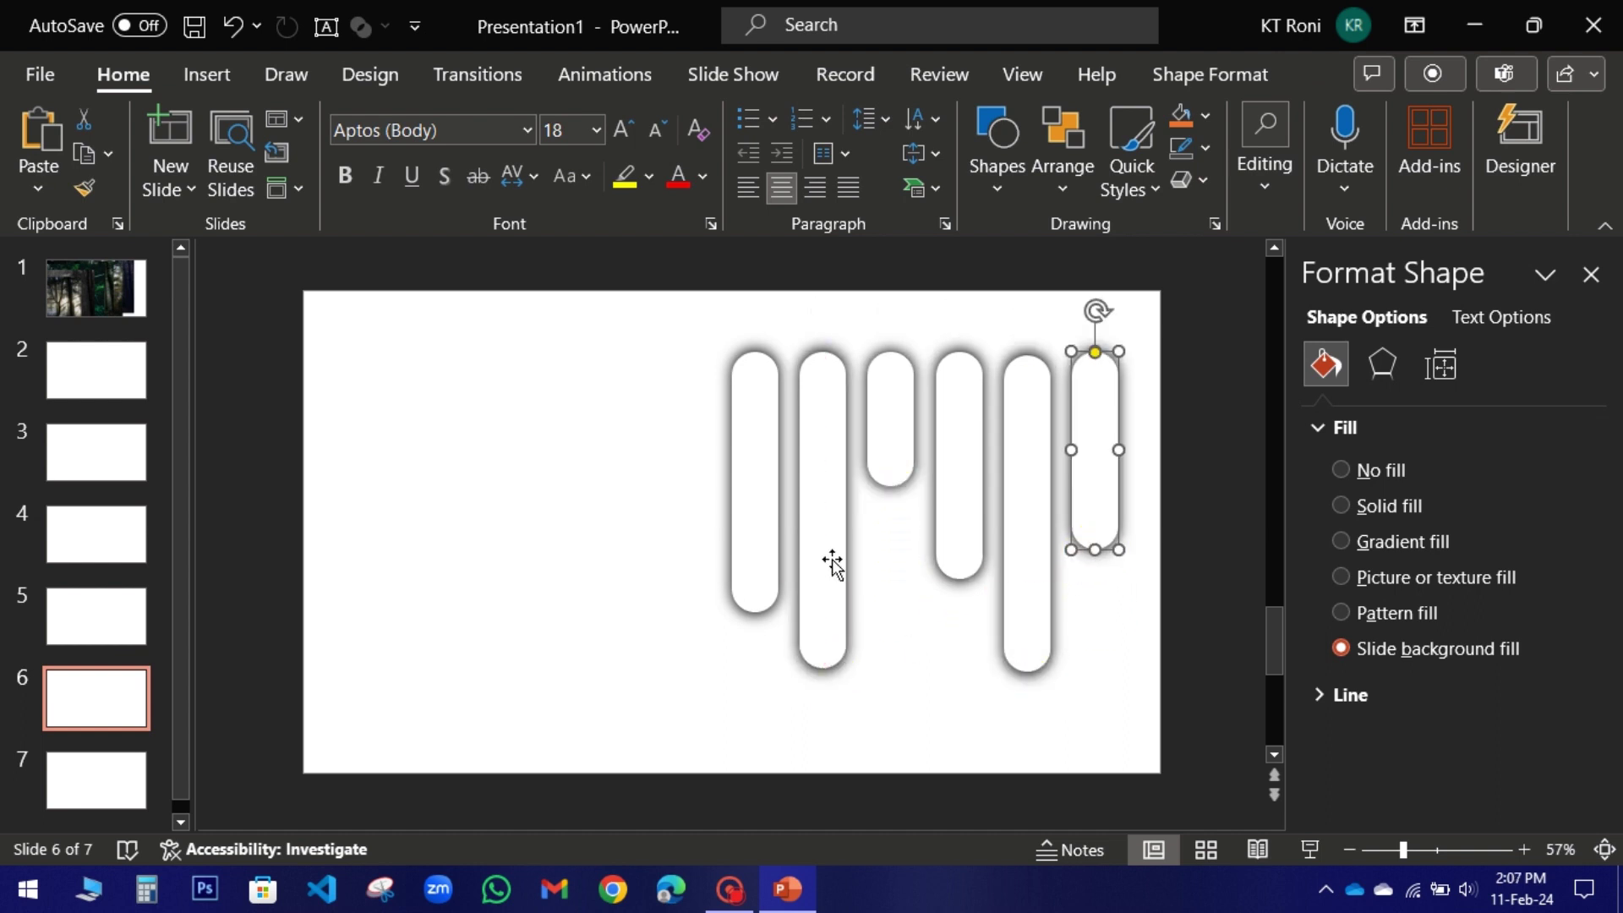
pyautogui.click(755, 592)
pyautogui.moveTo(755, 611); pyautogui.dragTo(771, 569)
# Align all six slide 6 pills through their vertical middles.
pyautogui.moveTo(696, 322); pyautogui.dragTo(1129, 737)
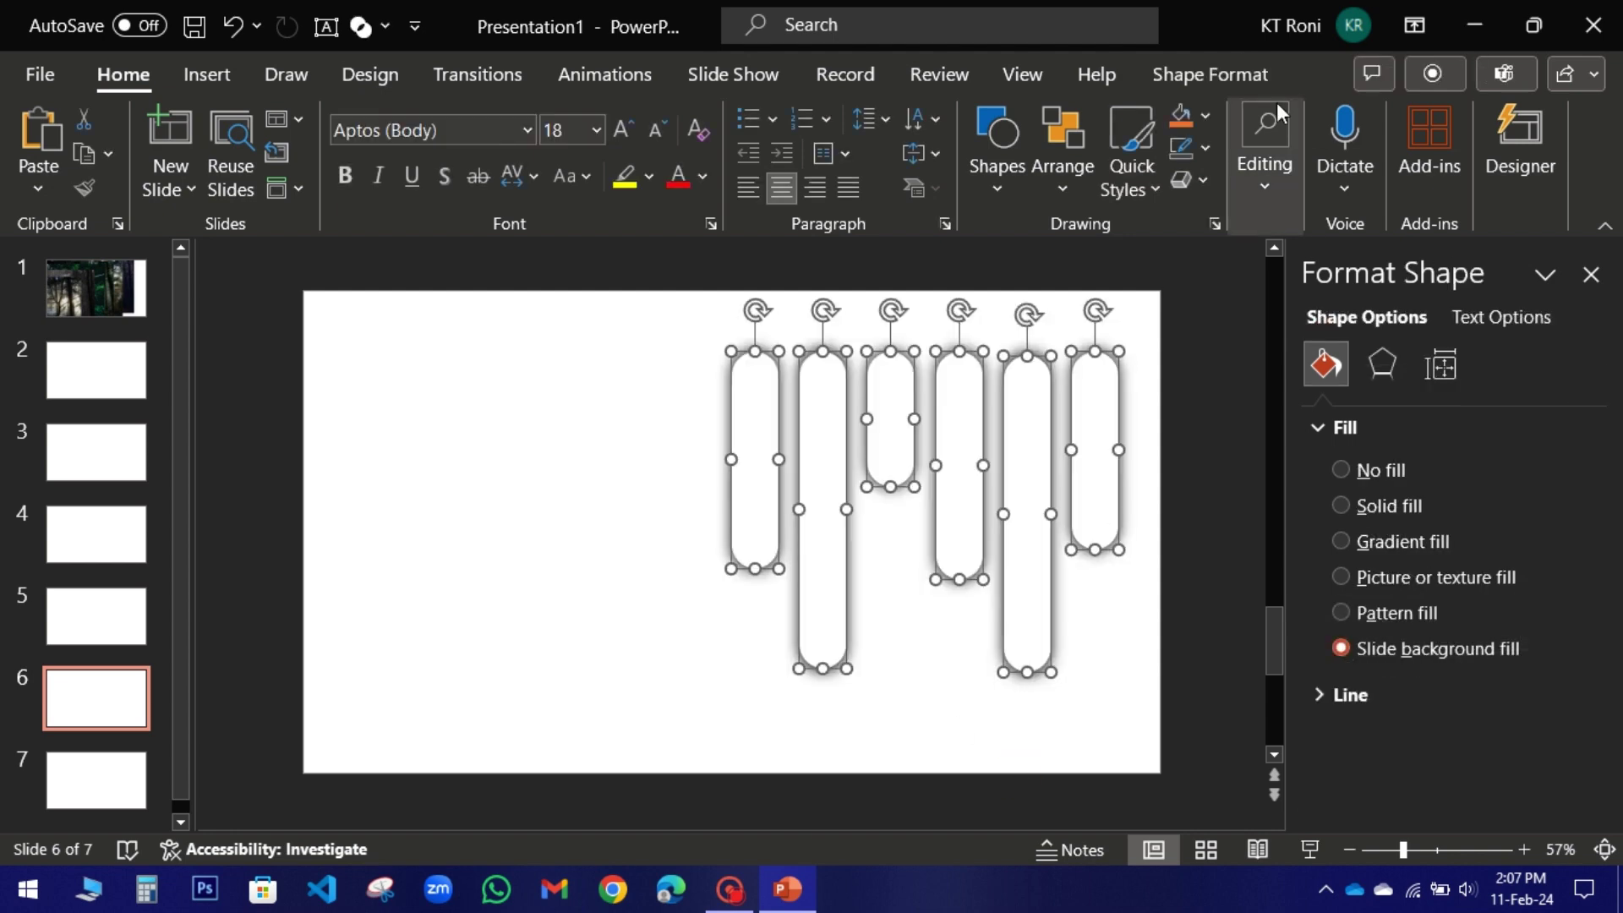
pyautogui.click(1211, 75)
pyautogui.click(1404, 126)
pyautogui.click(1443, 318)
pyautogui.click(671, 536)
# On slide 7, vary the pill lengths by resizing the first, third, fourth, fifth and sixth pills.
pyautogui.click(90, 783)
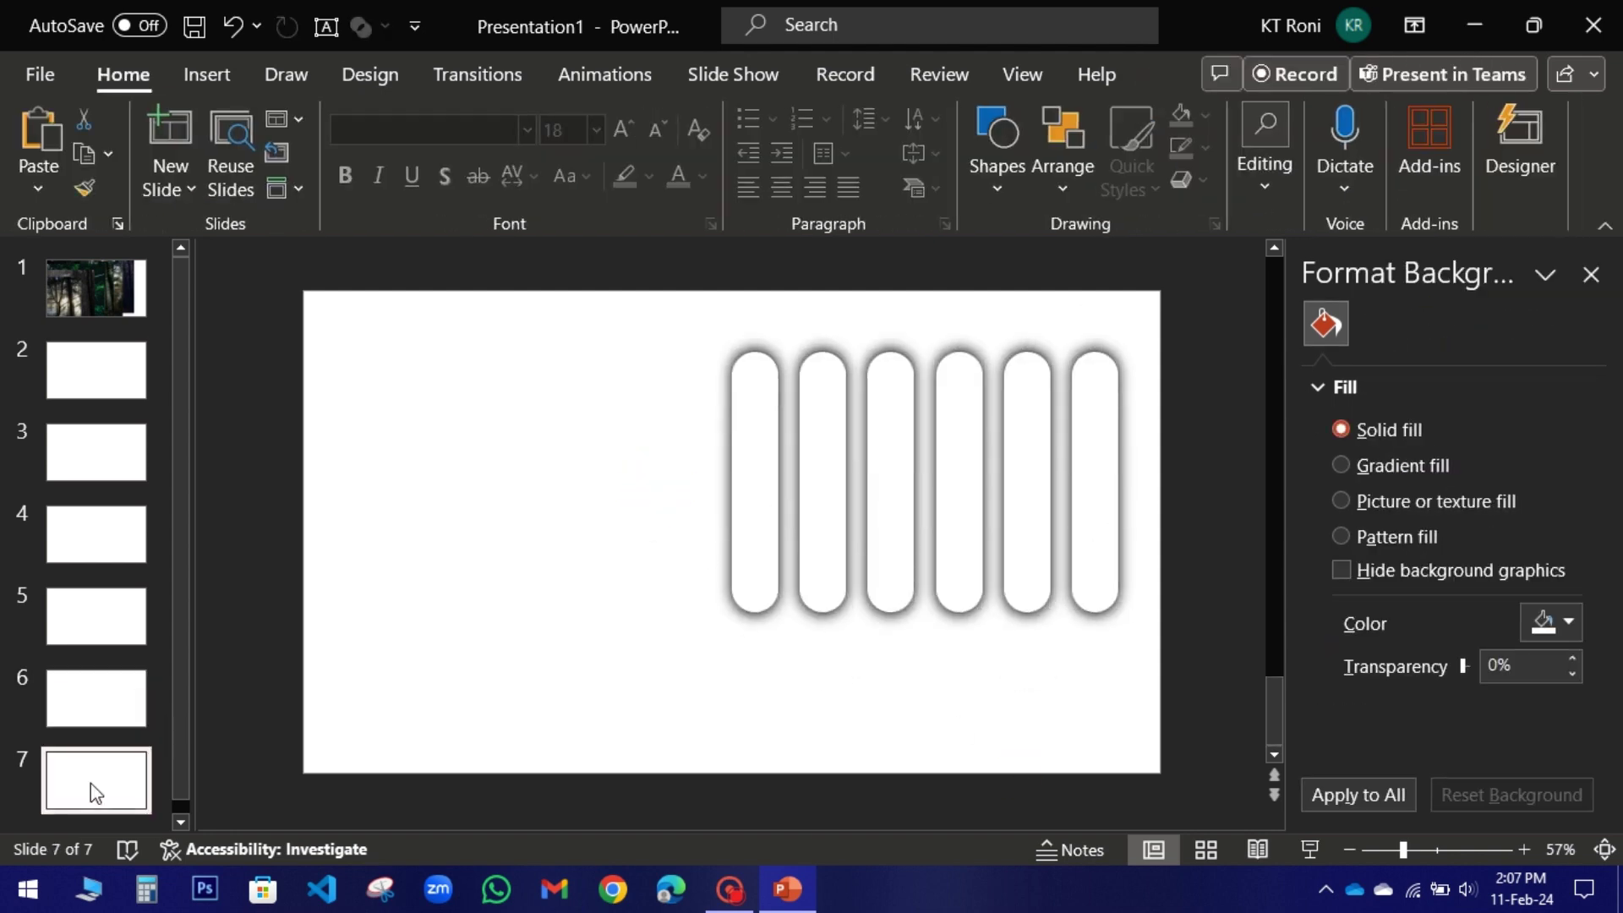
pyautogui.click(825, 549)
pyautogui.click(755, 550)
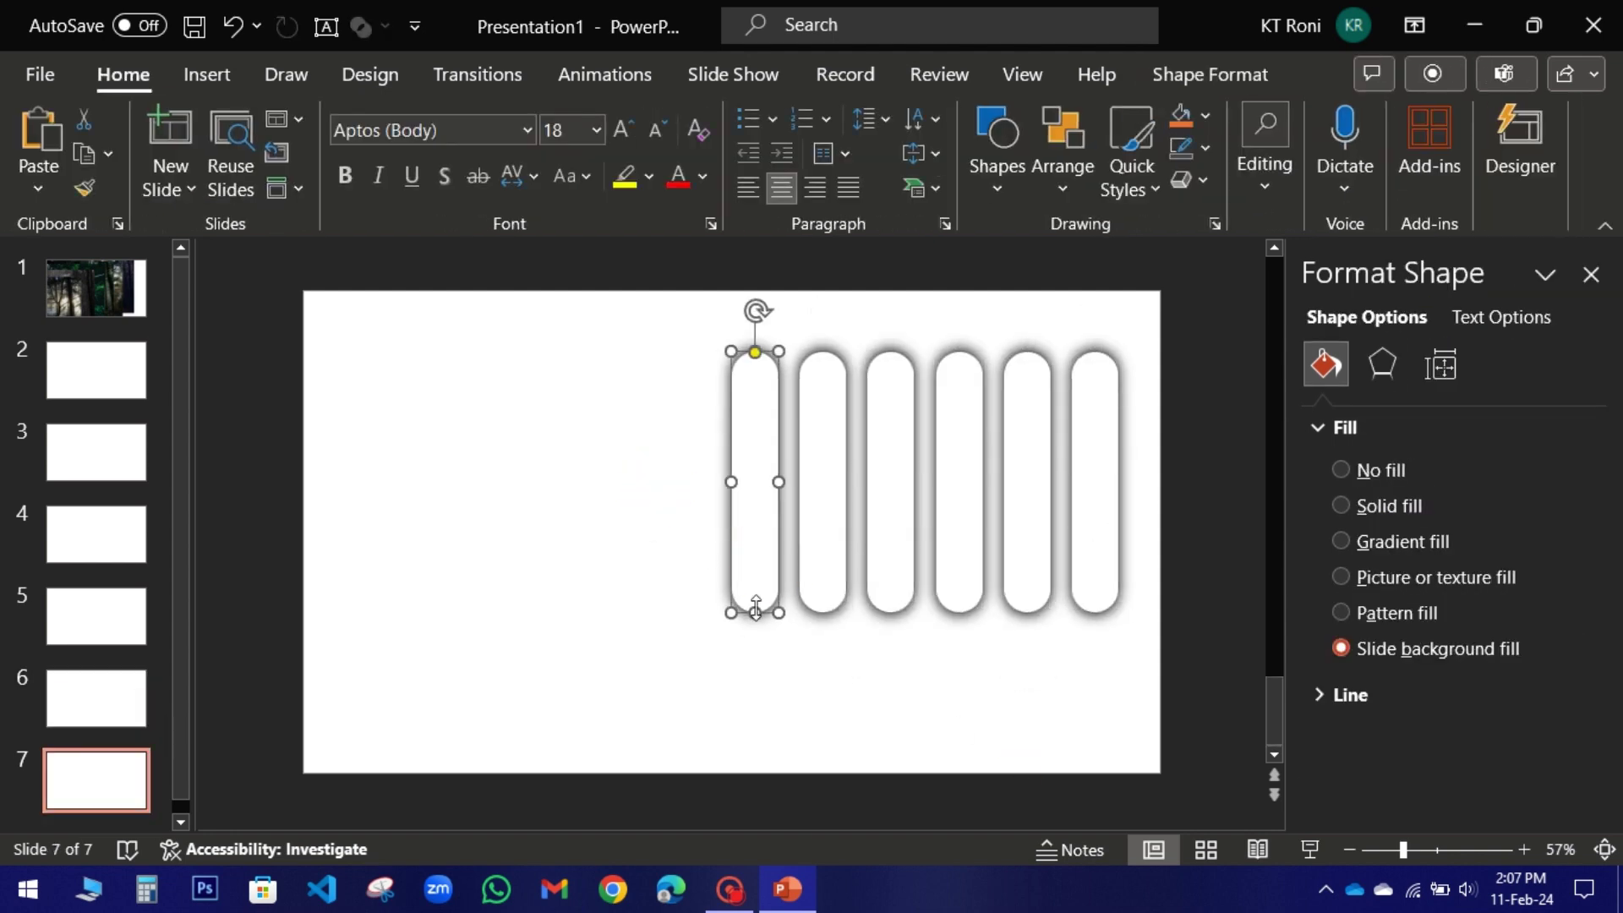
pyautogui.moveTo(755, 611); pyautogui.dragTo(755, 651)
pyautogui.click(835, 565)
pyautogui.click(889, 582)
pyautogui.moveTo(890, 611); pyautogui.dragTo(890, 651)
pyautogui.click(959, 575)
pyautogui.moveTo(960, 611); pyautogui.dragTo(959, 512)
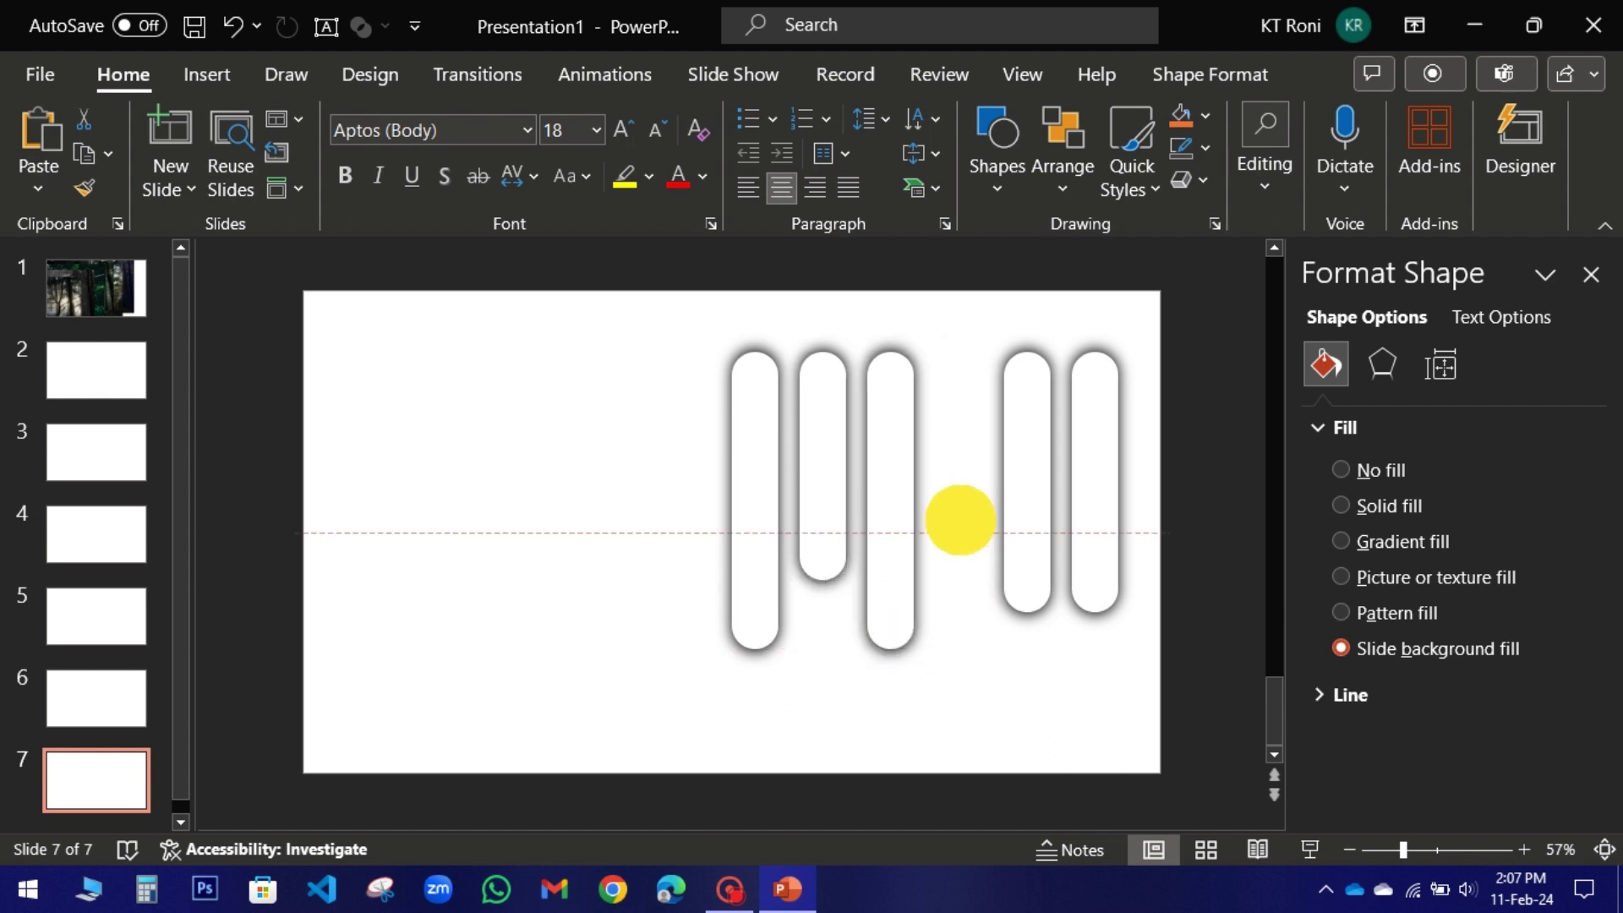
pyautogui.click(1028, 575)
pyautogui.moveTo(1027, 611); pyautogui.dragTo(1027, 689)
pyautogui.click(1094, 575)
pyautogui.moveTo(1095, 610); pyautogui.dragTo(1095, 549)
pyautogui.click(890, 626)
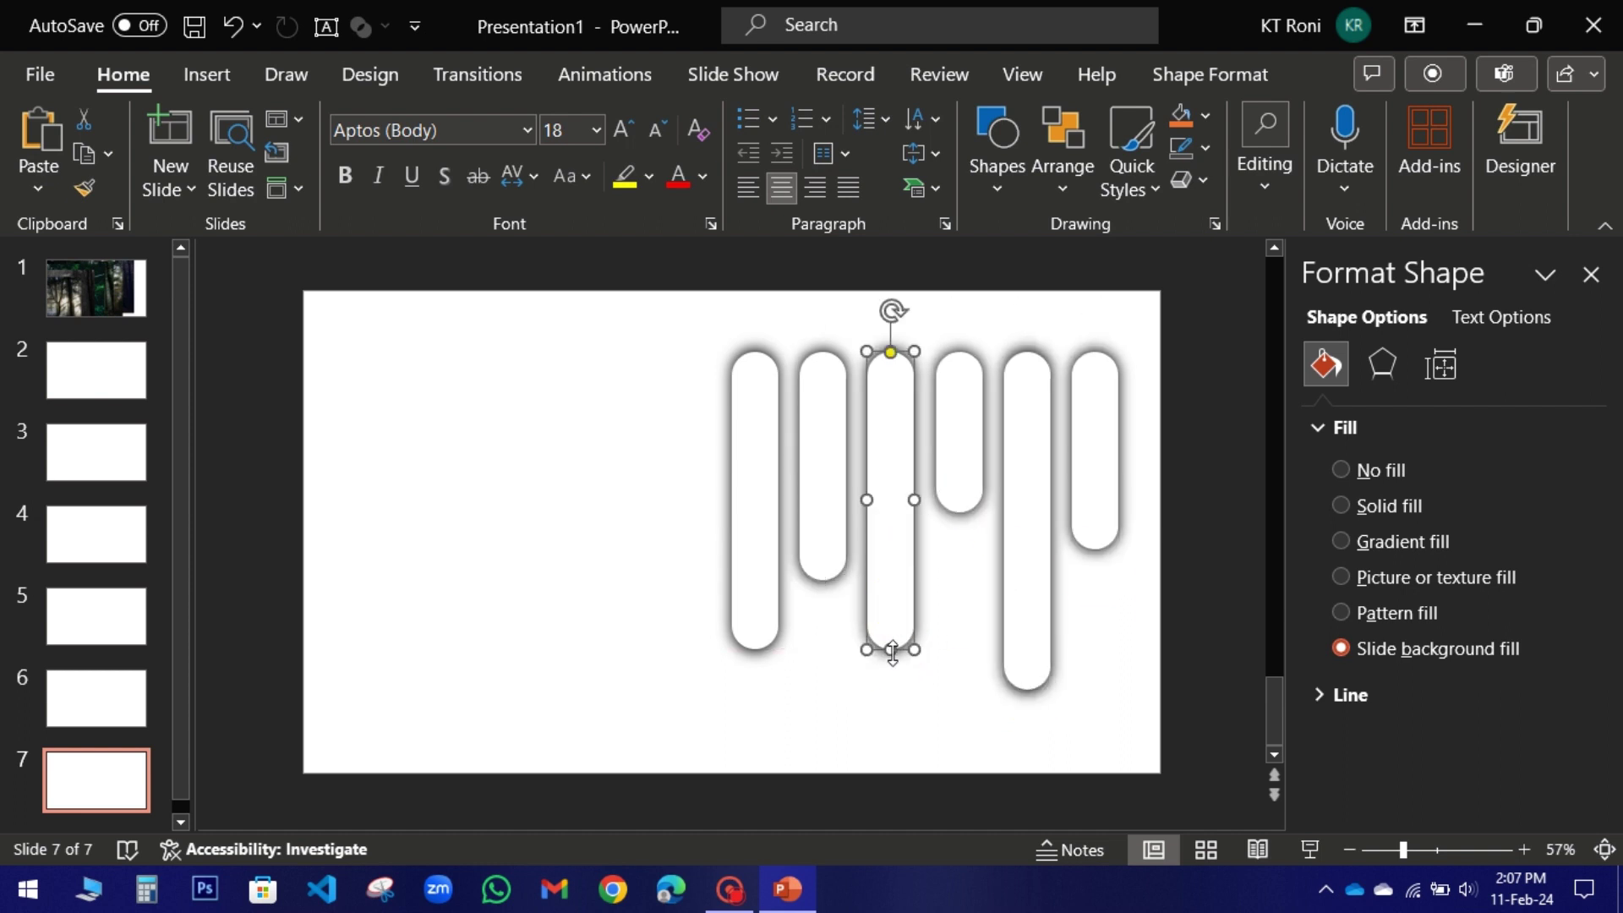
pyautogui.moveTo(890, 651); pyautogui.dragTo(890, 617)
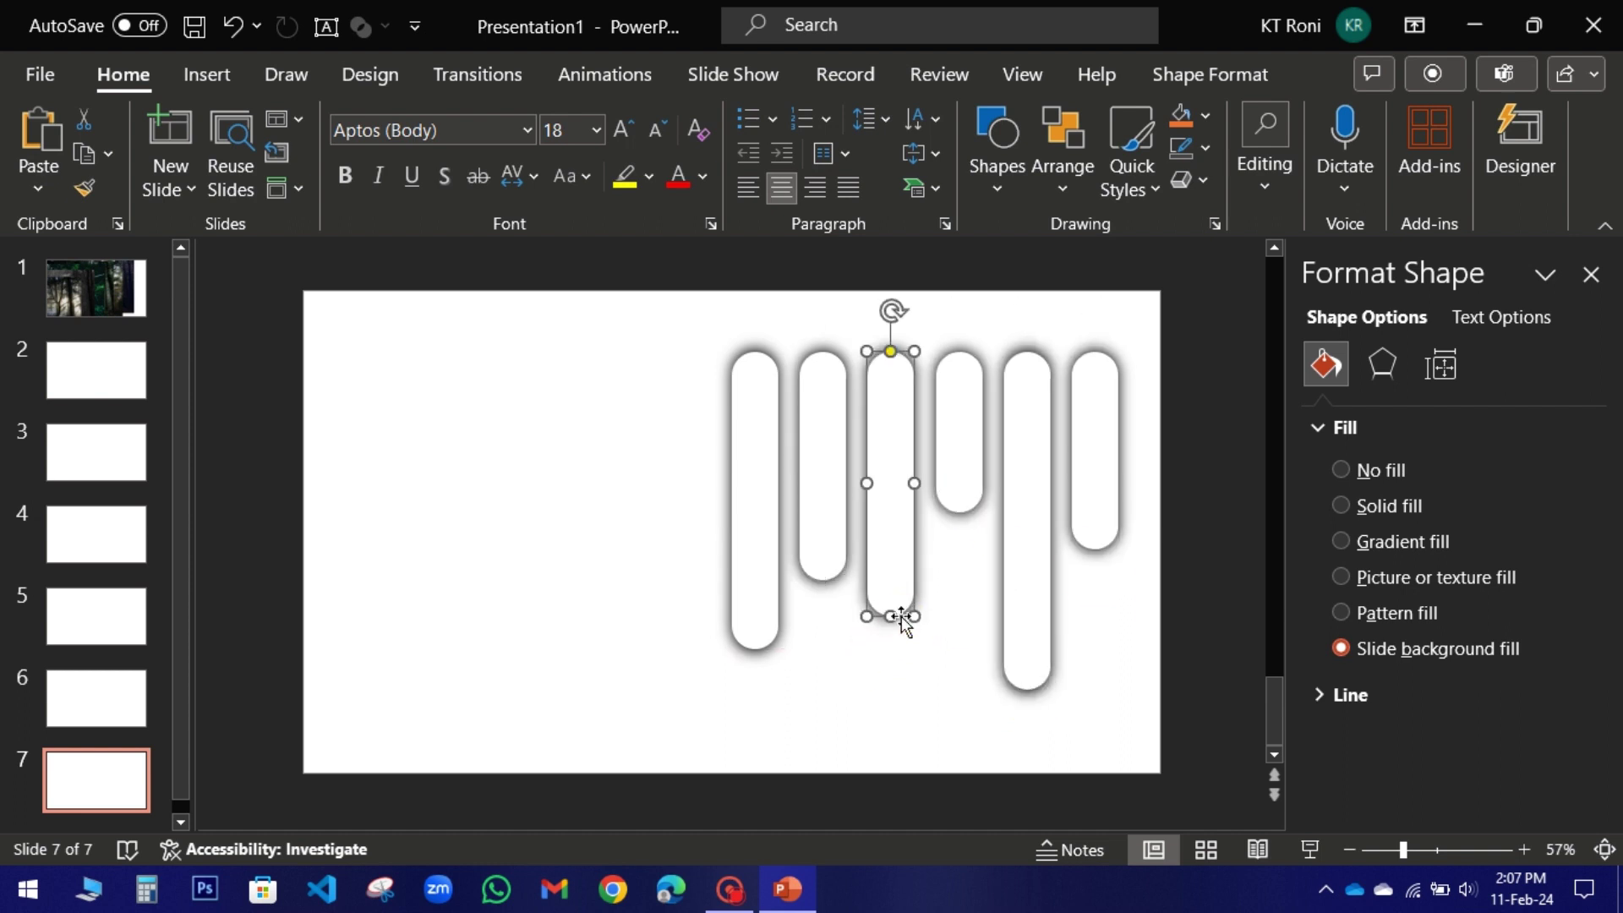
# Align all six slide 7 pills through their vertical middles.
pyautogui.moveTo(666, 317); pyautogui.dragTo(1198, 794)
pyautogui.click(1251, 68)
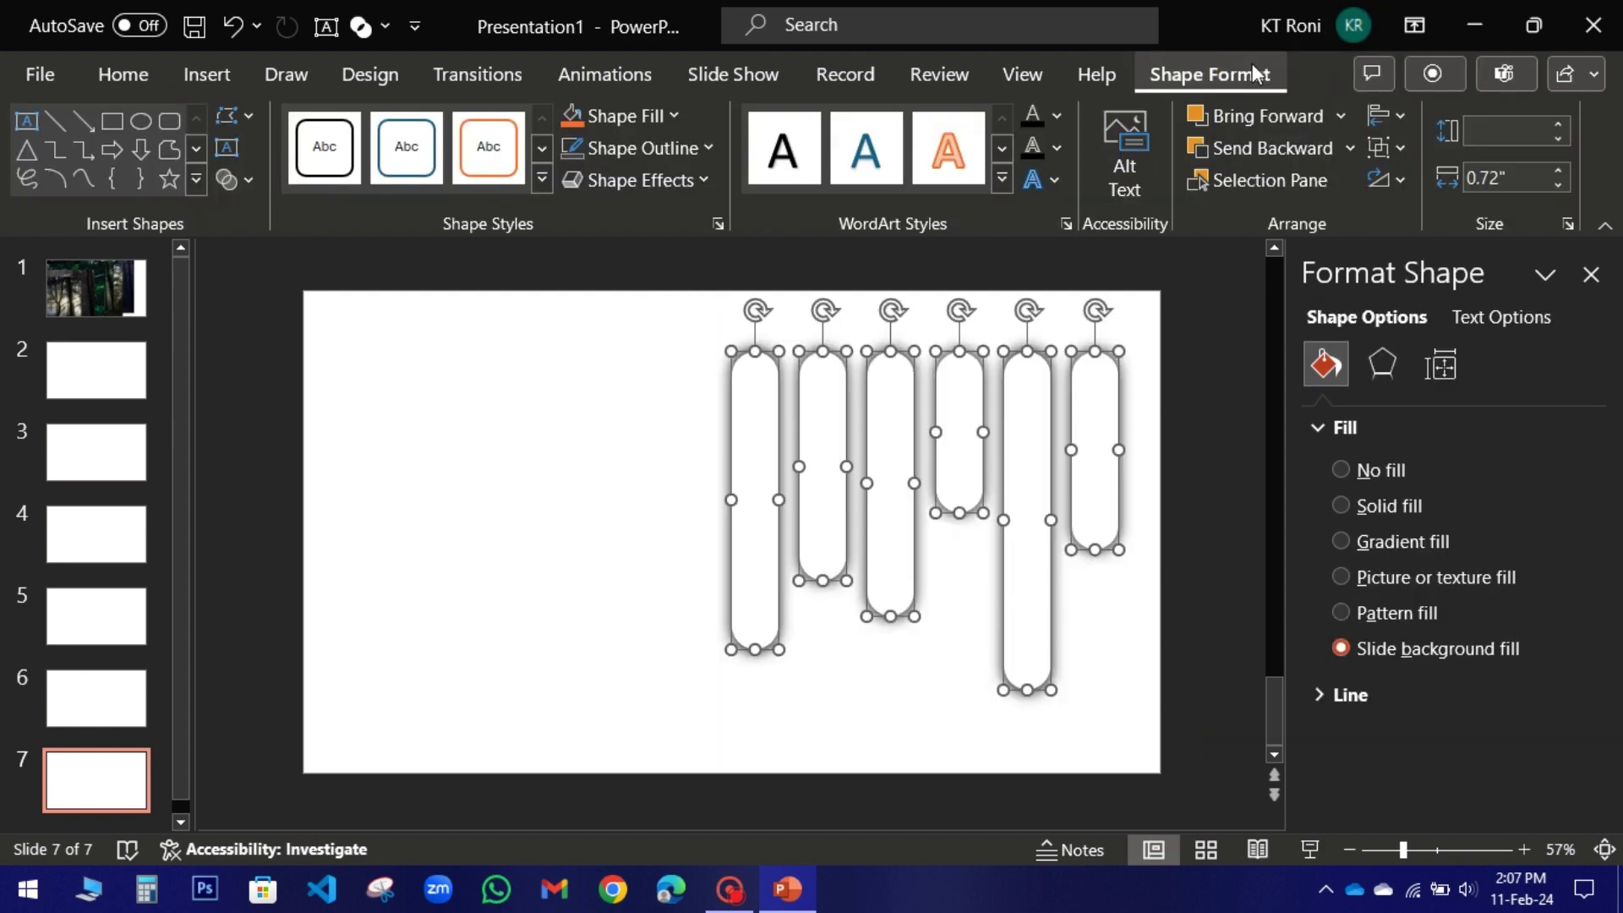
pyautogui.click(1388, 115)
pyautogui.click(1420, 305)
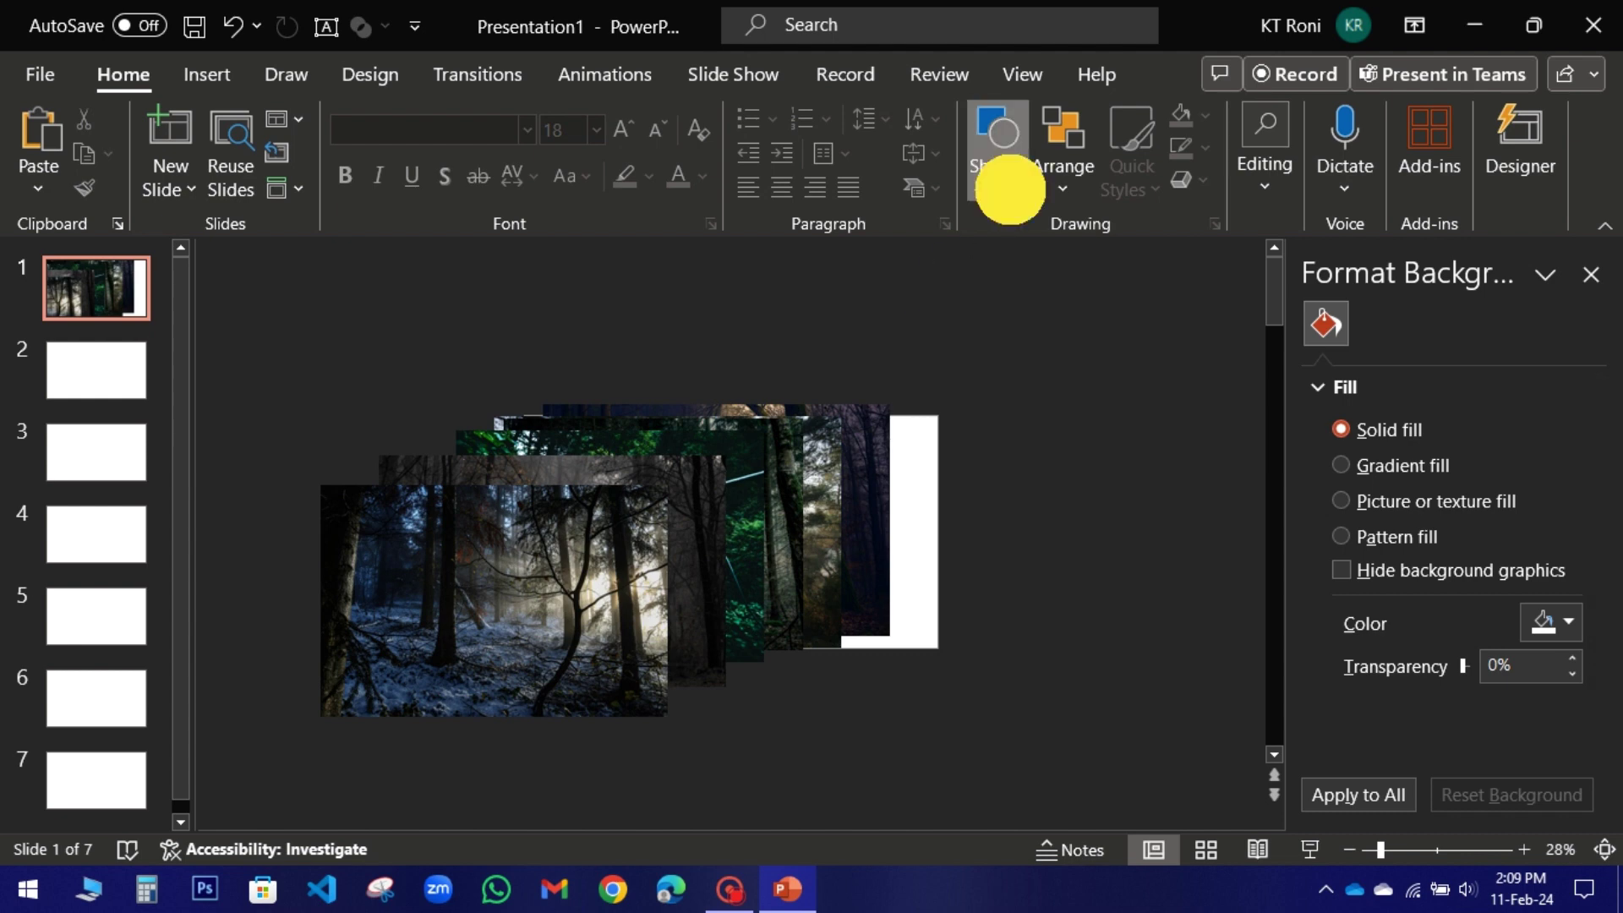
# Draw an oval circle to the right of the collage and remove its outline.
pyautogui.click(1006, 182)
pyautogui.click(1098, 256)
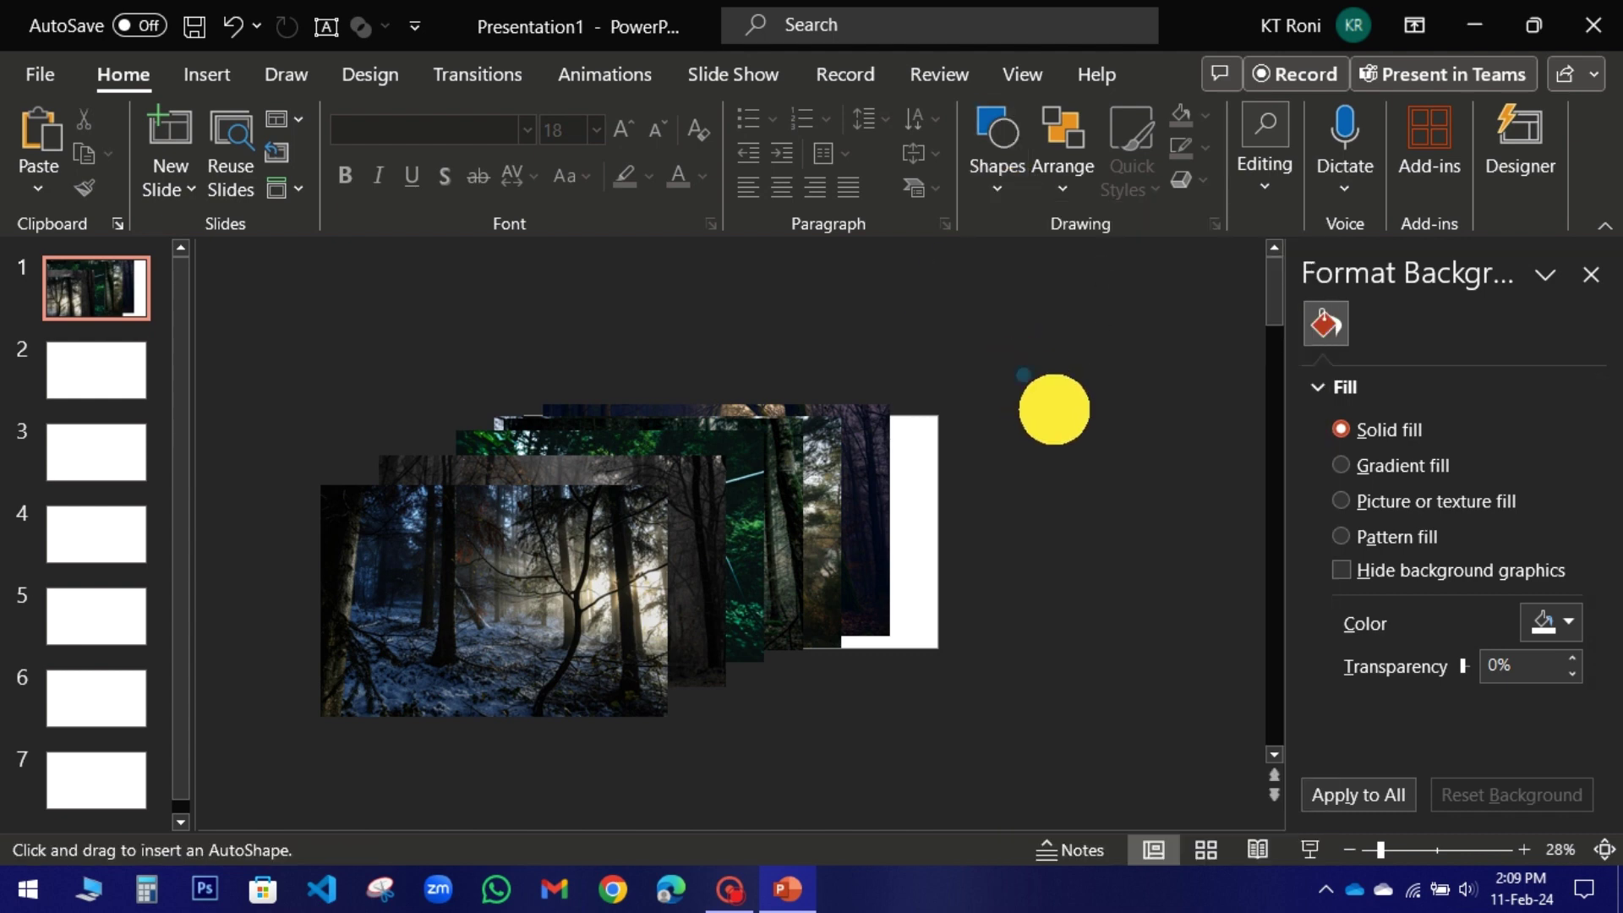
pyautogui.moveTo(1015, 365); pyautogui.dragTo(1094, 445)
pyautogui.click(643, 149)
pyautogui.click(592, 457)
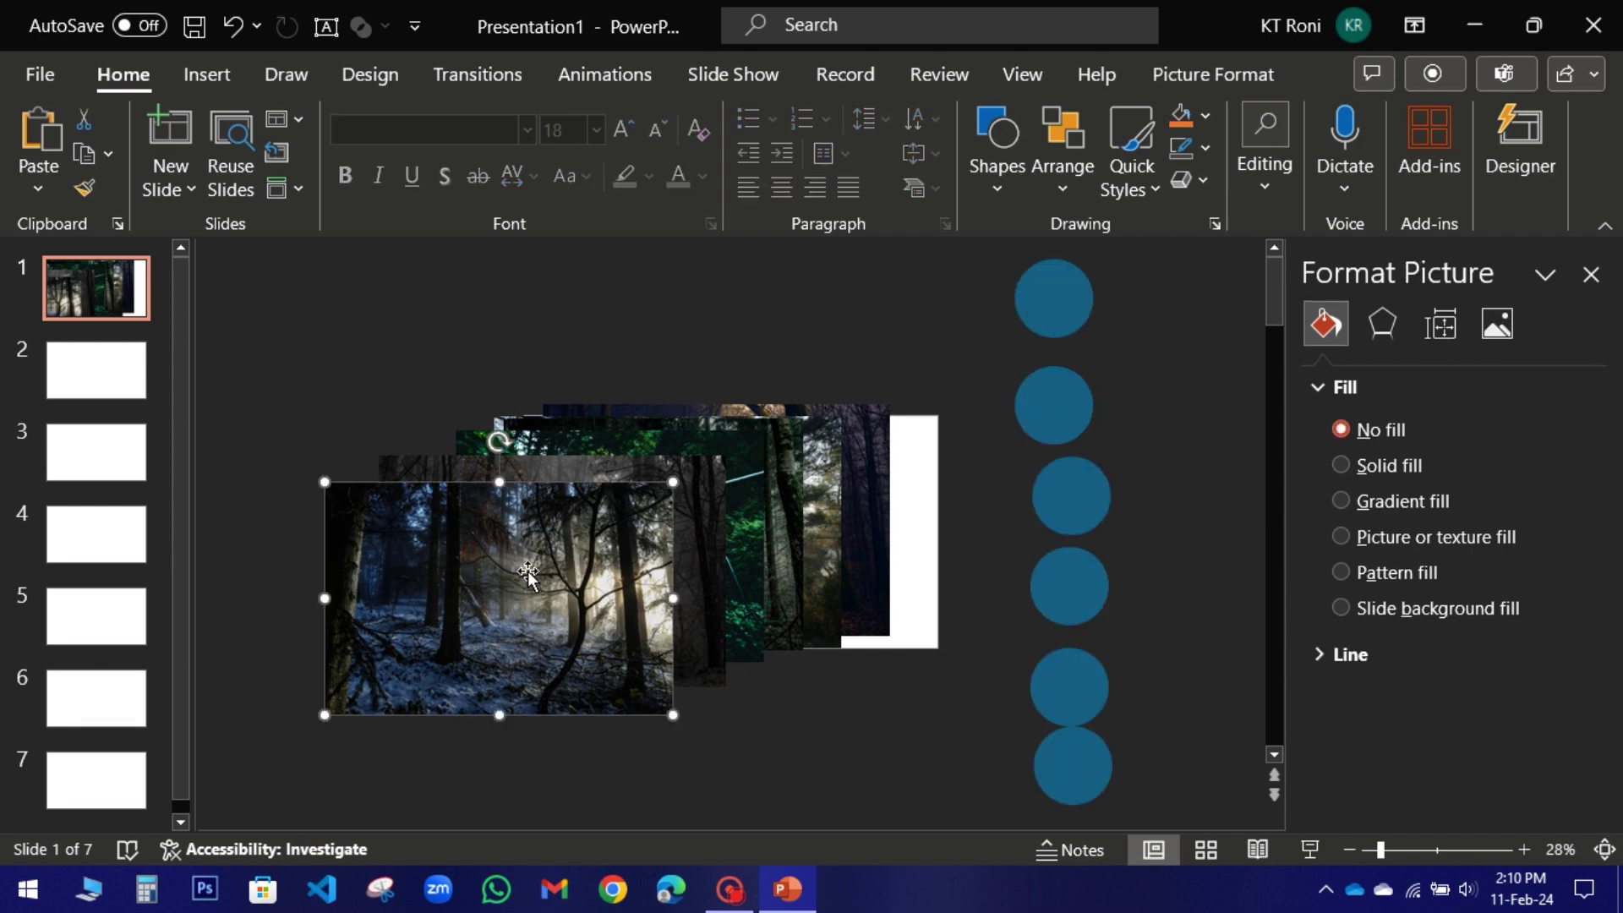
# Fill the circles with copied forest photos as picture fills, then select all six.
pyautogui.click(1049, 301)
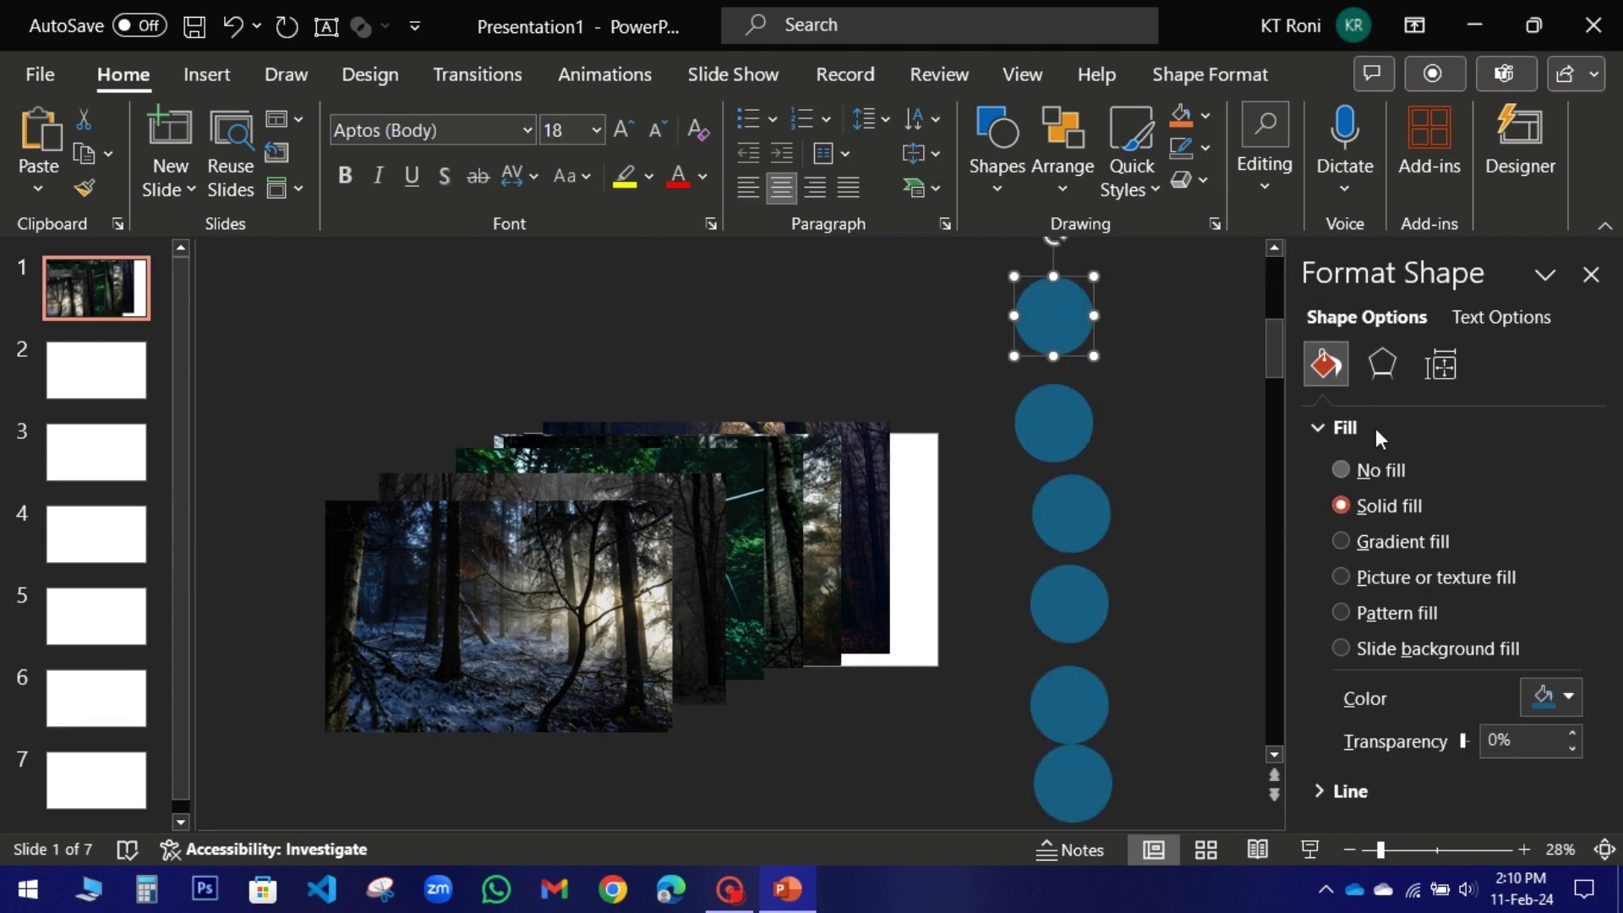
pyautogui.click(1341, 577)
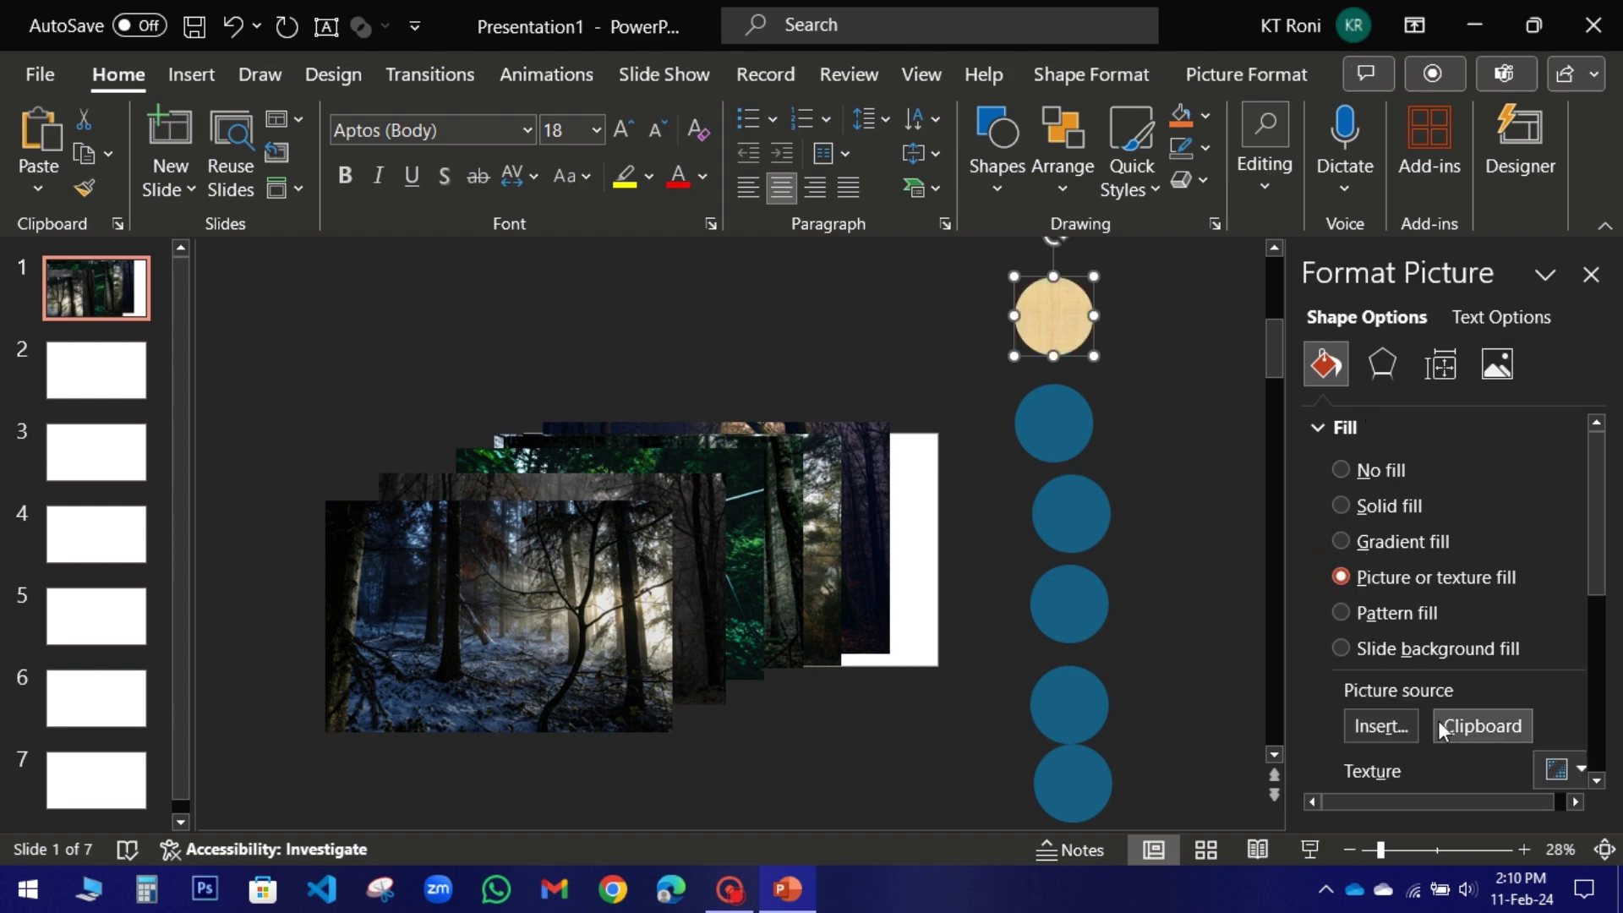
pyautogui.click(703, 524)
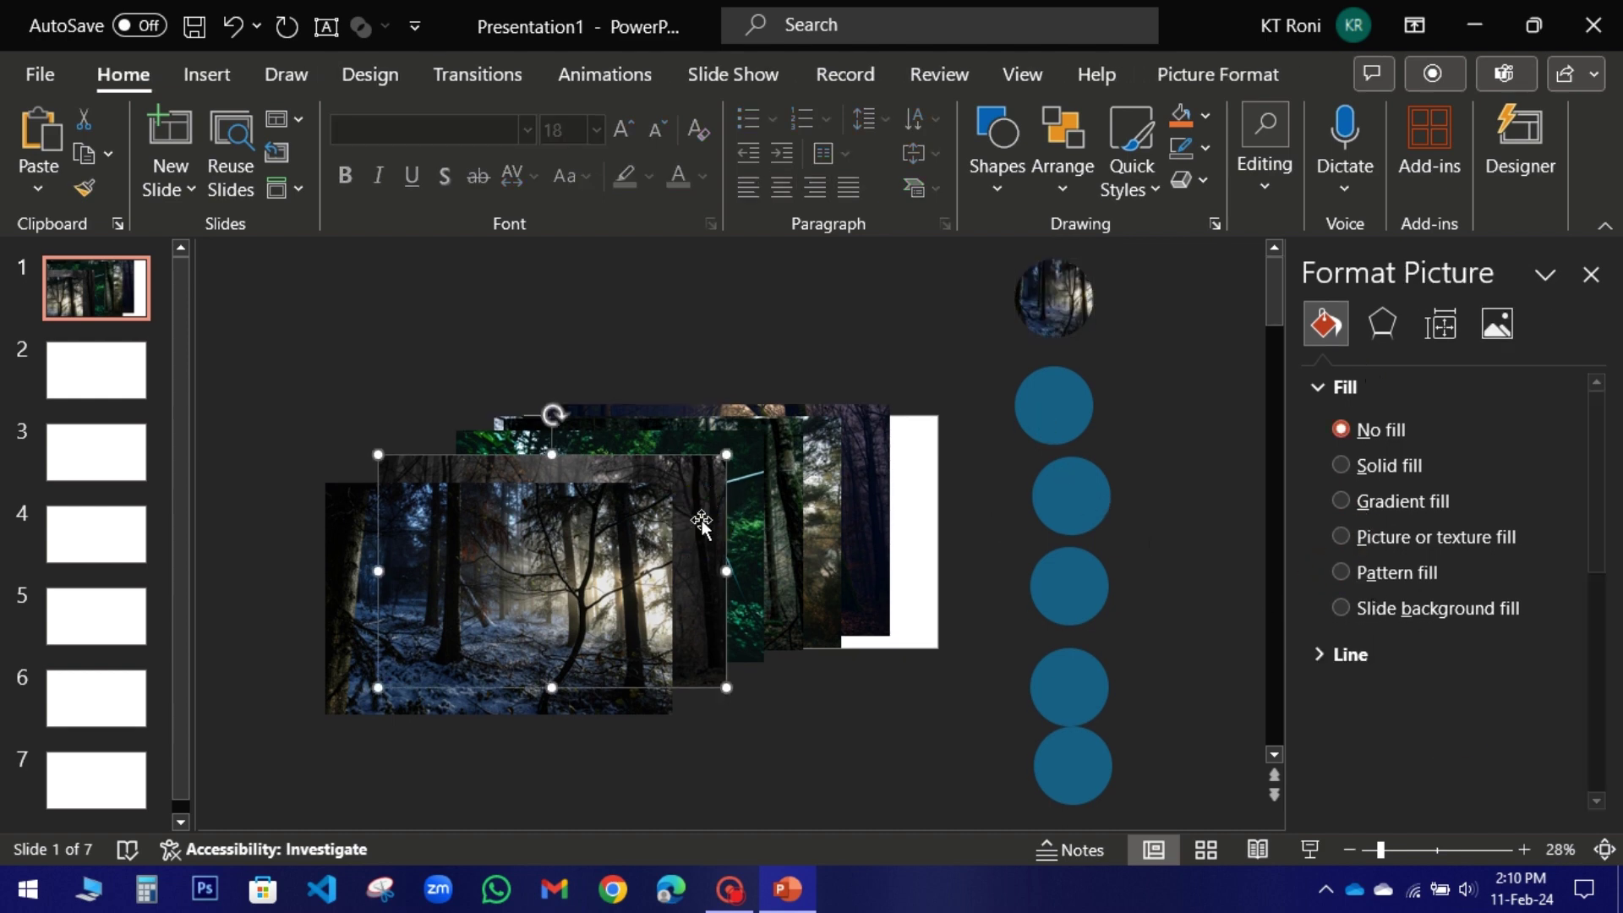
pyautogui.click(1050, 424)
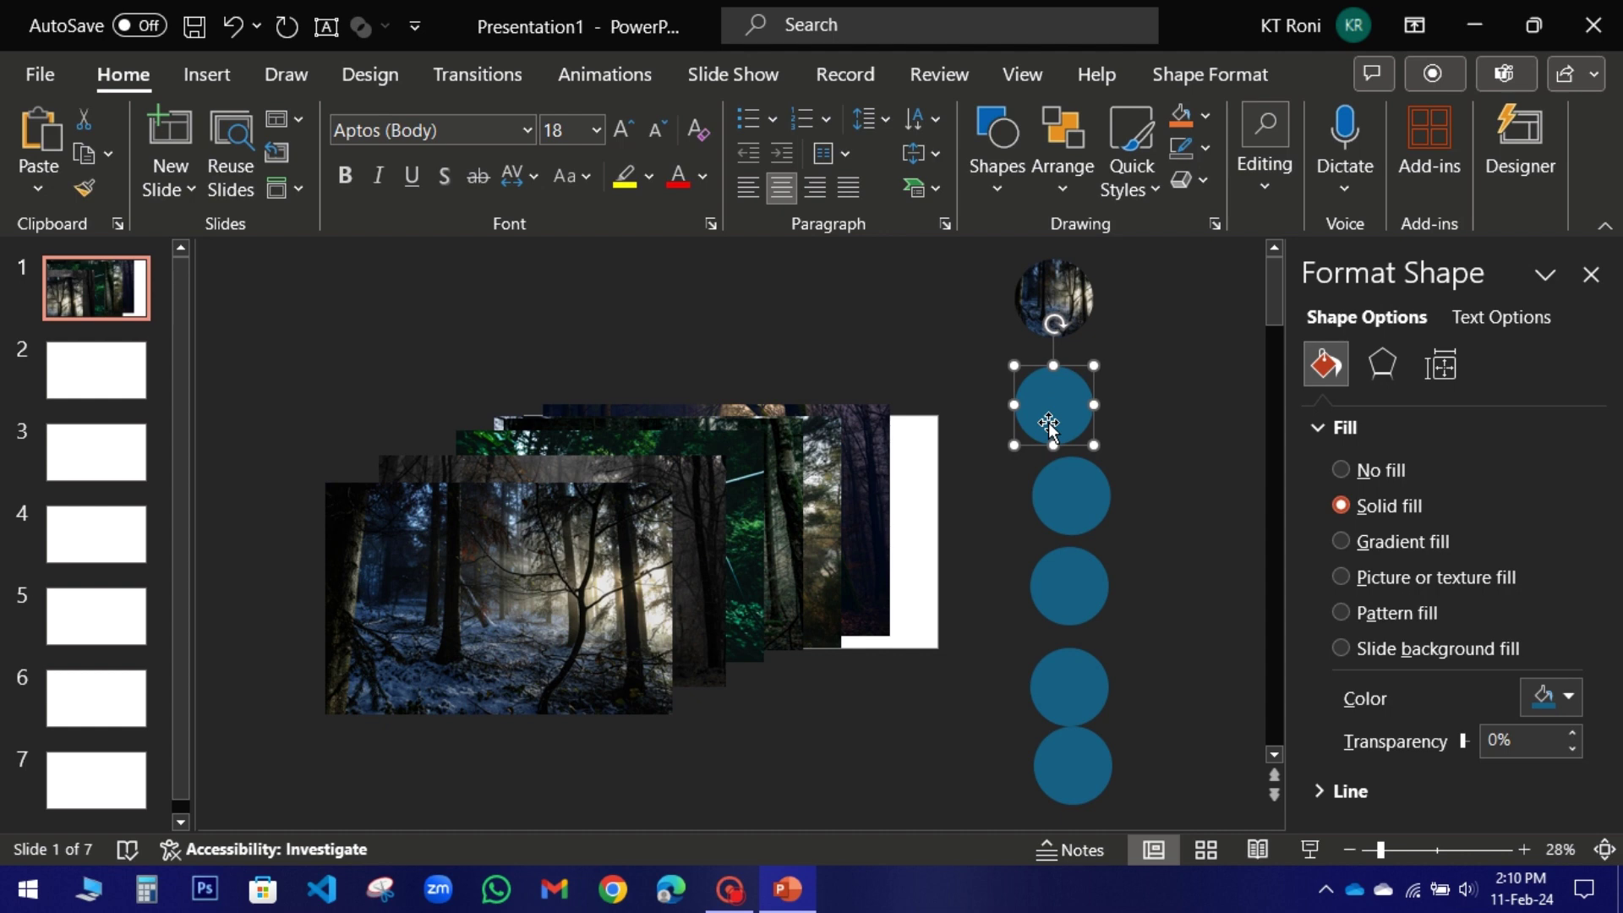
pyautogui.click(1339, 577)
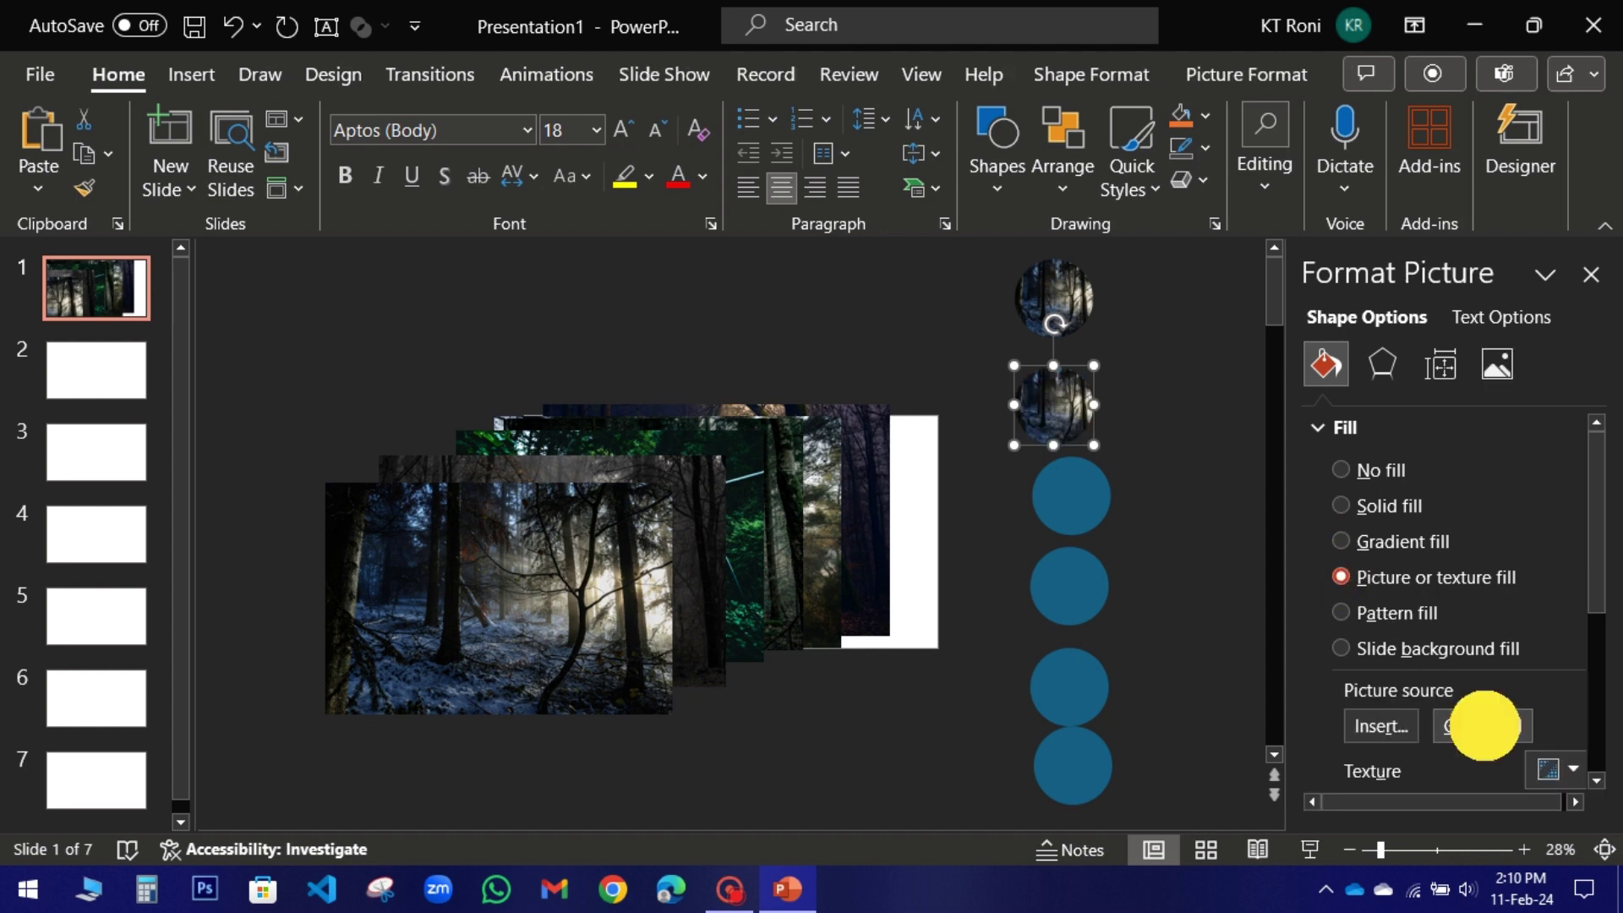
pyautogui.click(1071, 507)
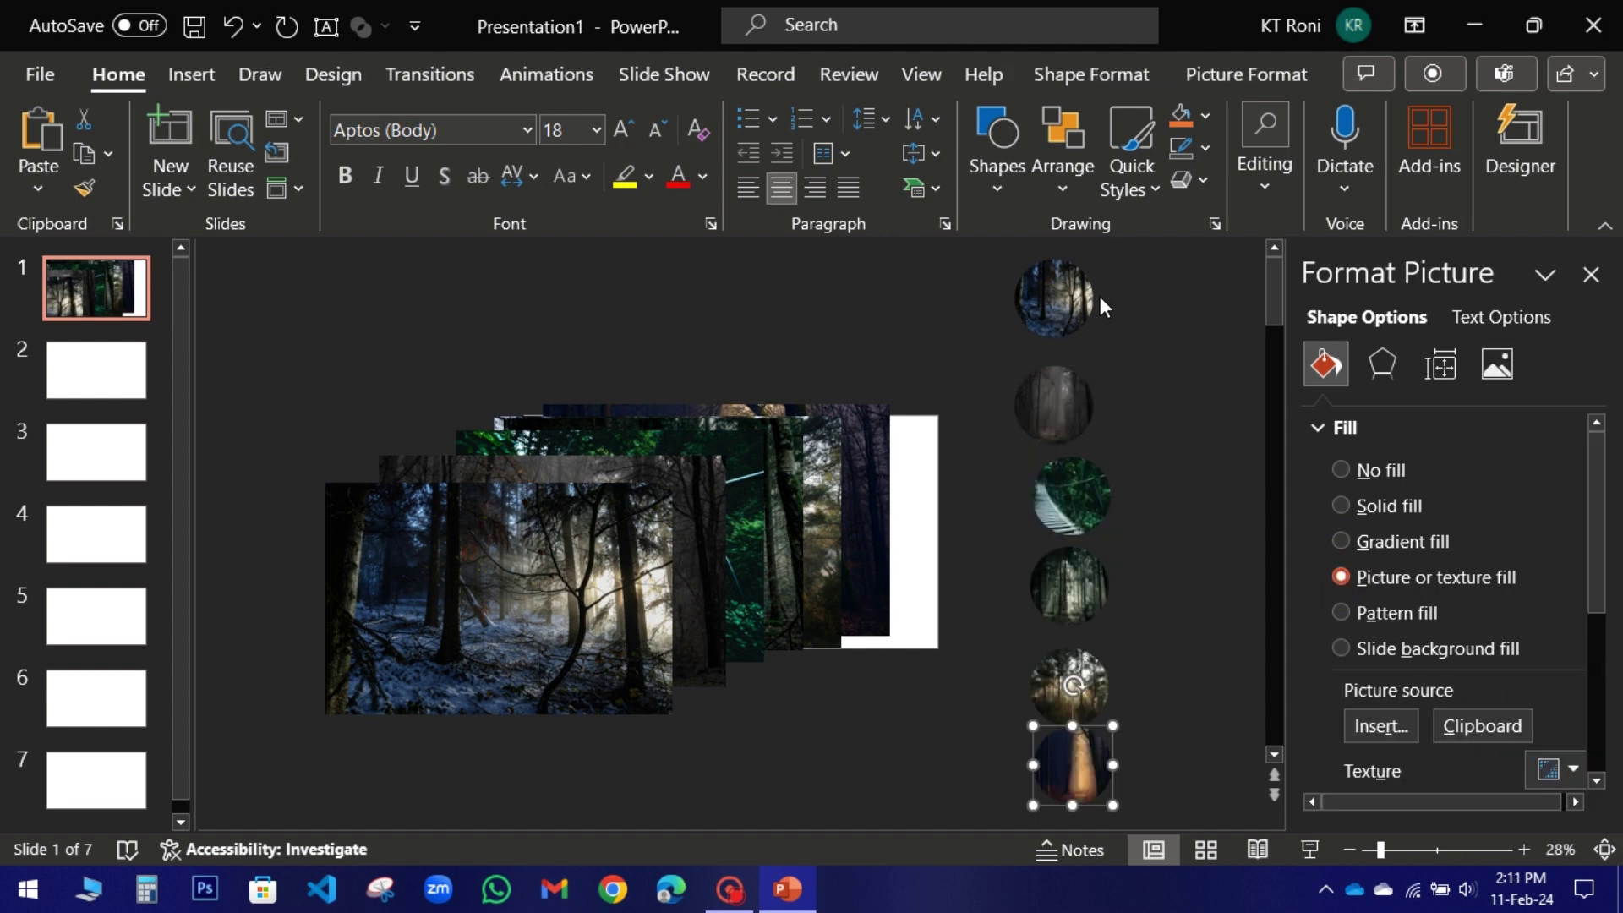
pyautogui.moveTo(1001, 259); pyautogui.dragTo(1170, 790)
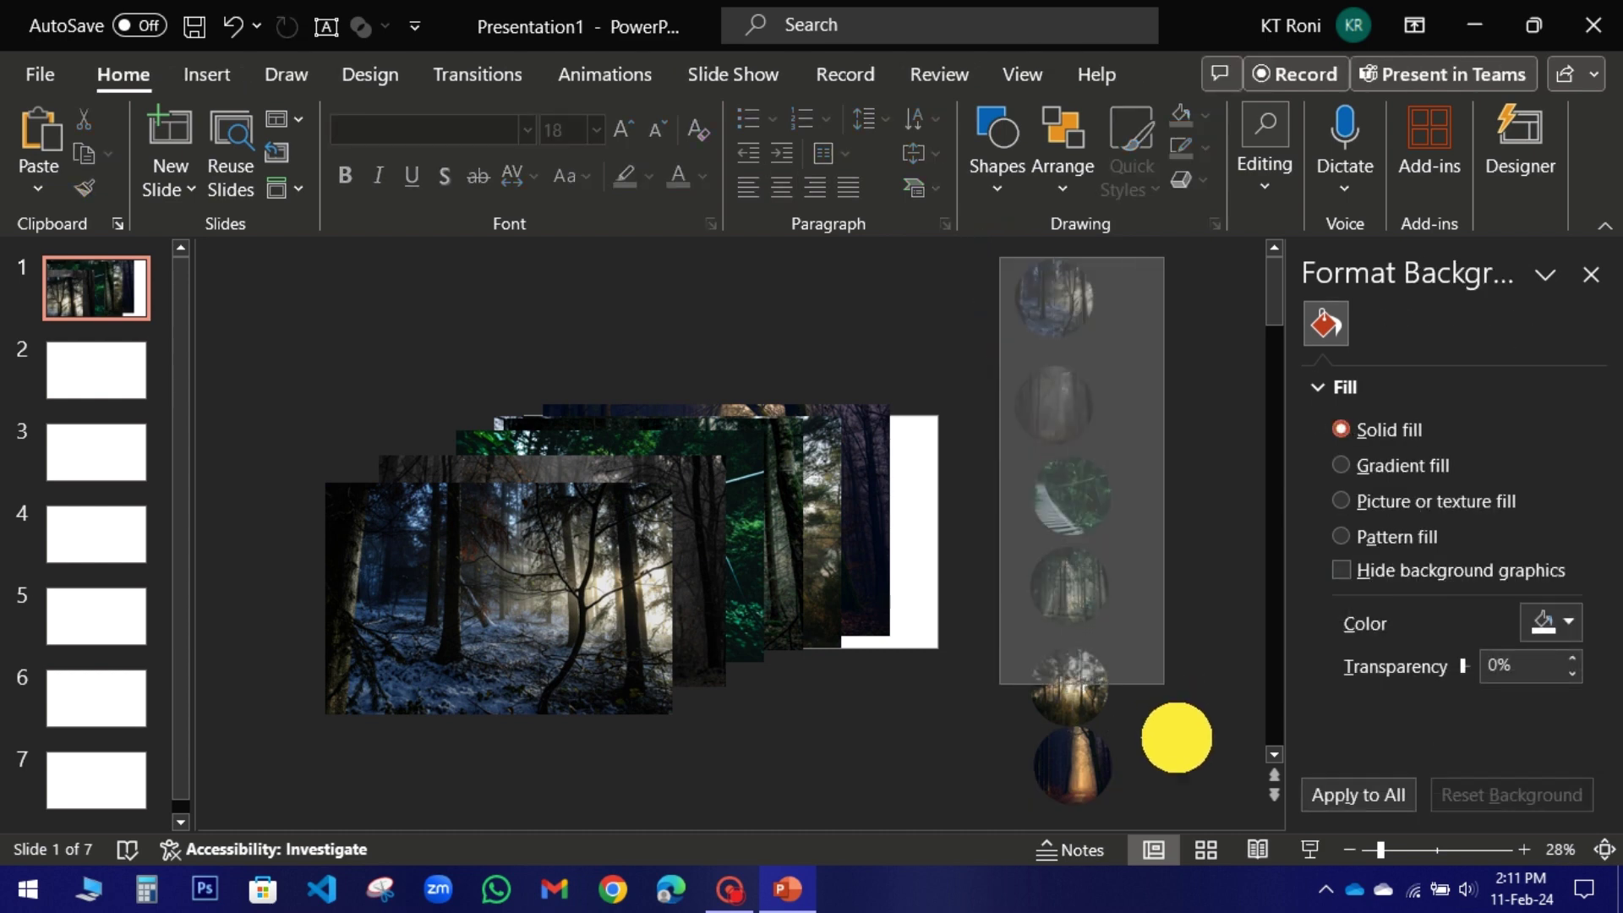
# Set the selected photo circles' height and width to 1.
pyautogui.click(1437, 362)
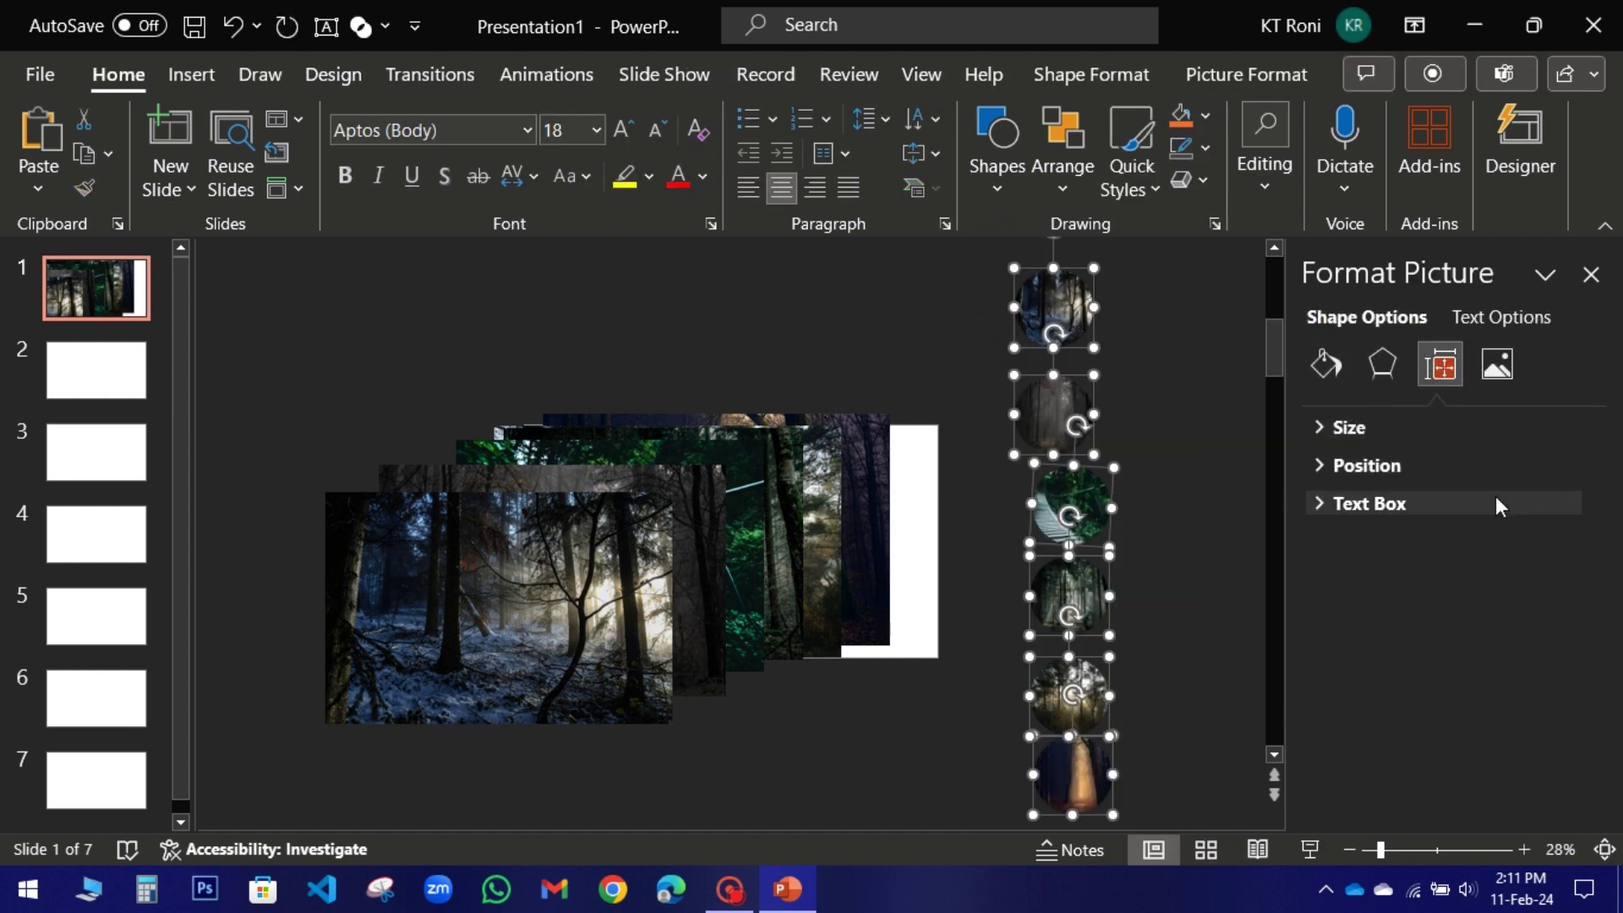
pyautogui.click(1403, 423)
pyautogui.click(1414, 461)
pyautogui.write('1')
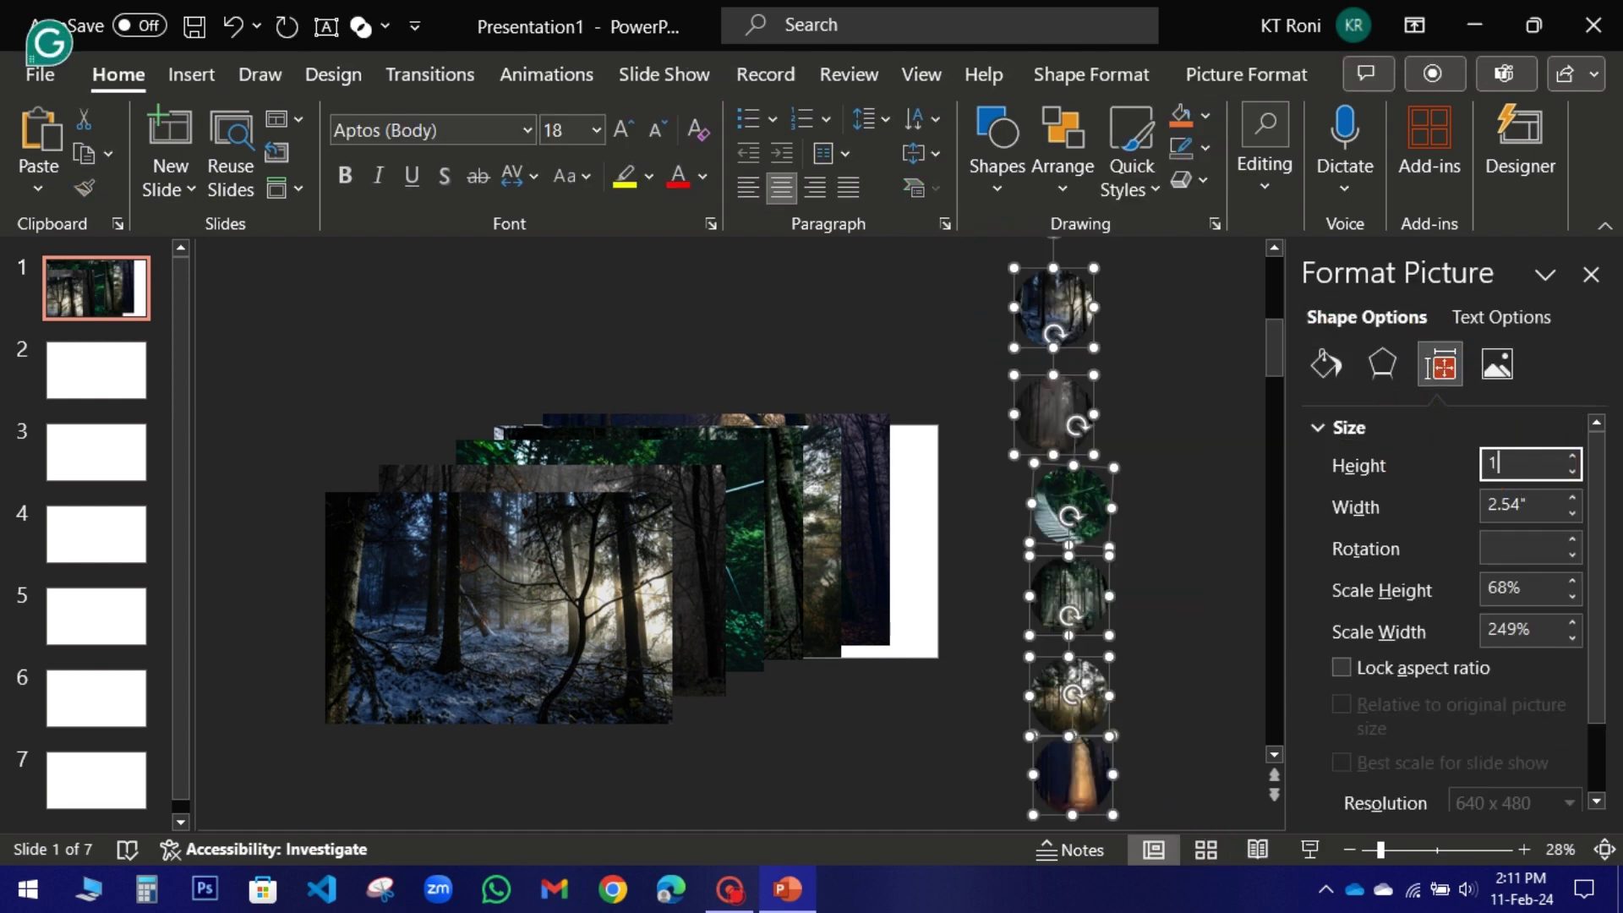
pyautogui.click(1526, 504)
pyautogui.write('1')
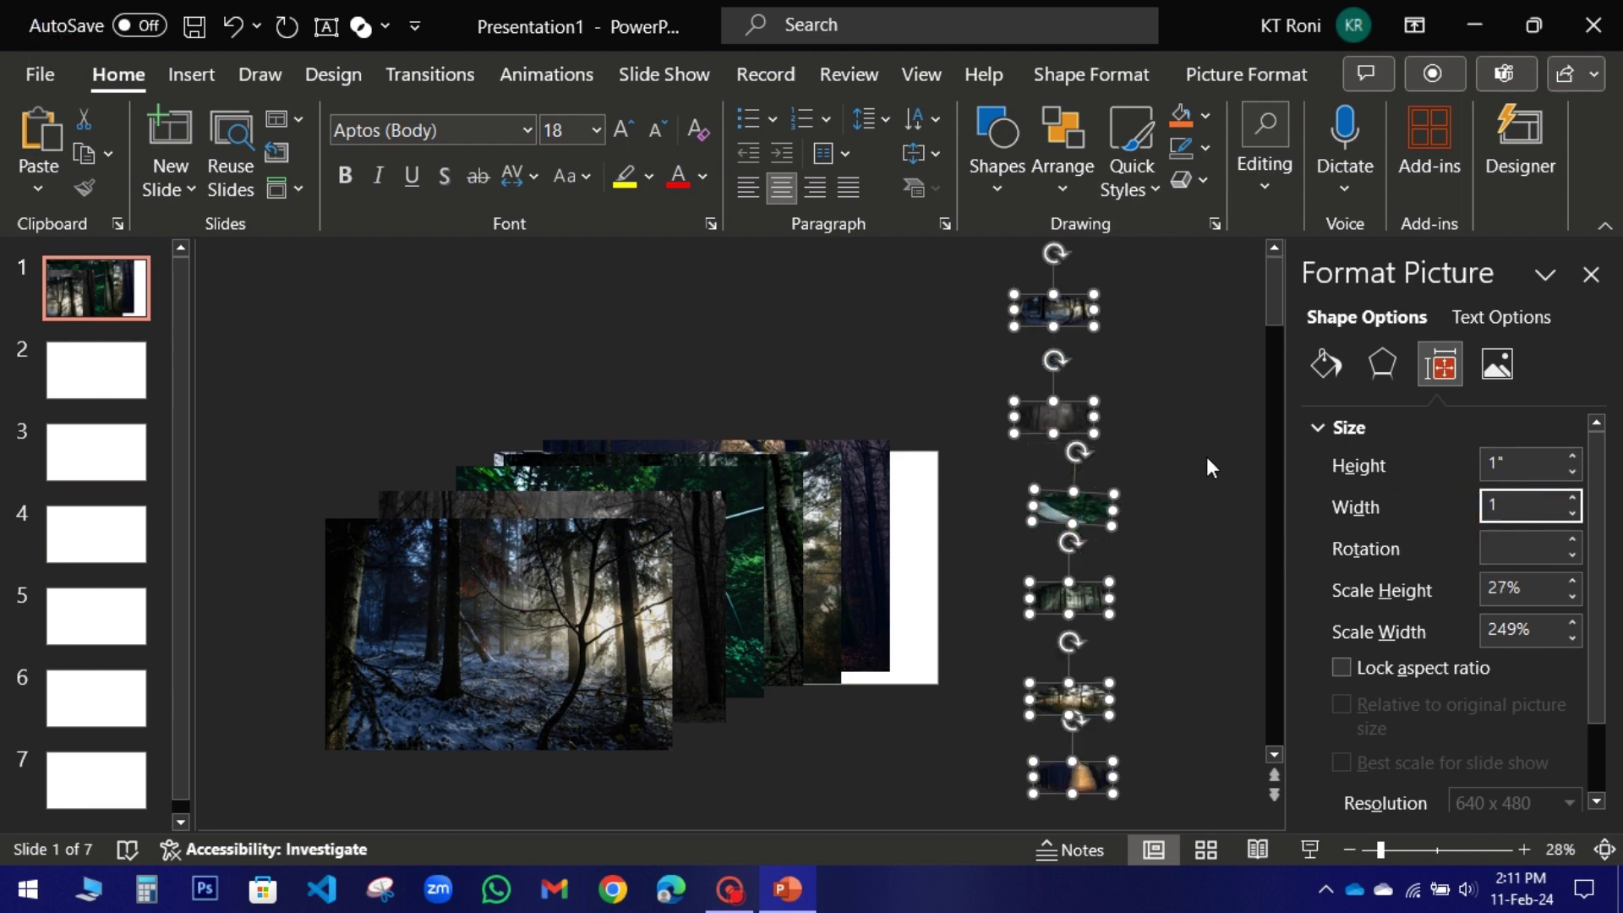
pyautogui.click(1211, 472)
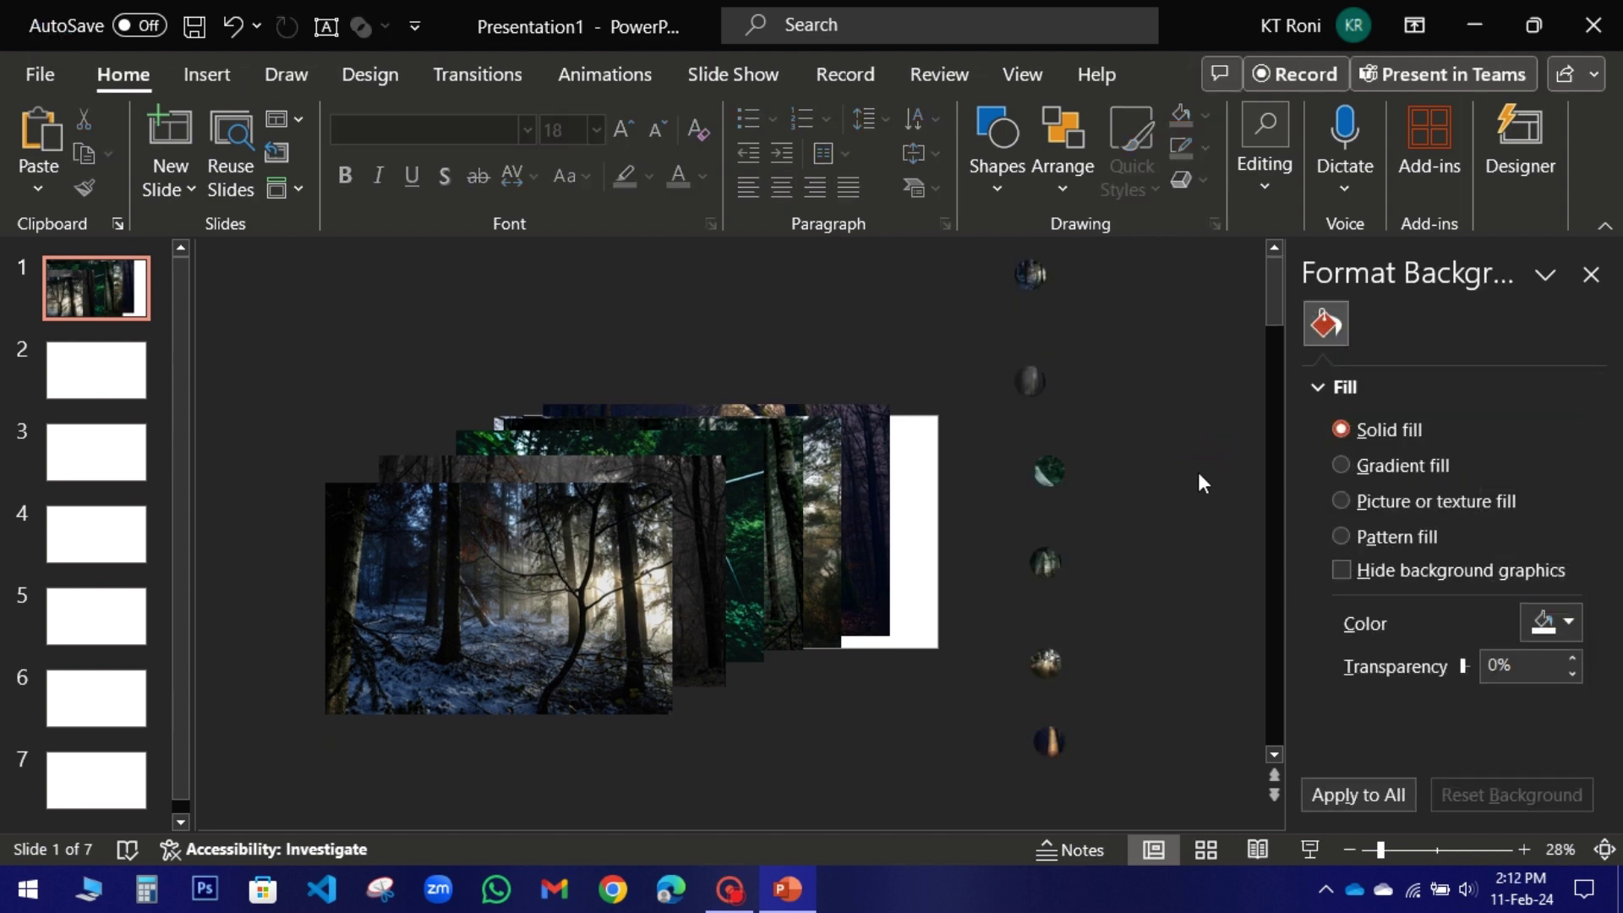
# Move the remaining circles onto the white strip and centre-align all six in one column.
pyautogui.moveTo(1037, 276); pyautogui.dragTo(917, 438)
pyautogui.keyDown('ctrl'); pyautogui.scroll(4, 918, 438); pyautogui.keyUp('ctrl')
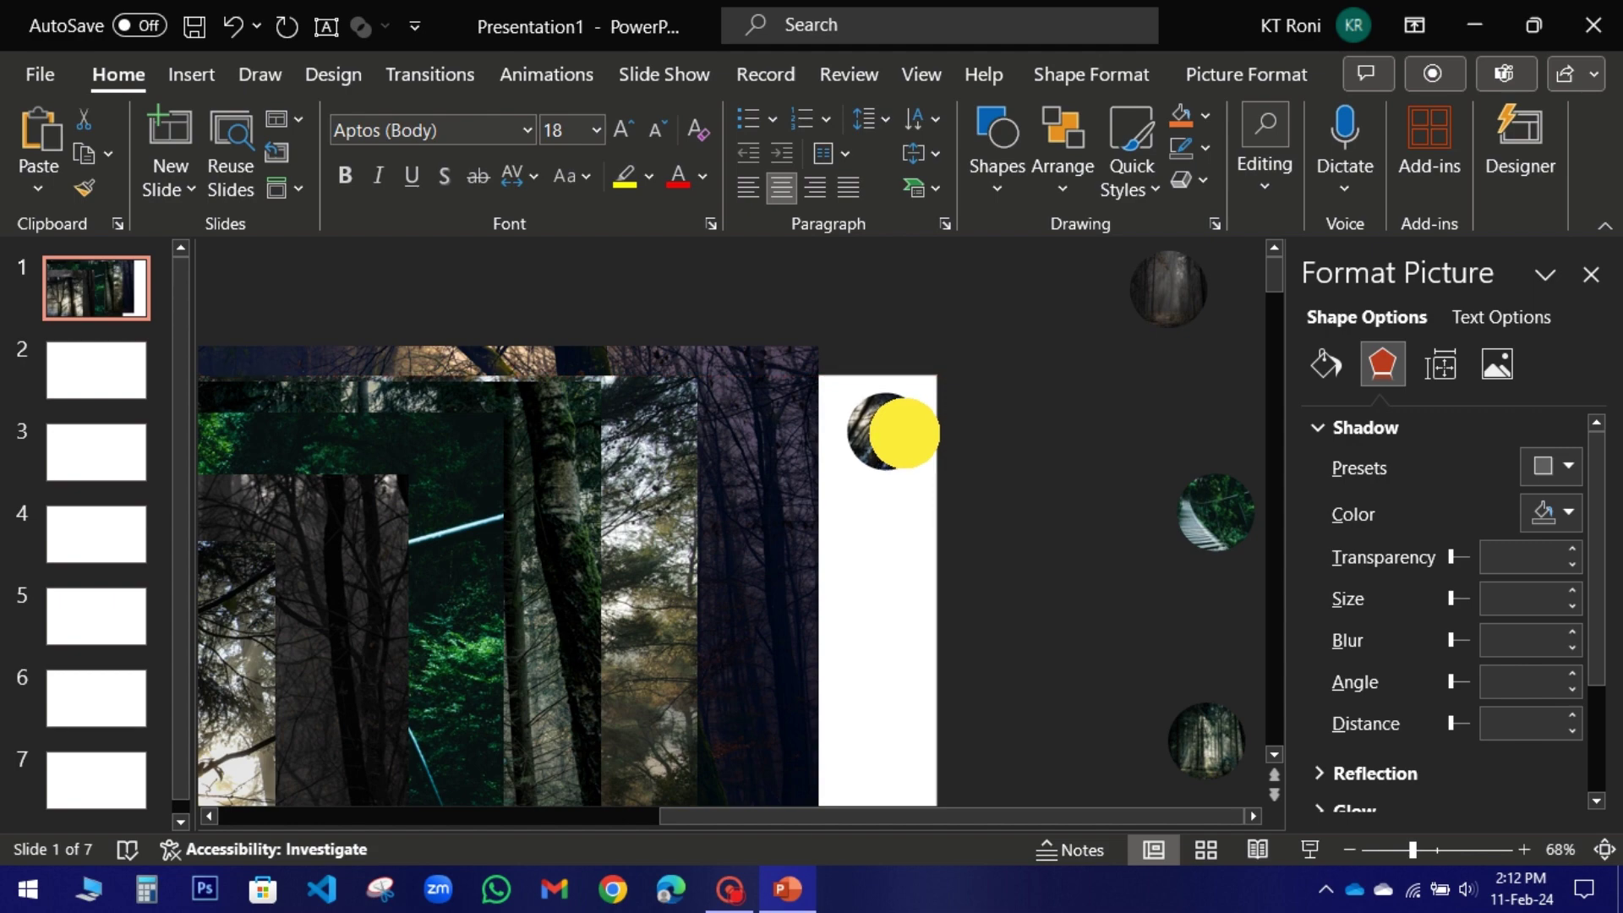
pyautogui.moveTo(1169, 287); pyautogui.dragTo(905, 489)
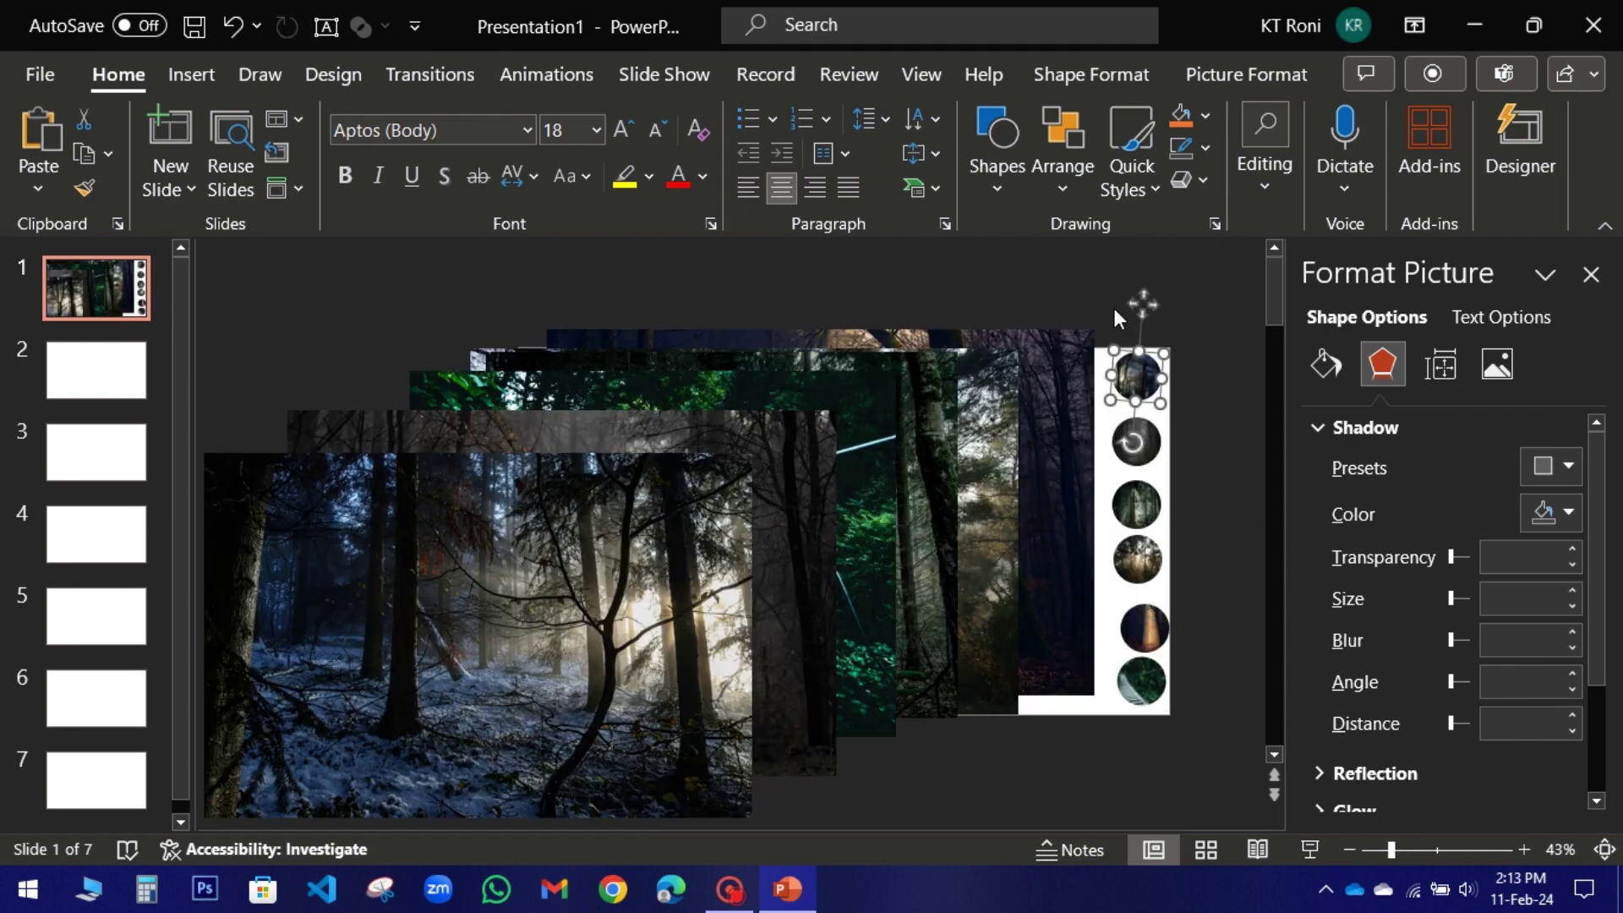
pyautogui.click(1101, 297)
pyautogui.moveTo(1101, 297); pyautogui.dragTo(1224, 749)
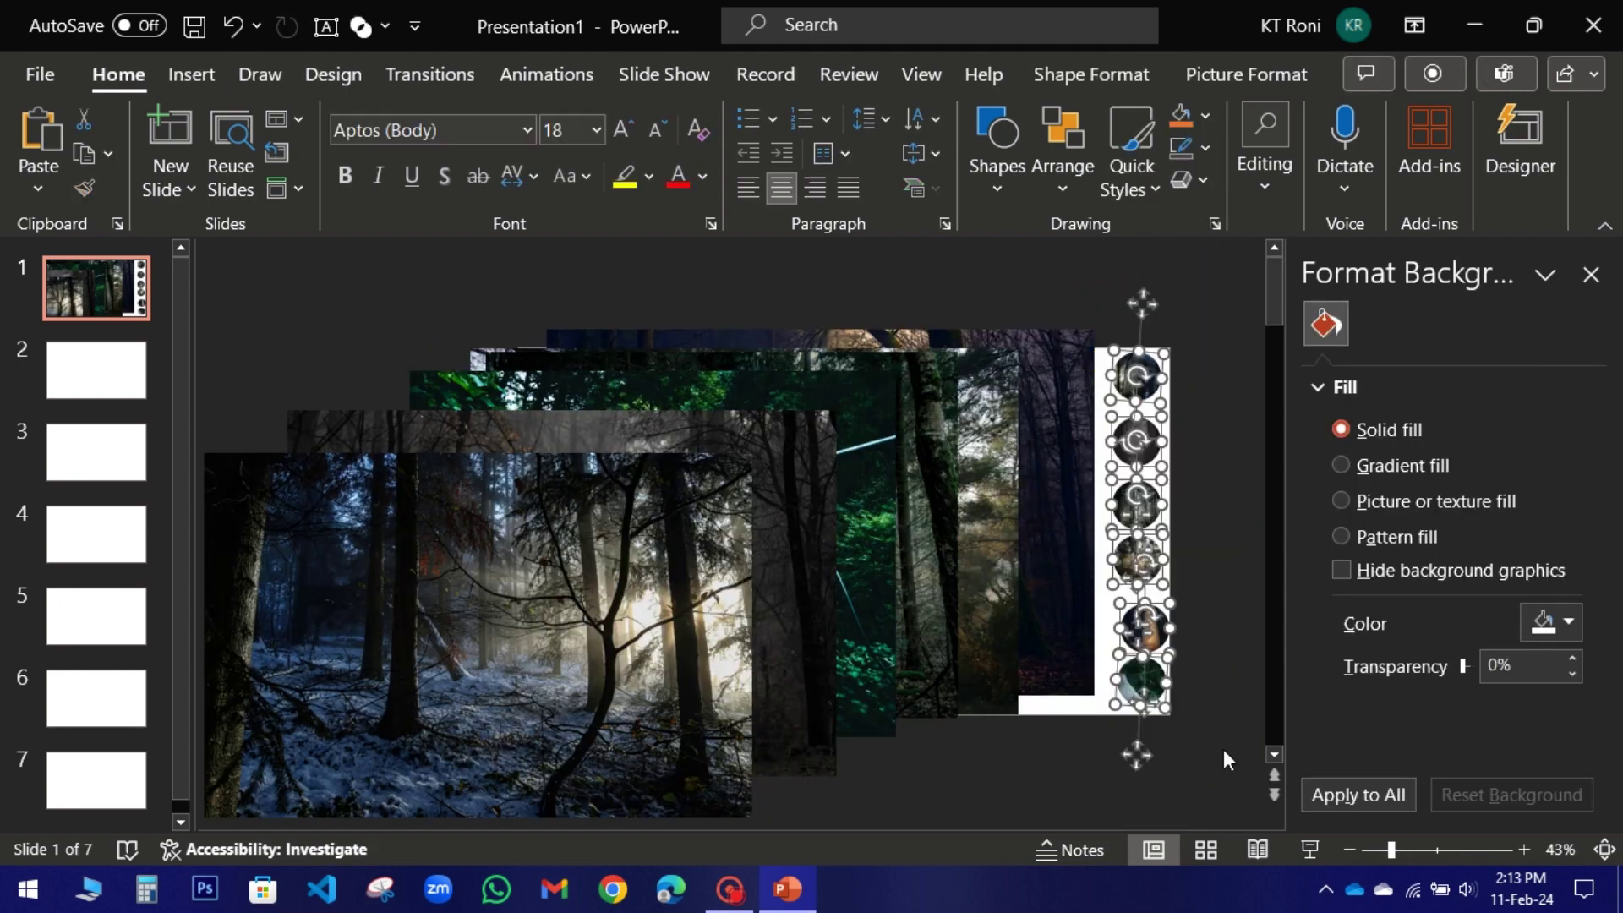
pyautogui.click(1259, 76)
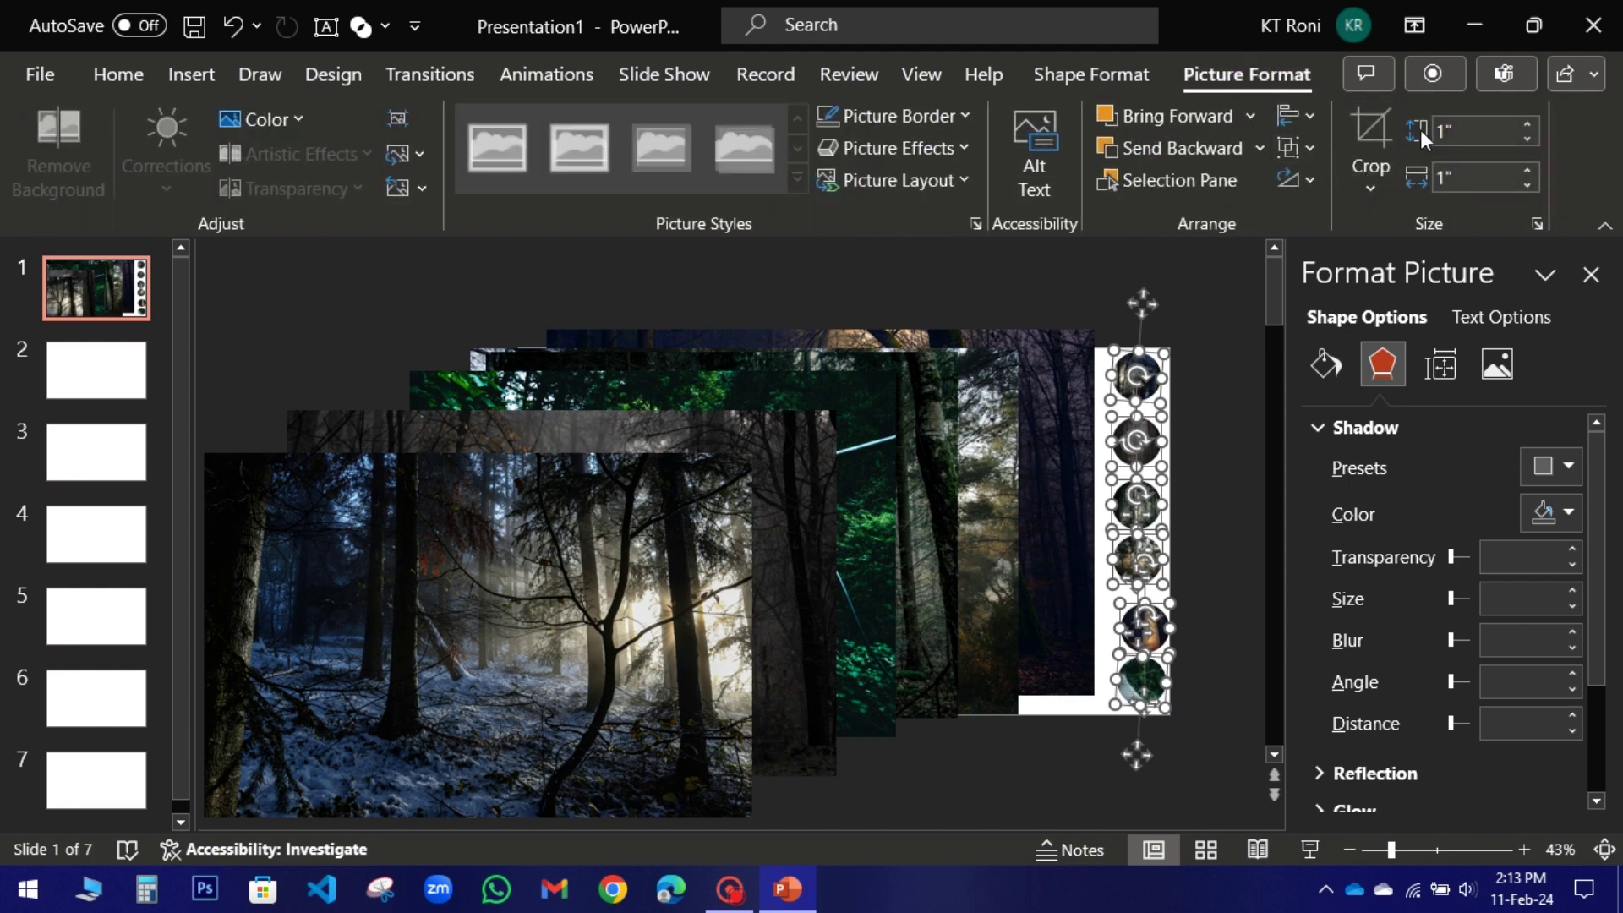
pyautogui.click(1296, 115)
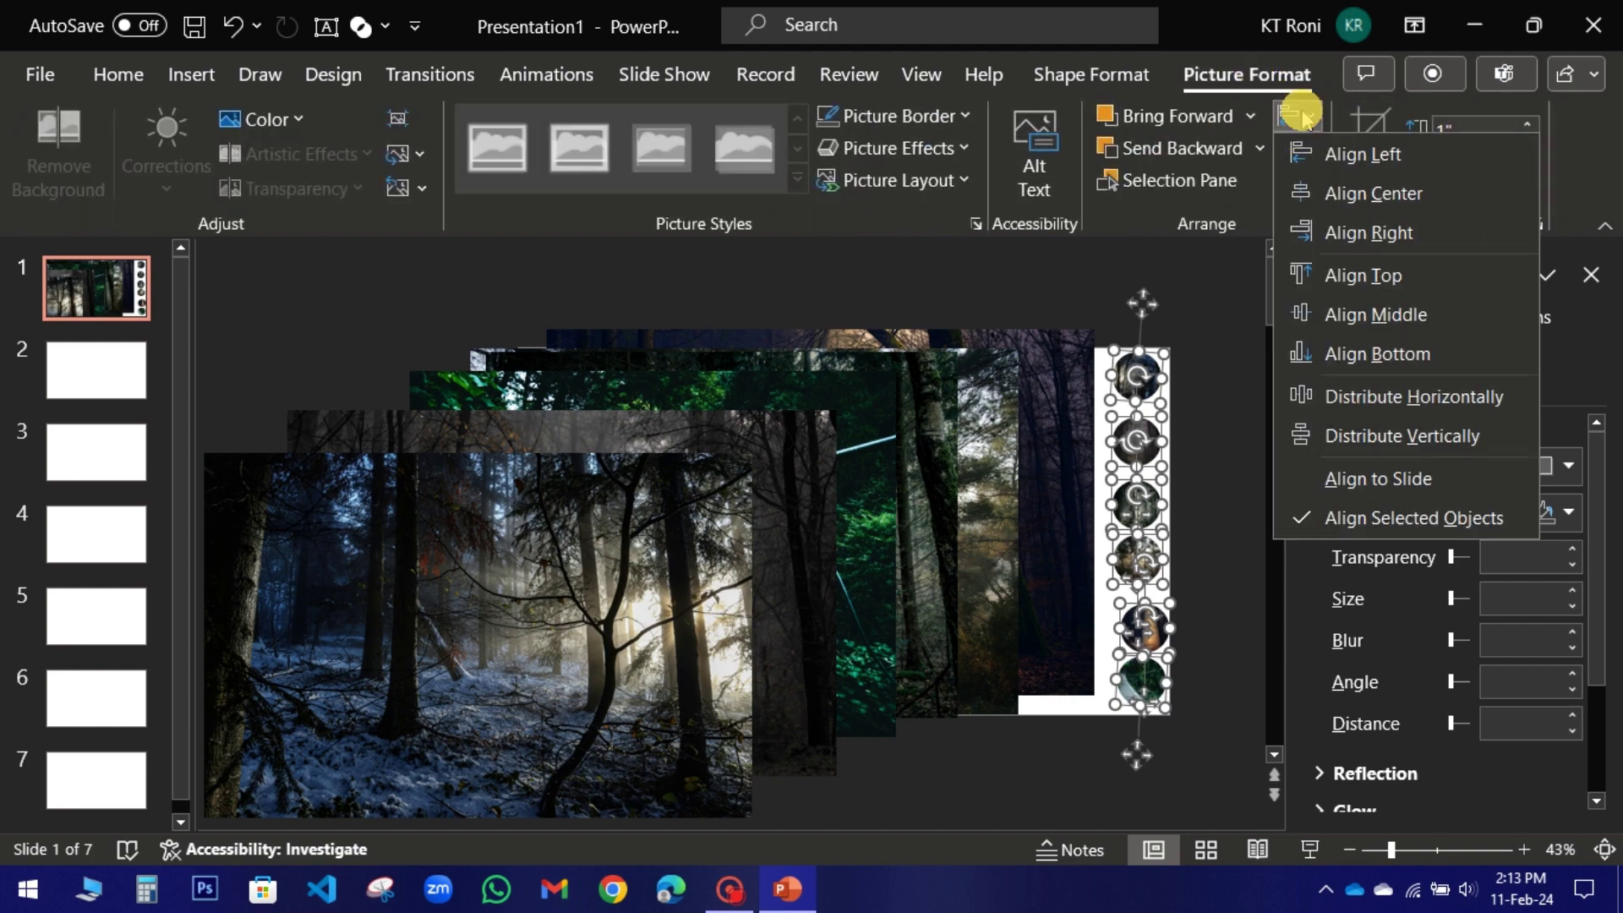
pyautogui.click(1341, 201)
pyautogui.click(1299, 115)
pyautogui.click(1366, 435)
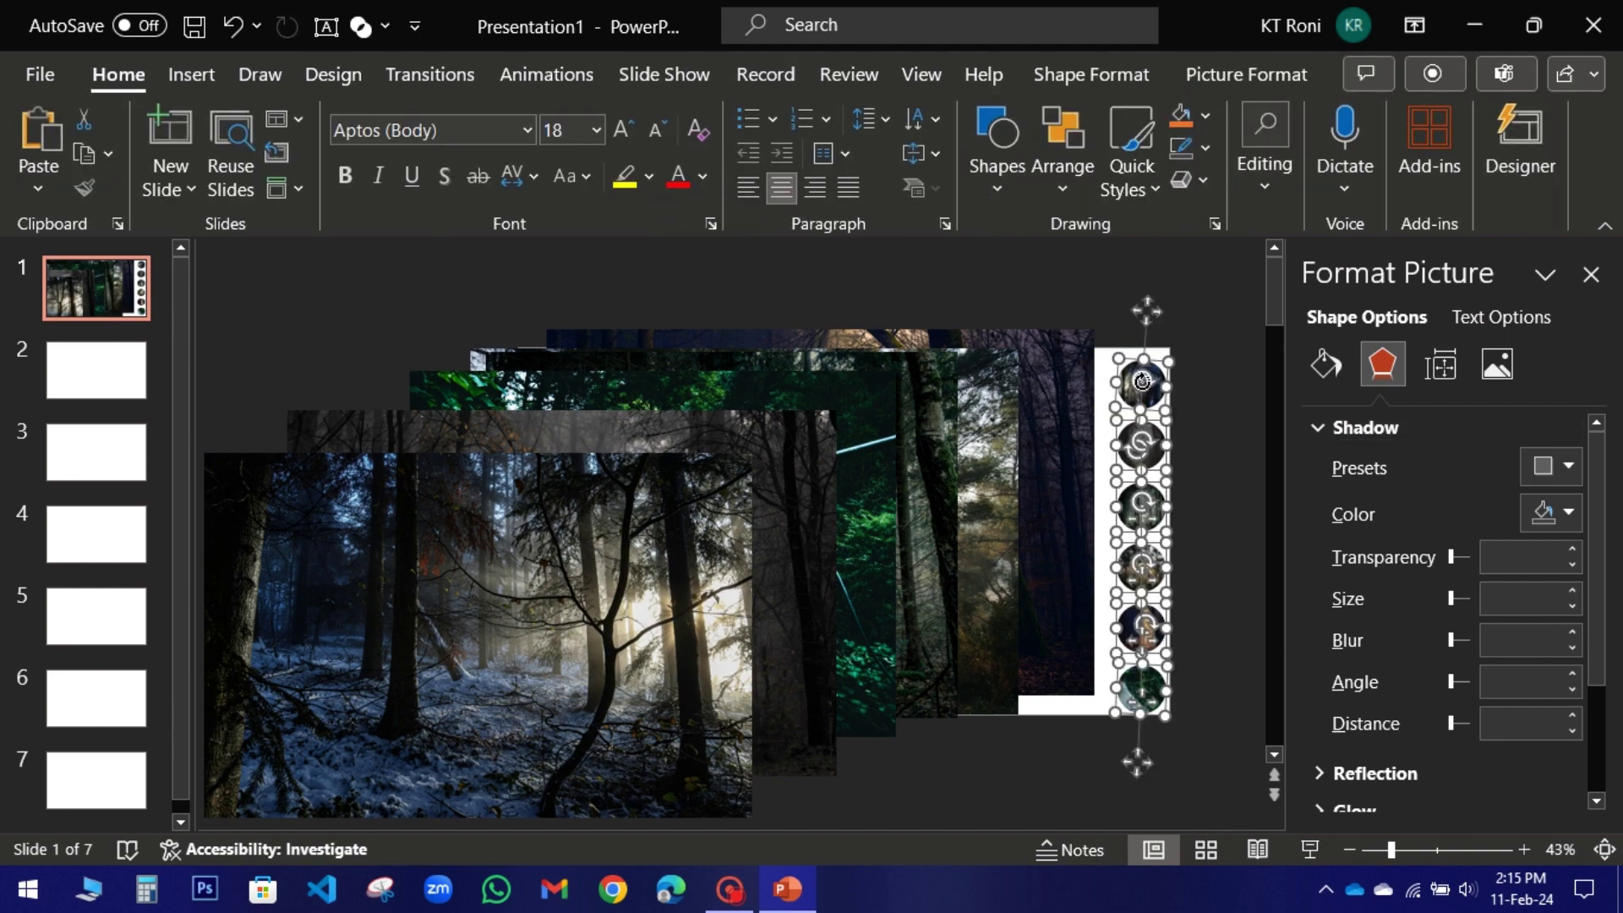
# Copy the six-circle group and switch to slide 2.
pyautogui.rightClick(1141, 380)
pyautogui.click(1165, 348)
pyautogui.click(95, 369)
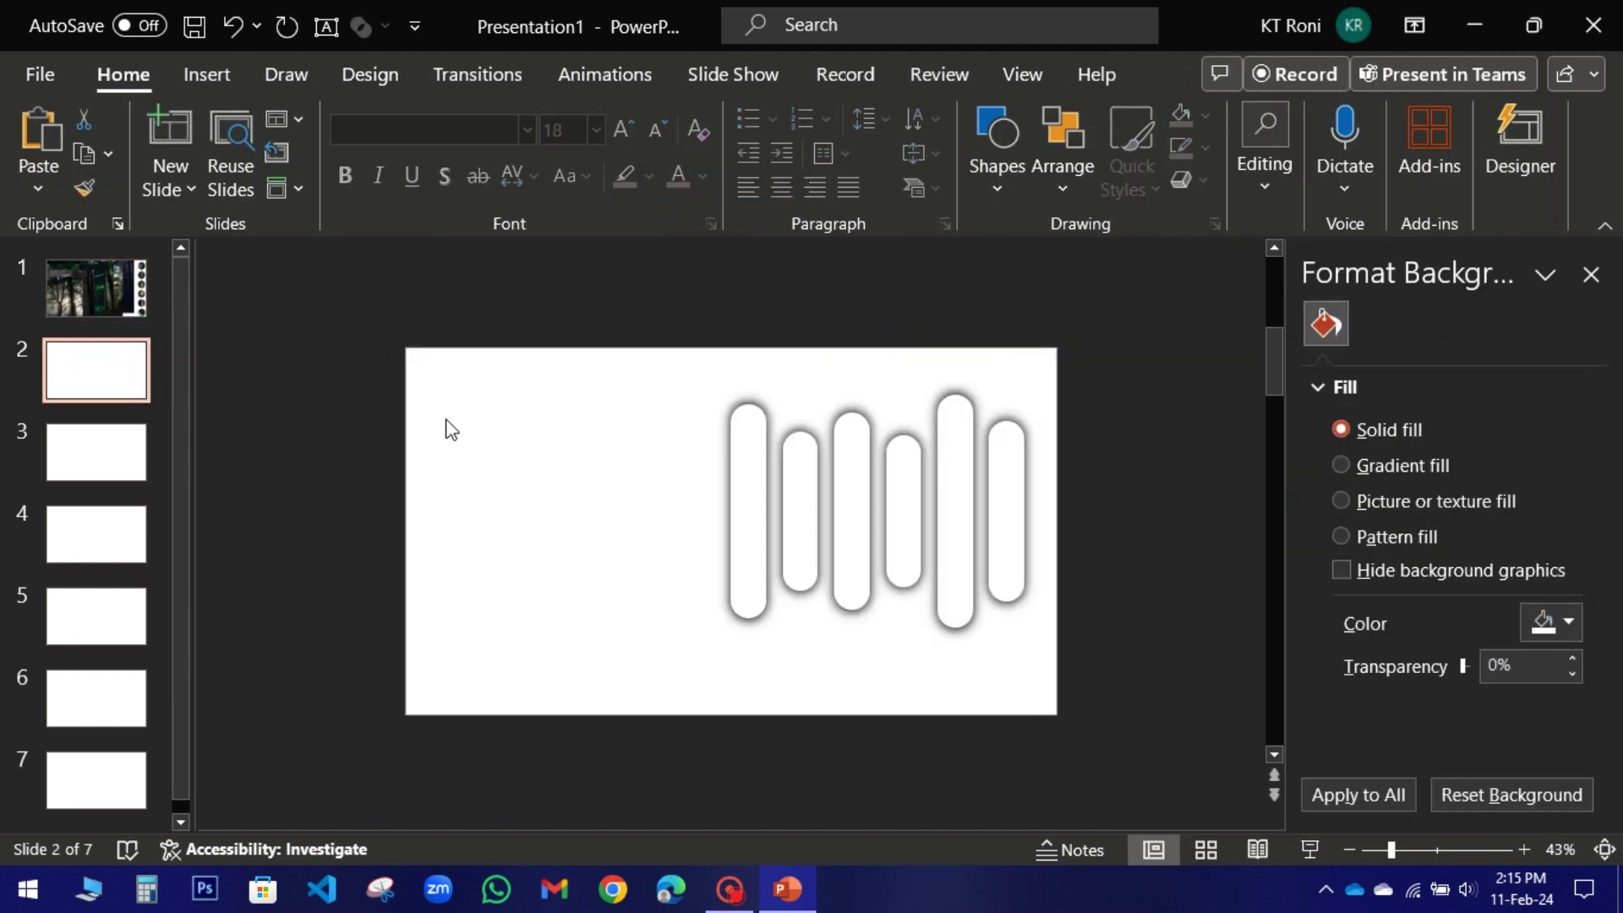
# Paste the circle column onto slide 2 and position it along the left edge.
pyautogui.rightClick(446, 420)
pyautogui.click(519, 520)
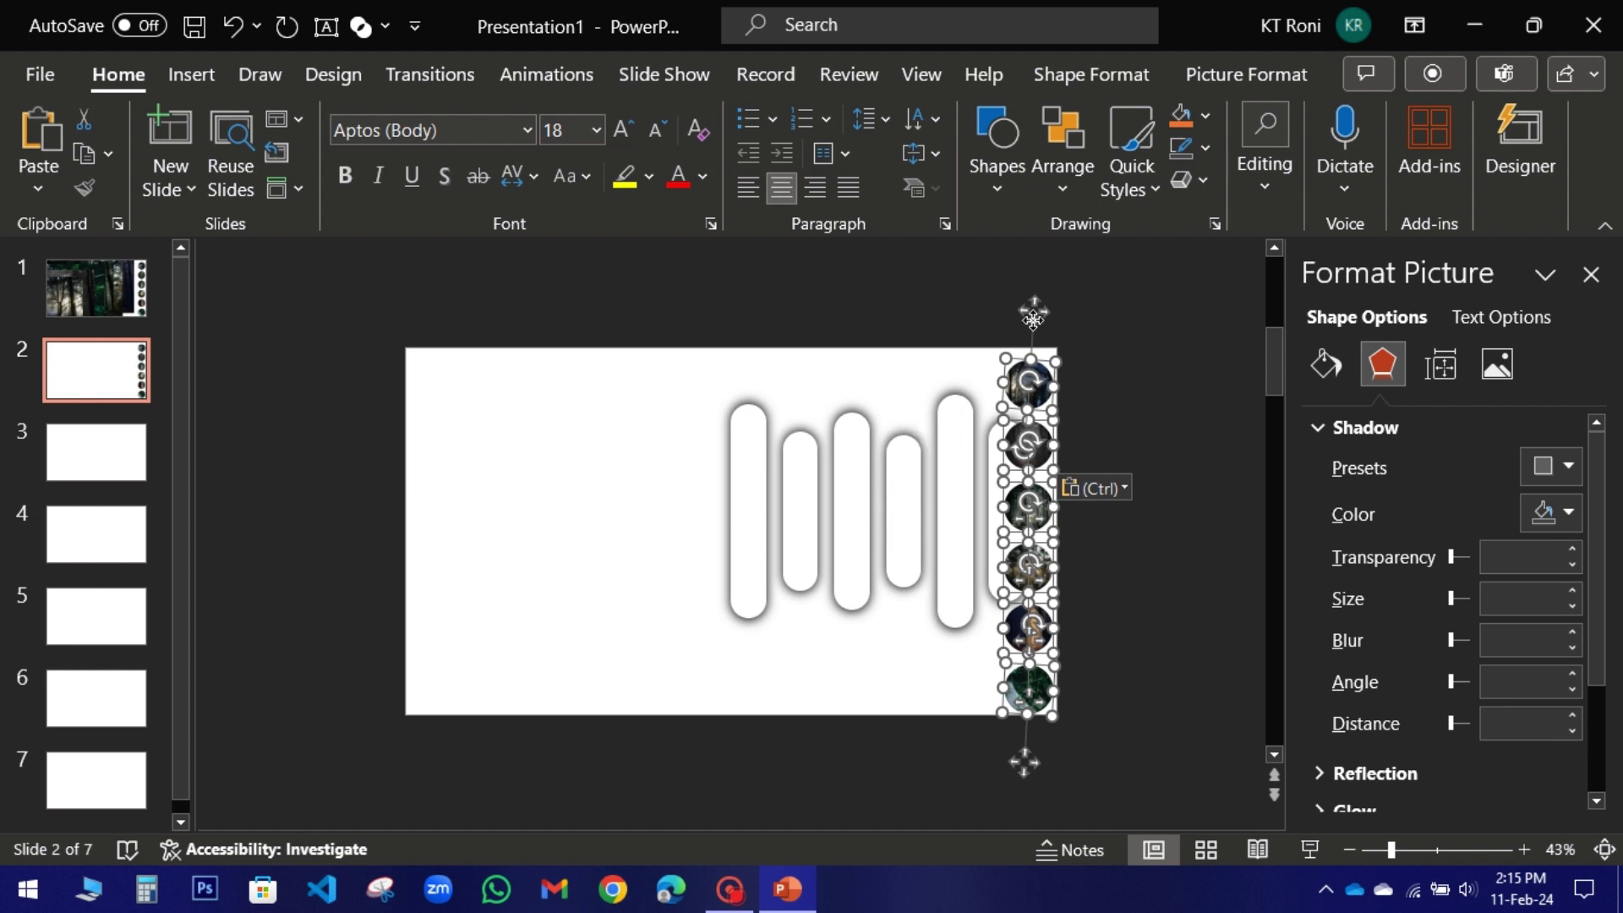
pyautogui.moveTo(1033, 317); pyautogui.dragTo(444, 307)
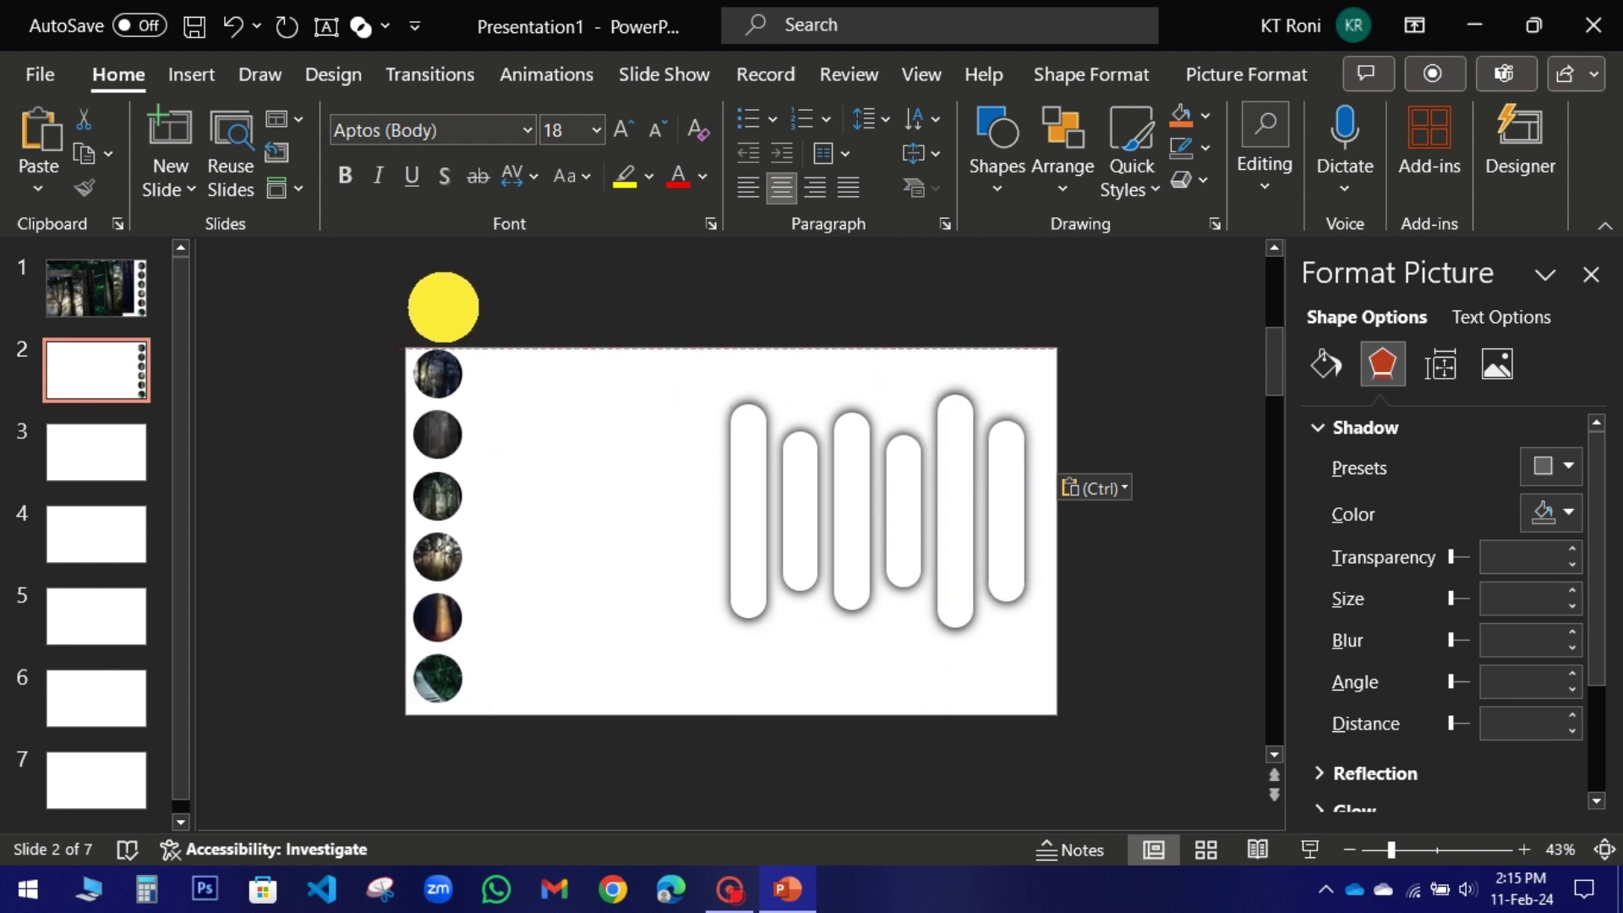
pyautogui.moveTo(443, 307)
pyautogui.mouseDown()
pyautogui.moveTo(463, 306)
pyautogui.moveTo(561, 812)
pyautogui.mouseUp()
pyautogui.rightClick(460, 366)
pyautogui.press('Escape')
# Paste the same circle column onto slides 3 through 7, then return to slide 2.
pyautogui.click(91, 428)
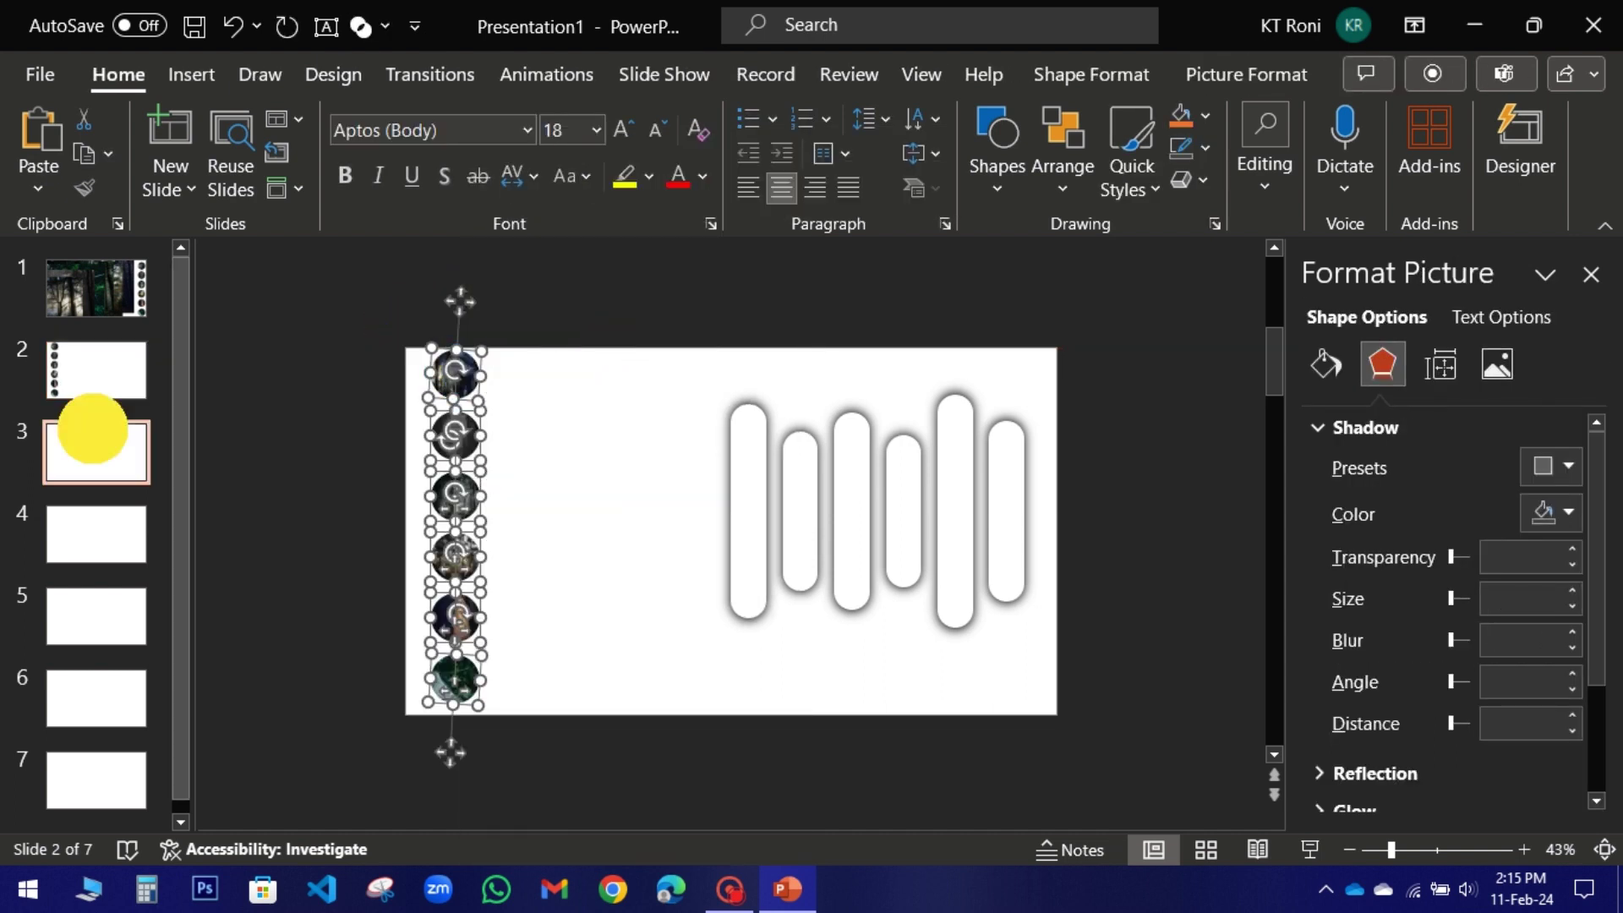
pyautogui.rightClick(422, 378)
pyautogui.click(488, 486)
pyautogui.click(68, 535)
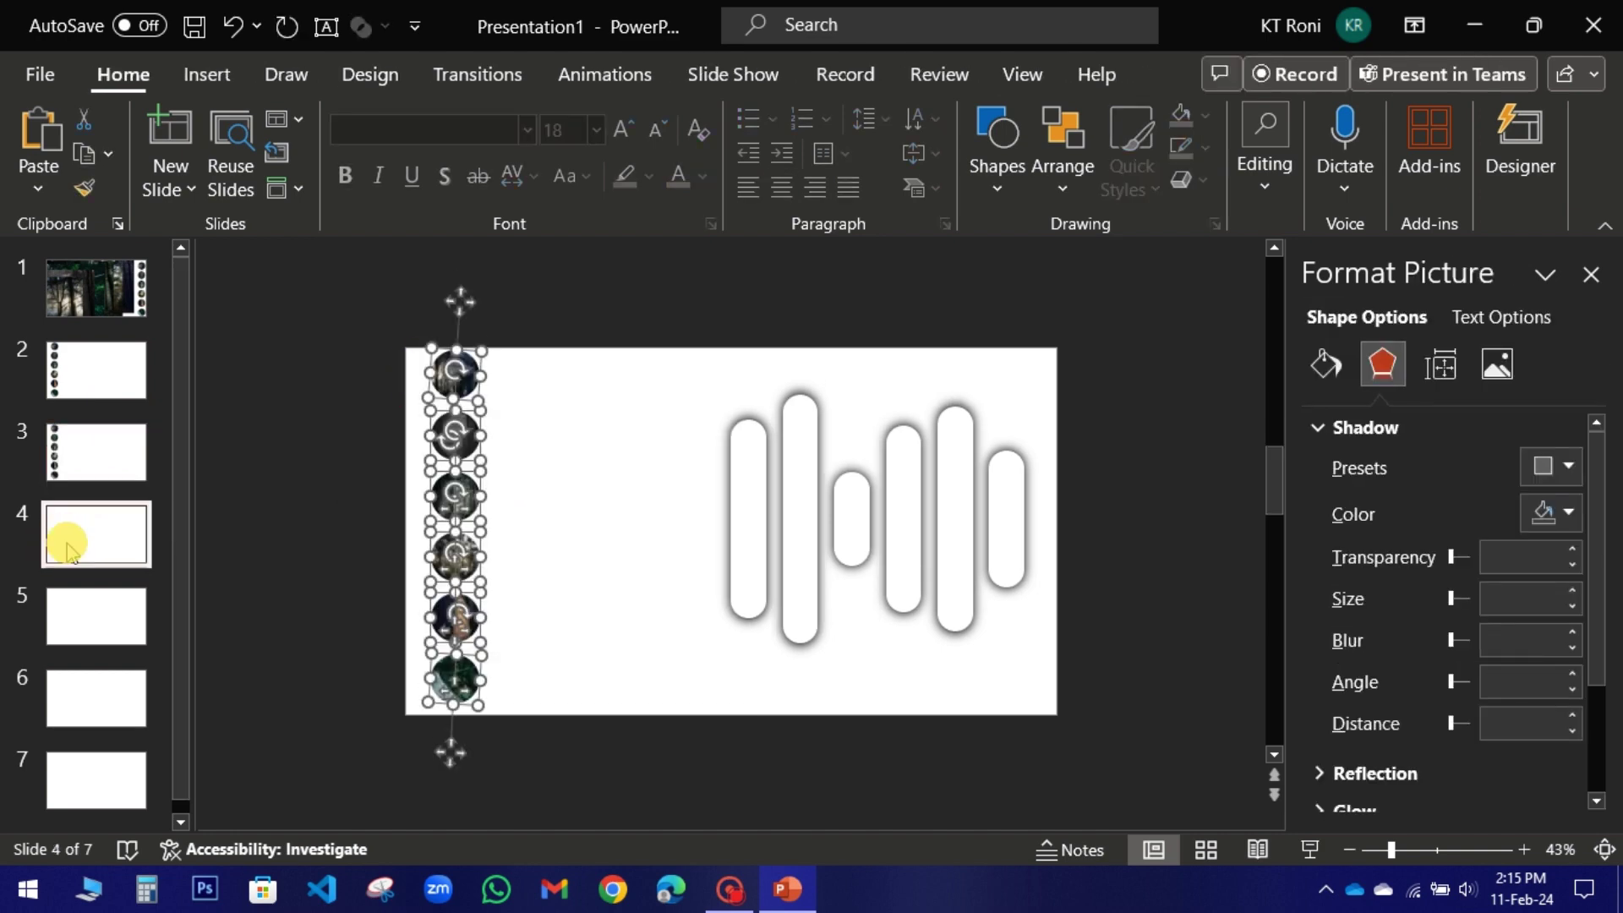
pyautogui.hotkey('ctrl', 'v')
pyautogui.click(95, 615)
pyautogui.hotkey('ctrl', 'v')
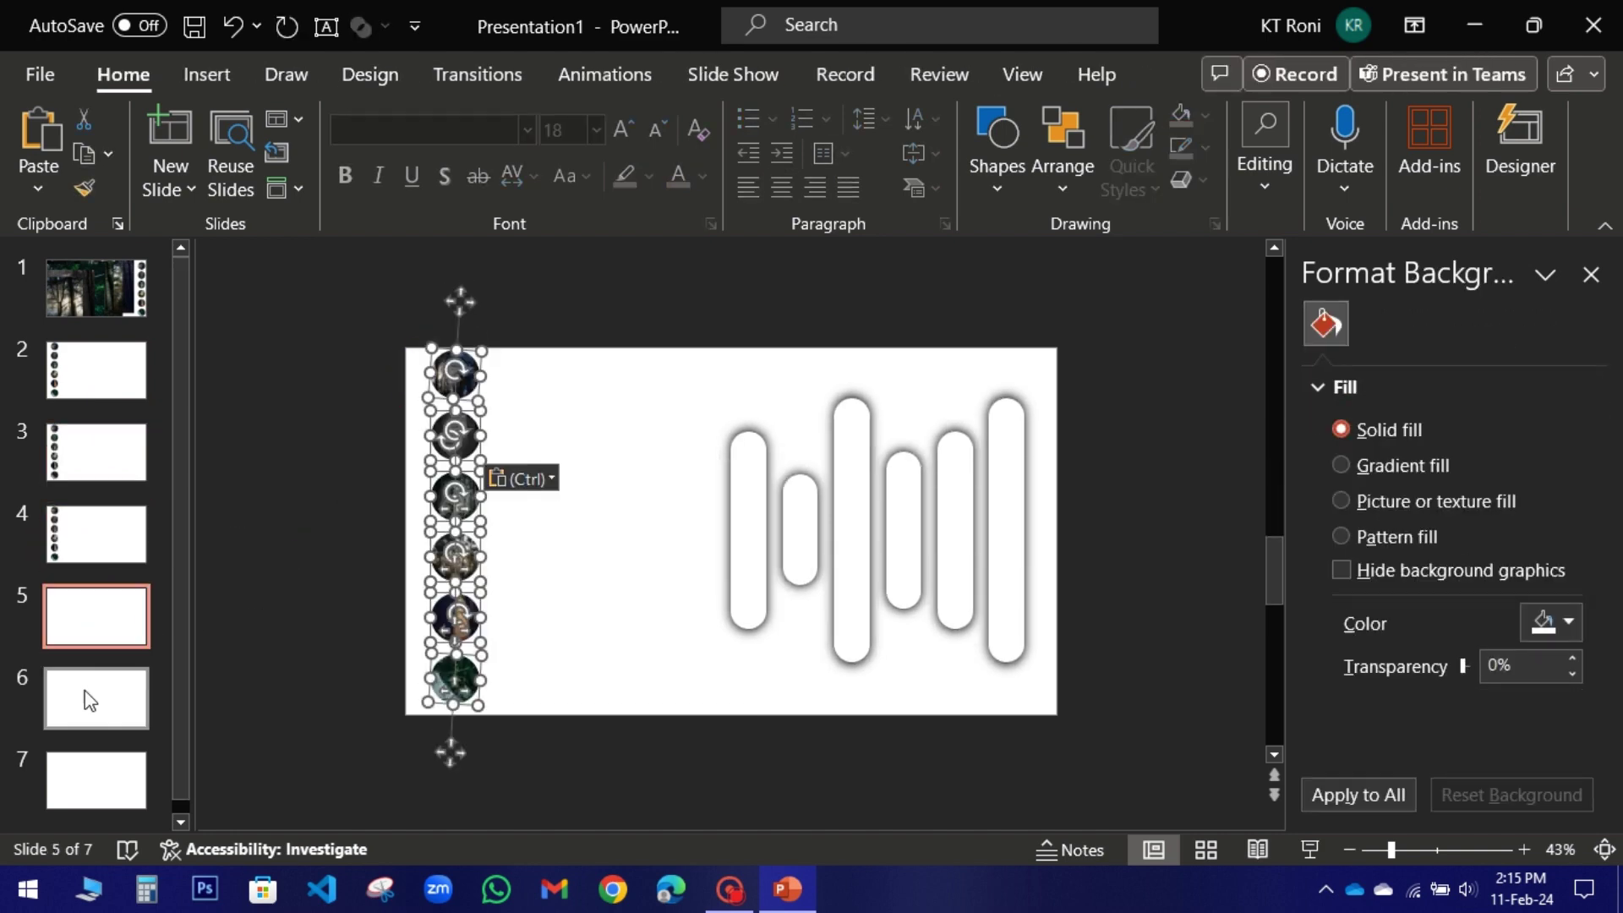
pyautogui.click(66, 769)
pyautogui.hotkey('ctrl', 'v')
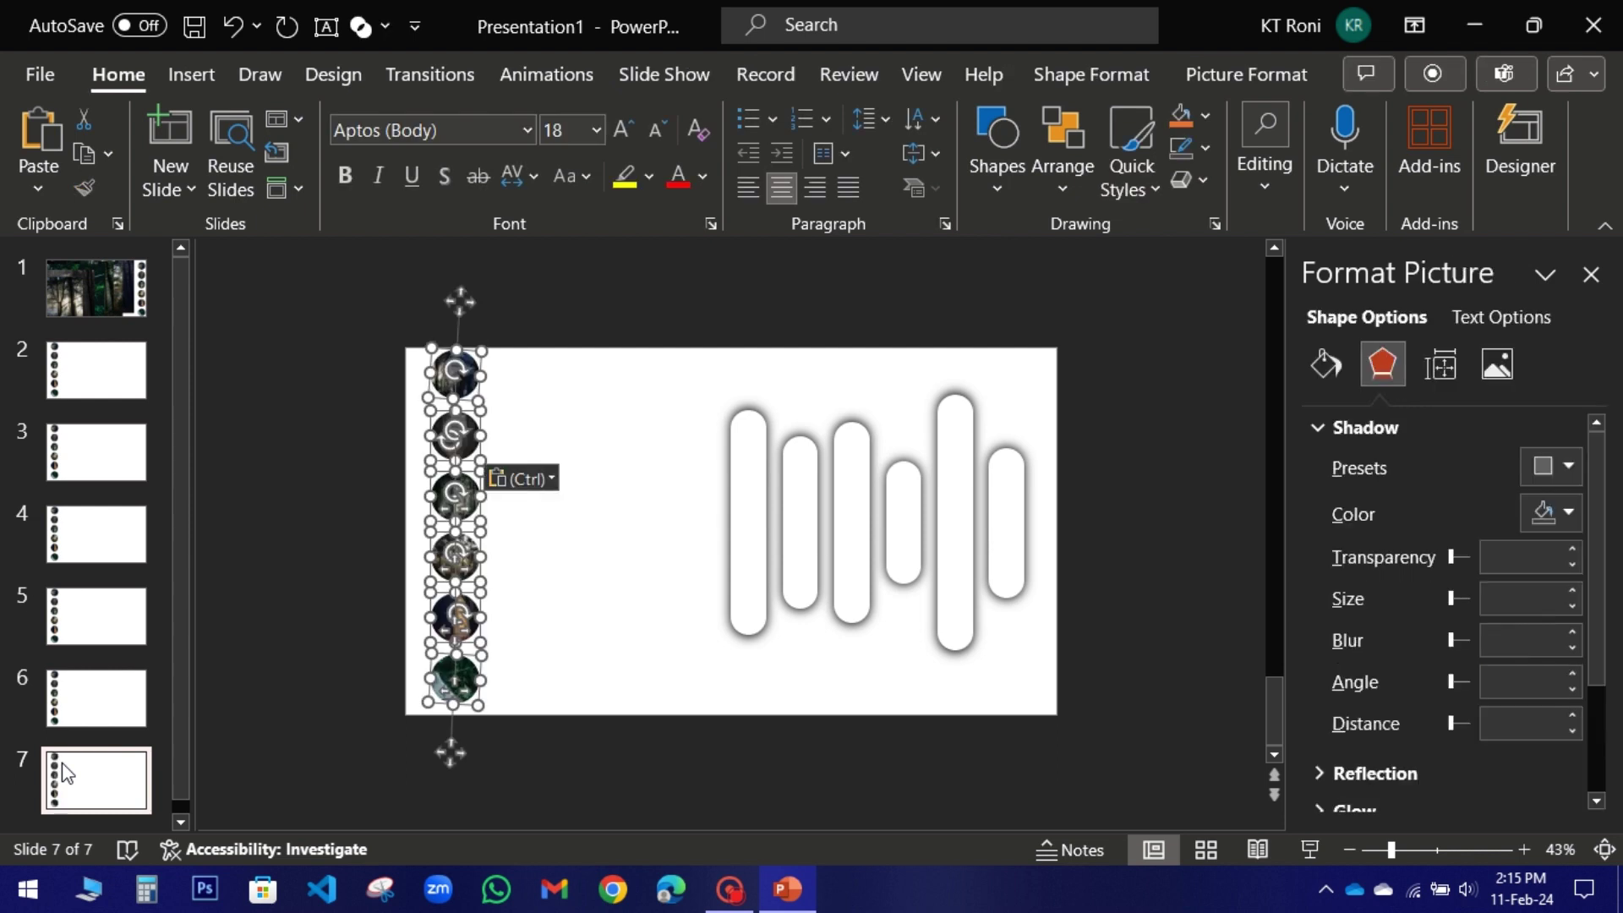
pyautogui.click(612, 460)
pyautogui.click(105, 394)
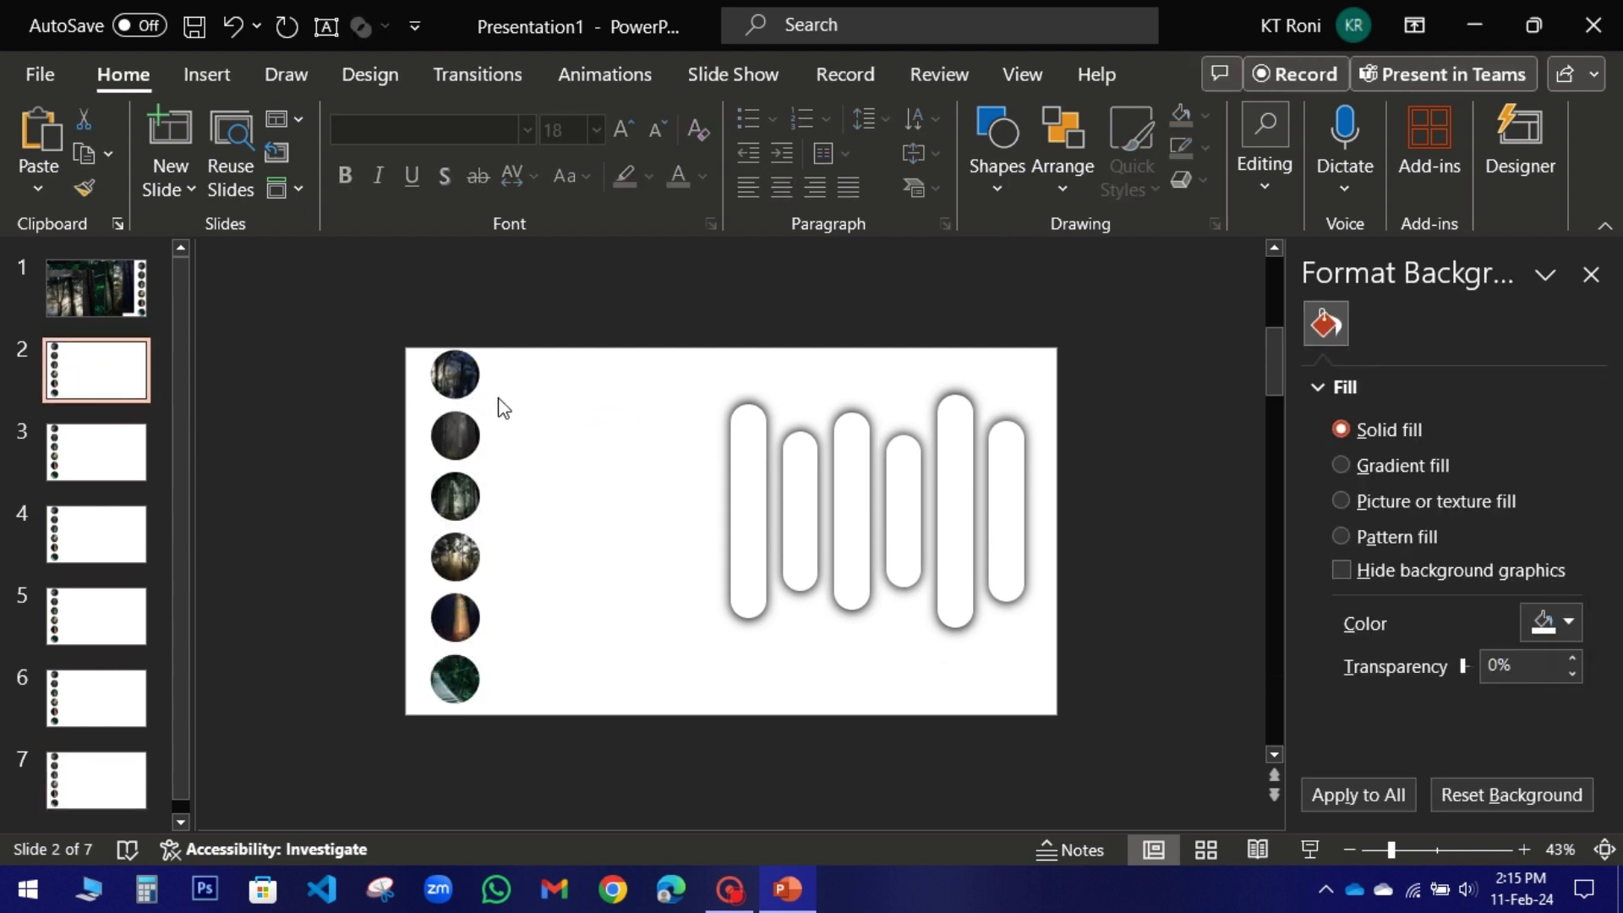
# Resize slide 2's top circle to 2 inches high and 2 inches wide.
pyautogui.click(455, 375)
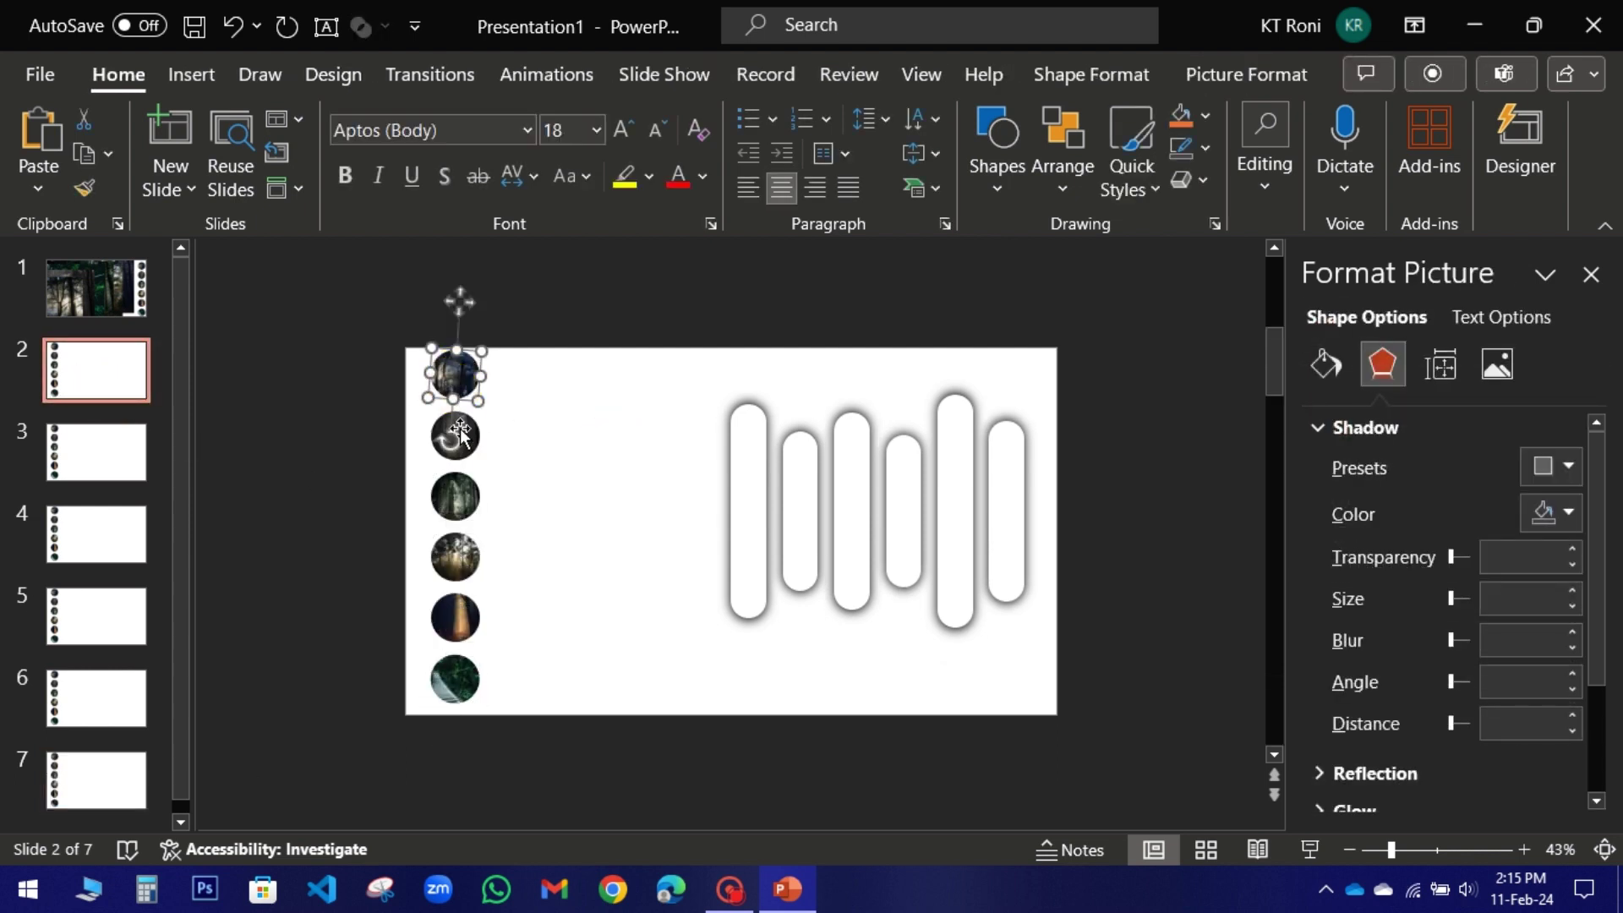
pyautogui.click(1438, 365)
pyautogui.doubleClick(1544, 464)
pyautogui.write('2')
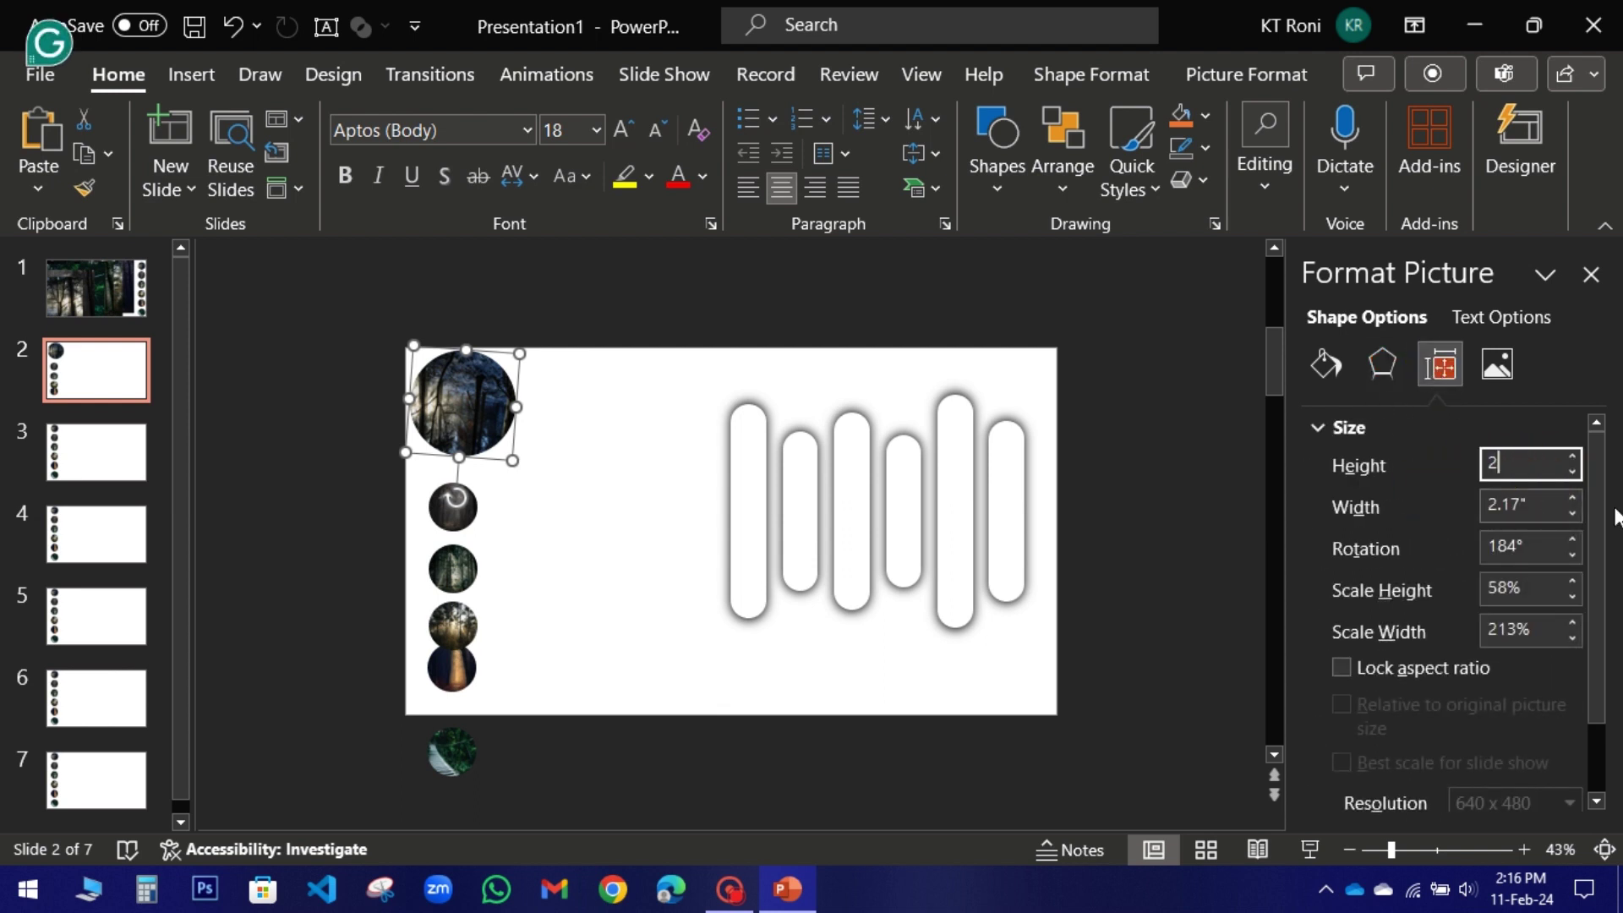
pyautogui.doubleClick(1489, 506)
pyautogui.write('2')
pyautogui.click(582, 399)
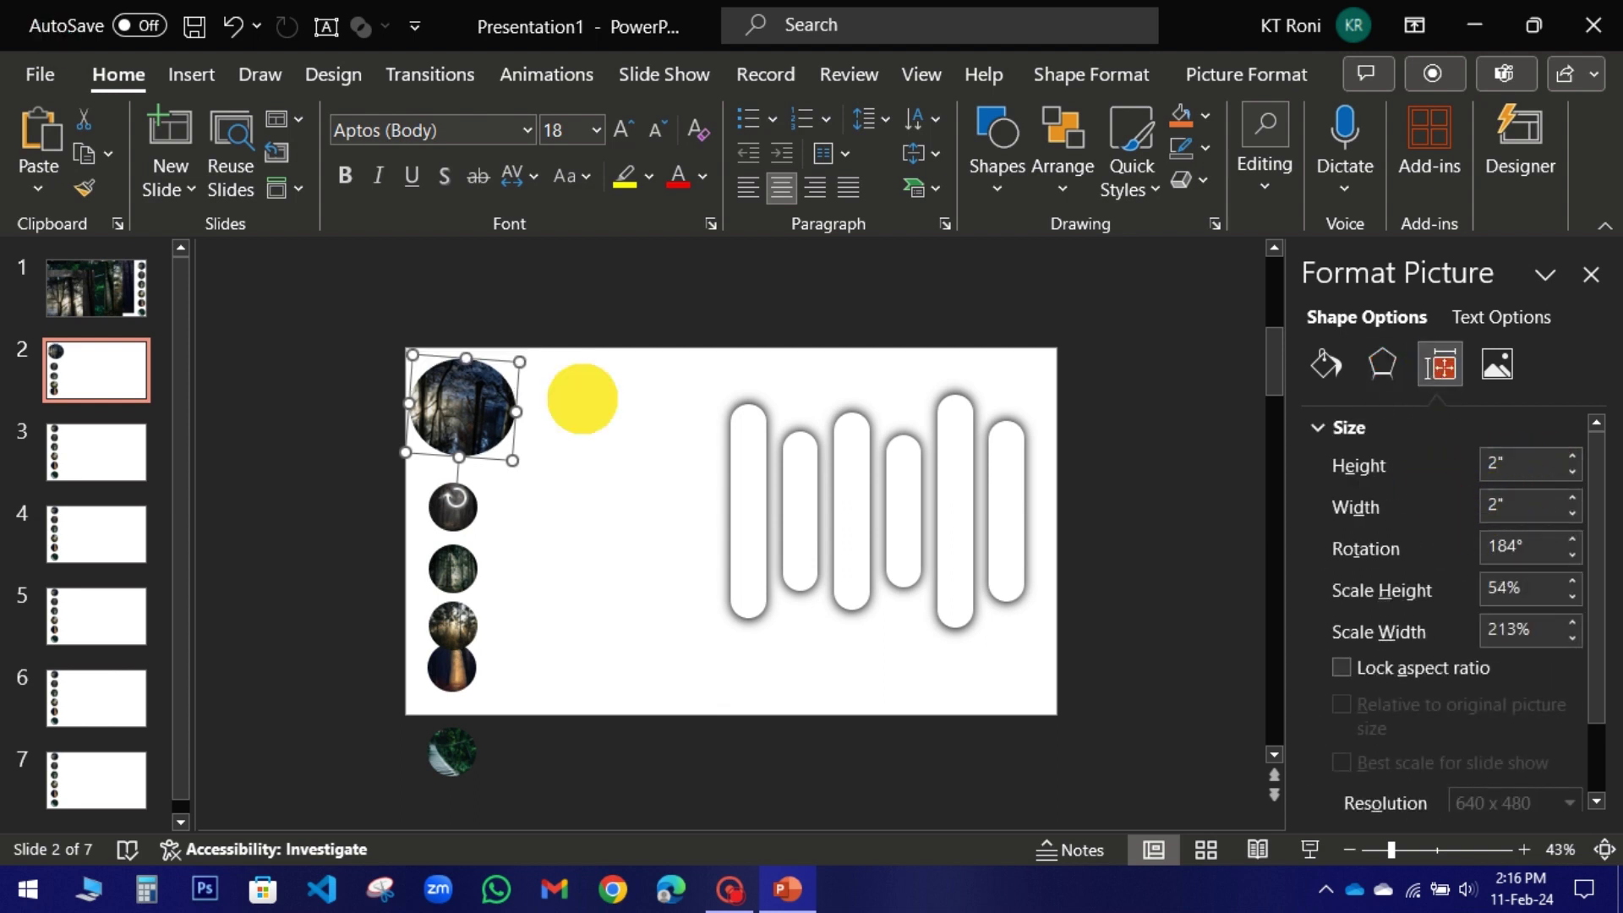
# Centre-align slide 2's circles and distribute them vertically.
pyautogui.moveTo(364, 332); pyautogui.dragTo(600, 782)
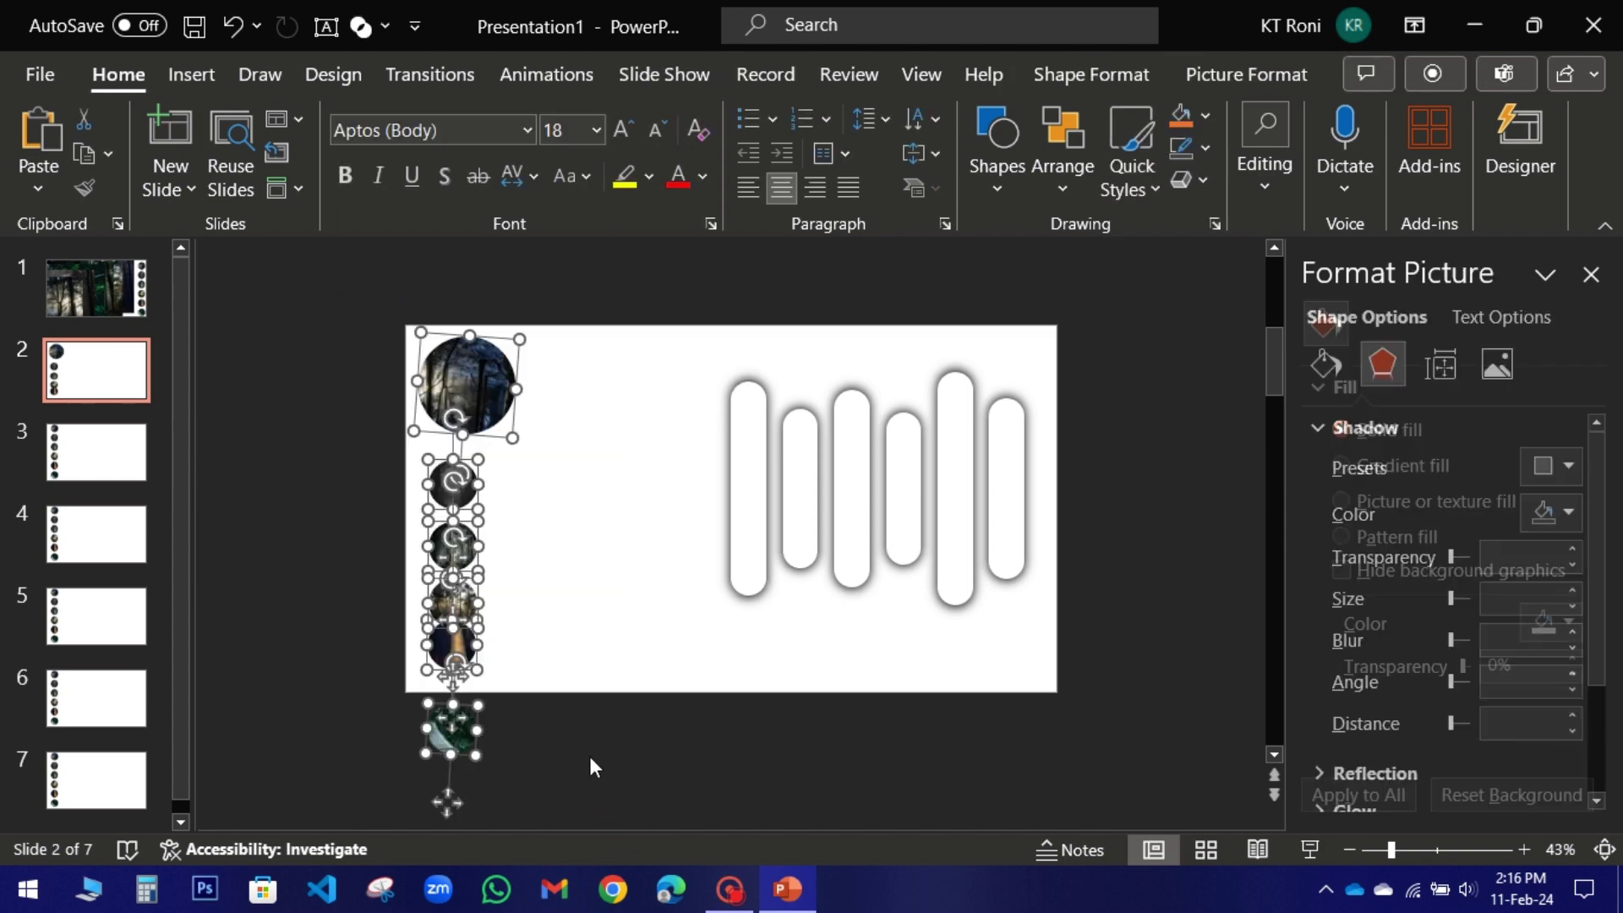
pyautogui.click(1302, 77)
pyautogui.click(1307, 135)
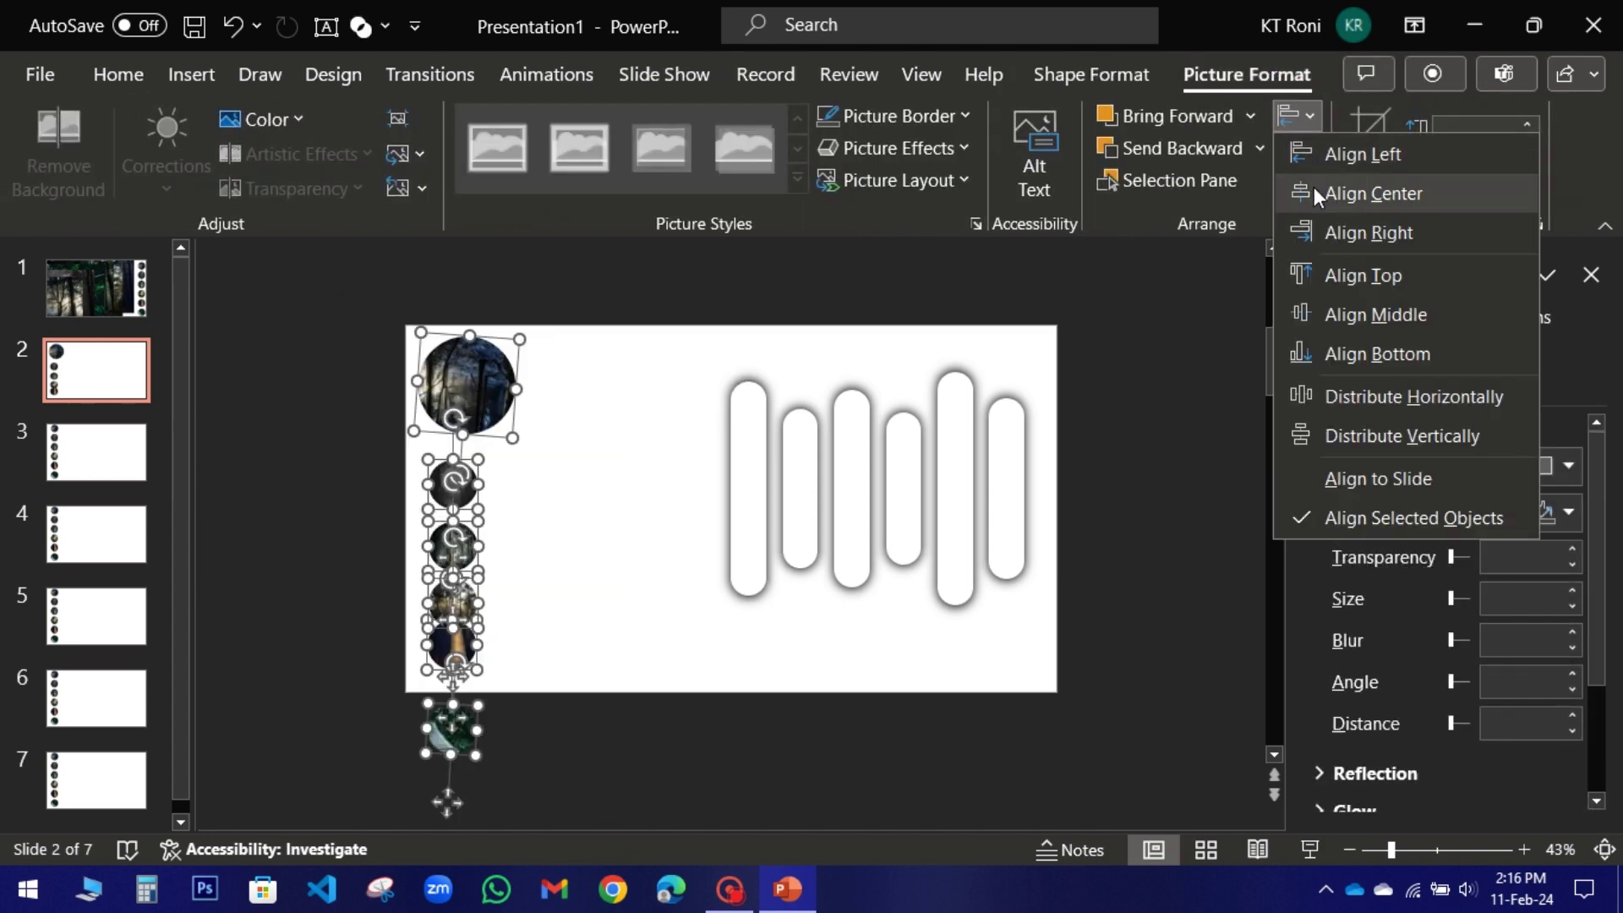
pyautogui.click(1314, 186)
pyautogui.click(1307, 117)
pyautogui.click(1374, 432)
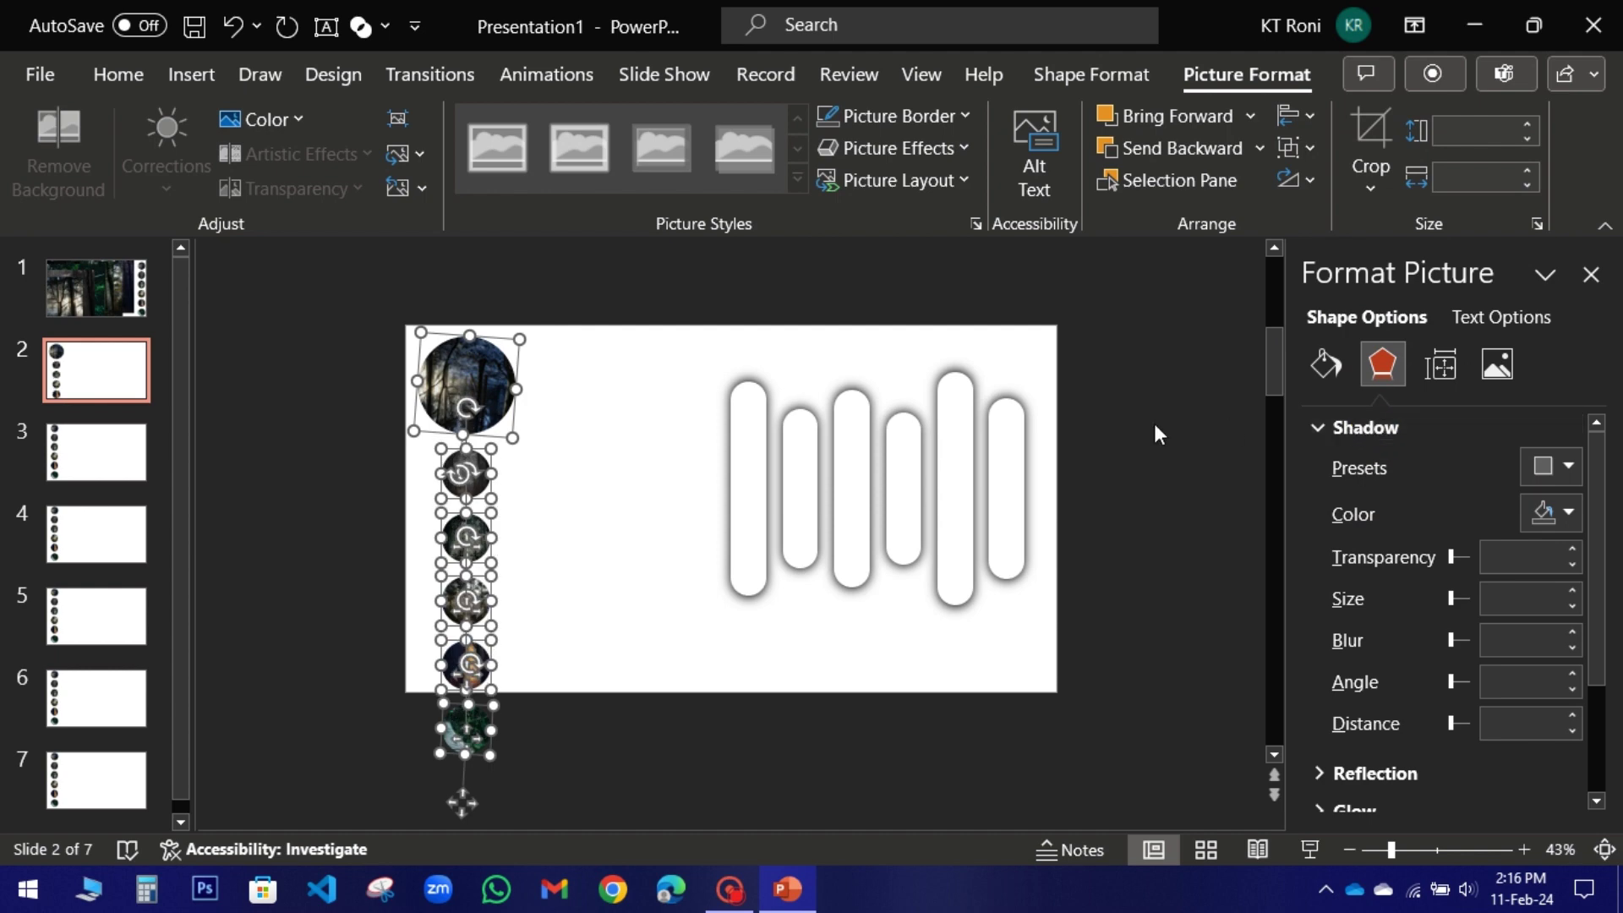
pyautogui.click(561, 355)
# Enlarge the second circle on slide 3 to 2 inches.
pyautogui.scroll(-2, 592, 524)
pyautogui.click(454, 435)
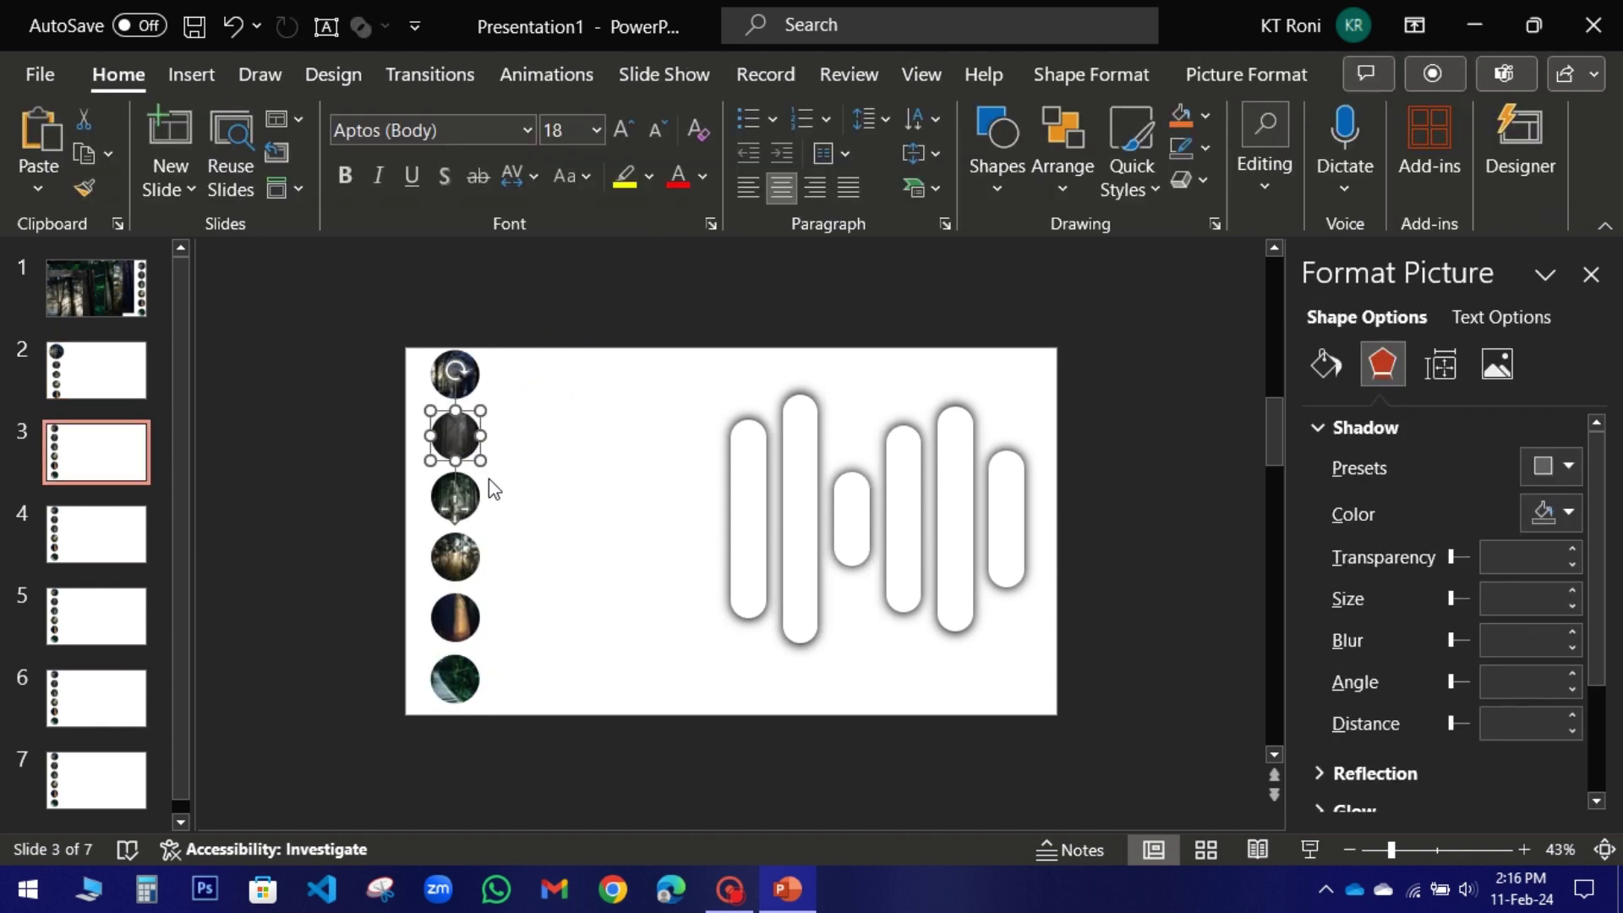
pyautogui.click(1440, 365)
pyautogui.press('Tab')
pyautogui.write('2')
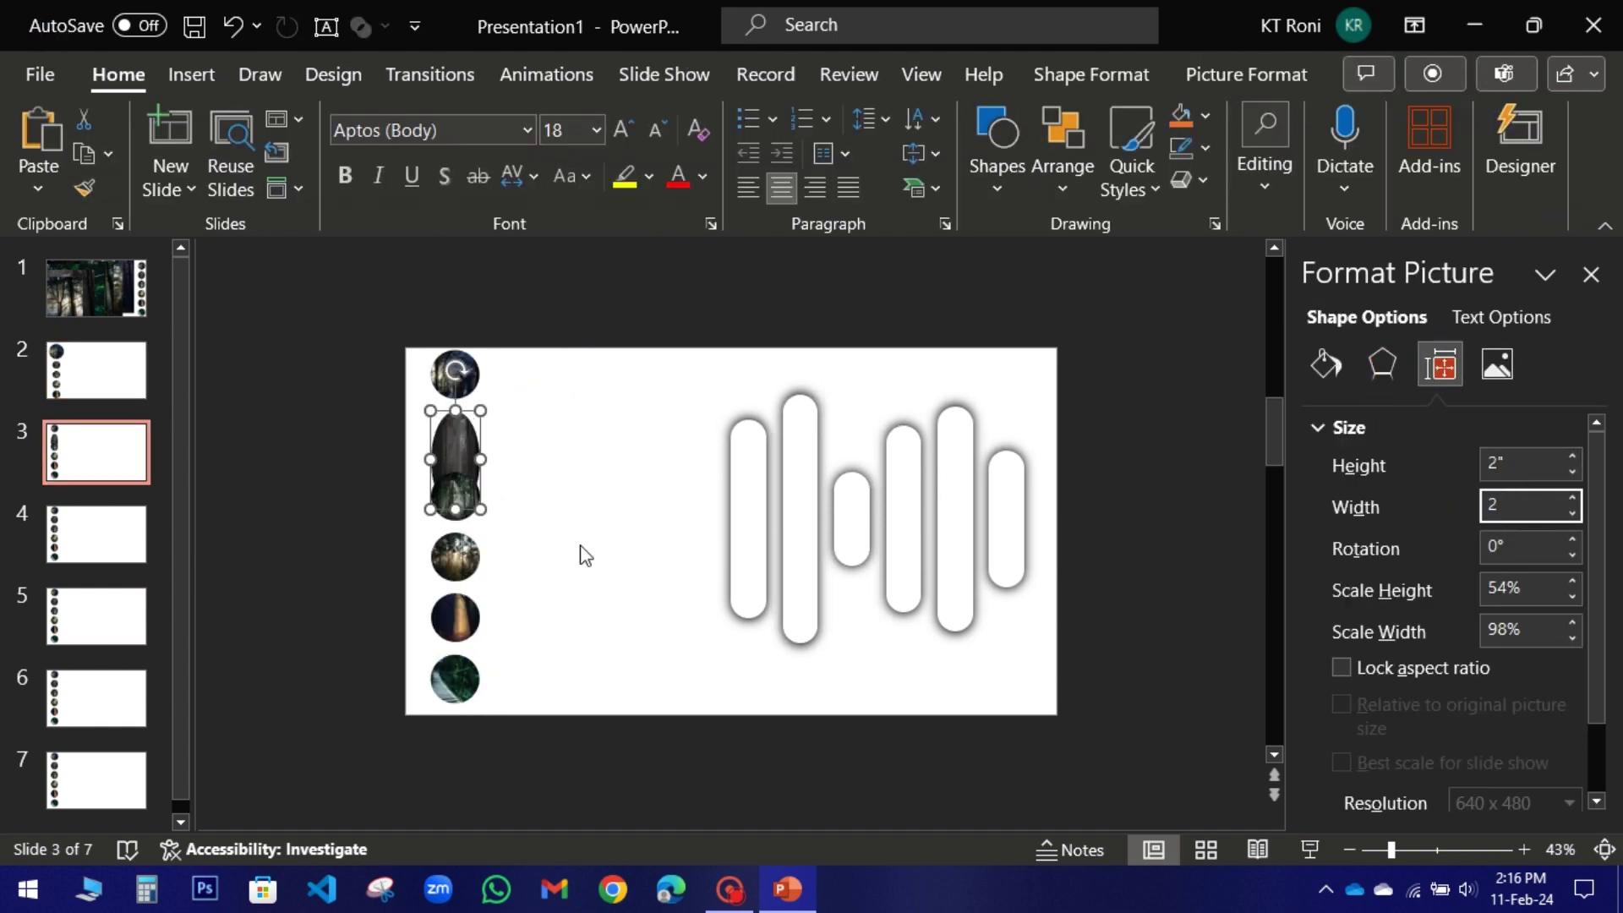
pyautogui.click(551, 502)
# Shift slide 3's lower circles down and distribute the column vertically.
pyautogui.moveTo(455, 689); pyautogui.dragTo(453, 765)
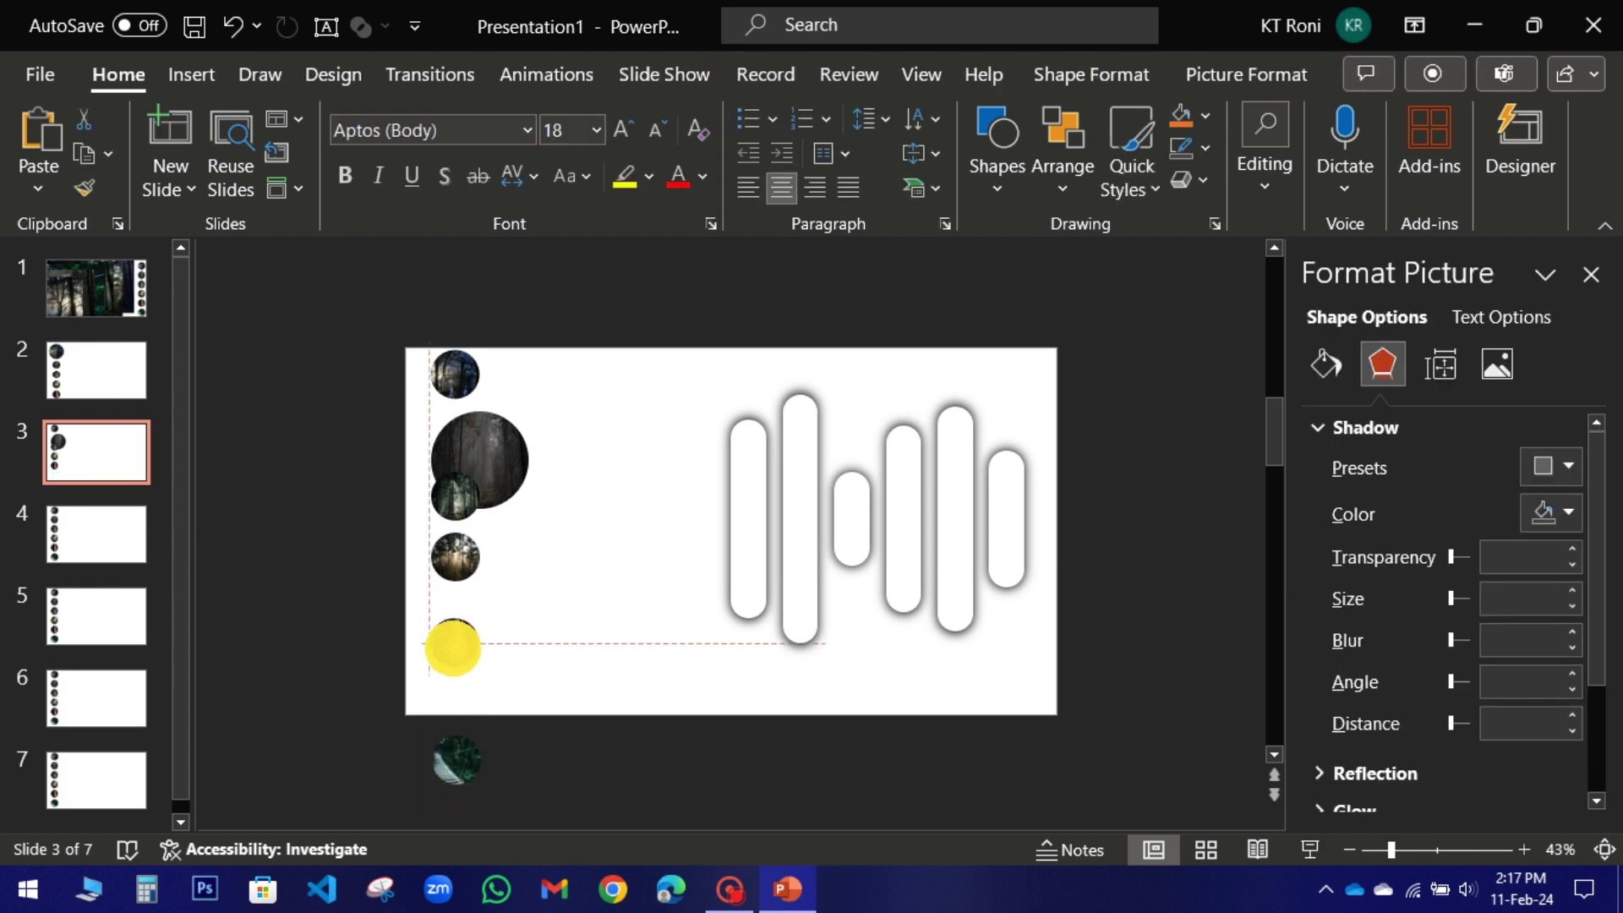
pyautogui.moveTo(453, 645)
pyautogui.mouseDown()
pyautogui.moveTo(465, 470)
pyautogui.moveTo(453, 665)
pyautogui.mouseUp()
pyautogui.moveTo(355, 308); pyautogui.dragTo(507, 807)
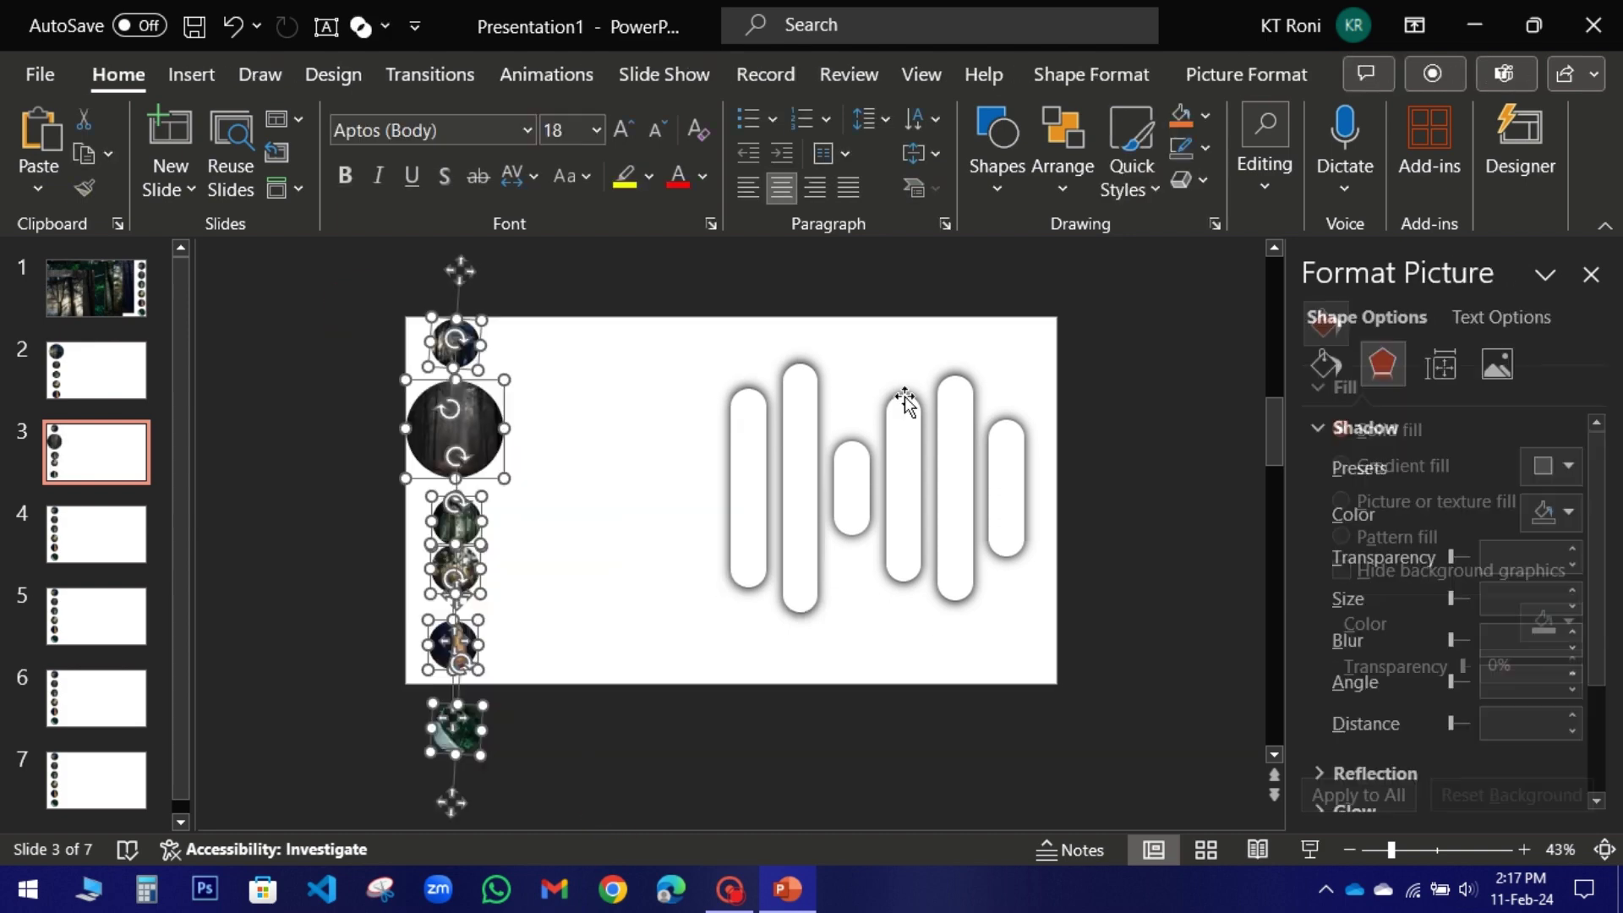
pyautogui.click(1248, 75)
pyautogui.click(1302, 115)
pyautogui.click(1386, 479)
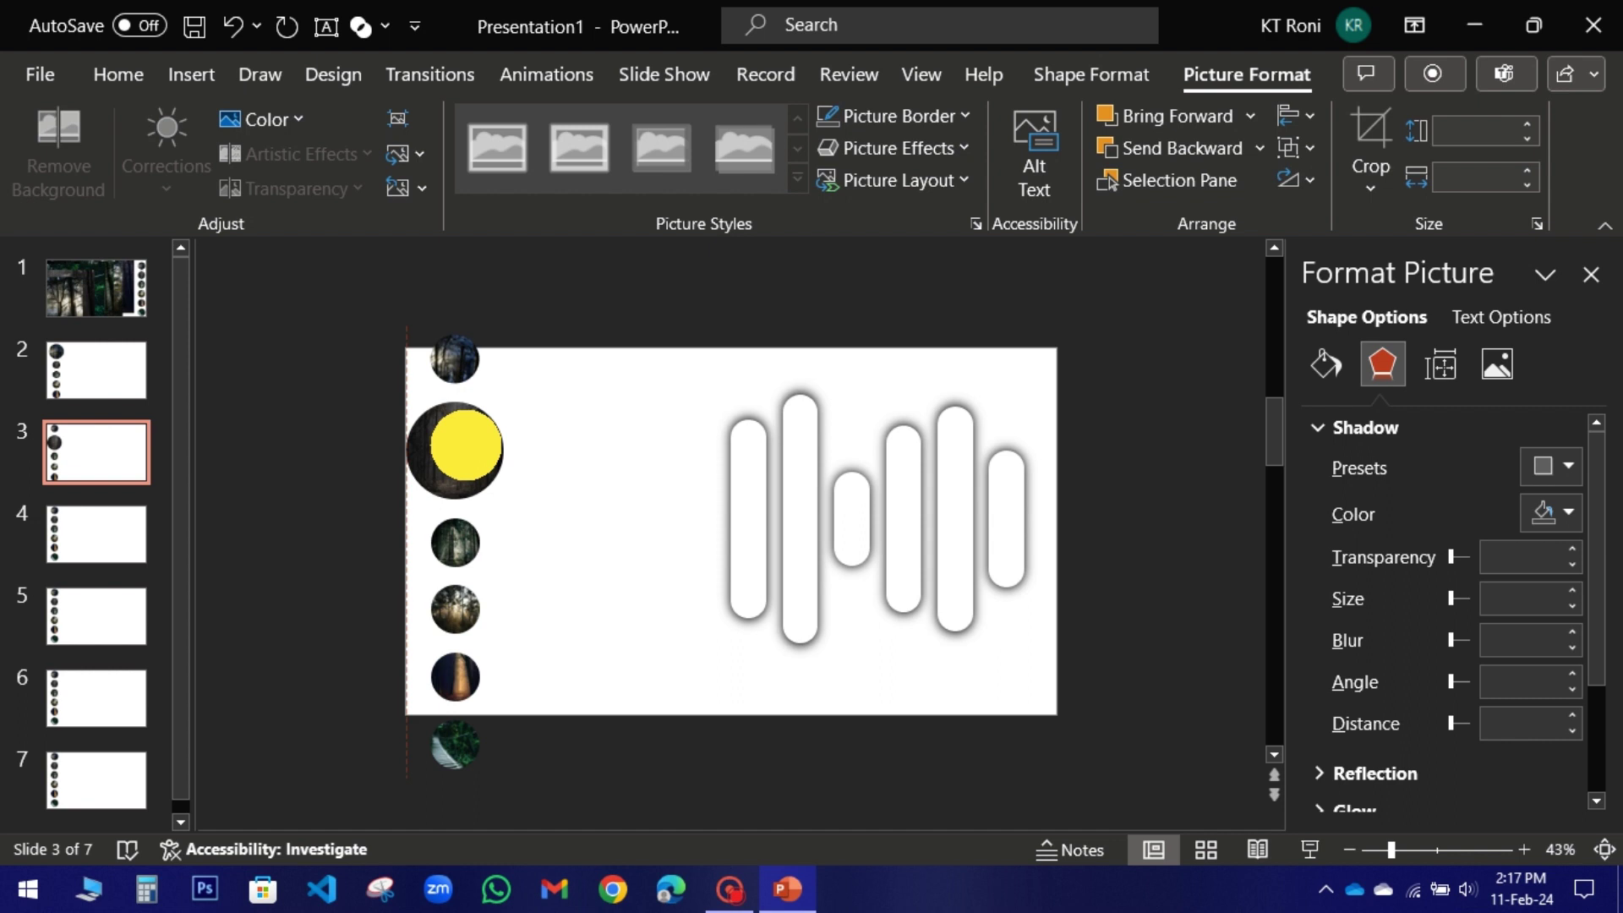
# On slide 4, resize the third circle to 2 by 2 inches.
pyautogui.click(506, 423)
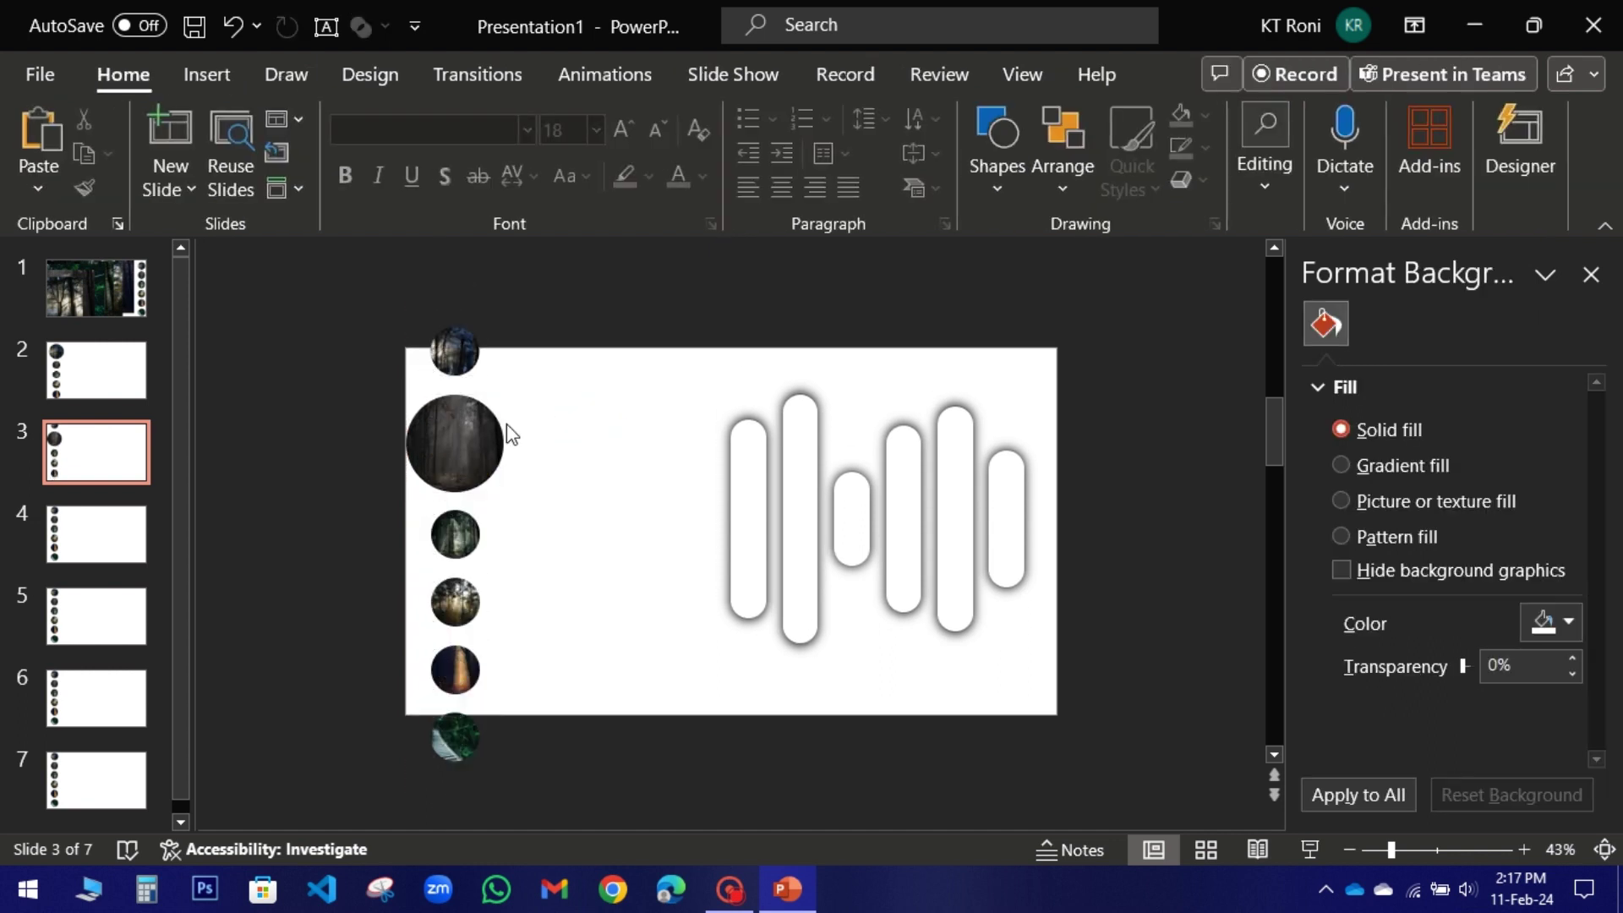
pyautogui.press('pagedown')
pyautogui.click(1442, 364)
pyautogui.click(1420, 459)
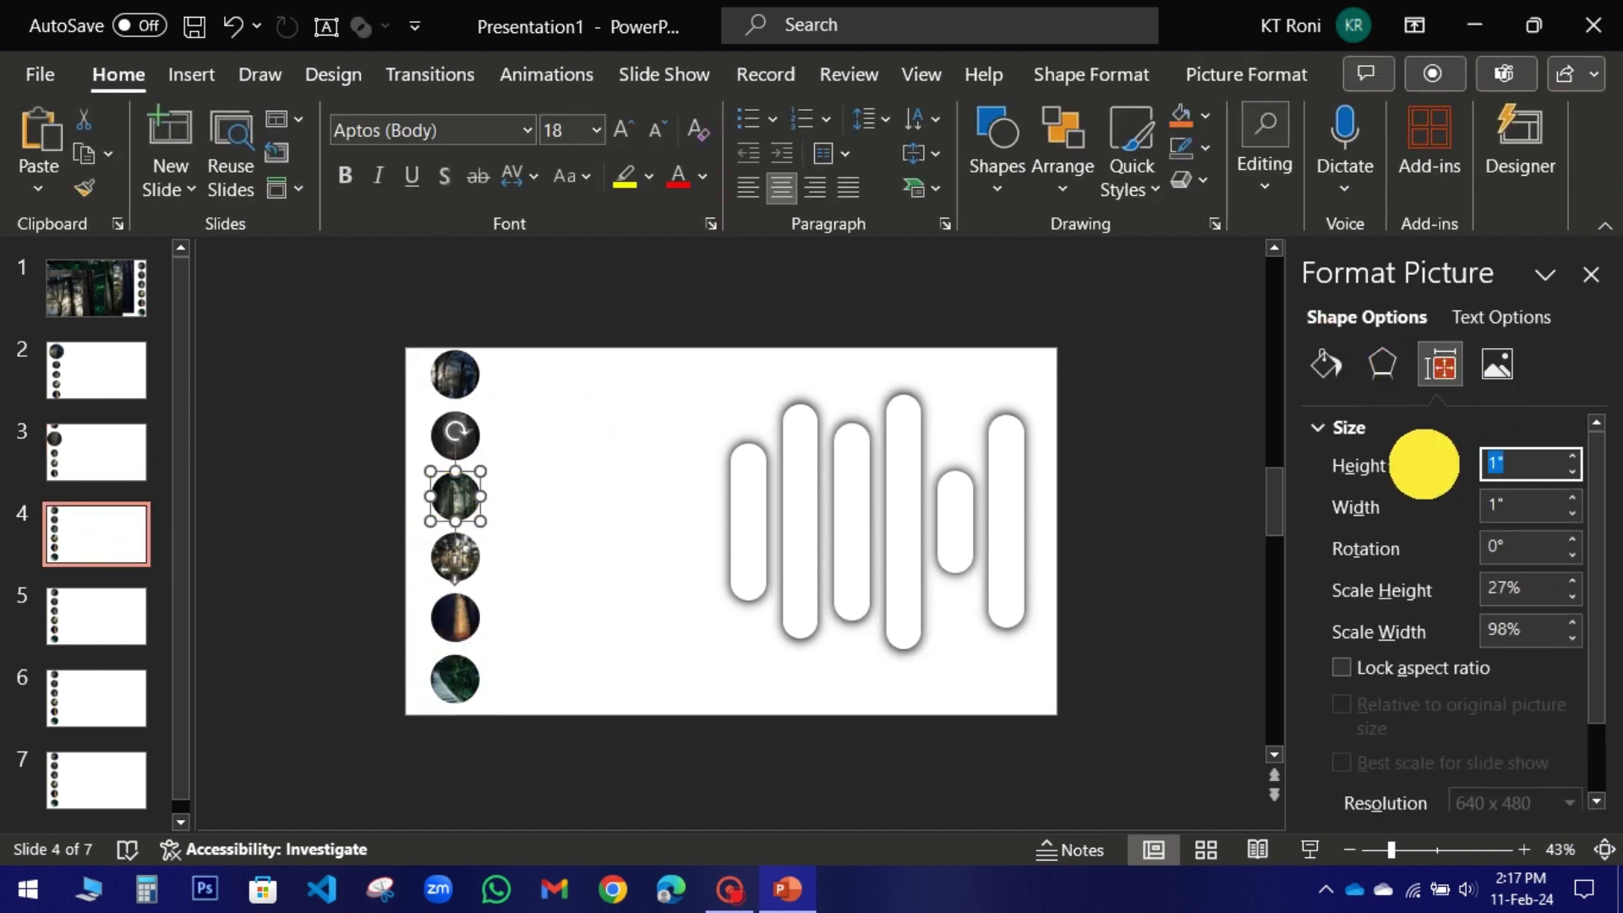
pyautogui.write('2')
pyautogui.press('Tab')
pyautogui.write('2')
pyautogui.click(548, 454)
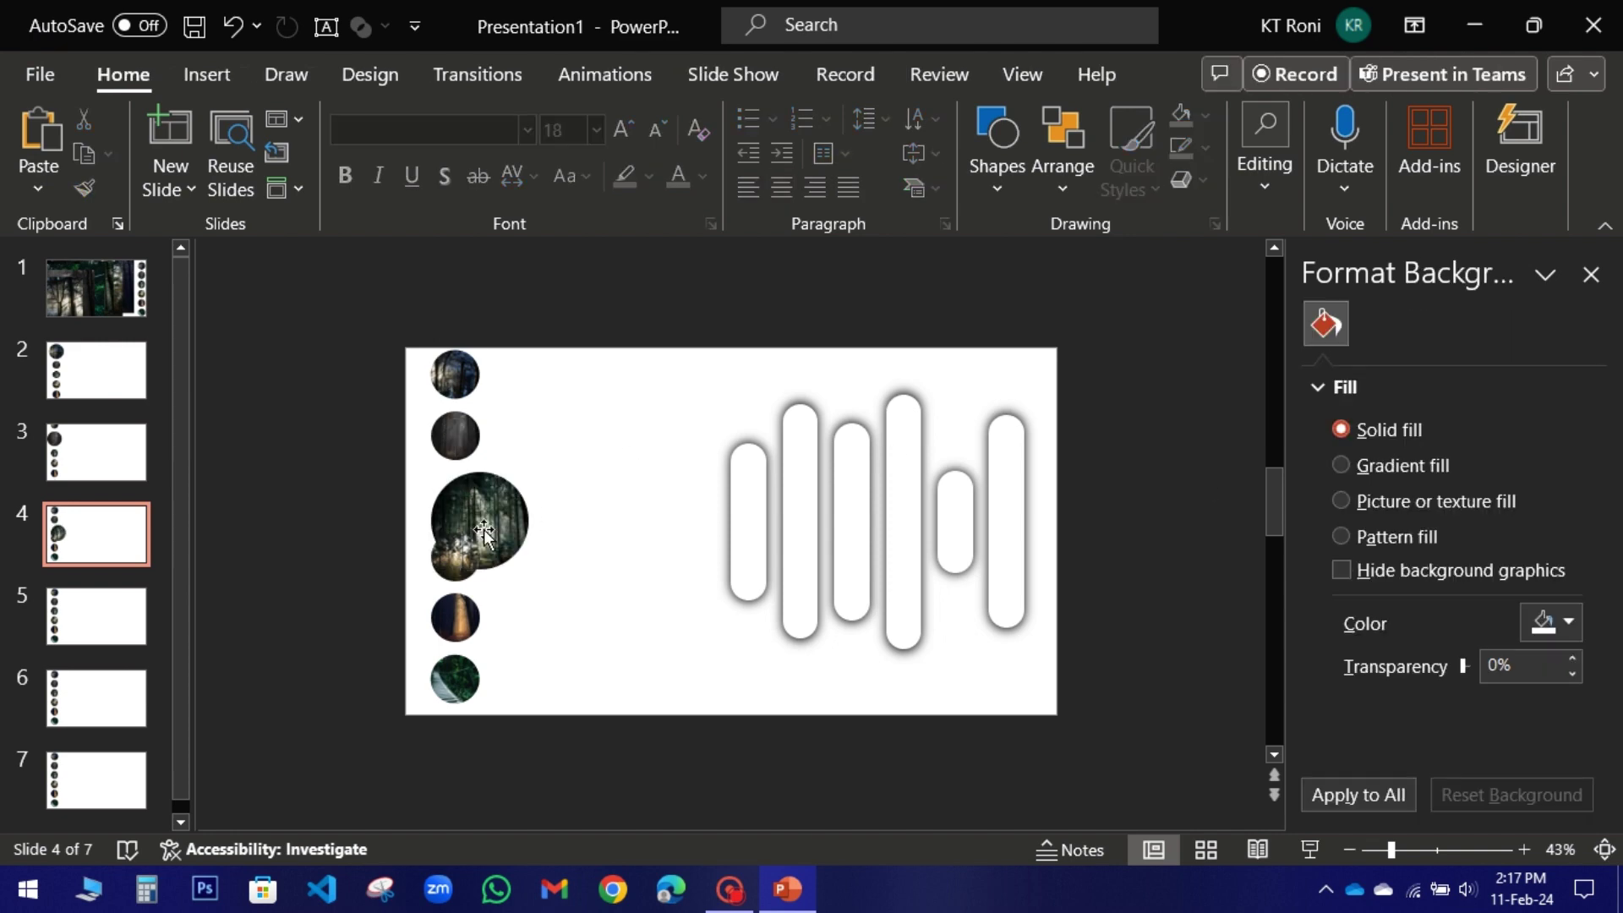
# Centre-align slide 4's six circles and distribute them vertically.
pyautogui.moveTo(455, 681); pyautogui.dragTo(471, 502)
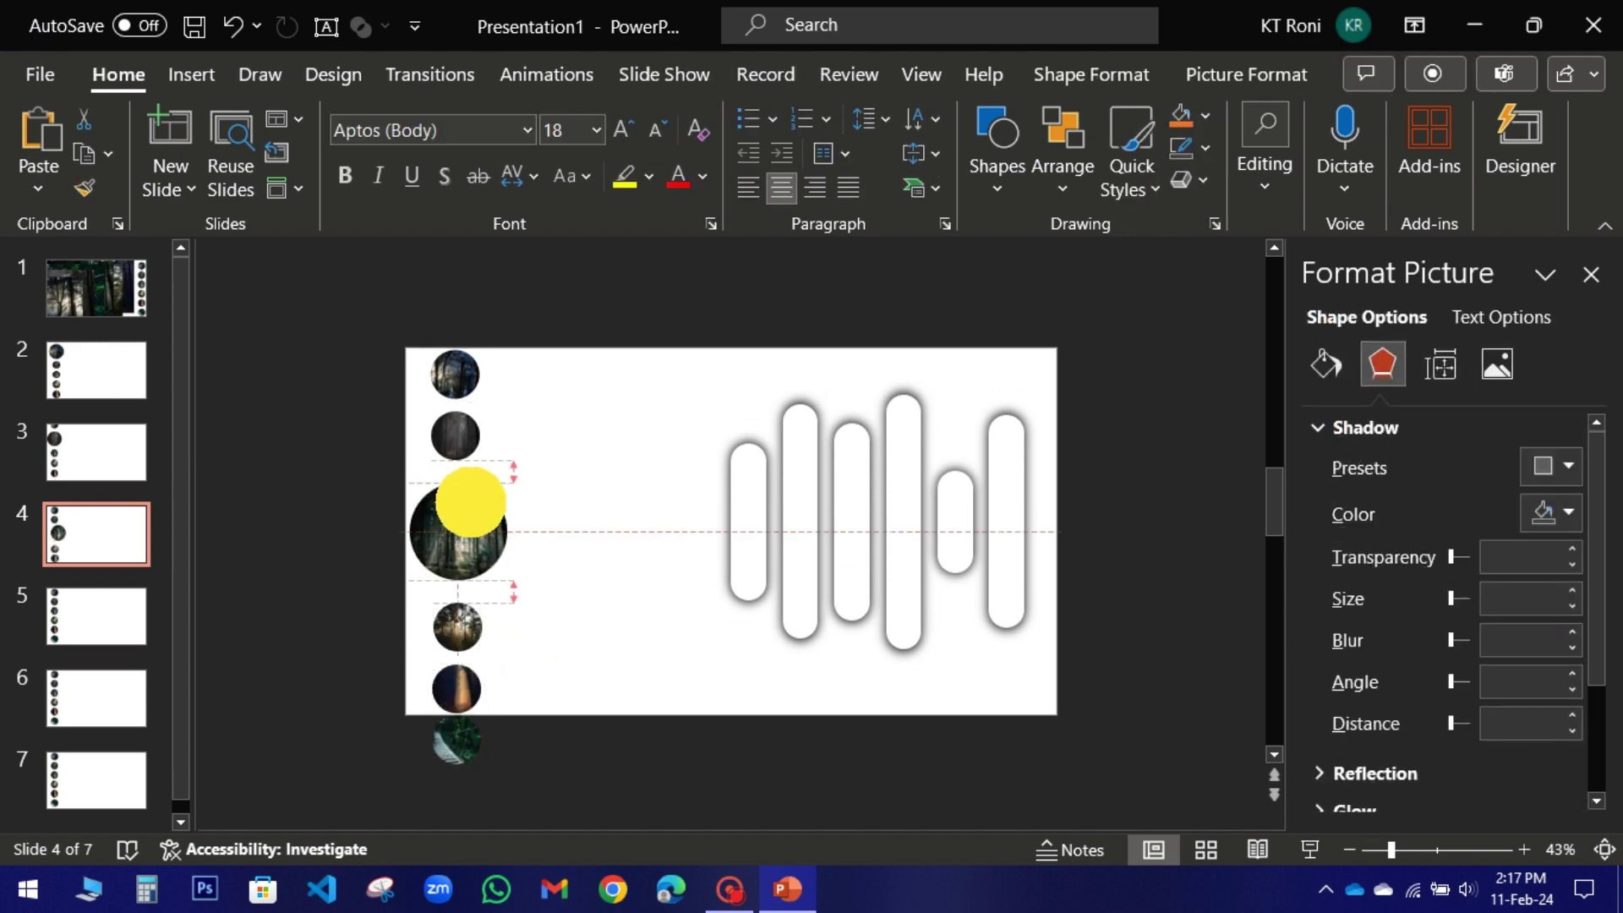
pyautogui.moveTo(368, 294); pyautogui.dragTo(624, 834)
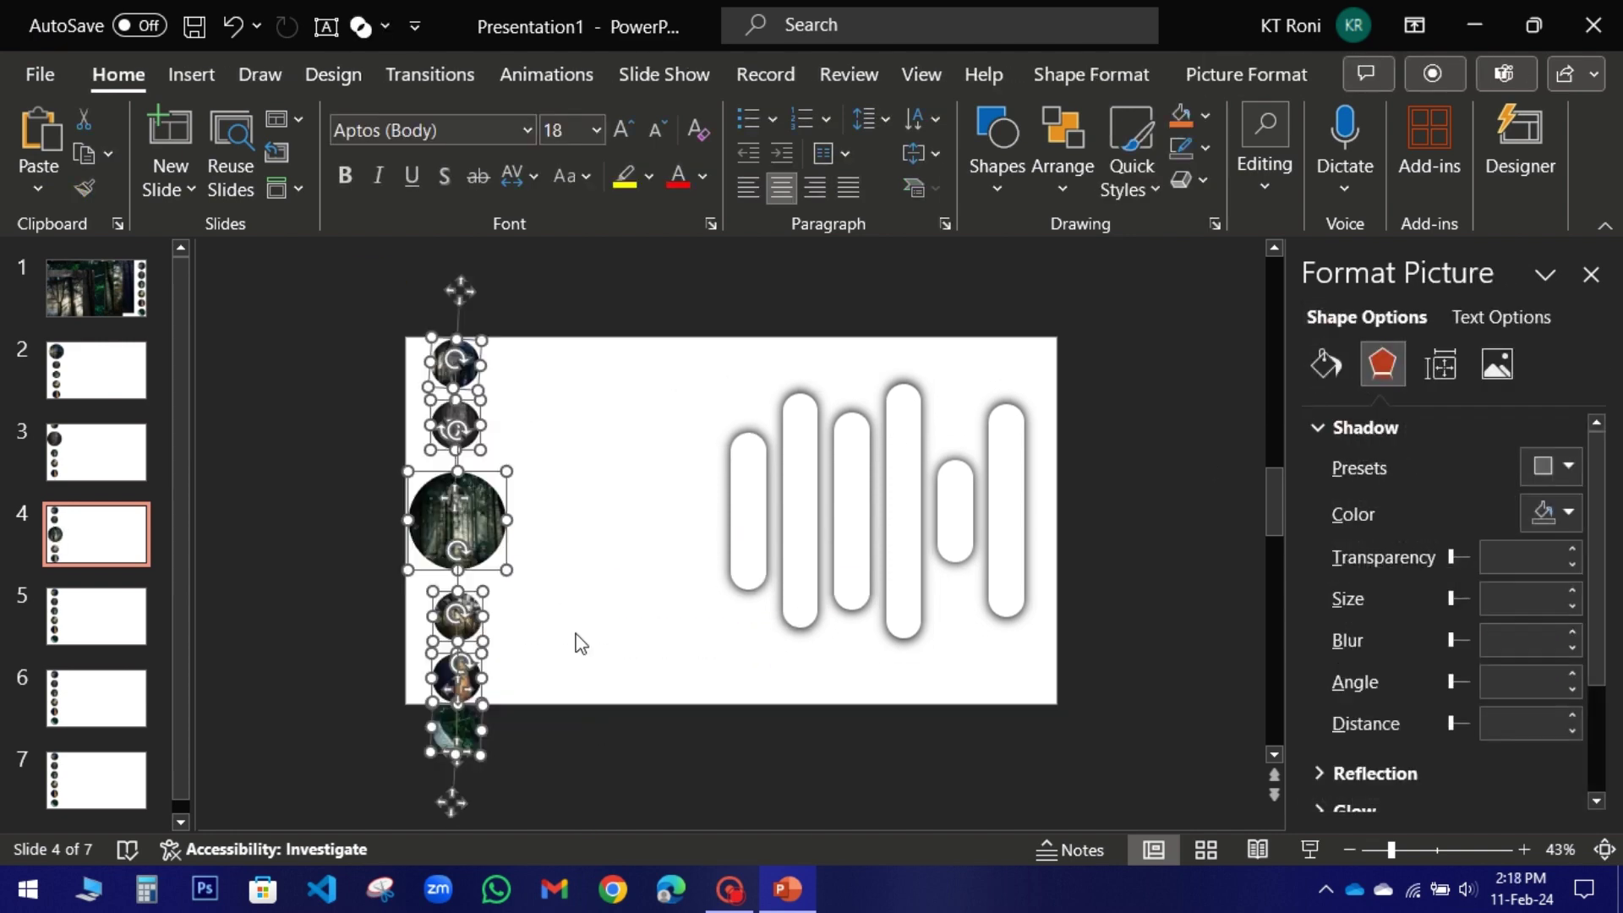
pyautogui.click(1282, 75)
pyautogui.click(1295, 115)
pyautogui.click(1348, 203)
pyautogui.click(1294, 115)
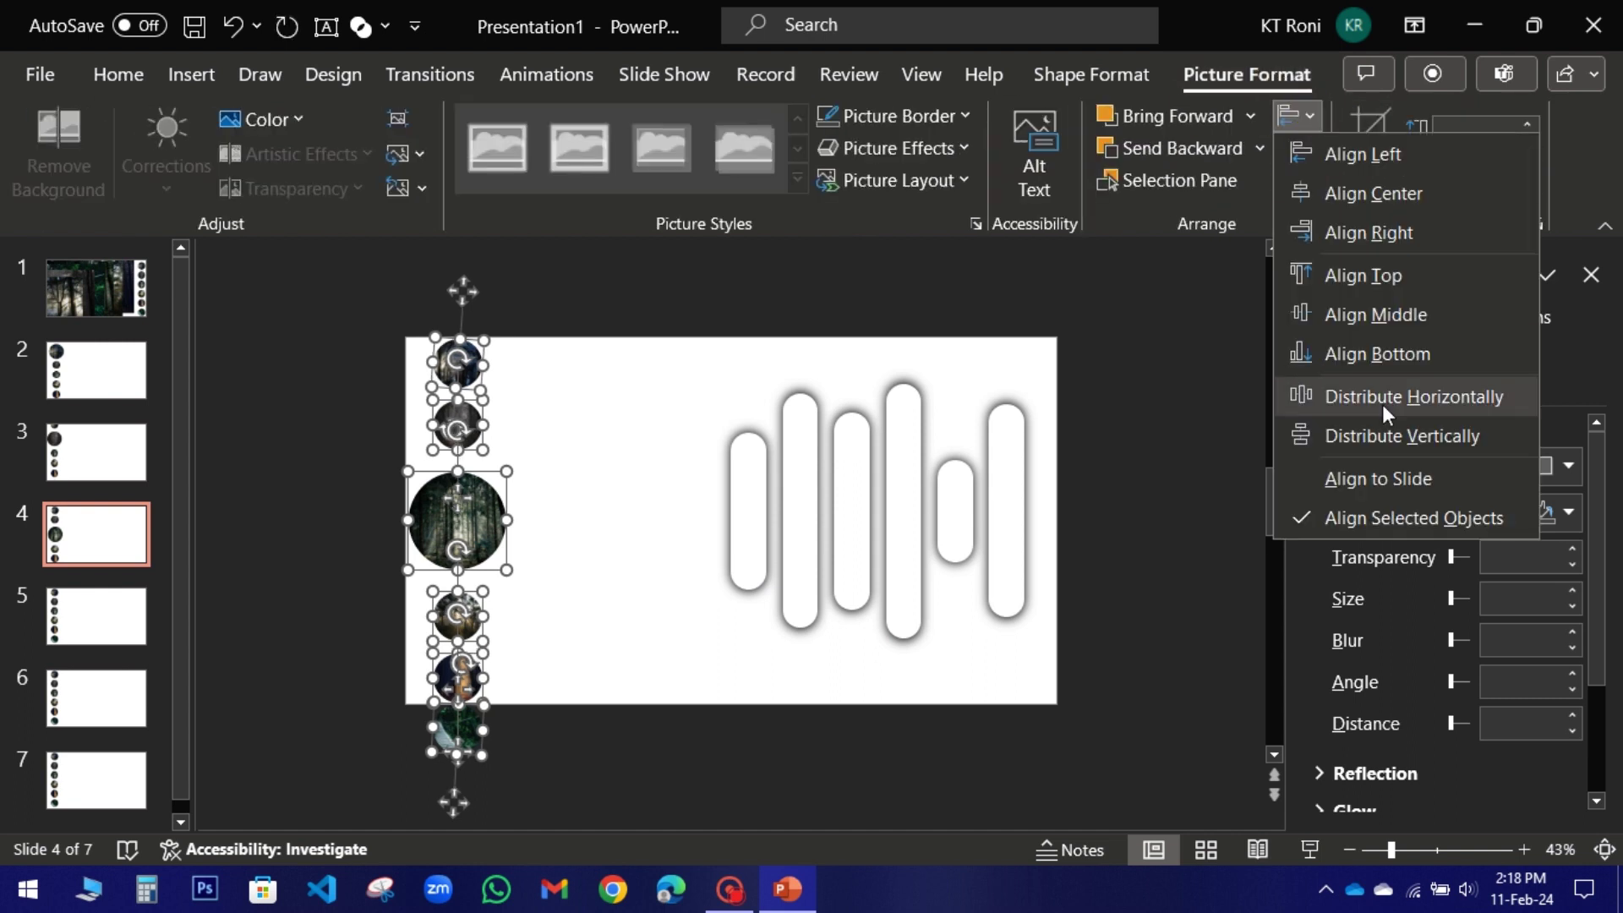
pyautogui.click(1395, 436)
# Move slide 4's circle column up, undoing a misplaced first attempt.
pyautogui.moveTo(475, 511); pyautogui.dragTo(476, 428)
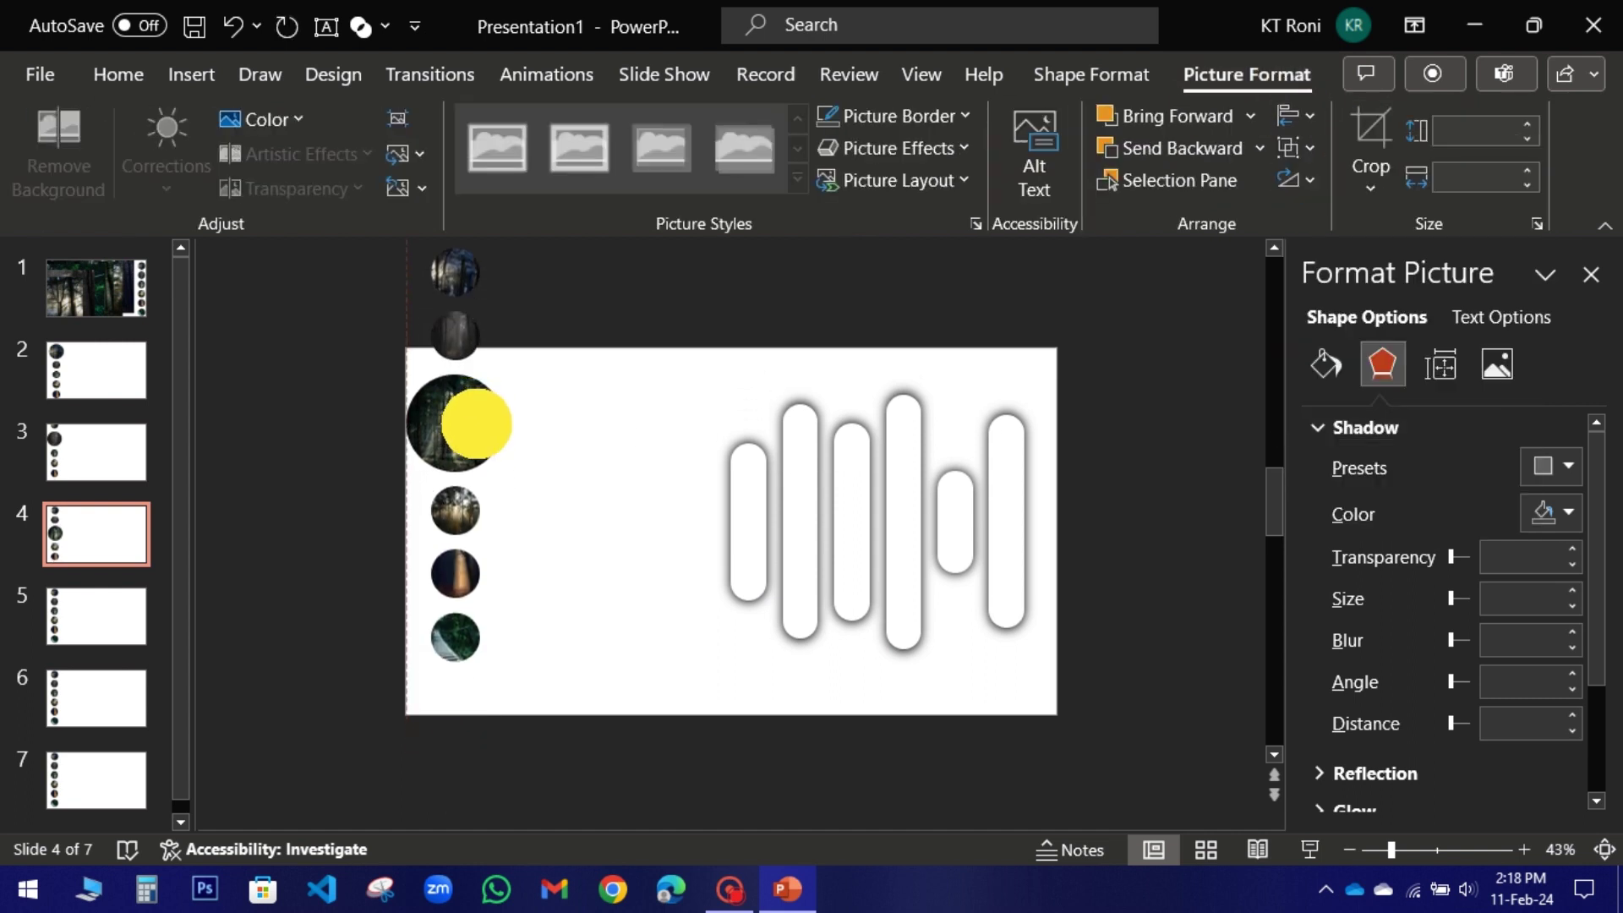
pyautogui.hotkey('ctrl', 'z')
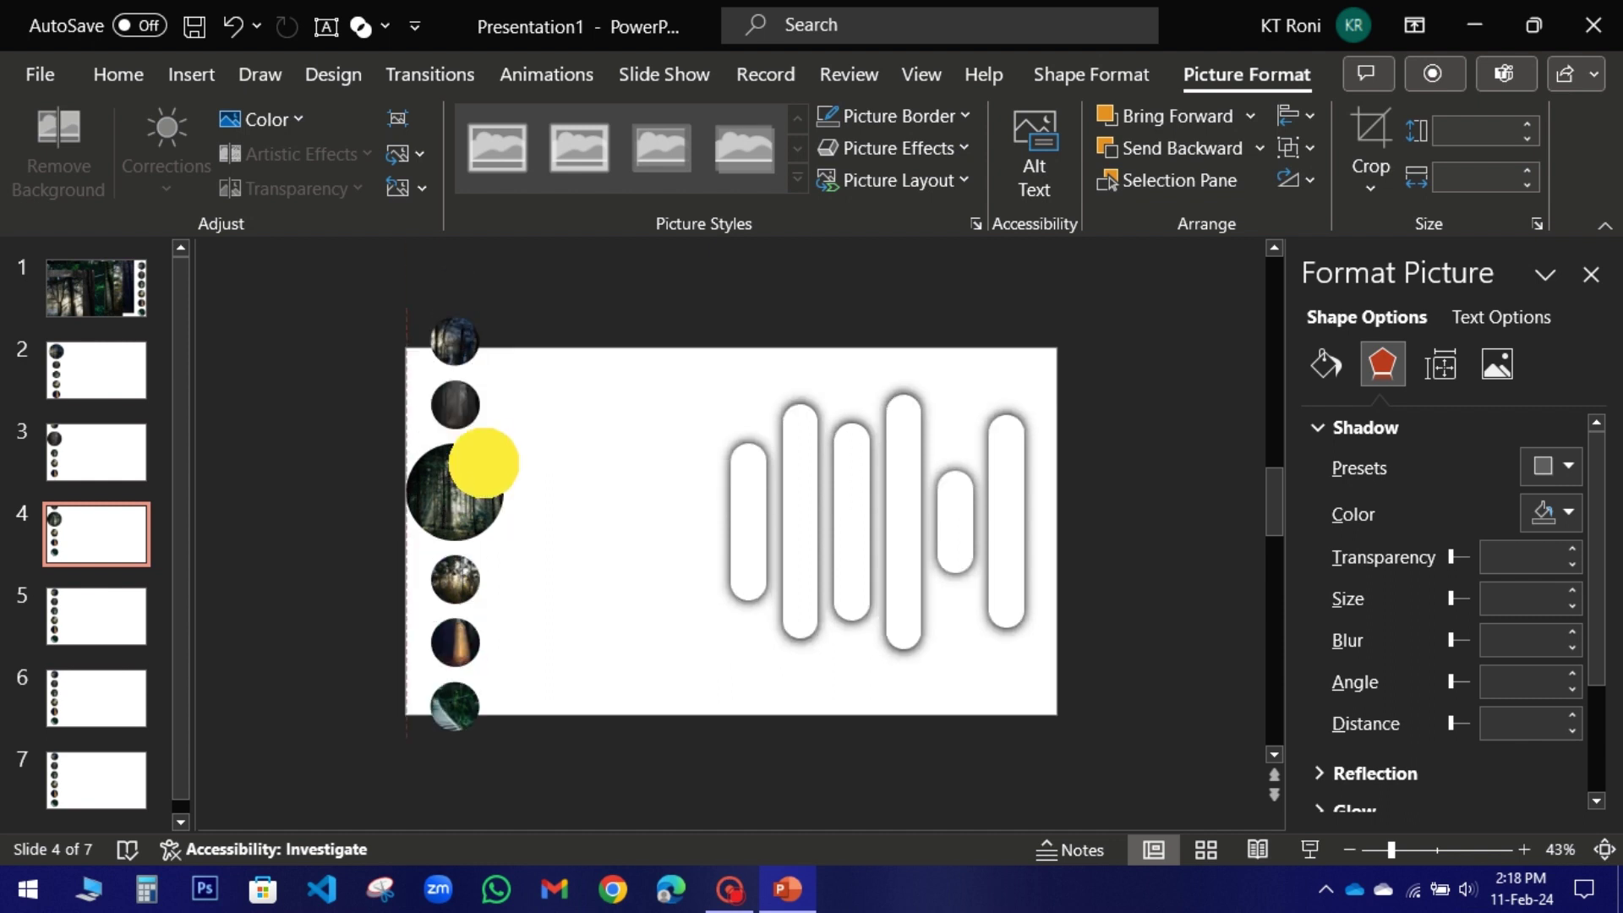
pyautogui.moveTo(482, 460); pyautogui.dragTo(481, 401)
pyautogui.click(561, 493)
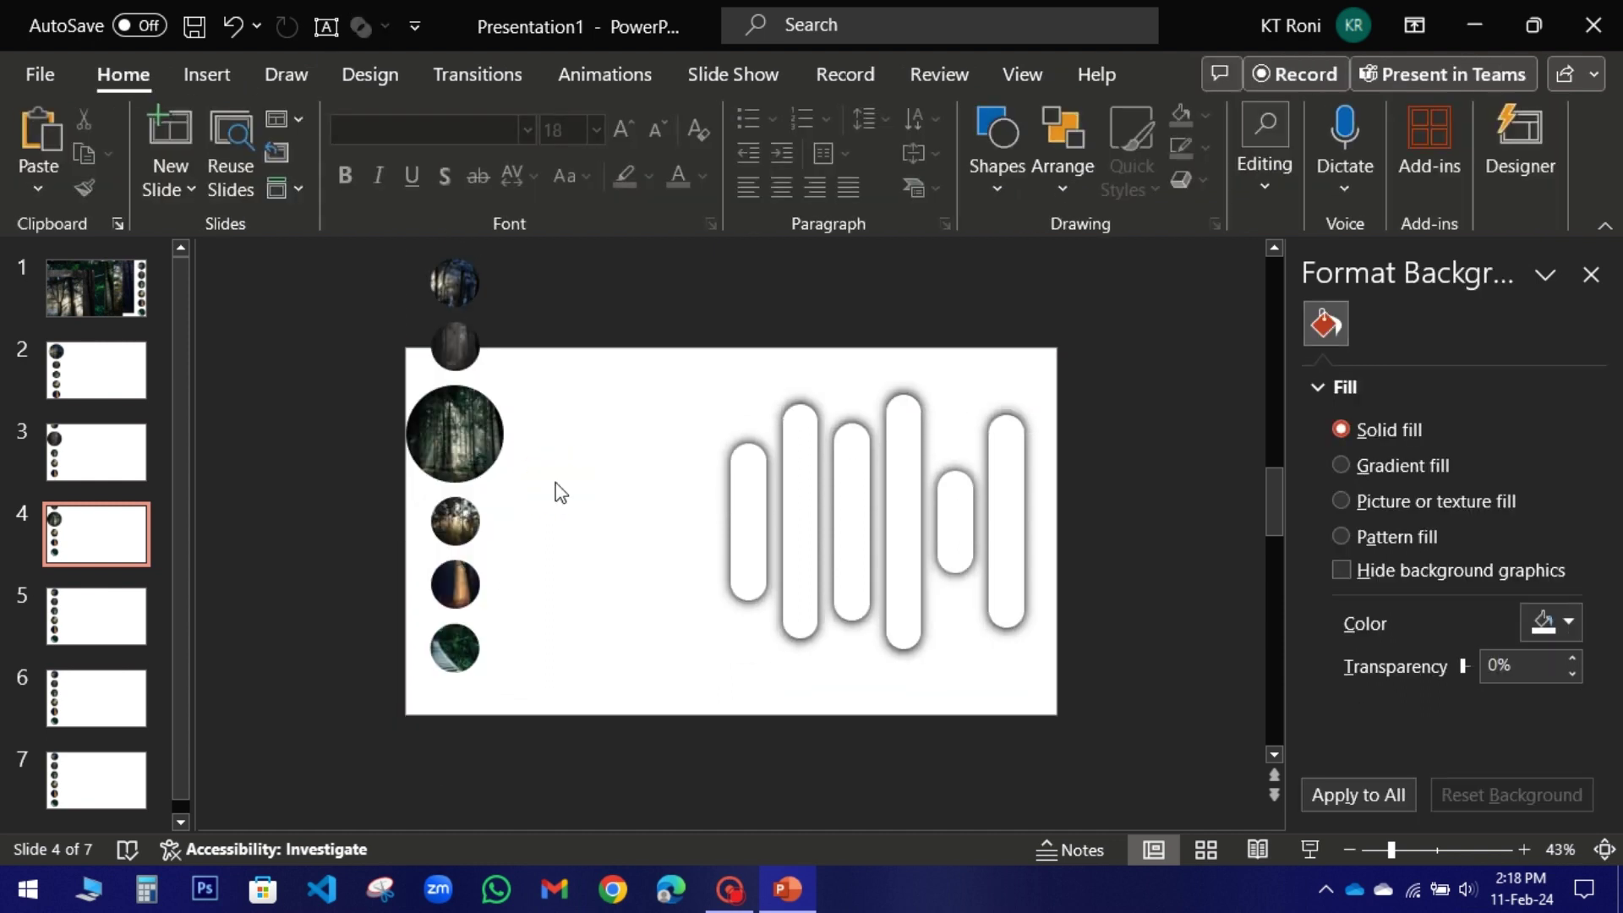
# On slide 5, set the fourth circle's height to 2 inches.
pyautogui.click(118, 606)
pyautogui.click(453, 568)
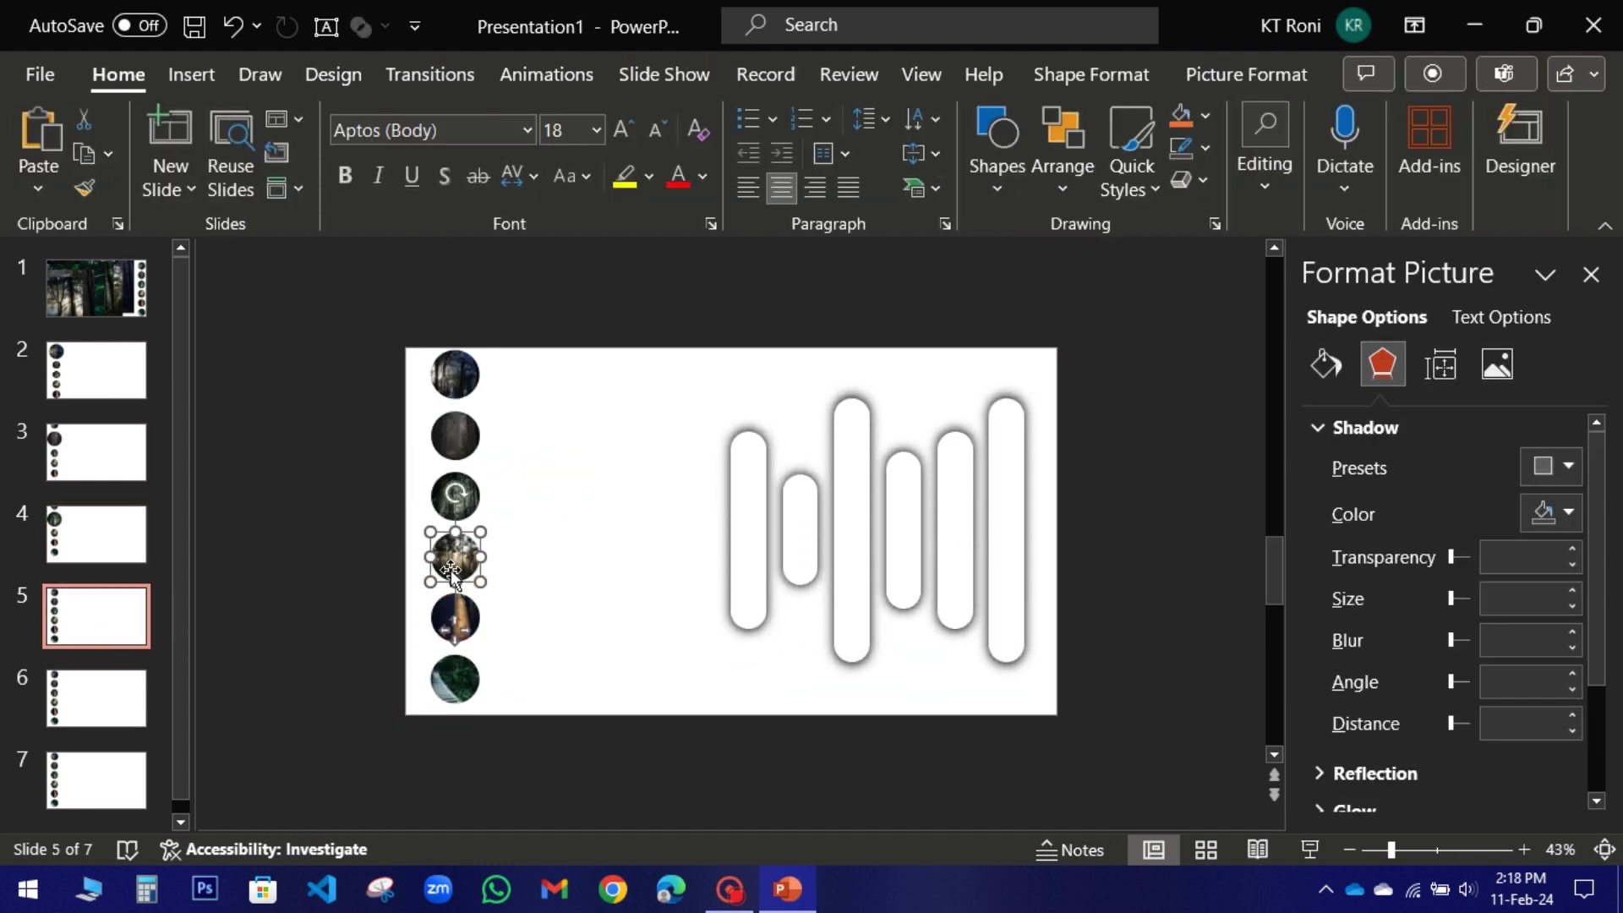
pyautogui.click(1441, 364)
pyautogui.write('2')
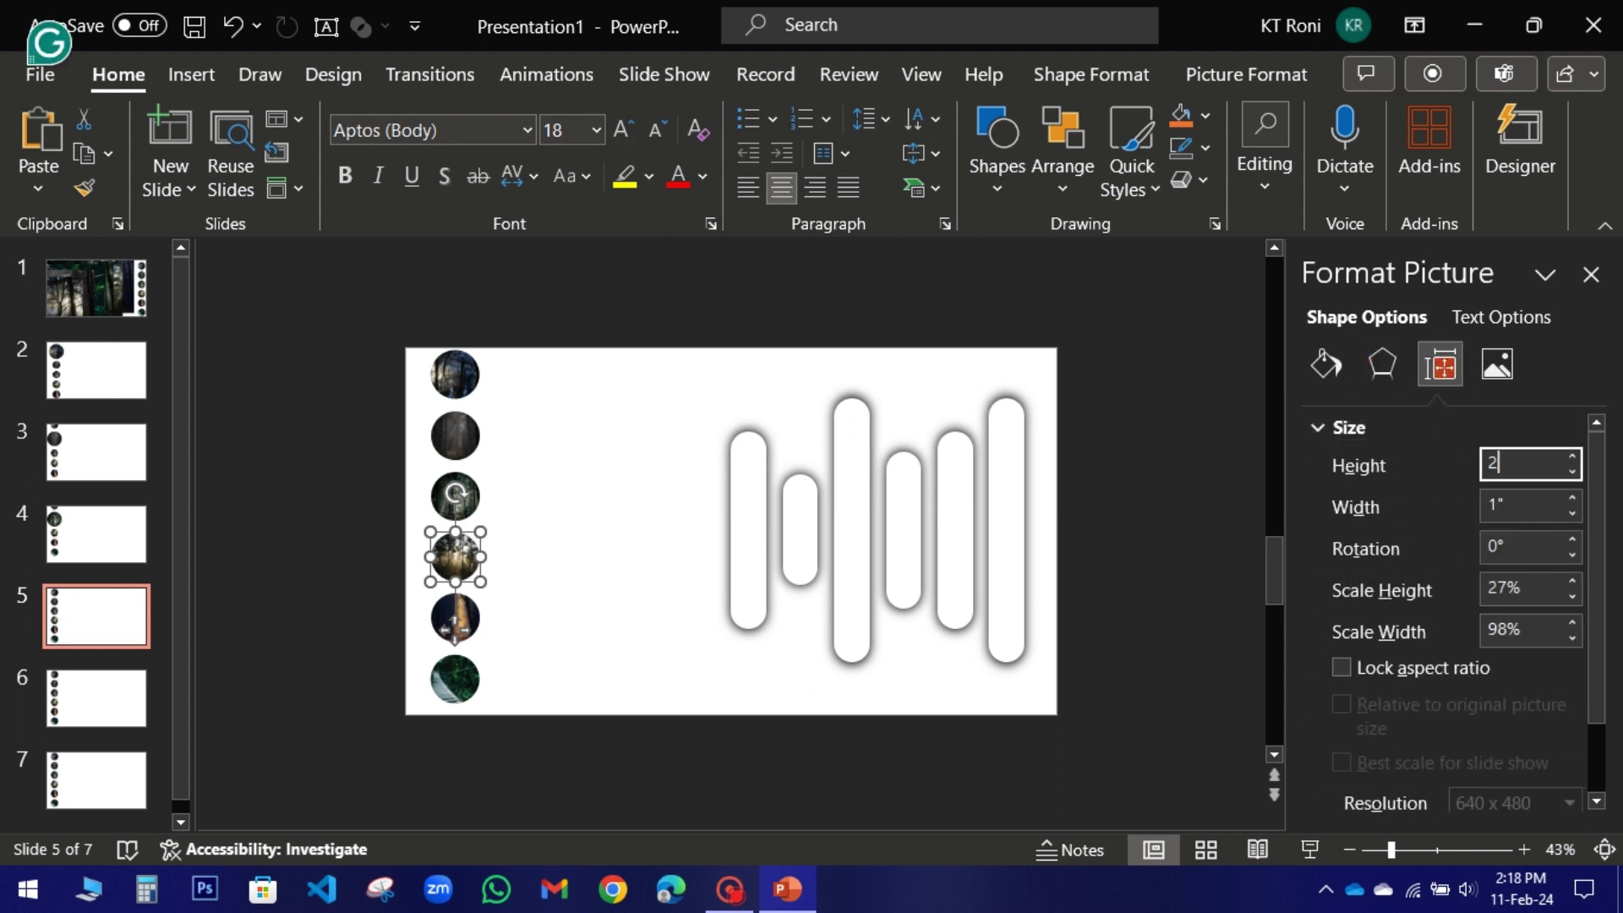
pyautogui.press('Tab')
pyautogui.click(583, 550)
# Rearrange slide 5's circles into a column and distribute them vertically.
pyautogui.moveTo(455, 677); pyautogui.dragTo(446, 751)
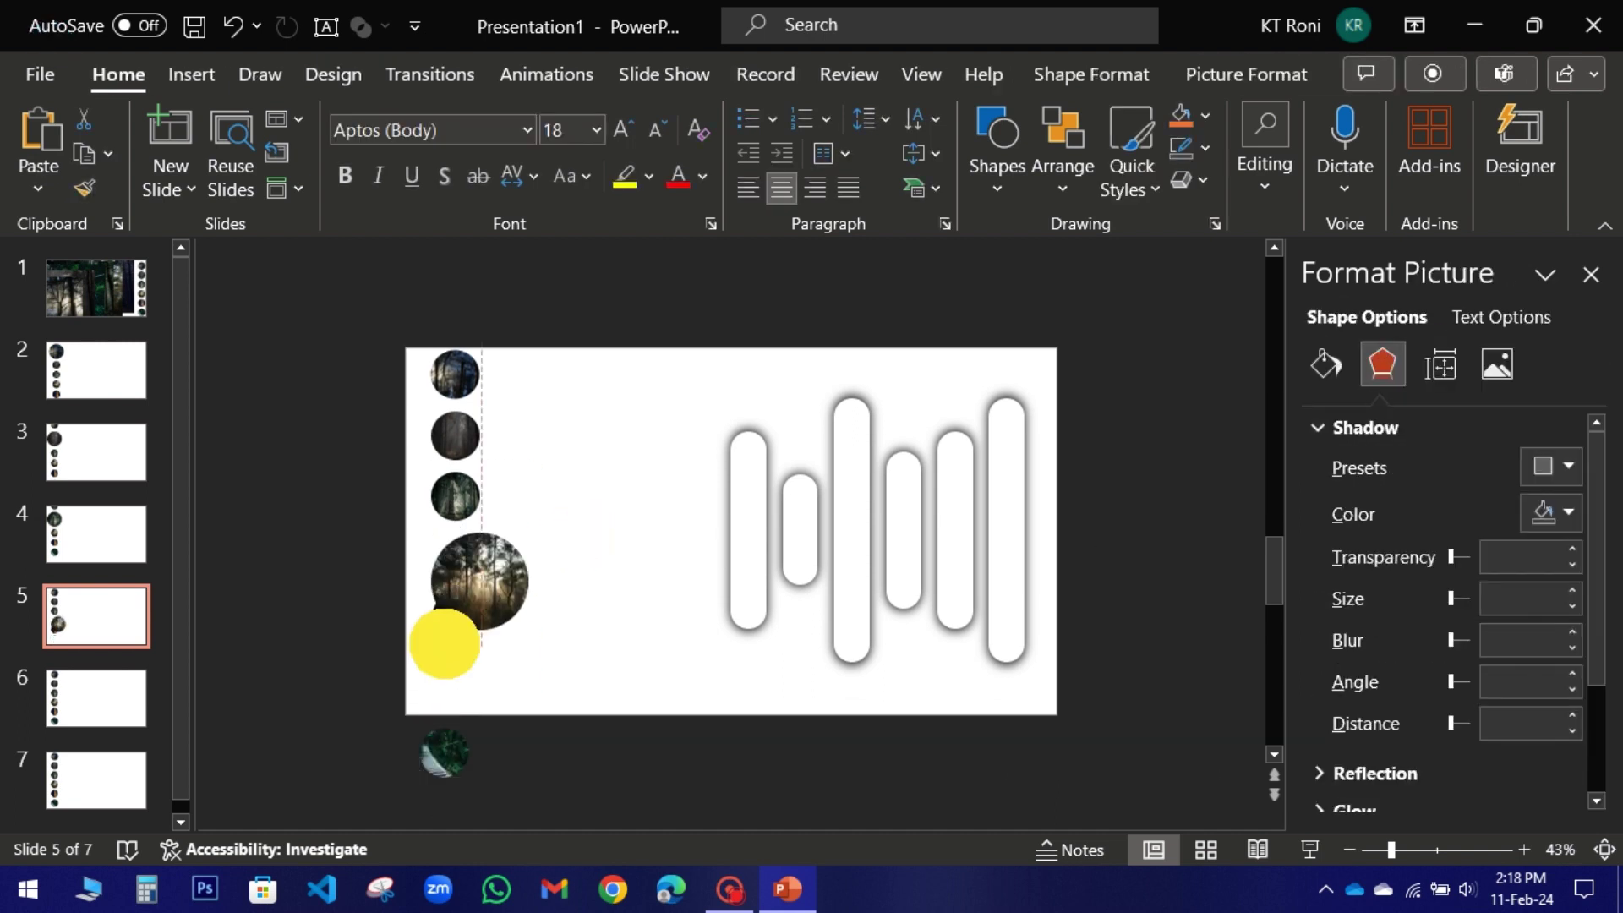
pyautogui.moveTo(442, 643); pyautogui.dragTo(440, 707)
pyautogui.moveTo(486, 580); pyautogui.dragTo(463, 580)
pyautogui.moveTo(389, 324); pyautogui.dragTo(572, 783)
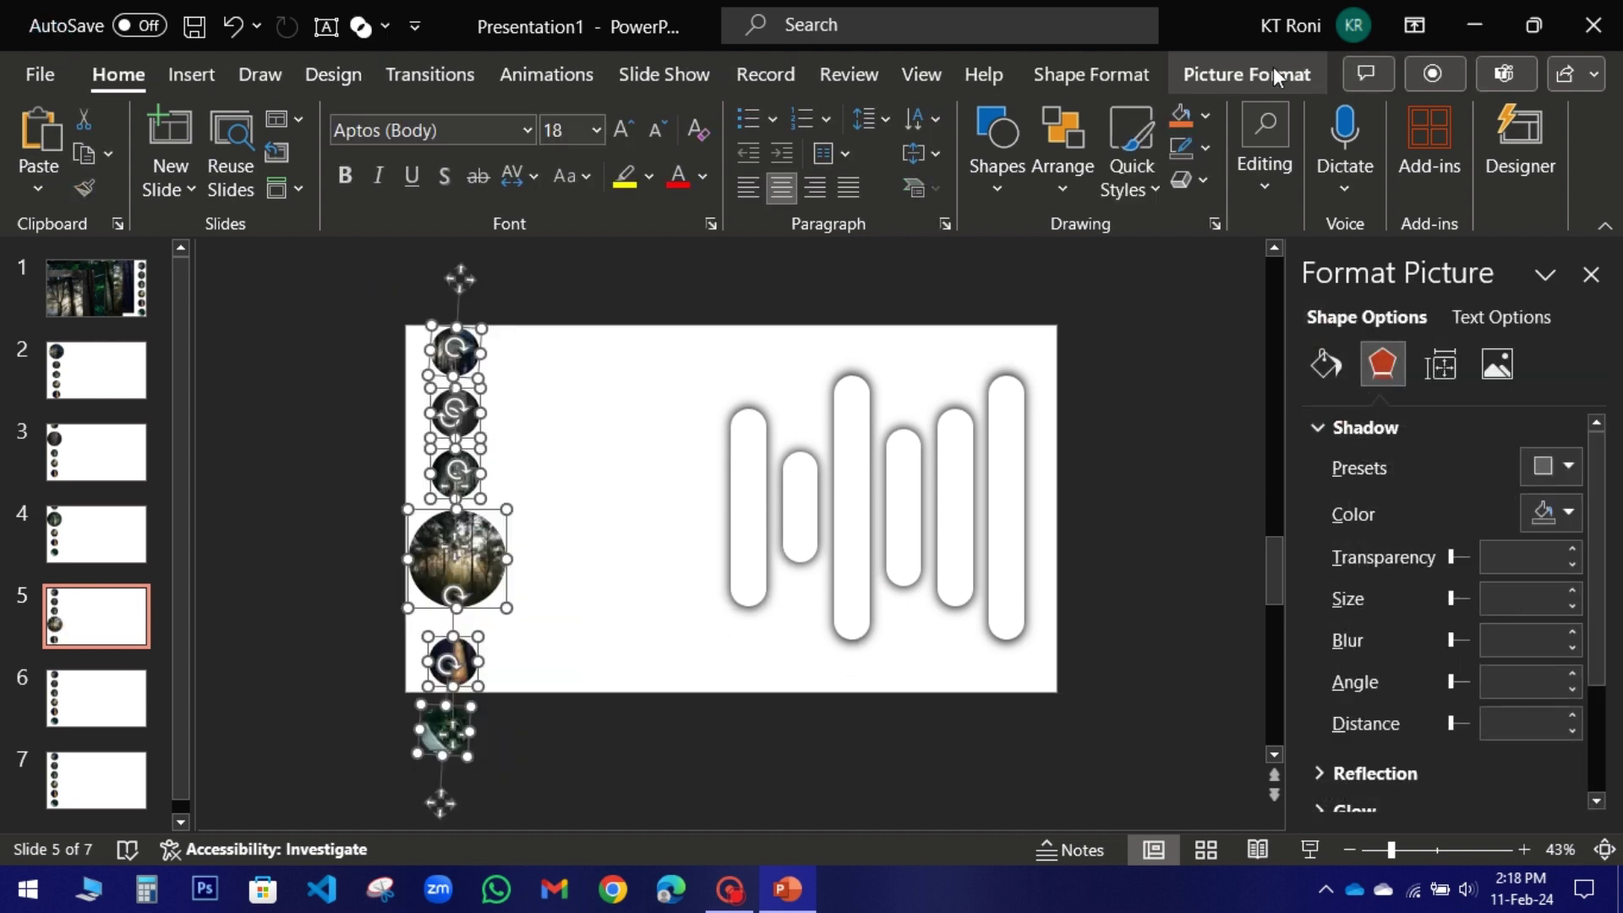
pyautogui.click(1247, 75)
pyautogui.click(1298, 114)
pyautogui.click(1329, 435)
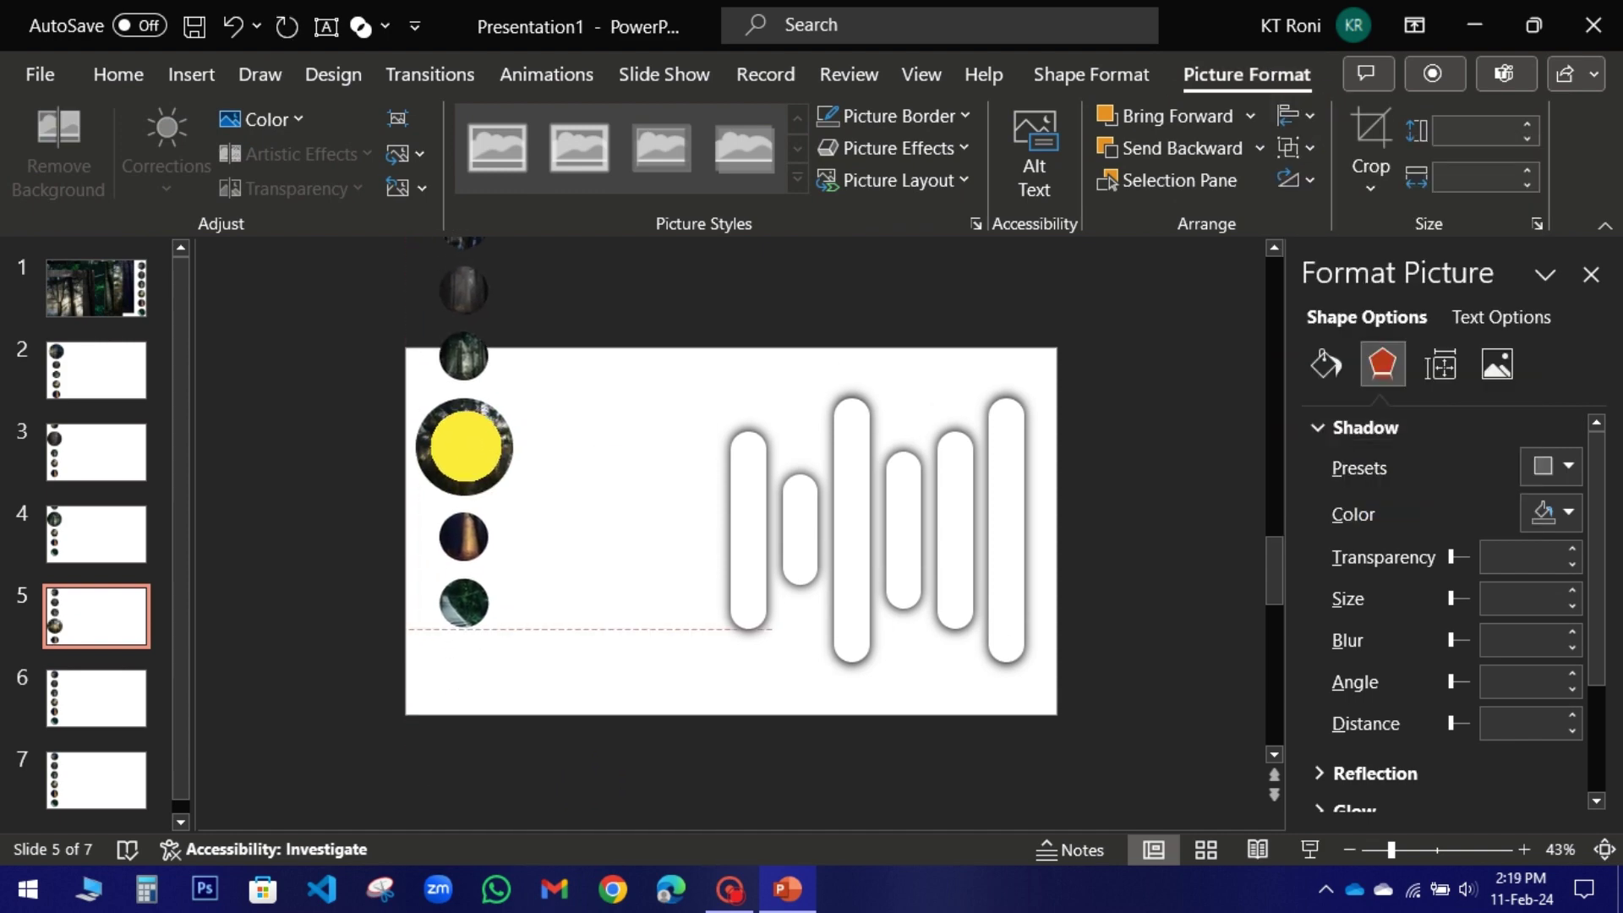
pyautogui.click(36, 694)
# Resize slide 6's fifth circle to 2 by 2 inches.
pyautogui.click(456, 617)
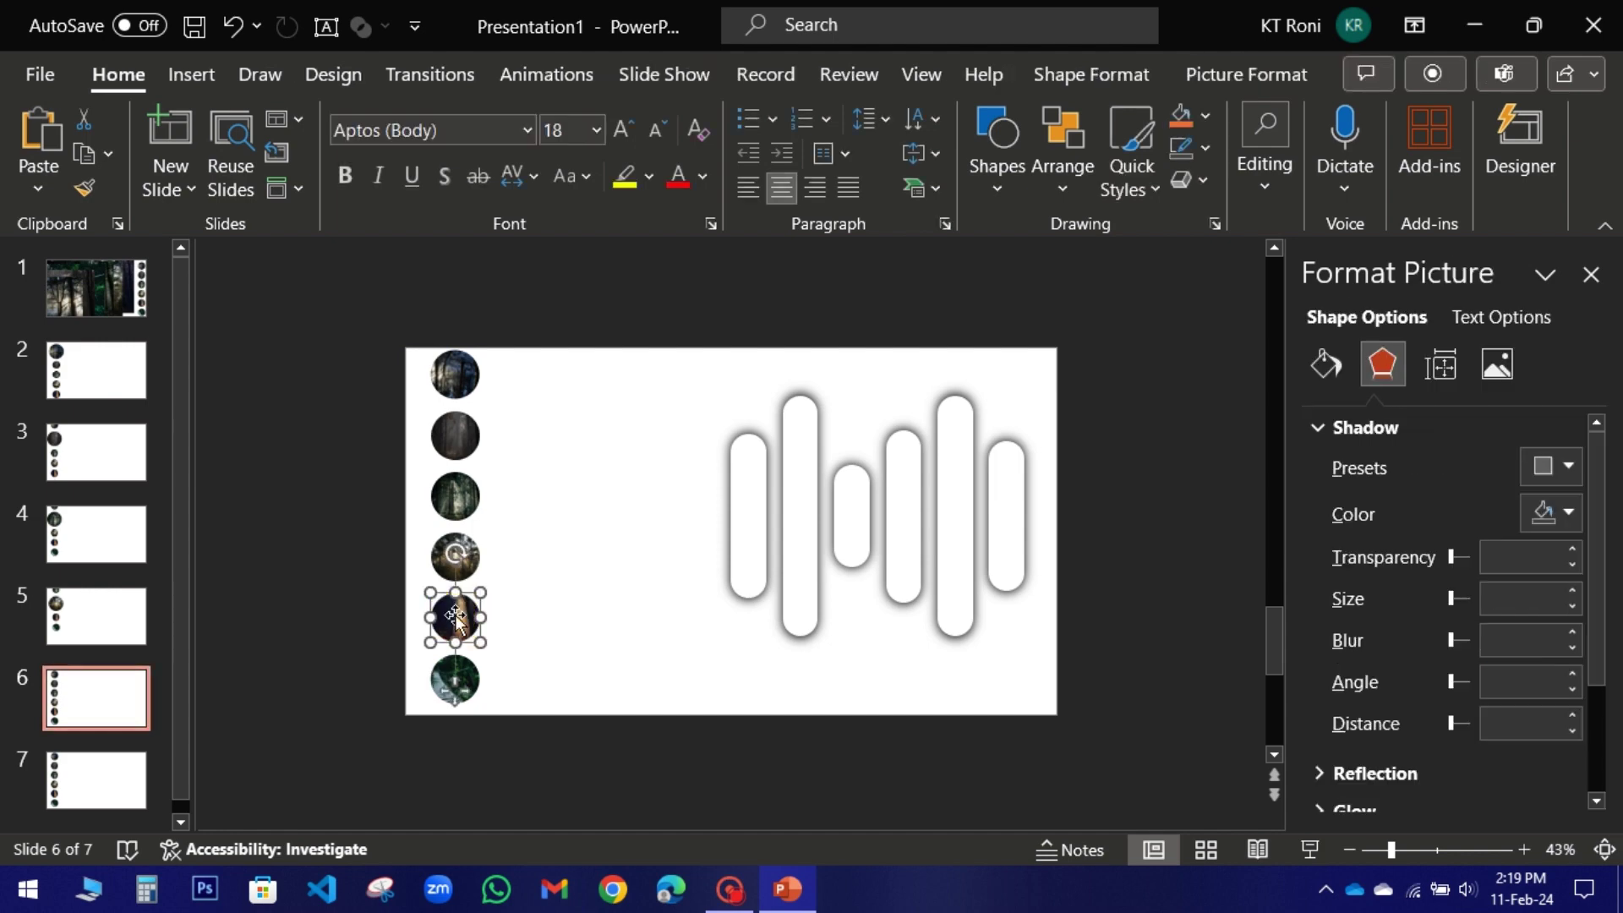
pyautogui.click(1438, 367)
pyautogui.doubleClick(1522, 464)
pyautogui.write('2')
pyautogui.click(1387, 511)
pyautogui.write('2')
pyautogui.click(583, 569)
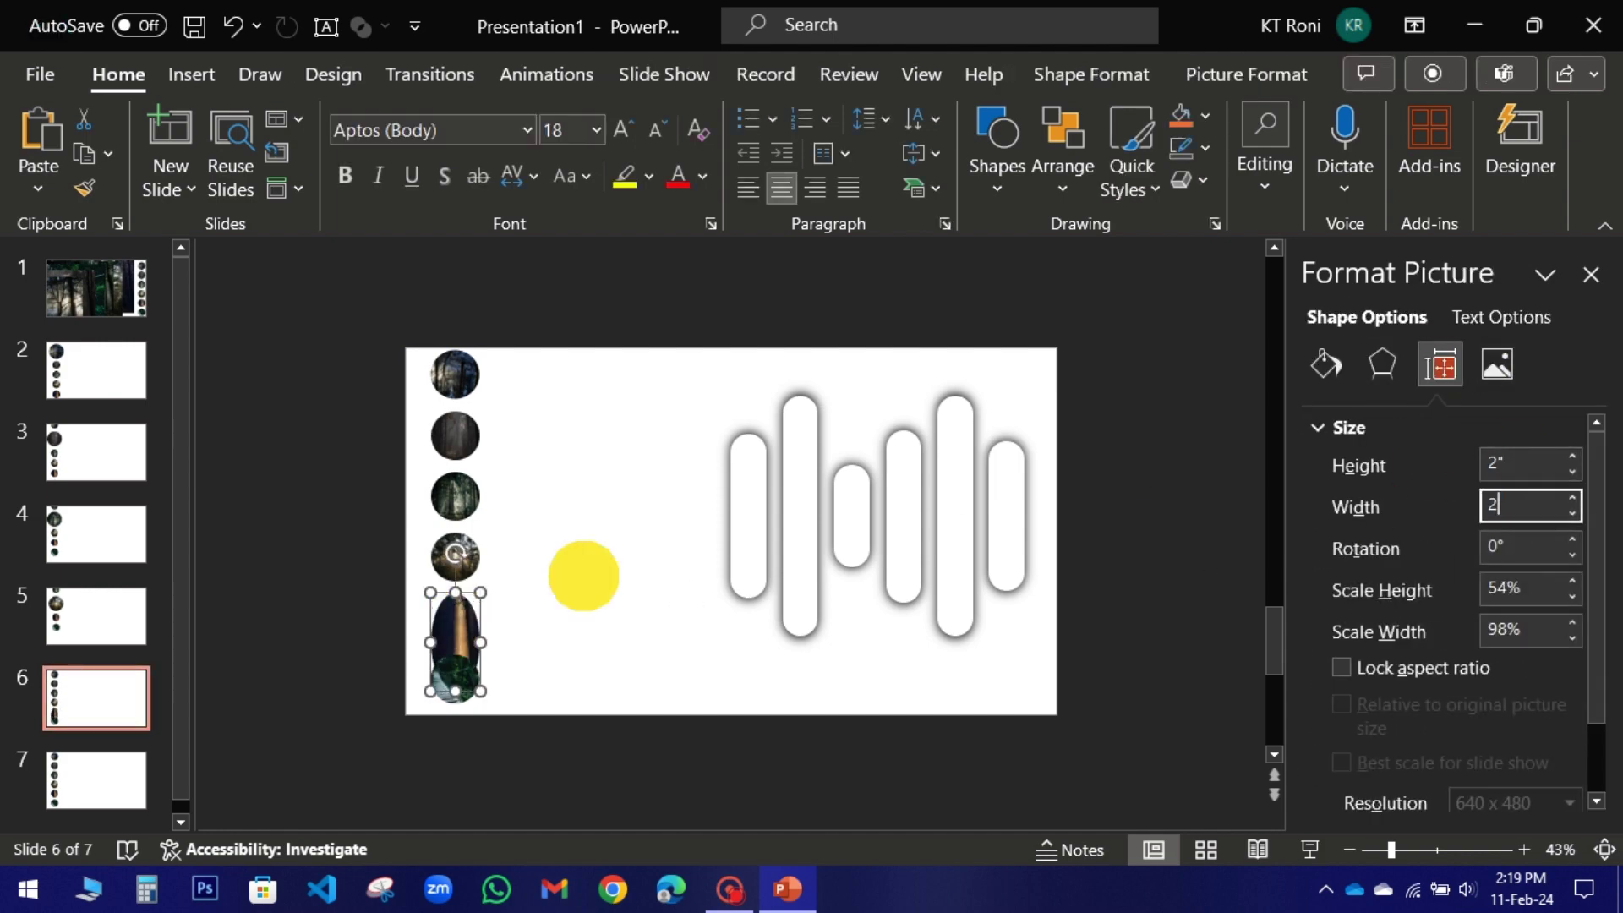
# Distribute slide 6's circles vertically and move the column up the slide.
pyautogui.moveTo(450, 694); pyautogui.dragTo(451, 752)
pyautogui.moveTo(384, 337); pyautogui.dragTo(627, 812)
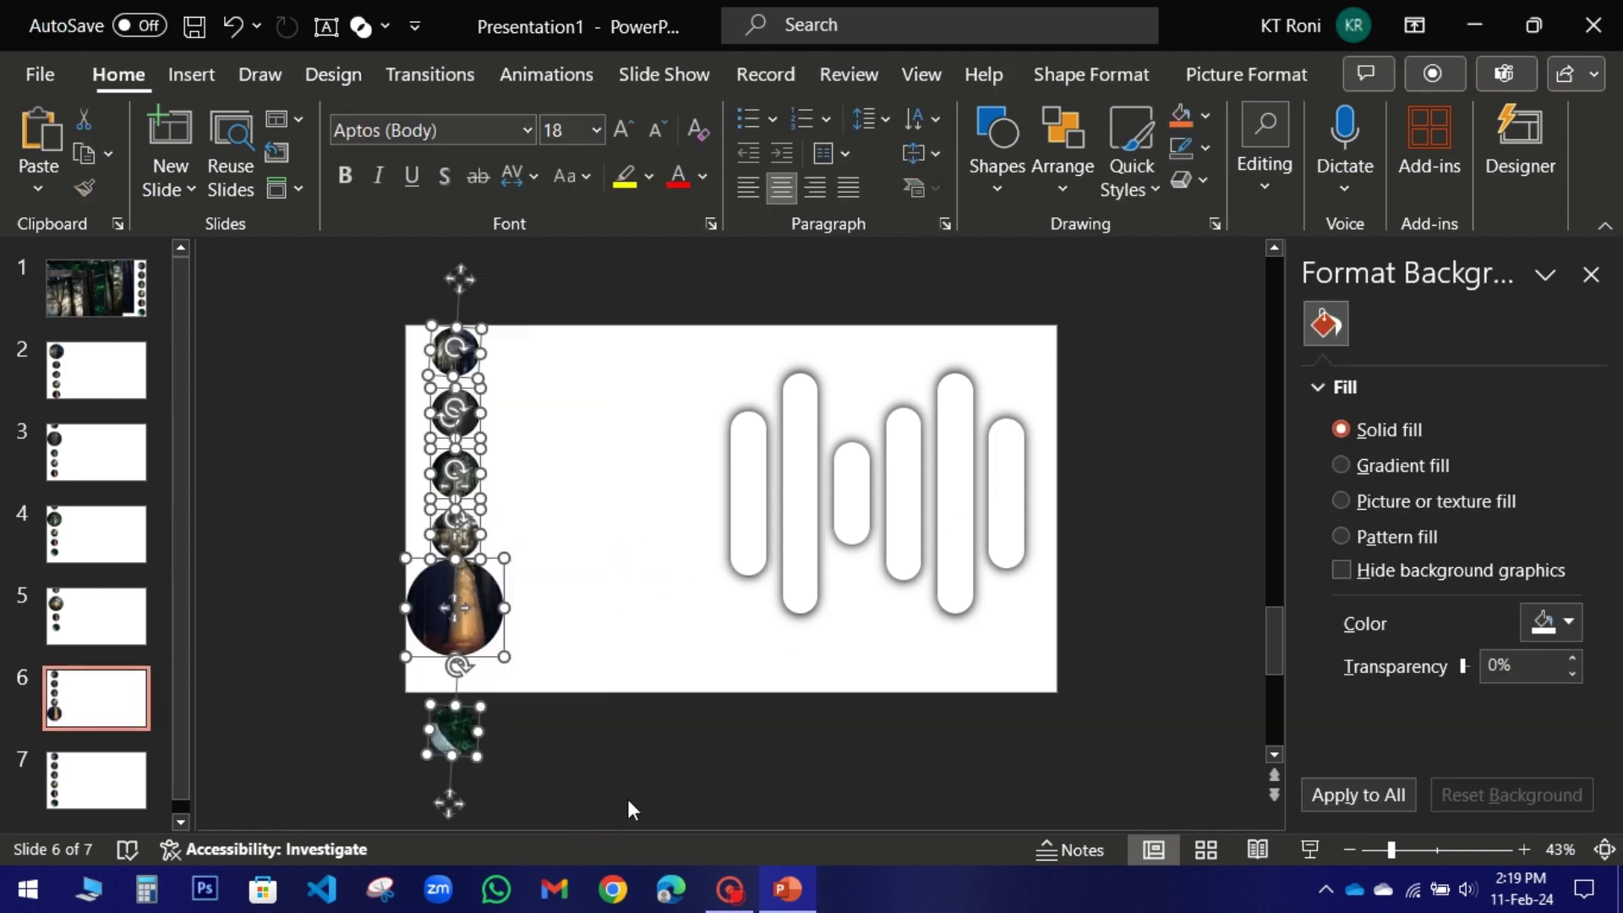
pyautogui.click(1236, 71)
pyautogui.click(1293, 115)
pyautogui.click(1351, 189)
pyautogui.click(1293, 116)
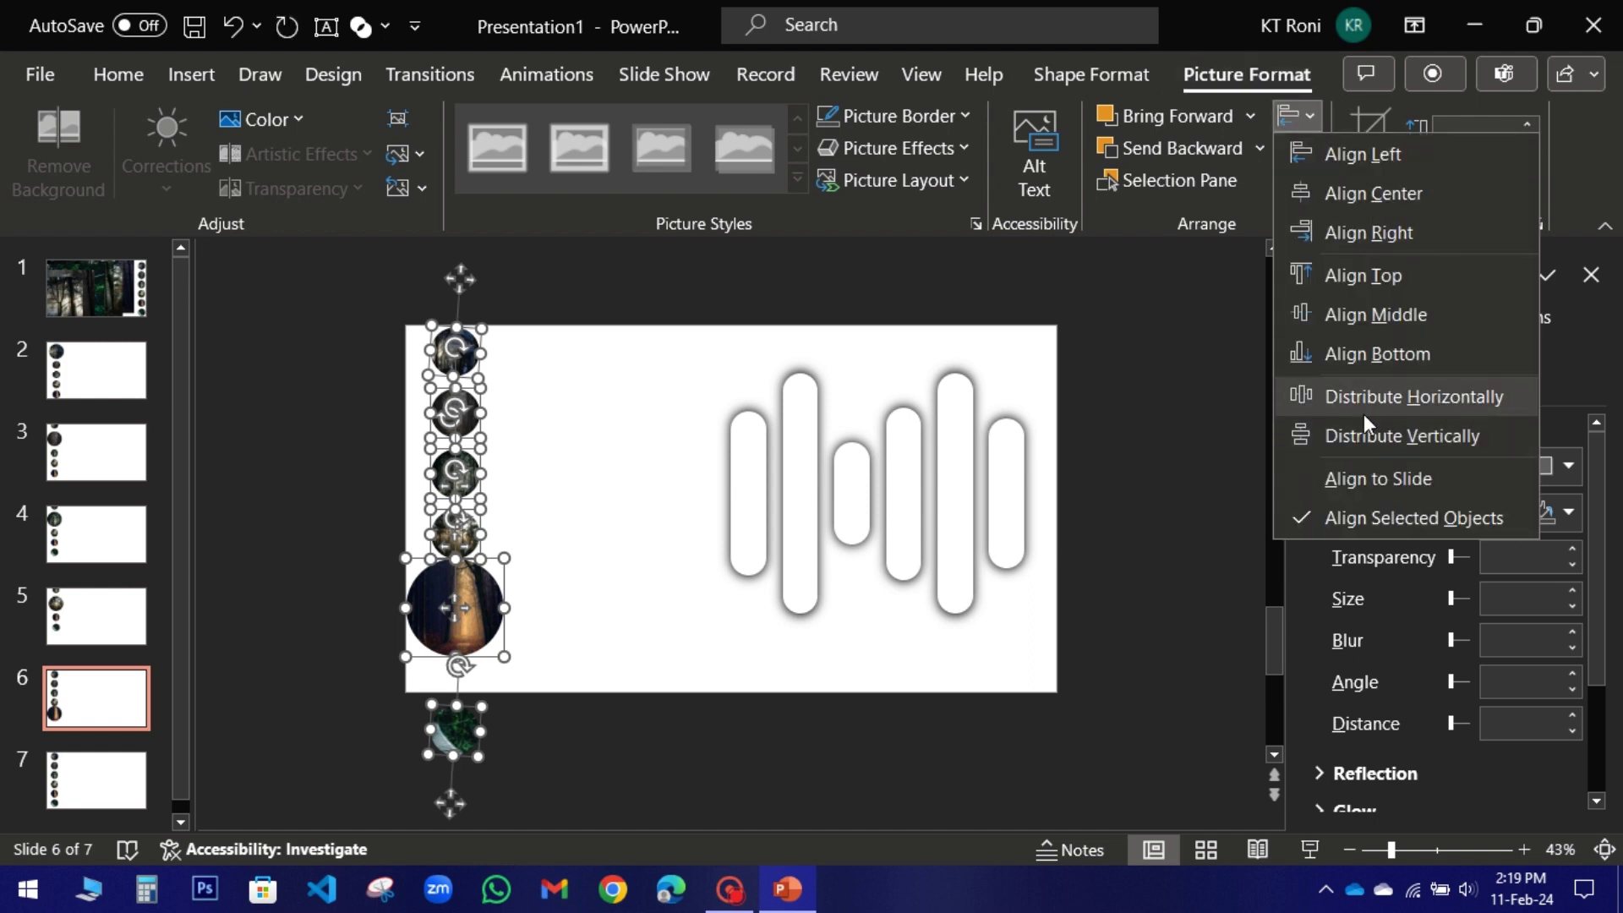
pyautogui.click(1363, 427)
pyautogui.moveTo(480, 636); pyautogui.dragTo(457, 434)
pyautogui.click(561, 489)
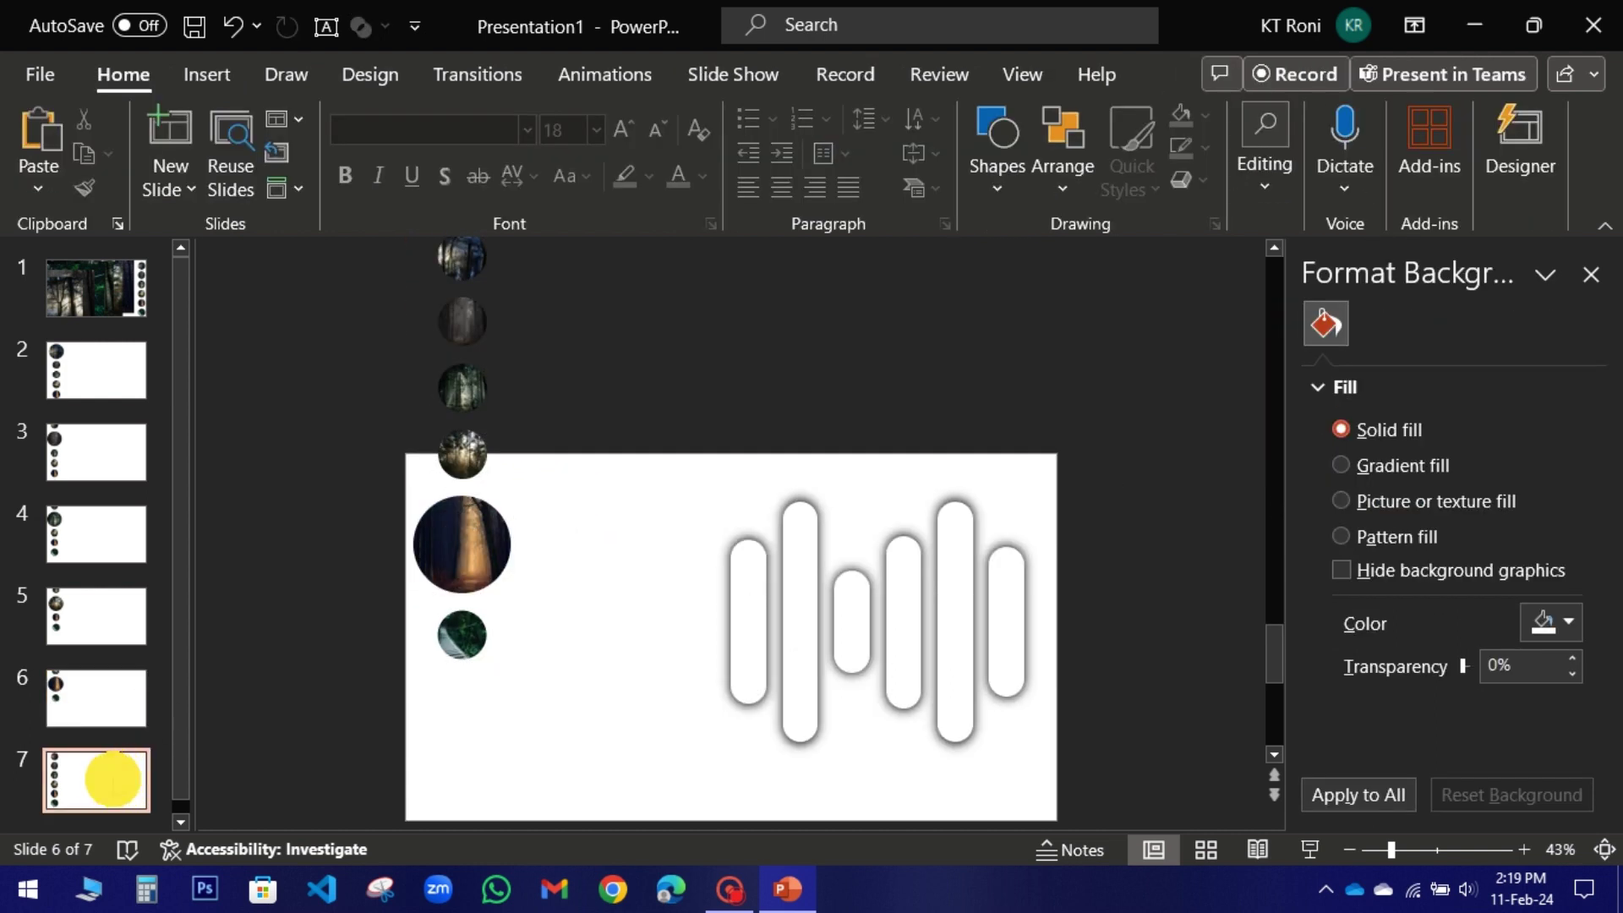
# Resize the bottom circle on slide 7 to 2 by 2 inches.
pyautogui.click(454, 674)
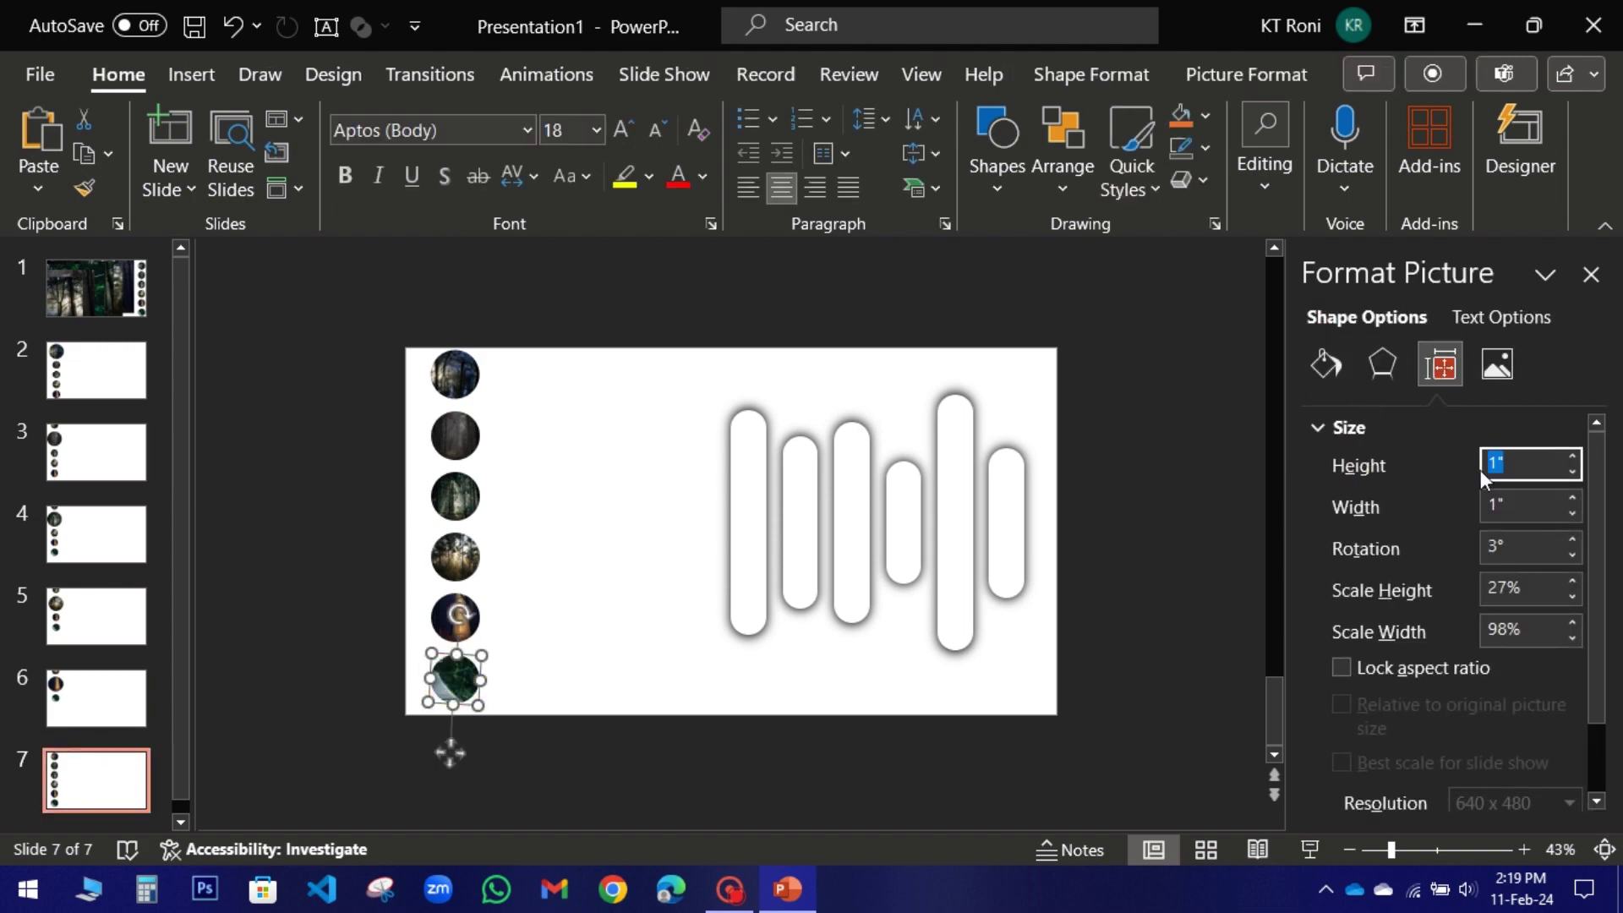
pyautogui.write('2')
pyautogui.click(1421, 508)
pyautogui.write('2')
pyautogui.click(580, 648)
# Centre and evenly space slide 7's circles, raise the column, then return to slide 1.
pyautogui.moveTo(395, 323)
pyautogui.mouseDown()
pyautogui.moveTo(606, 741)
pyautogui.moveTo(551, 782)
pyautogui.mouseUp()
pyautogui.click(1247, 74)
pyautogui.click(1294, 116)
pyautogui.click(1334, 194)
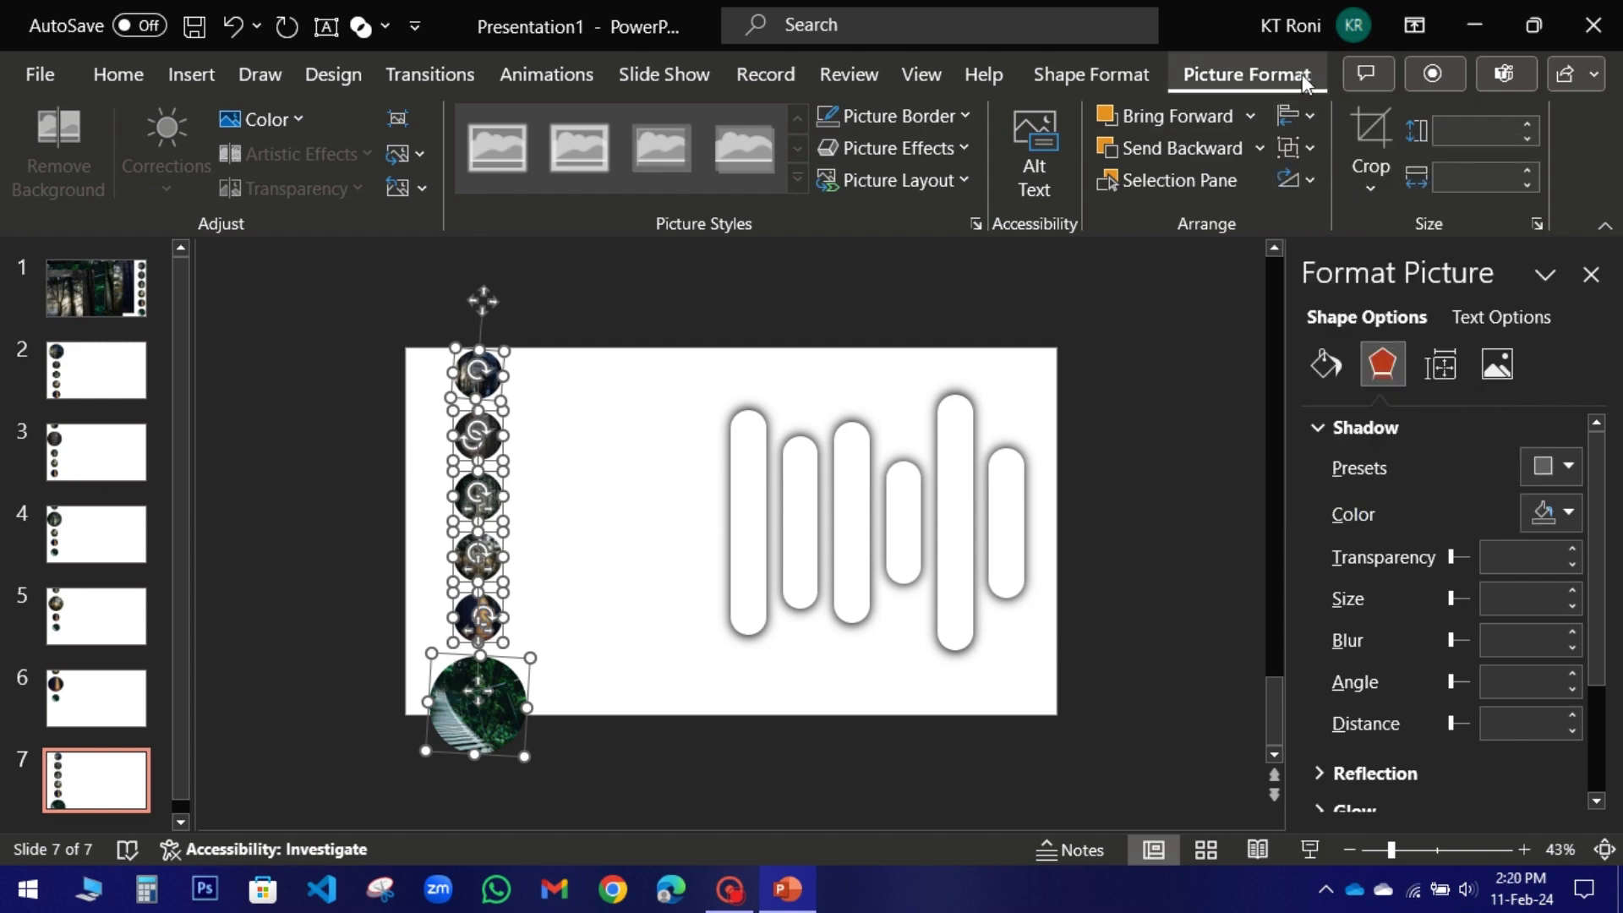
pyautogui.click(1294, 116)
pyautogui.click(1326, 427)
pyautogui.click(473, 363)
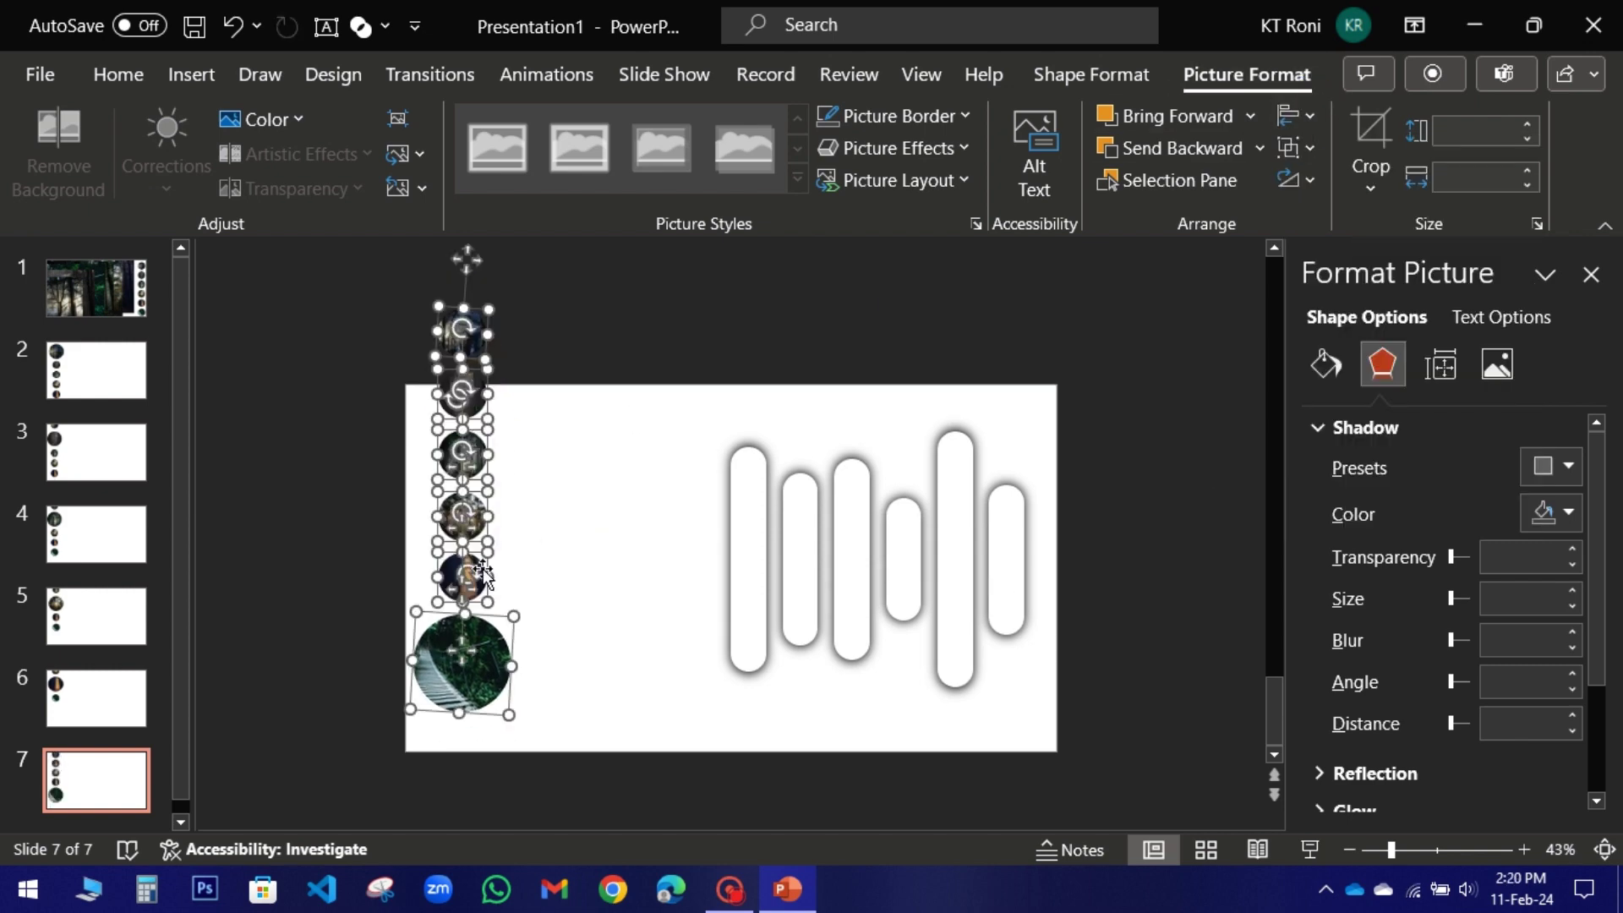
pyautogui.moveTo(472, 537); pyautogui.dragTo(482, 354)
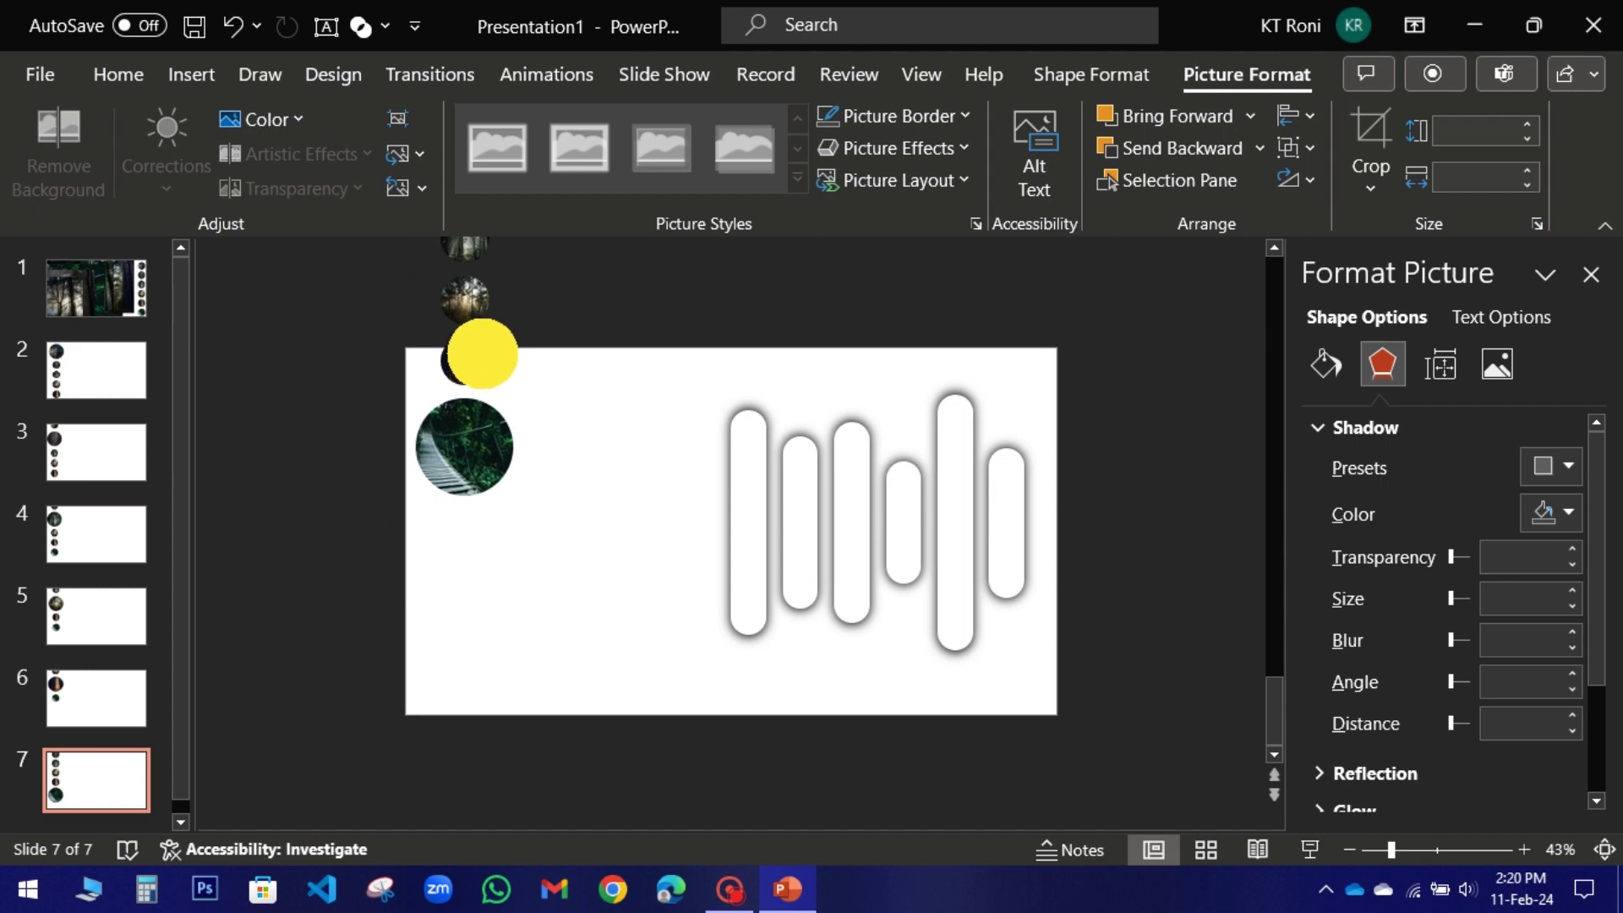
pyautogui.click(583, 489)
pyautogui.click(96, 370)
pyautogui.click(96, 279)
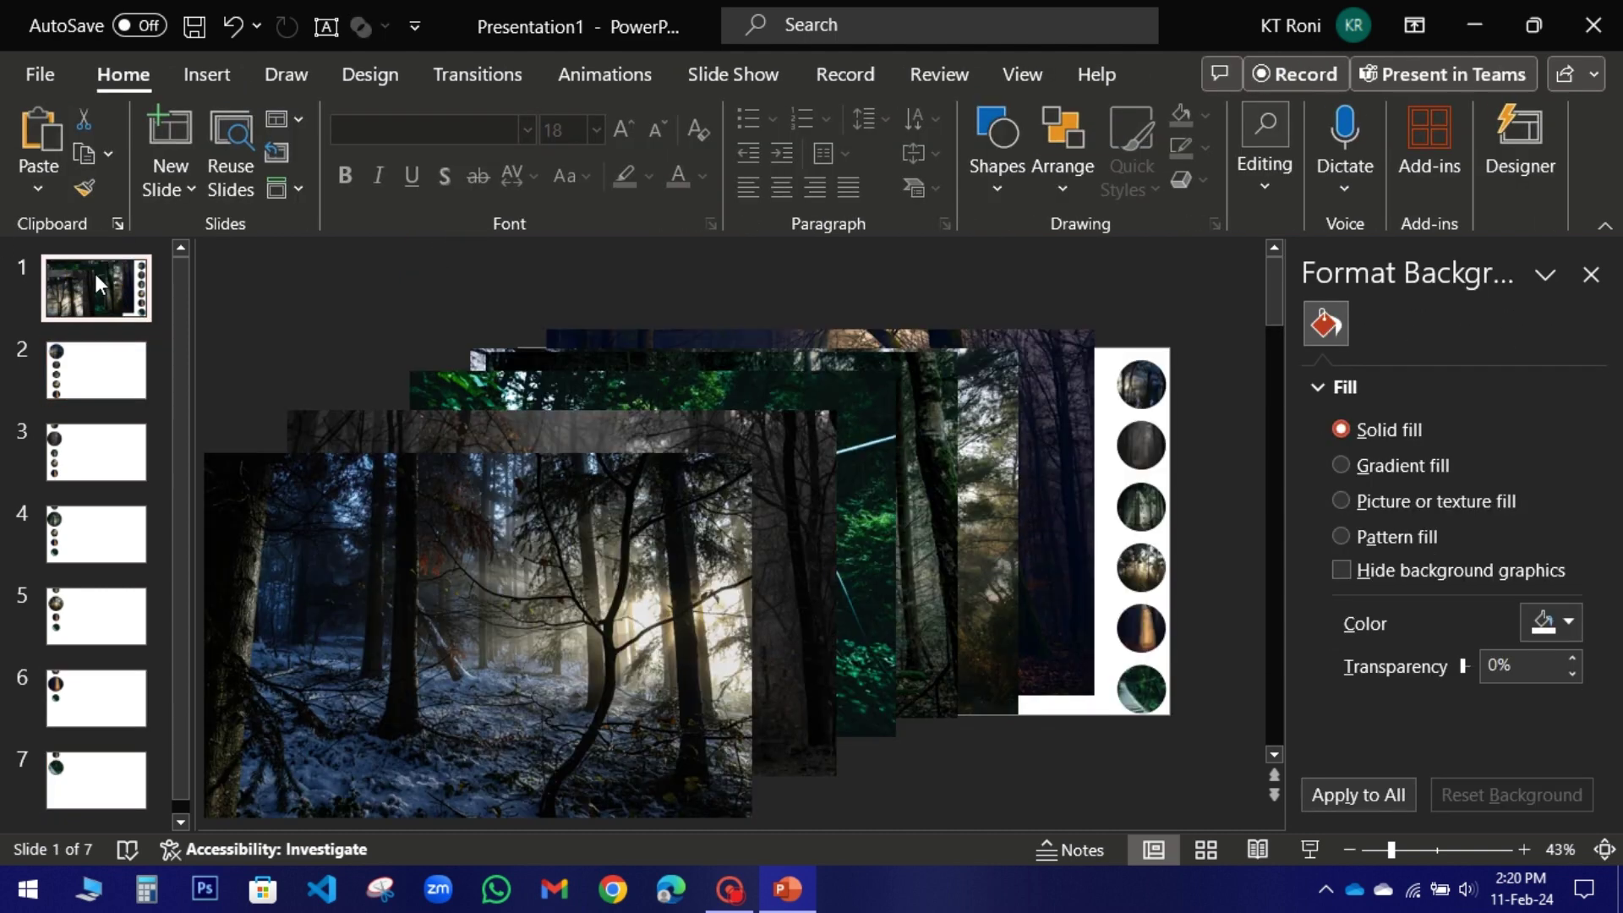
# Make the front forest photo from slide 1 the picture-fill background of slide 2.
pyautogui.click(456, 582)
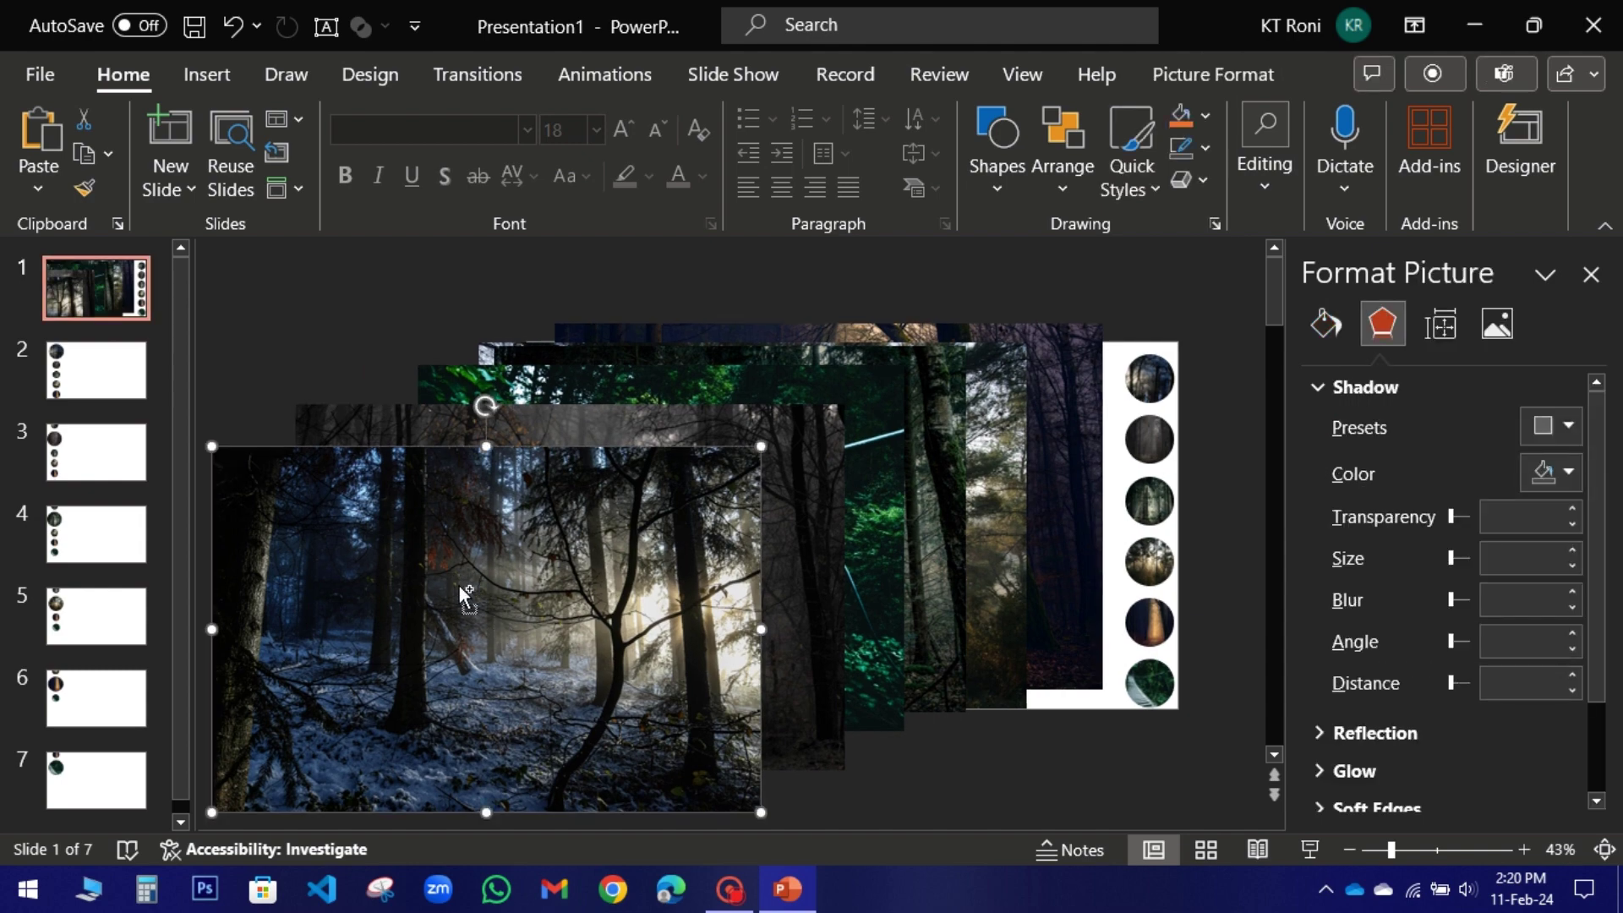
pyautogui.click(94, 370)
pyautogui.rightClick(617, 384)
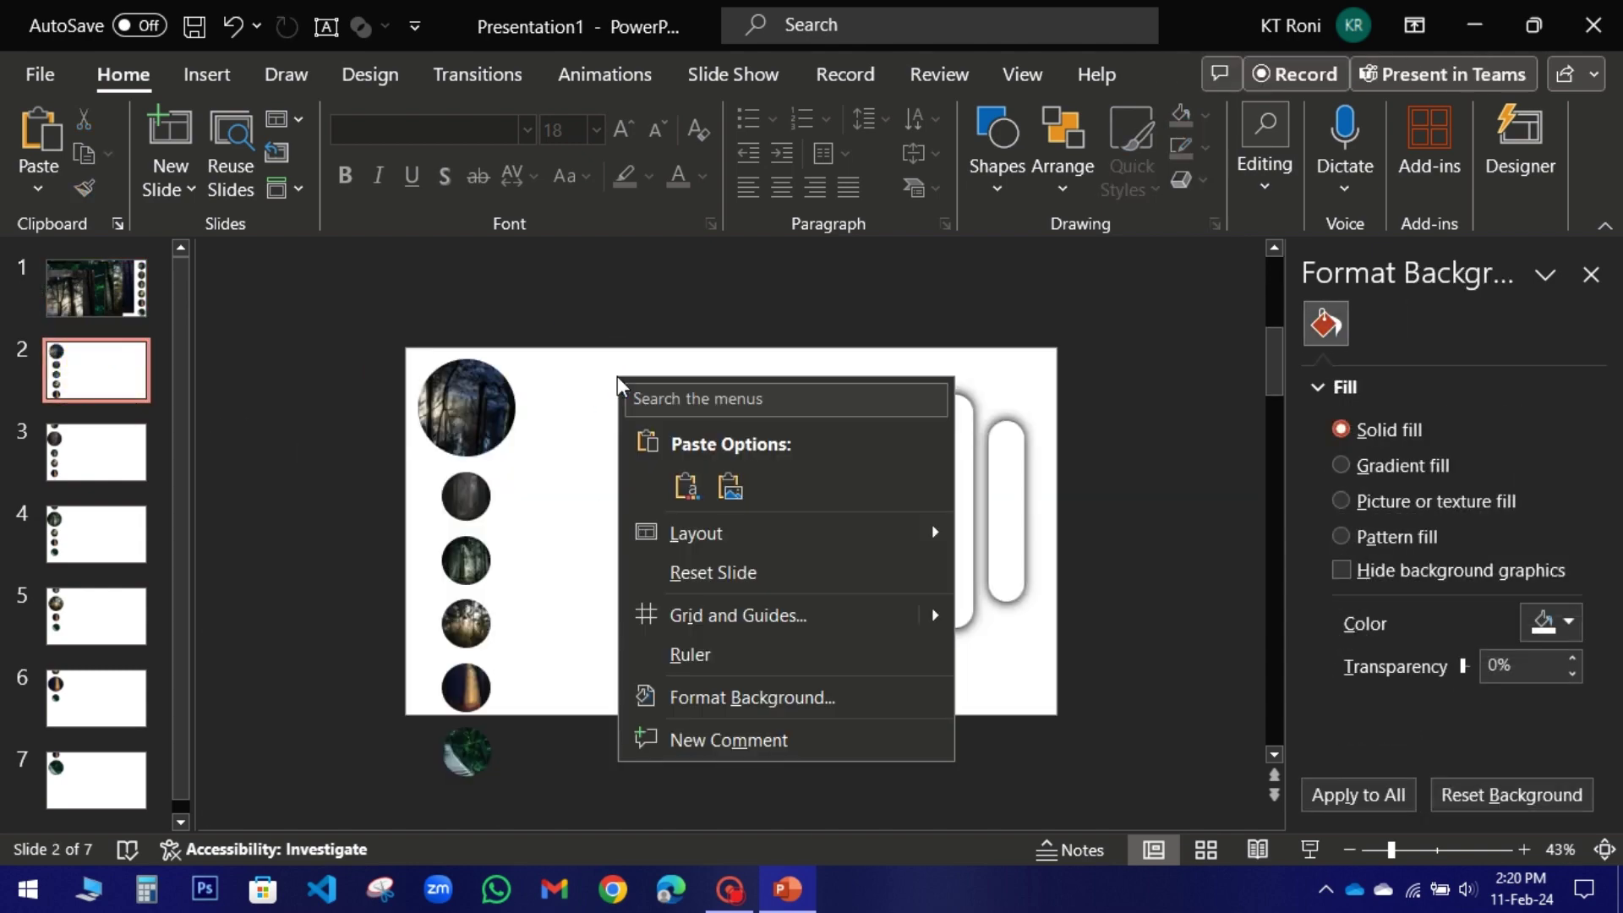
pyautogui.click(854, 697)
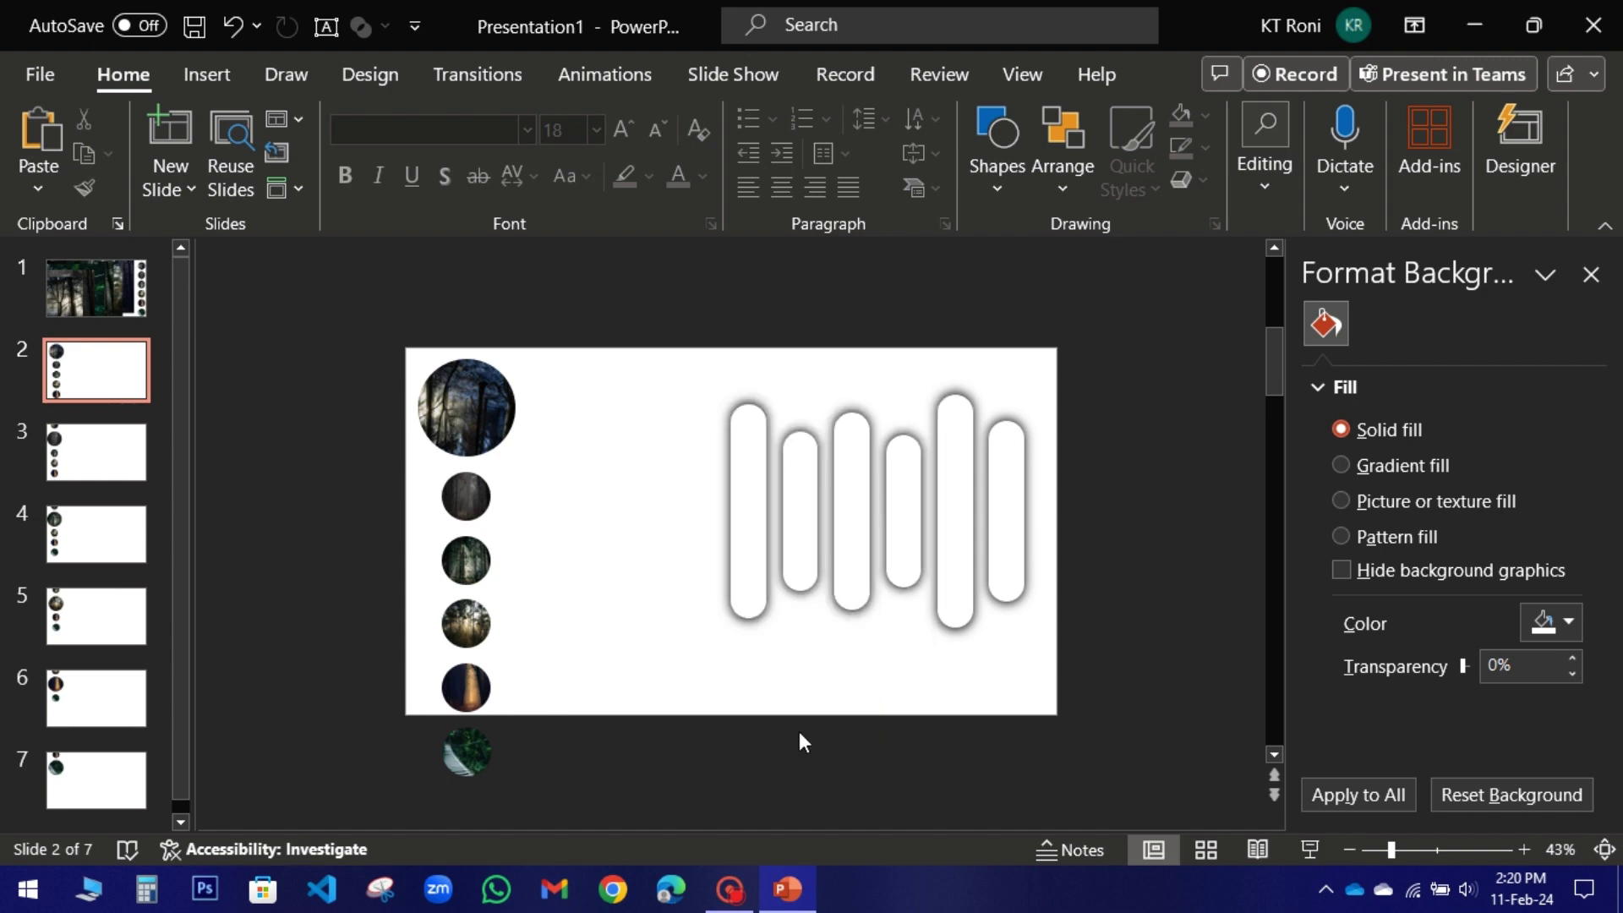
pyautogui.click(1344, 504)
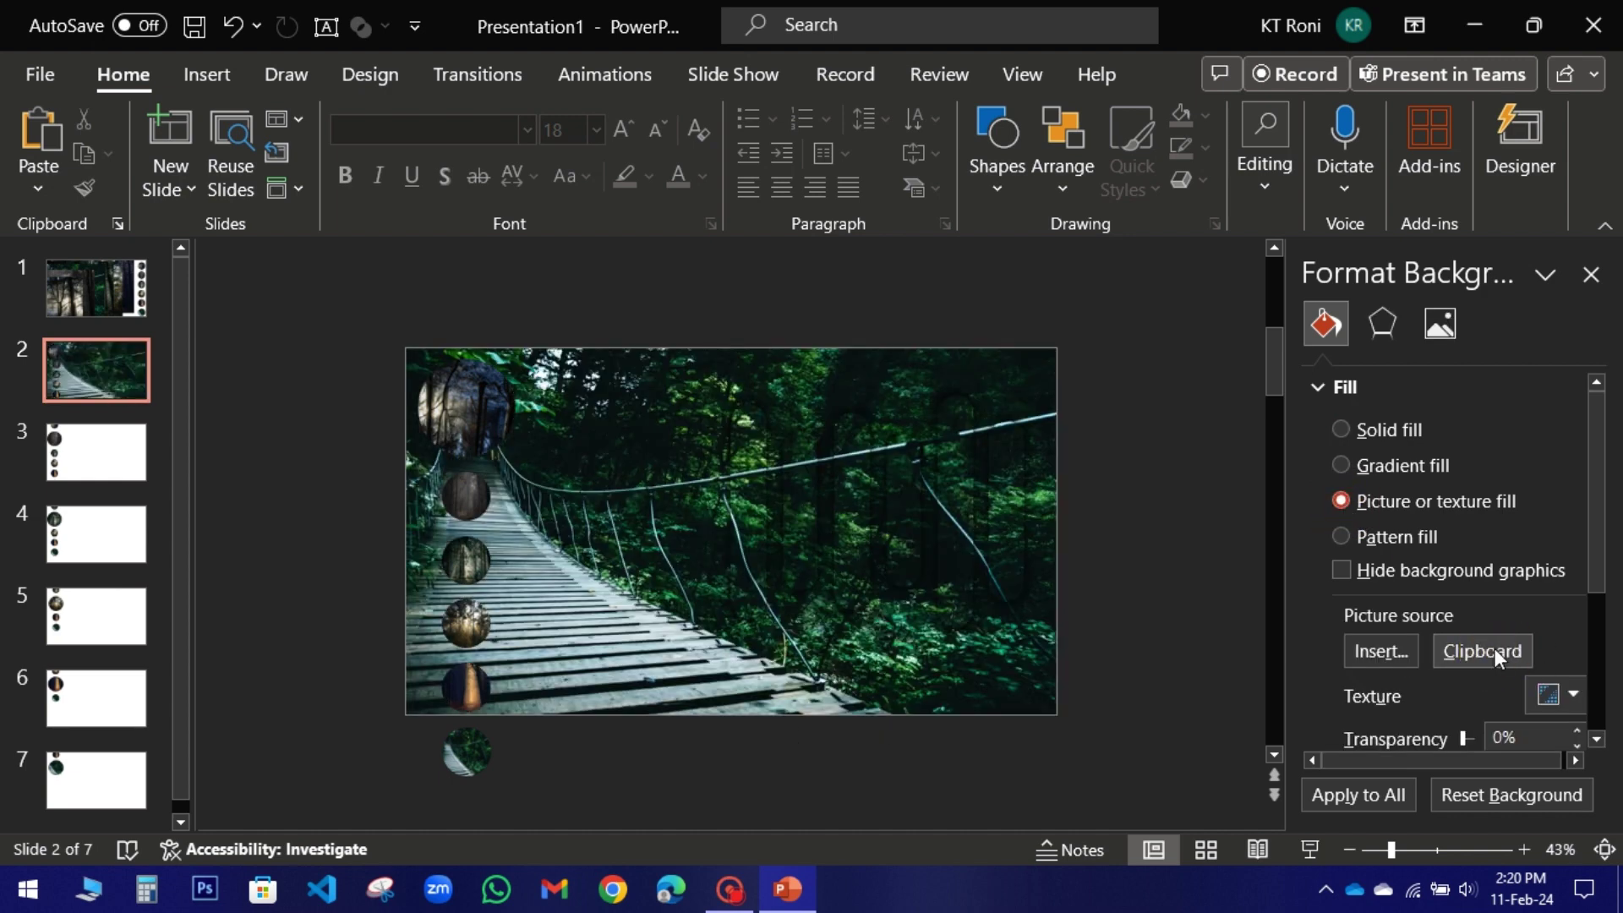
pyautogui.click(1495, 648)
# Use the next copied forest and bridge photos as picture-fill backgrounds for slides 3 and 7.
pyautogui.click(113, 467)
pyautogui.click(647, 427)
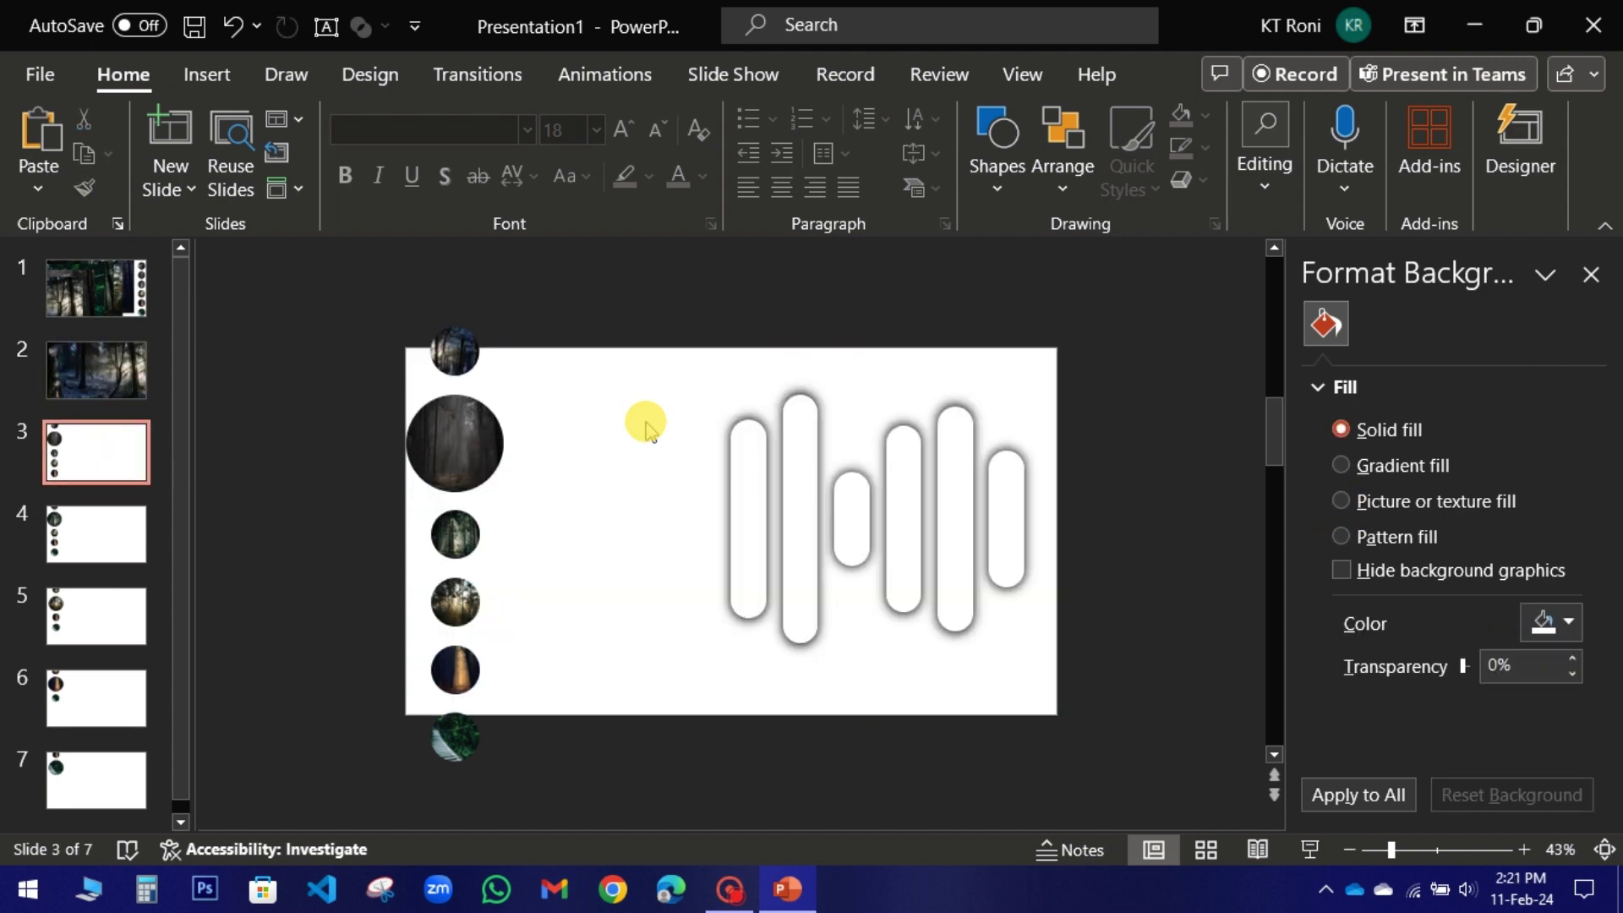
pyautogui.click(137, 304)
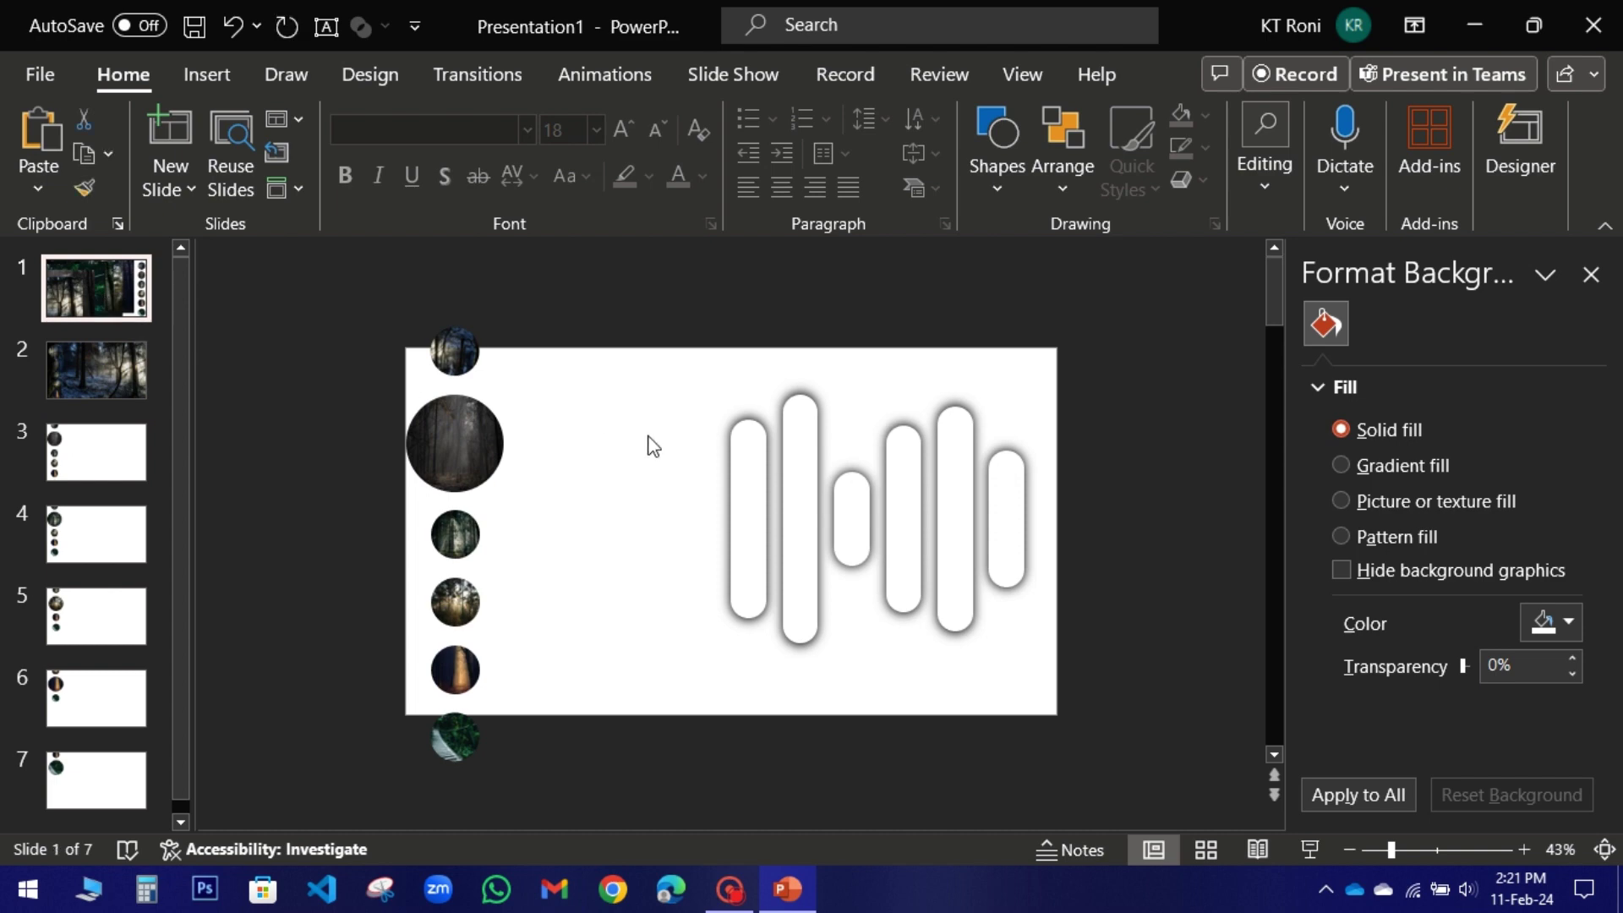
pyautogui.click(746, 434)
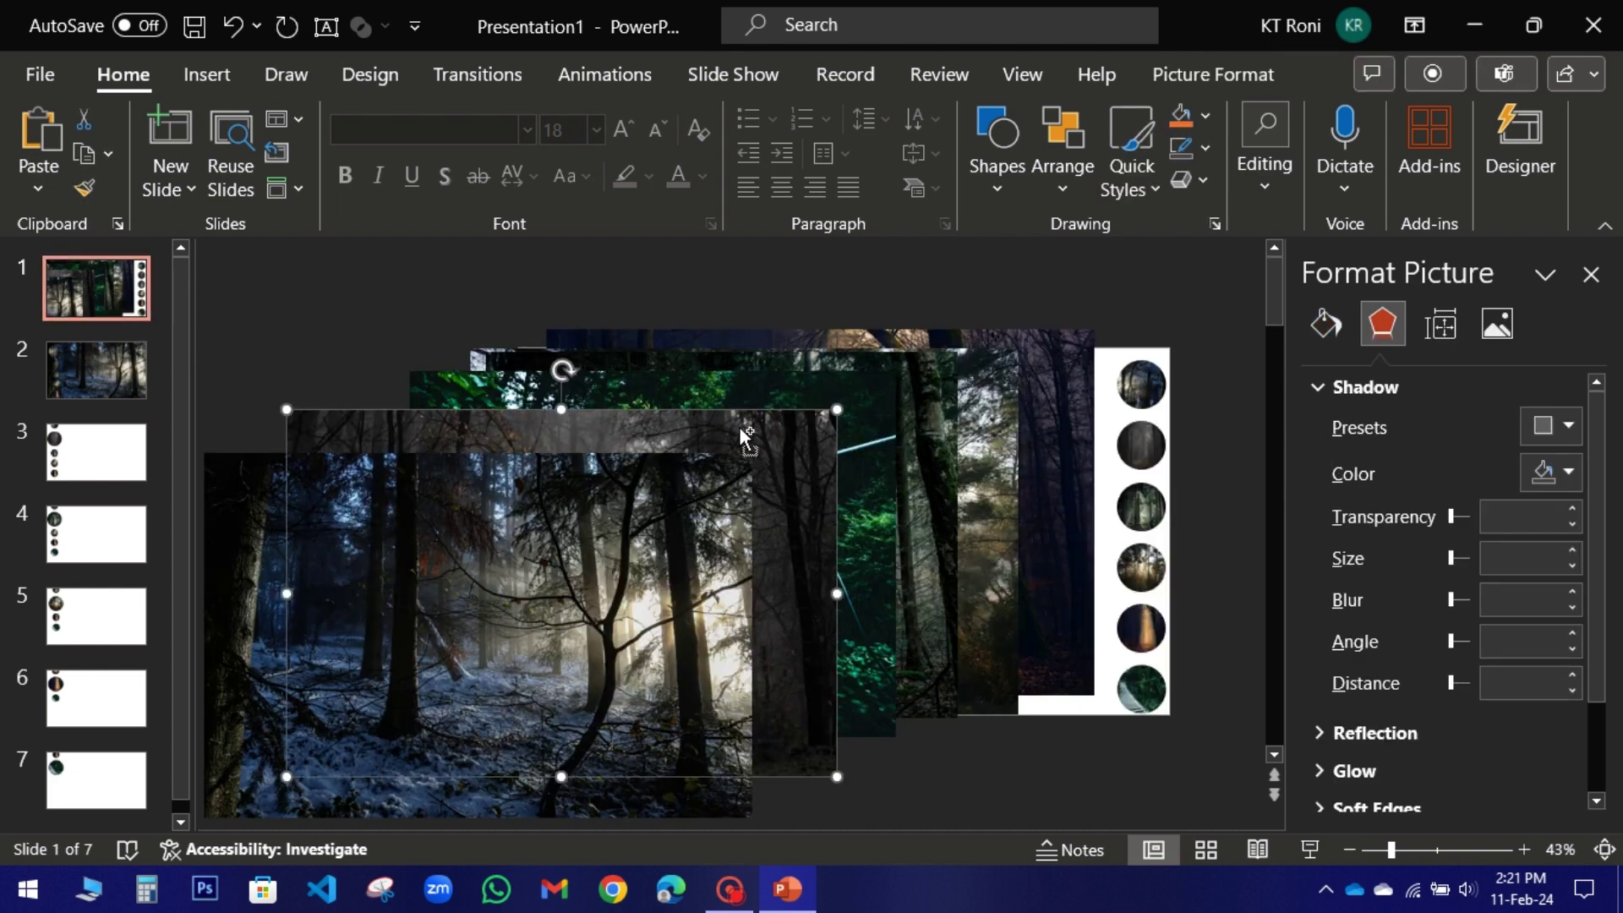
pyautogui.click(80, 460)
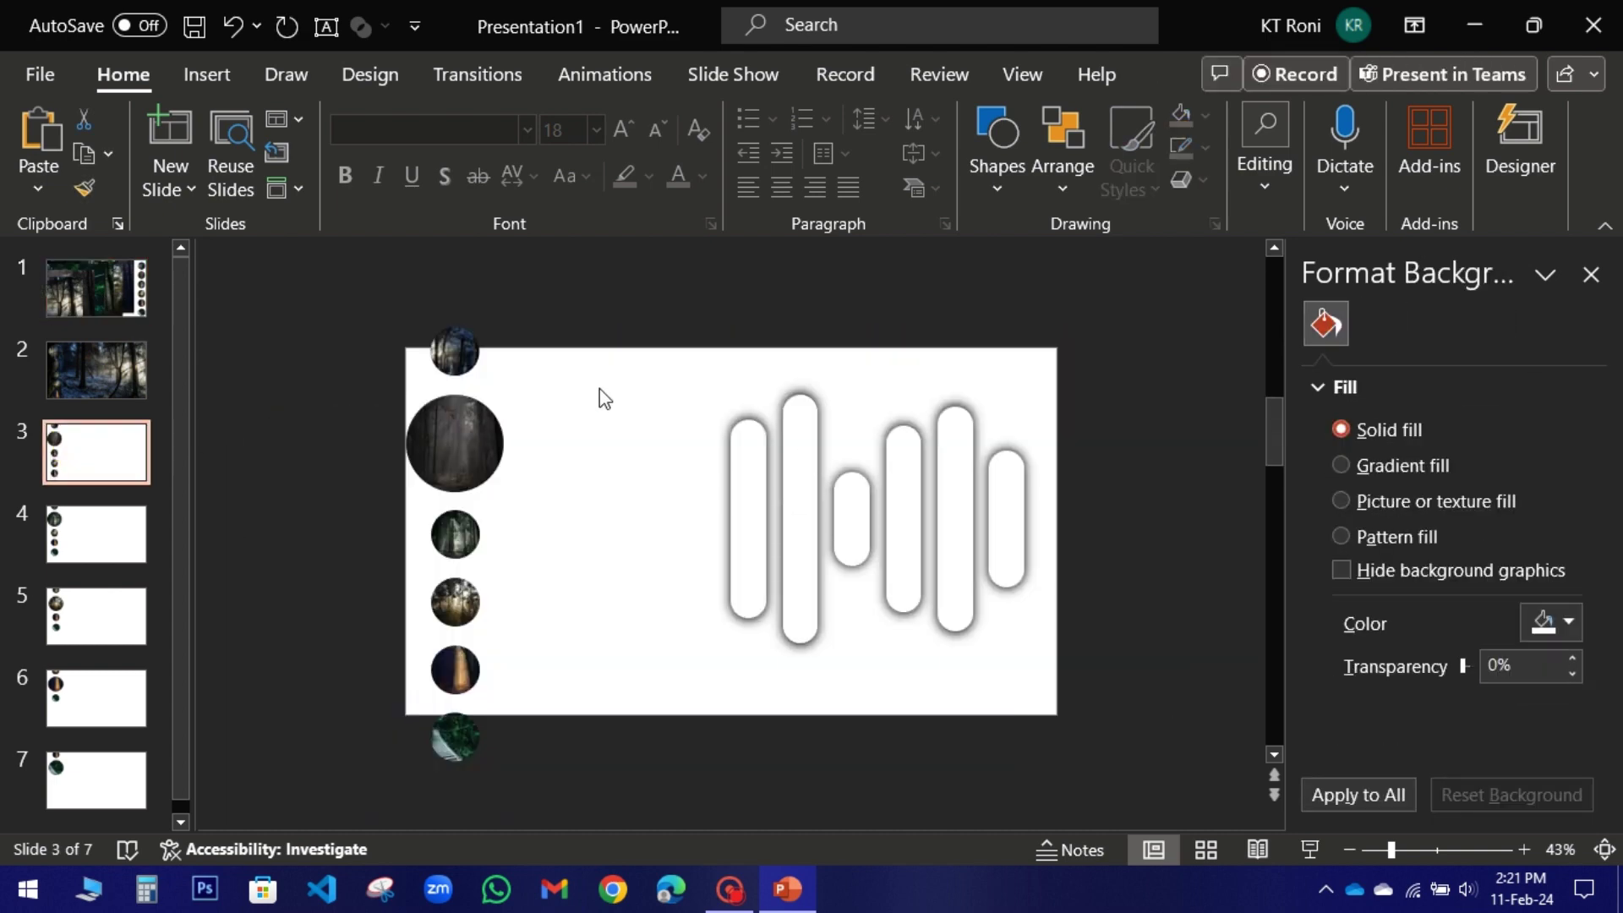
pyautogui.click(1404, 501)
pyautogui.click(1483, 651)
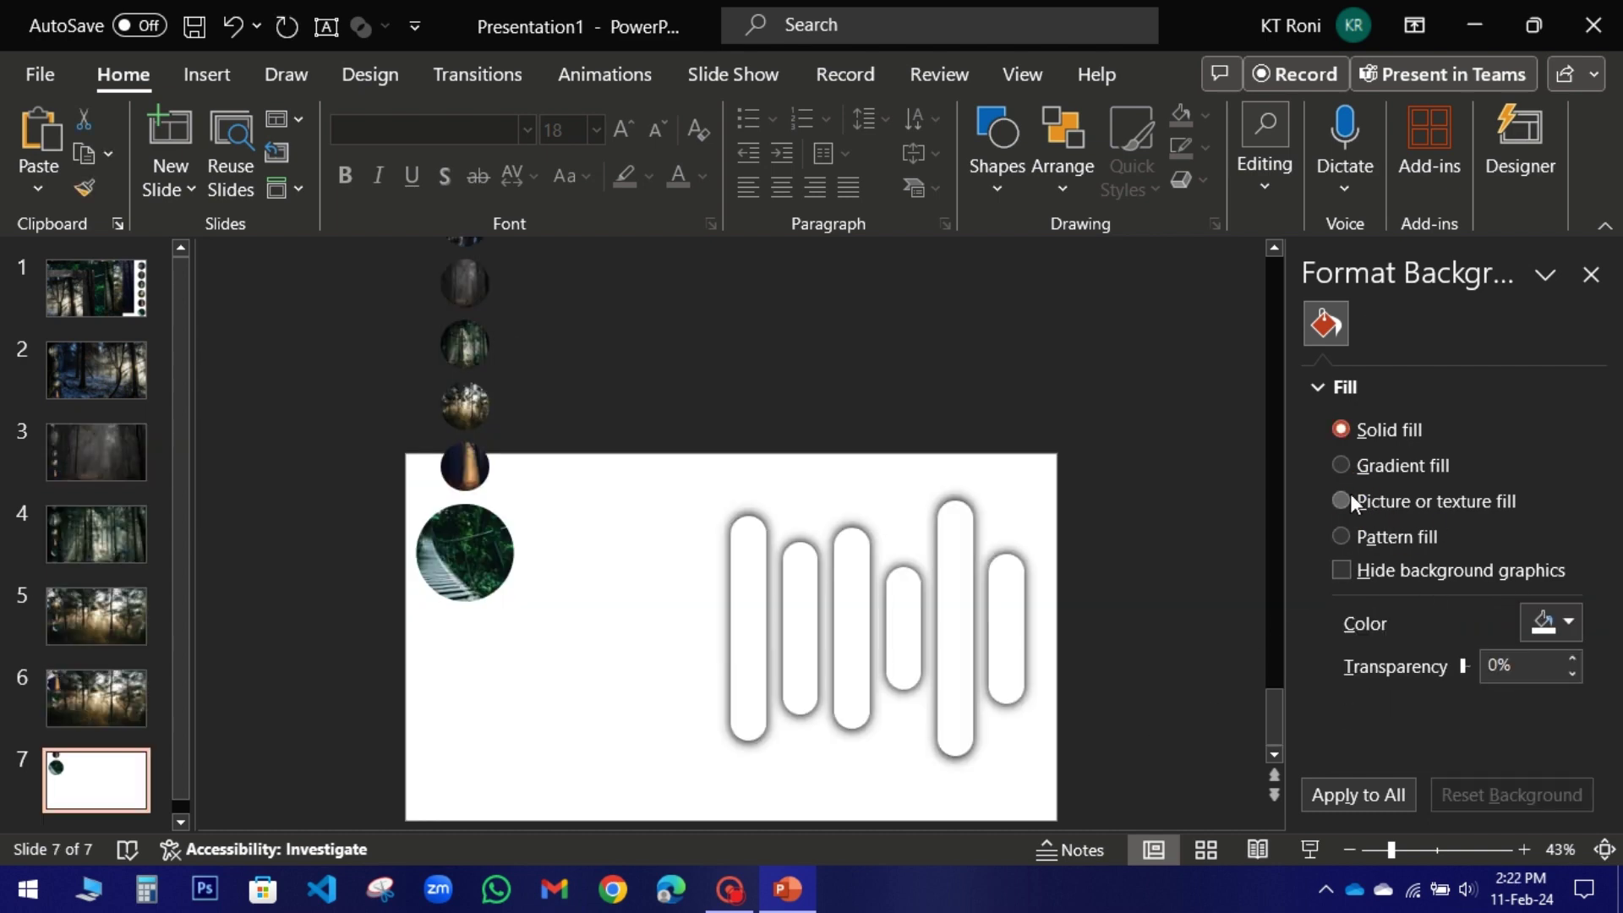
pyautogui.click(1351, 500)
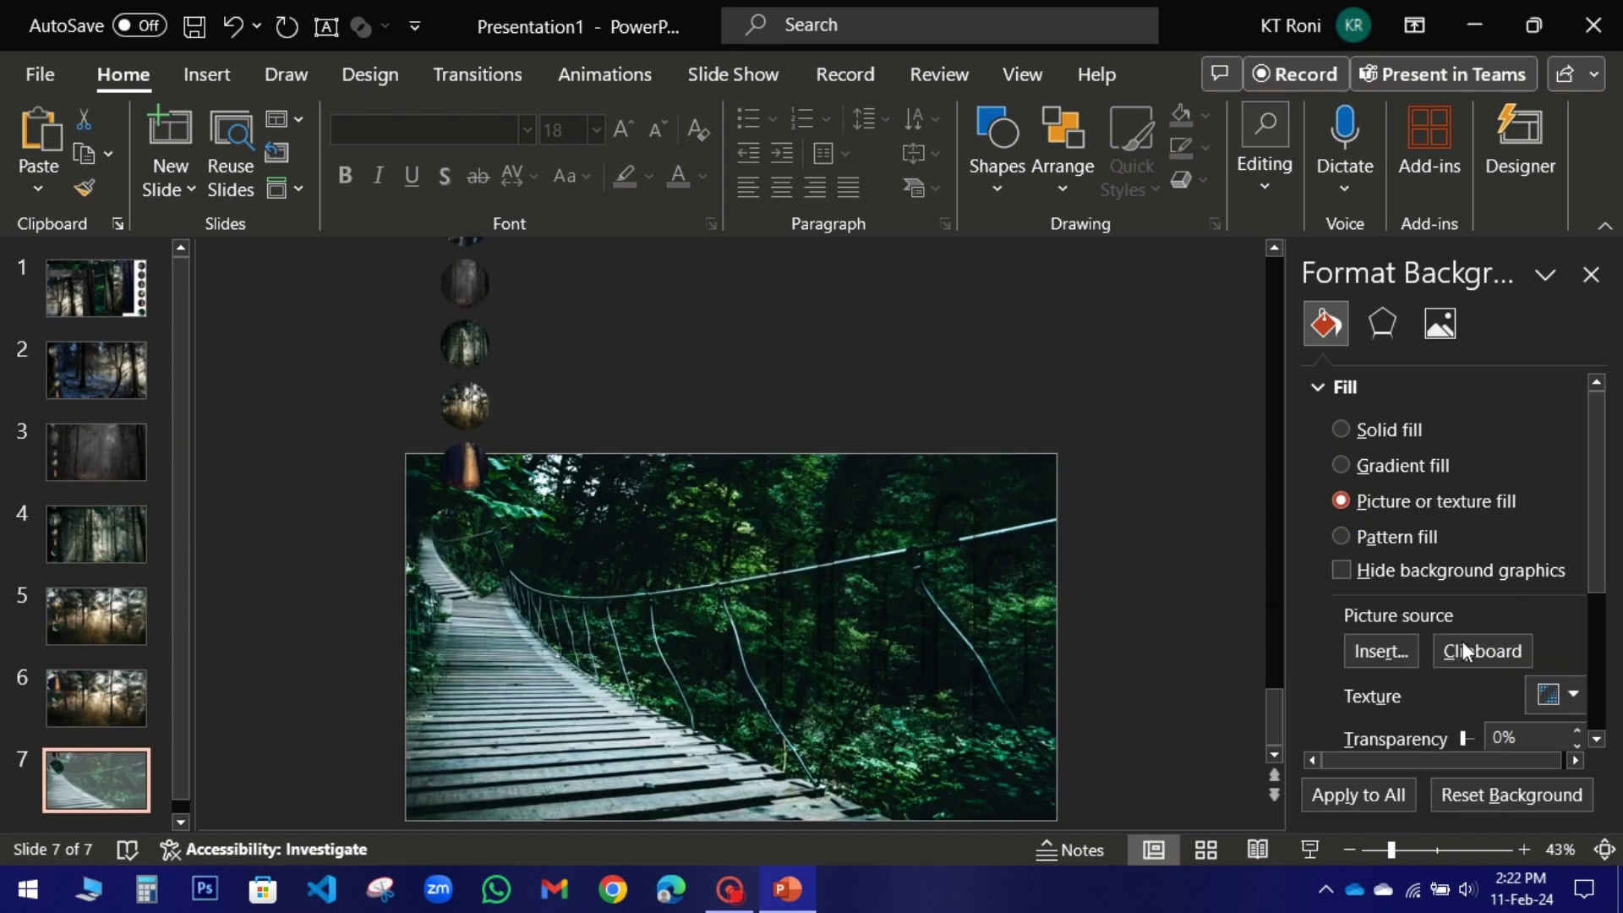
pyautogui.click(1475, 649)
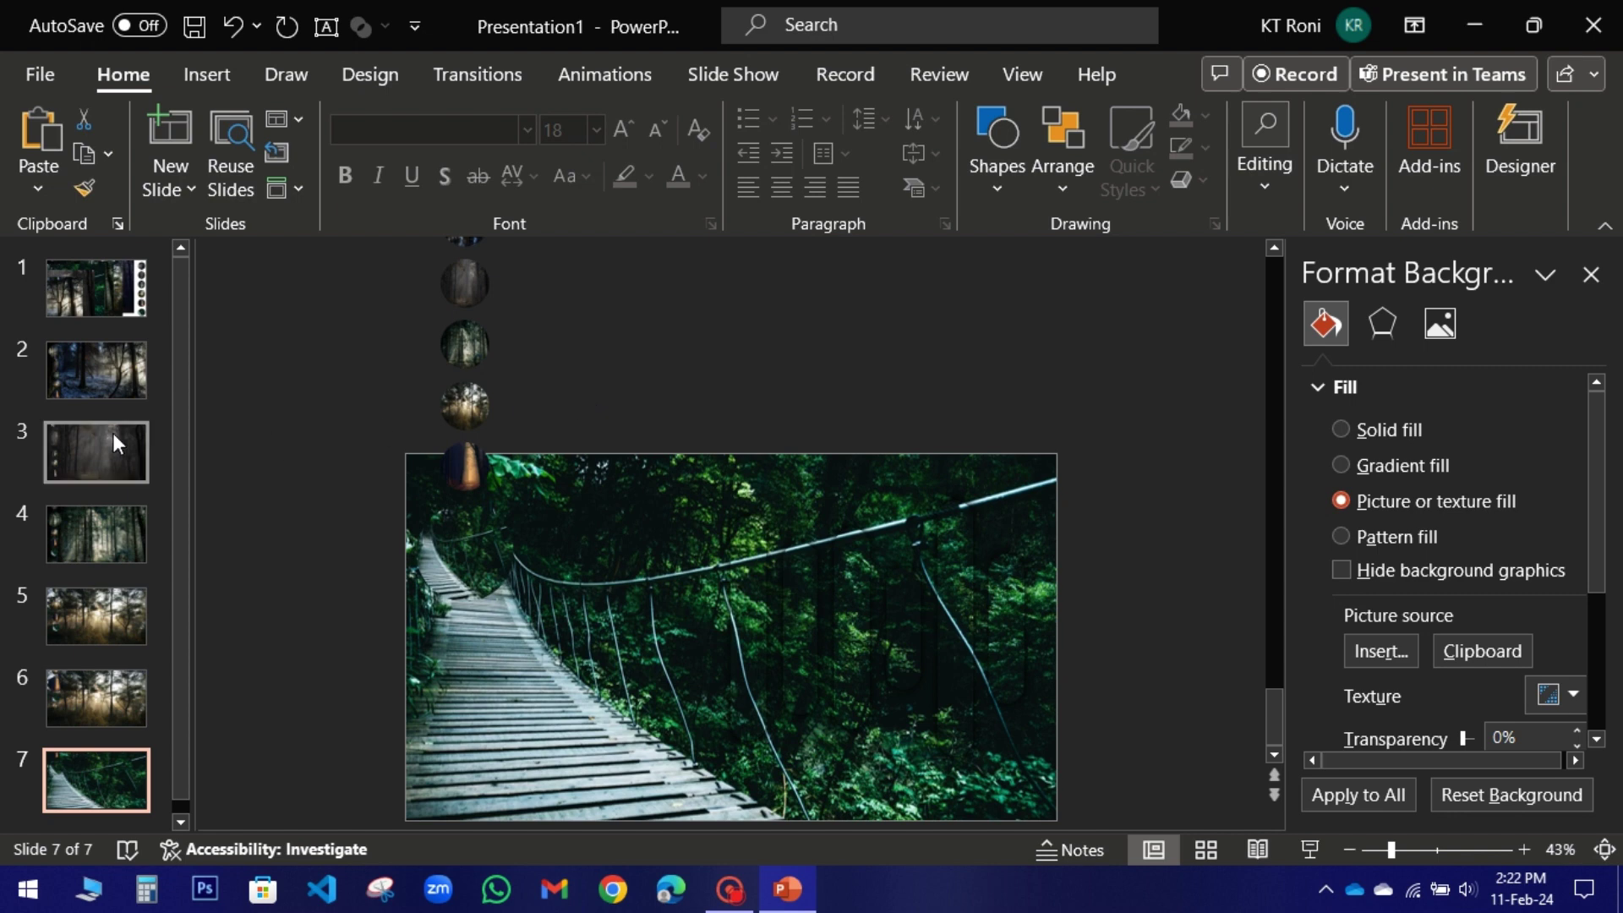
# Delete the original collage first slide.
pyautogui.click(114, 301)
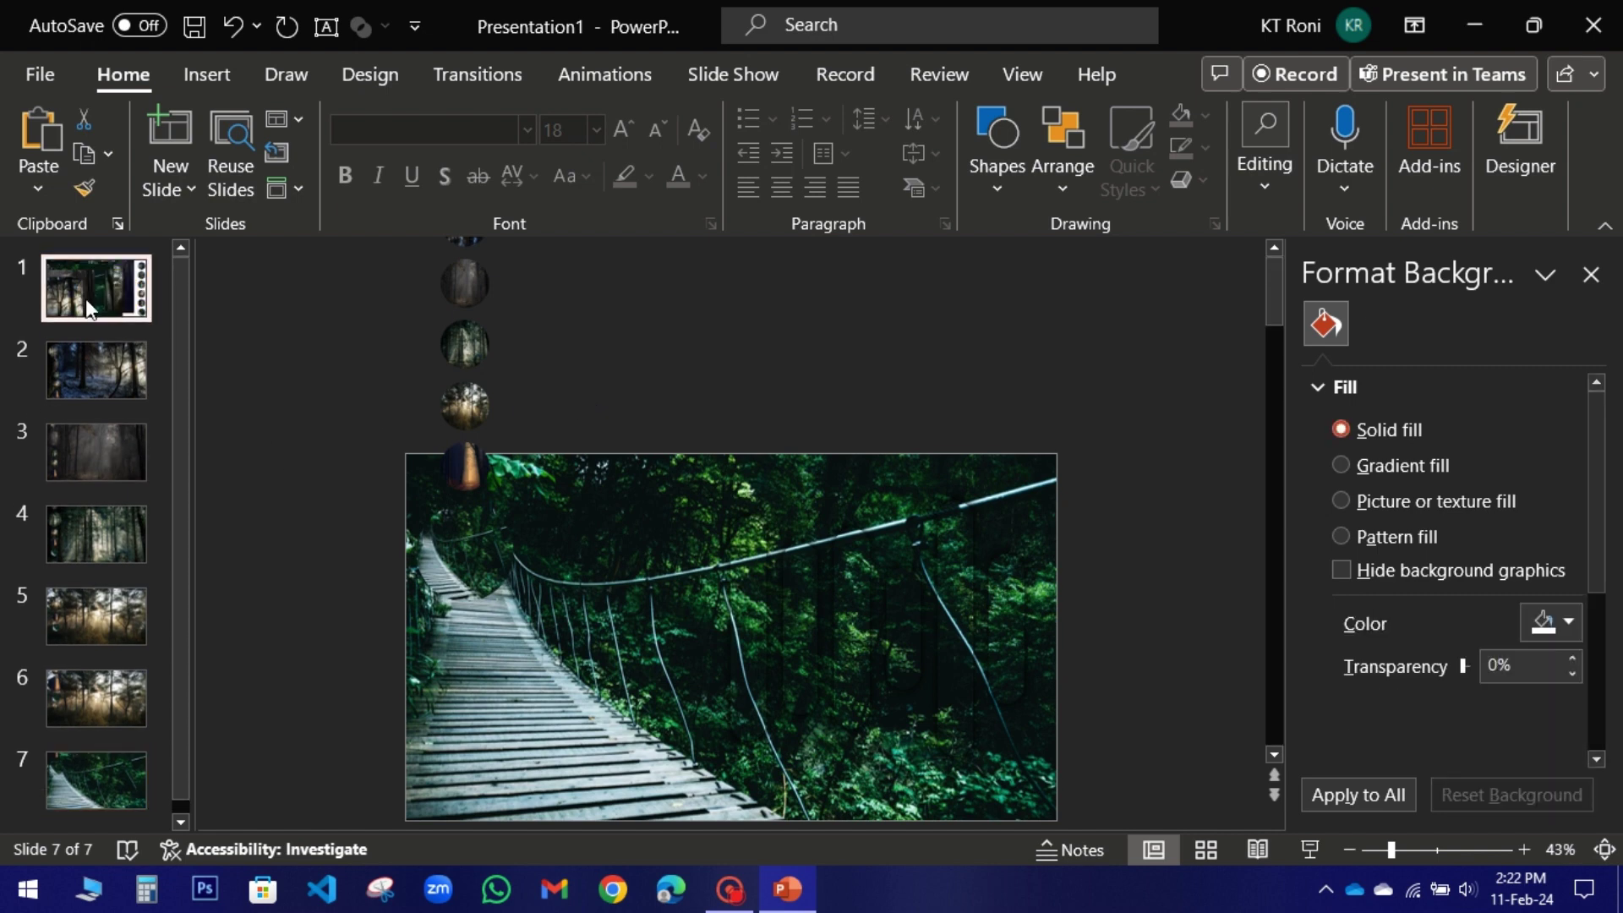
pyautogui.press('Delete')
pyautogui.click(370, 316)
# Give slide 1's photo circles an Outer Center shadow with 0% transparency and 18 pt blur.
pyautogui.moveTo(370, 316)
pyautogui.mouseDown()
pyautogui.moveTo(591, 814)
pyautogui.moveTo(531, 801)
pyautogui.mouseUp()
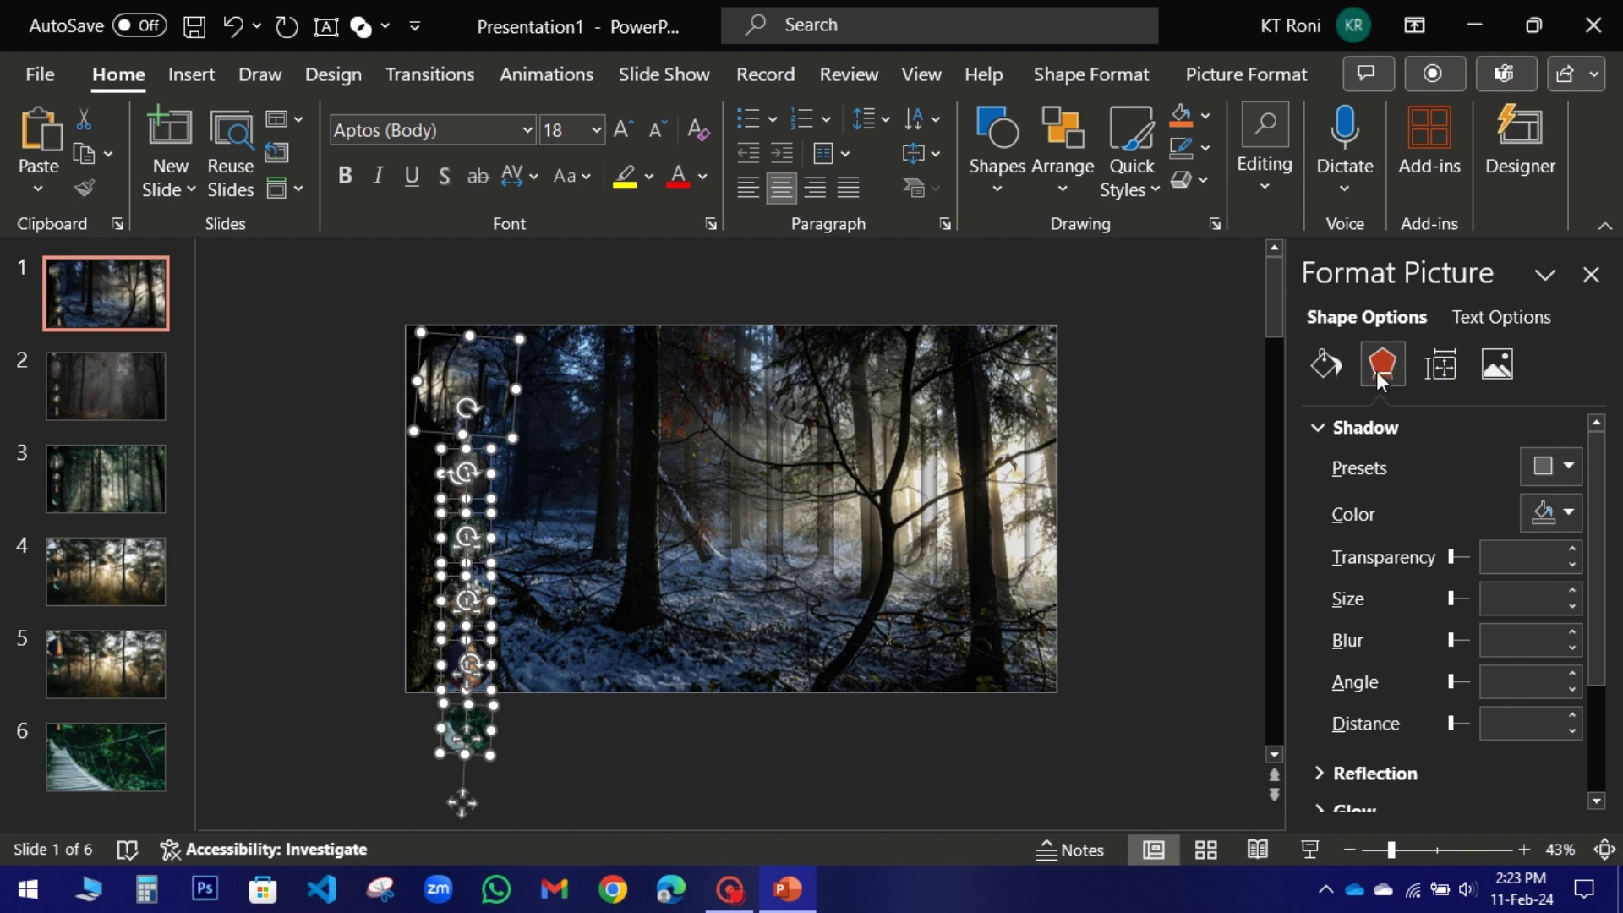
pyautogui.click(1552, 467)
pyautogui.click(1487, 306)
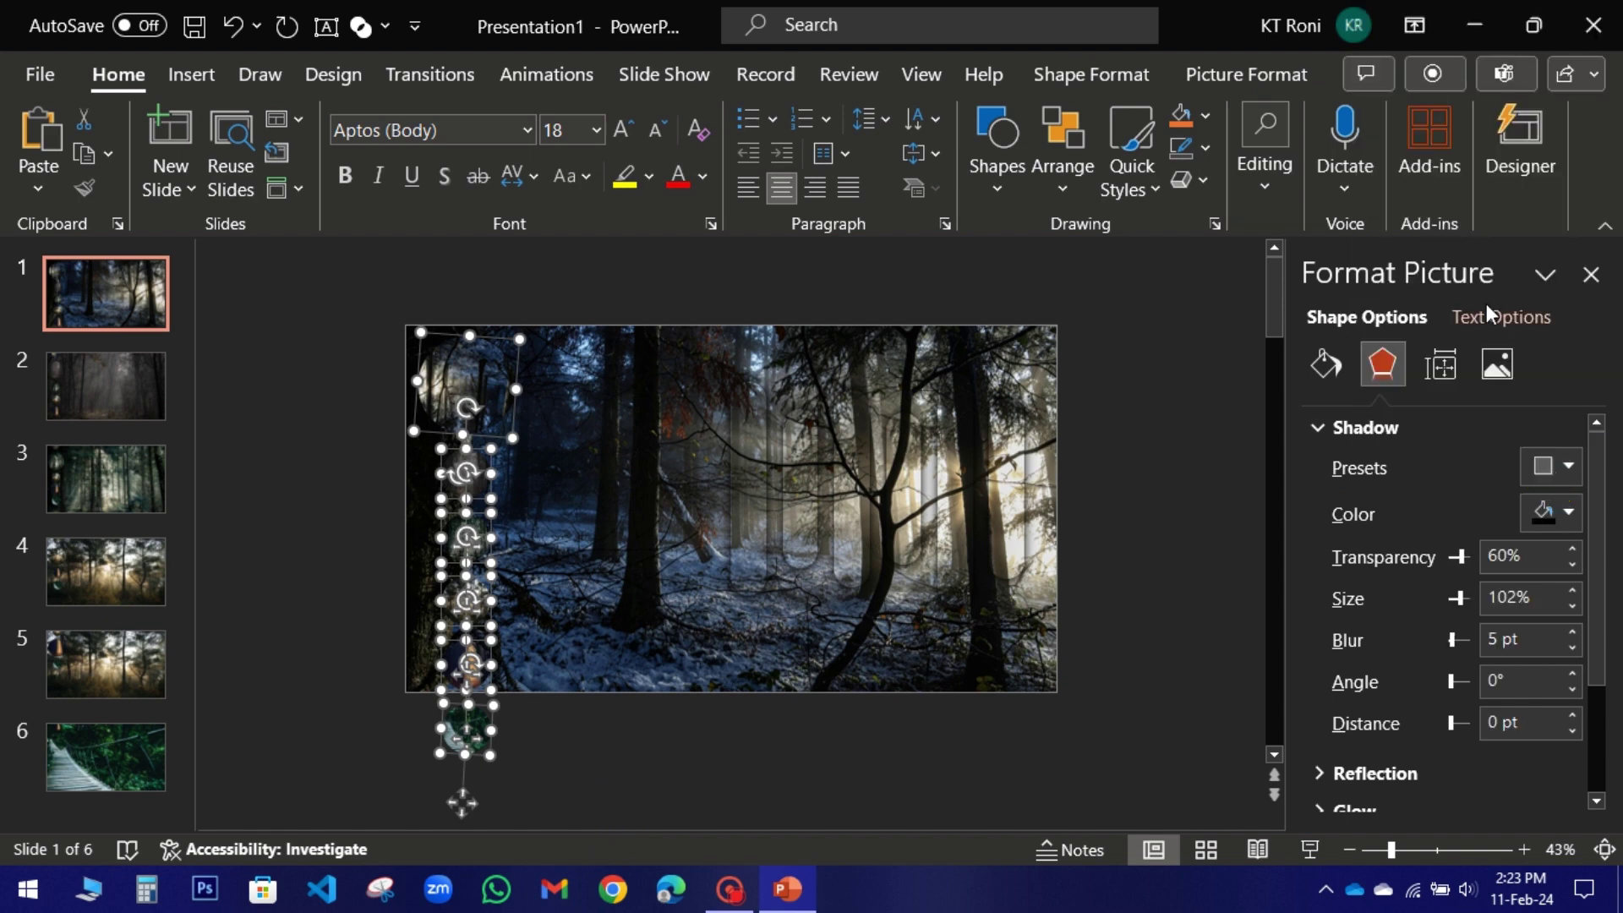
pyautogui.click(1426, 565)
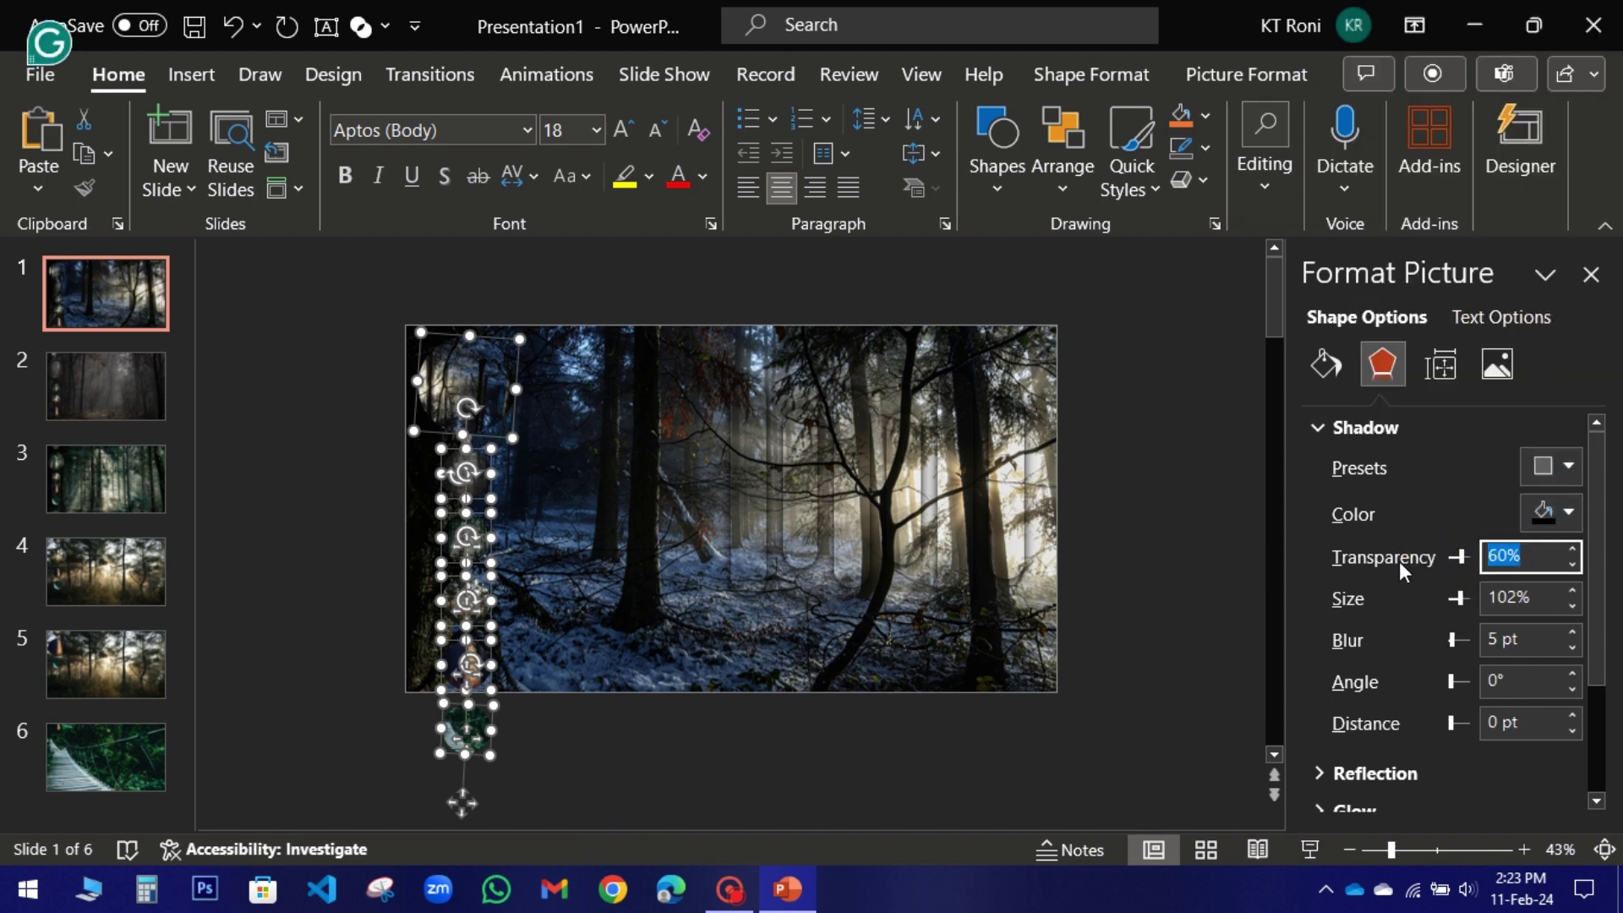
pyautogui.write('0')
pyautogui.press('Tab')
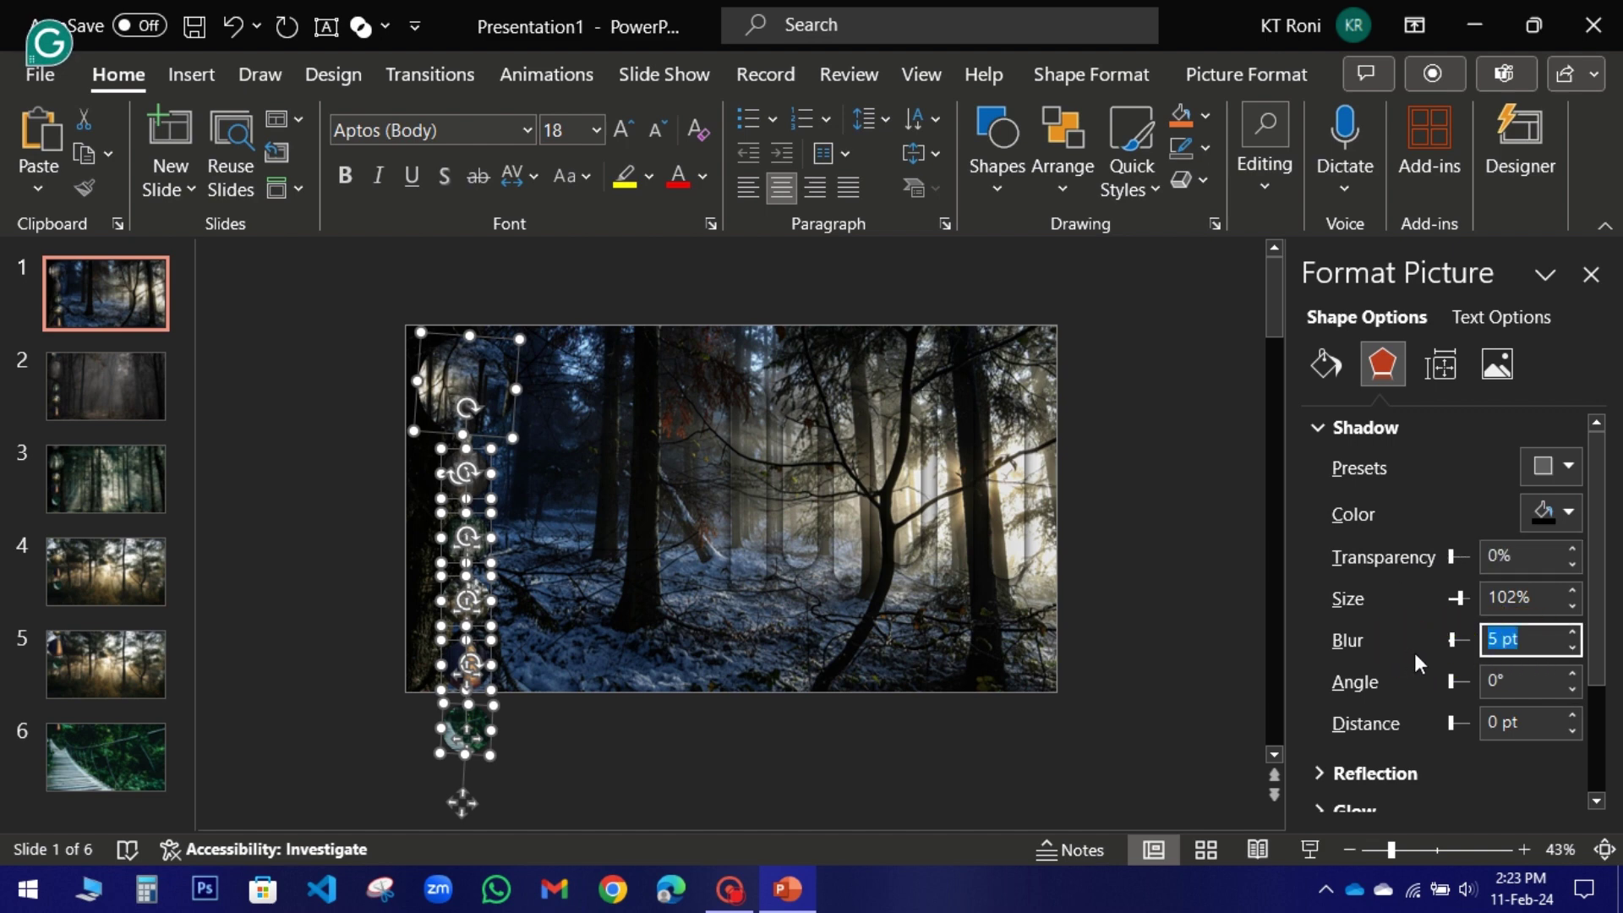
pyautogui.write('18')
# Apply the Outer Center shadow preset to slide 2's column of circle pictures.
pyautogui.click(95, 407)
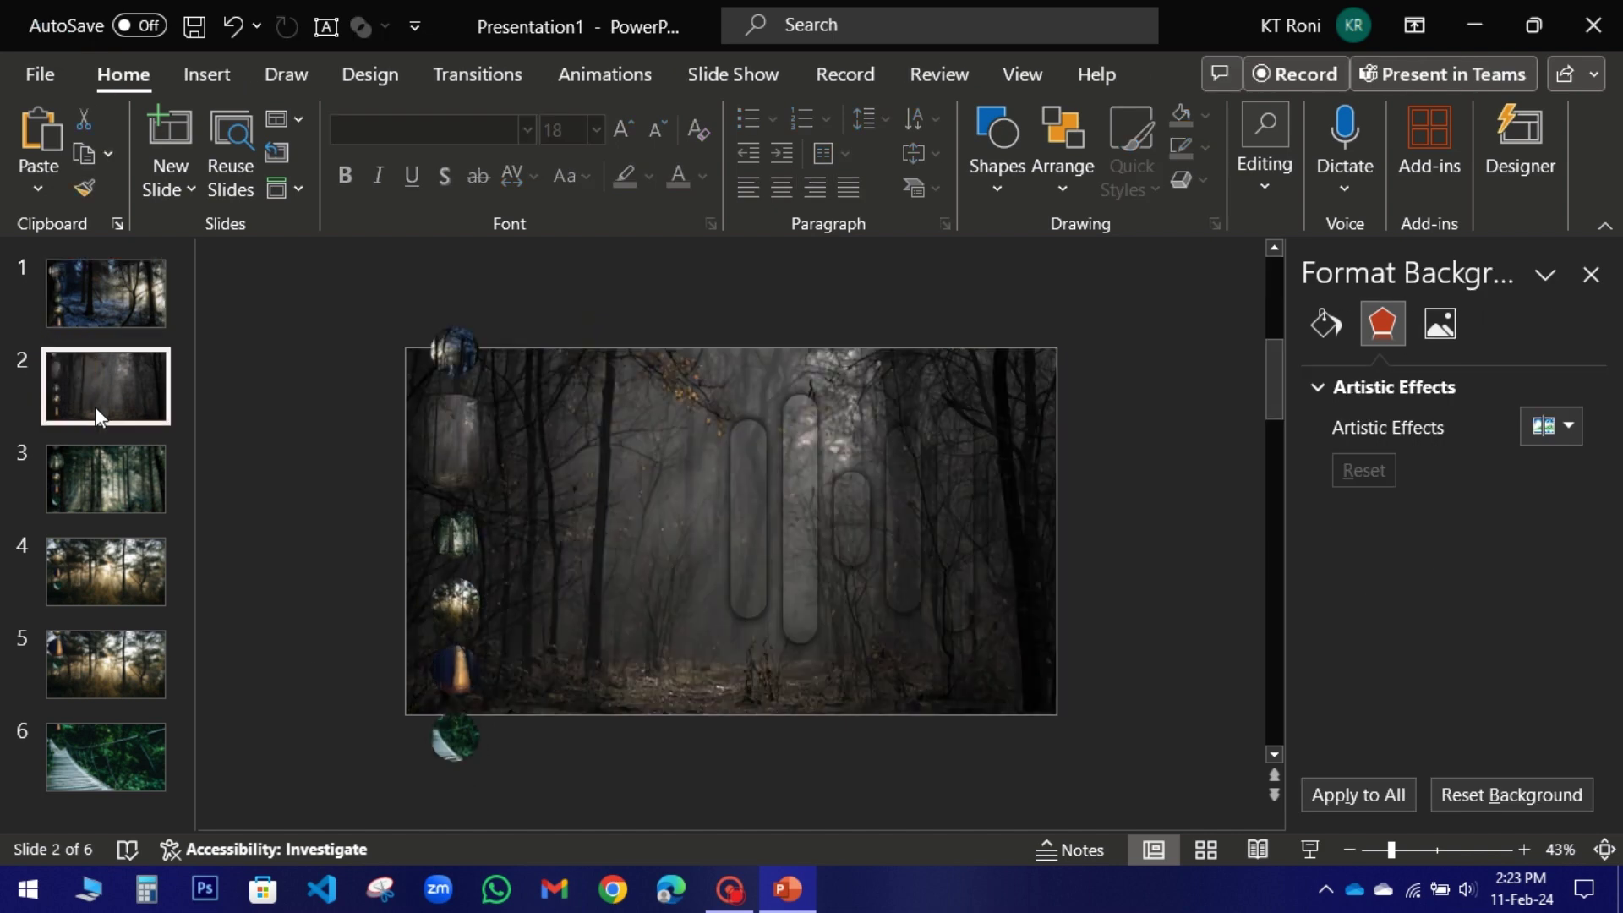
pyautogui.moveTo(364, 325); pyautogui.dragTo(663, 765)
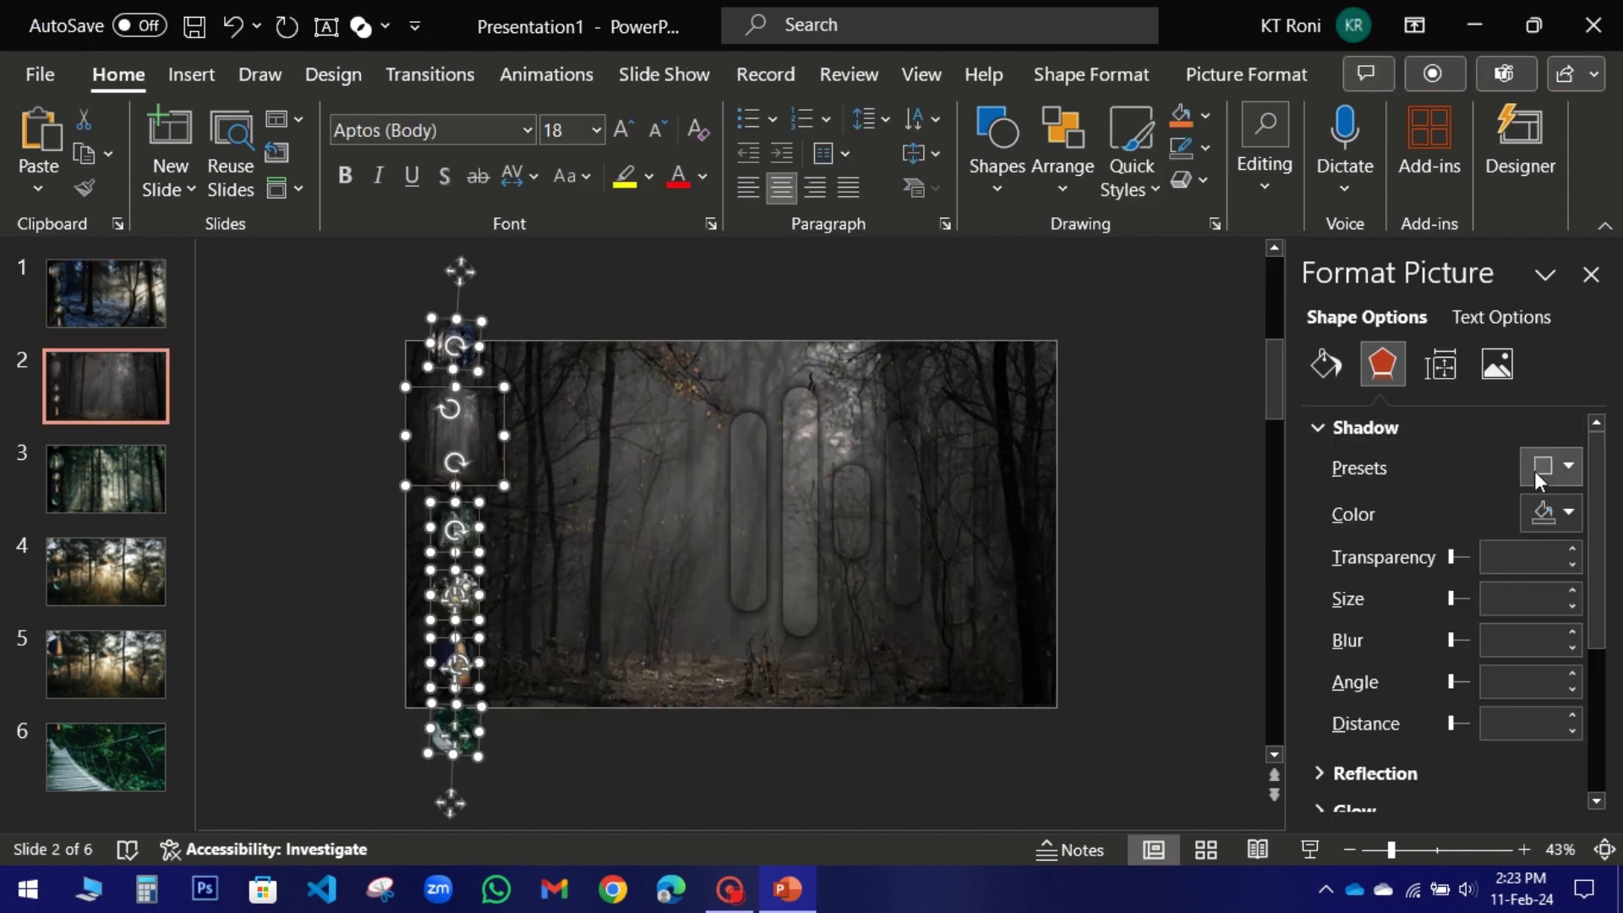
pyautogui.click(1552, 468)
pyautogui.click(1486, 298)
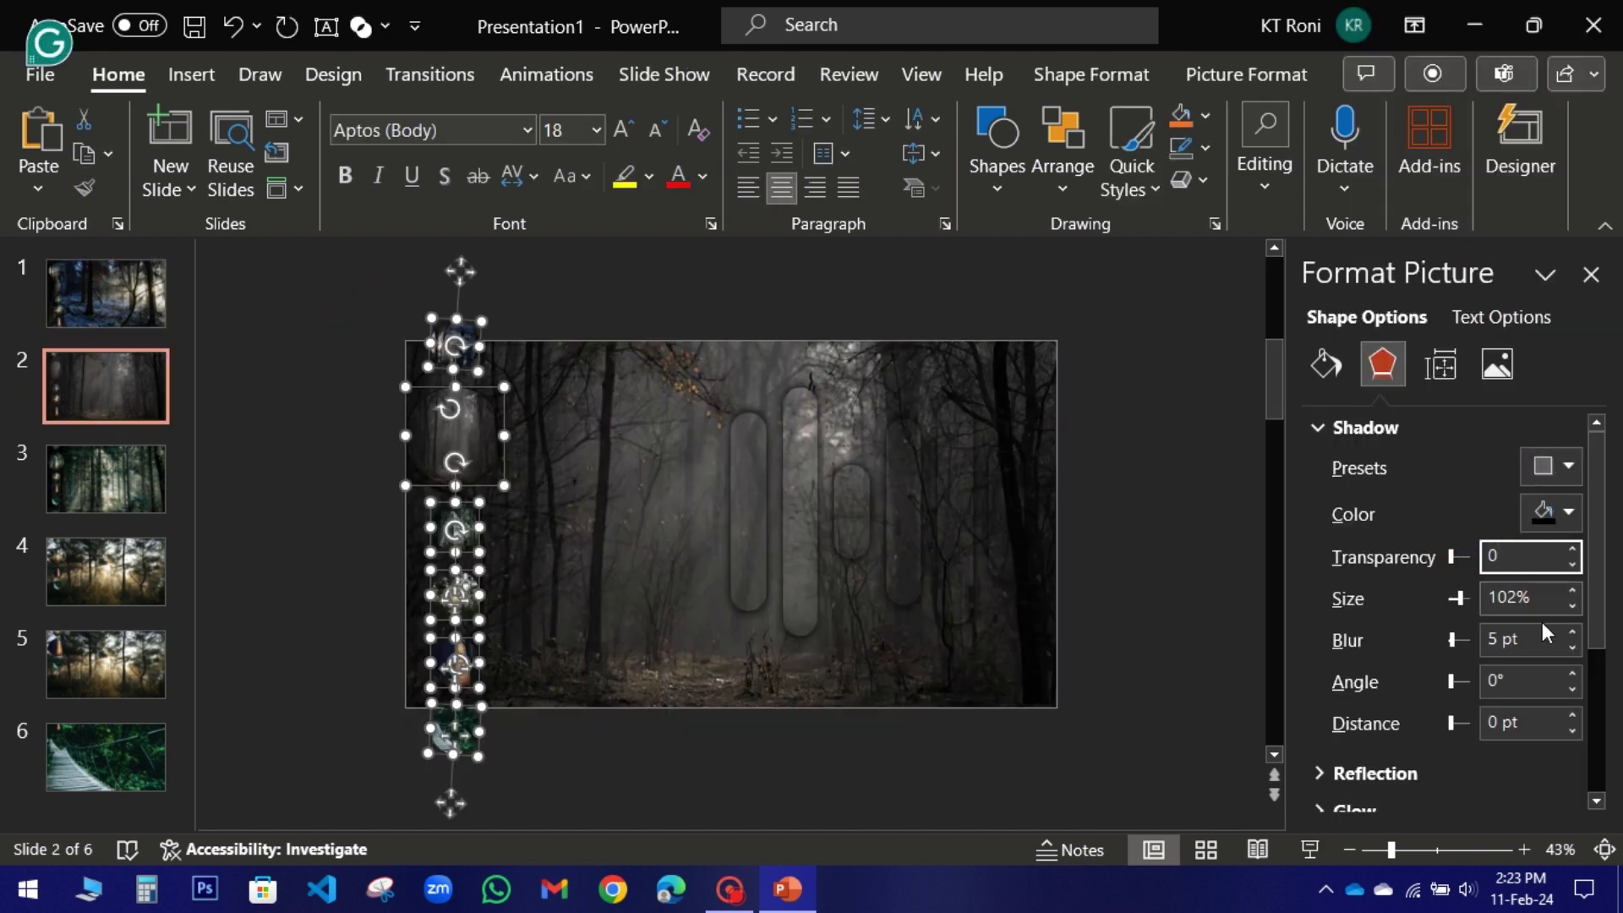
pyautogui.moveTo(1544, 626); pyautogui.dragTo(1479, 632)
pyautogui.click(663, 652)
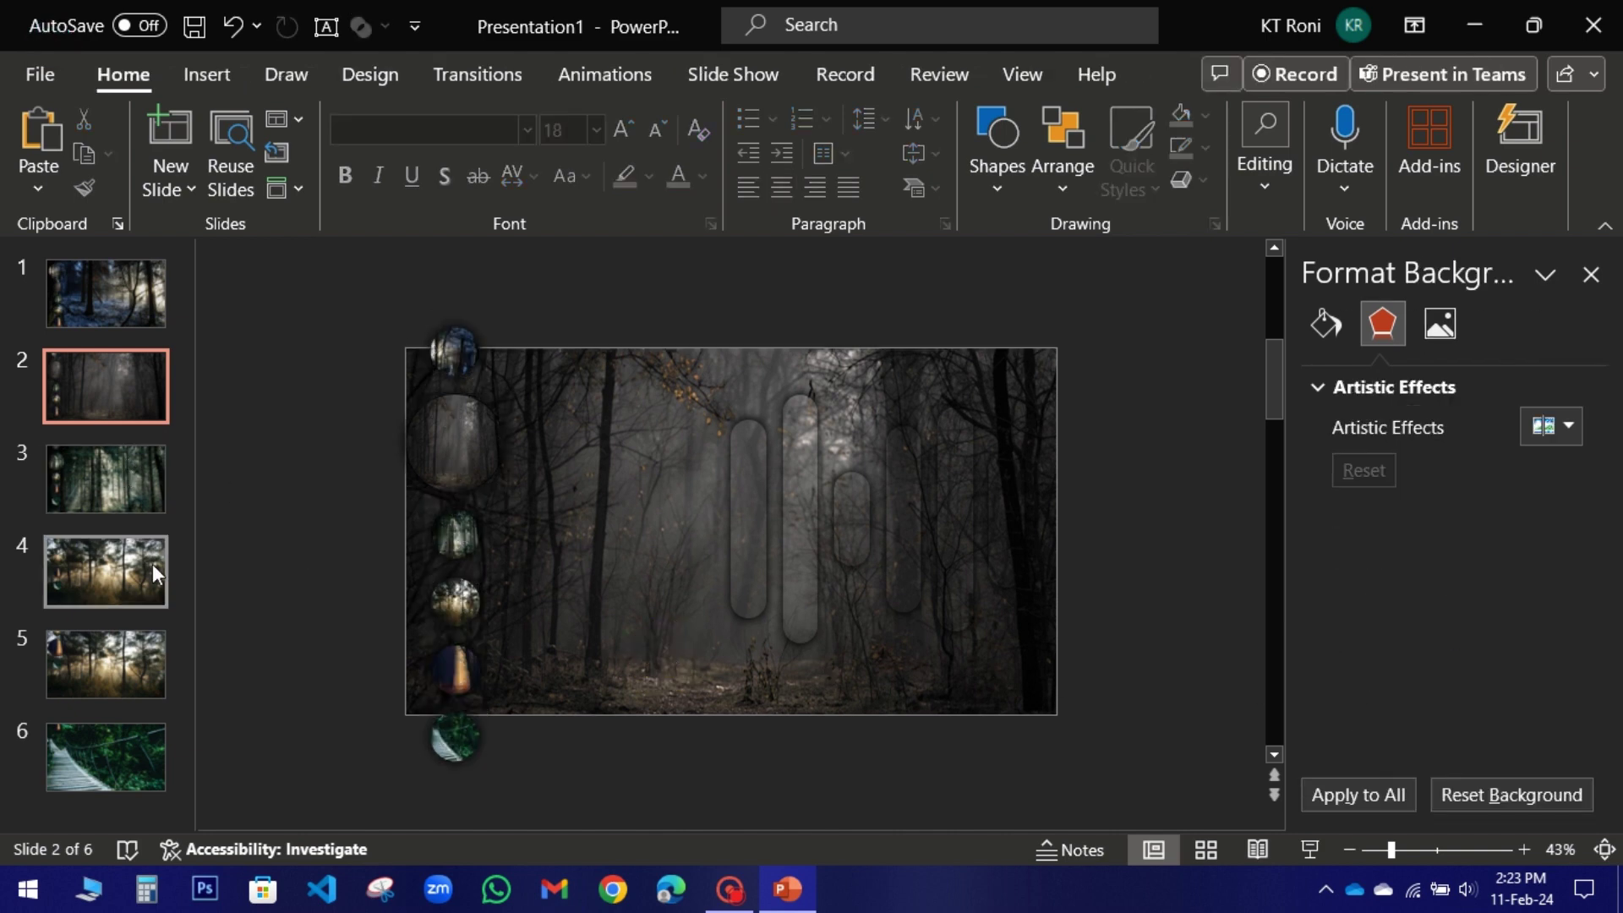
# Apply the Outer Center shadow to slide 3's circle pictures and adjust its blur.
pyautogui.click(146, 483)
pyautogui.moveTo(404, 252); pyautogui.dragTo(569, 782)
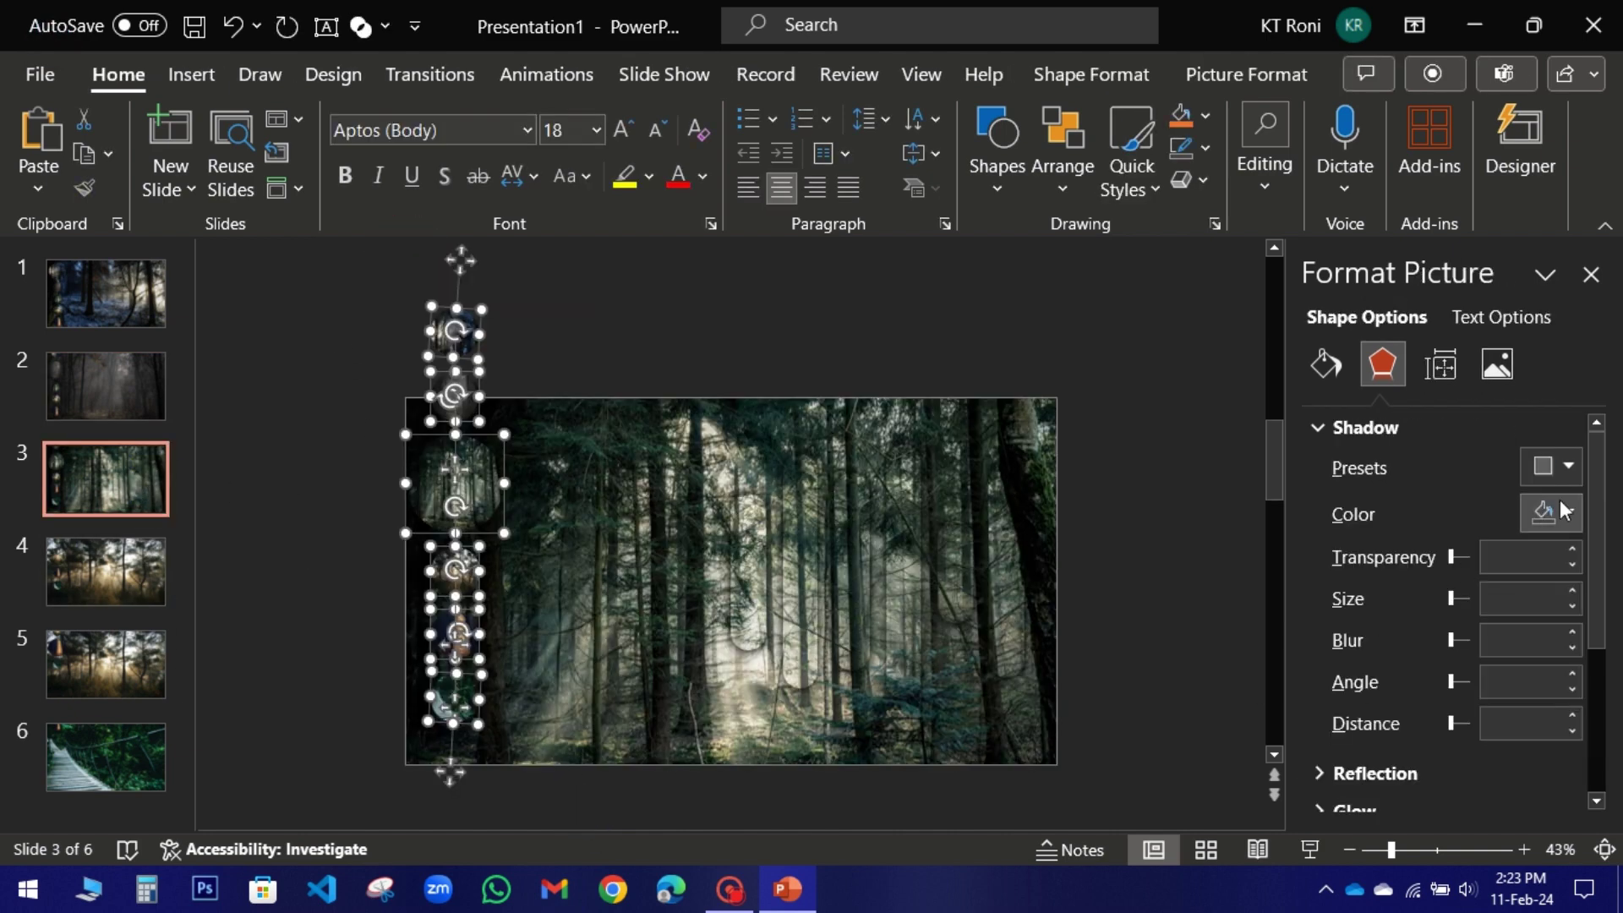
pyautogui.click(1553, 466)
pyautogui.click(1479, 303)
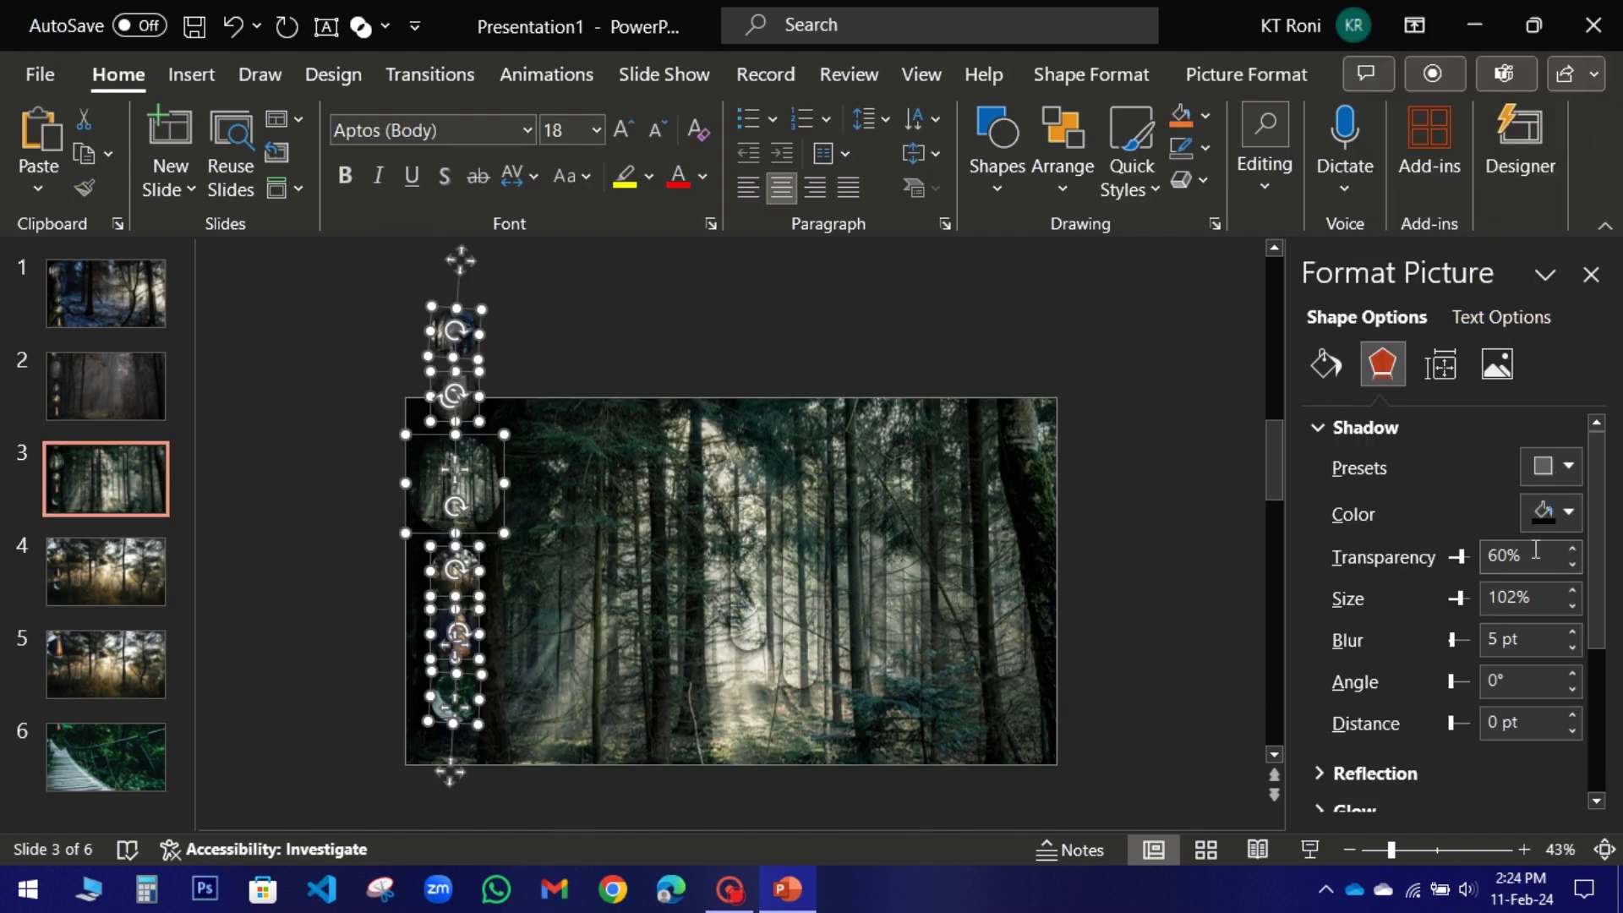
pyautogui.click(1531, 557)
pyautogui.write('0')
pyautogui.tripleClick(1527, 639)
pyautogui.write('18')
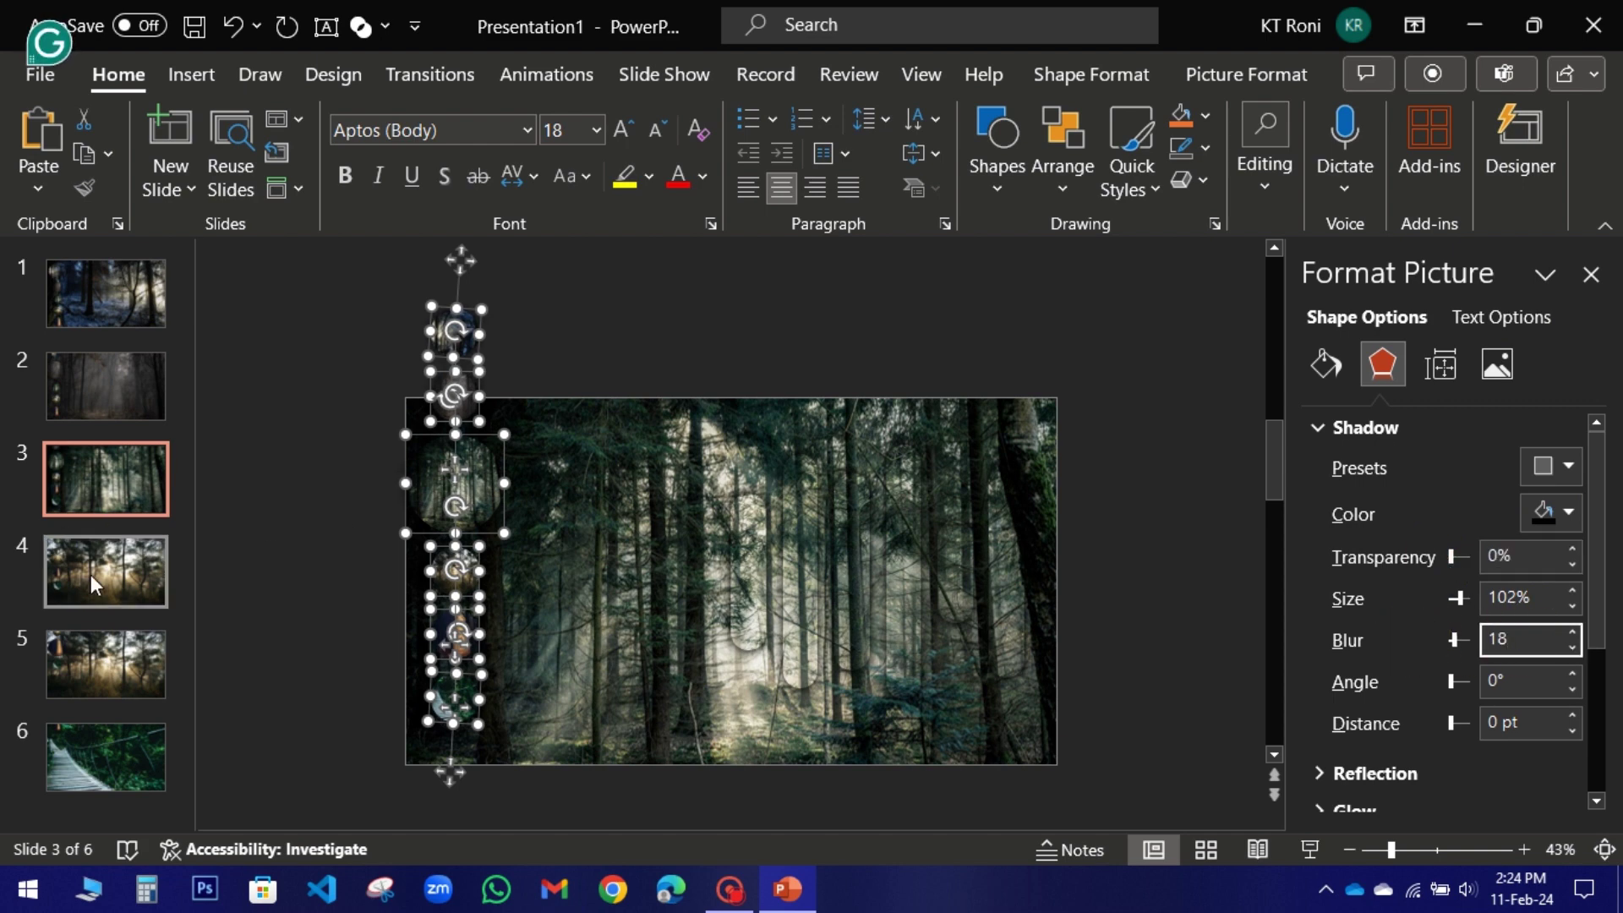
pyautogui.click(90, 575)
pyautogui.click(112, 465)
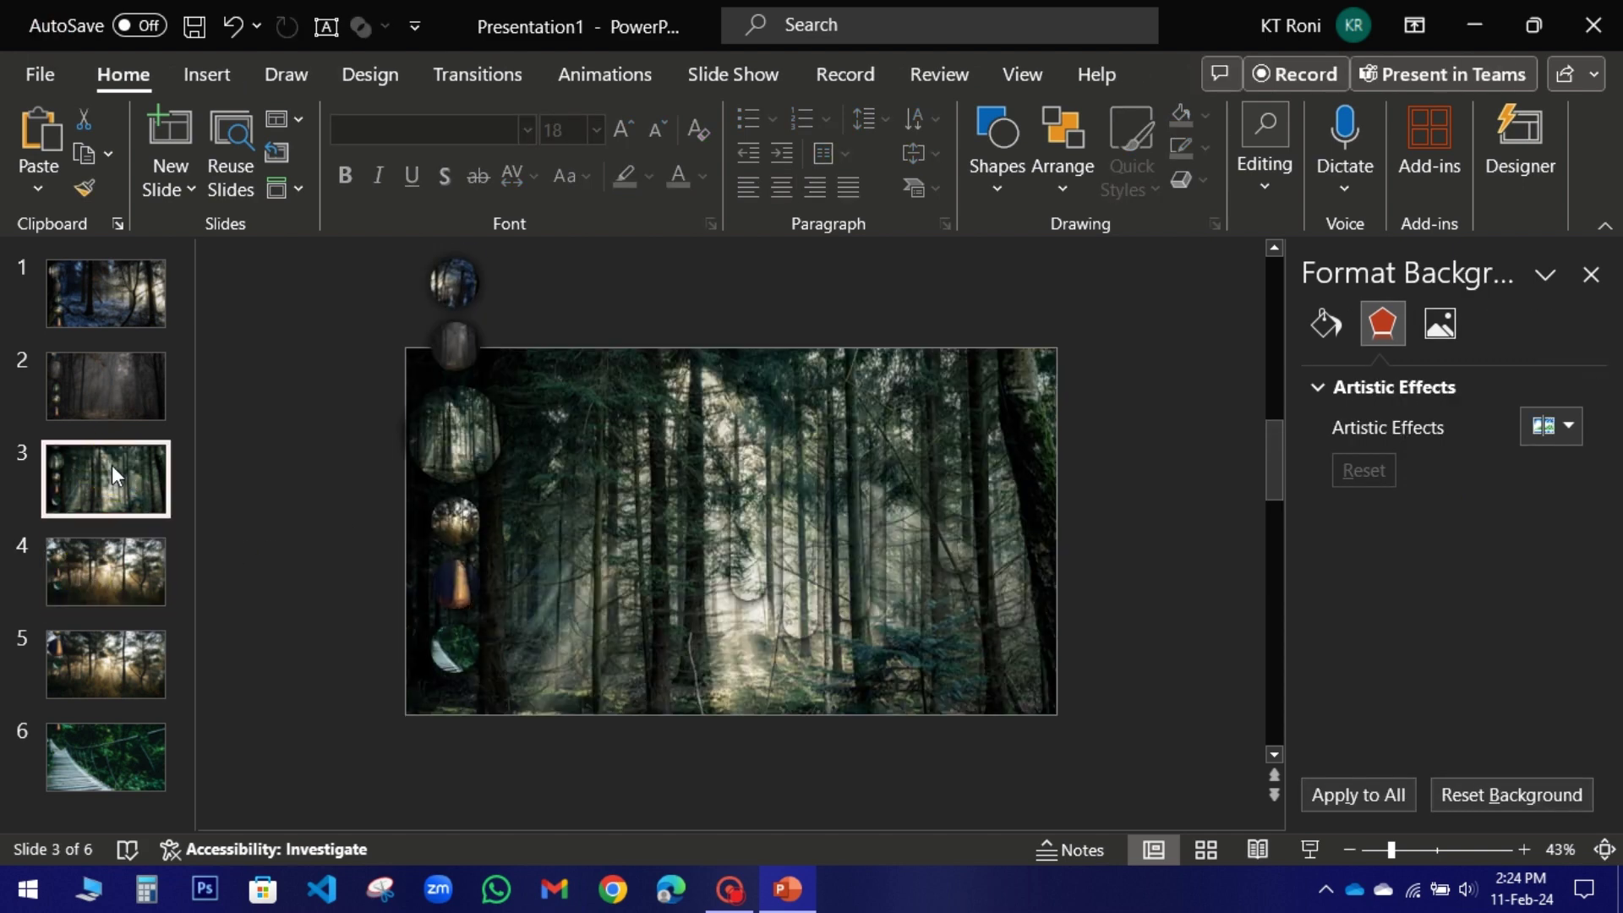
pyautogui.click(108, 562)
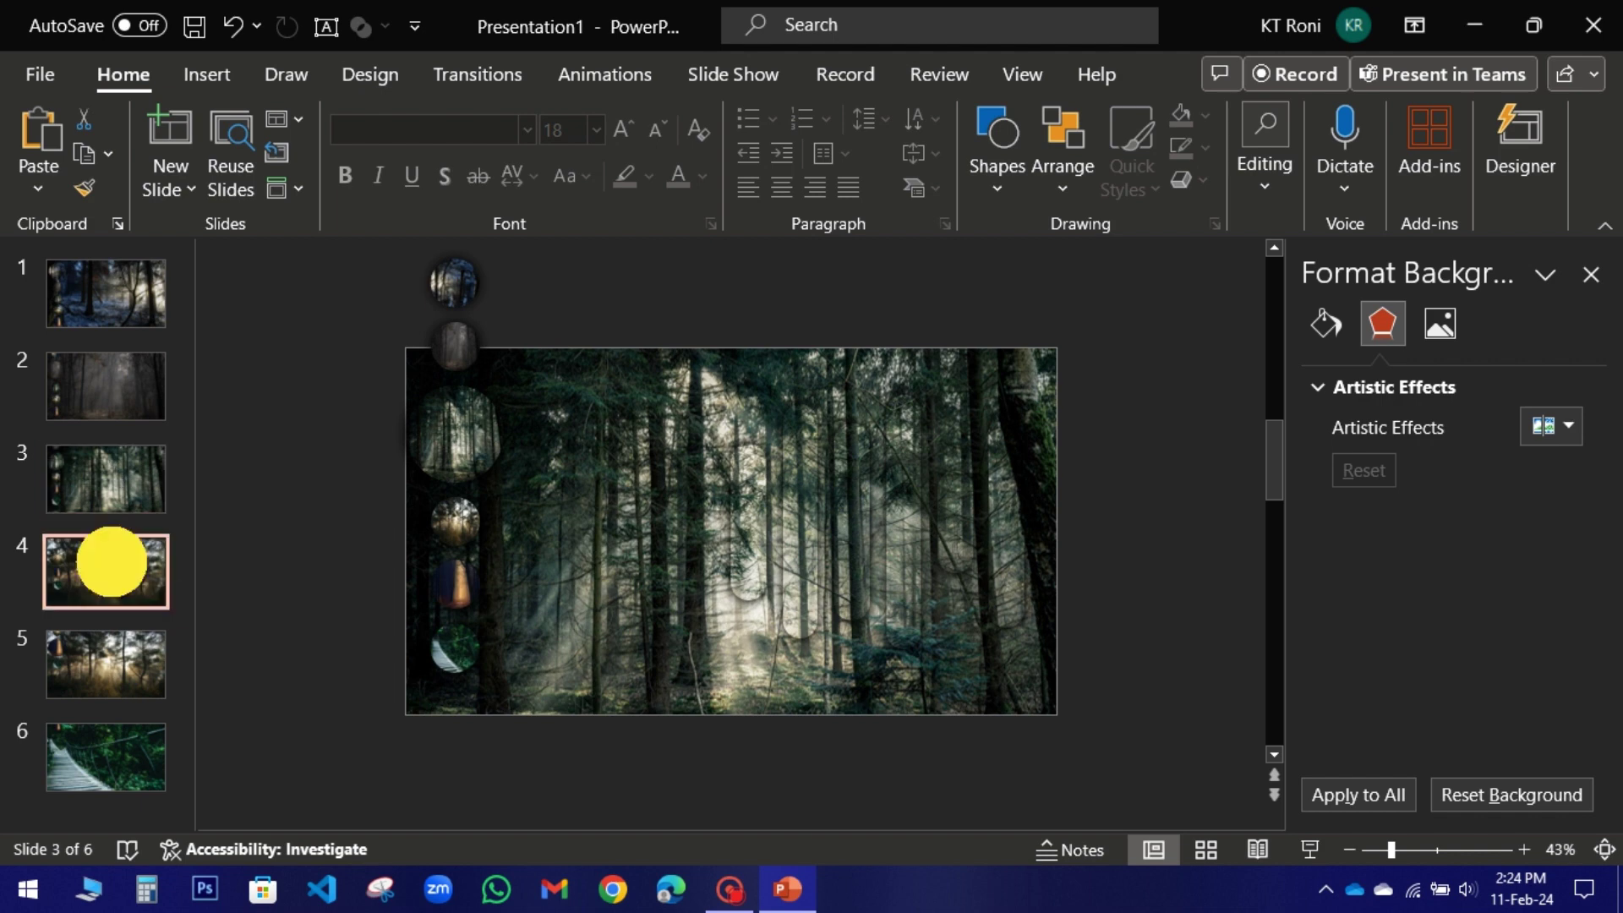
# Select slide 4's circle pictures and set their shadow transparency and blur values.
pyautogui.click(465, 334)
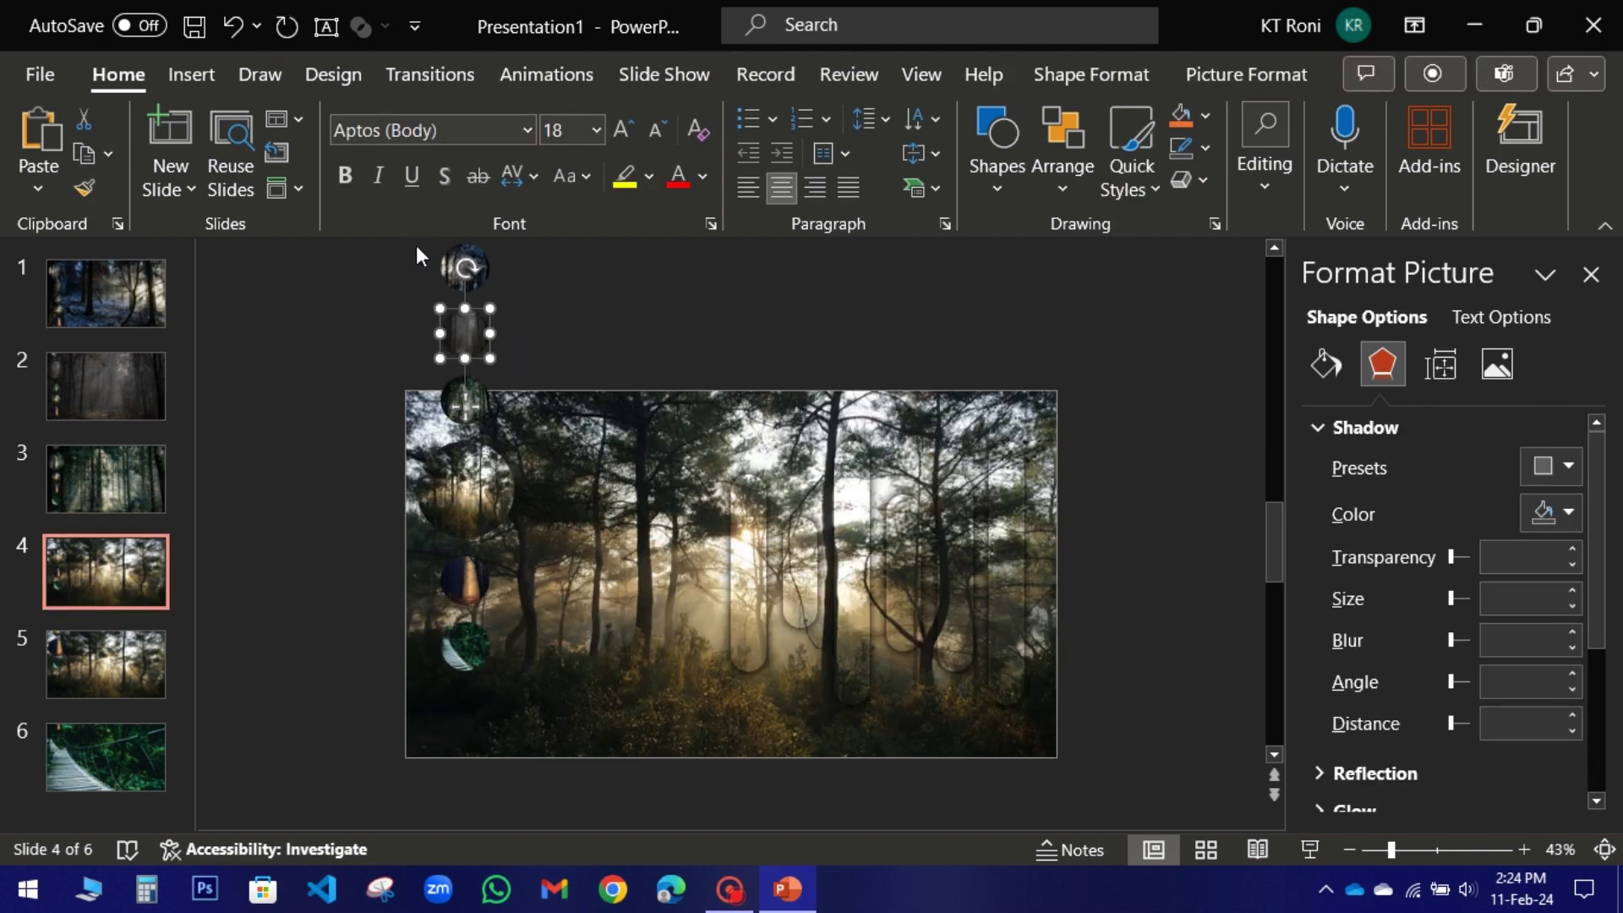
pyautogui.moveTo(416, 245); pyautogui.dragTo(602, 785)
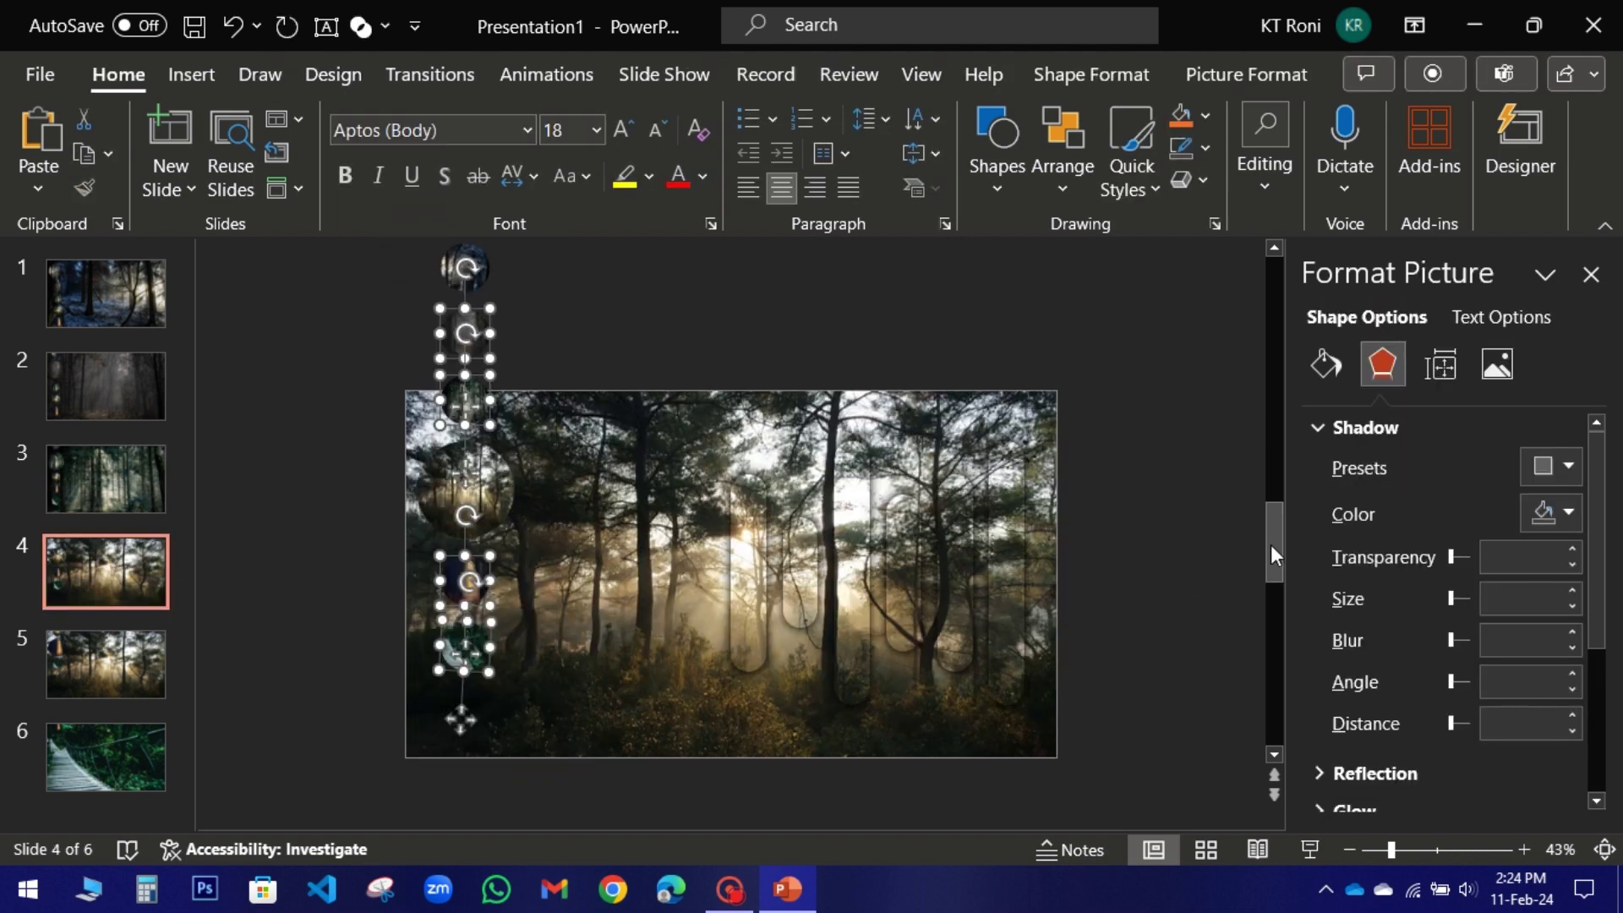
pyautogui.click(417, 247)
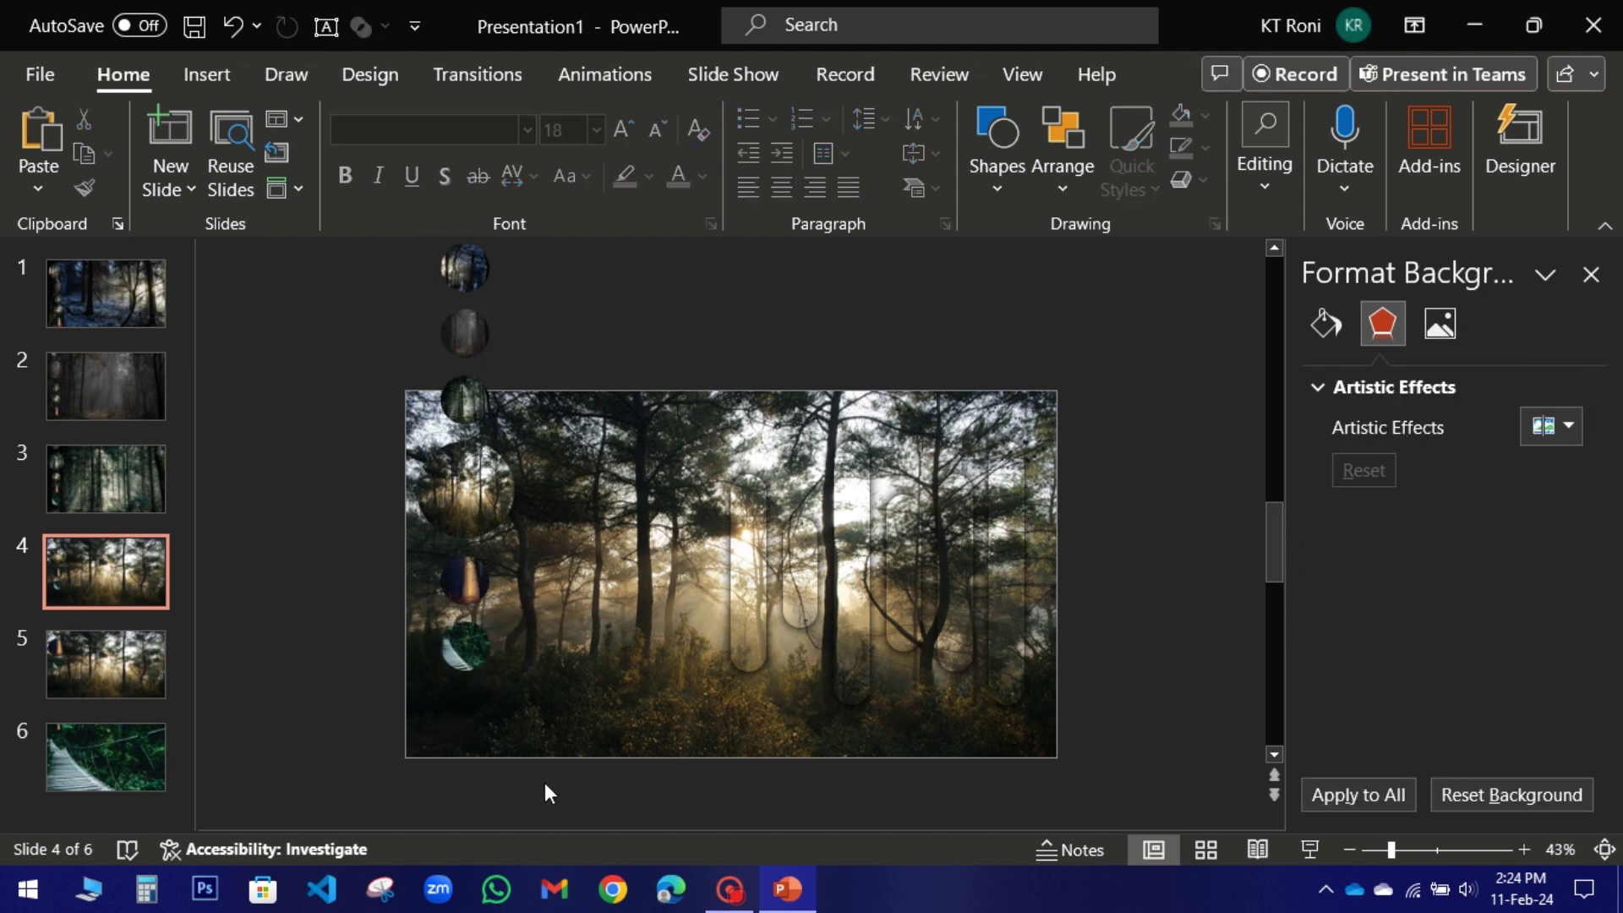
pyautogui.moveTo(544, 783); pyautogui.dragTo(339, 165)
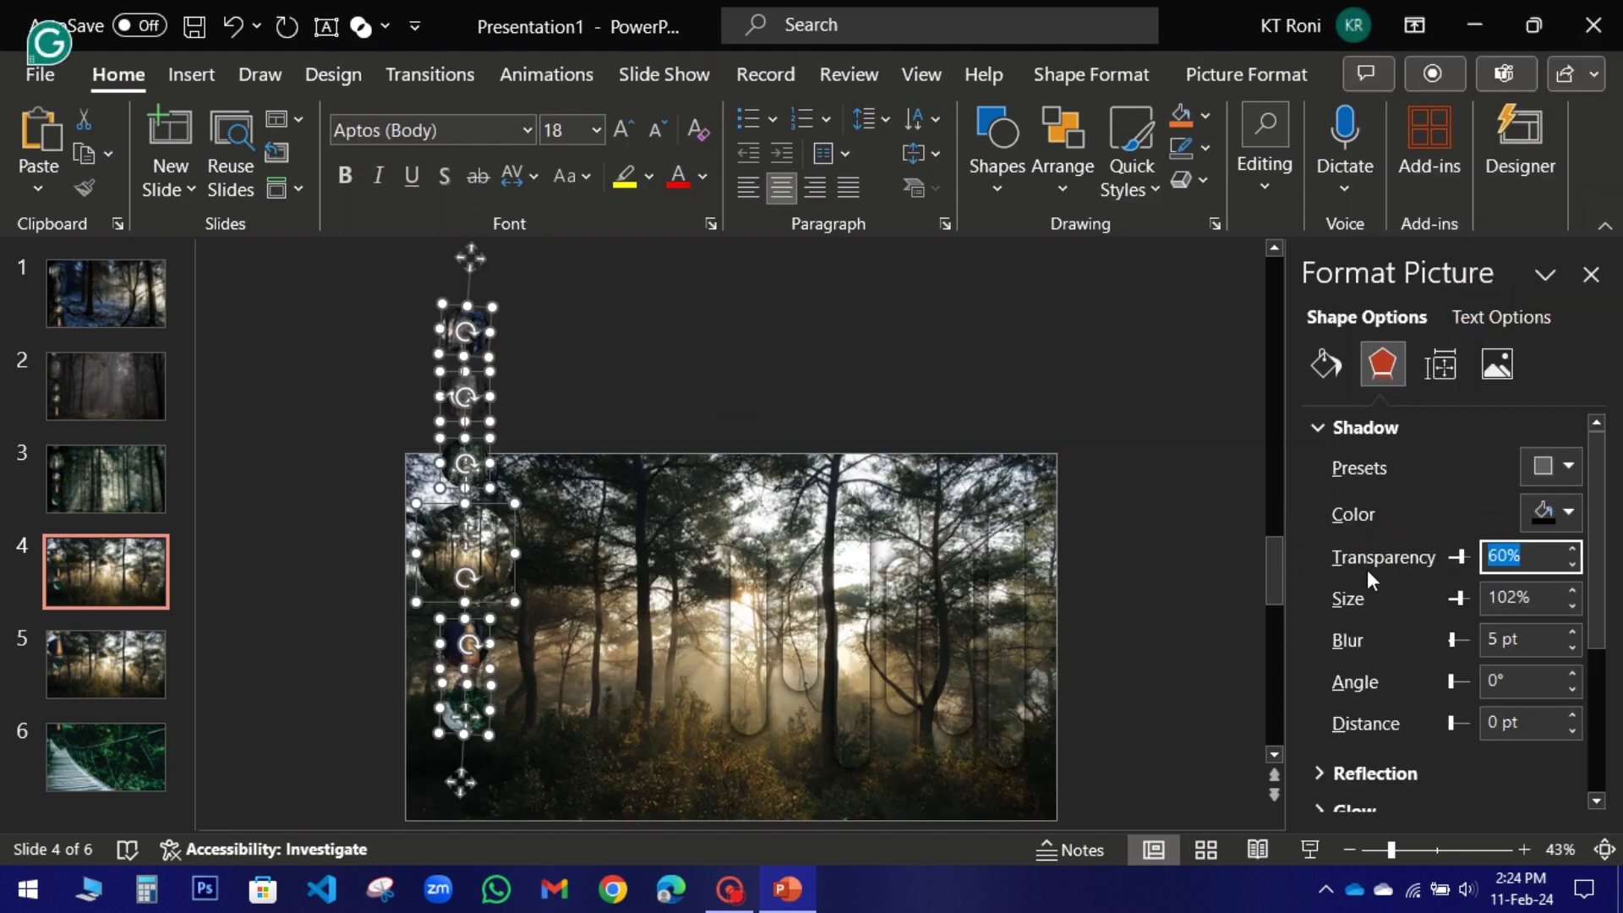
pyautogui.write('0')
pyautogui.click(1533, 635)
pyautogui.write('18')
pyautogui.click(951, 606)
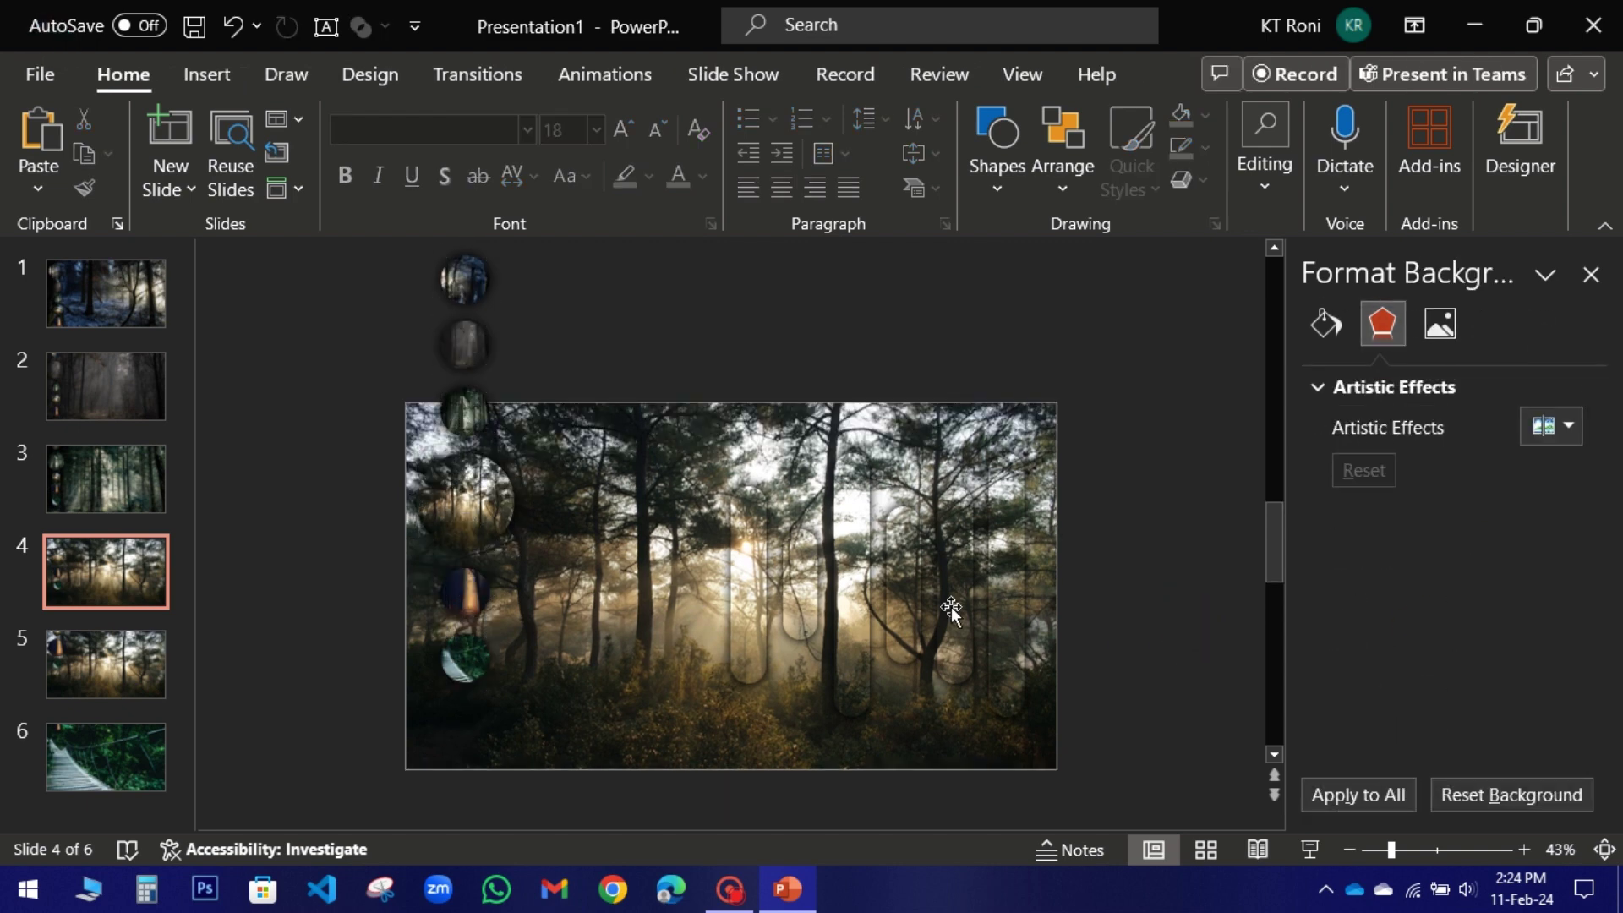
pyautogui.click(144, 488)
# Give slide 5's circles an Outer Center shadow with 0% transparency and 18 pt blur.
pyautogui.click(124, 663)
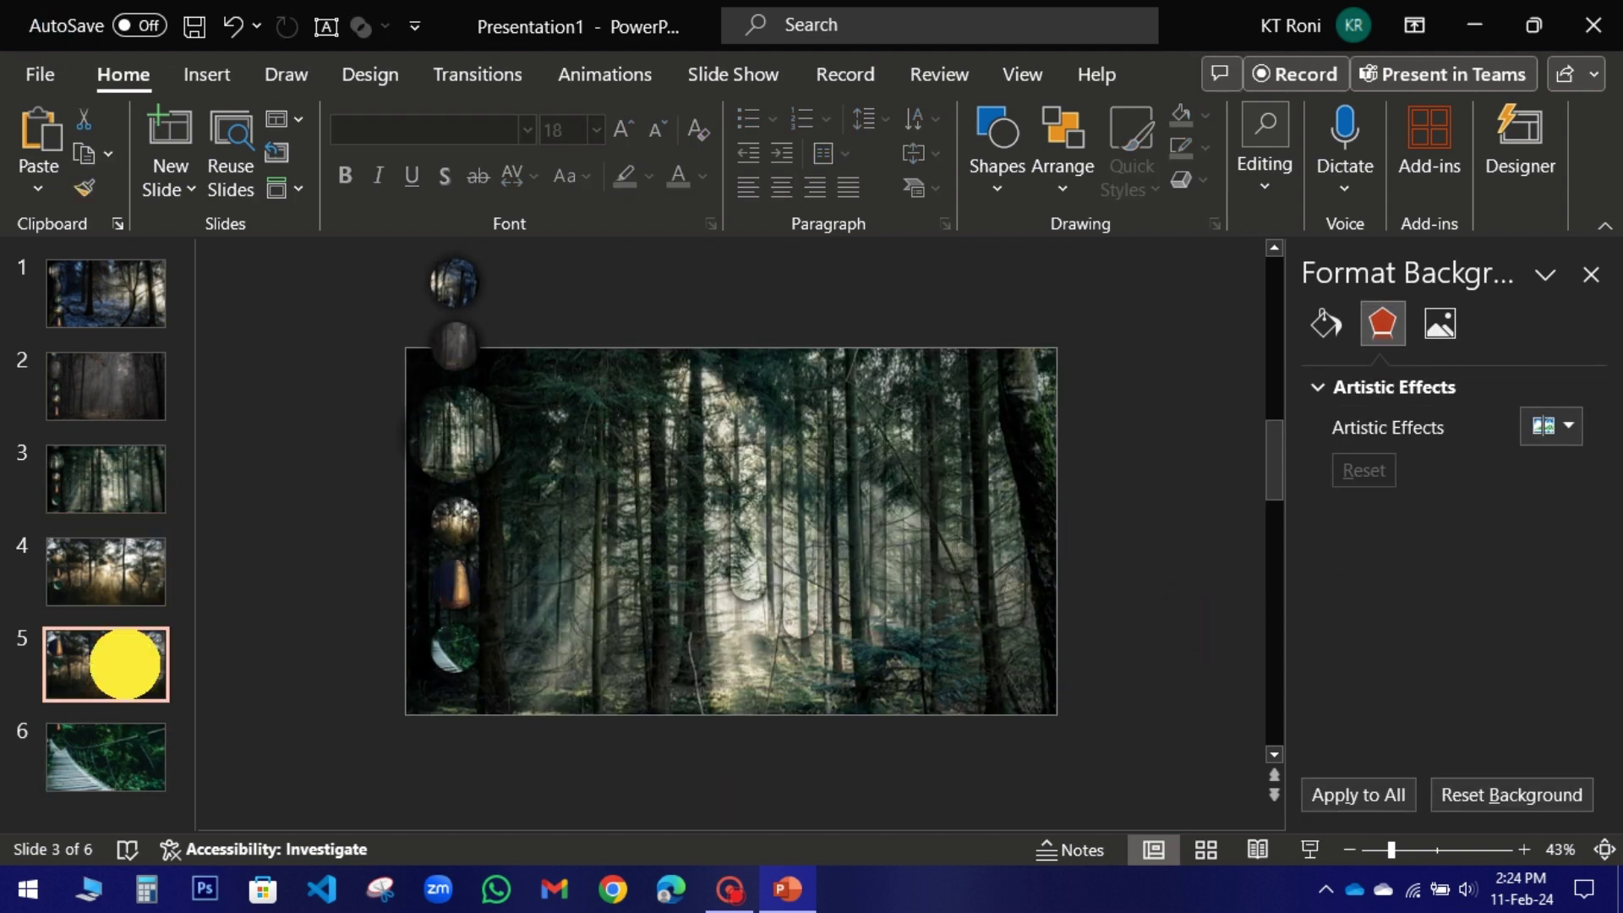
pyautogui.moveTo(596, 709); pyautogui.dragTo(380, 200)
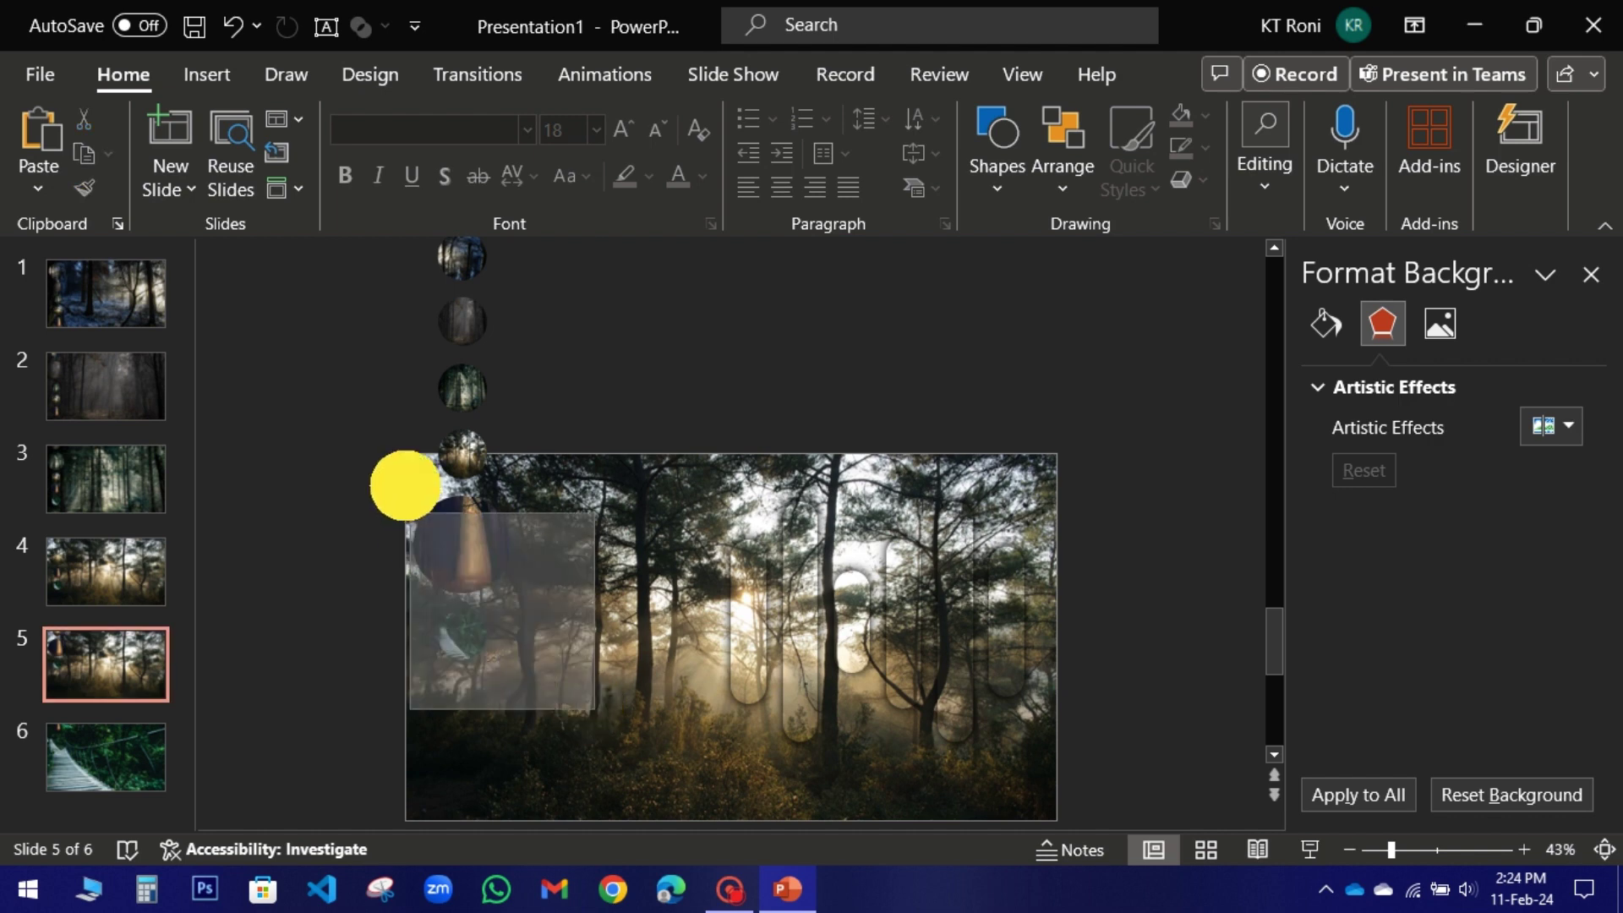
pyautogui.click(1552, 465)
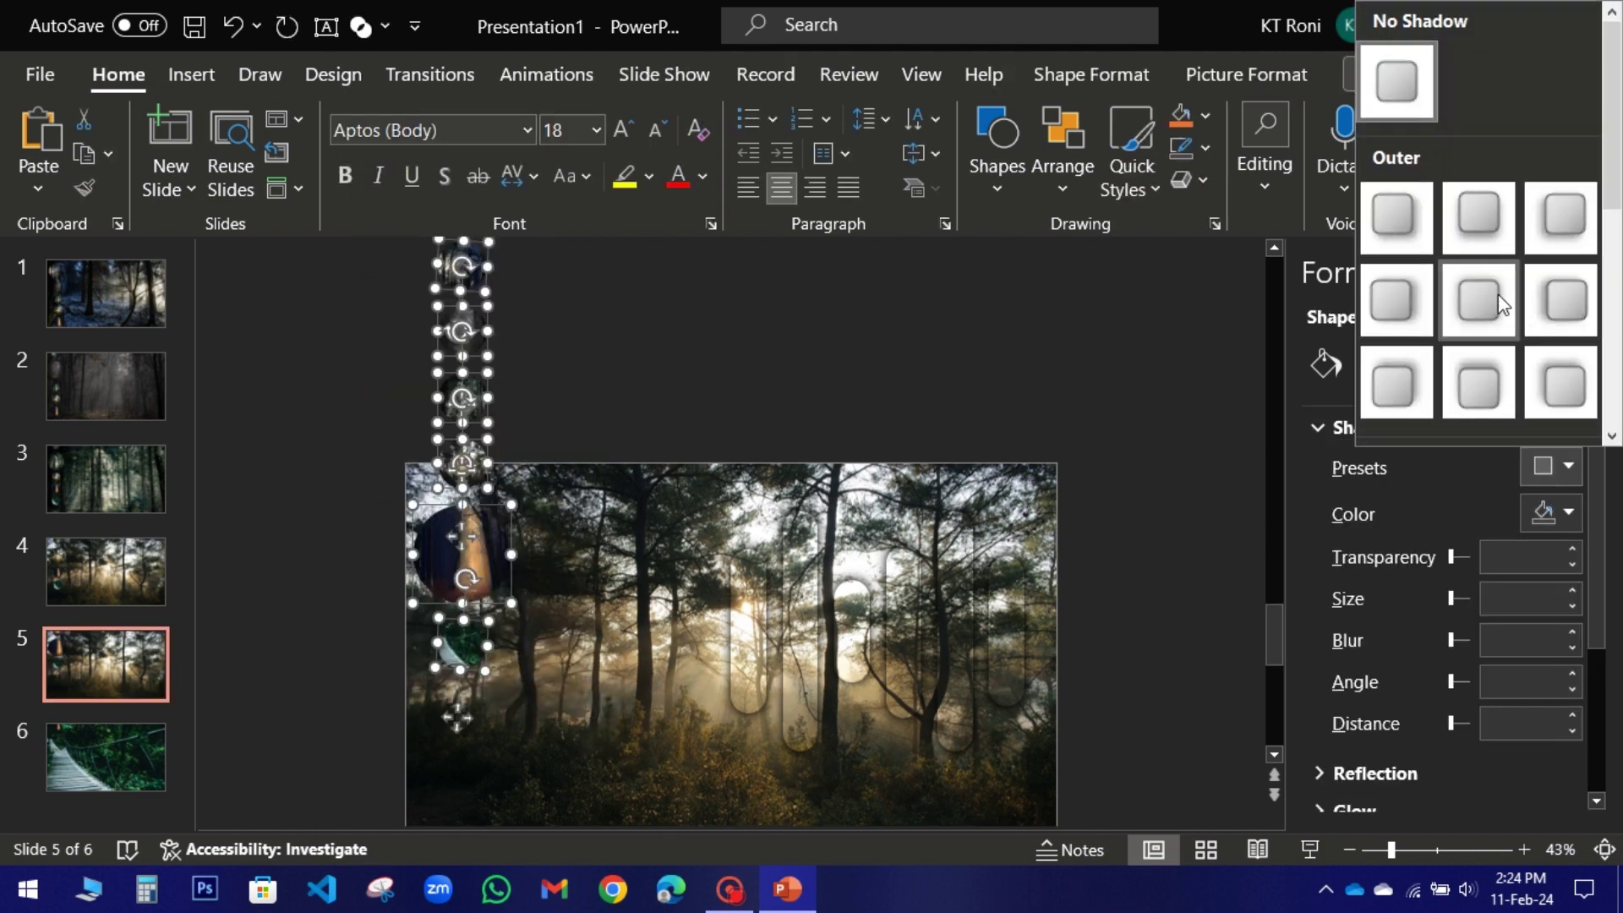
pyautogui.click(1490, 291)
pyautogui.click(1522, 557)
pyautogui.write('0')
pyautogui.press('Tab')
pyautogui.press('Tab')
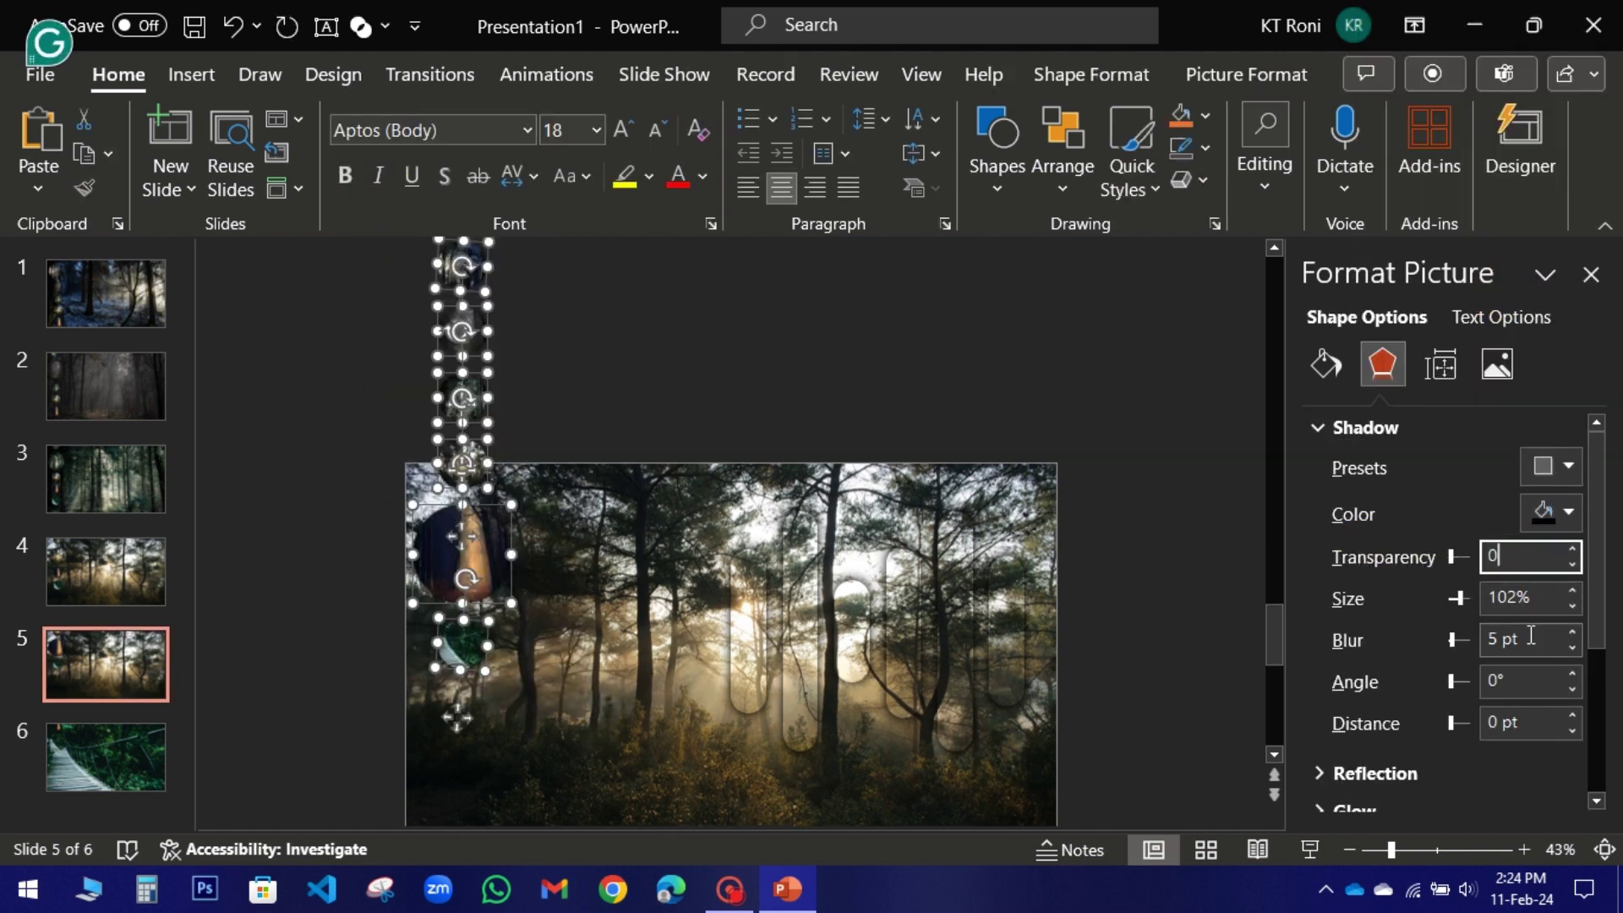
pyautogui.write('18')
pyautogui.click(354, 538)
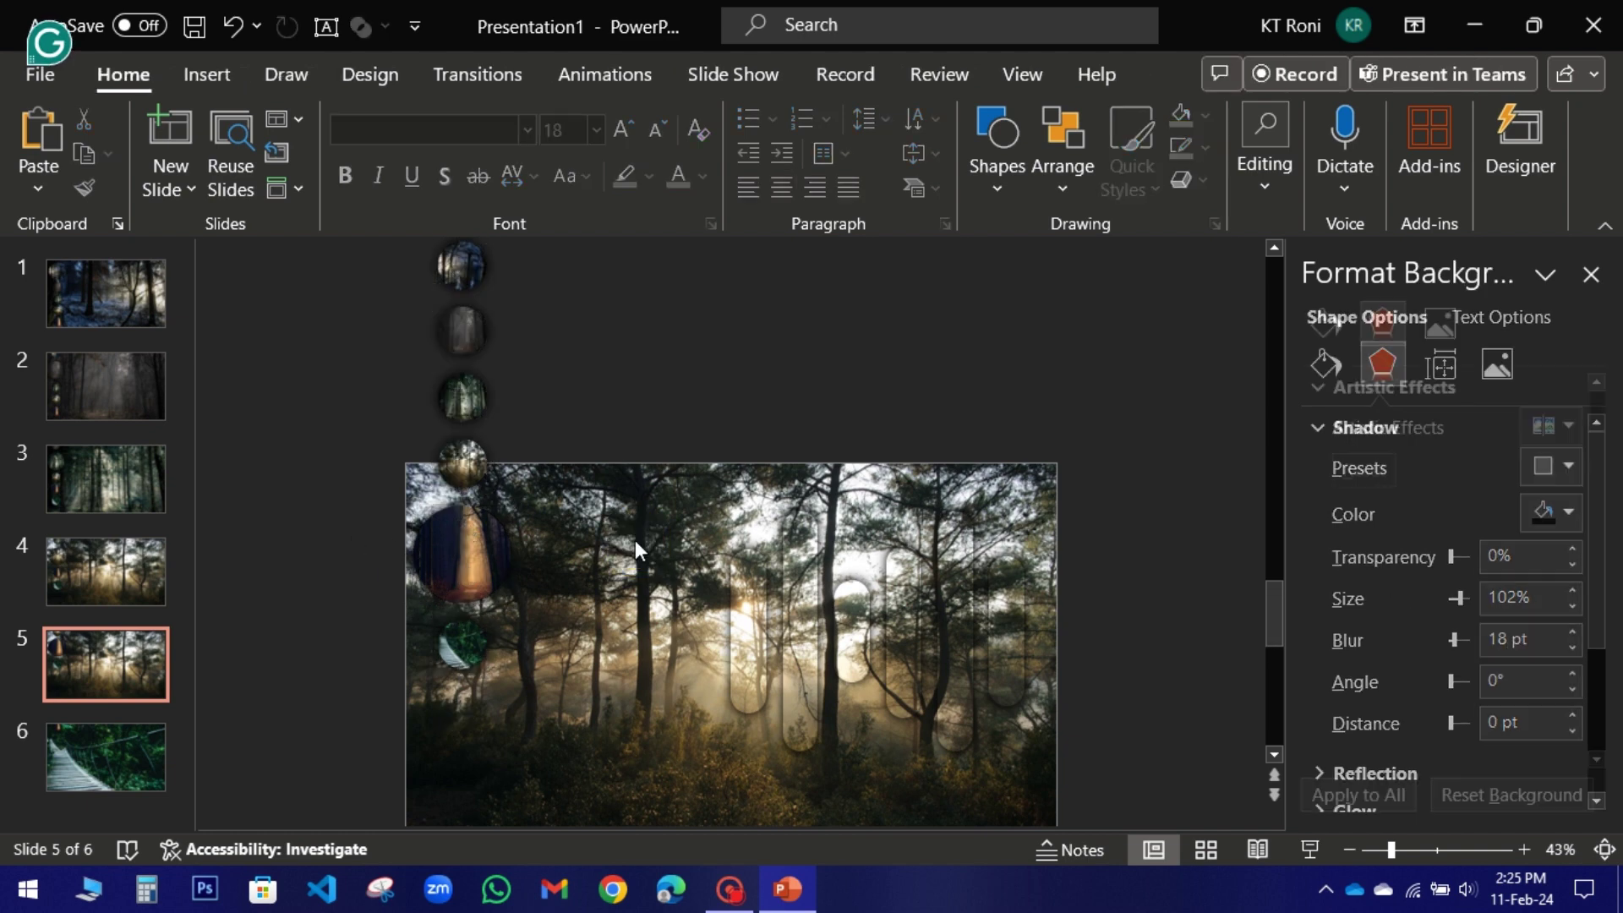
# Give slide 6's circles an Outer Center shadow with 0% transparency and 10 pt blur.
pyautogui.click(123, 761)
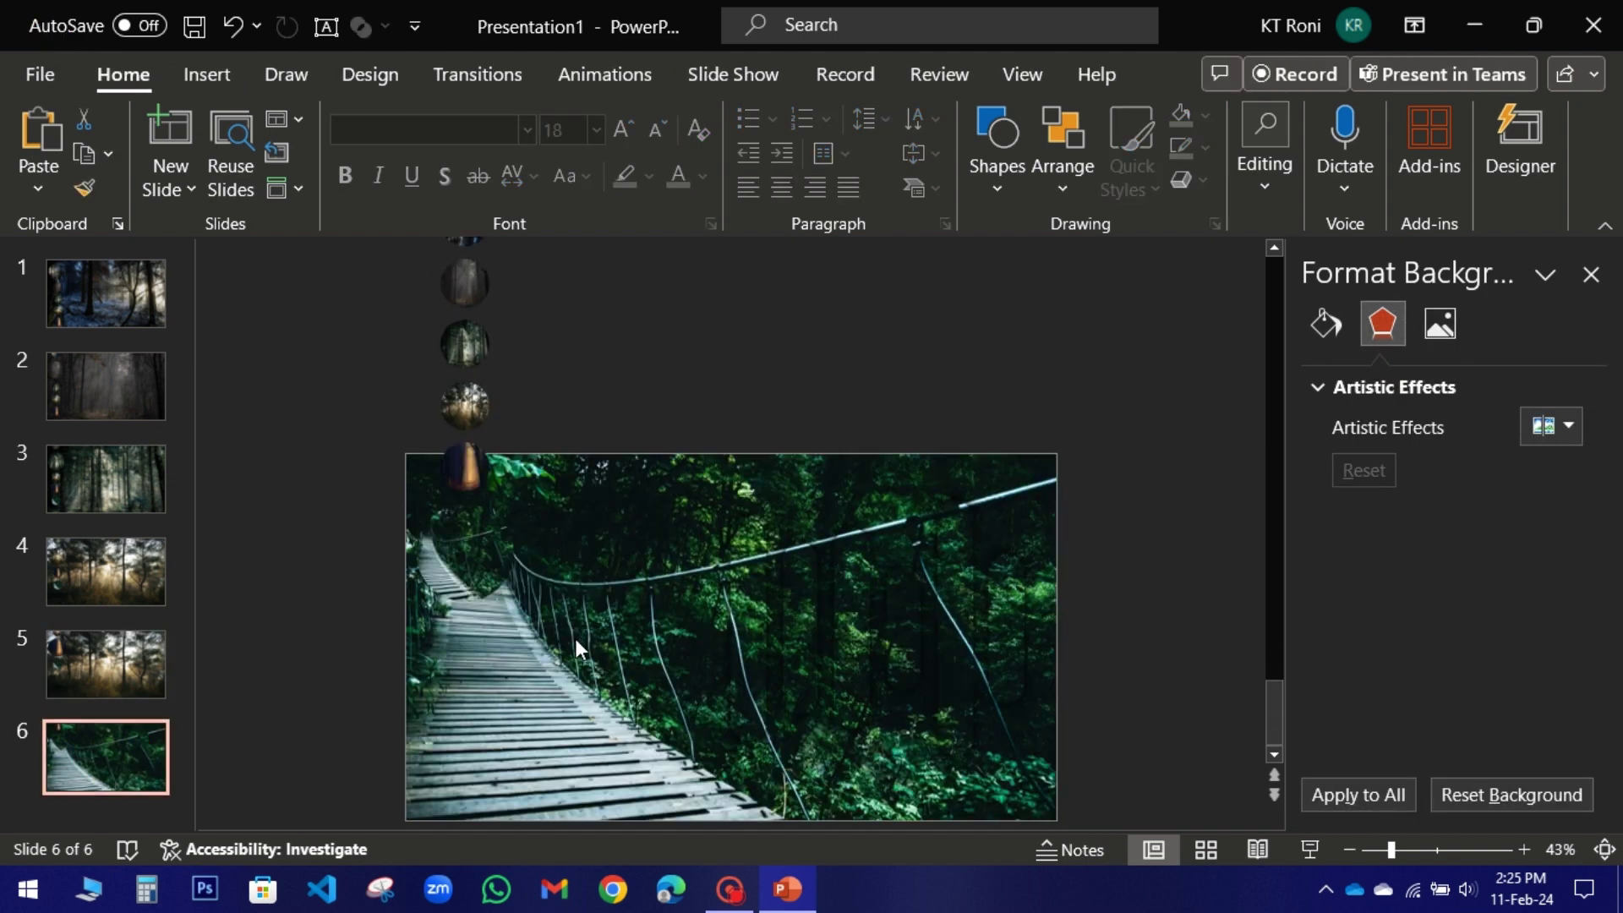
pyautogui.moveTo(576, 640); pyautogui.dragTo(382, 135)
pyautogui.click(1568, 467)
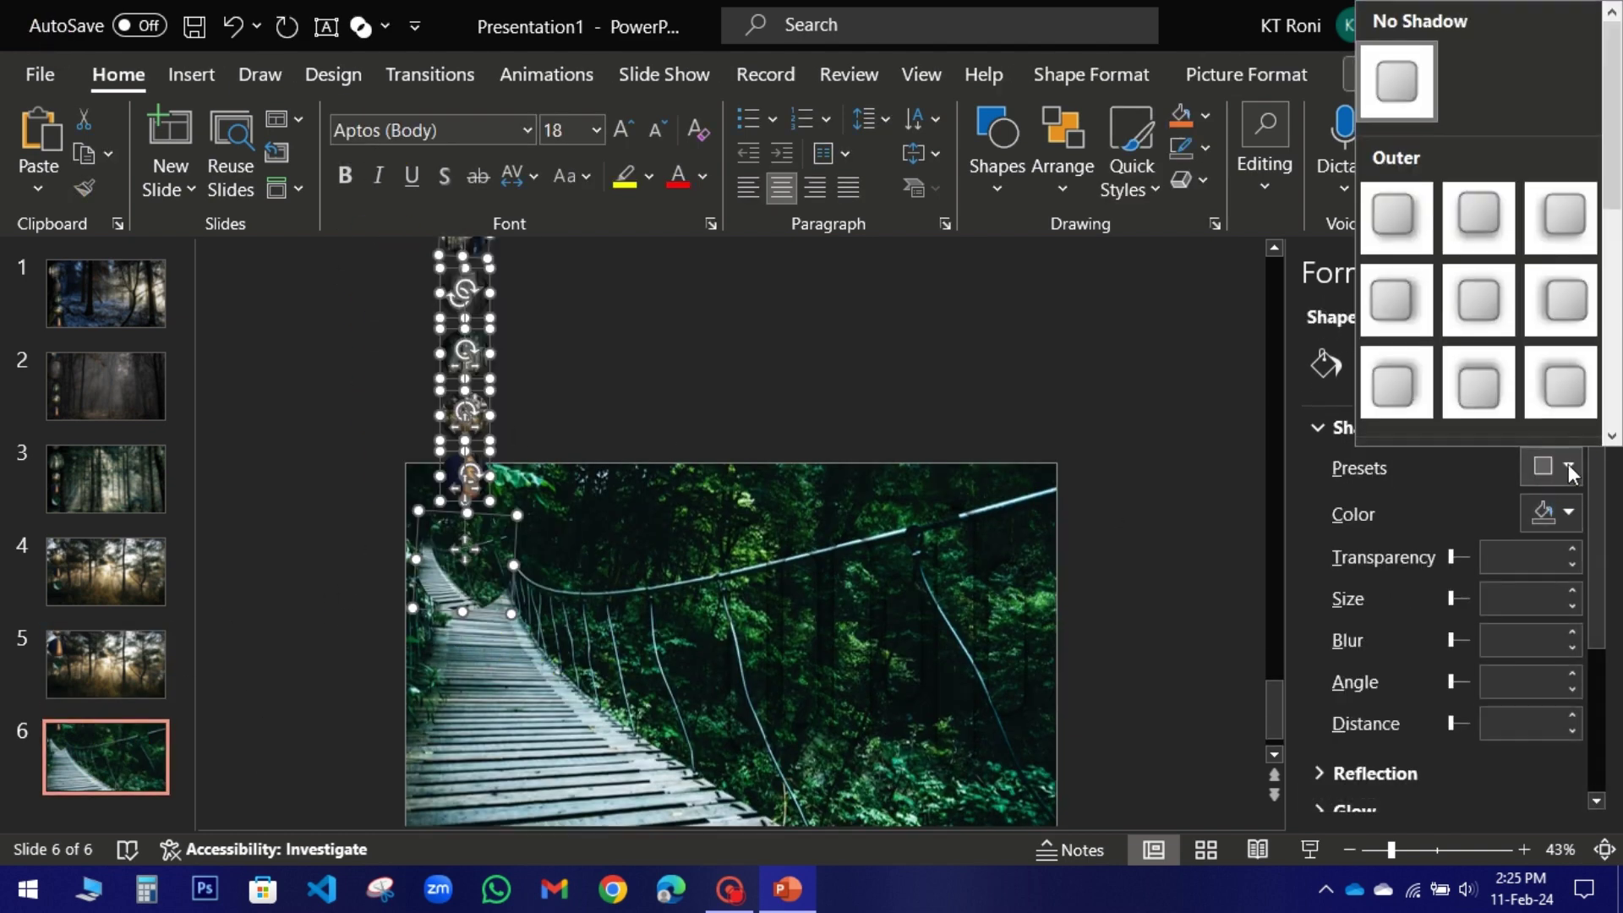
pyautogui.click(1479, 300)
pyautogui.doubleClick(1514, 555)
pyautogui.write('0')
pyautogui.click(1493, 640)
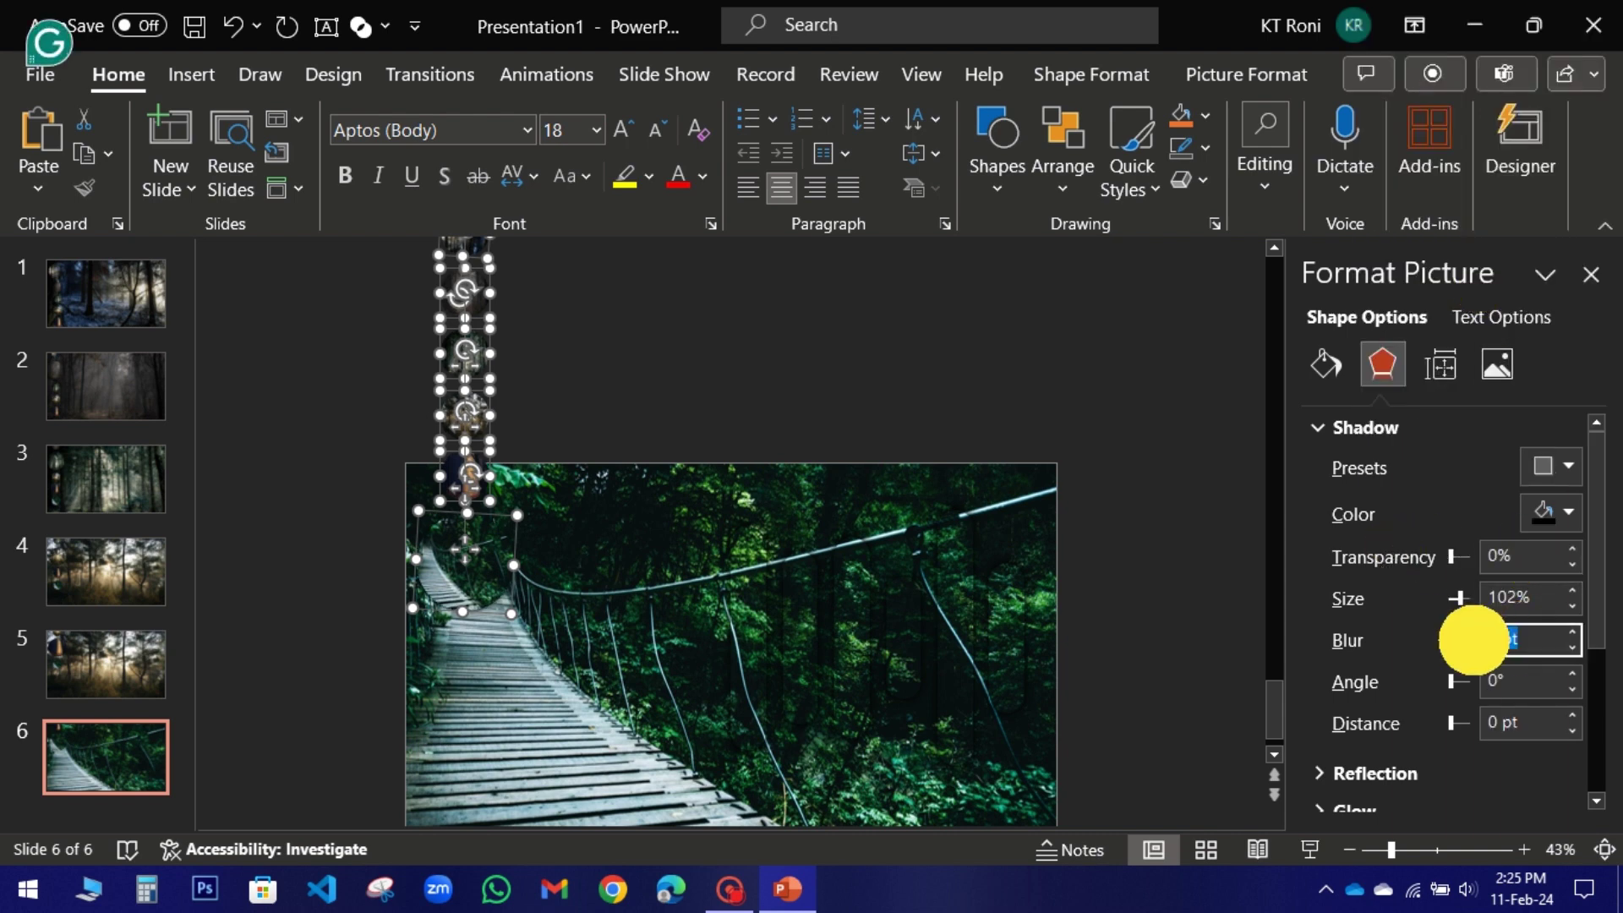
pyautogui.write('10')
pyautogui.click(362, 535)
# Add a title text box on slide 1 in white Amasis MT Pro Black.
pyautogui.scroll(5, 656, 561)
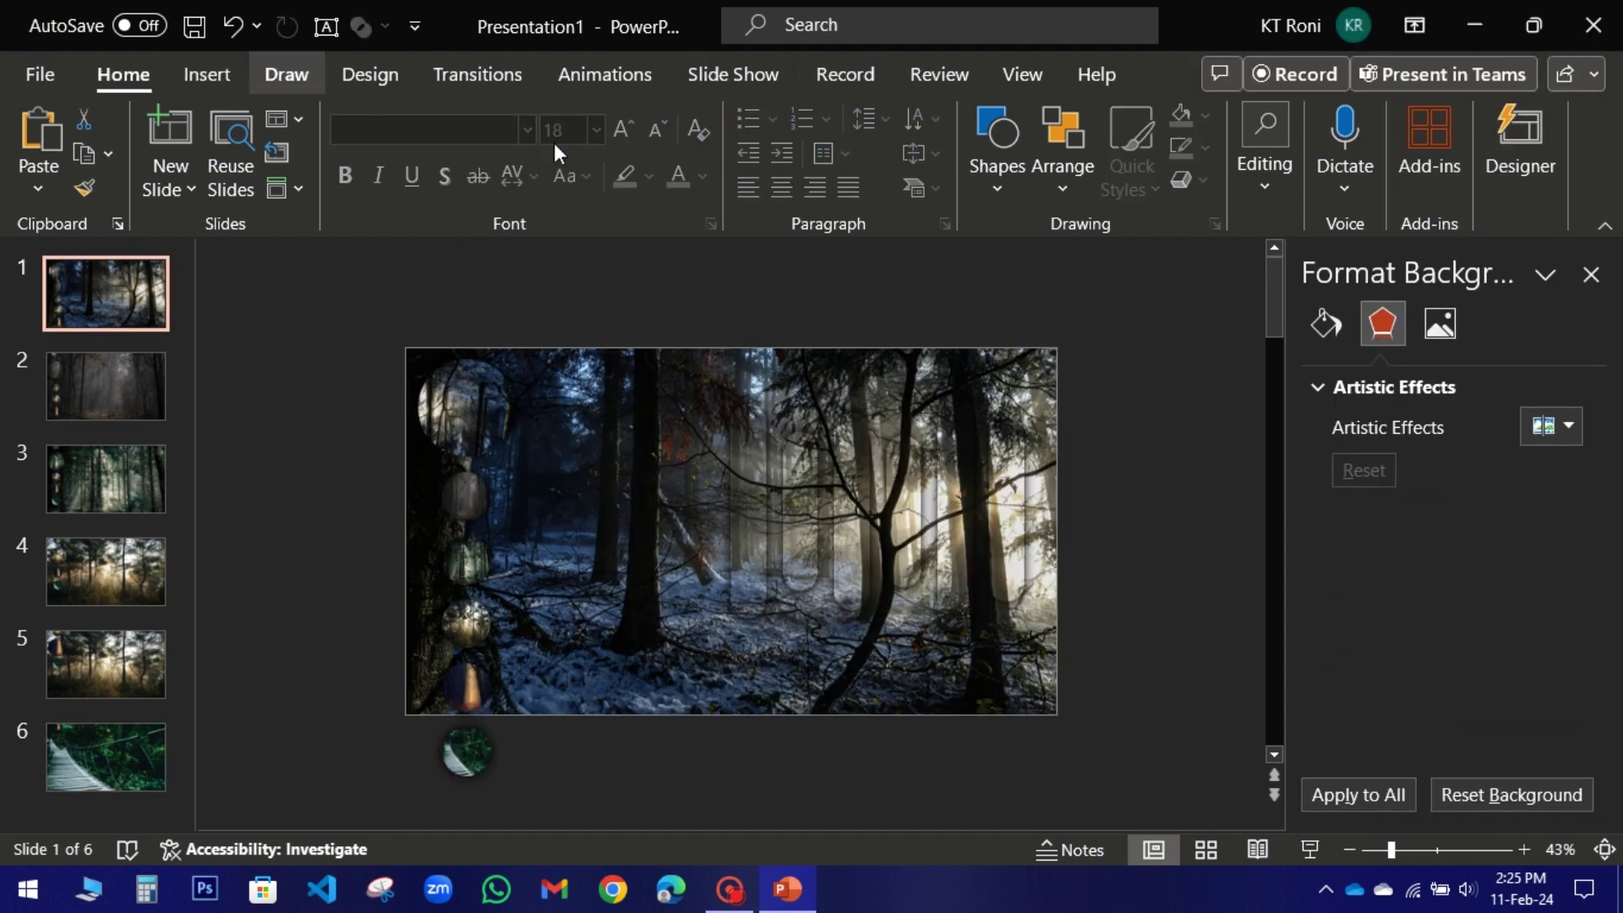
pyautogui.click(997, 140)
pyautogui.click(986, 260)
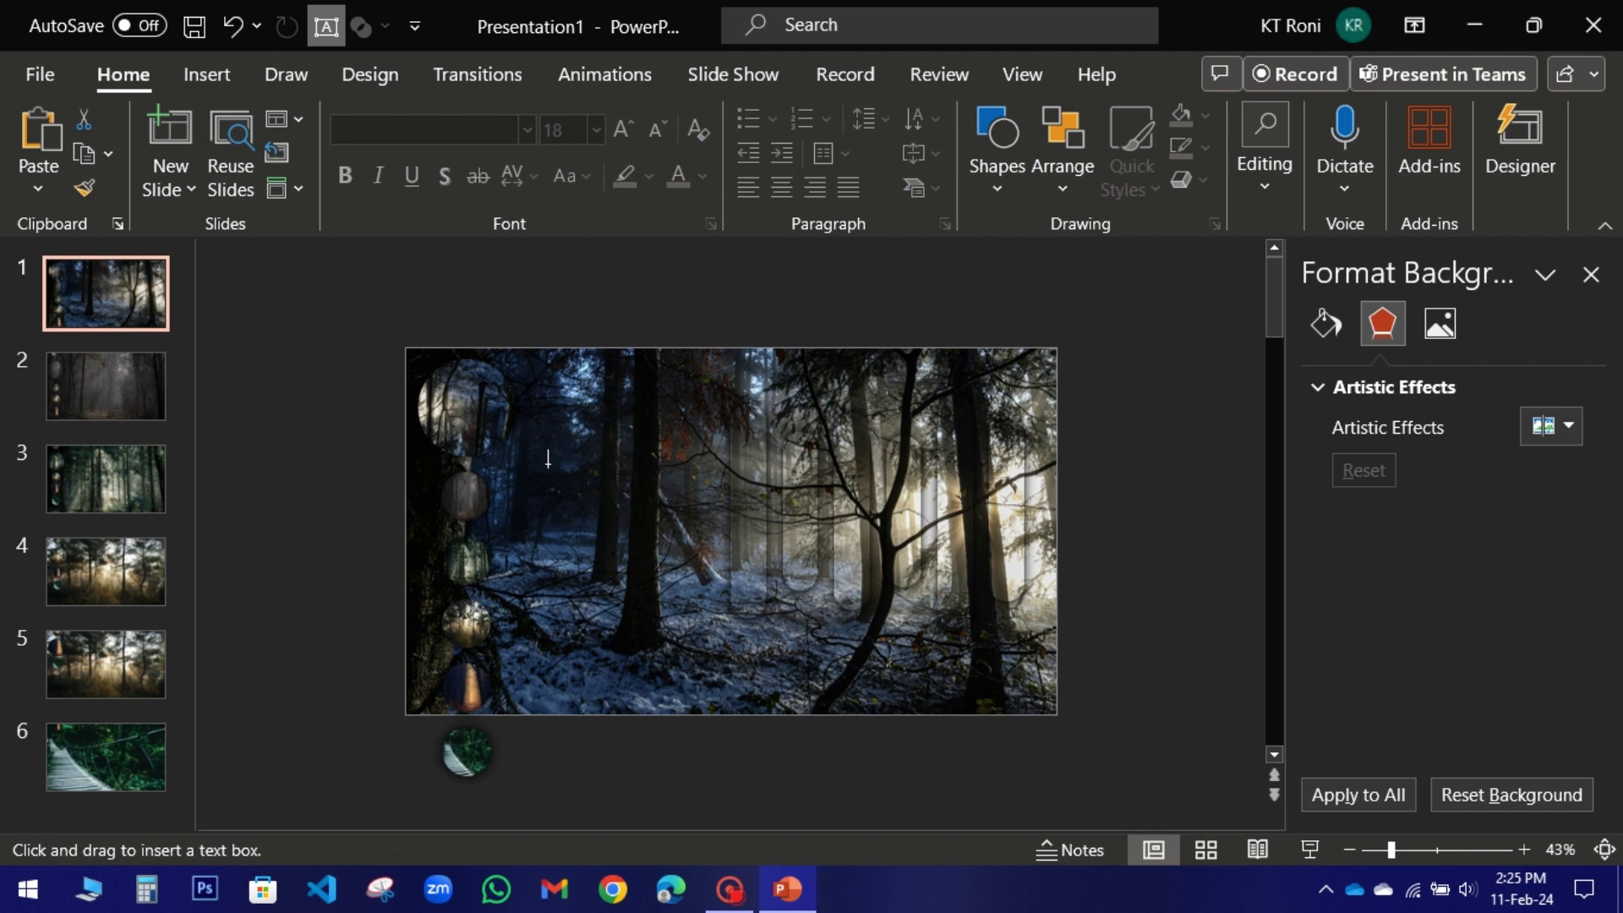
pyautogui.moveTo(539, 450); pyautogui.dragTo(703, 521)
pyautogui.click(586, 450)
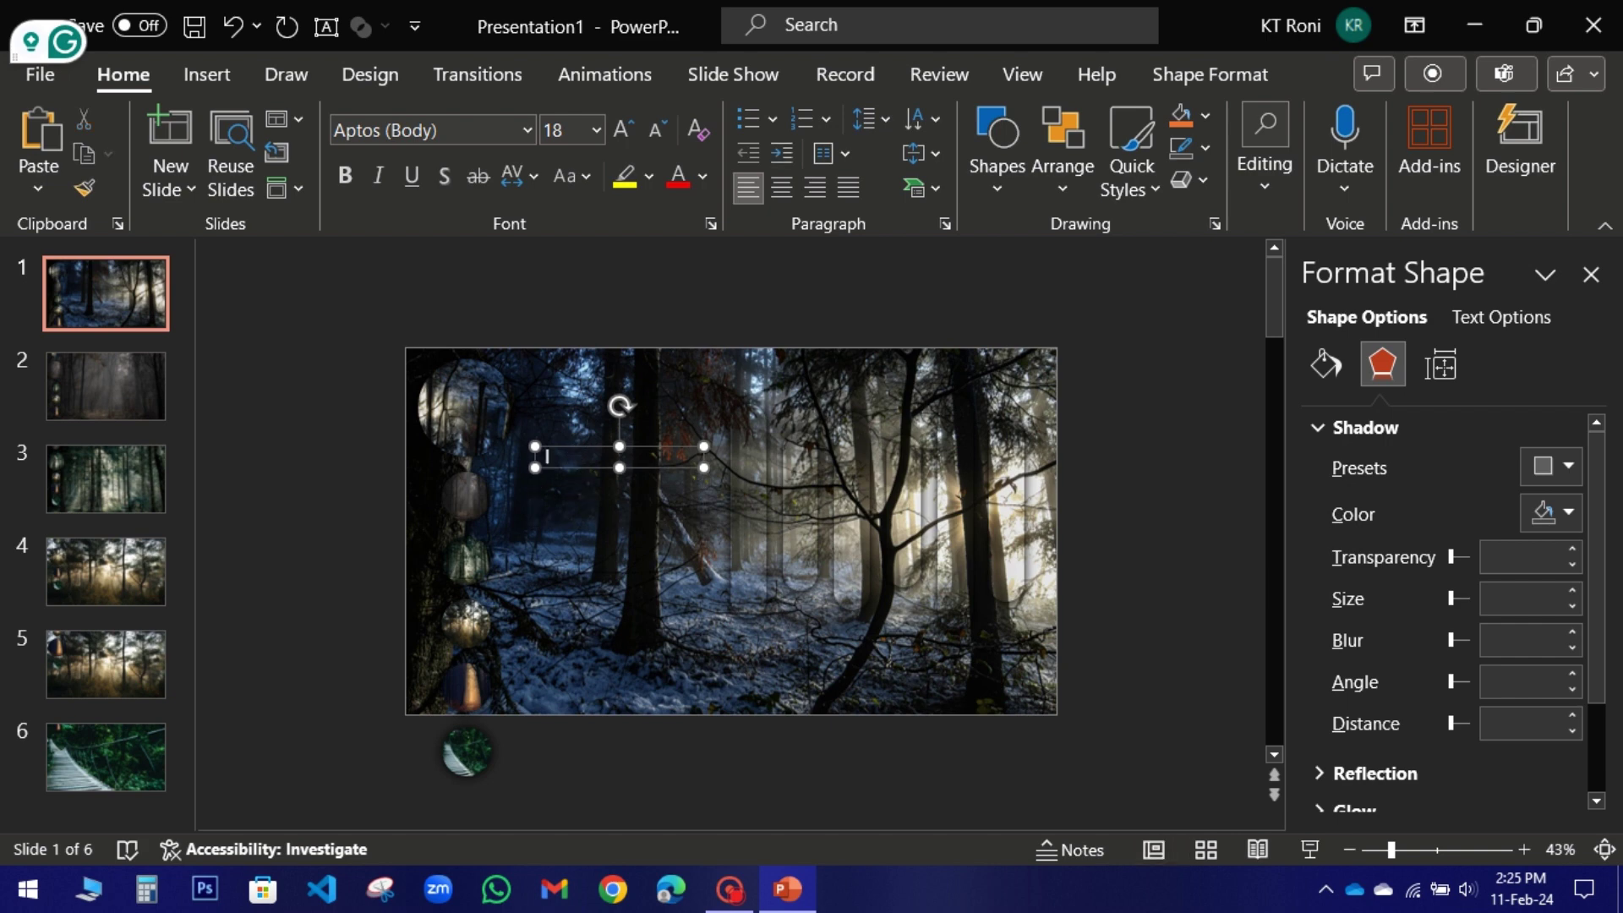
pyautogui.write('Slightly')
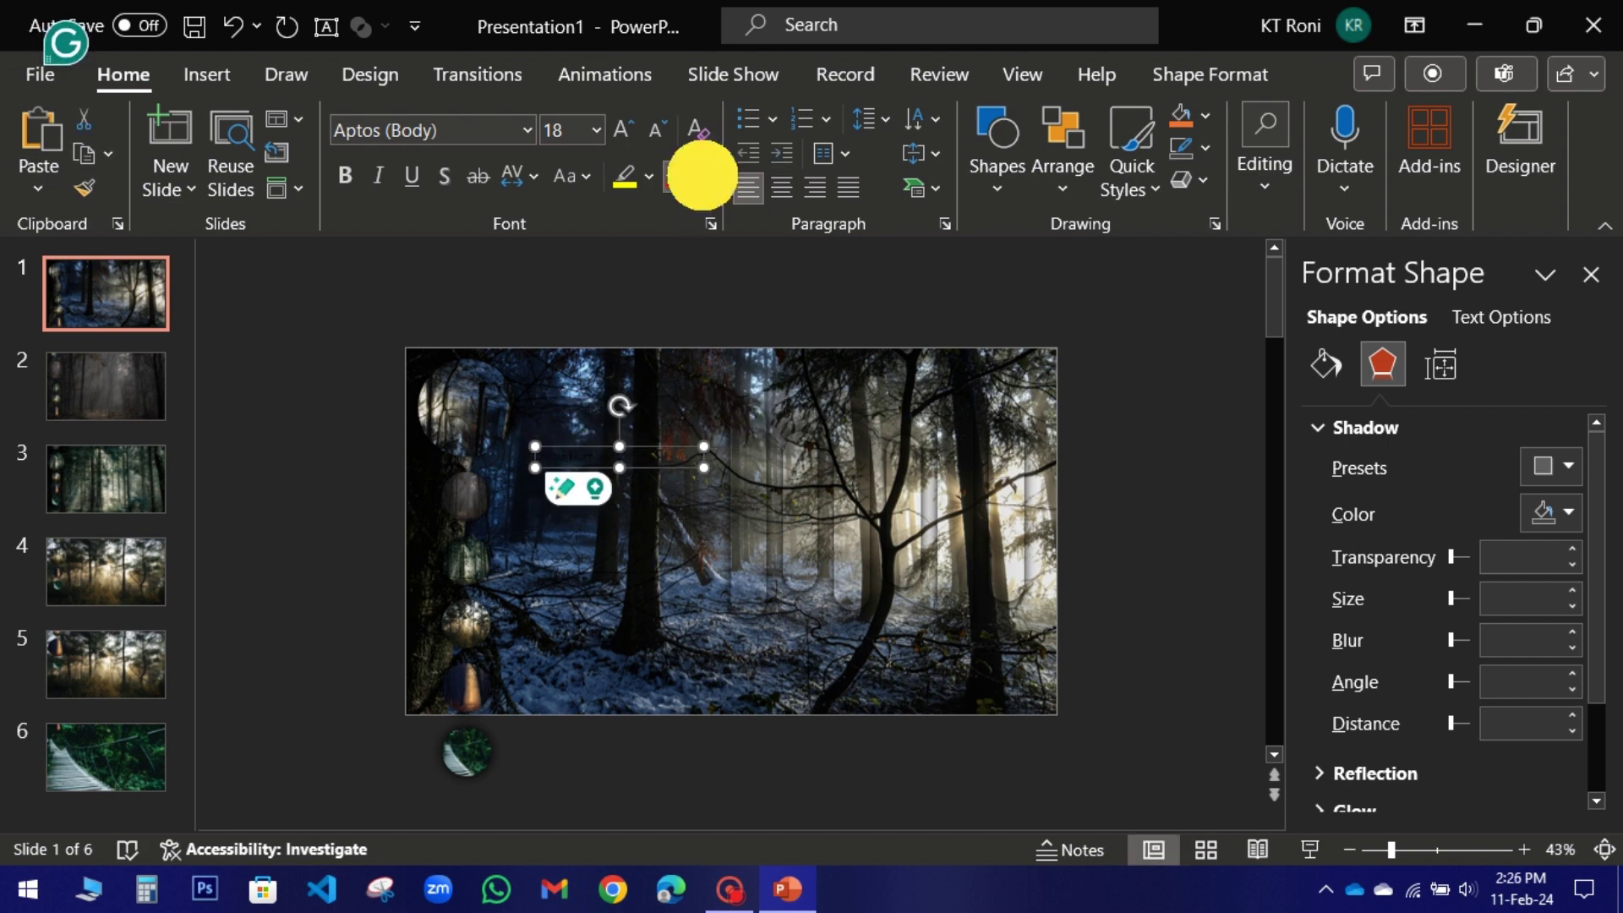
pyautogui.click(702, 176)
pyautogui.click(676, 246)
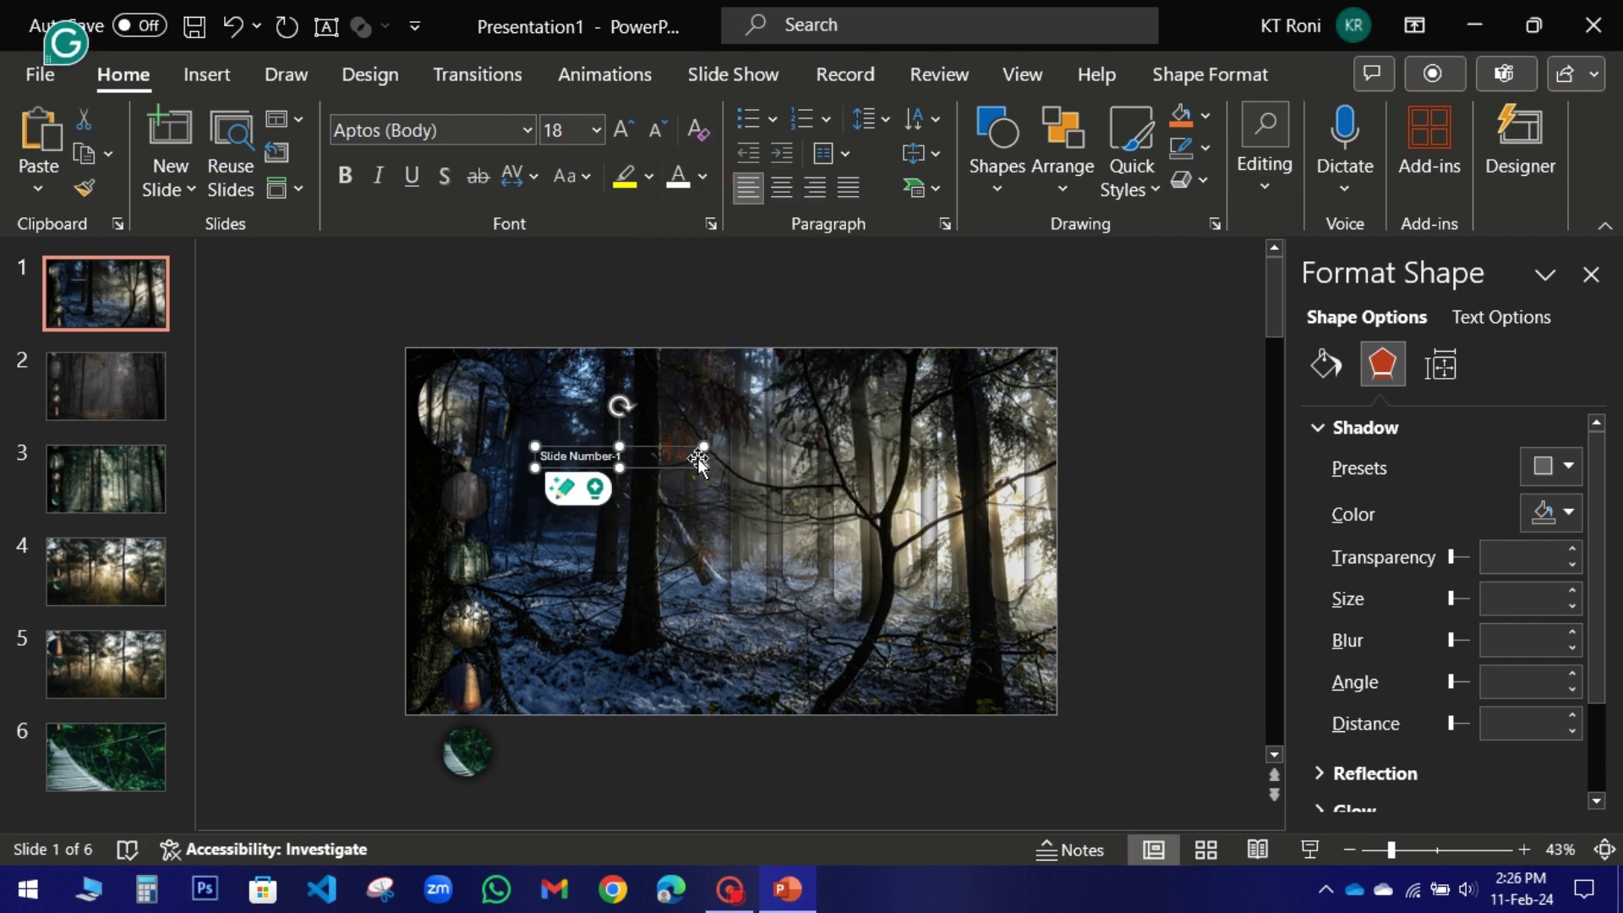
pyautogui.click(508, 130)
pyautogui.click(528, 131)
pyautogui.click(592, 689)
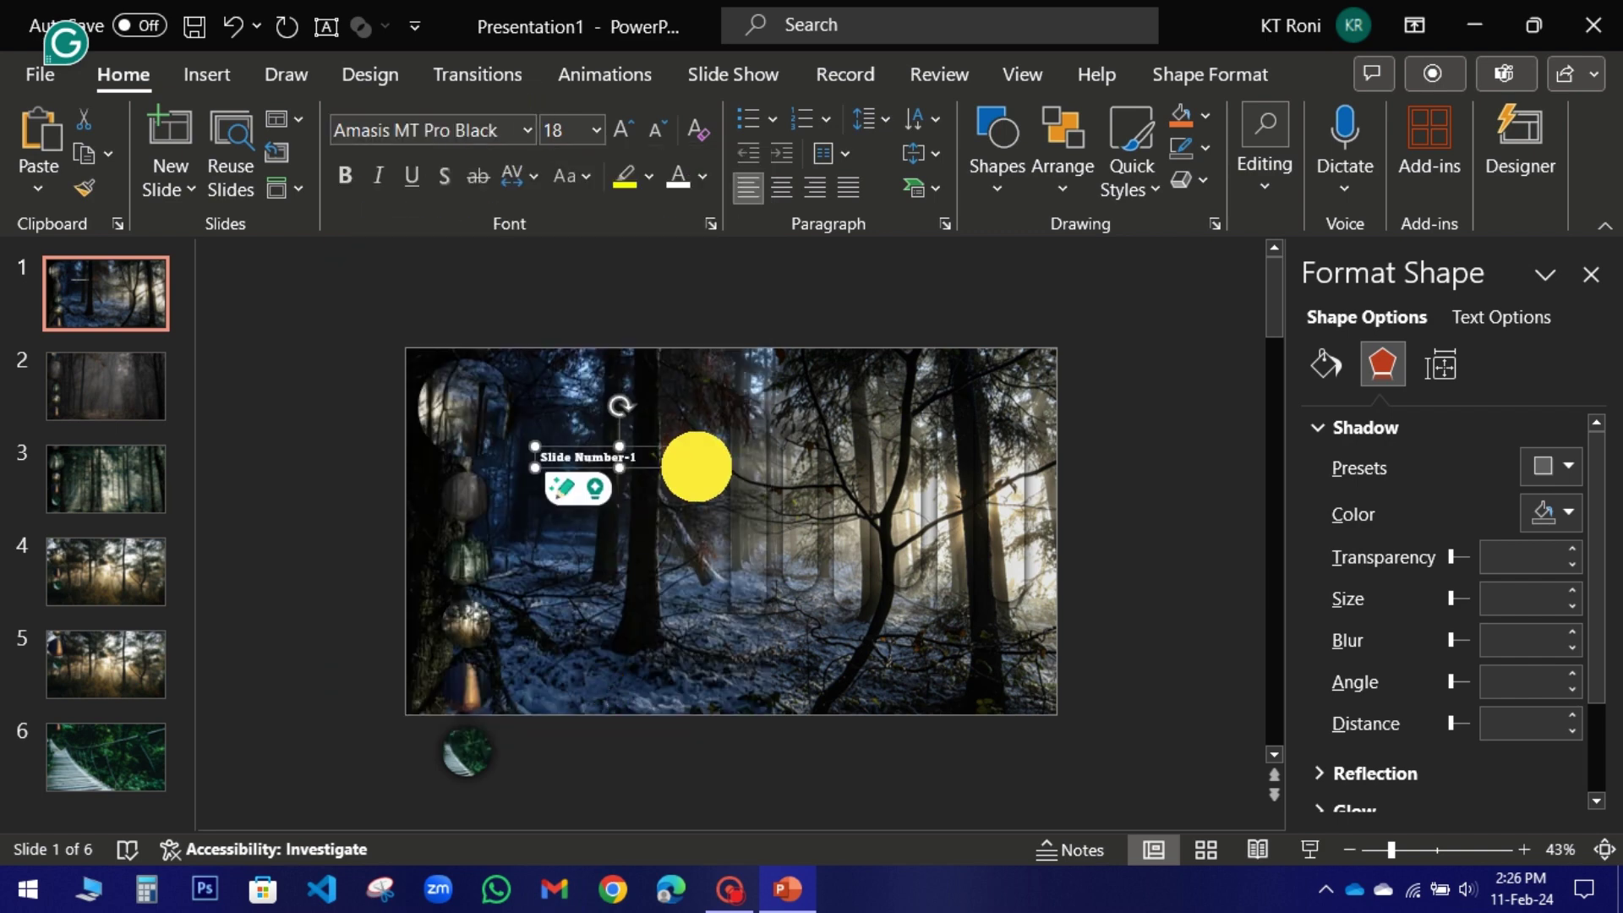
# Set the Slide Number-1 title to 32 pt and place it left of centre.
pyautogui.moveTo(700, 465); pyautogui.dragTo(670, 464)
pyautogui.click(595, 130)
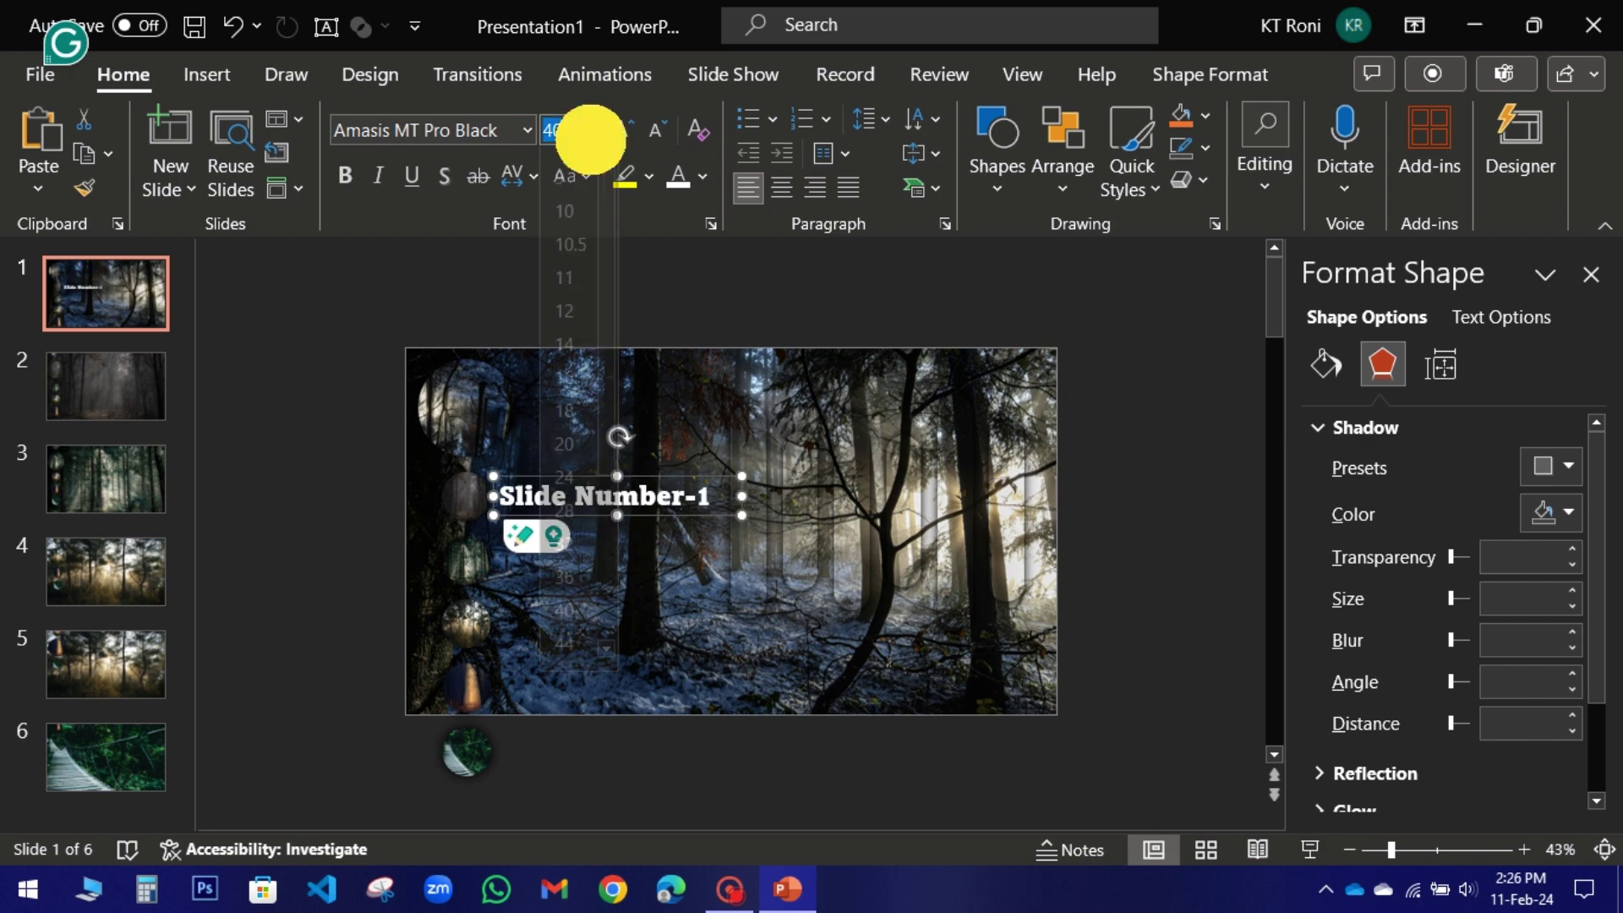
pyautogui.click(570, 560)
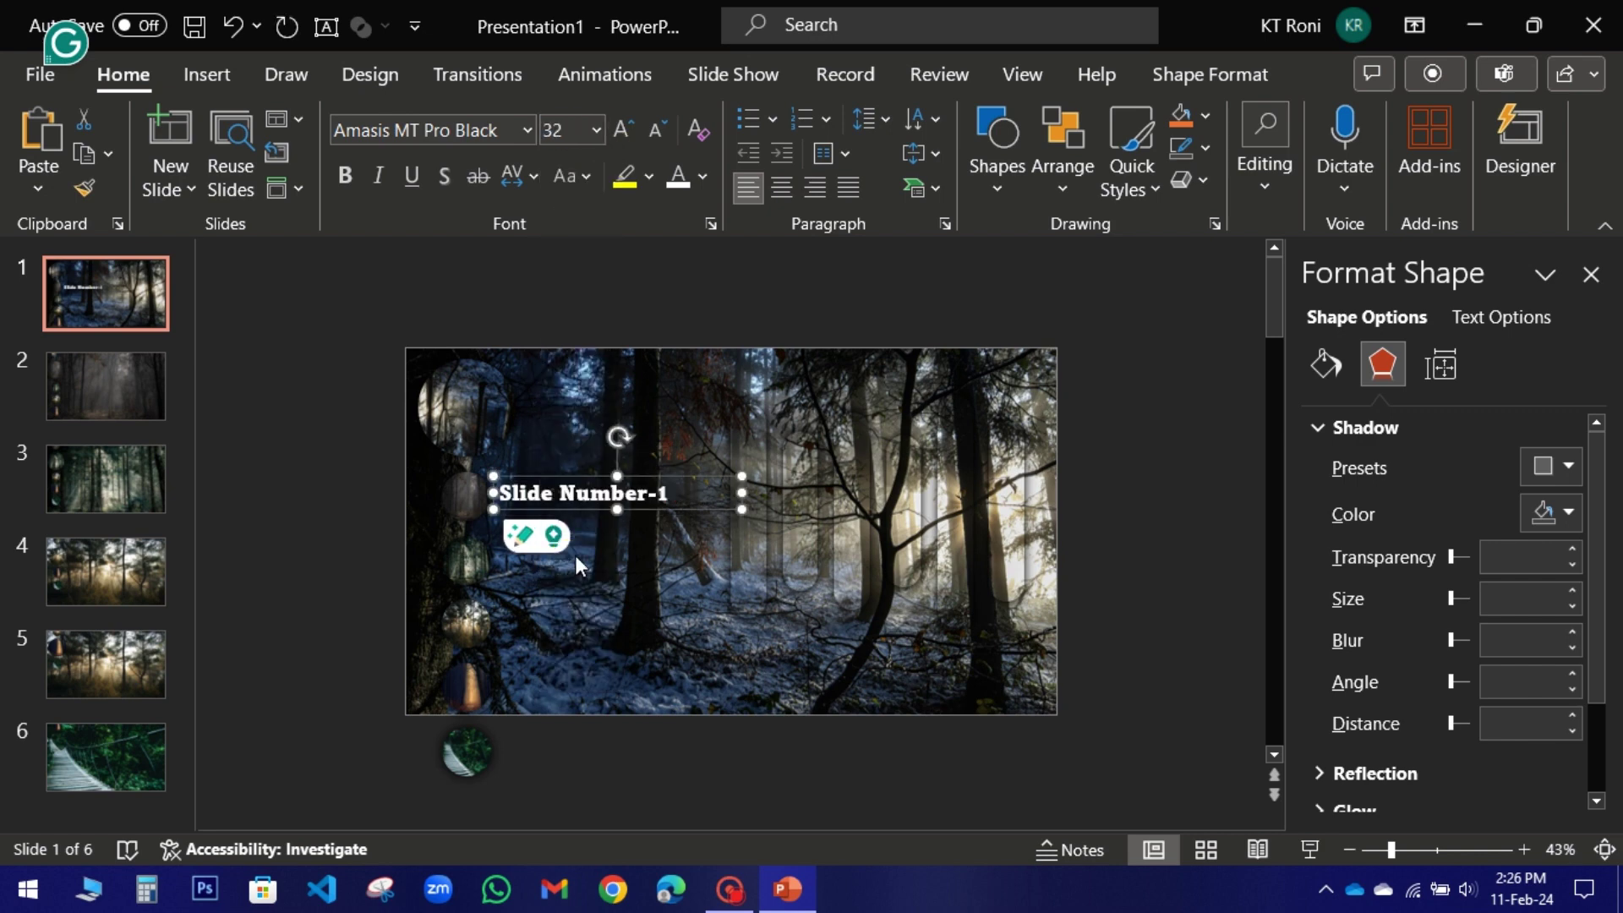
pyautogui.moveTo(689, 491); pyautogui.dragTo(689, 491)
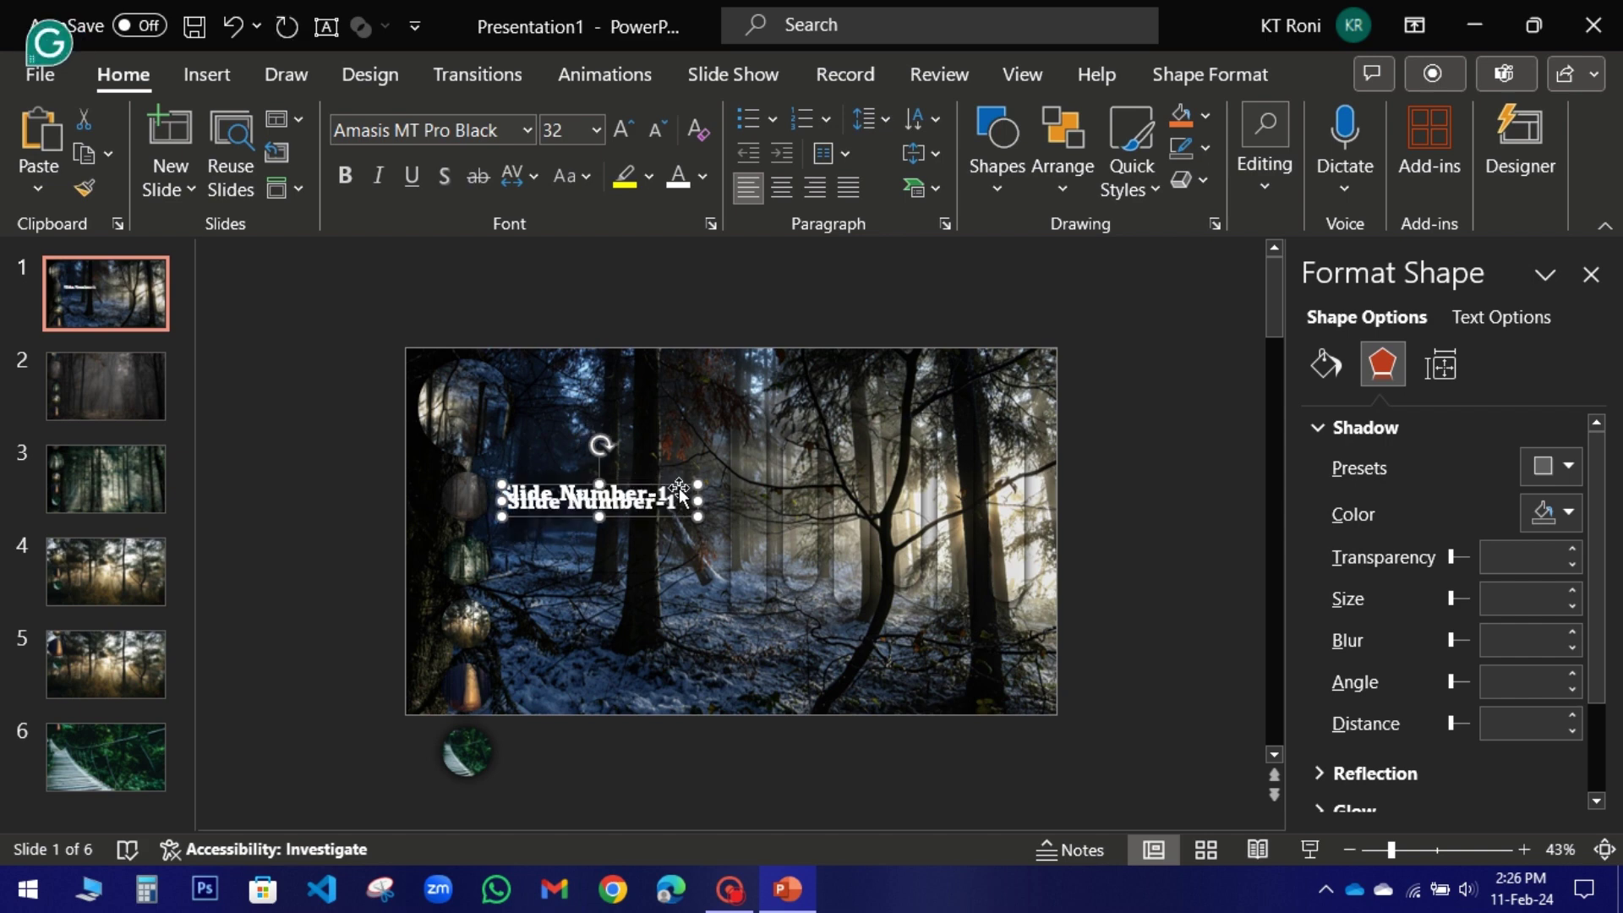
# Duplicate the title just below itself and retype the copy as Animation-1.
pyautogui.moveTo(642, 486); pyautogui.dragTo(668, 531)
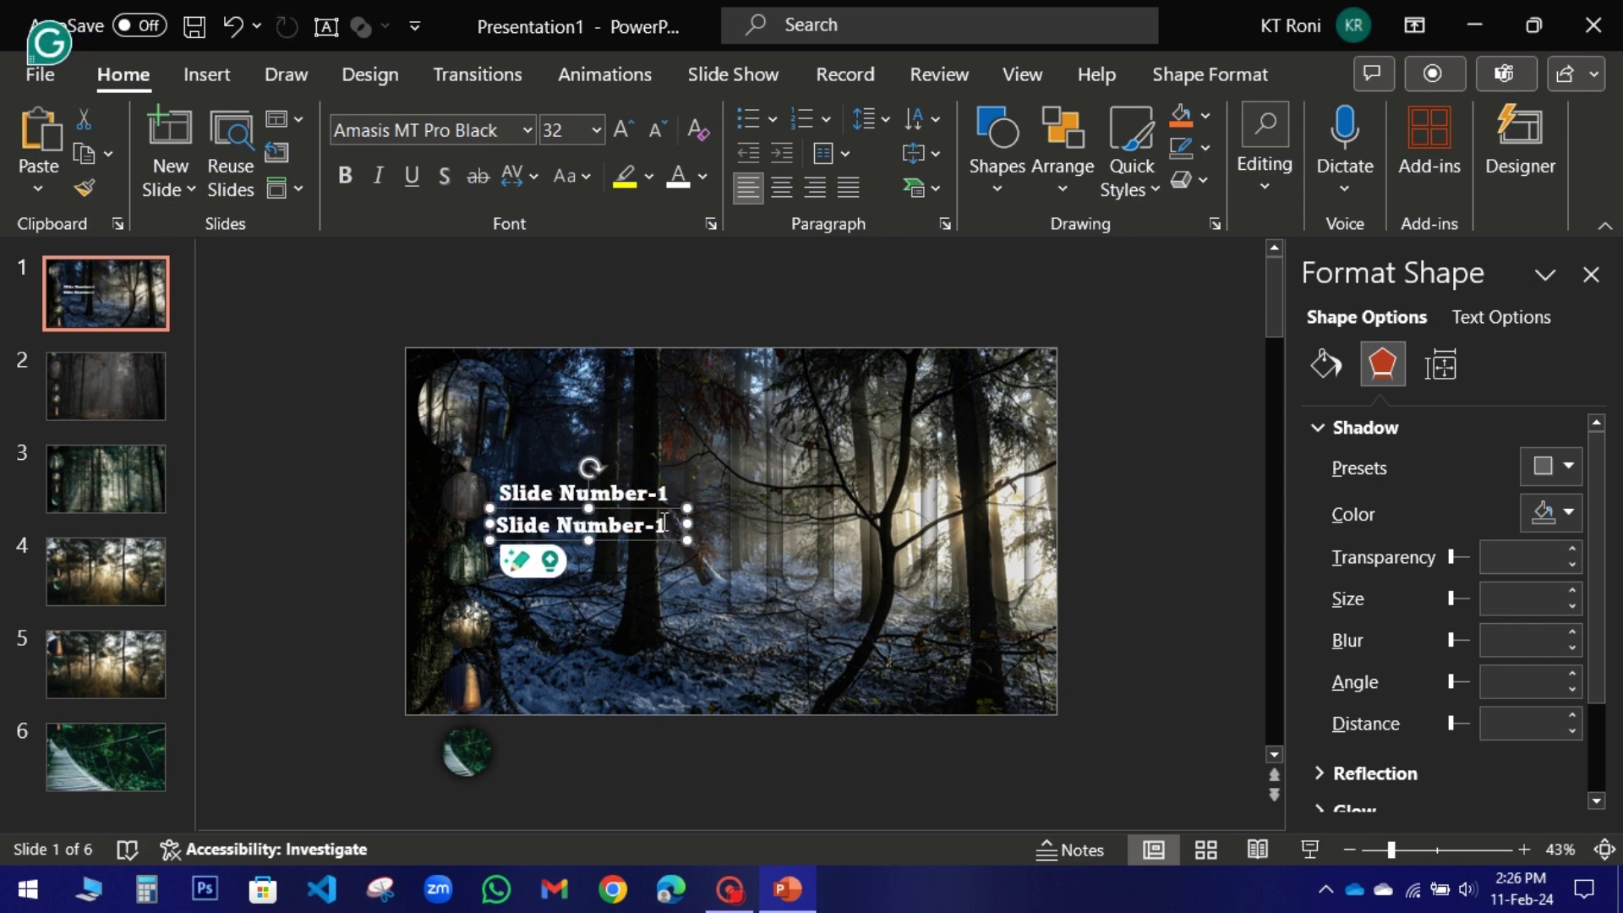
pyautogui.click(665, 522)
pyautogui.press('BackSpace')
pyautogui.press('BackSpace')
pyautogui.press('BackSpace')
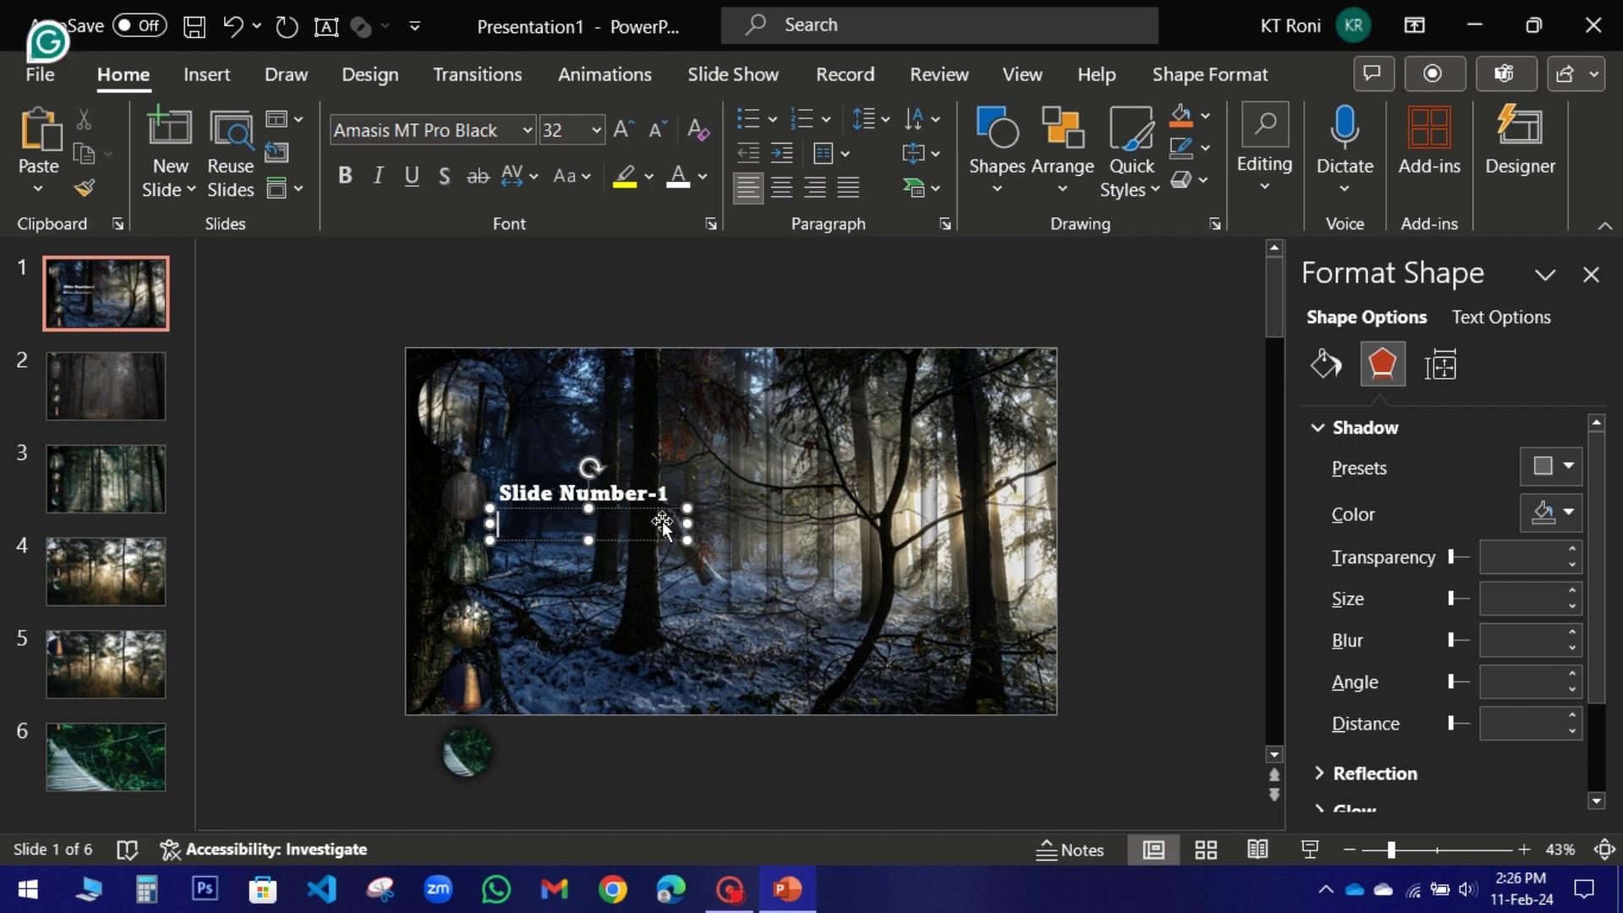
pyautogui.write('Animatio')
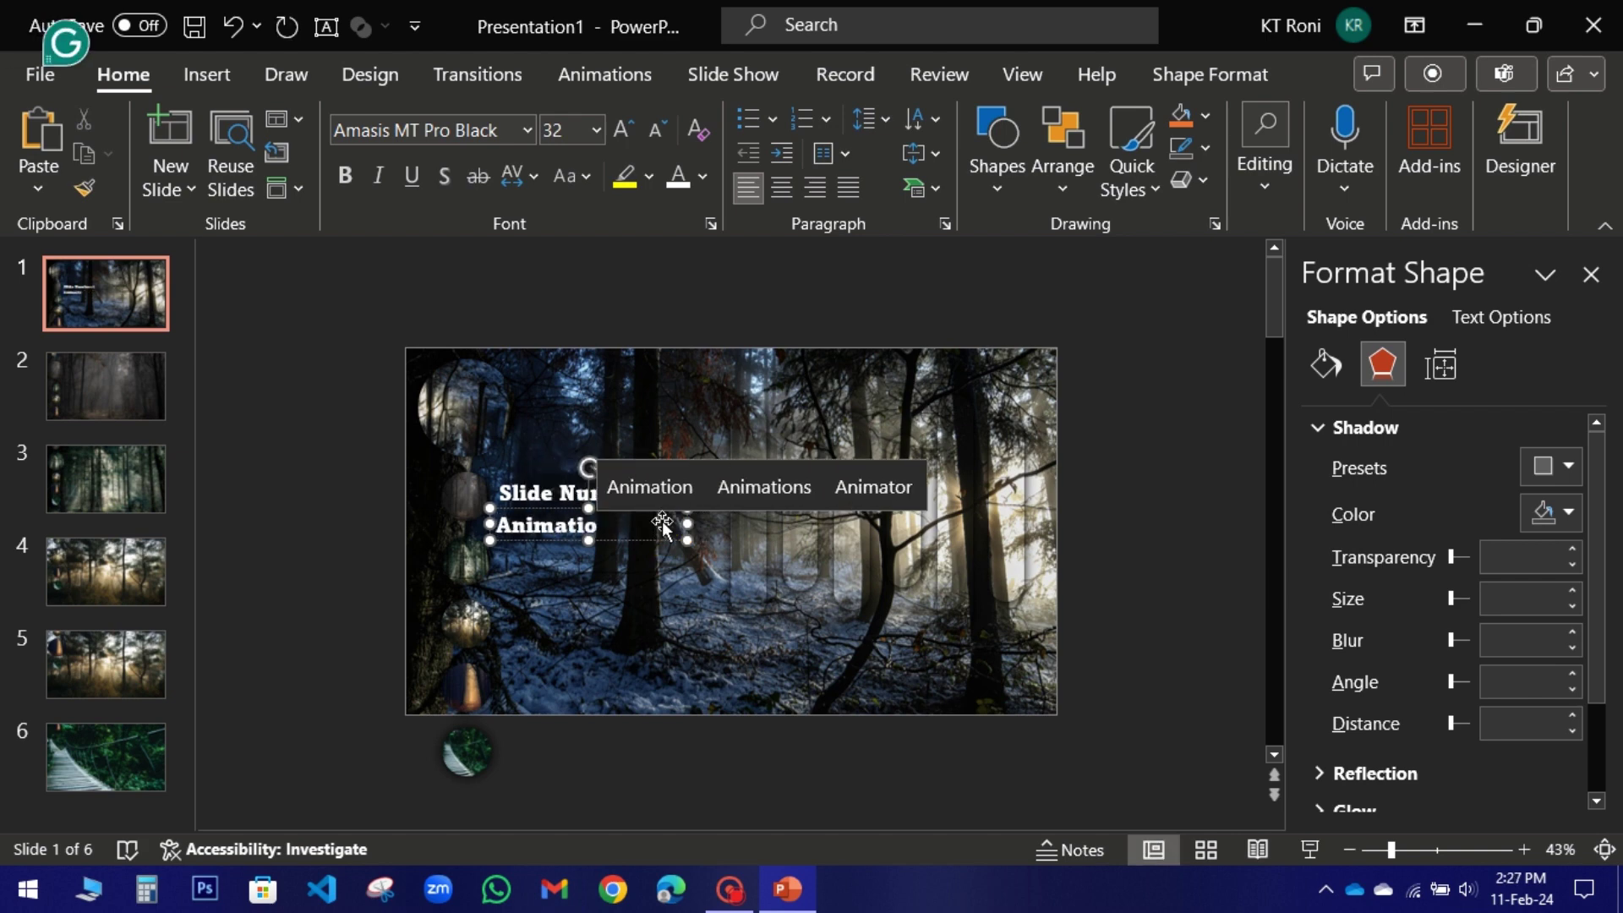
pyautogui.click(662, 504)
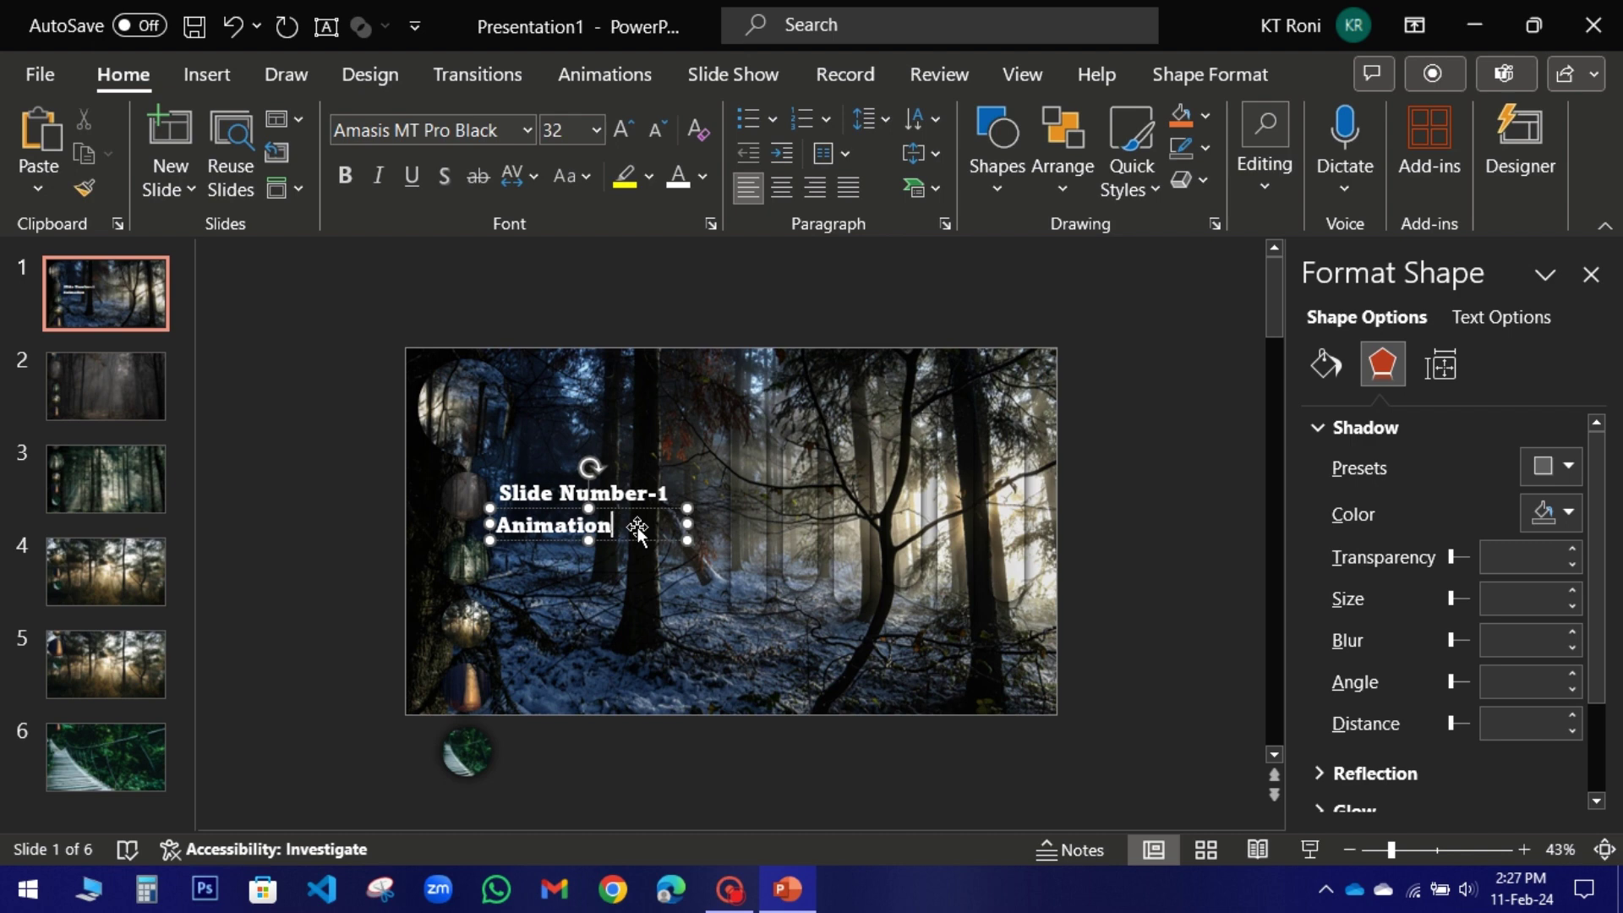
pyautogui.write('-1')
# Format the Animation-1 line in bold Aptos.
pyautogui.tripleClick(643, 516)
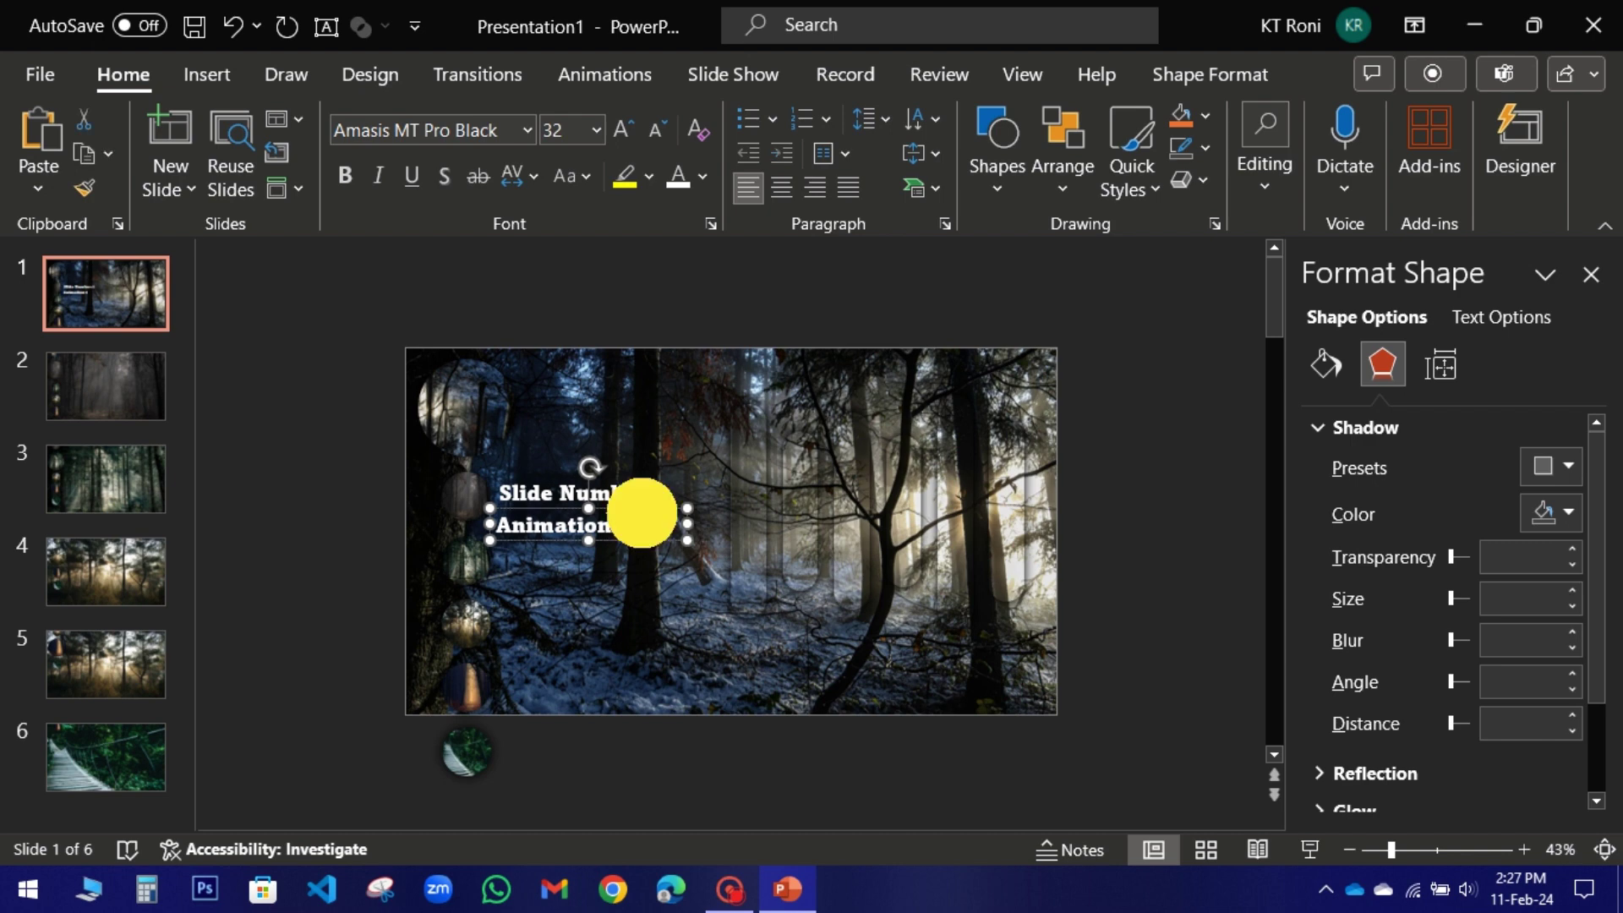
pyautogui.click(528, 130)
pyautogui.click(479, 260)
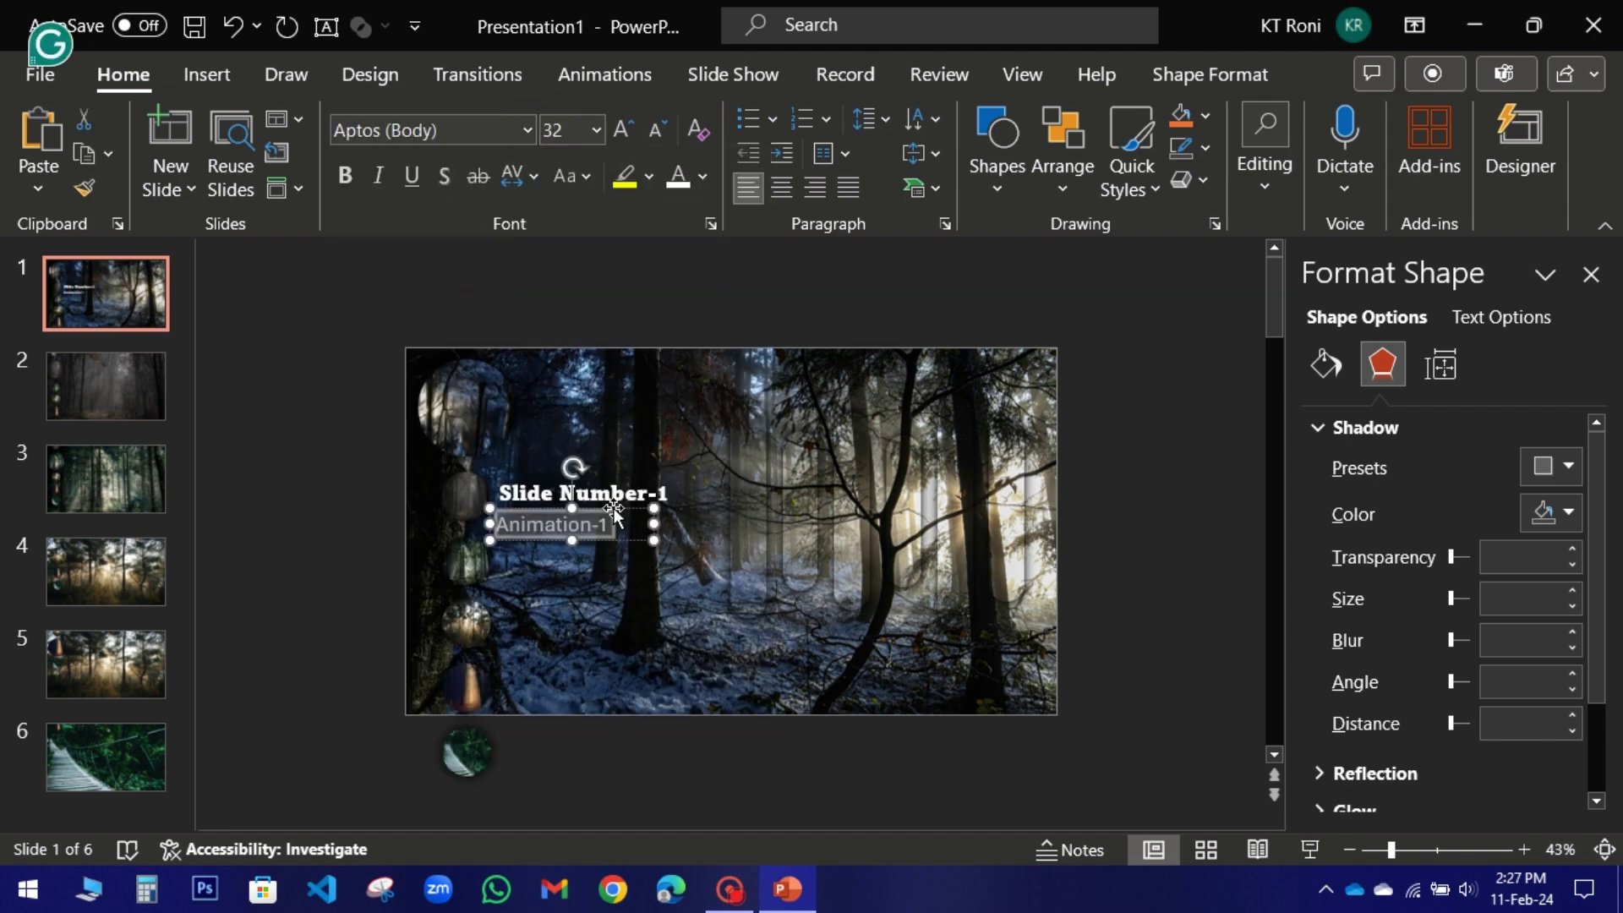
pyautogui.click(345, 176)
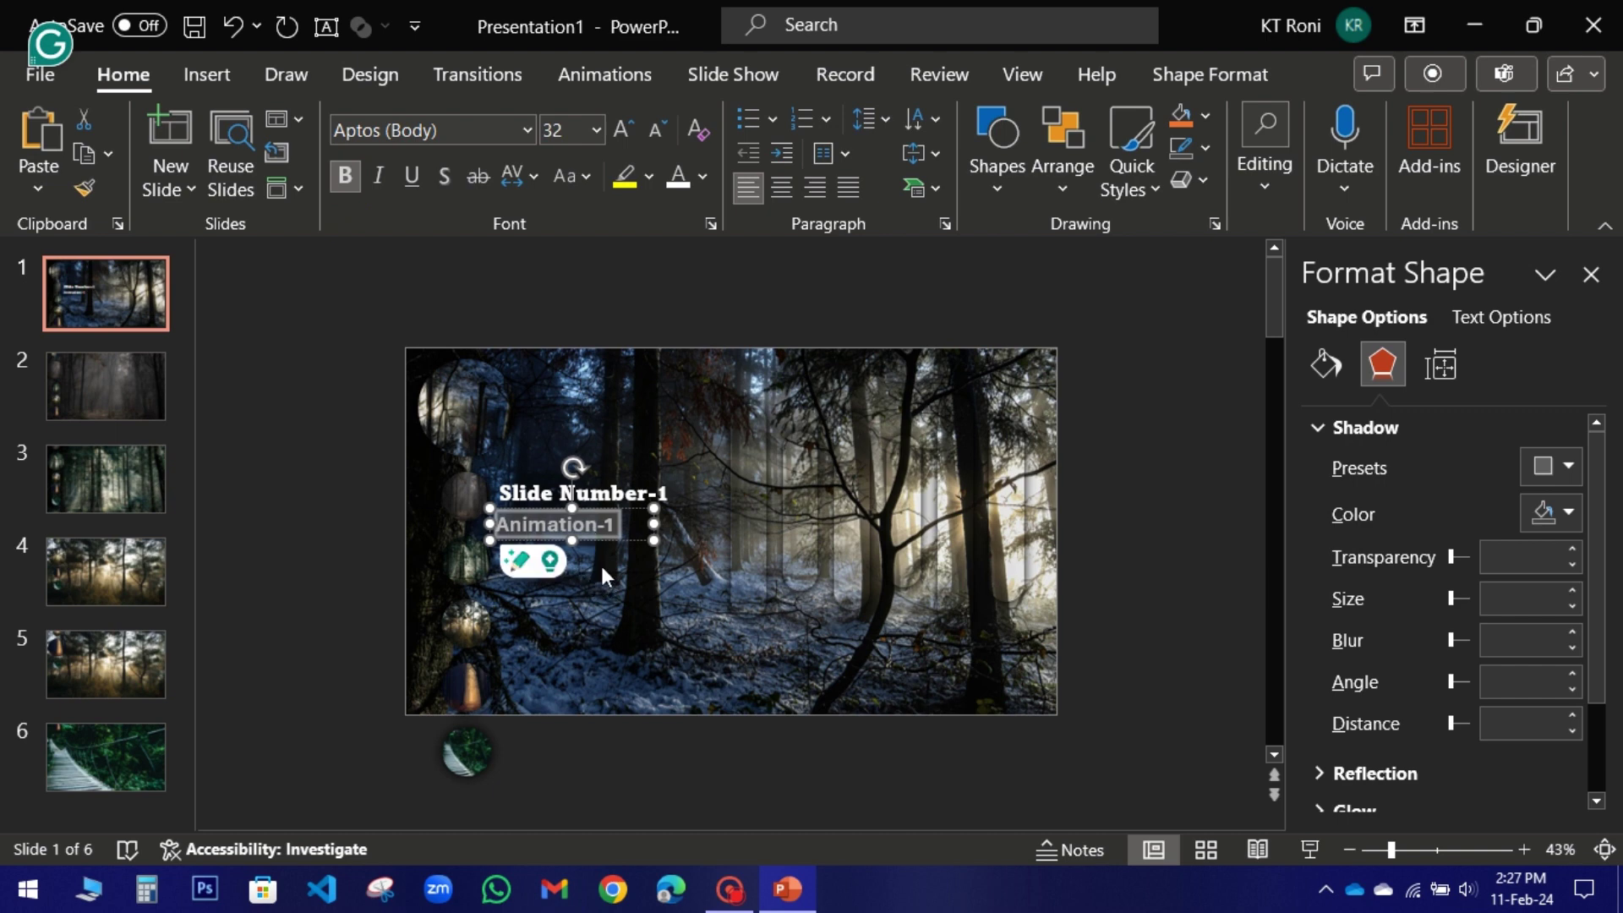
pyautogui.click(604, 564)
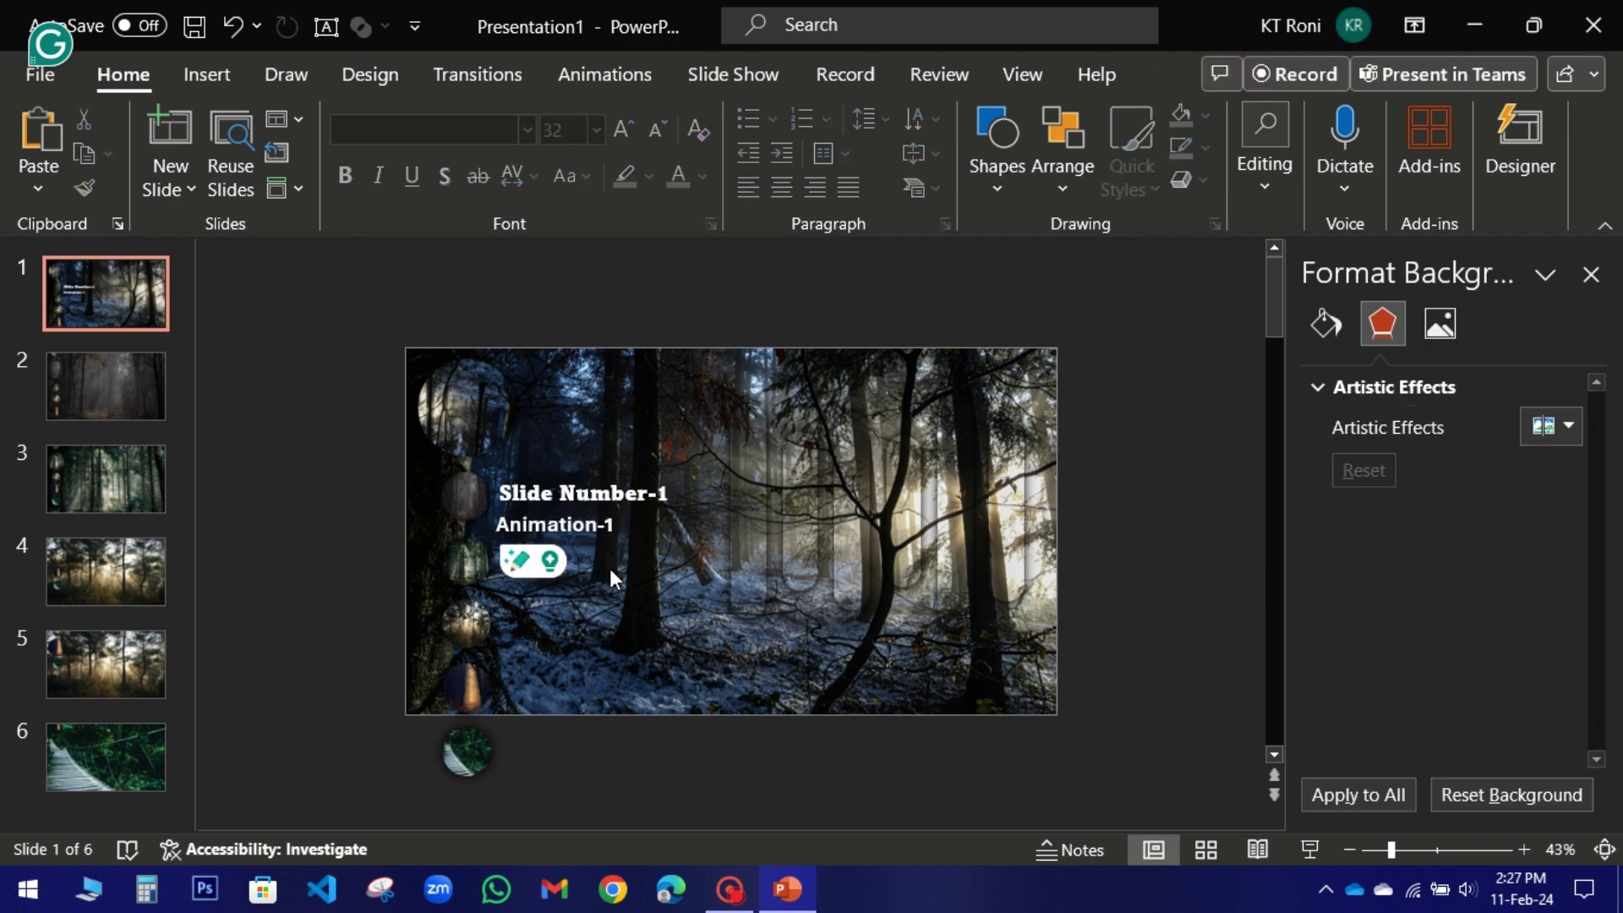
pyautogui.click(998, 153)
pyautogui.click(998, 261)
# Add a 'Please Subscribe to our channel' text box below Animation-1.
pyautogui.moveTo(502, 551); pyautogui.dragTo(690, 610)
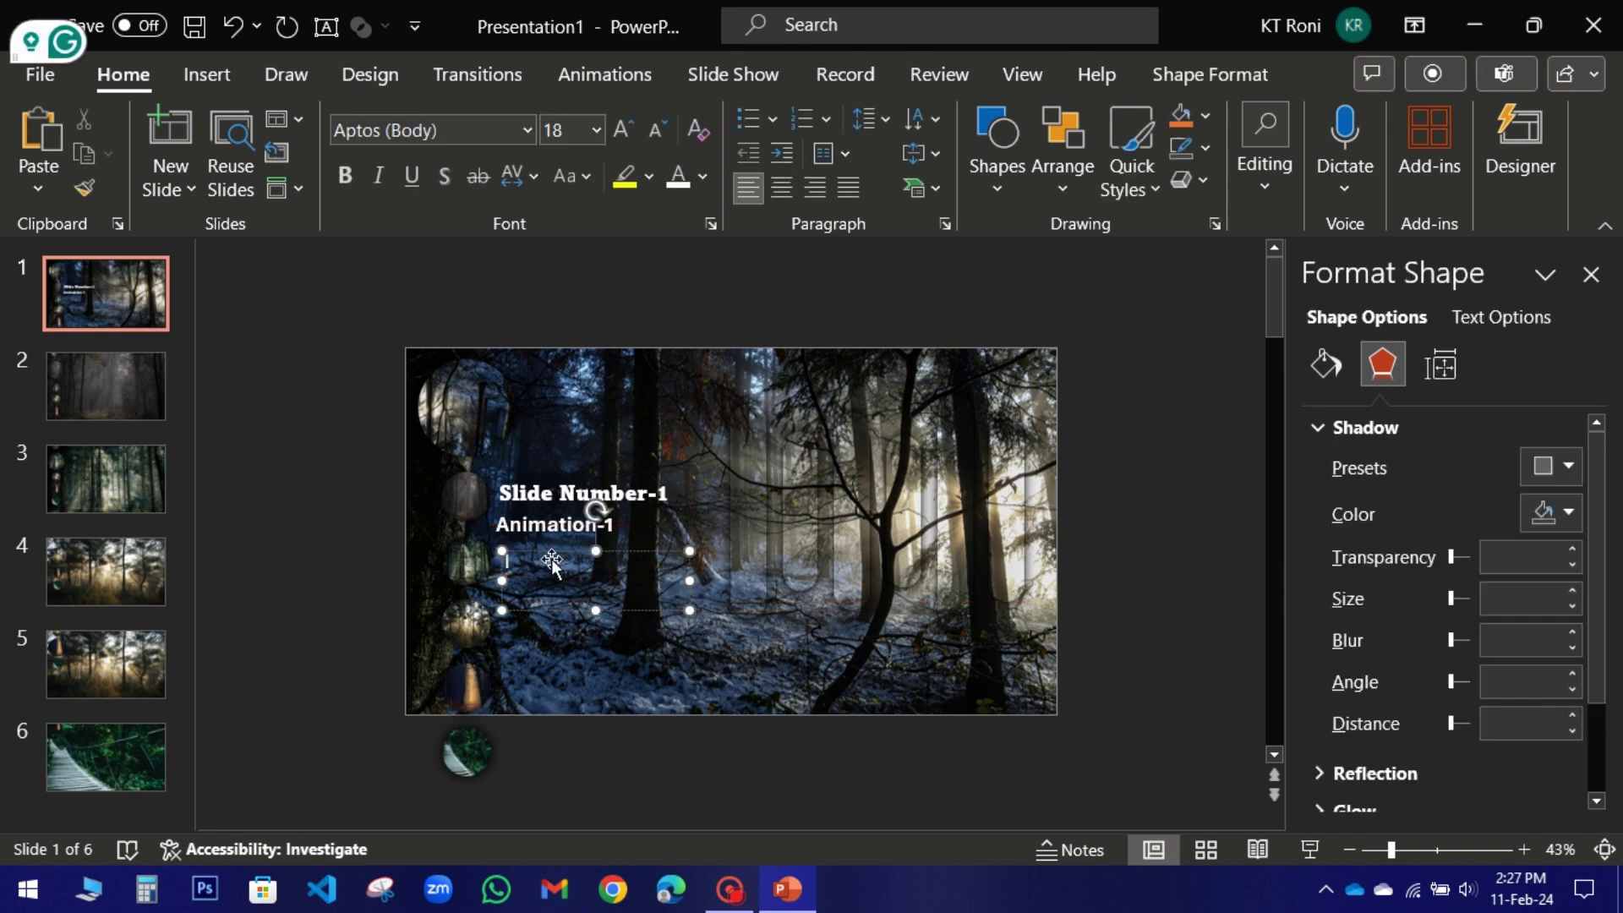
pyautogui.write('Please Subscribe to our channel')
pyautogui.click(695, 448)
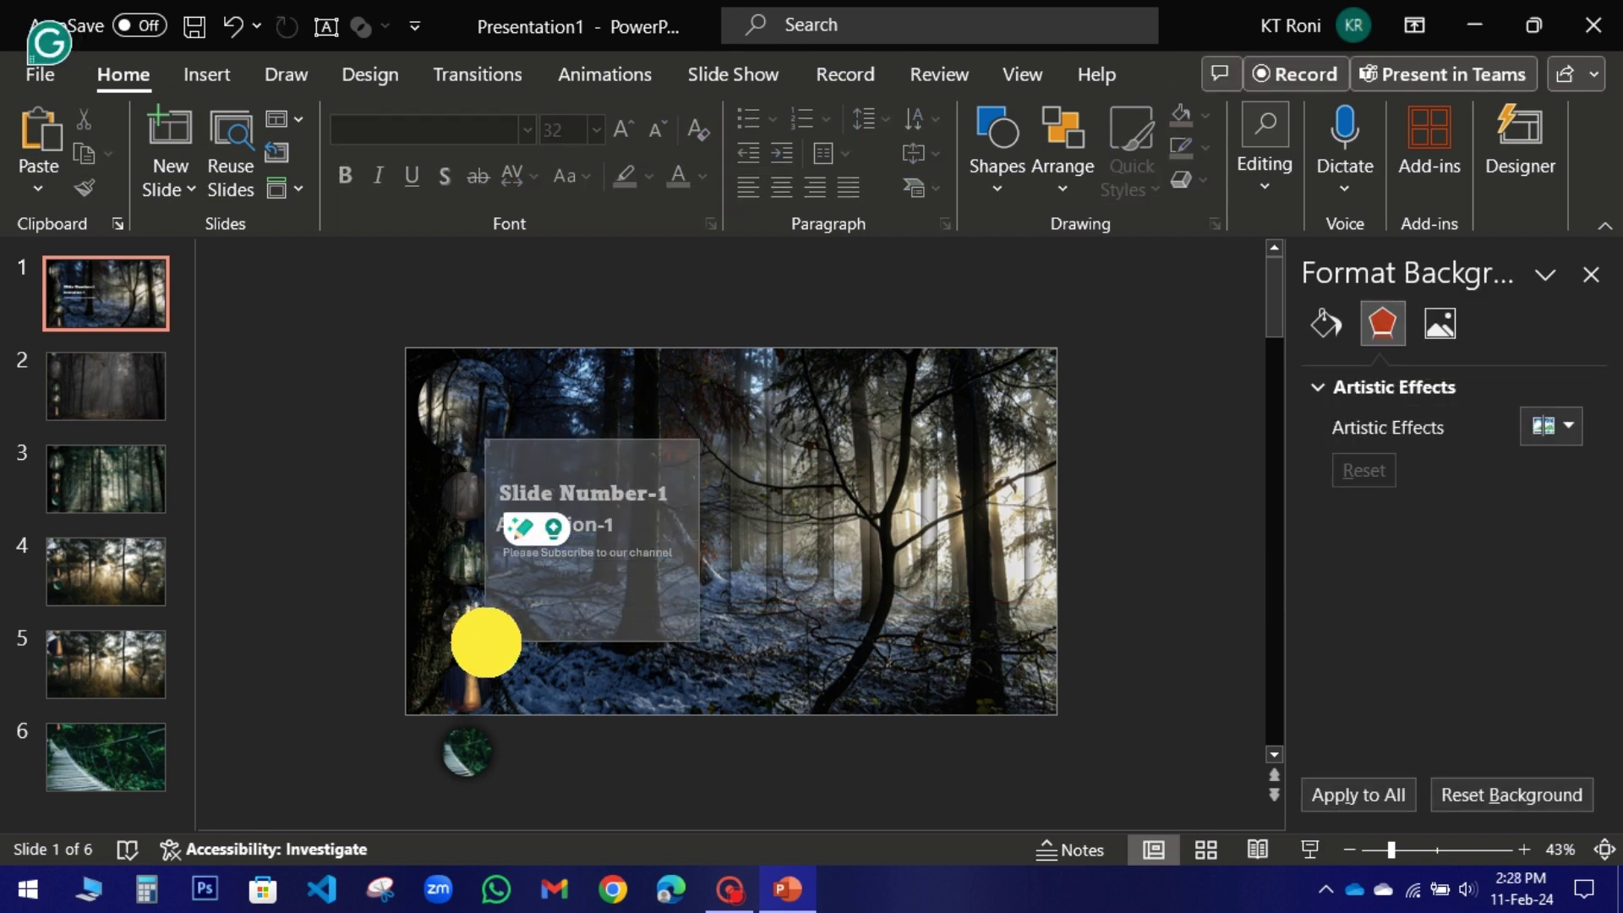
# Centre-align the three text boxes and group them into one.
pyautogui.moveTo(478, 635); pyautogui.dragTo(700, 427)
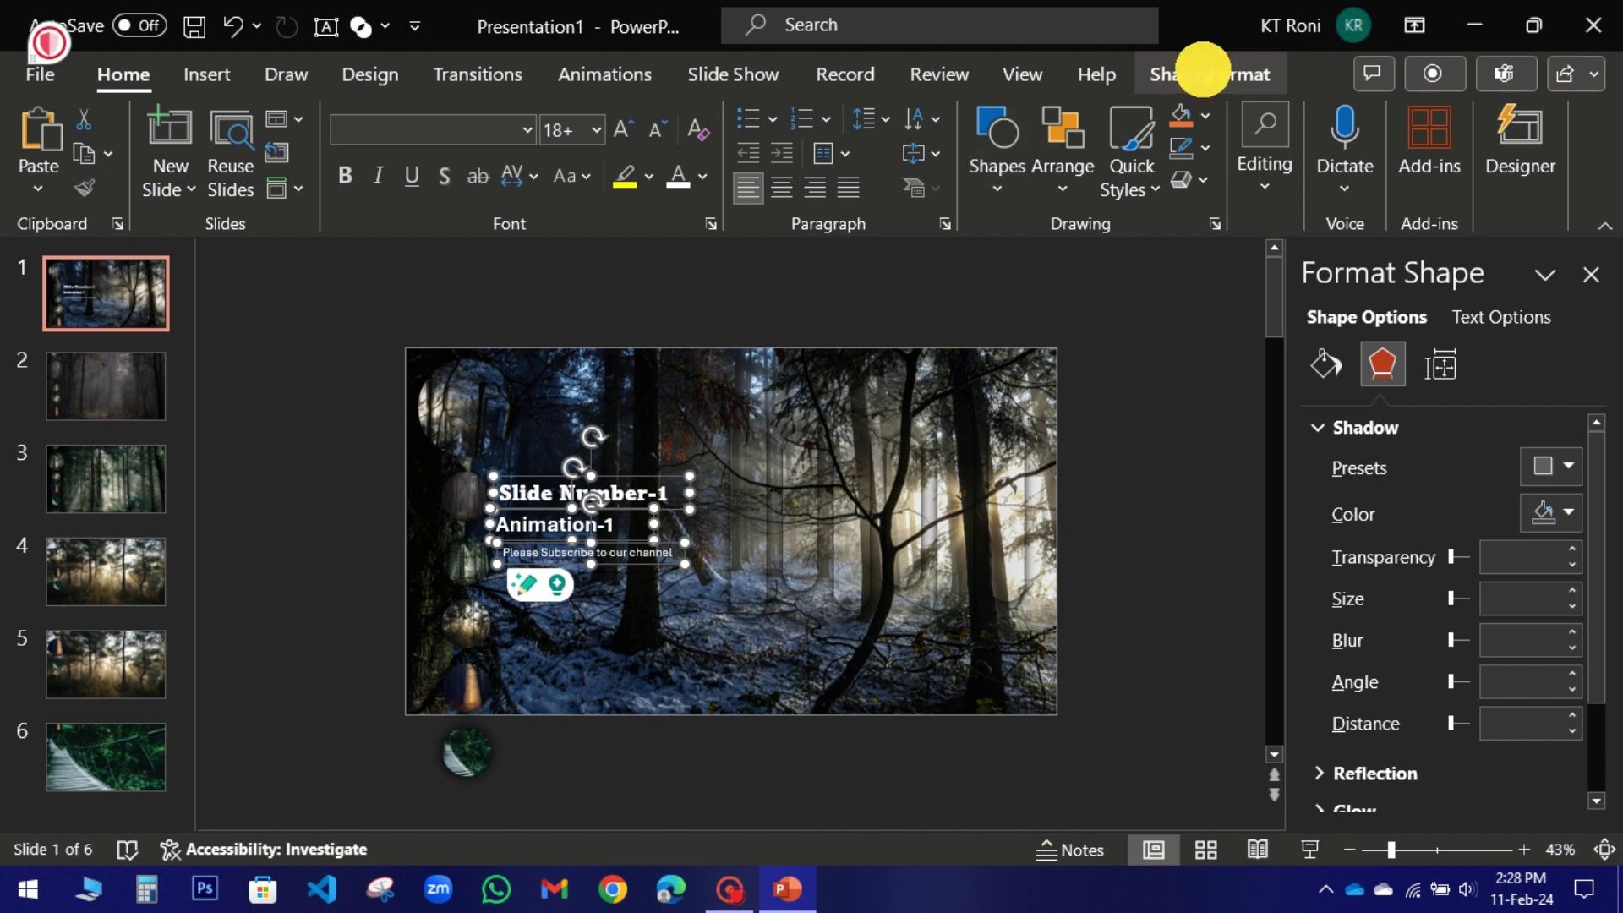
pyautogui.click(1210, 74)
pyautogui.click(1391, 116)
pyautogui.click(1400, 192)
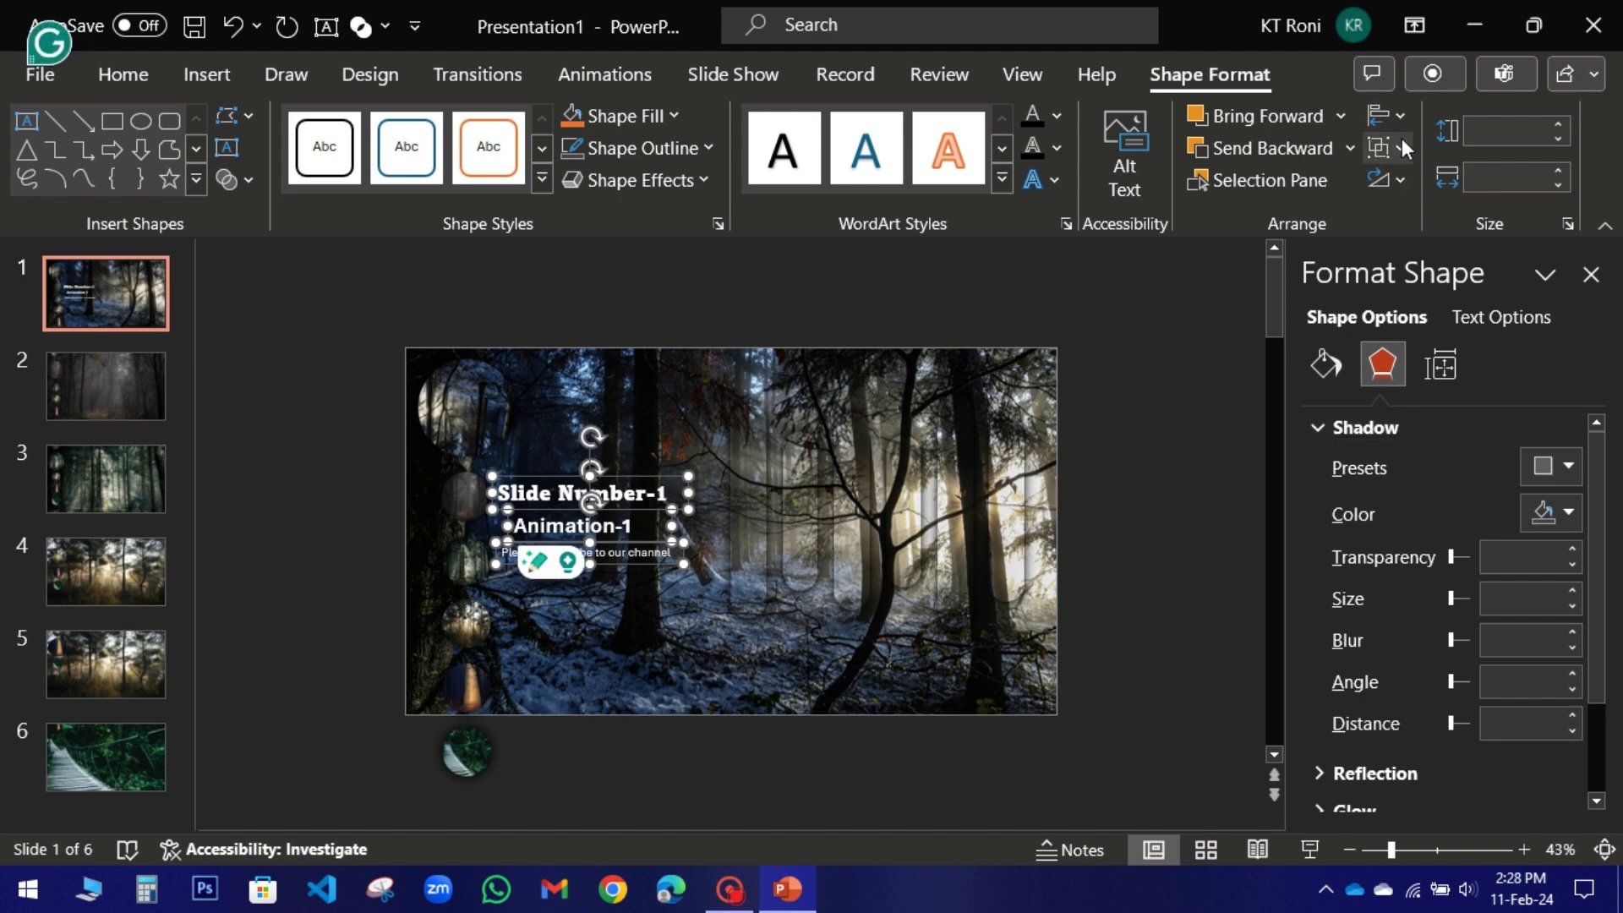
pyautogui.click(1403, 147)
pyautogui.click(1422, 180)
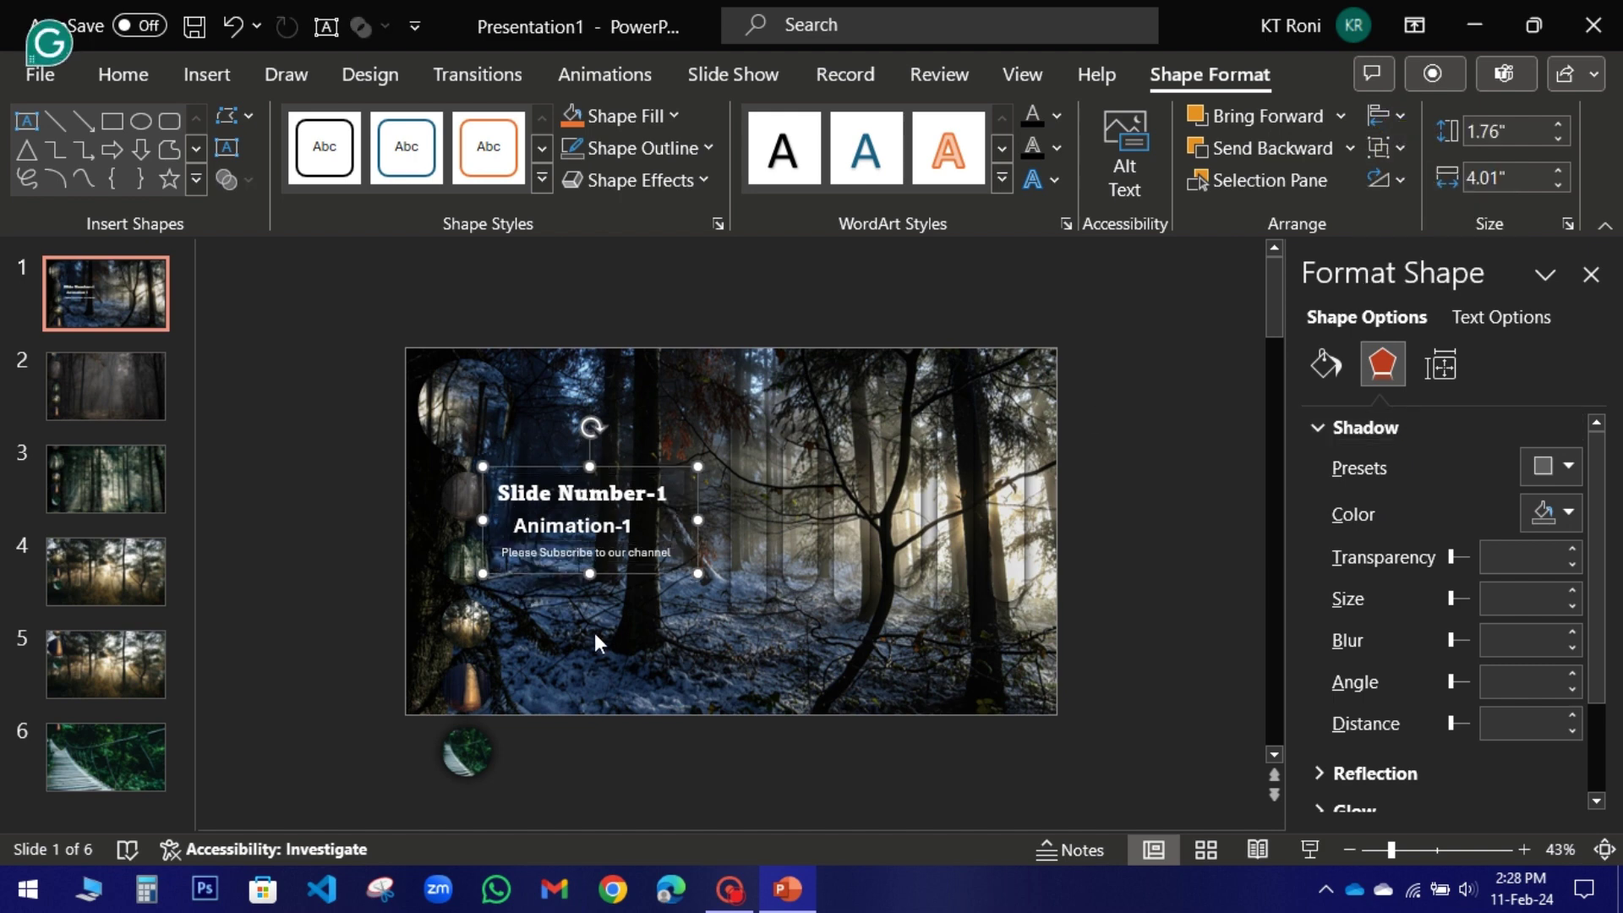
# Copy the grouped text and paste it onto slides 2 through 6.
pyautogui.rightClick(647, 472)
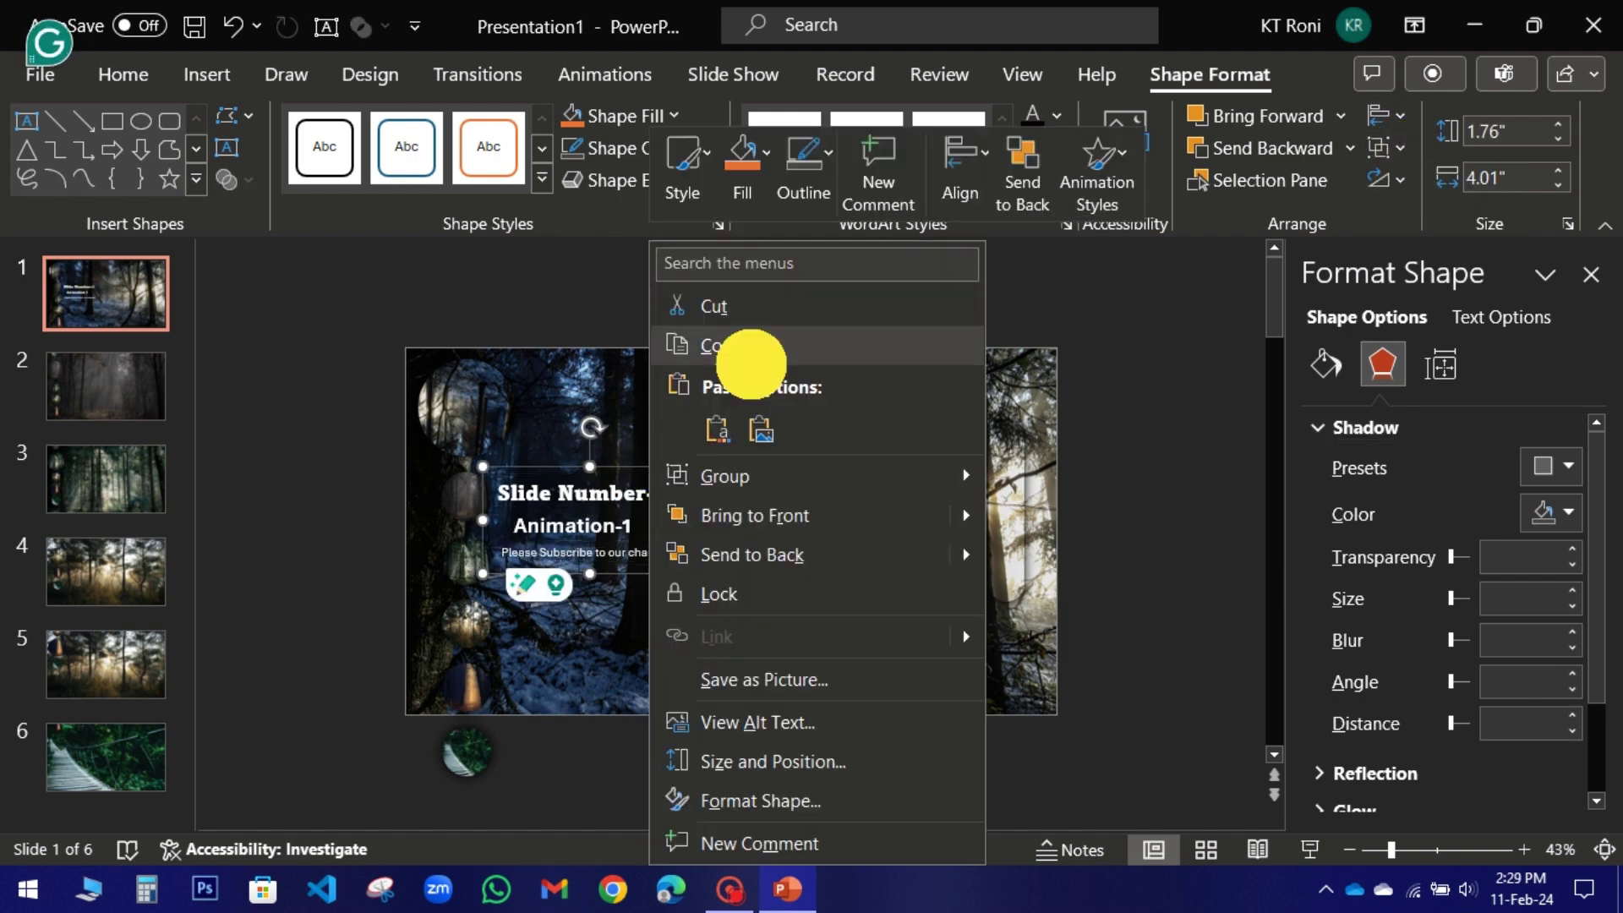
pyautogui.click(751, 362)
pyautogui.click(110, 374)
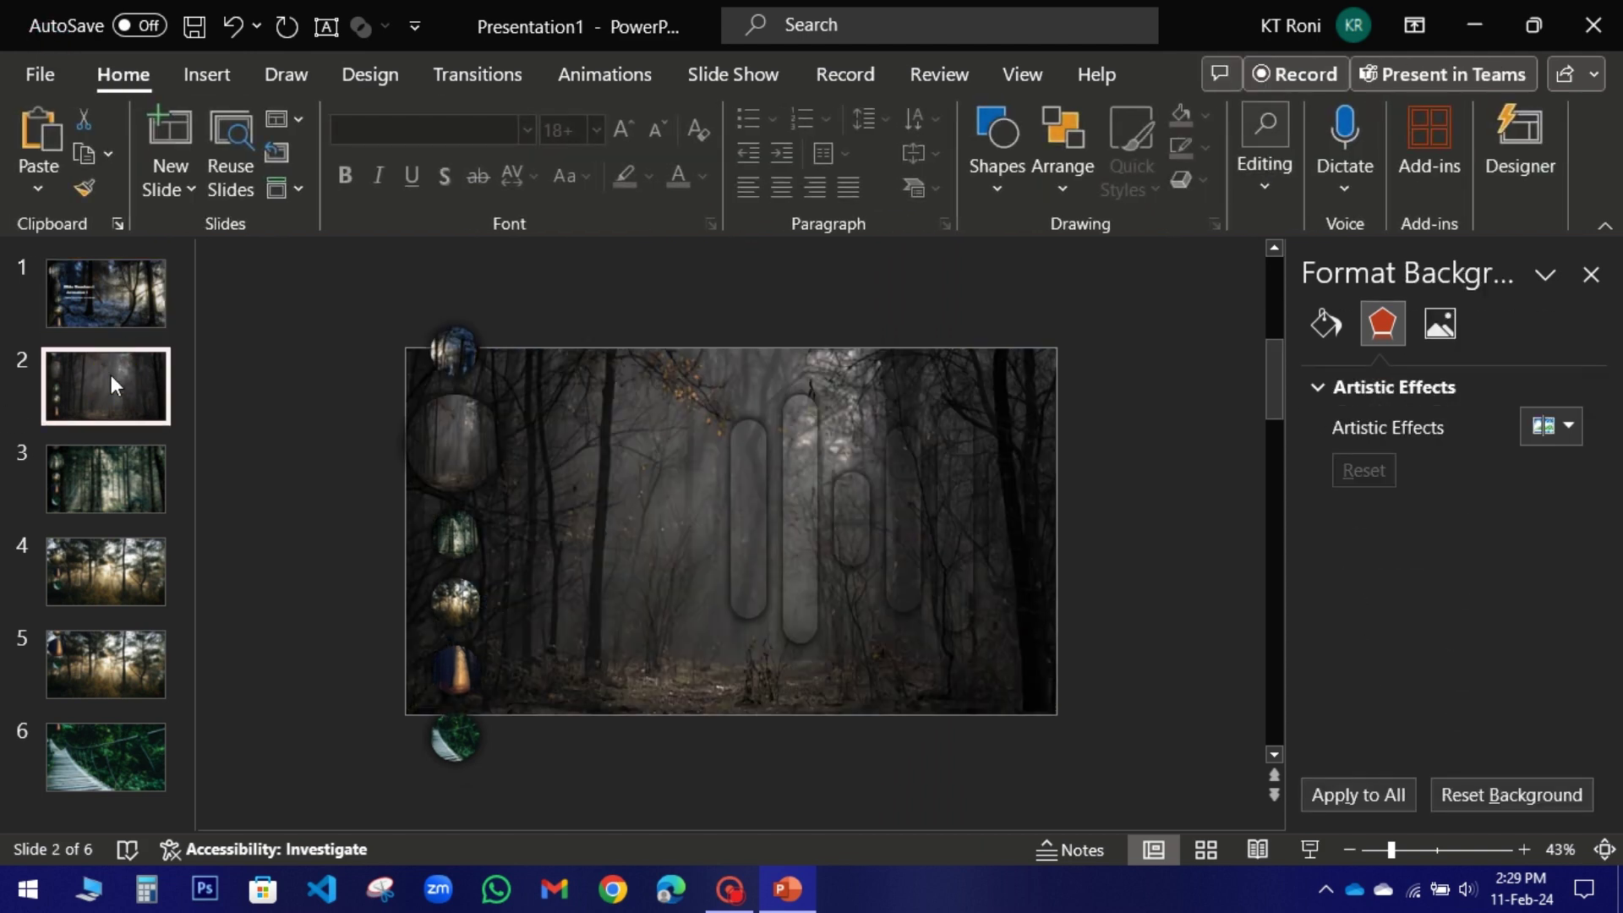
pyautogui.rightClick(533, 503)
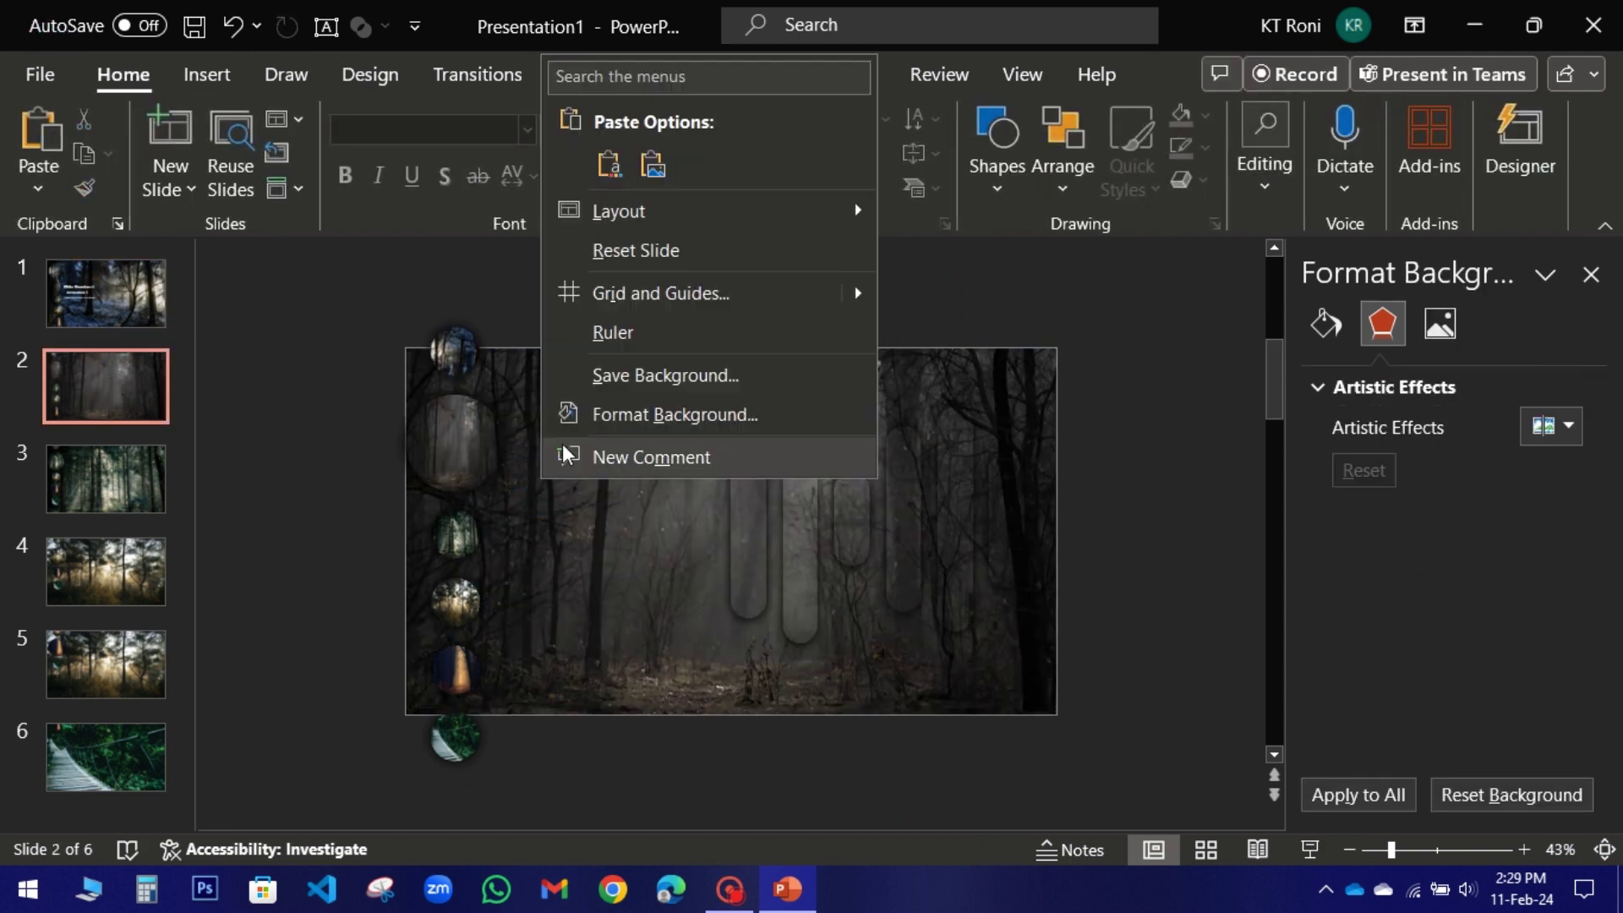
pyautogui.click(609, 161)
pyautogui.click(133, 462)
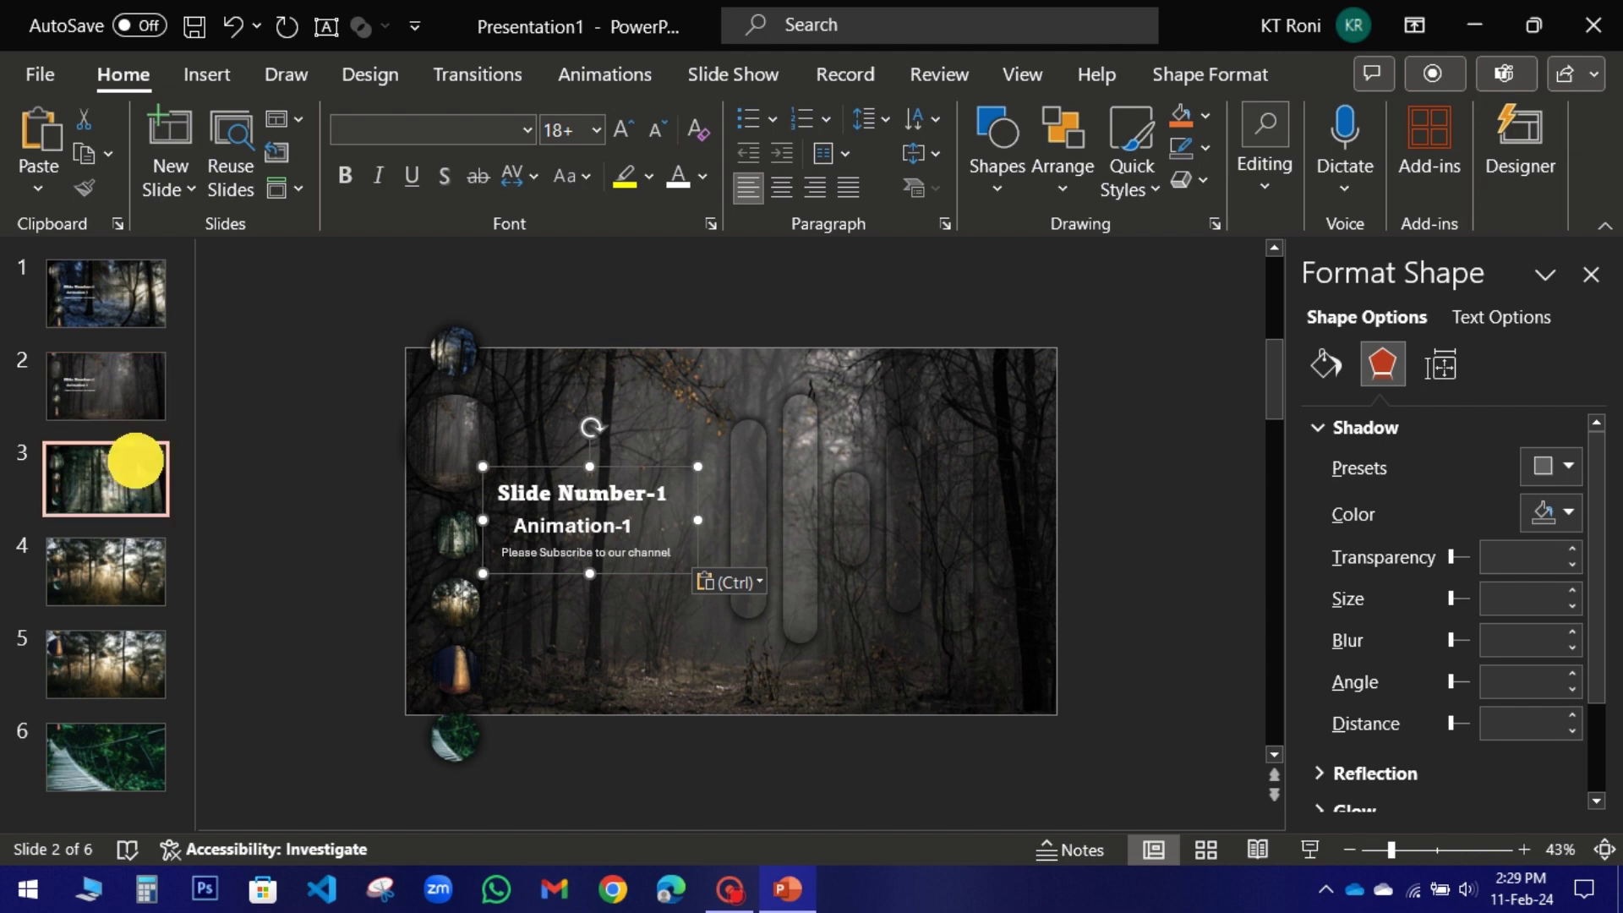
pyautogui.hotkey('ctrl', 'v')
pyautogui.click(100, 575)
pyautogui.hotkey('ctrl', 'v')
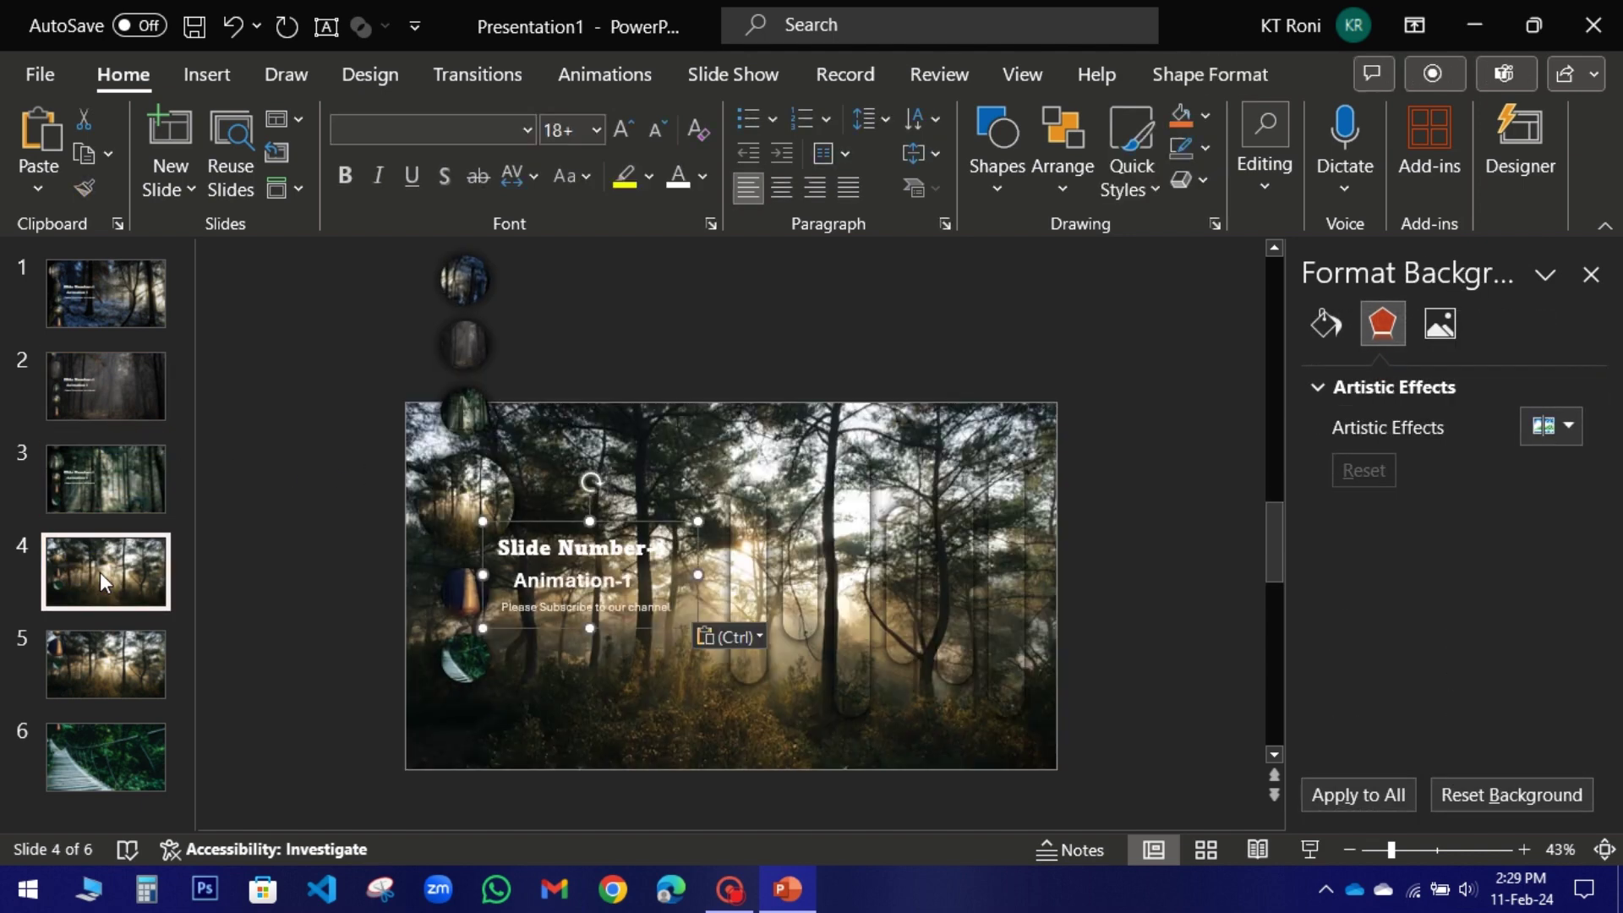
pyautogui.click(100, 662)
pyautogui.hotkey('ctrl', 'v')
pyautogui.click(110, 735)
pyautogui.hotkey('ctrl', 'v')
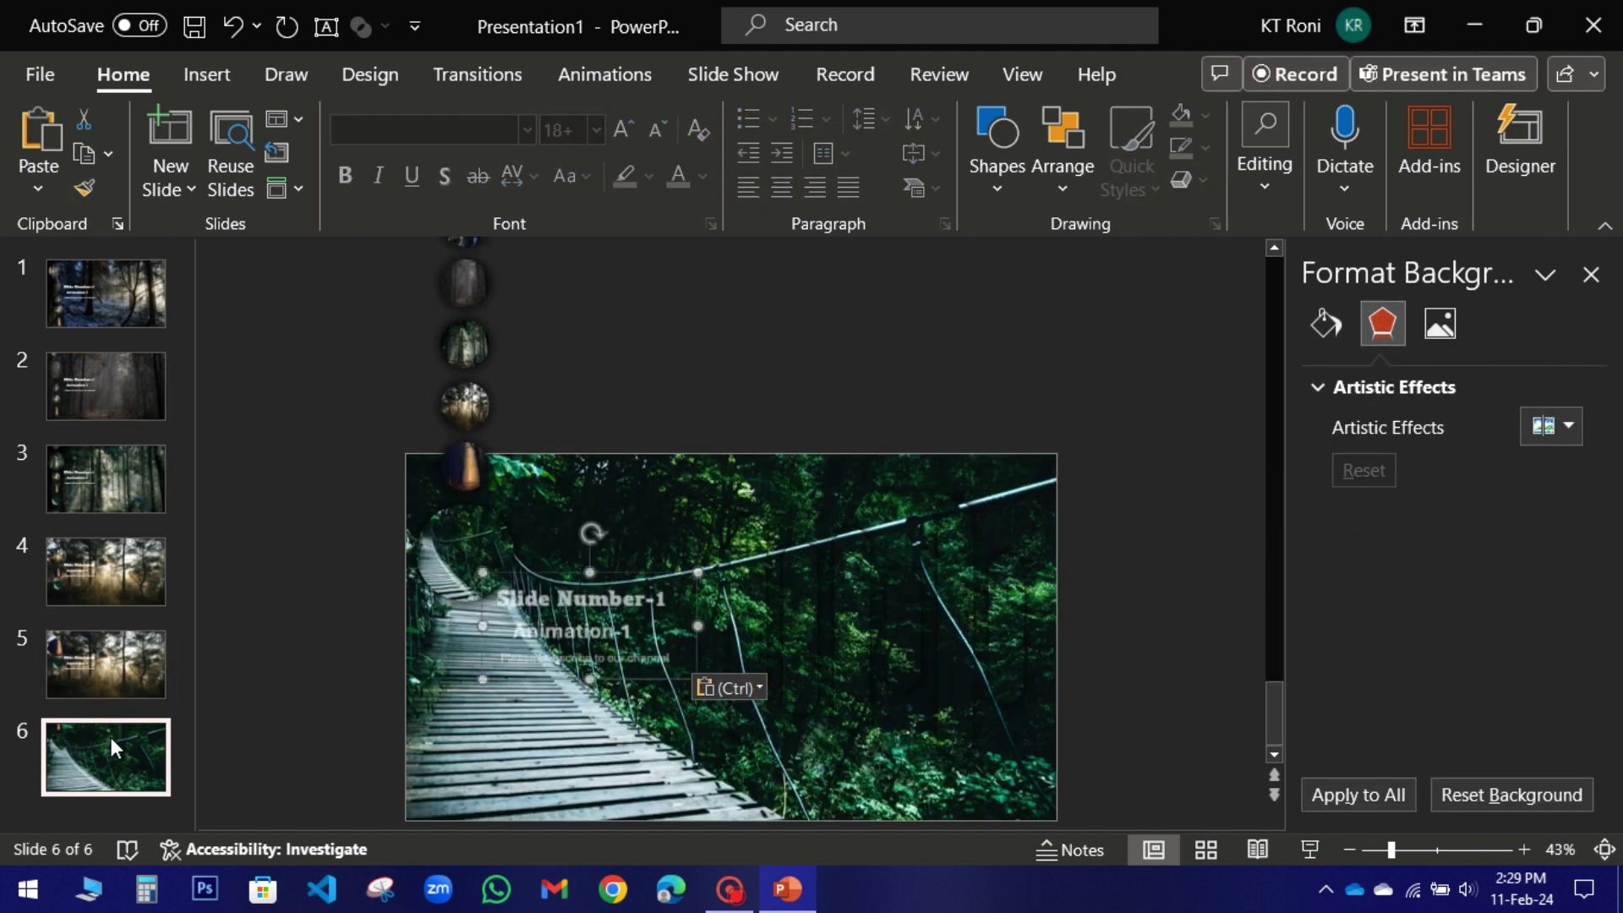
# Remove slide 6's extra pasted group and nudge its text group slightly right.
pyautogui.press('Delete')
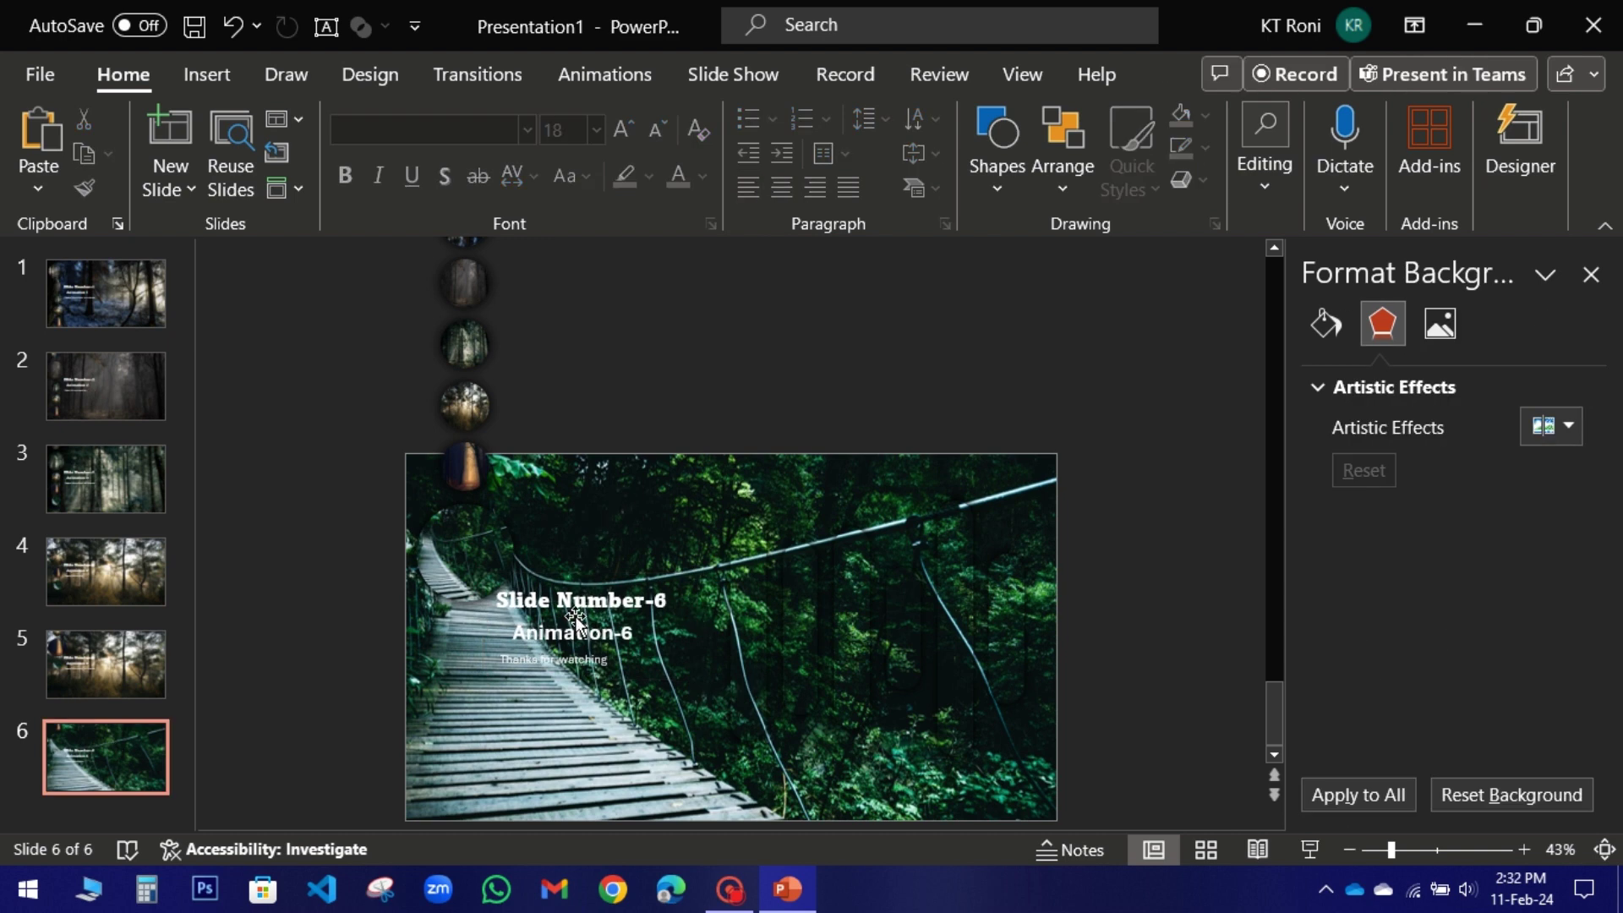
pyautogui.click(577, 620)
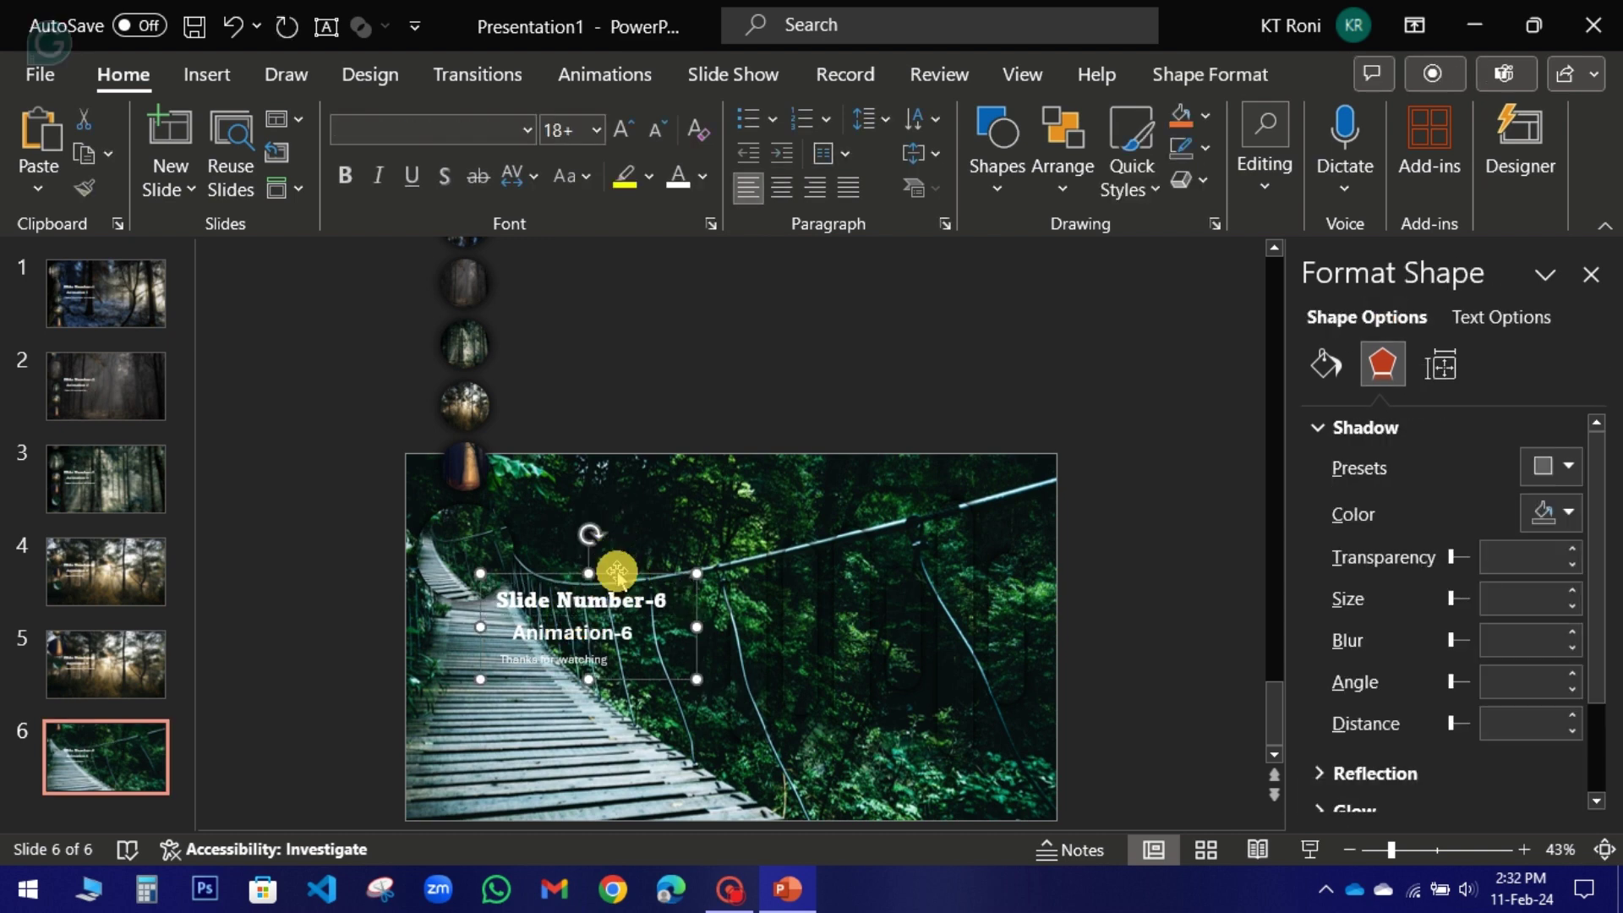
pyautogui.moveTo(617, 571); pyautogui.dragTo(641, 573)
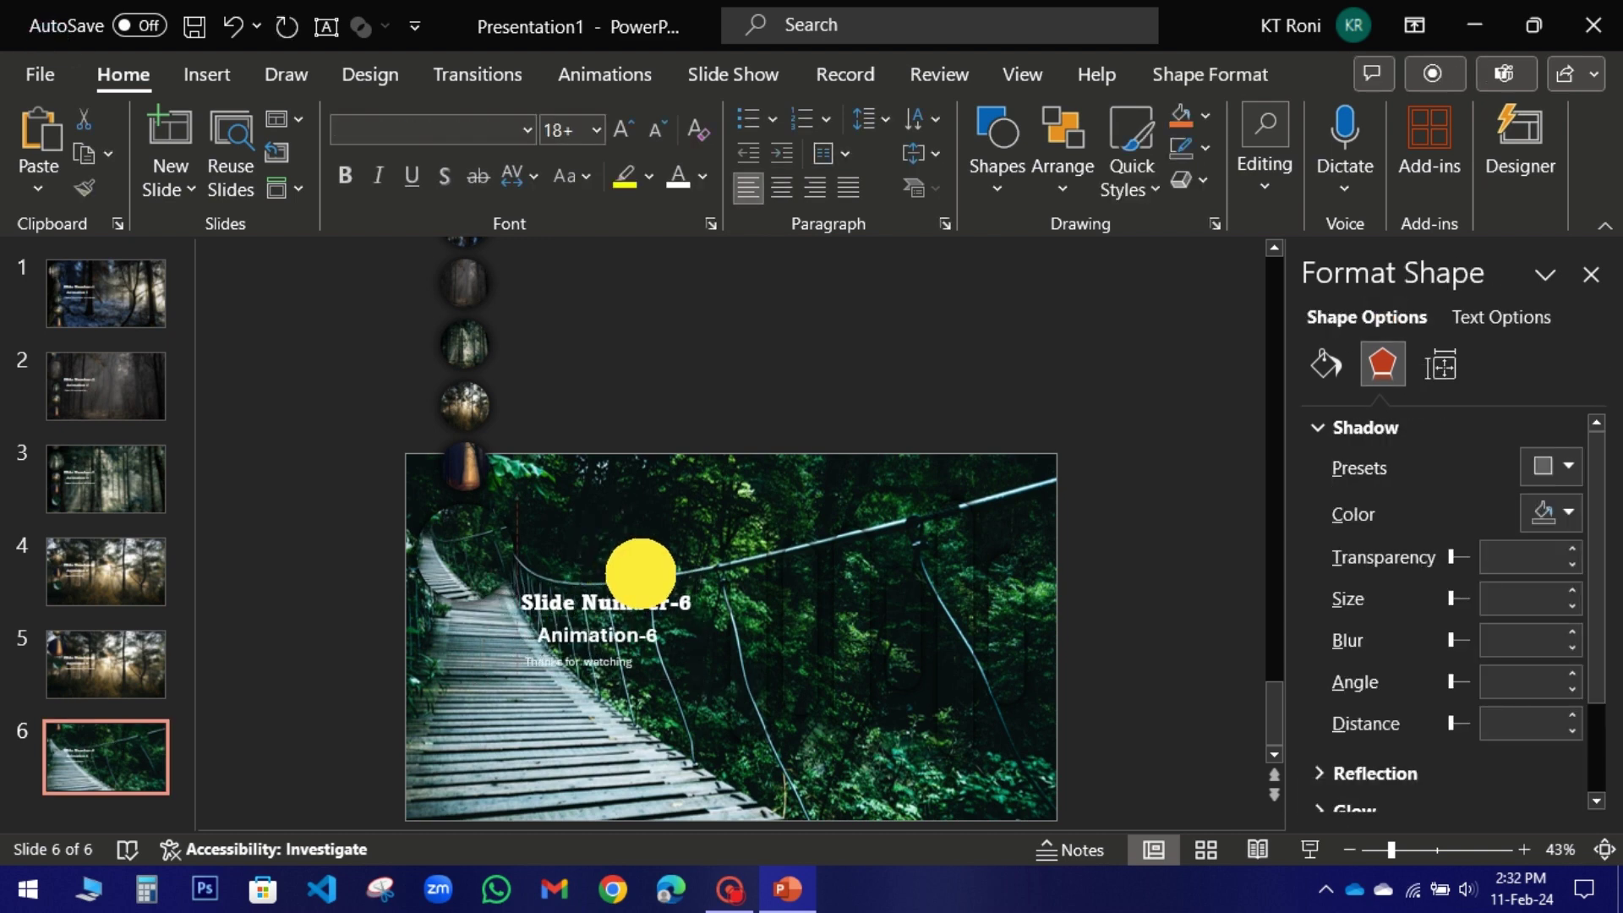
pyautogui.click(106, 659)
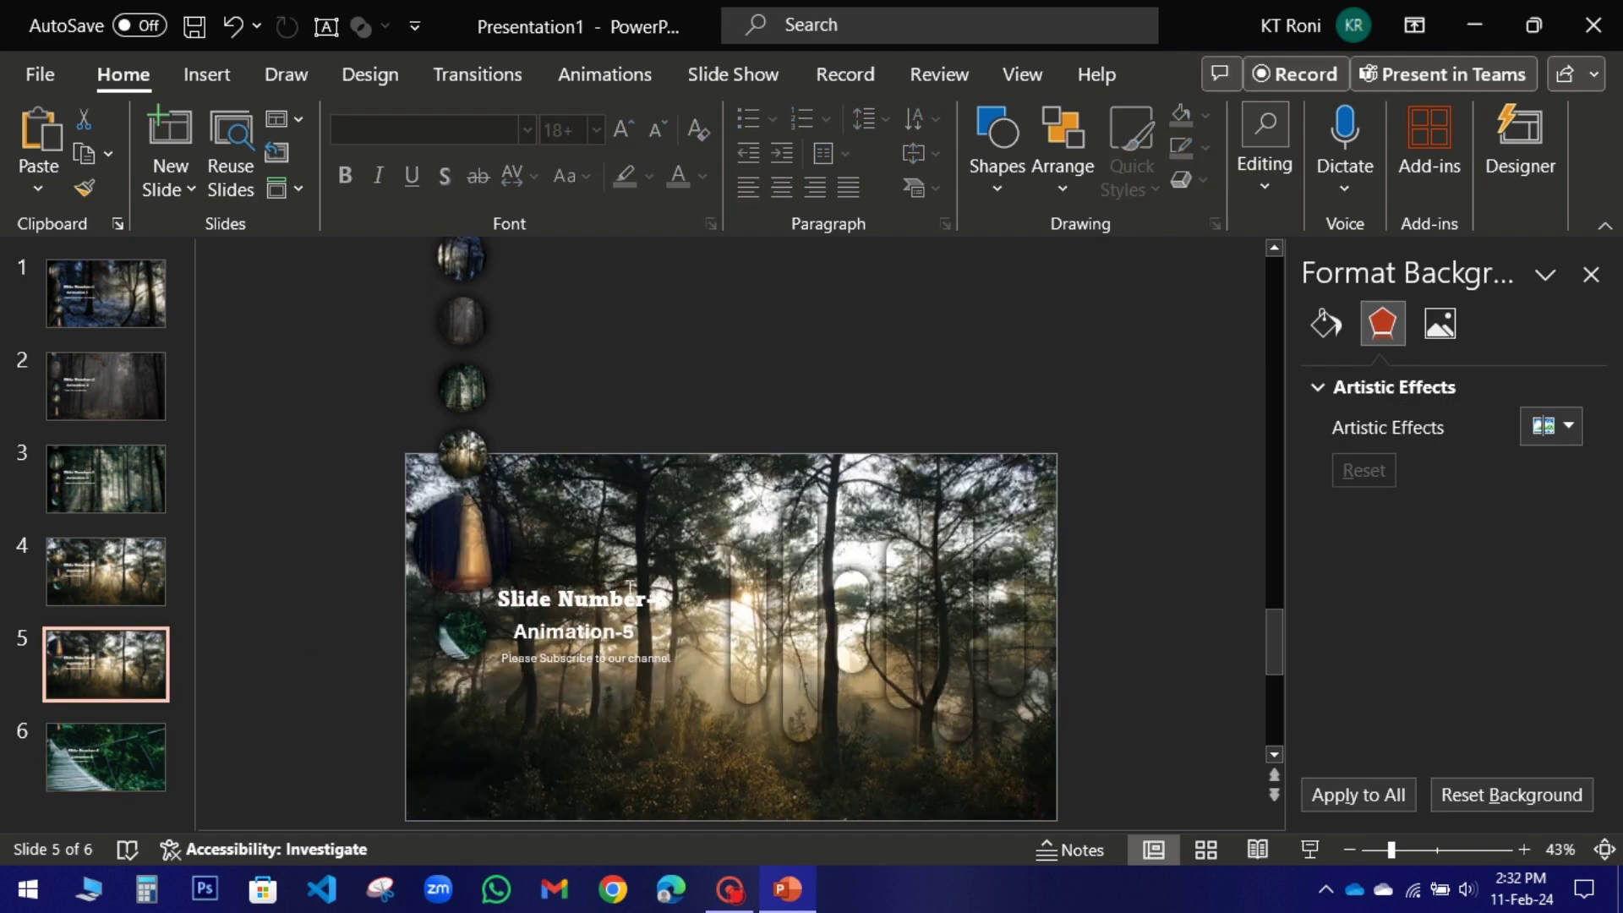
pyautogui.click(593, 602)
pyautogui.click(650, 530)
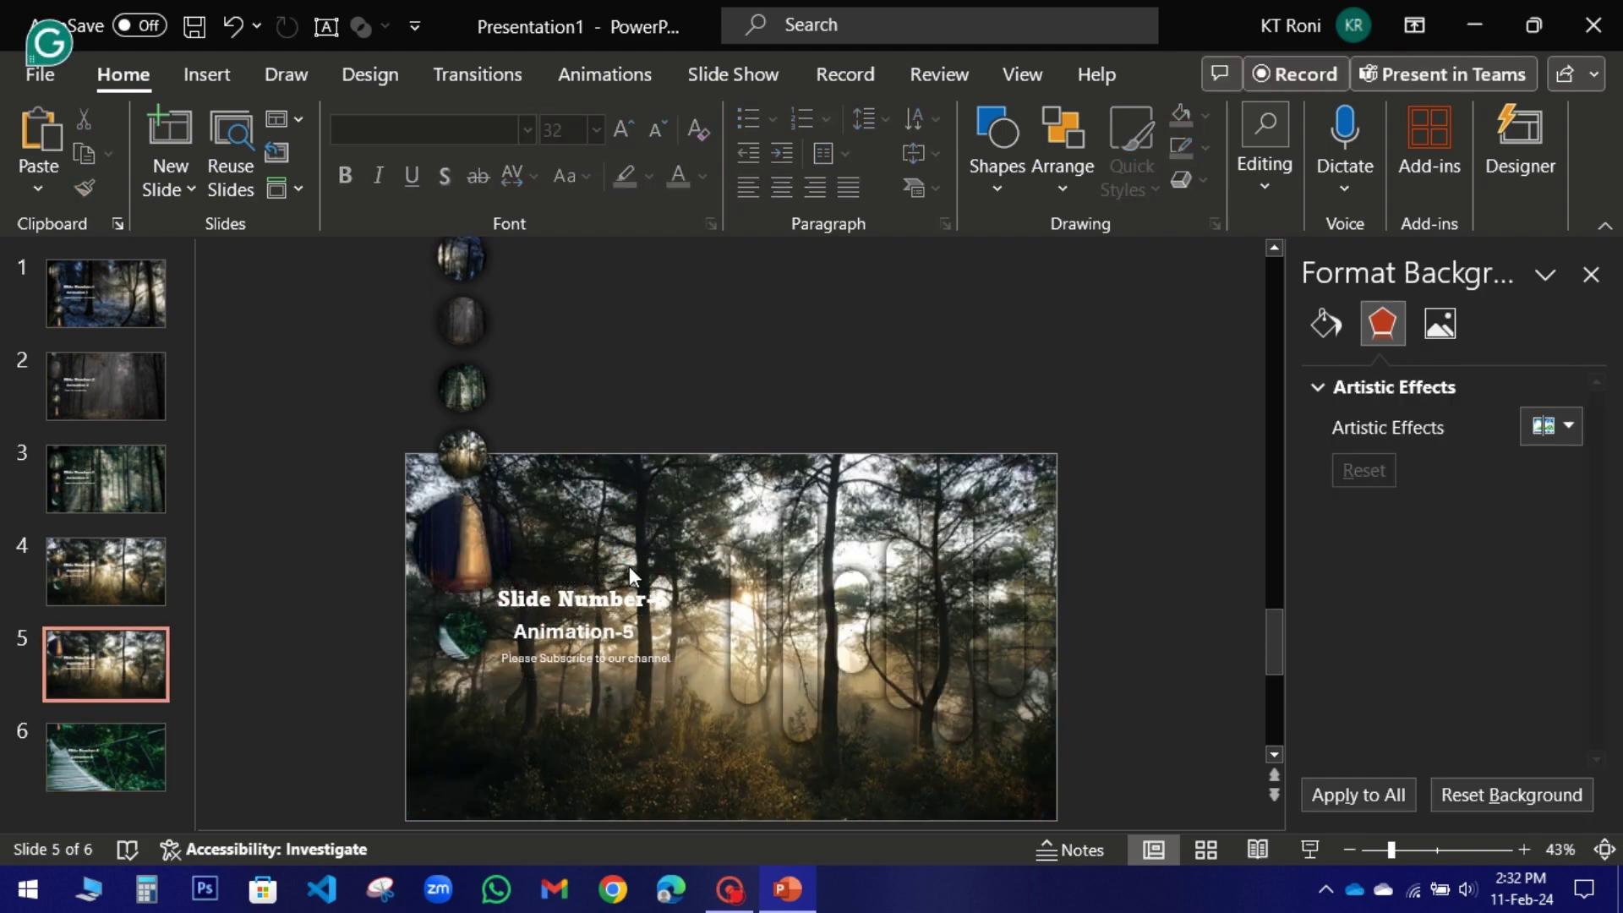
pyautogui.click(233, 76)
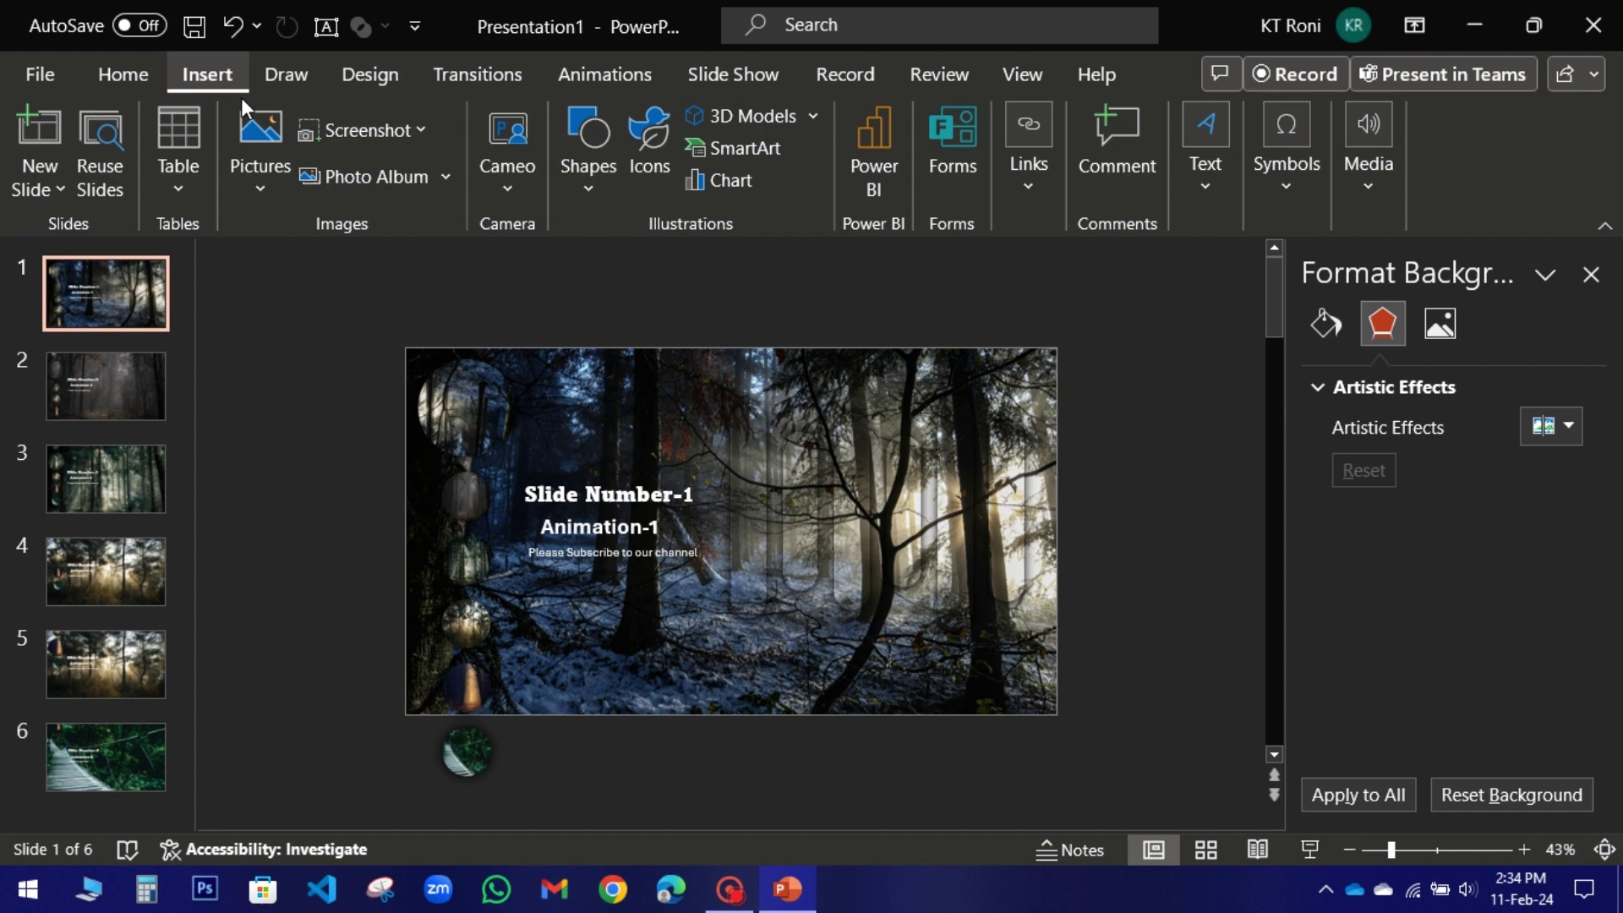
# Insert a stock 'Arrow' icon and move it to slide 1's bottom-right corner.
pyautogui.click(646, 165)
pyautogui.write('Arrow')
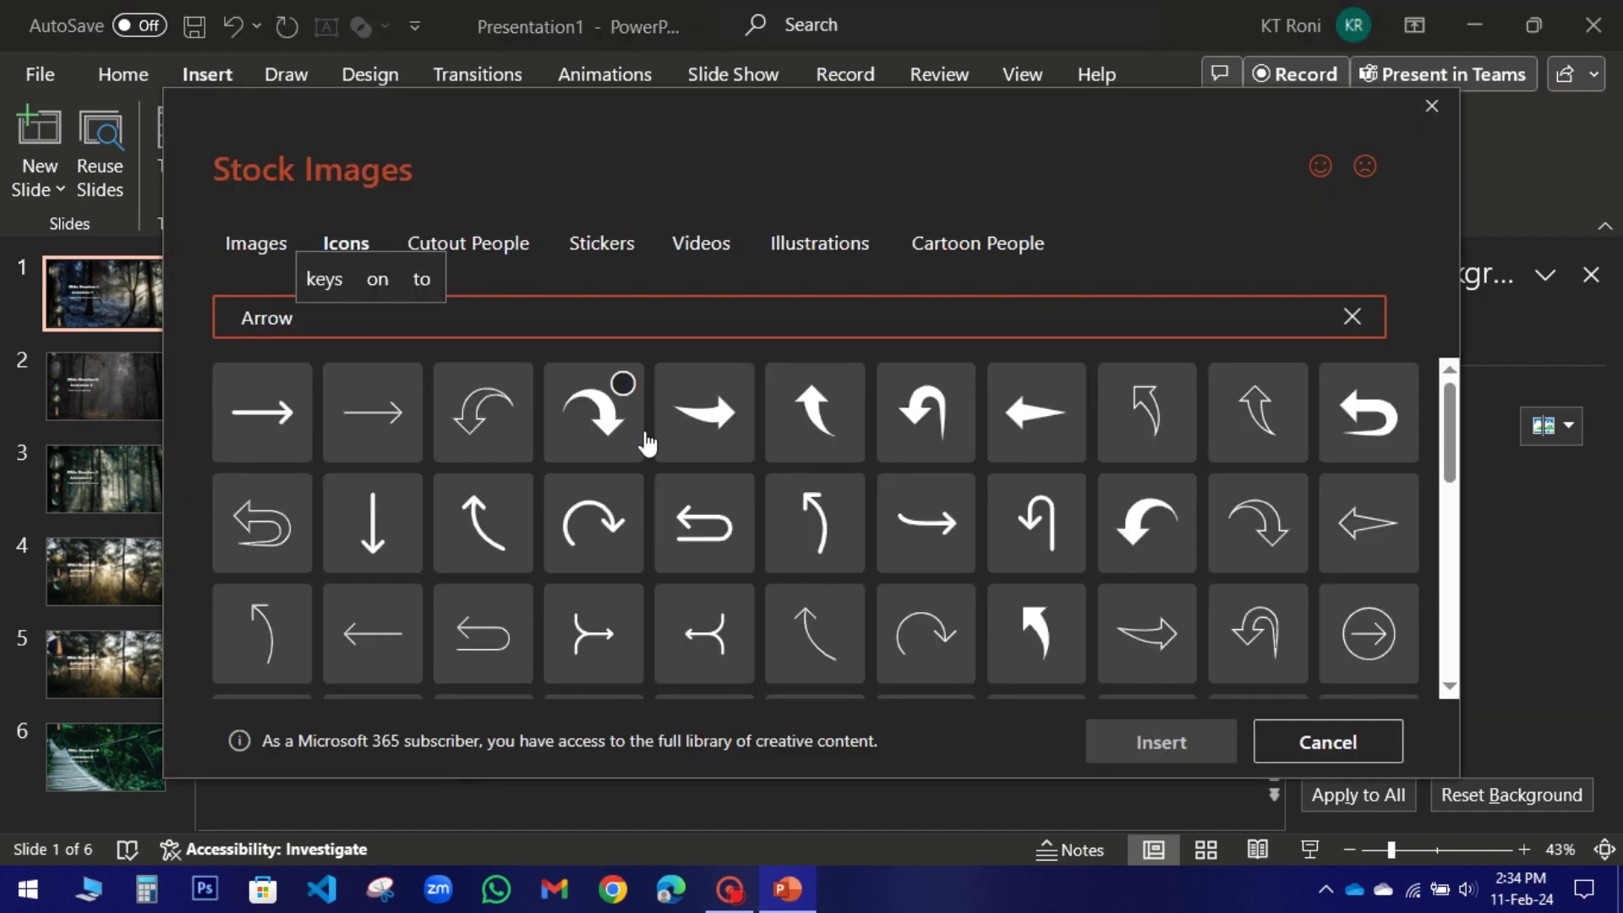
pyautogui.click(719, 410)
pyautogui.click(1157, 744)
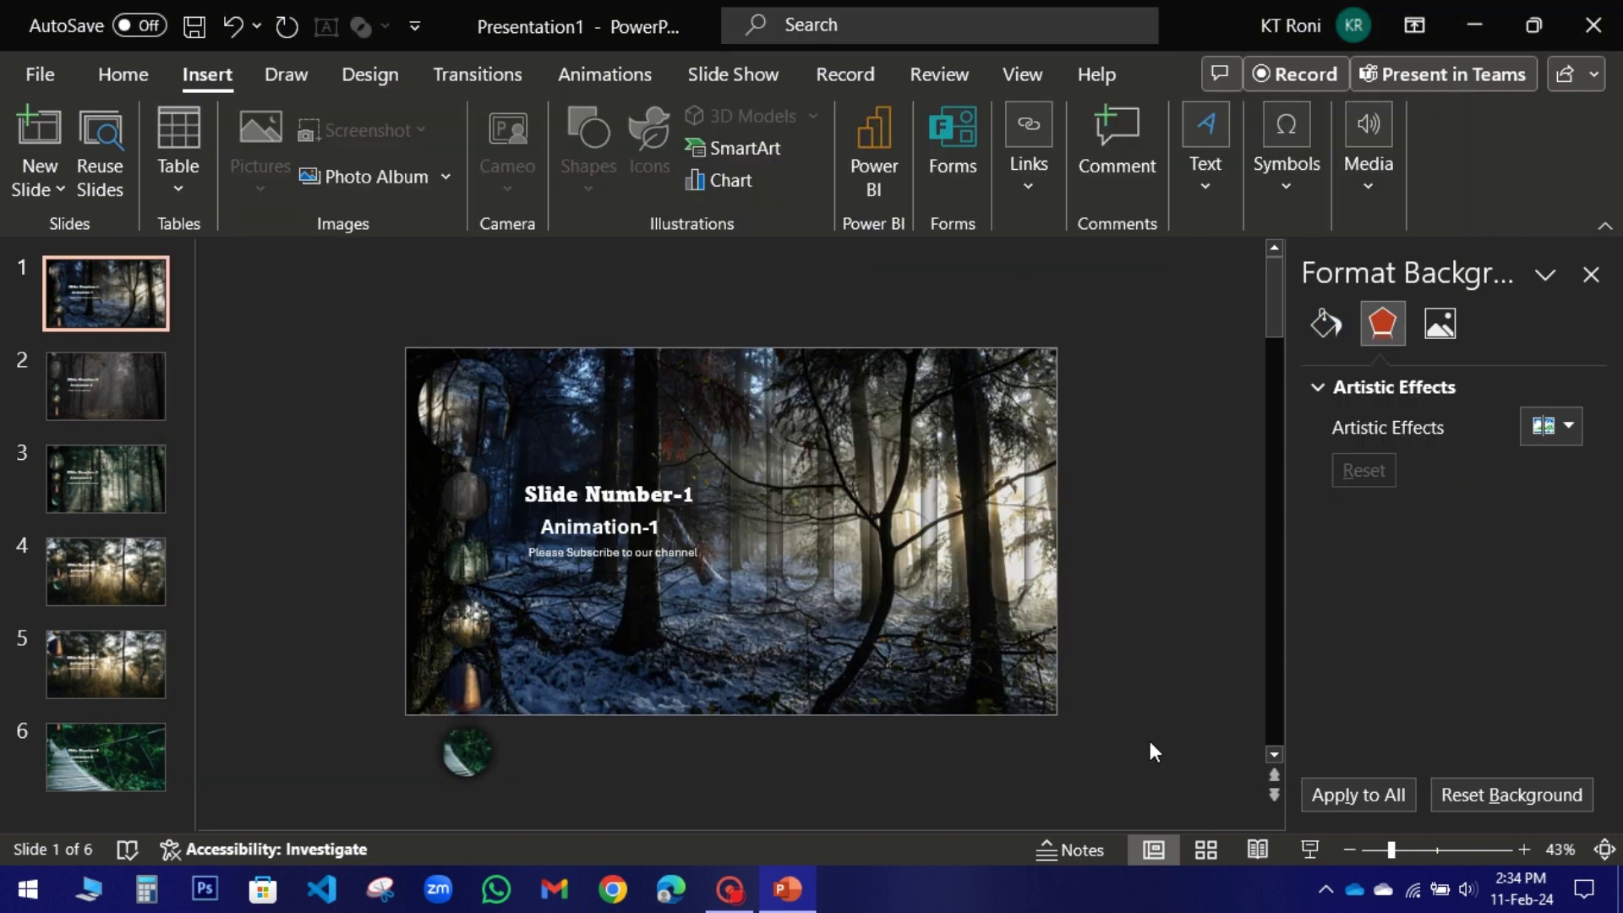
pyautogui.click(130, 153)
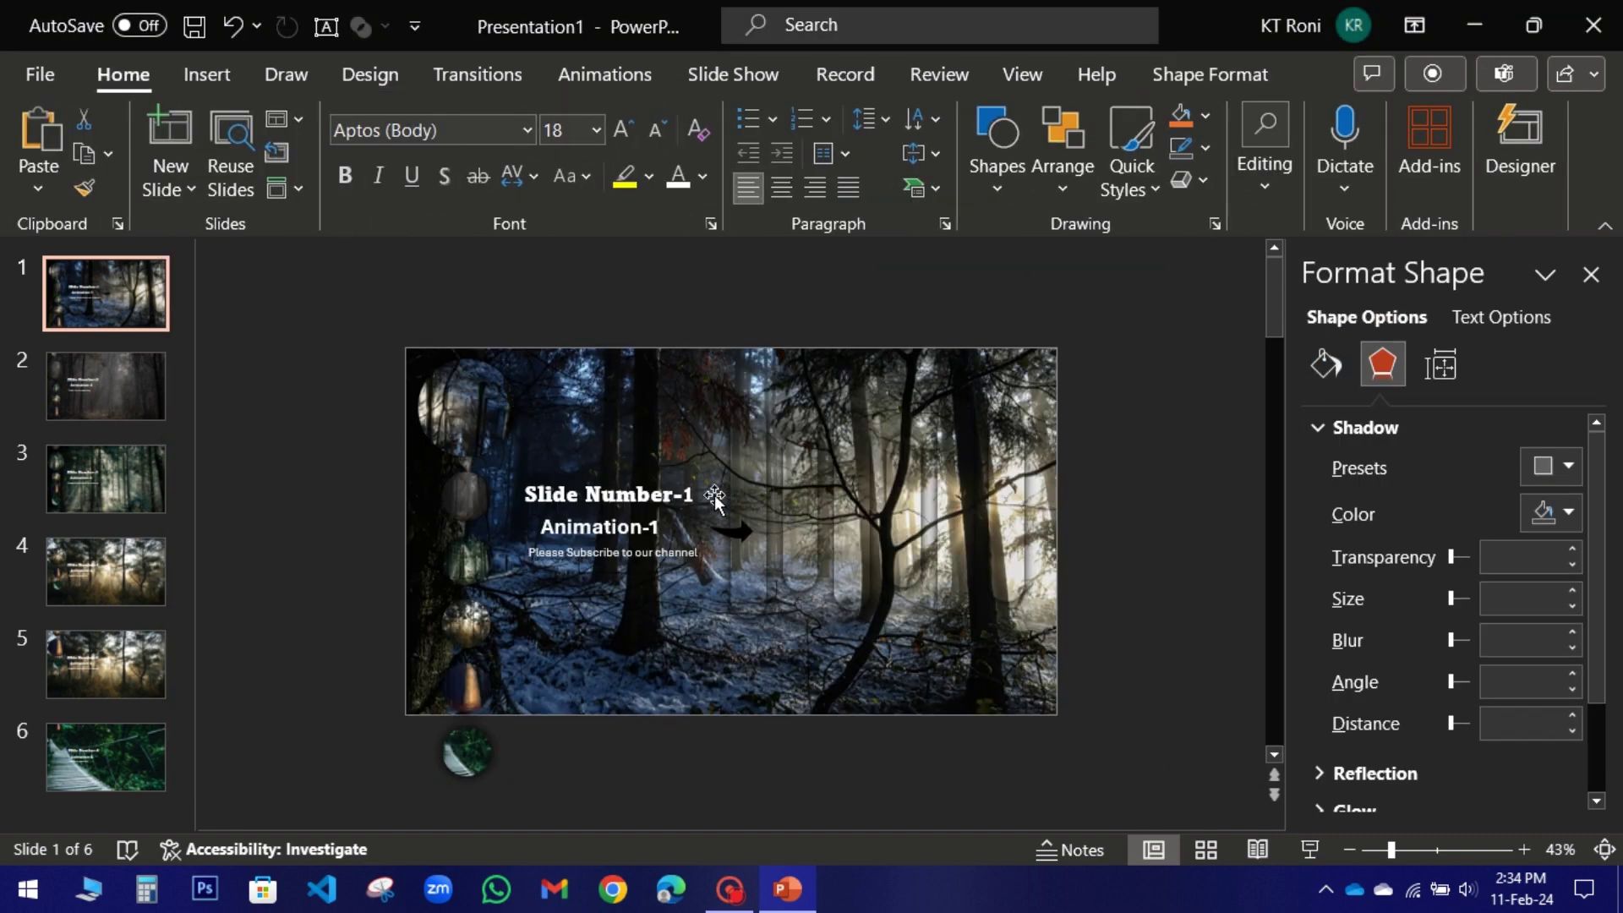
pyautogui.moveTo(733, 533)
pyautogui.mouseDown()
pyautogui.moveTo(896, 670)
pyautogui.moveTo(1001, 676)
pyautogui.mouseUp()
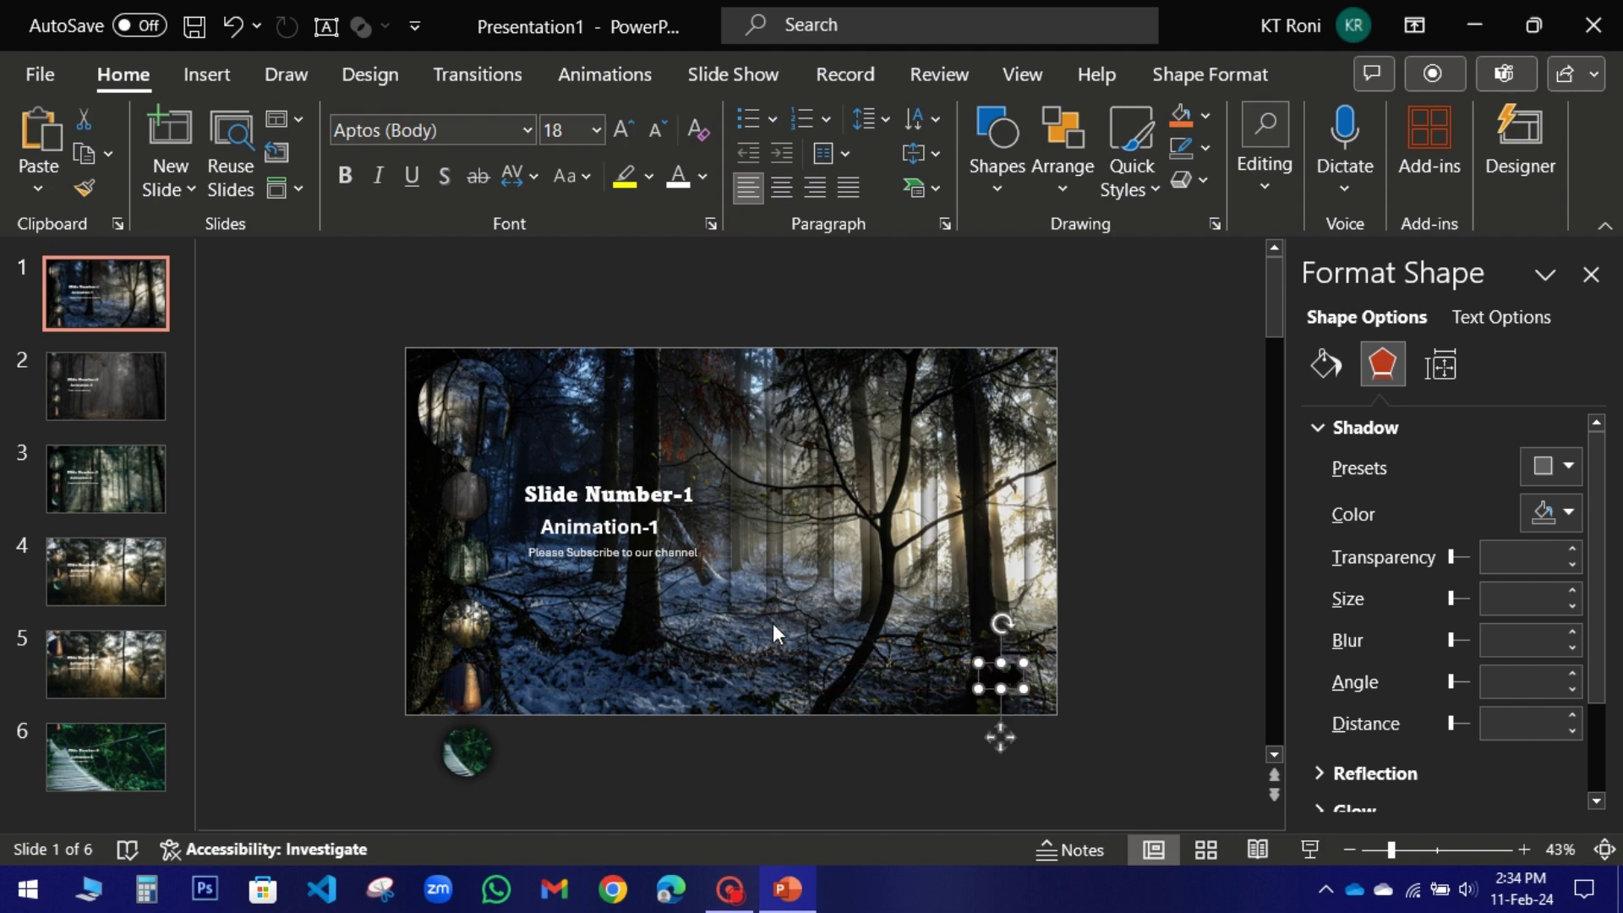
# Give the arrow slide-background fill and an Outer Center shadow, 0% transparency, 20 pt blur.
pyautogui.click(1572, 468)
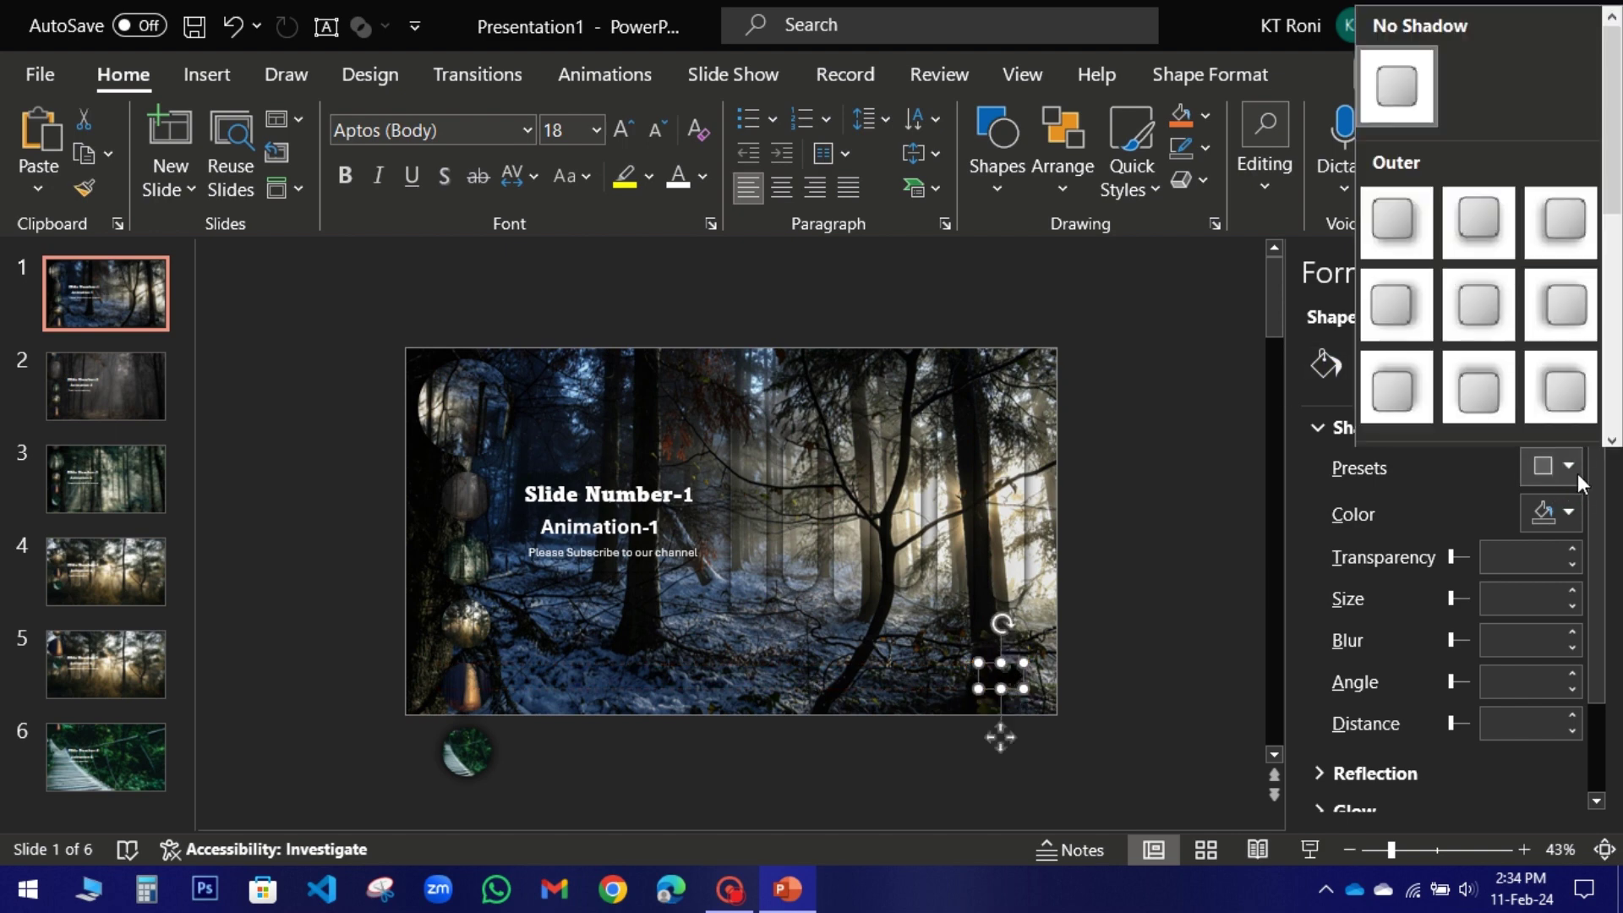
pyautogui.click(1476, 293)
pyautogui.doubleClick(1522, 556)
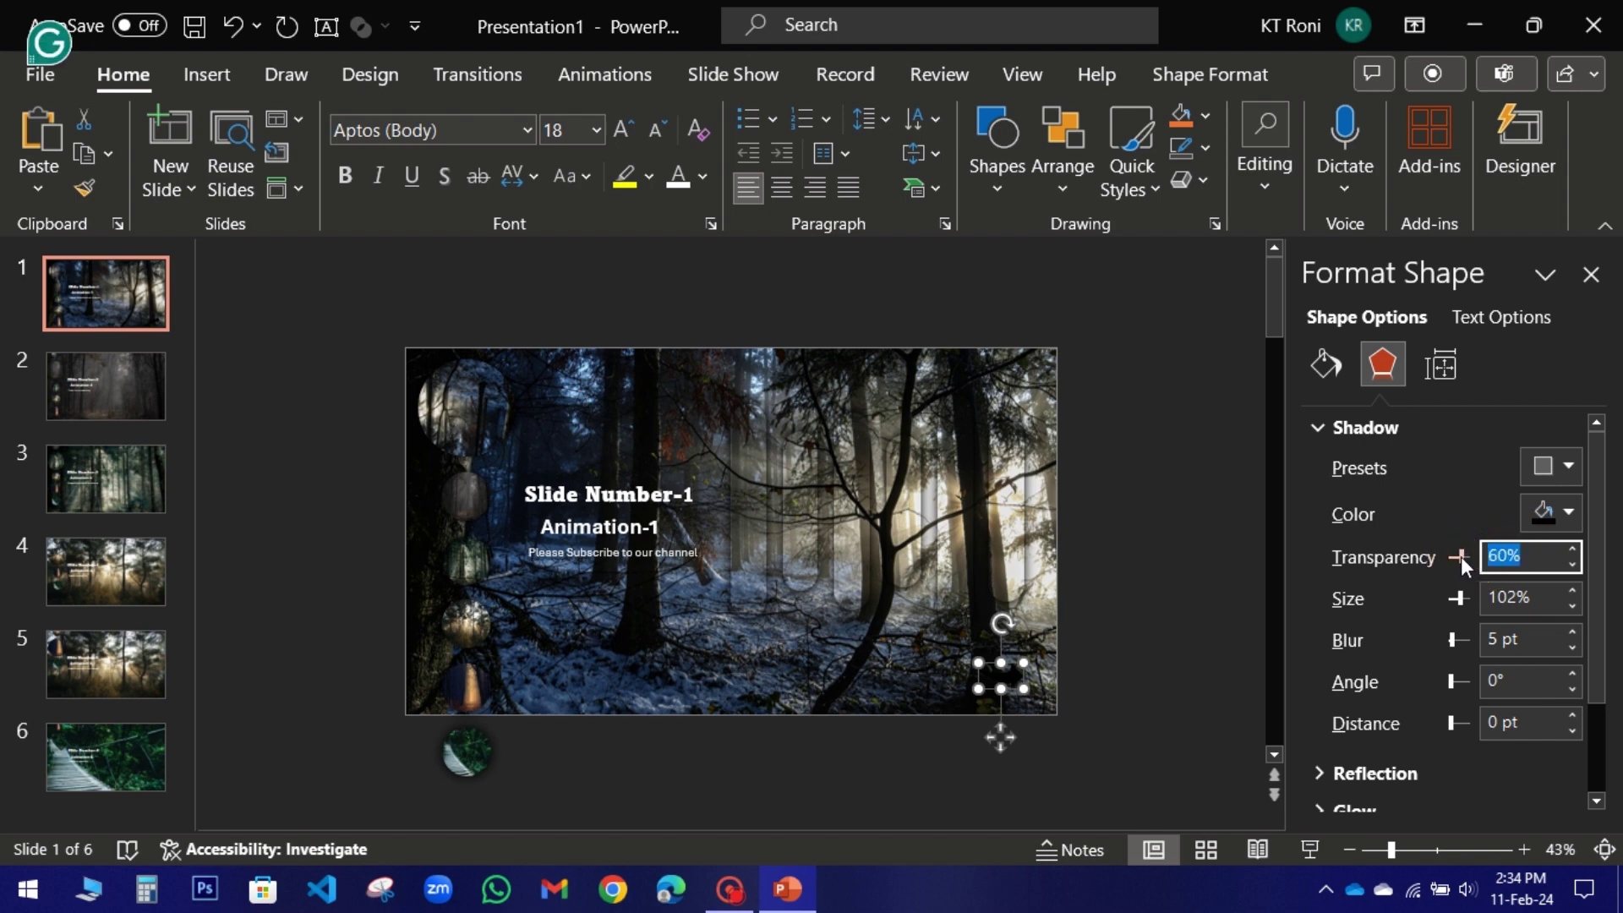
pyautogui.write('0')
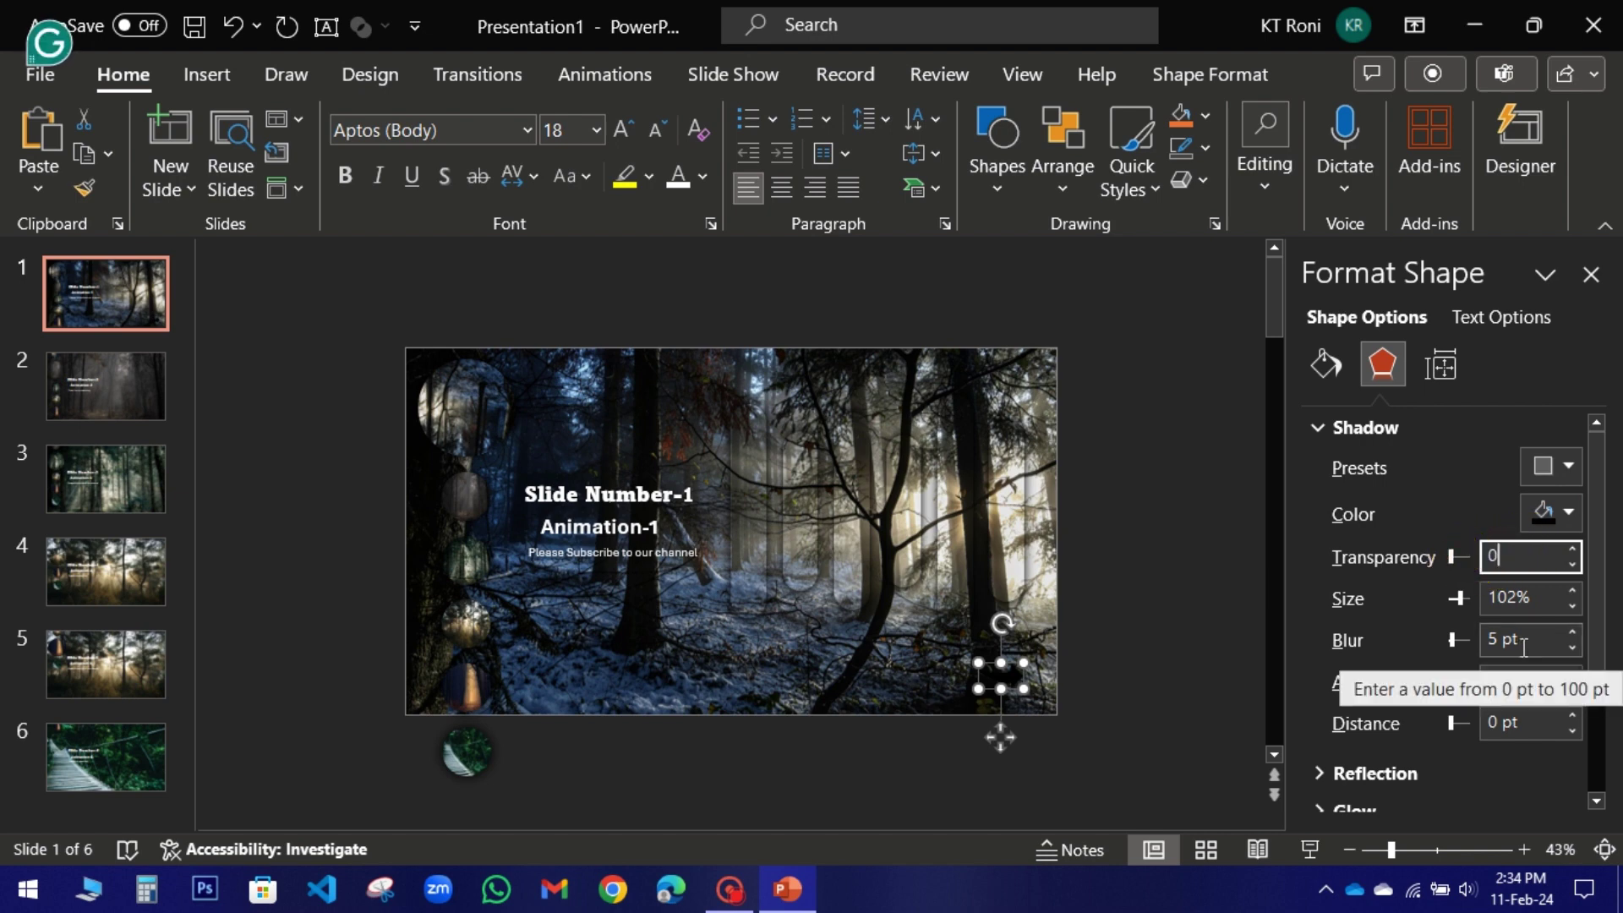
pyautogui.click(1325, 365)
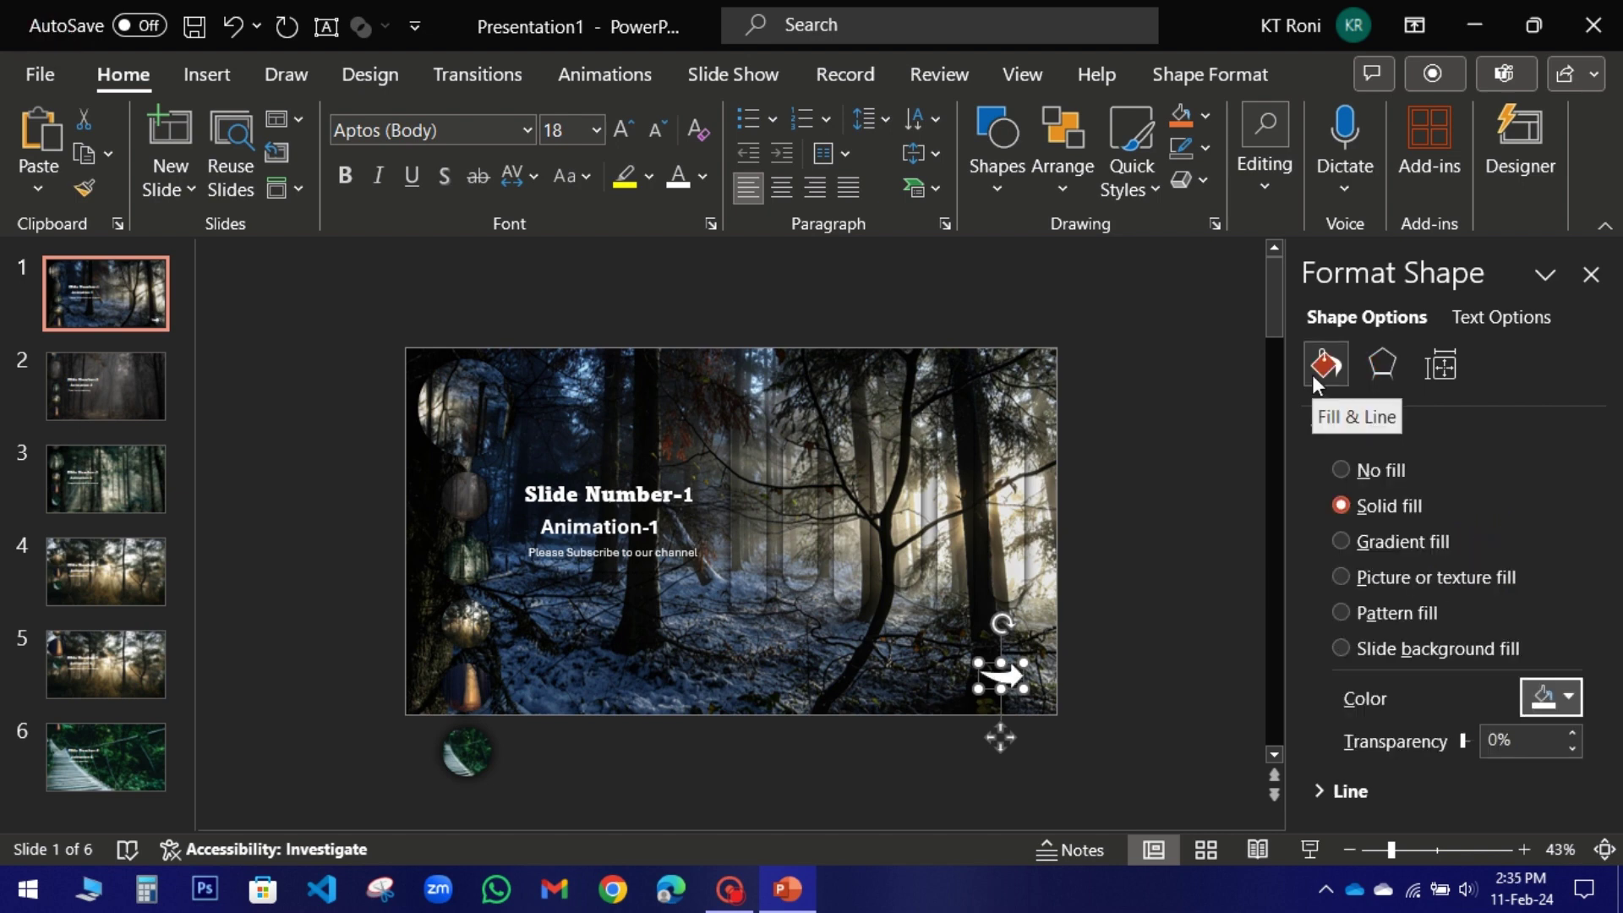
pyautogui.click(1349, 649)
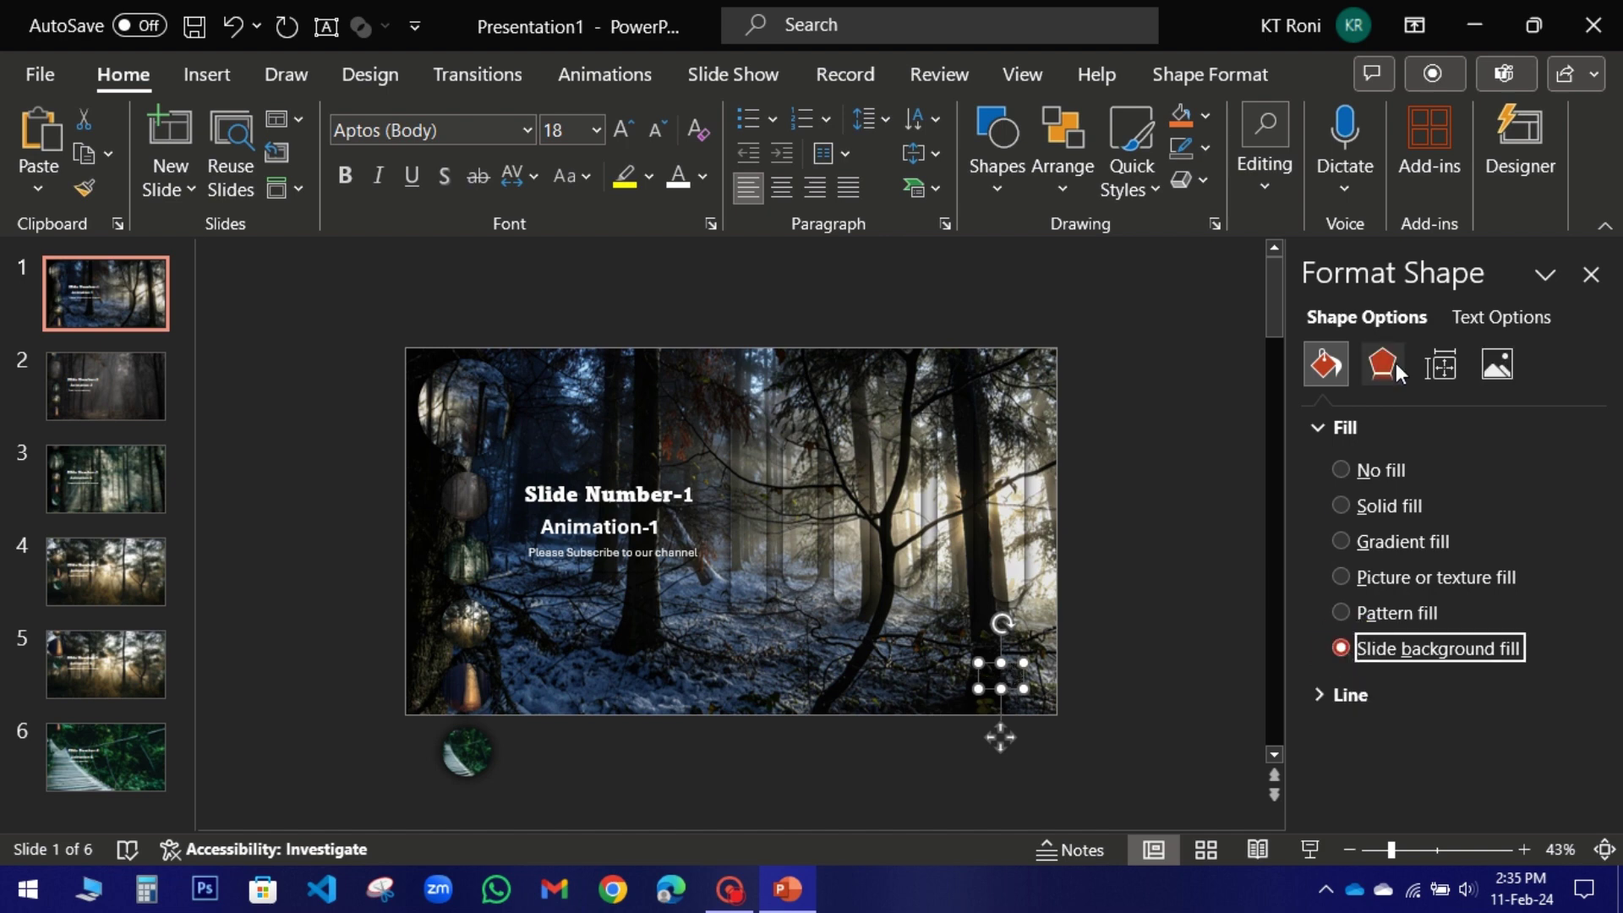
pyautogui.click(1395, 370)
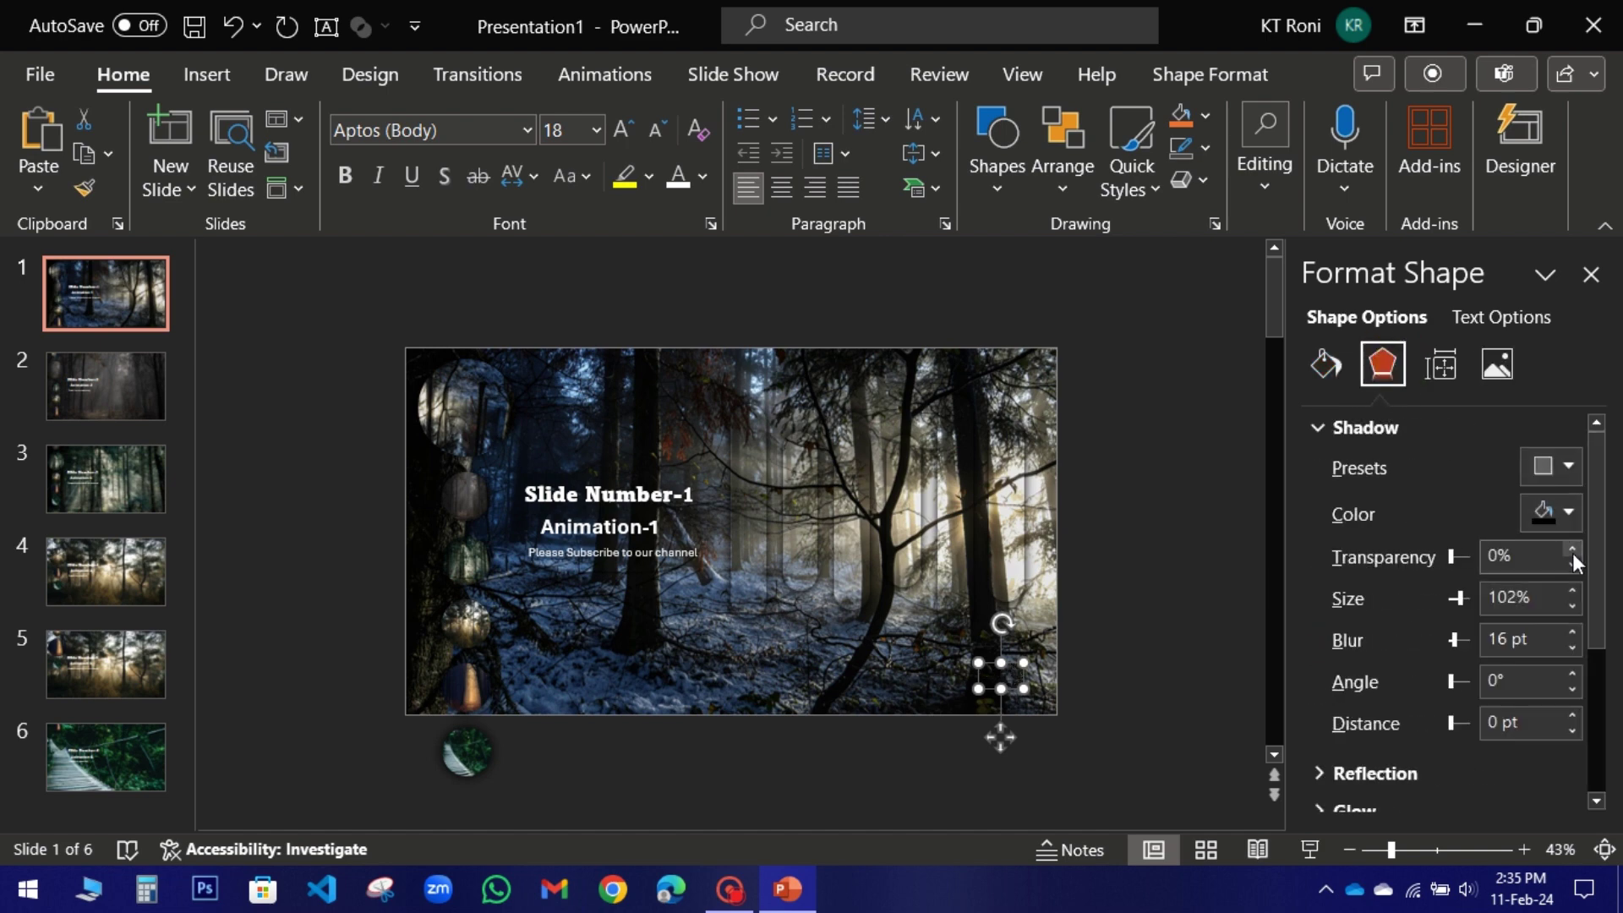
pyautogui.moveTo(1575, 632); pyautogui.dragTo(1447, 669)
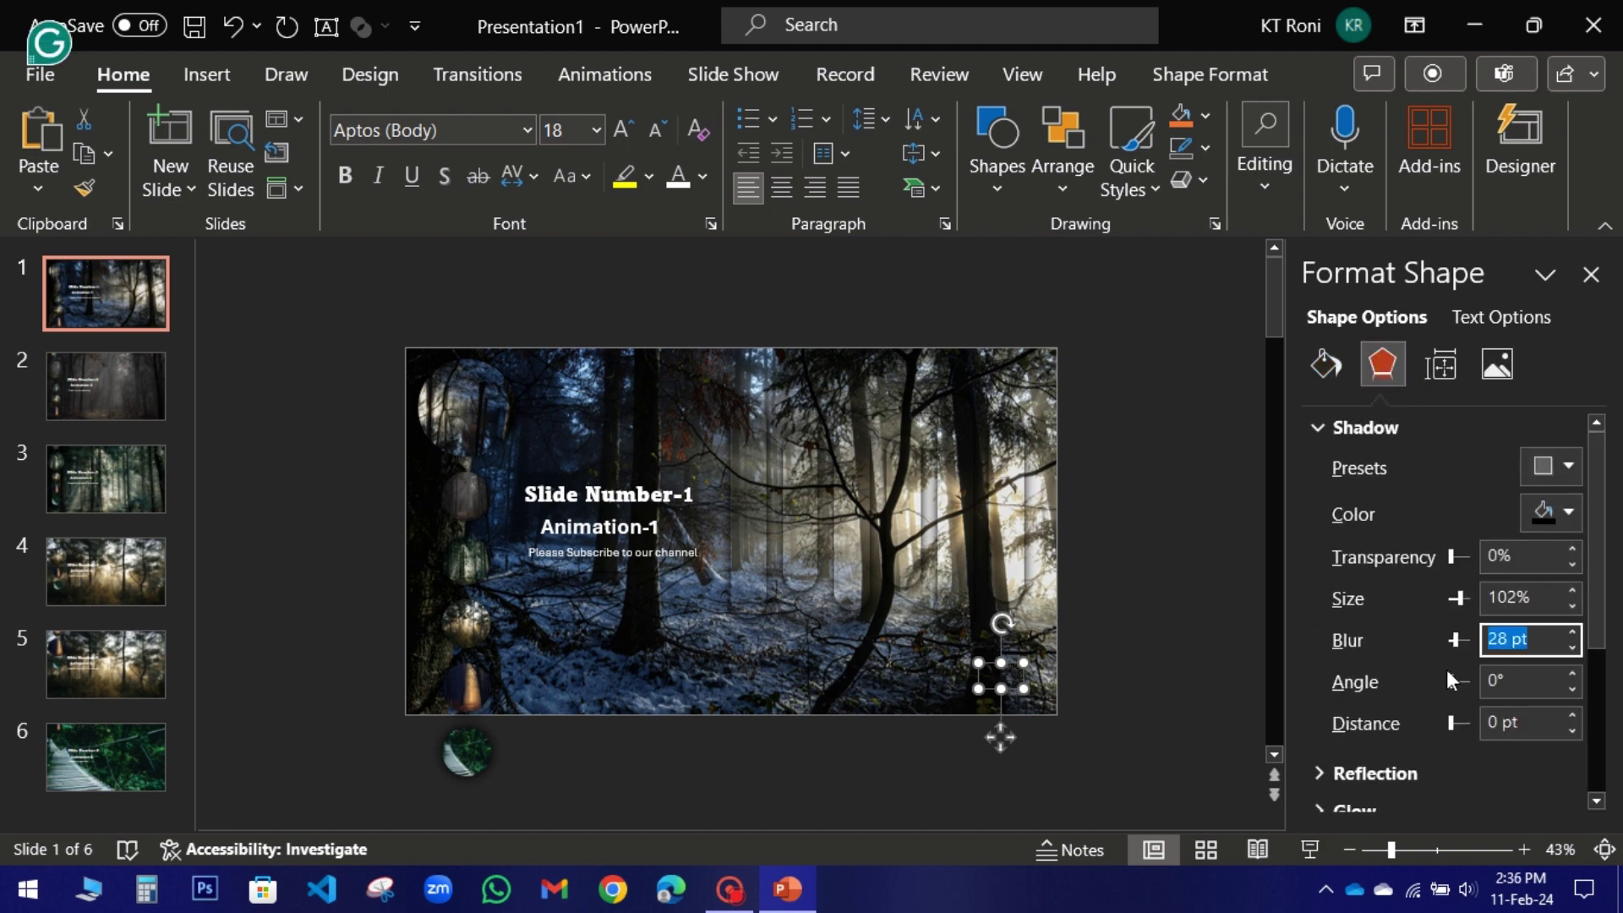
pyautogui.write('20')
pyautogui.click(1096, 622)
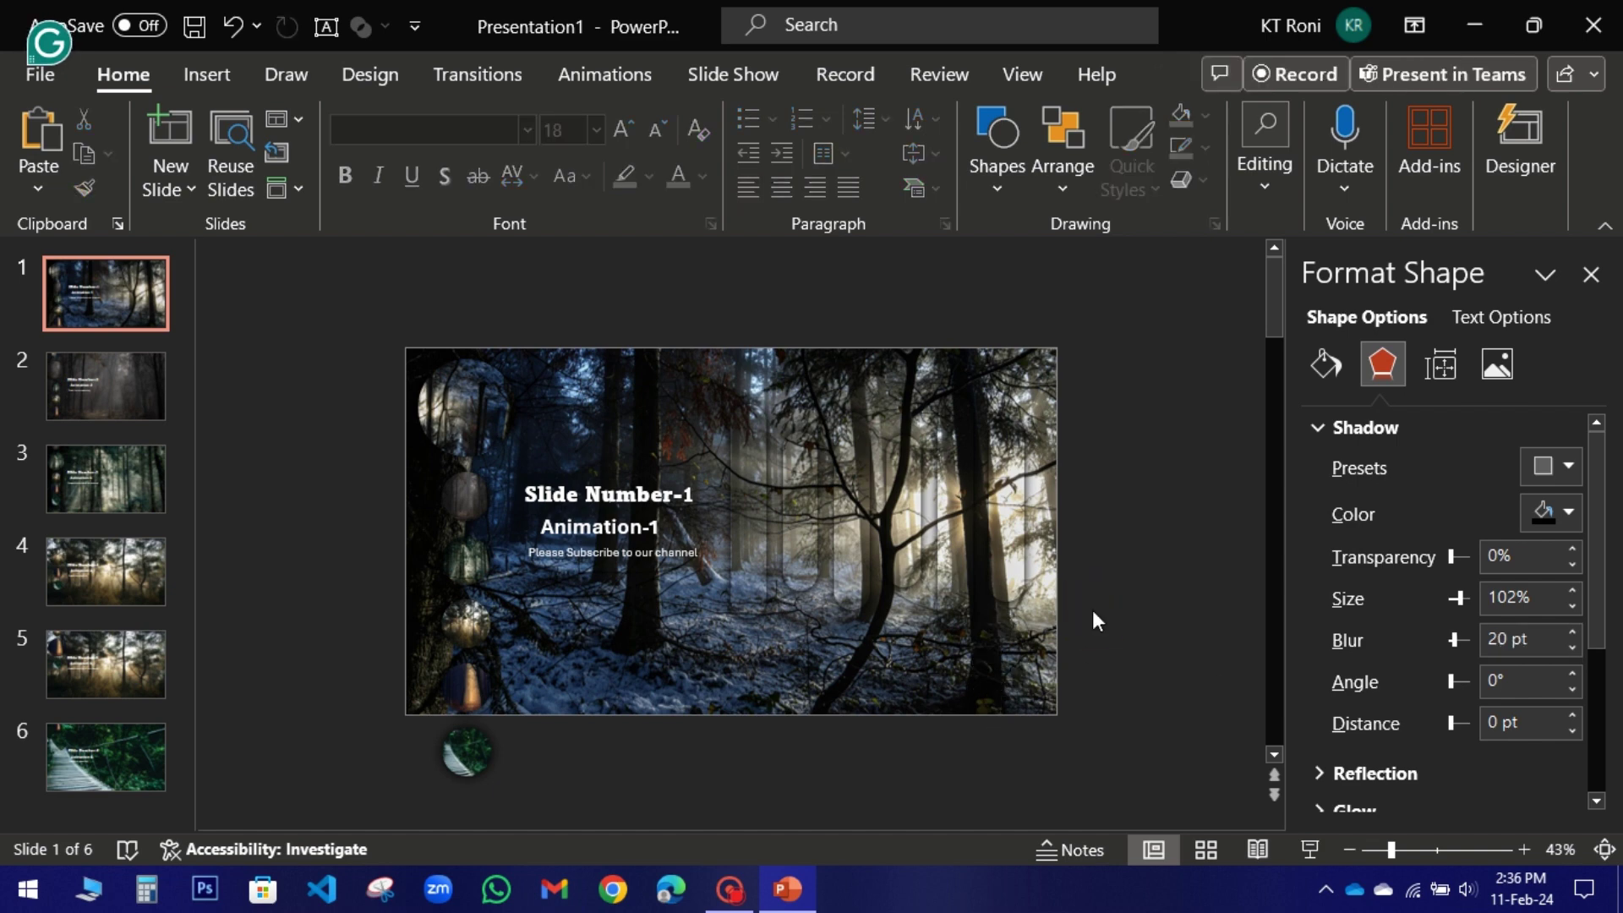
pyautogui.click(988, 681)
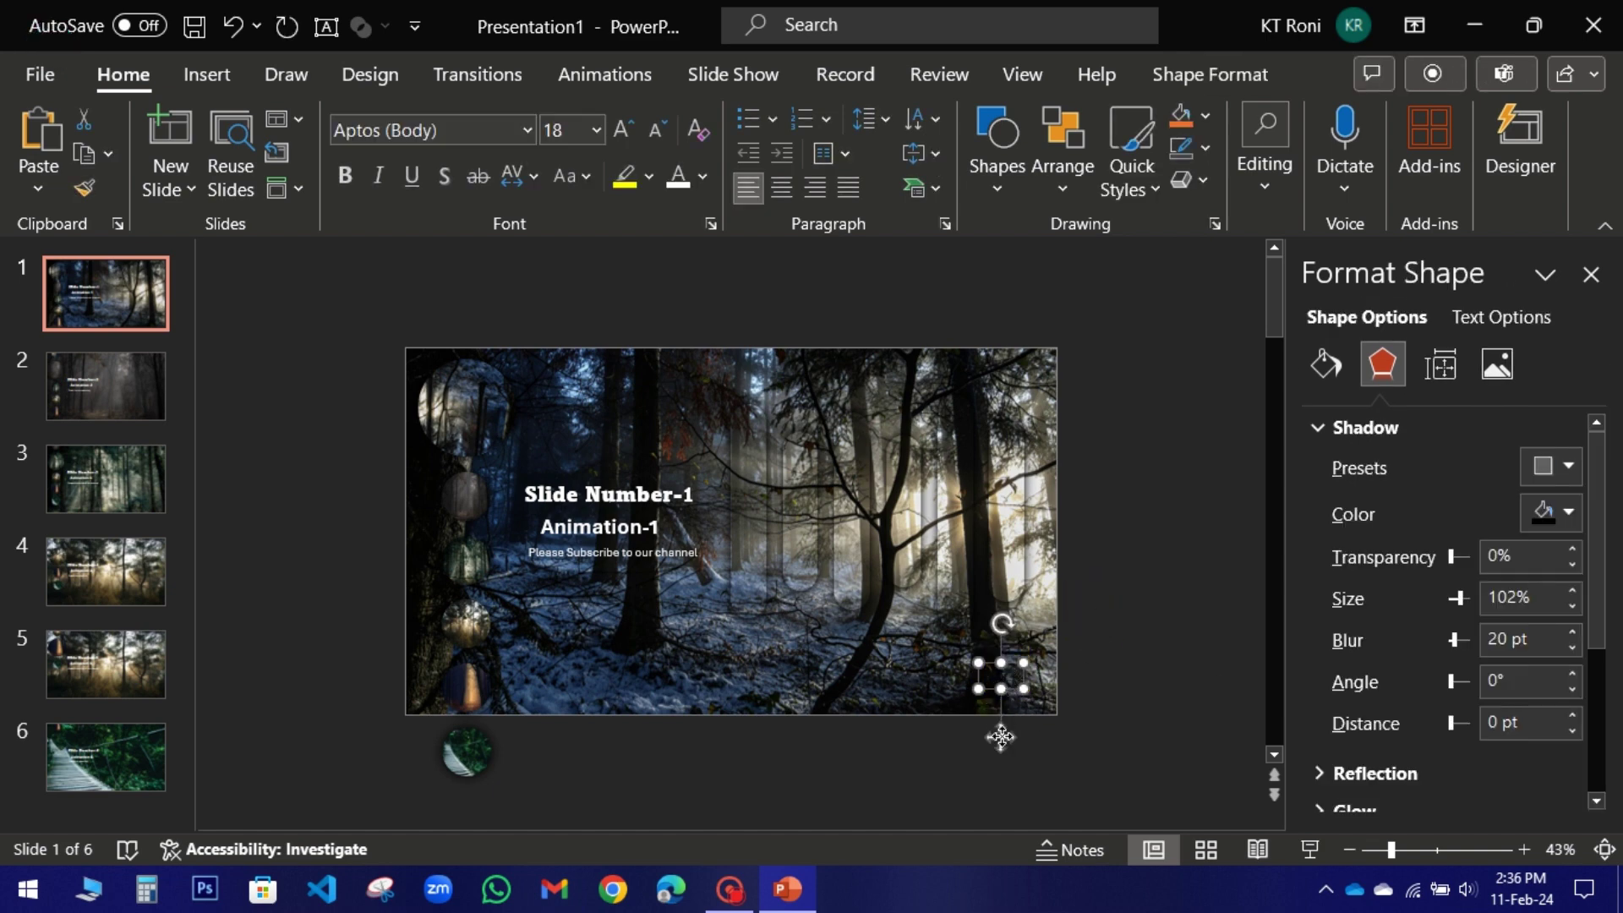
# Copy the glowing arrow and paste a duplicate onto the slide.
pyautogui.rightClick(1000, 674)
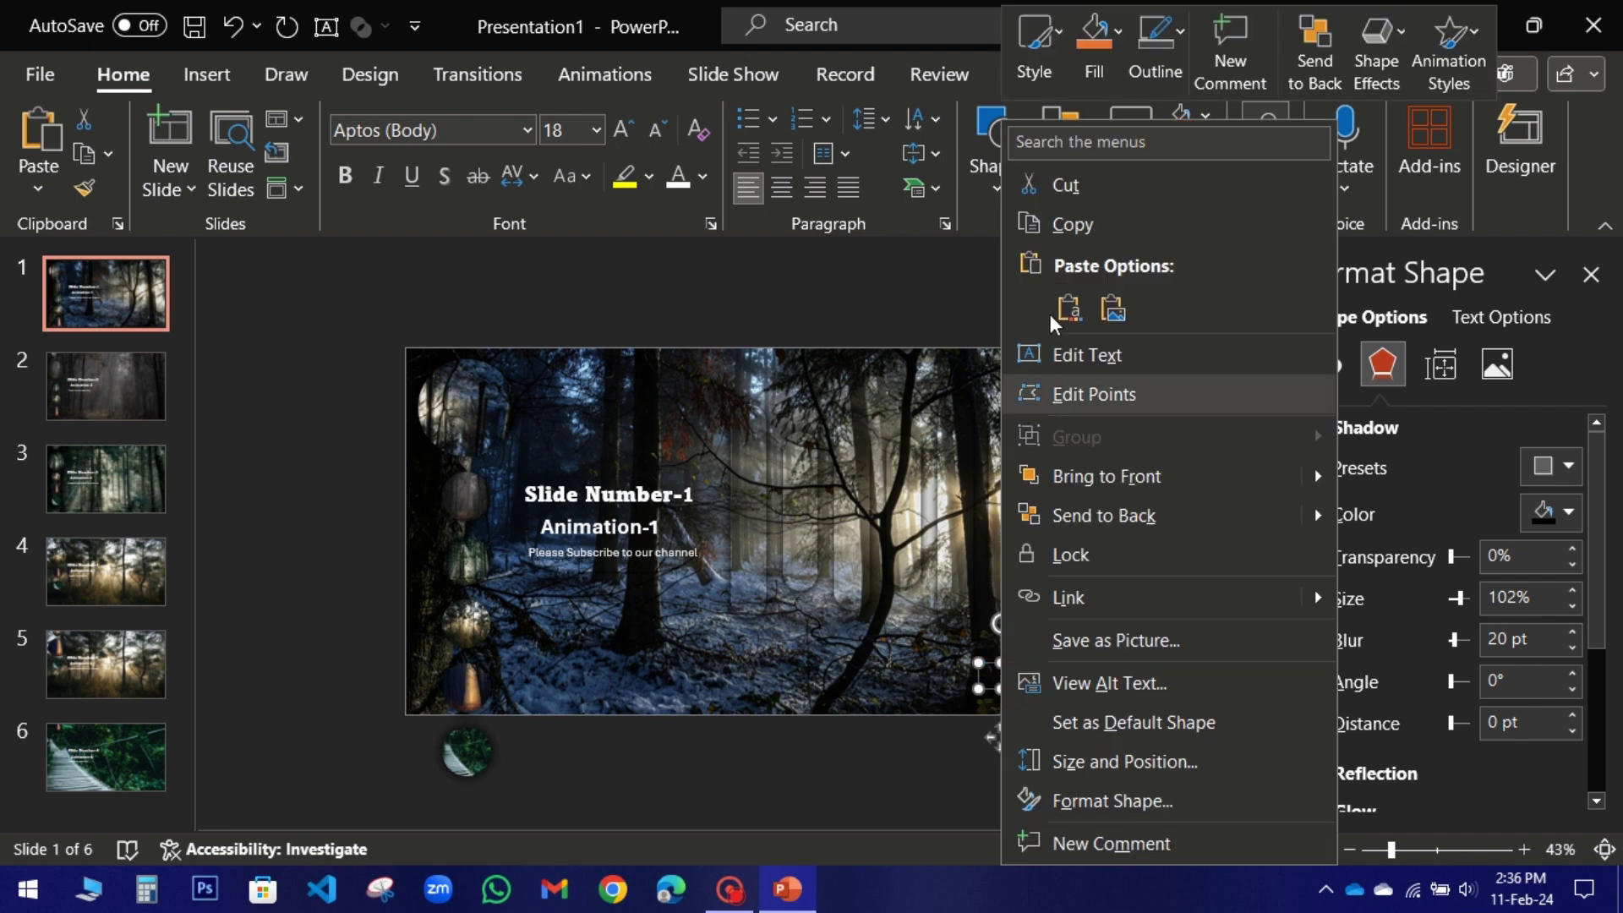
pyautogui.click(1068, 241)
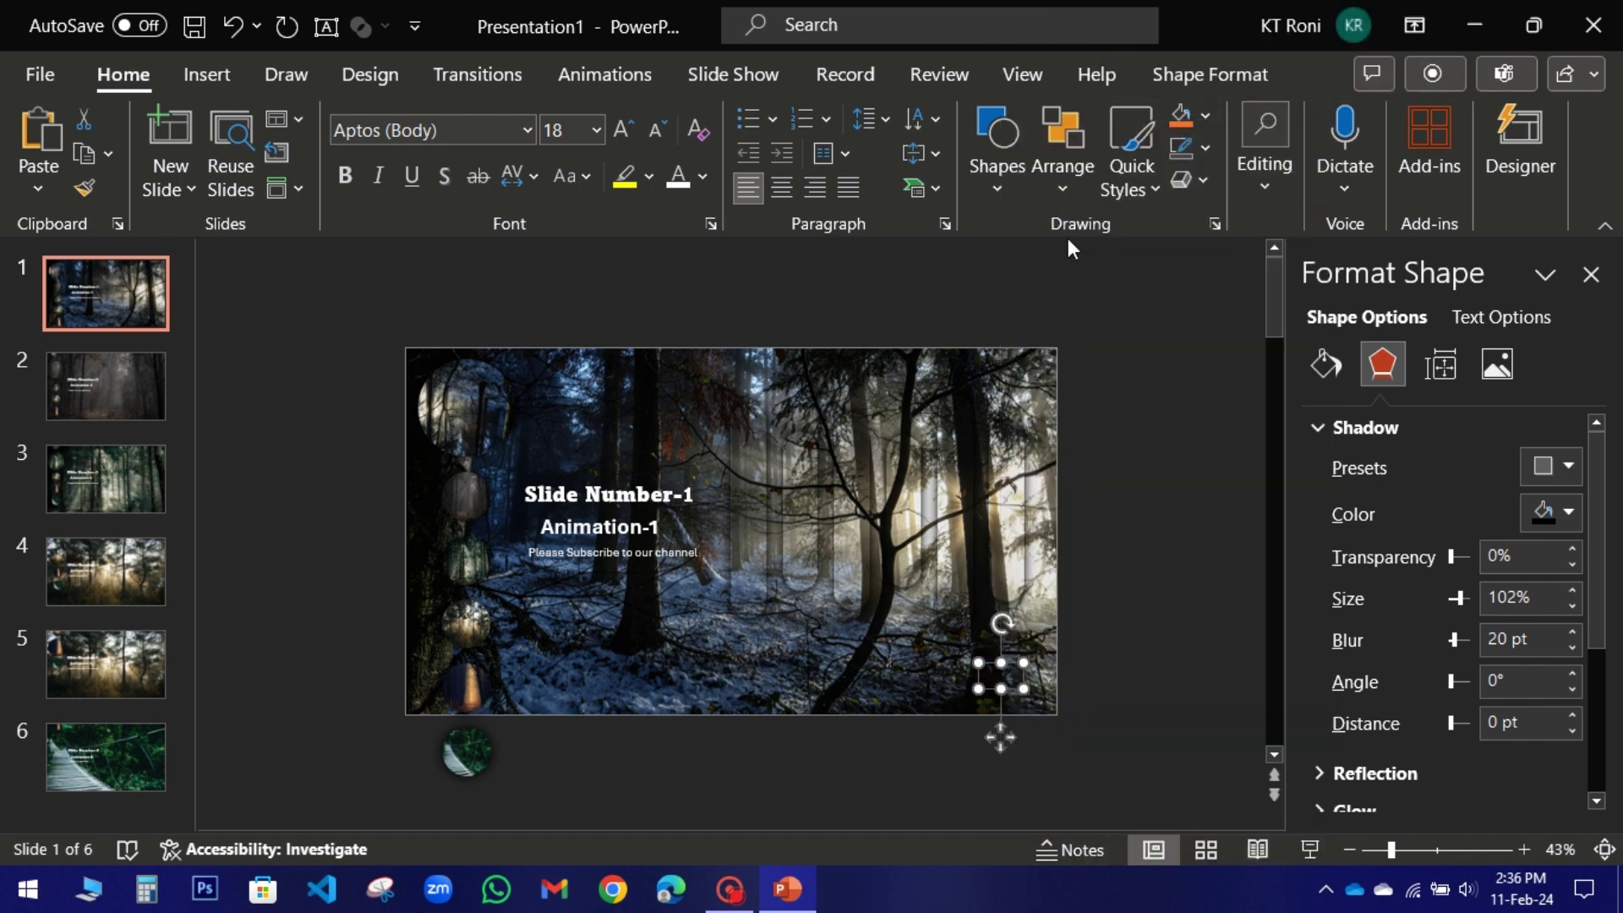
pyautogui.rightClick(794, 647)
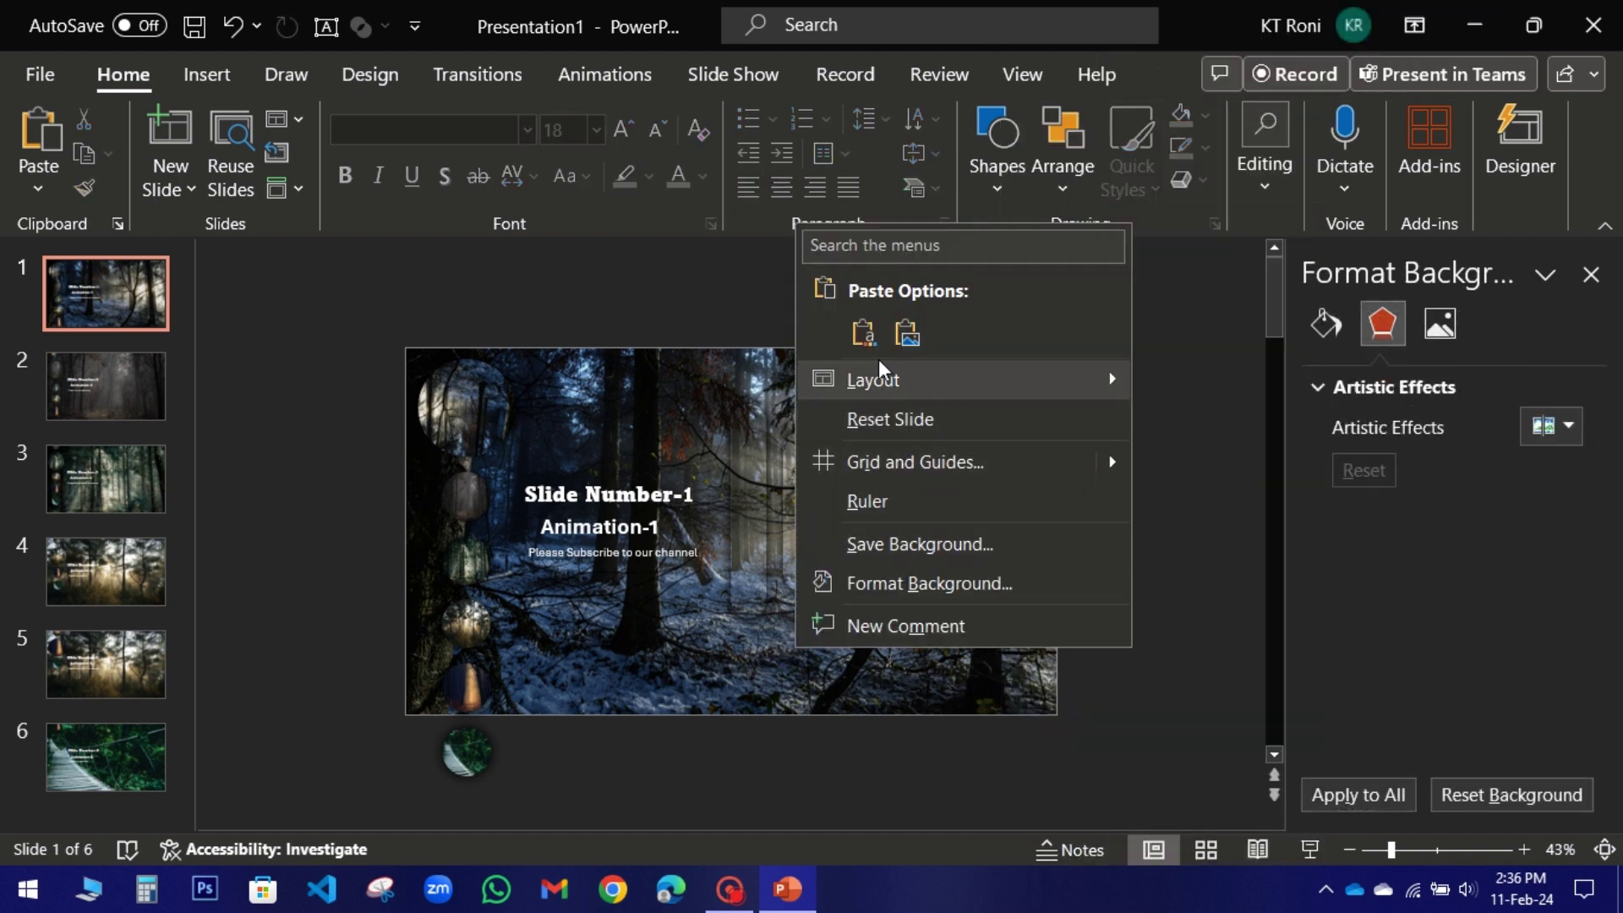
pyautogui.click(863, 332)
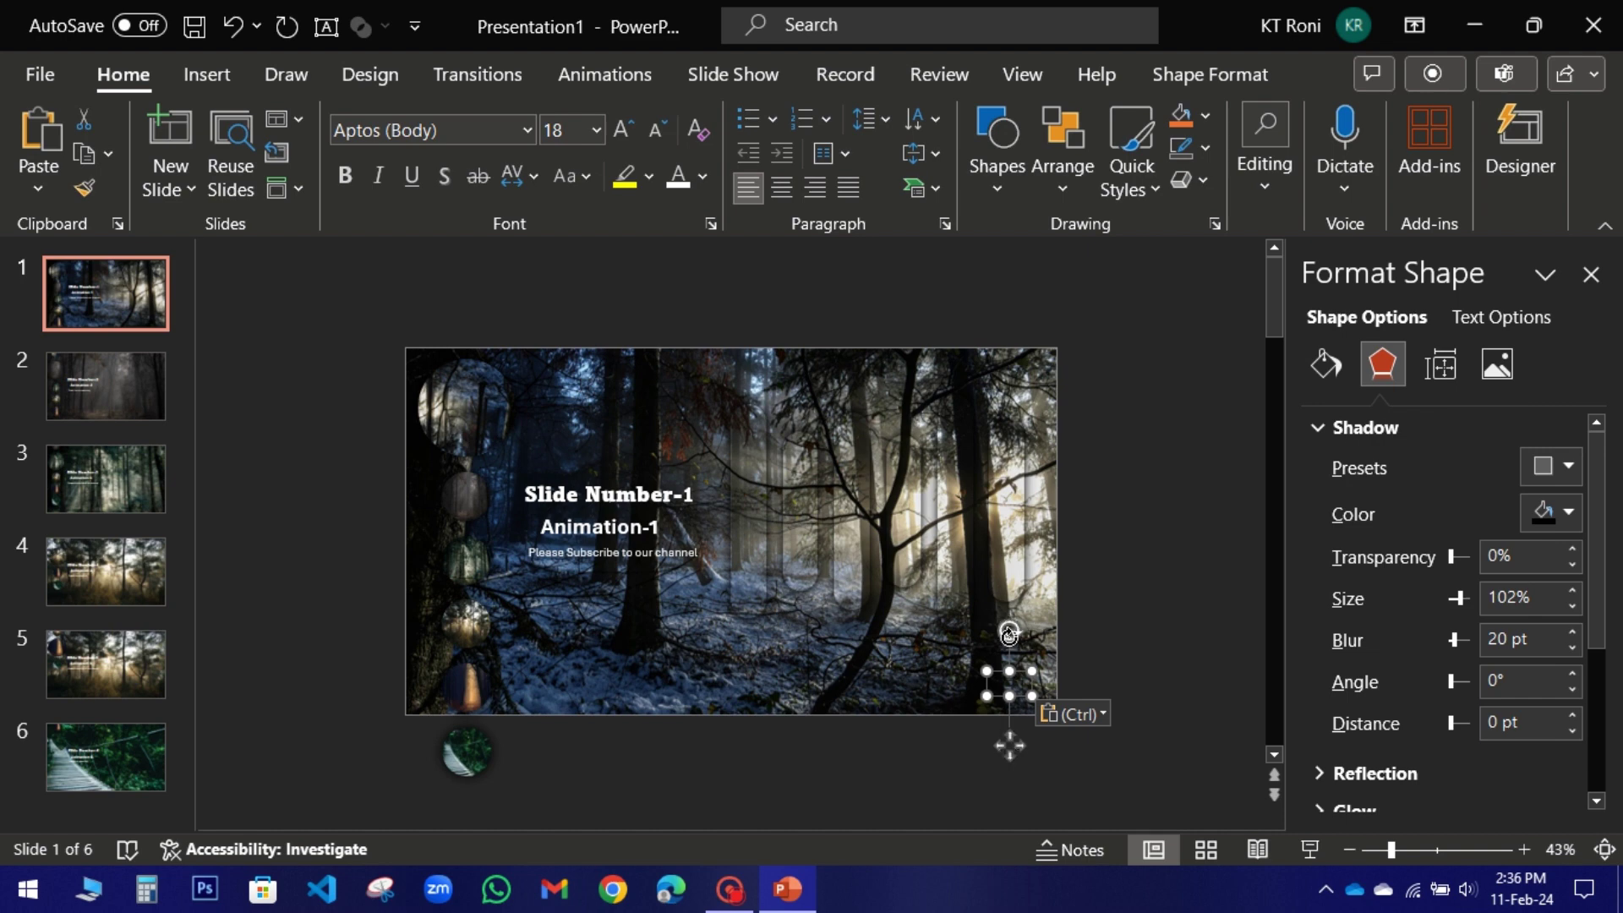
# Move the arrow copy just left of the original and rotate it 180° to face the other way.
pyautogui.moveTo(1008, 634); pyautogui.dragTo(1037, 747)
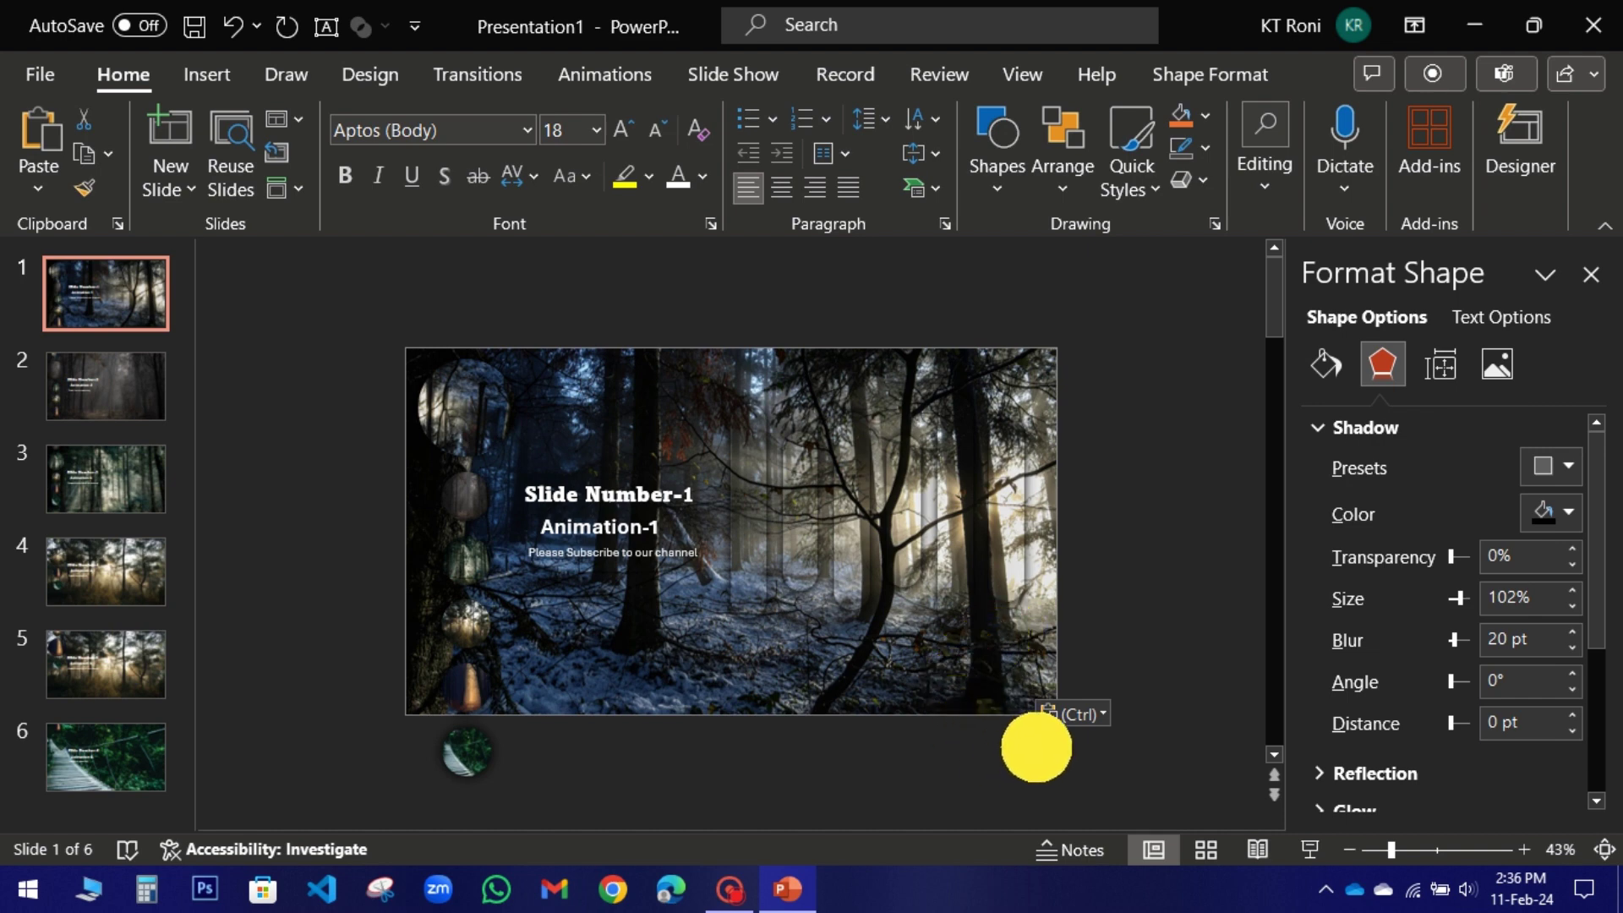
pyautogui.moveTo(1037, 747)
pyautogui.mouseDown()
pyautogui.moveTo(987, 625)
pyautogui.moveTo(940, 732)
pyautogui.mouseUp()
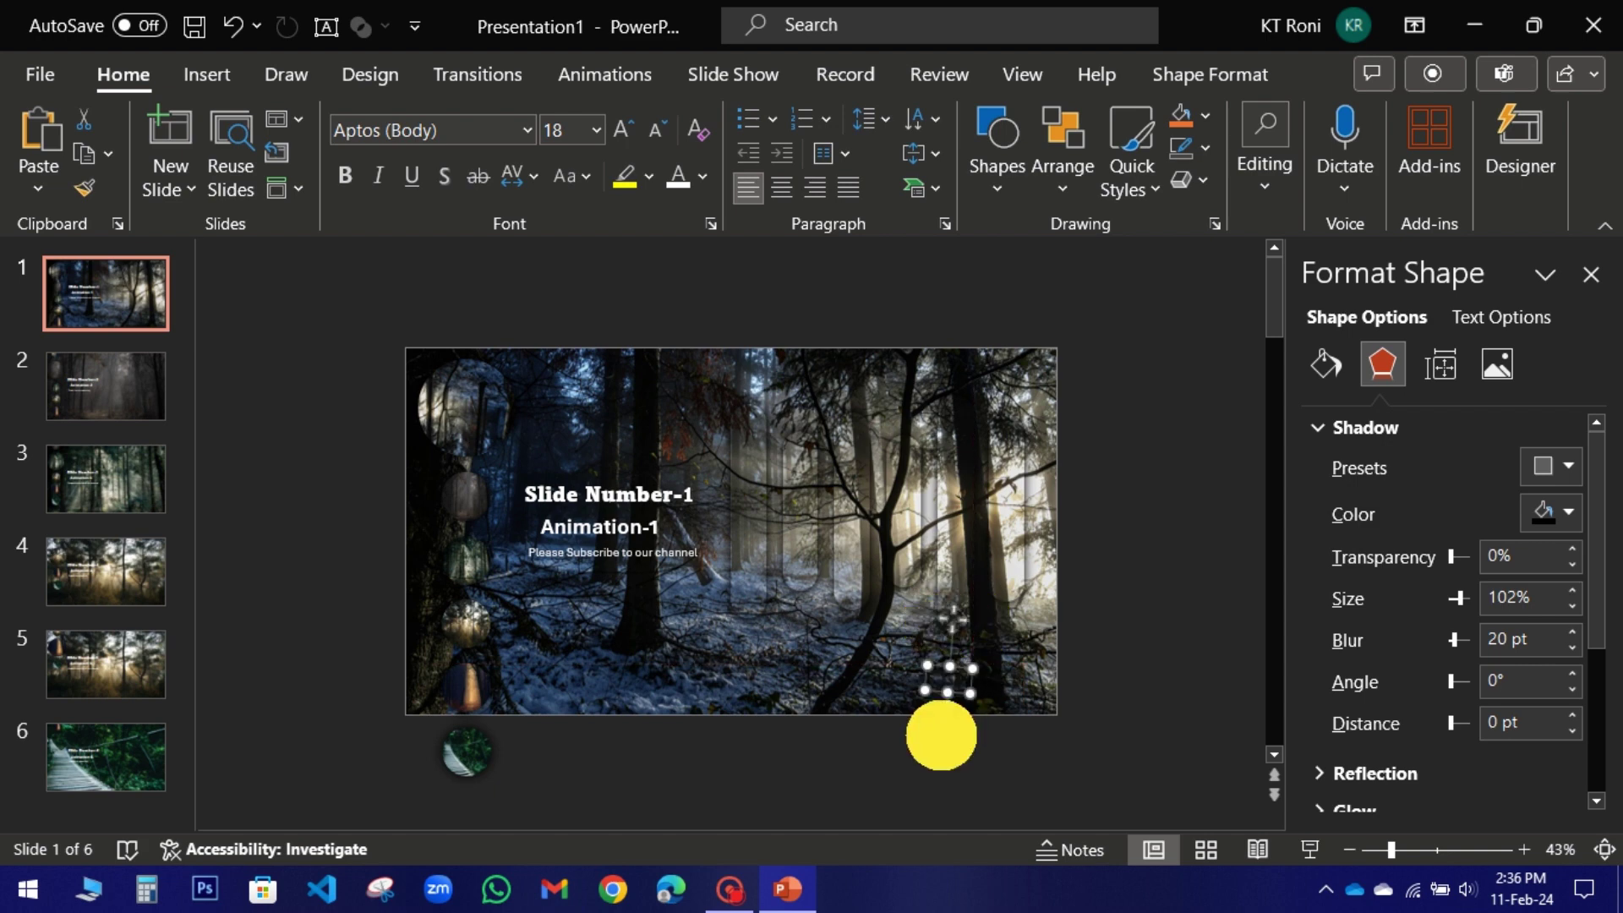
pyautogui.moveTo(941, 735); pyautogui.dragTo(949, 734)
pyautogui.click(947, 734)
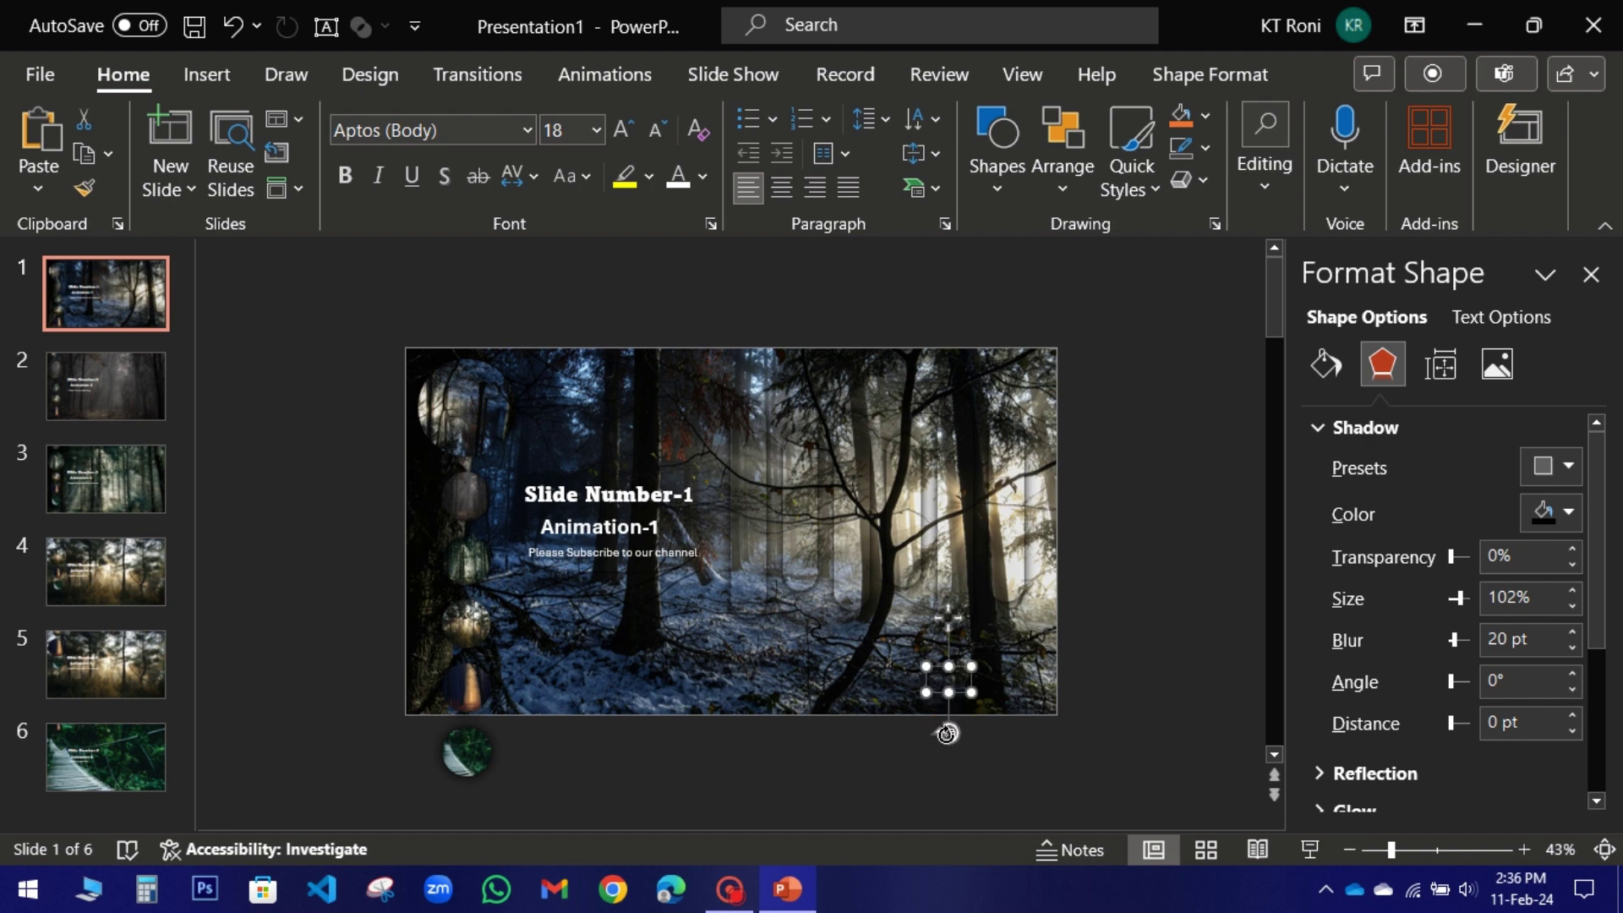
# Give the left arrow a click action that hyperlinks to the Previous Slide.
pyautogui.click(193, 76)
pyautogui.click(1027, 139)
pyautogui.click(1143, 295)
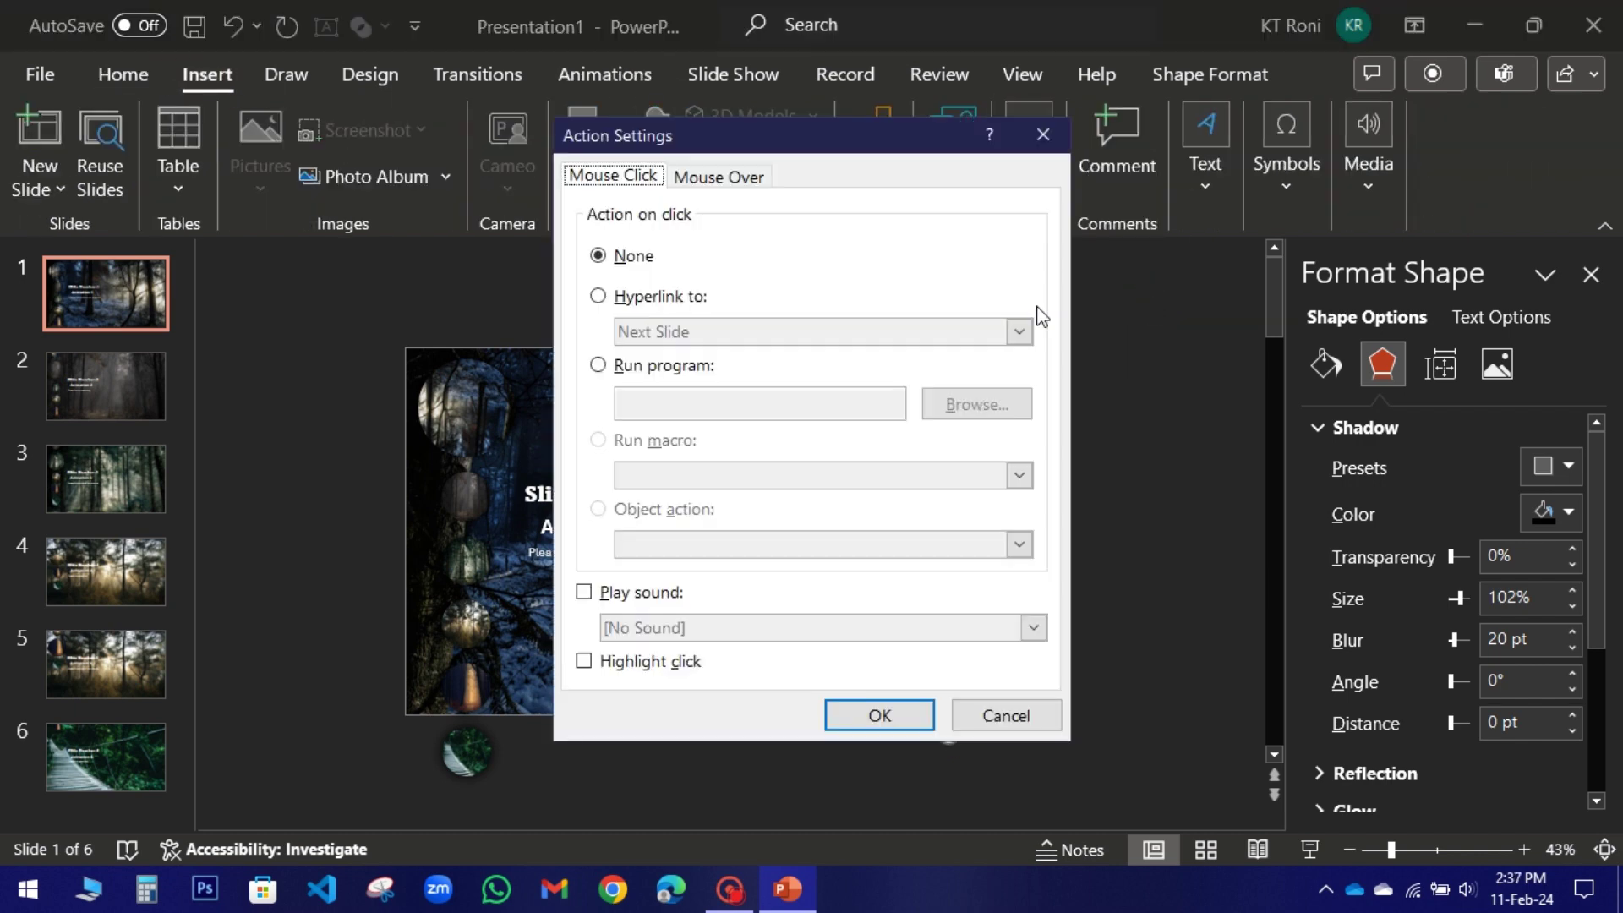
pyautogui.click(597, 296)
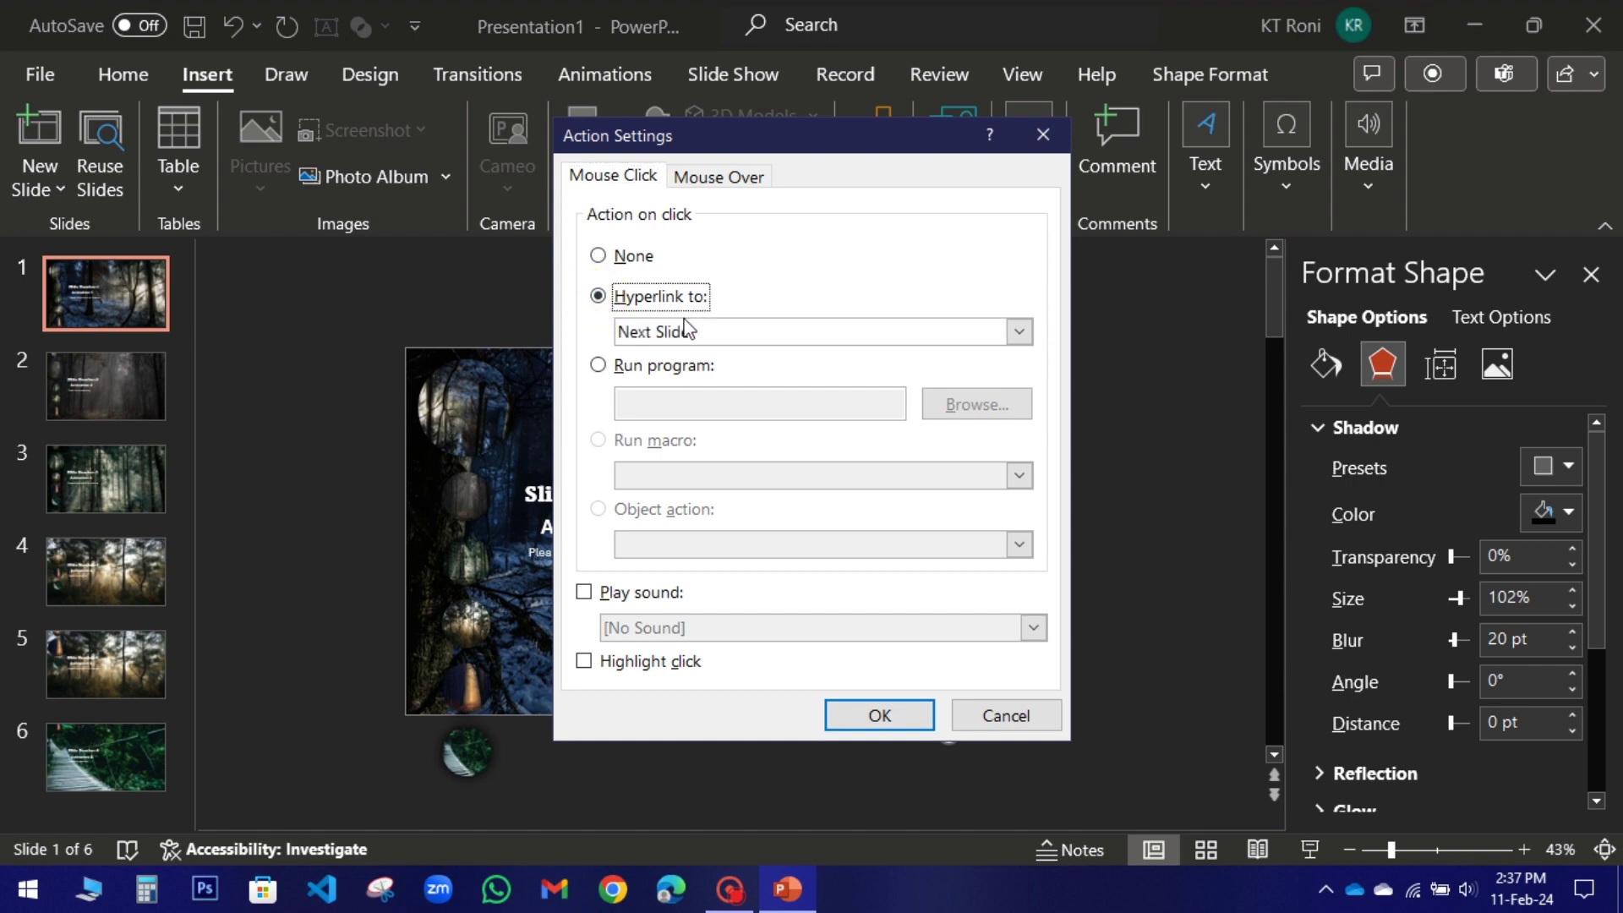
pyautogui.click(1020, 334)
pyautogui.click(761, 396)
pyautogui.click(888, 716)
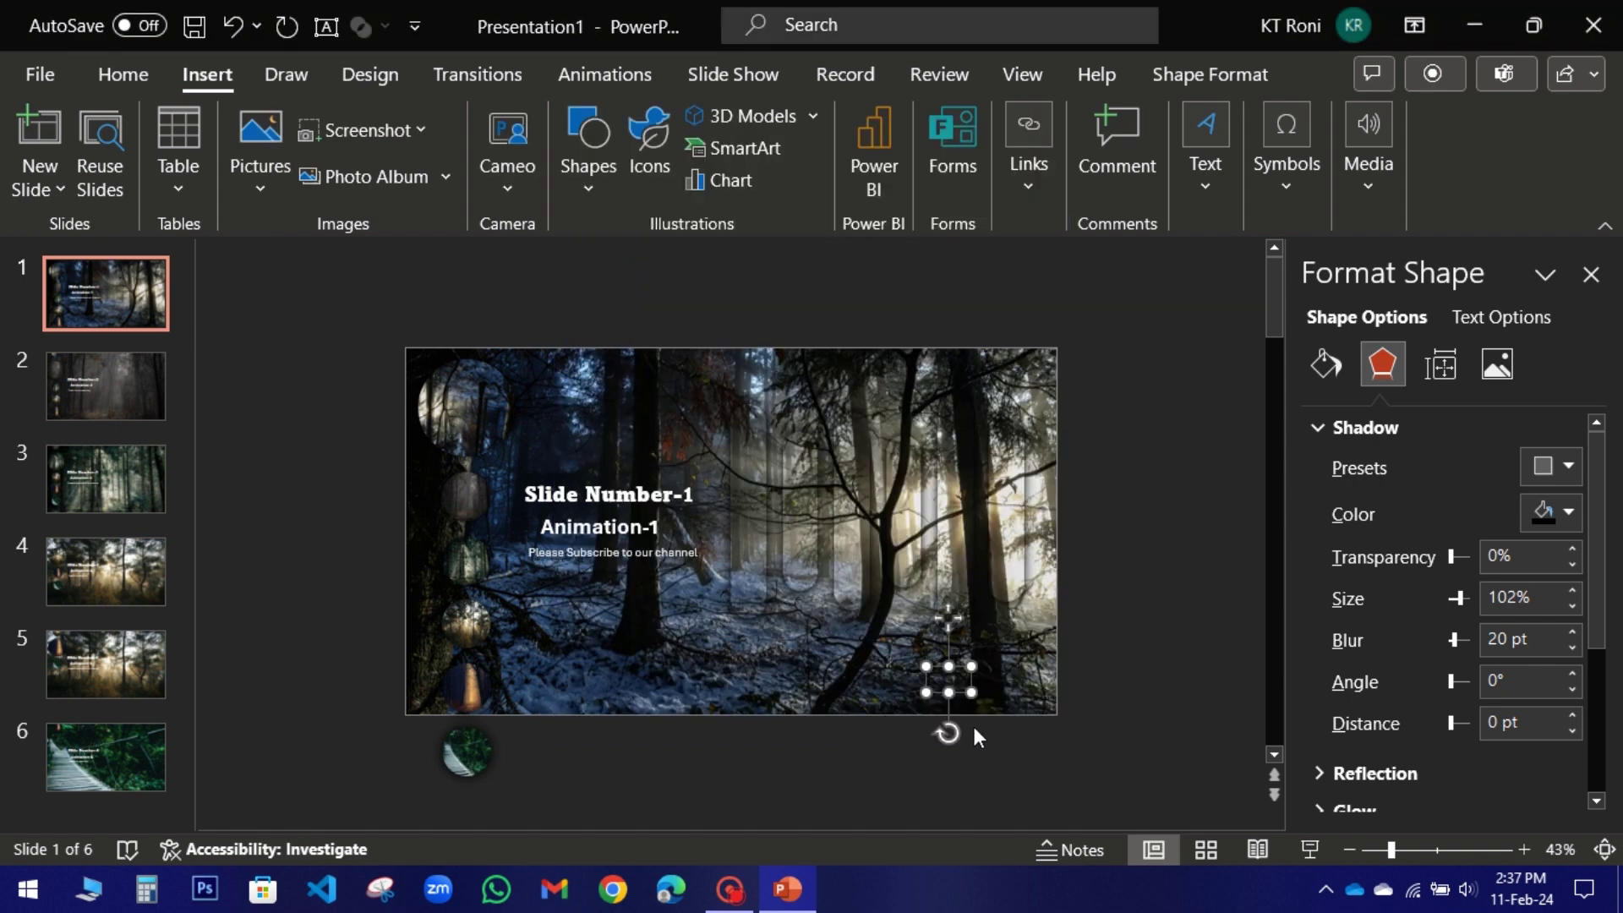
# Give the right arrow a click action that hyperlinks to the Next Slide.
pyautogui.click(1006, 674)
pyautogui.click(1031, 179)
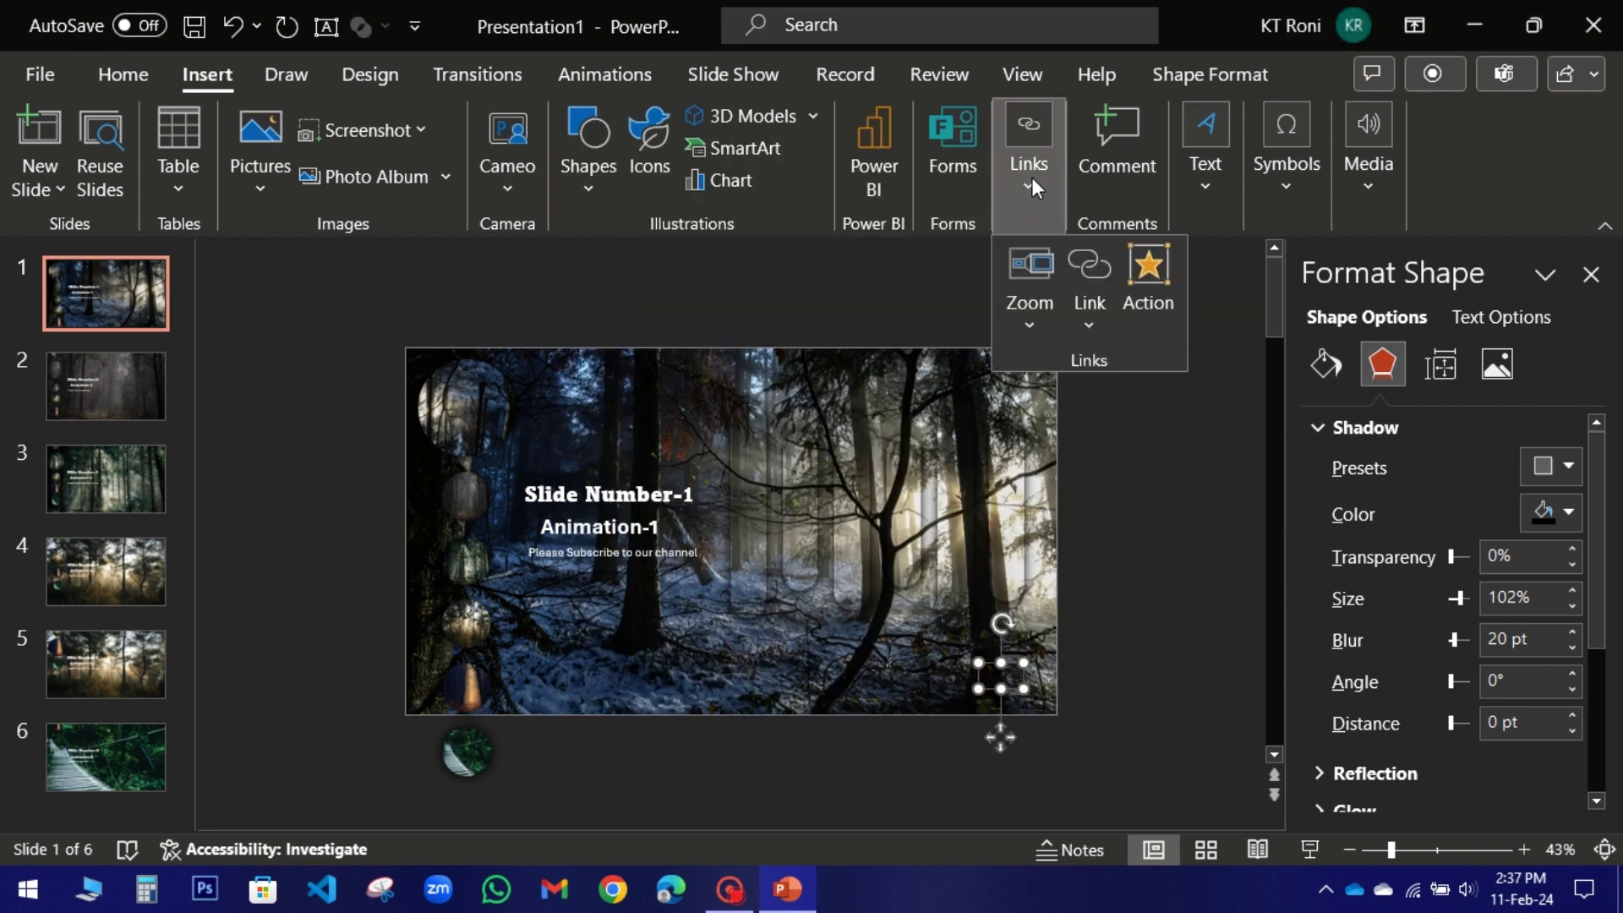
pyautogui.click(1086, 318)
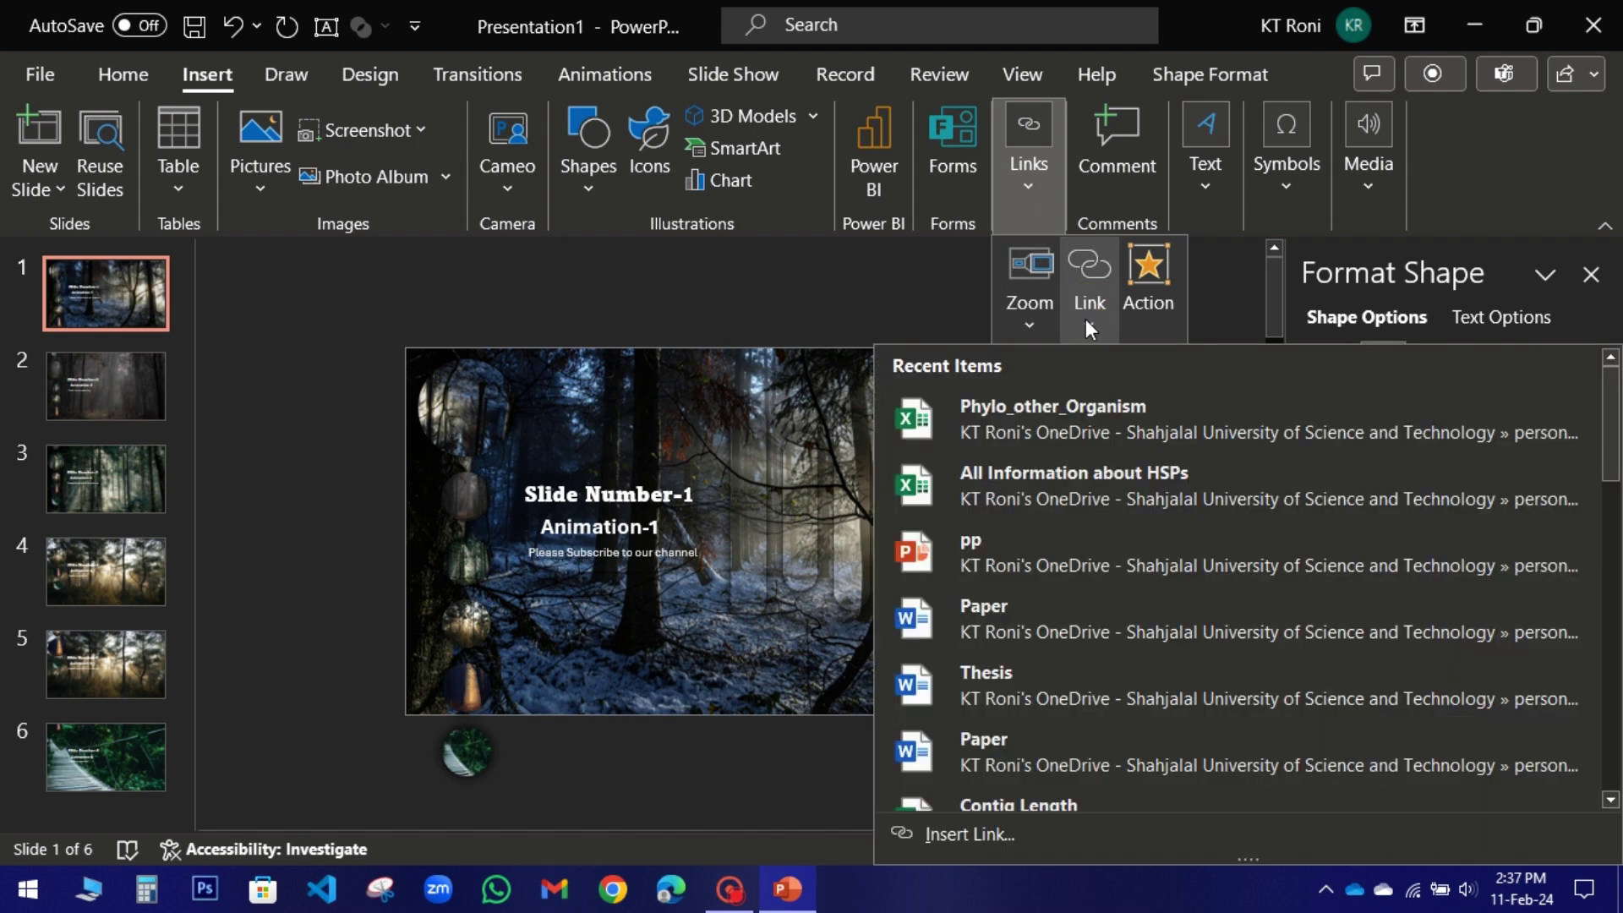
pyautogui.click(1137, 297)
pyautogui.click(597, 293)
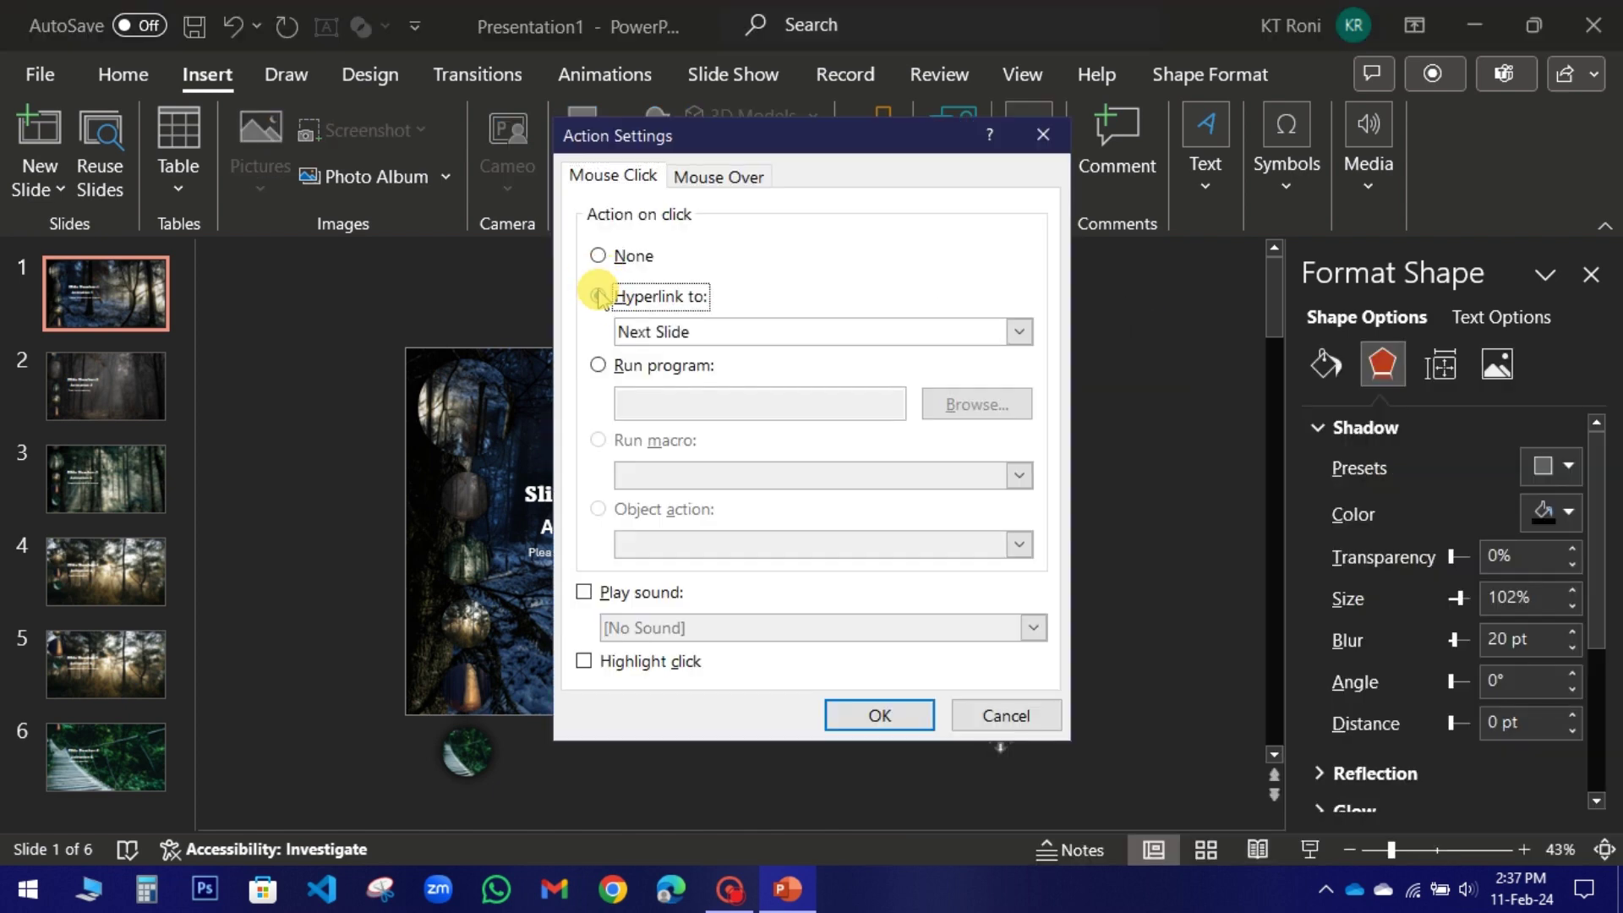
pyautogui.click(885, 717)
# Choose the Oval shape from the Shapes gallery to draw near the slide's bottom.
pyautogui.click(638, 664)
pyautogui.click(589, 148)
pyautogui.click(687, 265)
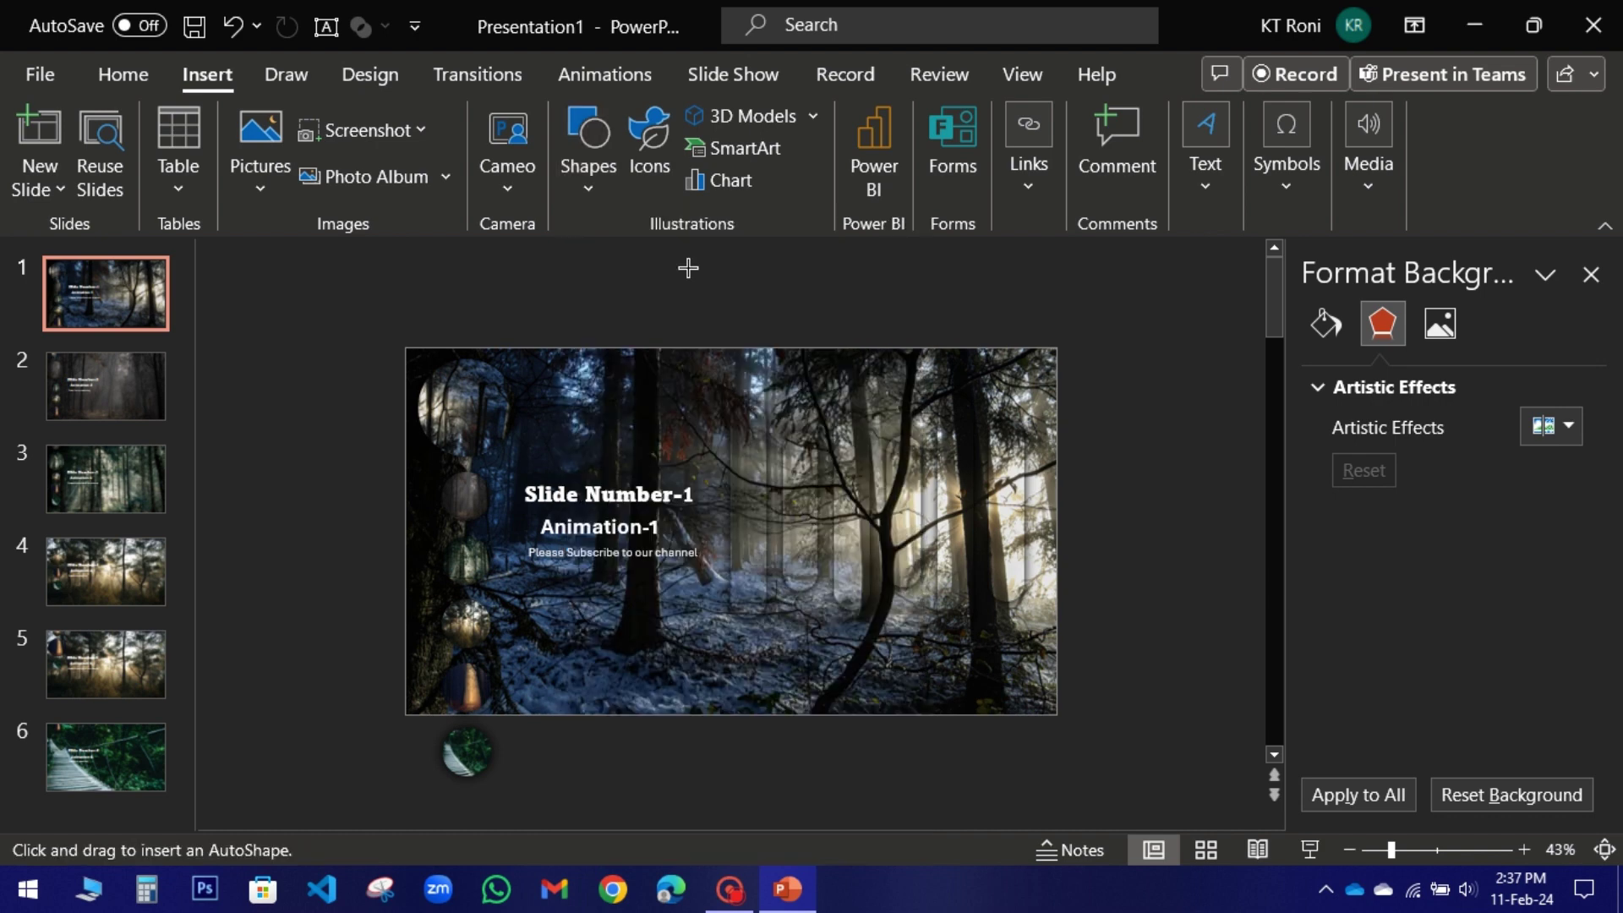
pyautogui.click(634, 654)
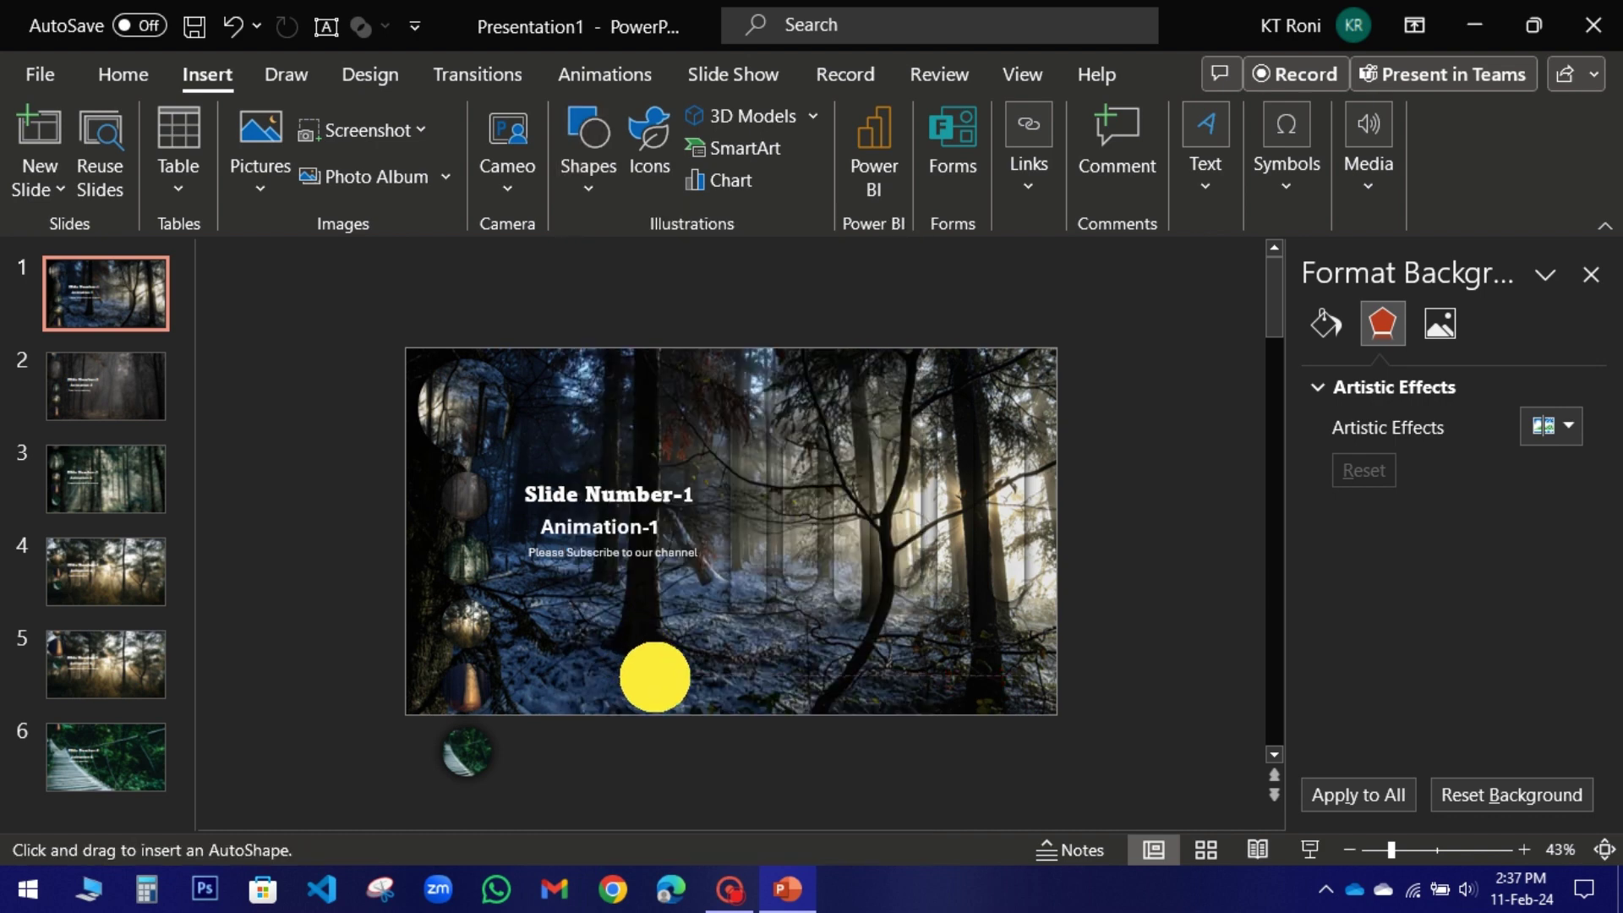
# Draw a 0.49" circle near the bottom centre, give it a red outline and white fill, and nudge it into place.
pyautogui.click(647, 666)
pyautogui.click(708, 149)
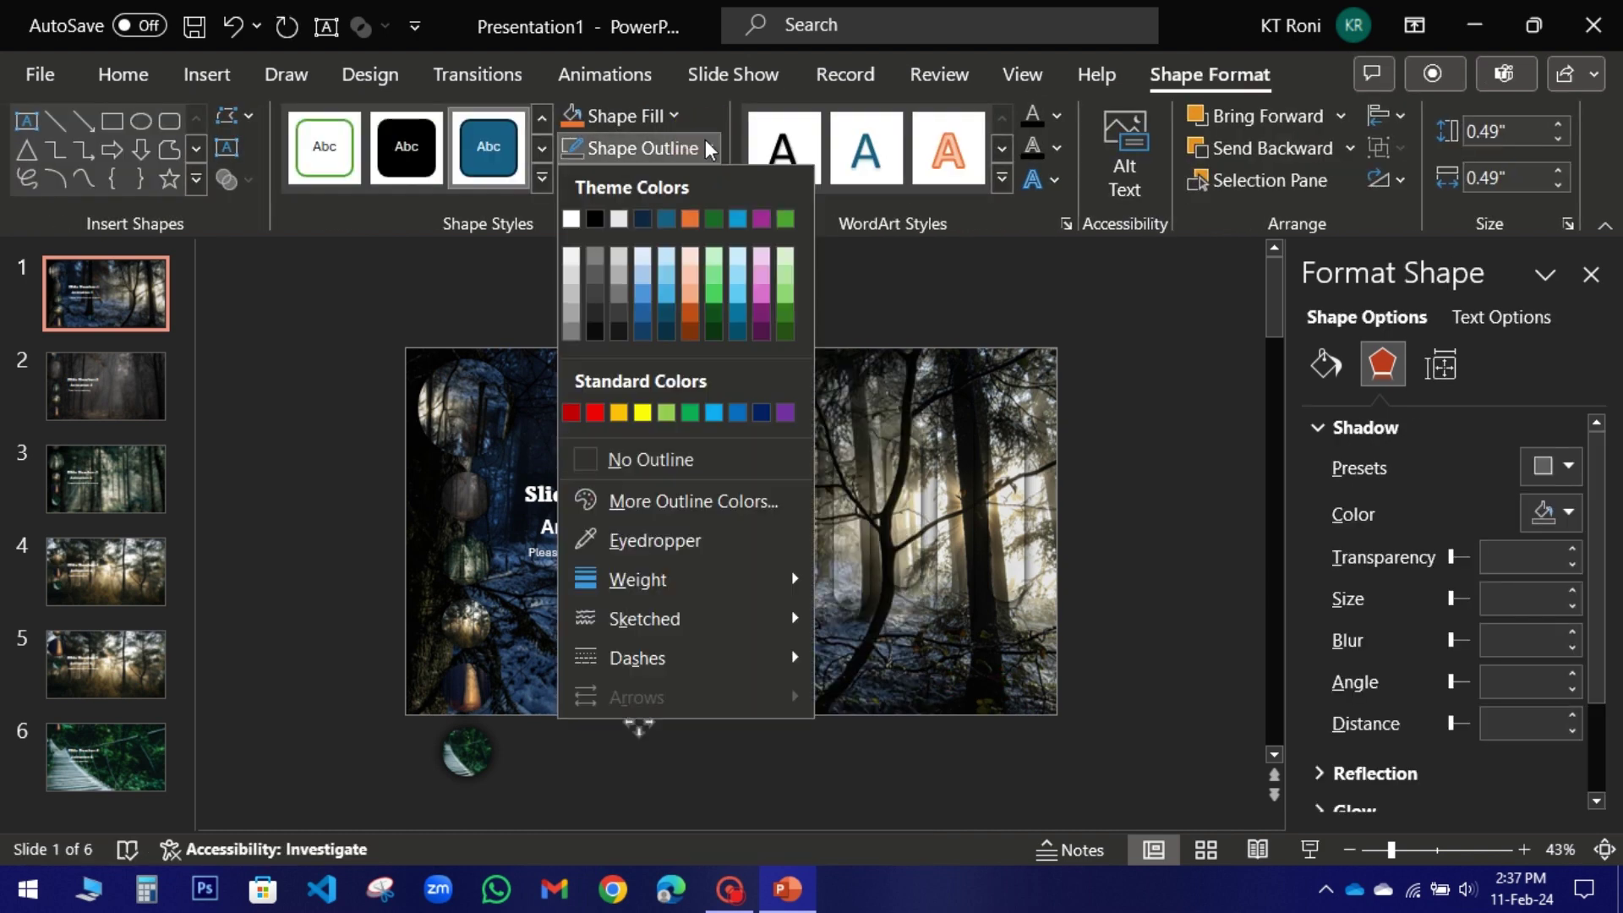
pyautogui.click(596, 412)
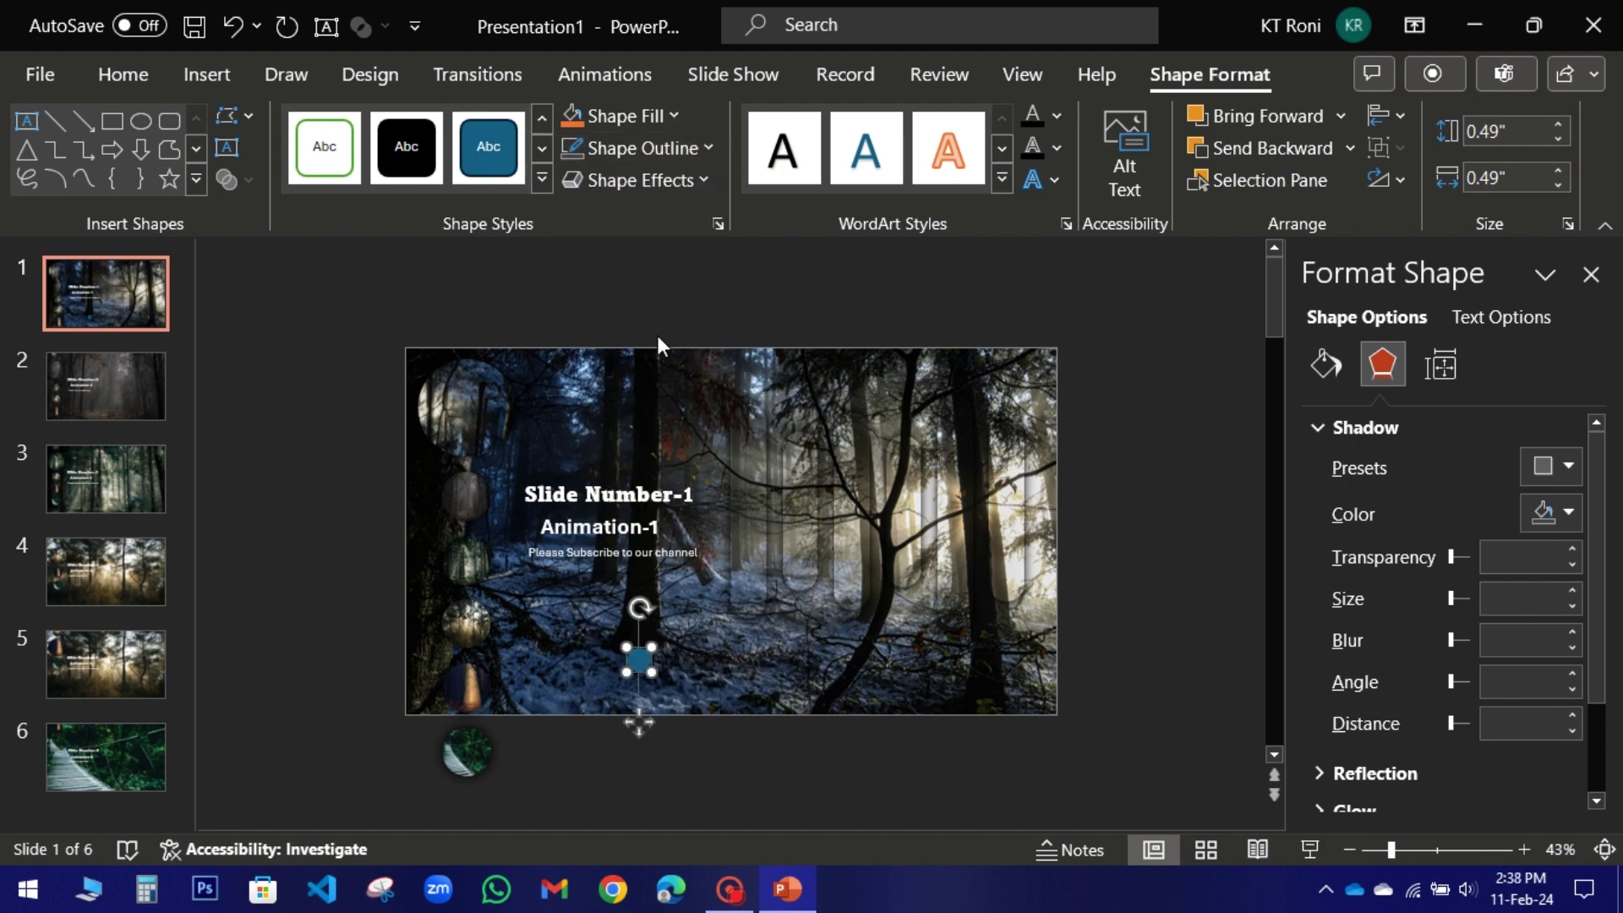
pyautogui.click(677, 122)
pyautogui.click(575, 179)
pyautogui.moveTo(643, 655); pyautogui.dragTo(640, 661)
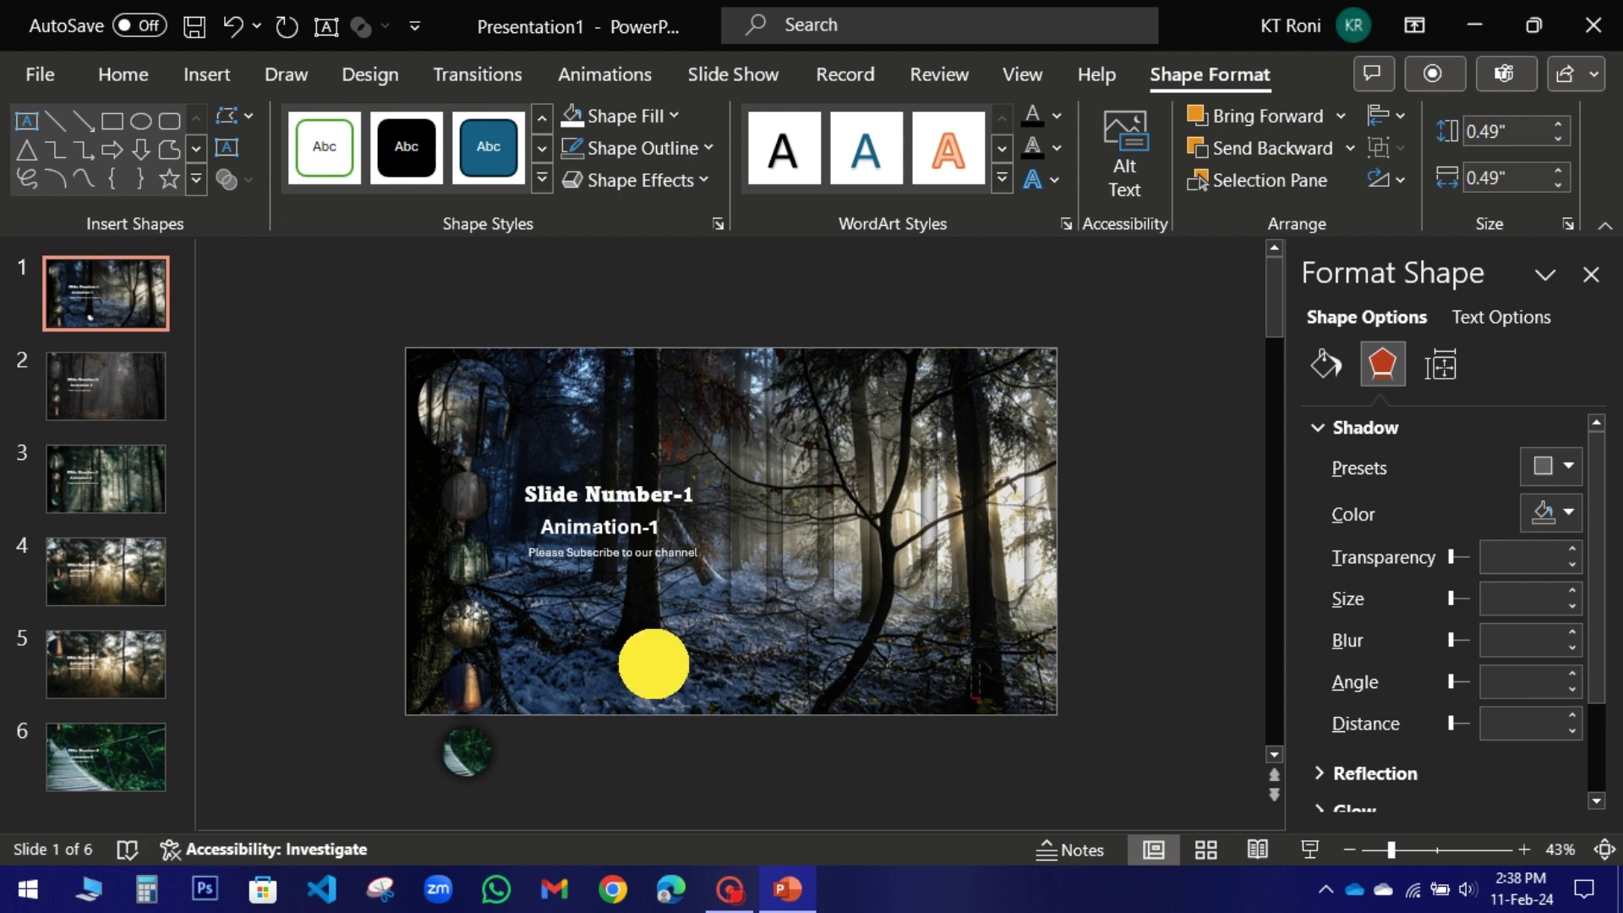
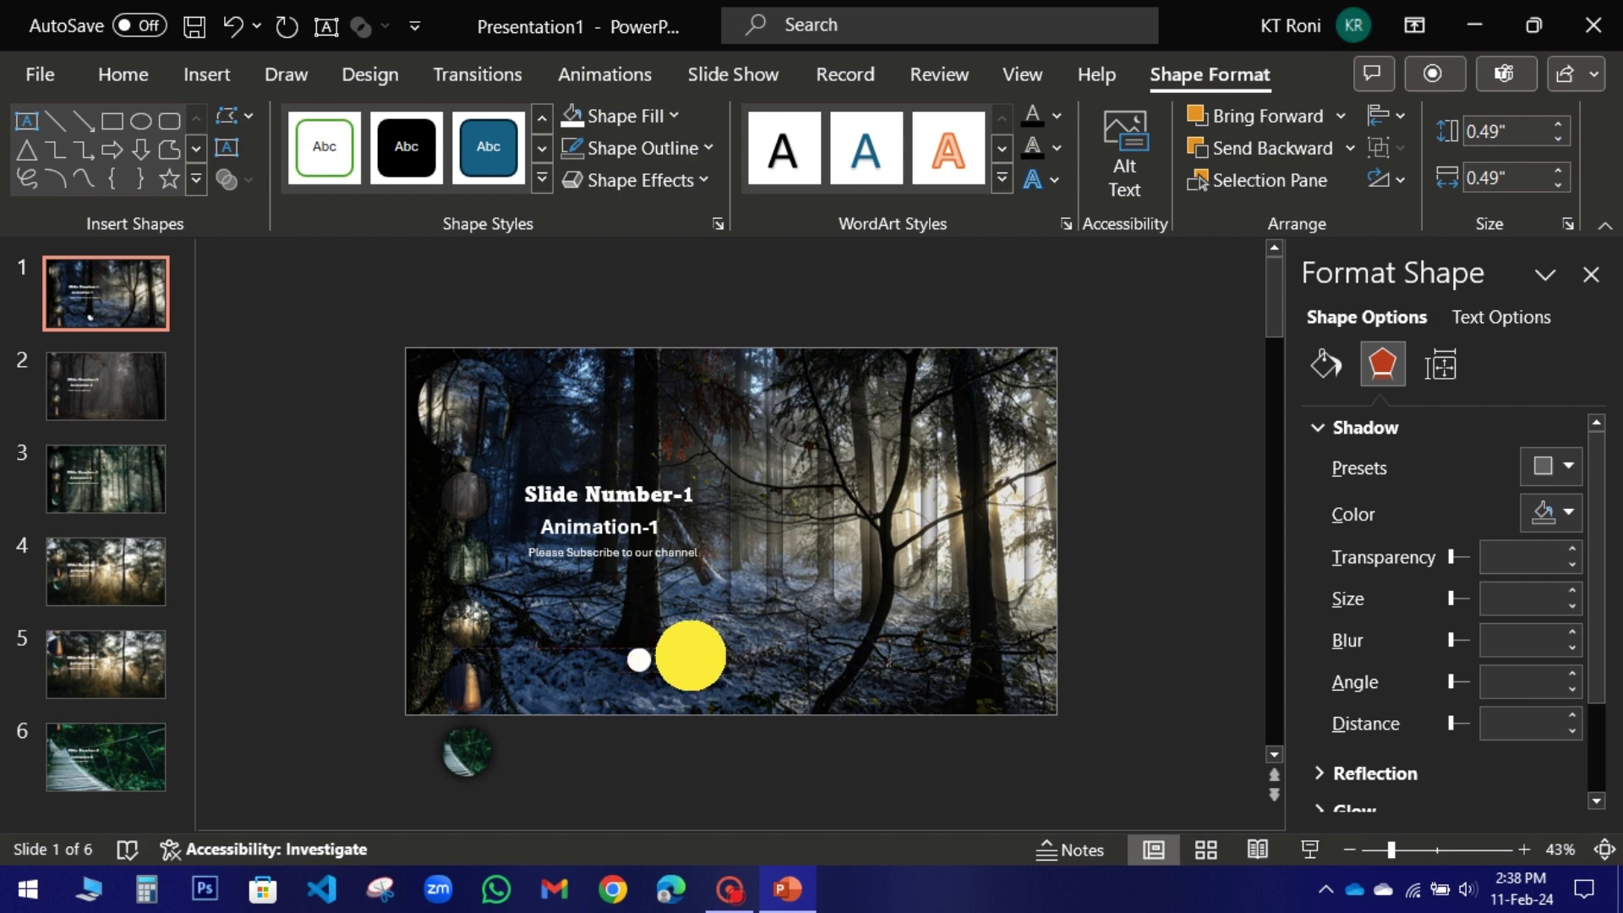
# Nudge the white dot into place and duplicate it into a row of six dots.
pyautogui.click(676, 660)
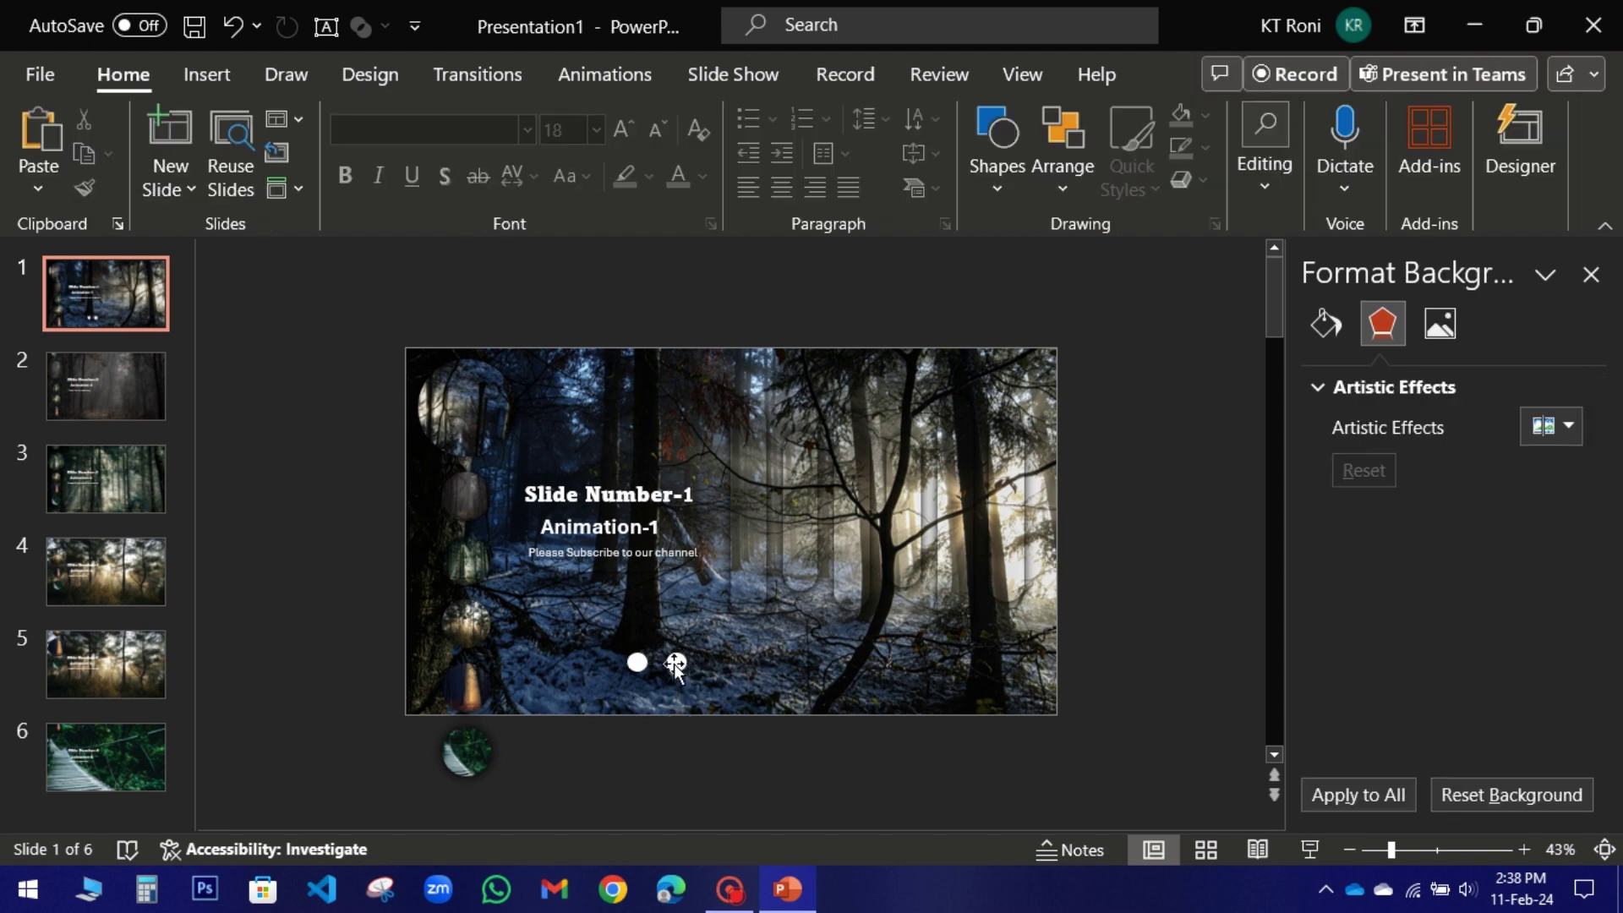
pyautogui.click(679, 663)
pyautogui.moveTo(690, 661); pyautogui.dragTo(695, 668)
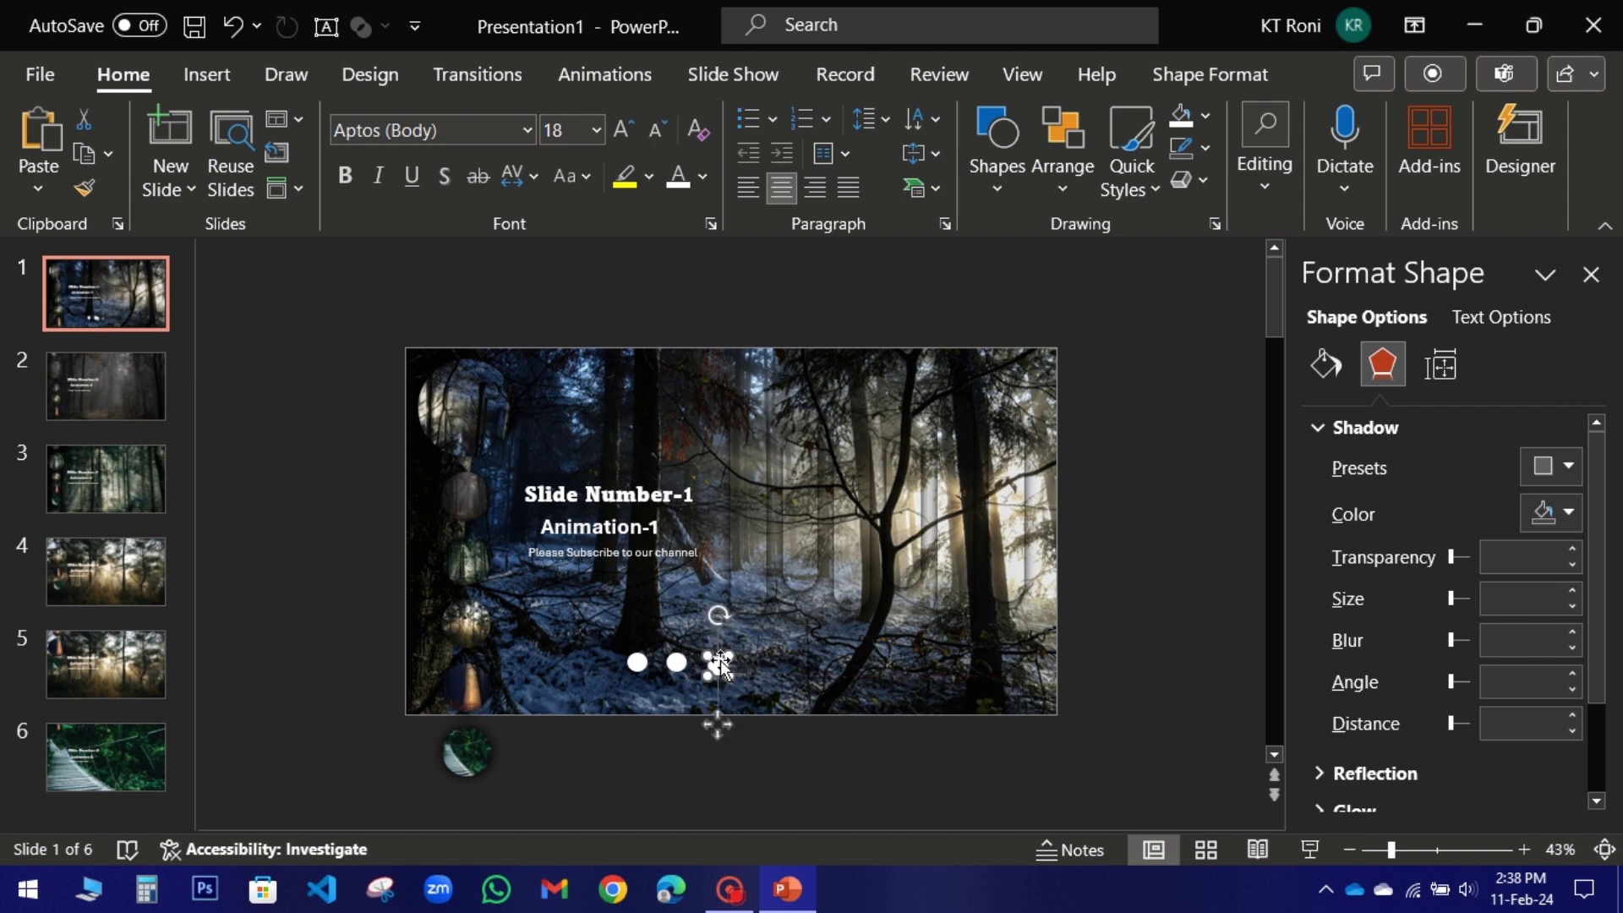
pyautogui.moveTo(722, 665); pyautogui.dragTo(770, 672)
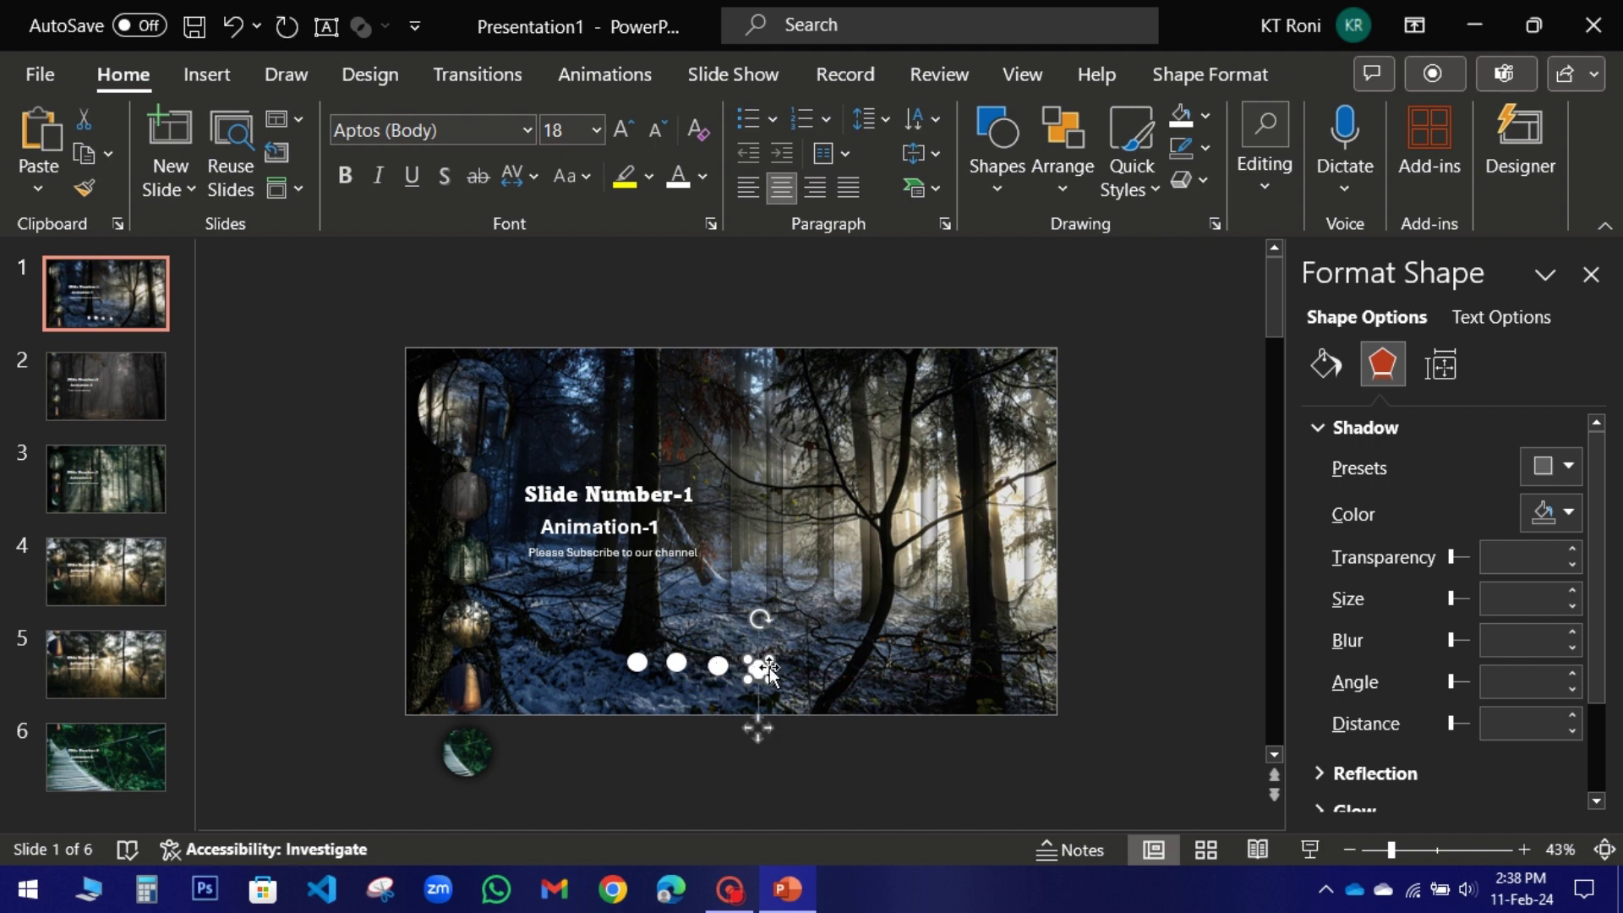
pyautogui.hotkey('ctrl', 'd')
pyautogui.hotkey('ctrl', 'd')
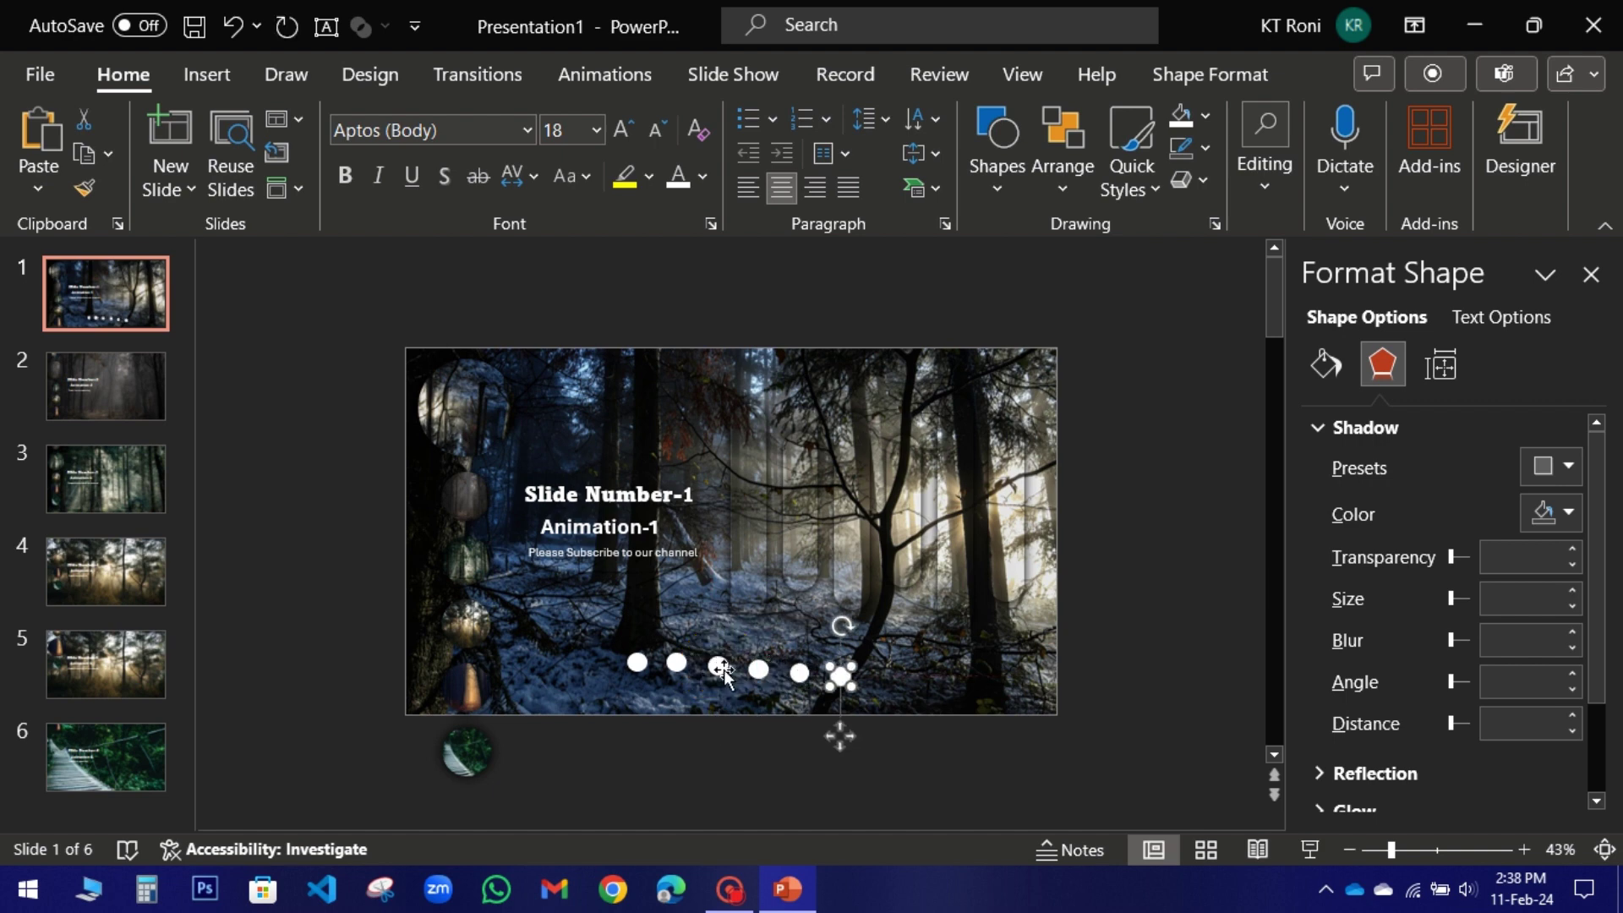
# Distribute the six dots horizontally and align their middles on one line.
pyautogui.moveTo(612, 638); pyautogui.dragTo(862, 702)
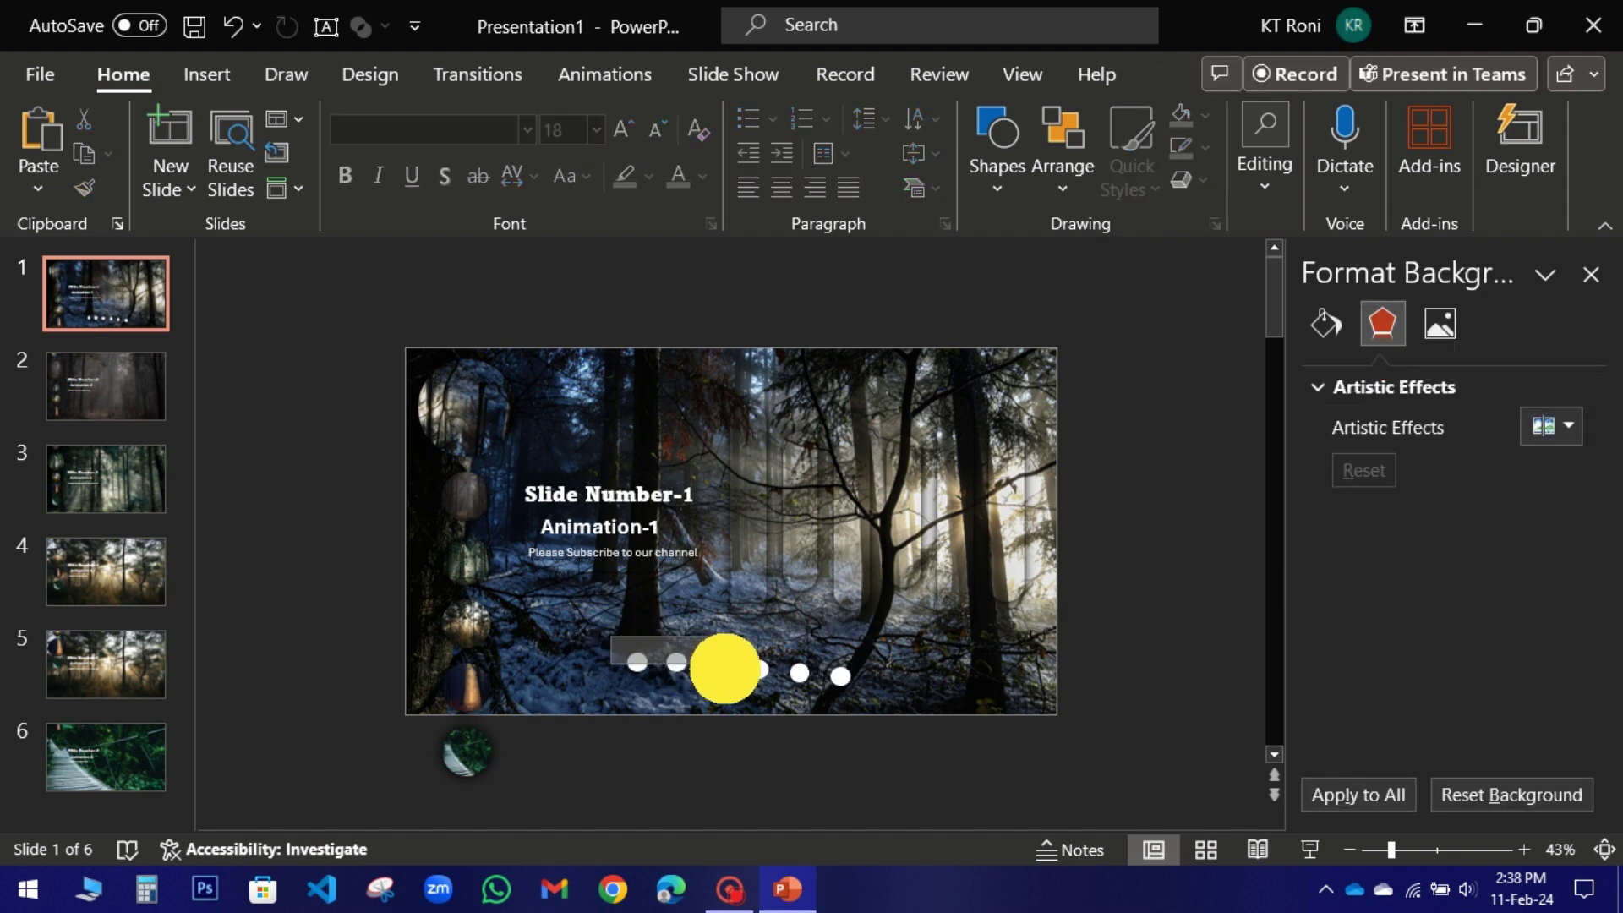
pyautogui.click(1220, 83)
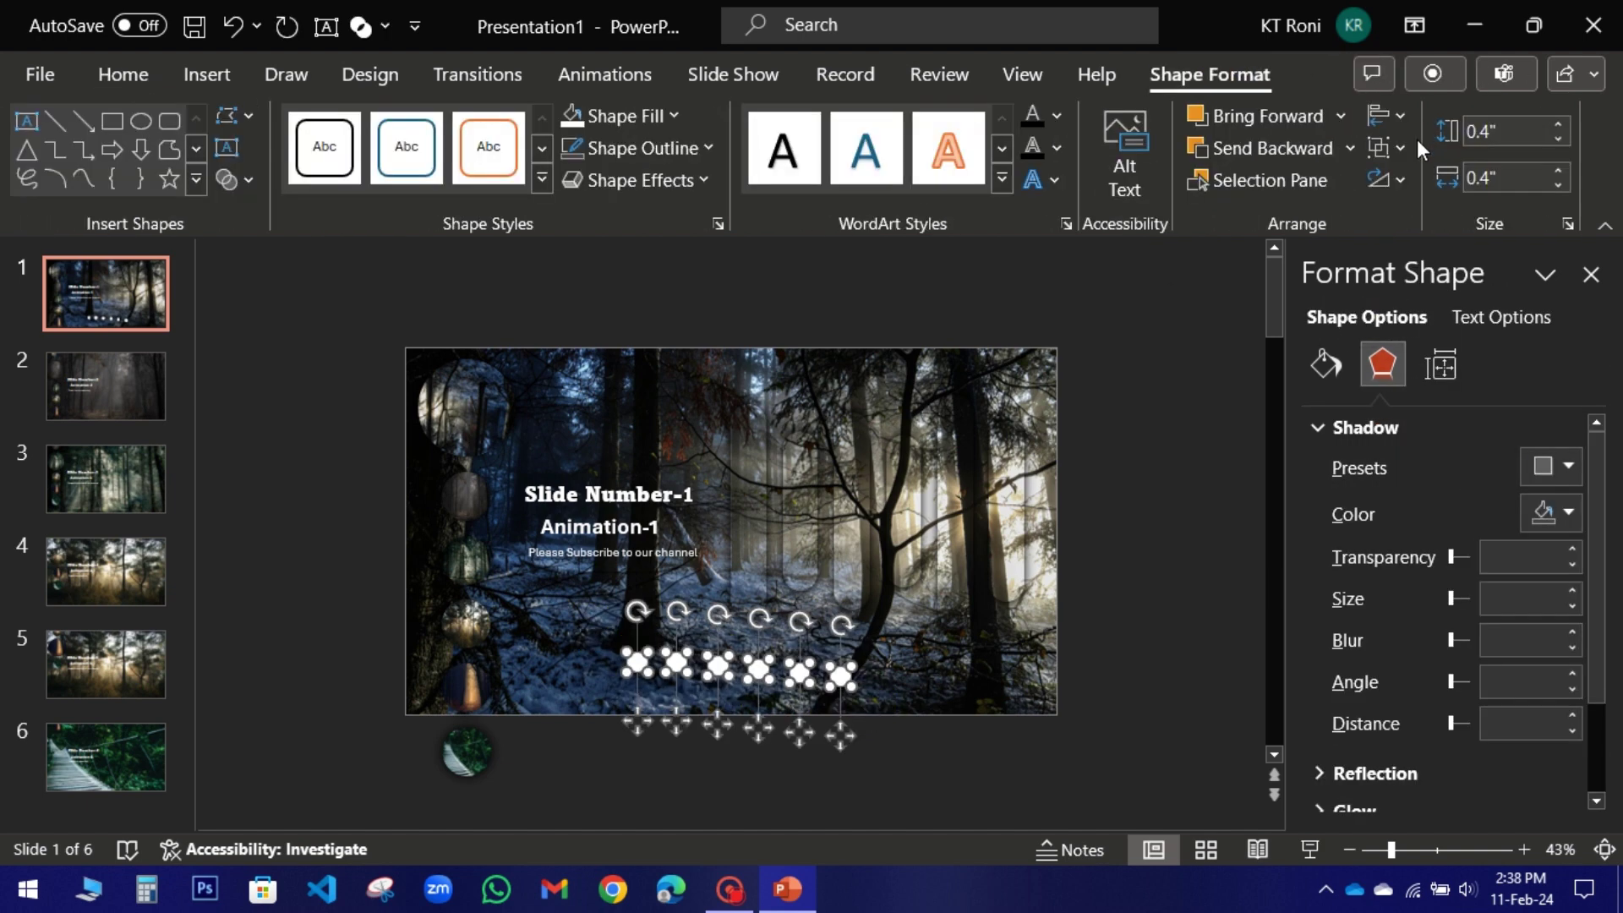
pyautogui.click(1402, 123)
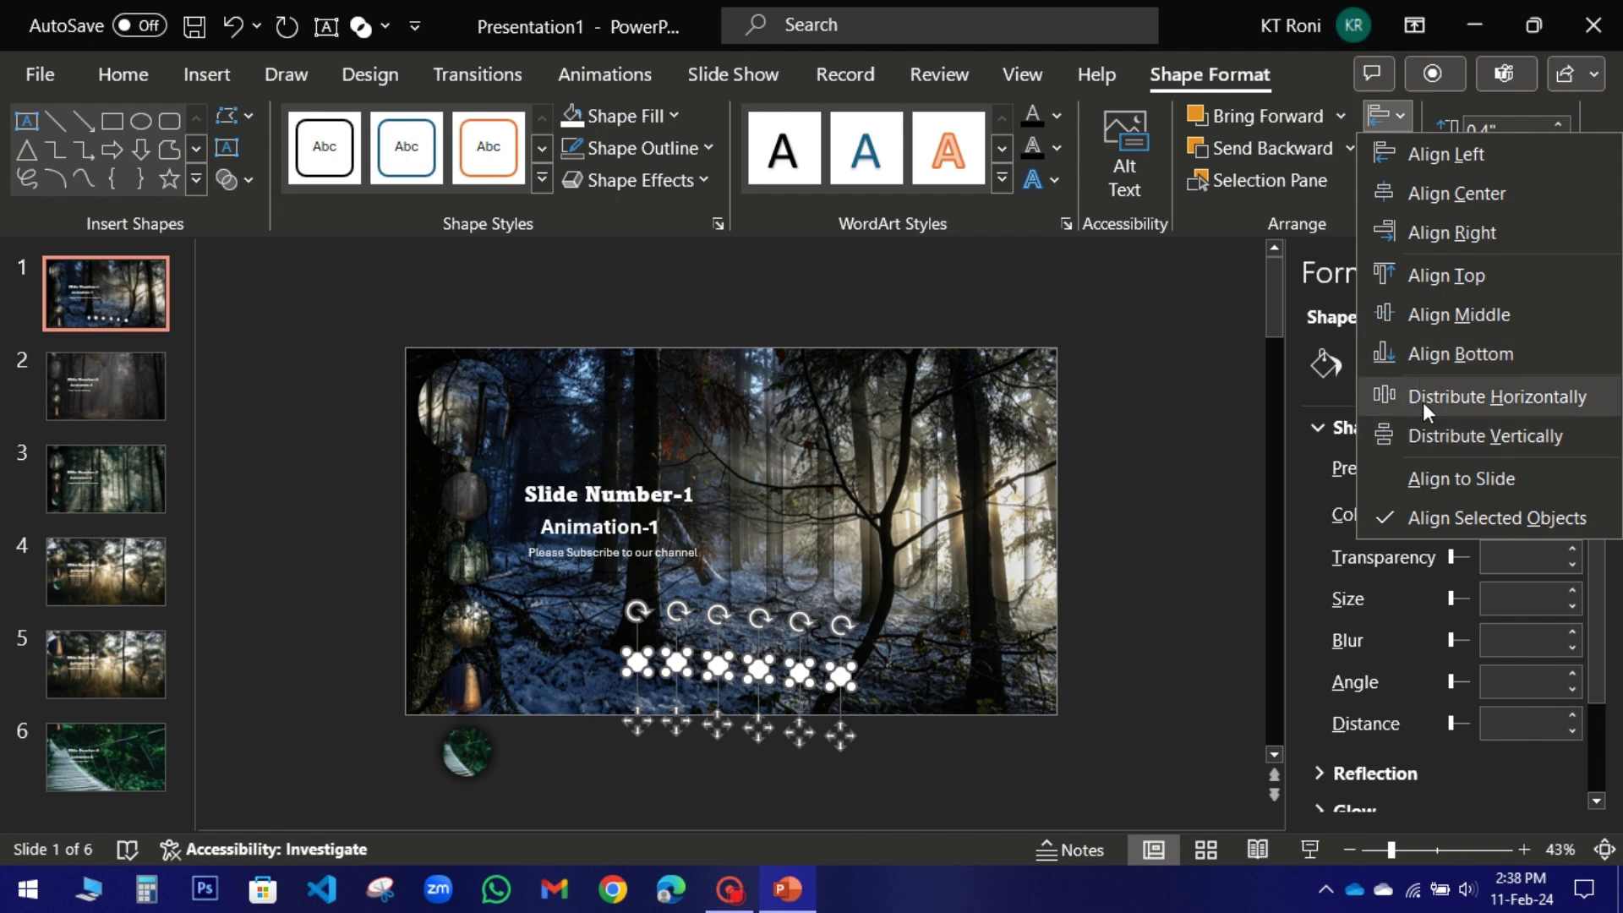
pyautogui.click(1423, 402)
pyautogui.click(1391, 116)
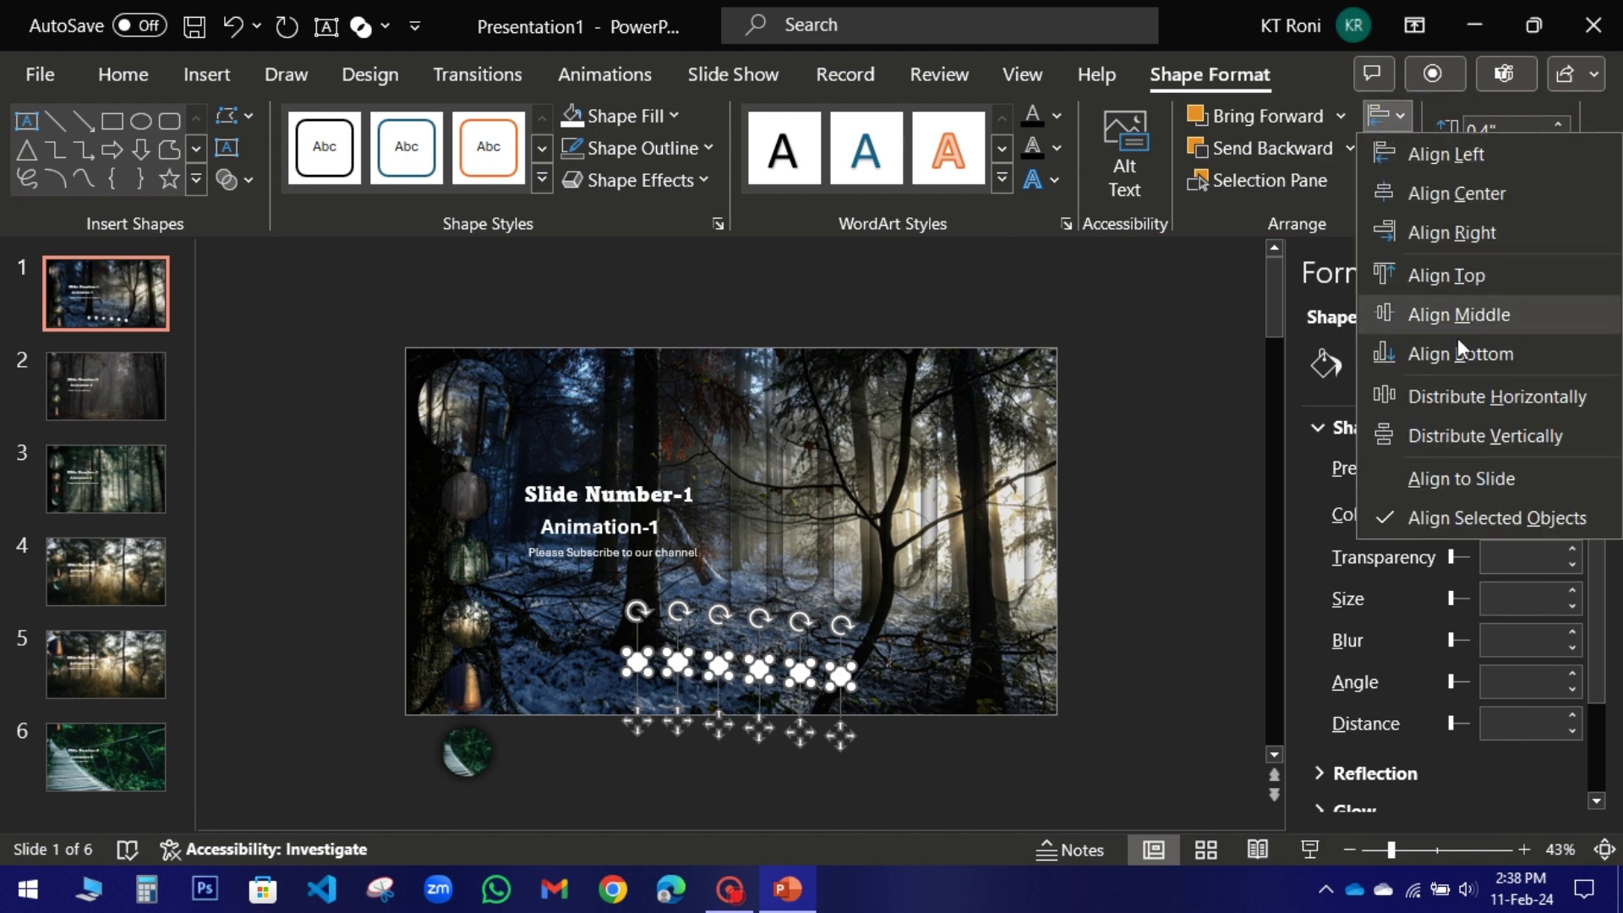
pyautogui.click(1435, 311)
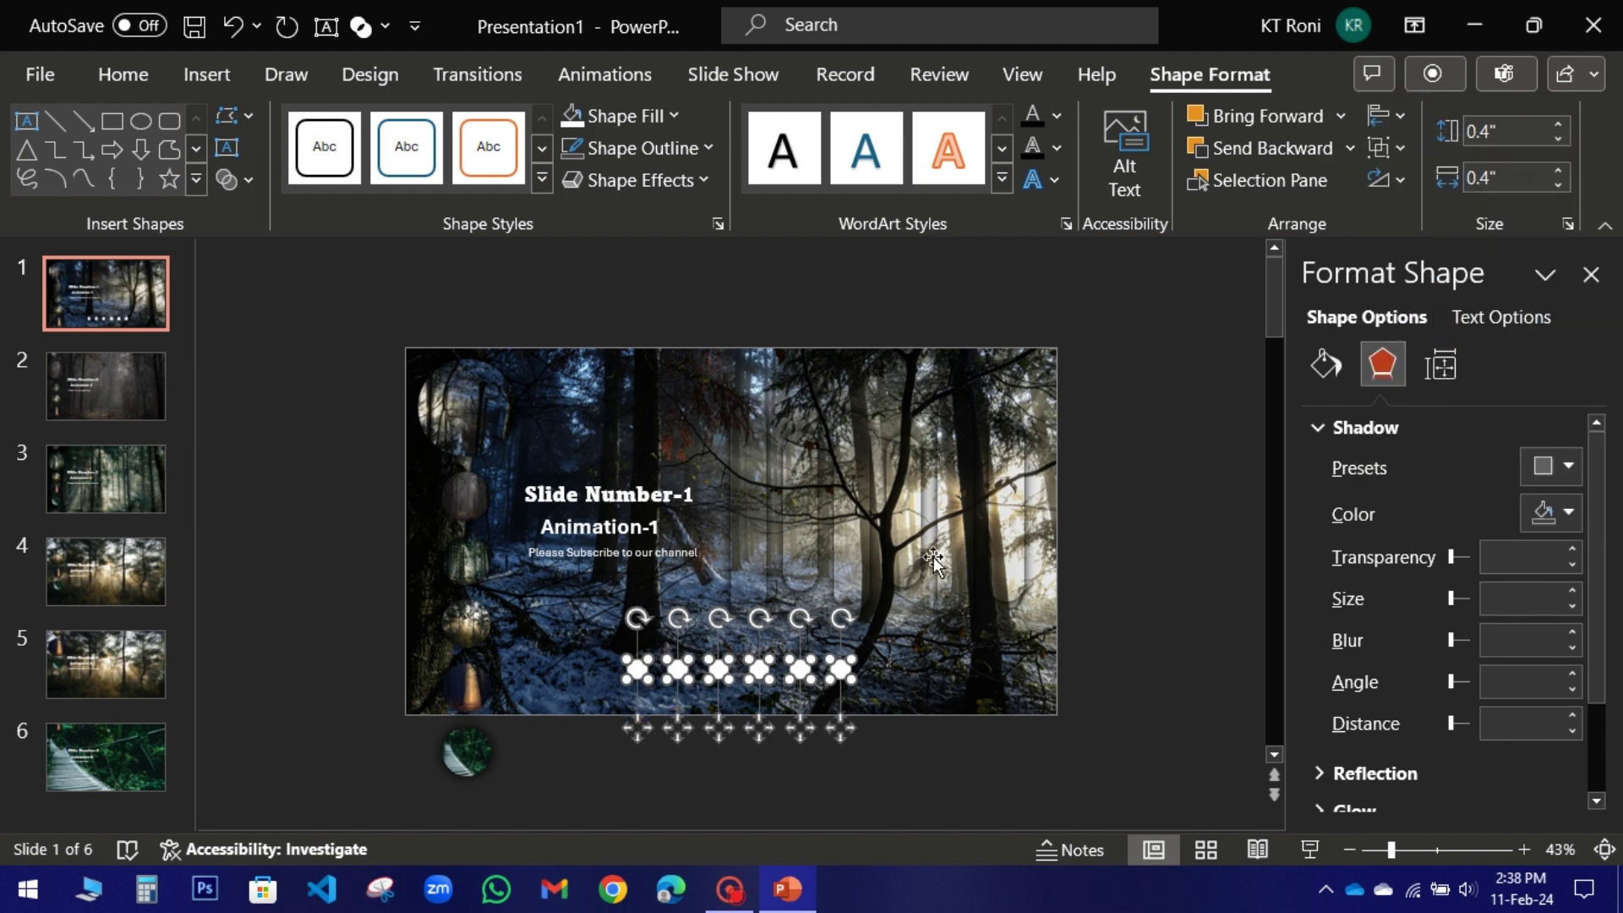
pyautogui.click(888, 645)
pyautogui.moveTo(596, 603); pyautogui.dragTo(887, 710)
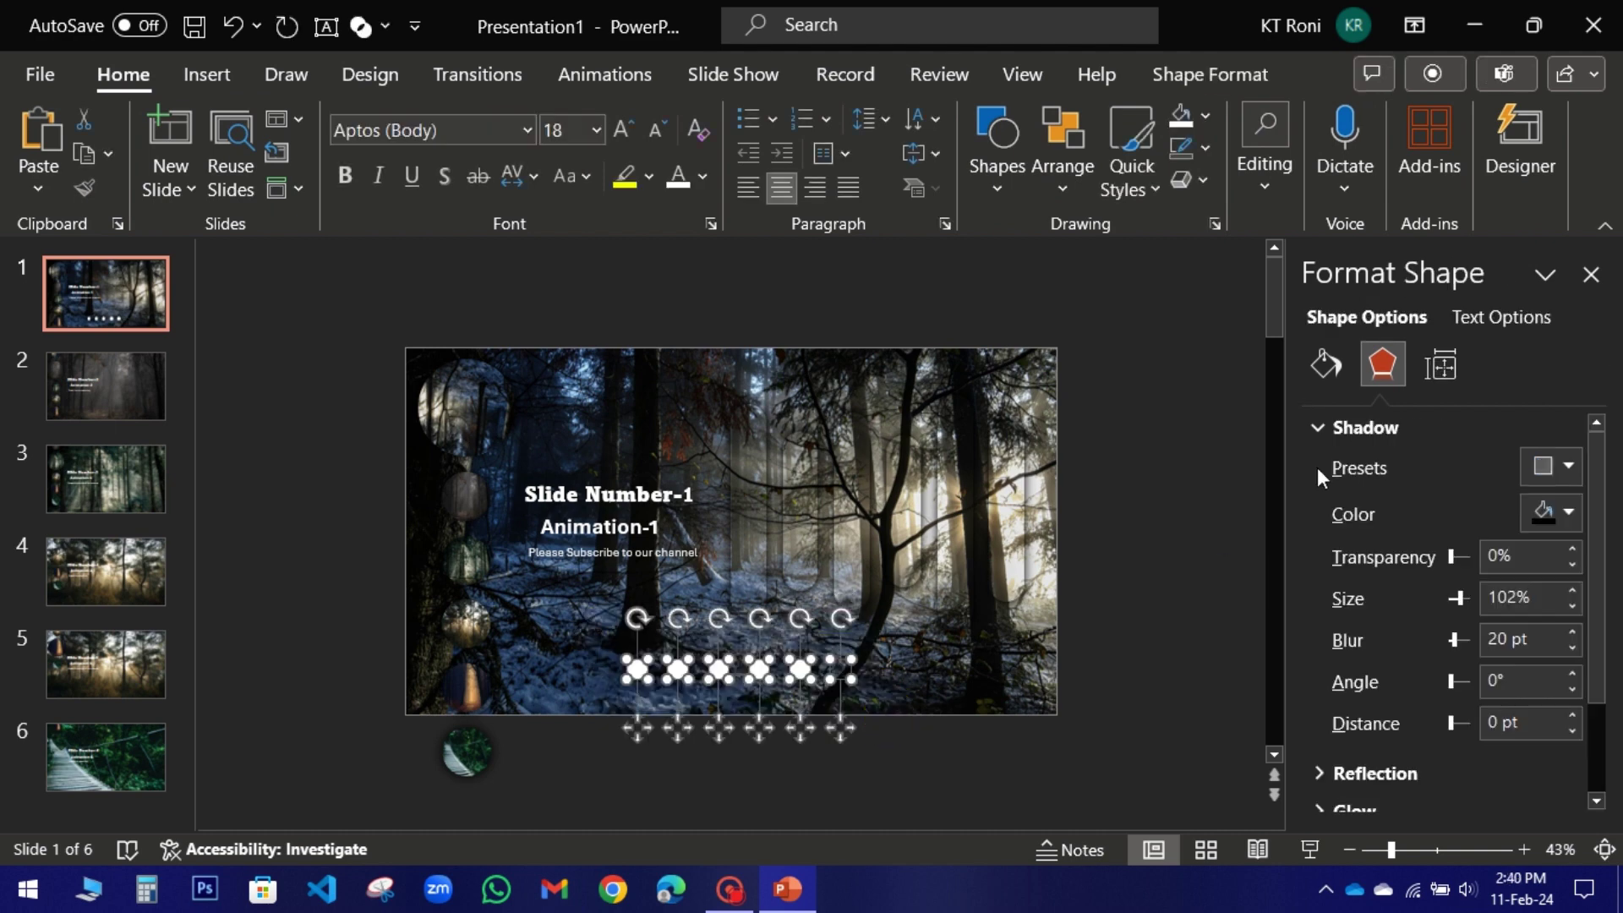
pyautogui.click(1326, 367)
# Hyperlink the first dot to Slide 1 in this document.
pyautogui.click(639, 670)
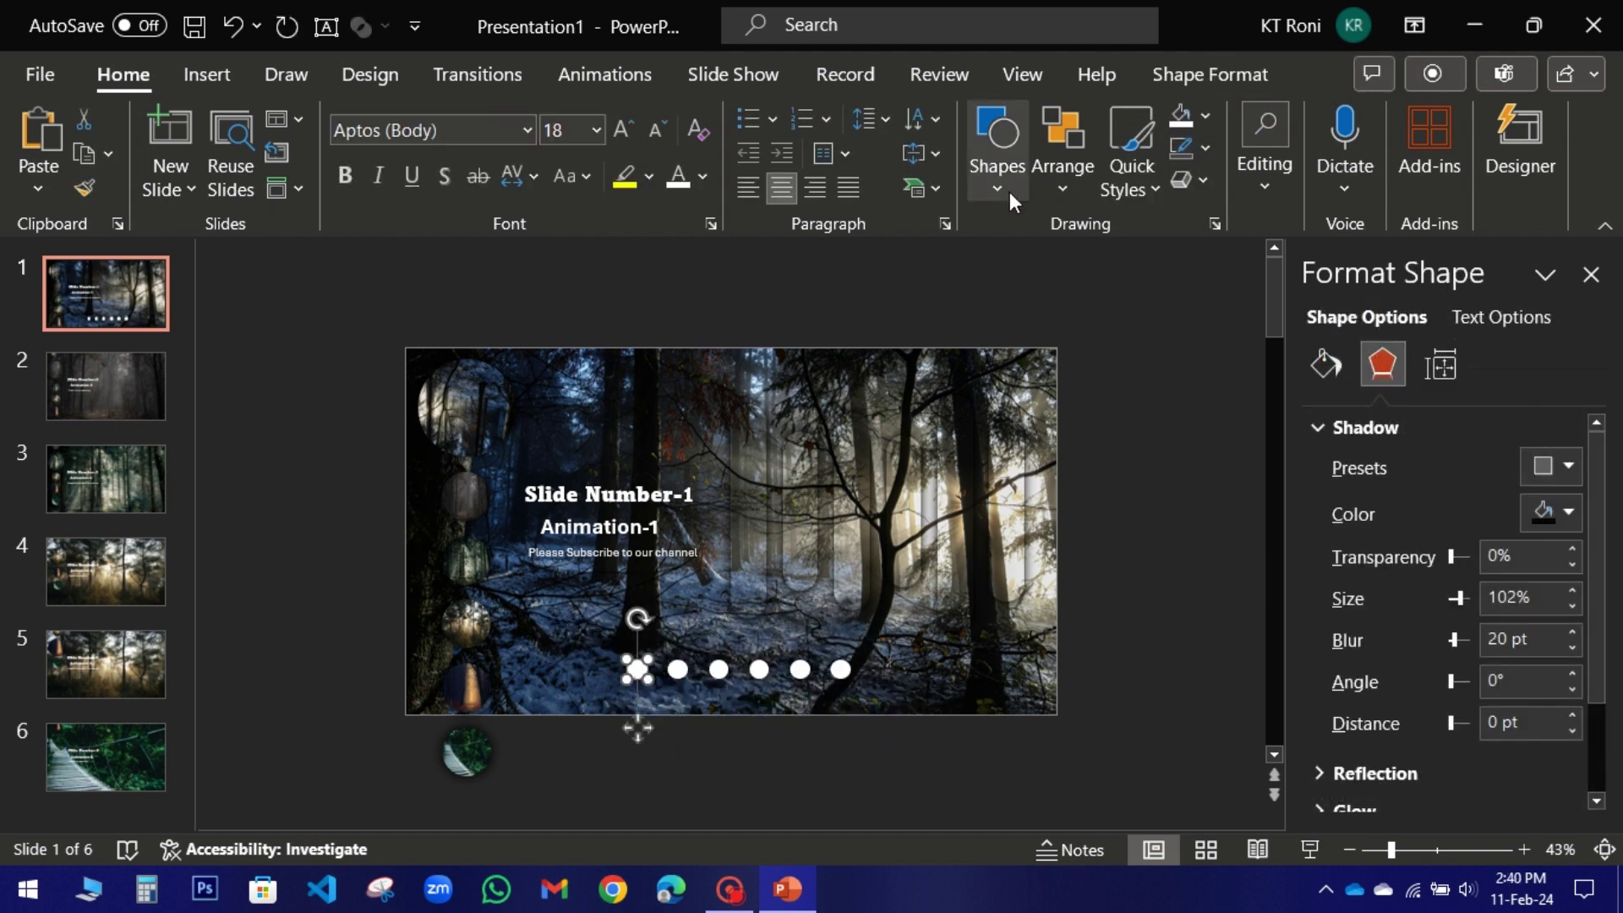
pyautogui.click(207, 74)
pyautogui.click(1028, 148)
pyautogui.click(1089, 288)
pyautogui.click(942, 834)
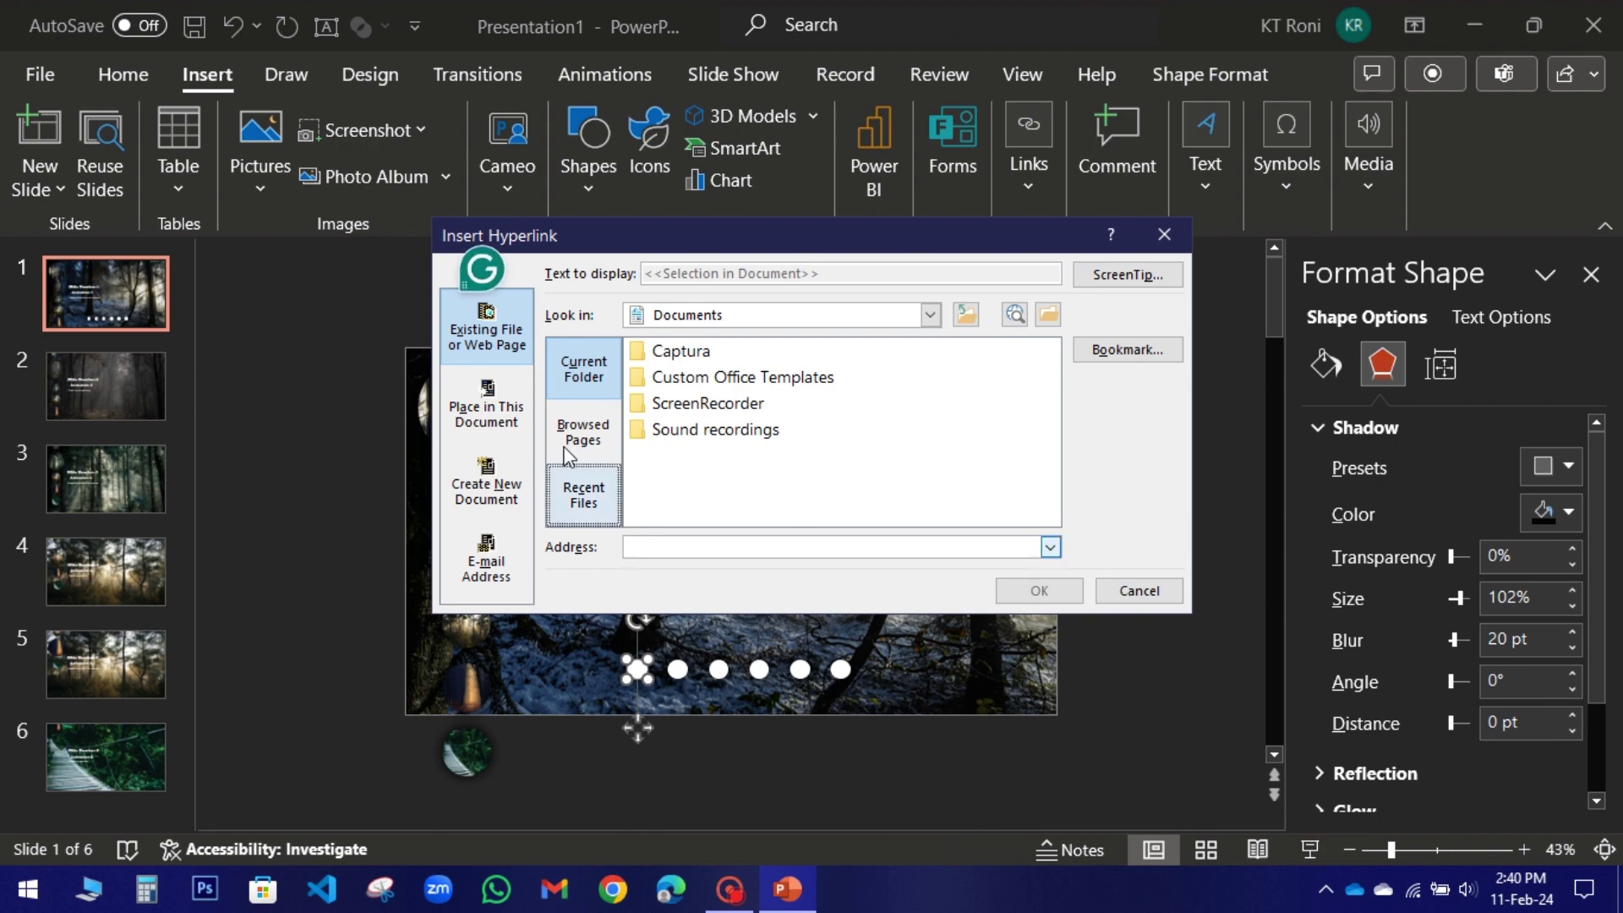
pyautogui.click(486, 413)
pyautogui.click(630, 413)
pyautogui.click(1025, 593)
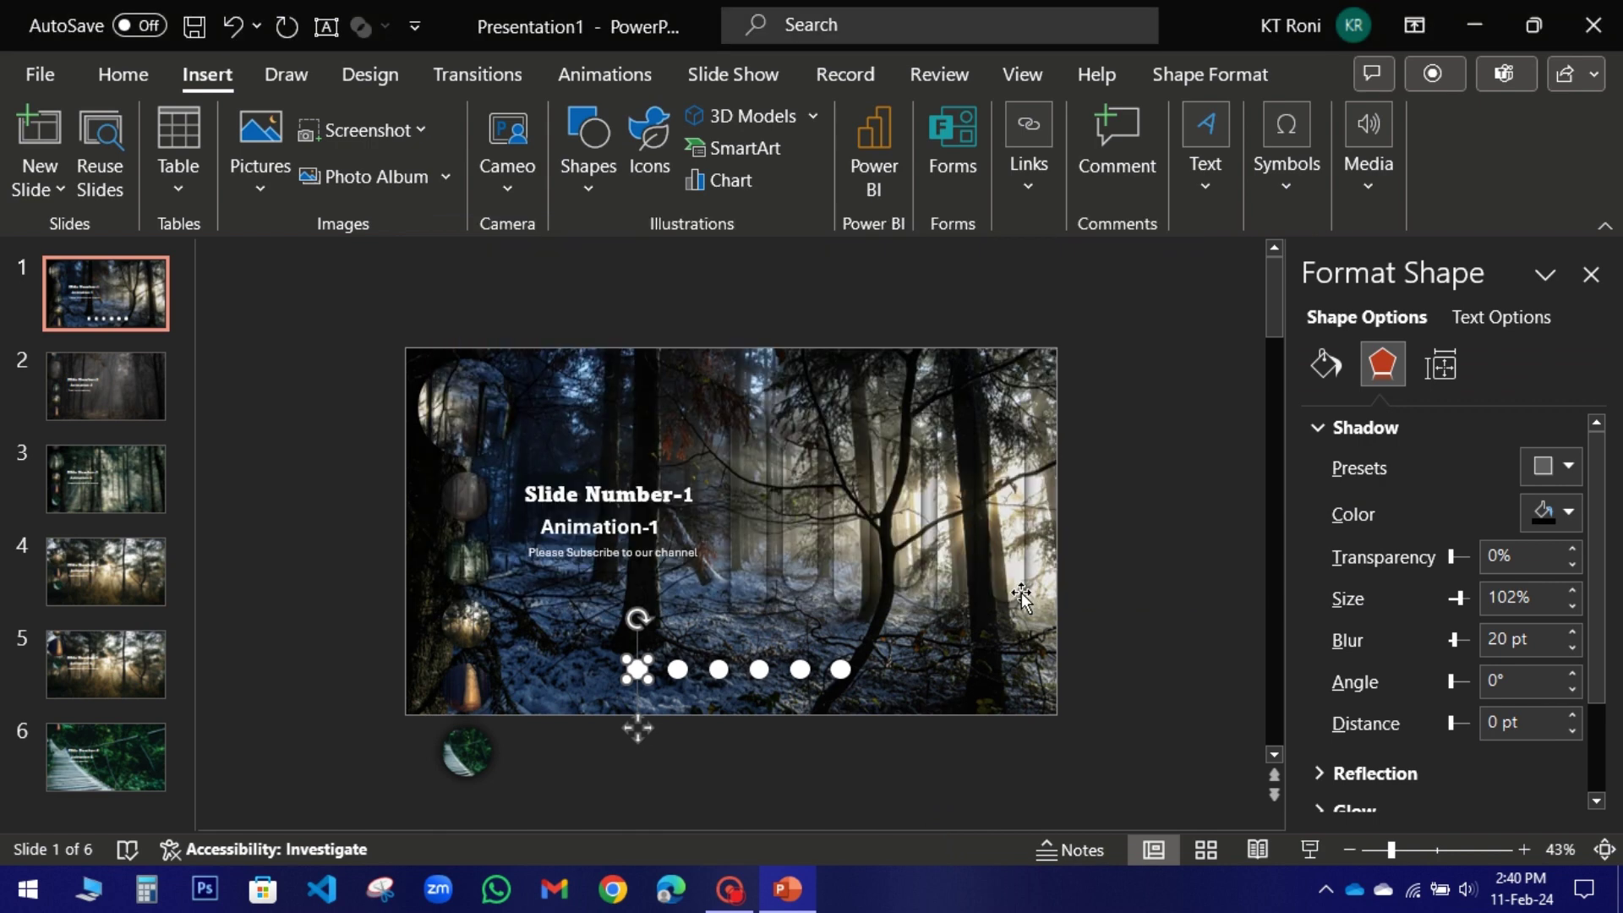
# Hyperlink the second dot to Slide 2.
pyautogui.click(677, 670)
pyautogui.click(1028, 160)
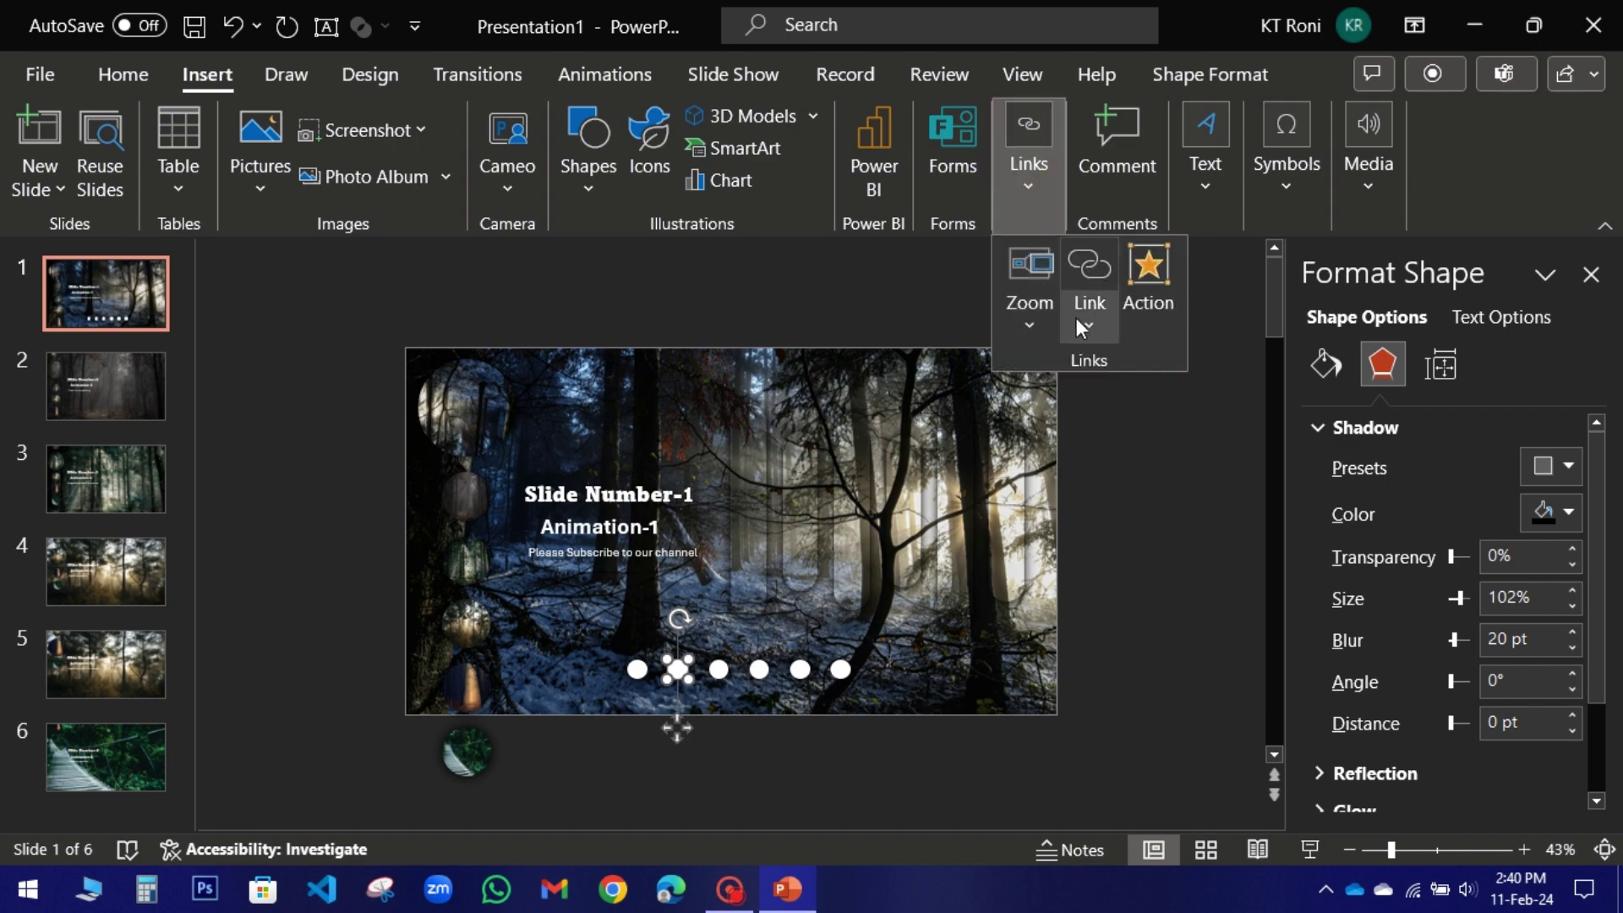
pyautogui.click(1089, 317)
pyautogui.click(993, 855)
pyautogui.click(603, 447)
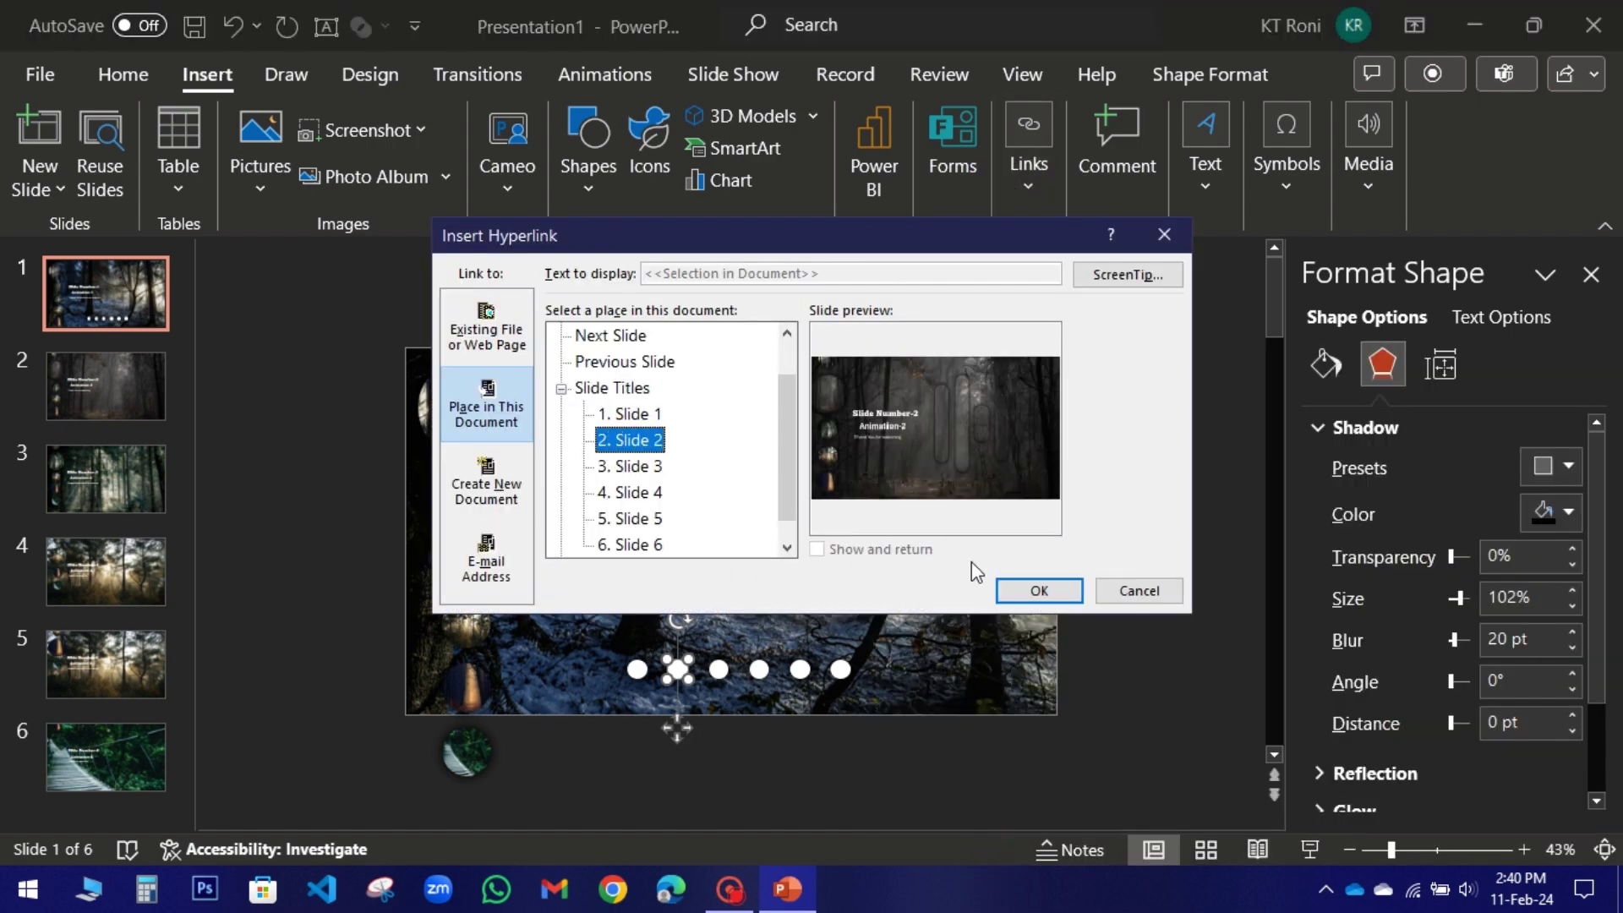
pyautogui.click(1039, 590)
# Hyperlink the third dot to Slide 3.
pyautogui.click(718, 670)
pyautogui.click(1026, 160)
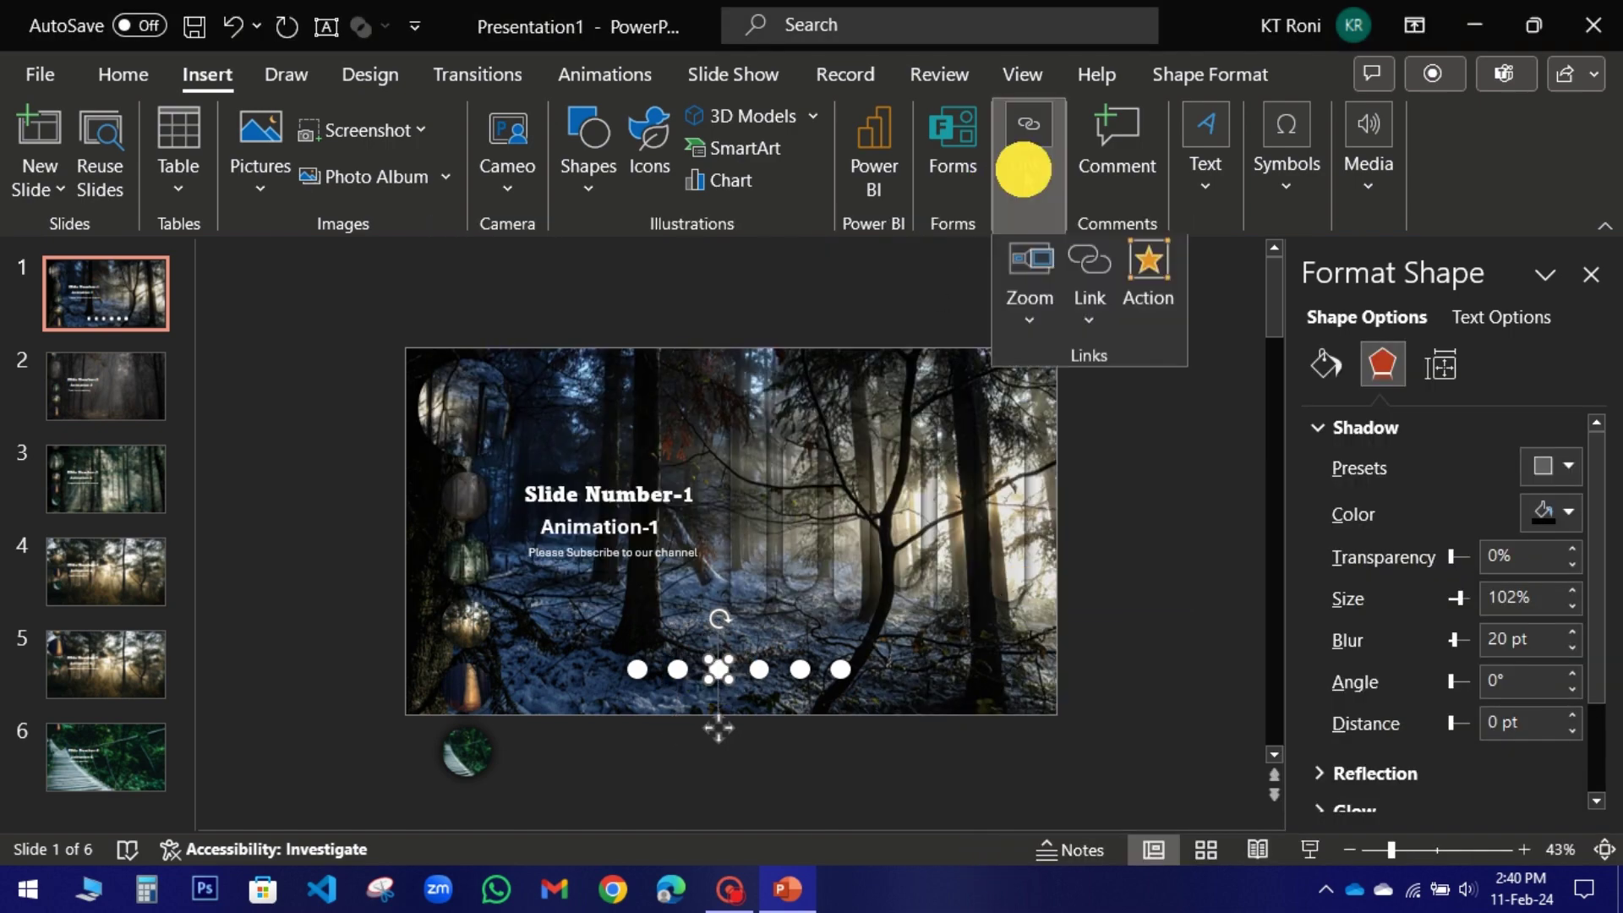
pyautogui.click(1089, 309)
pyautogui.click(992, 856)
pyautogui.click(625, 466)
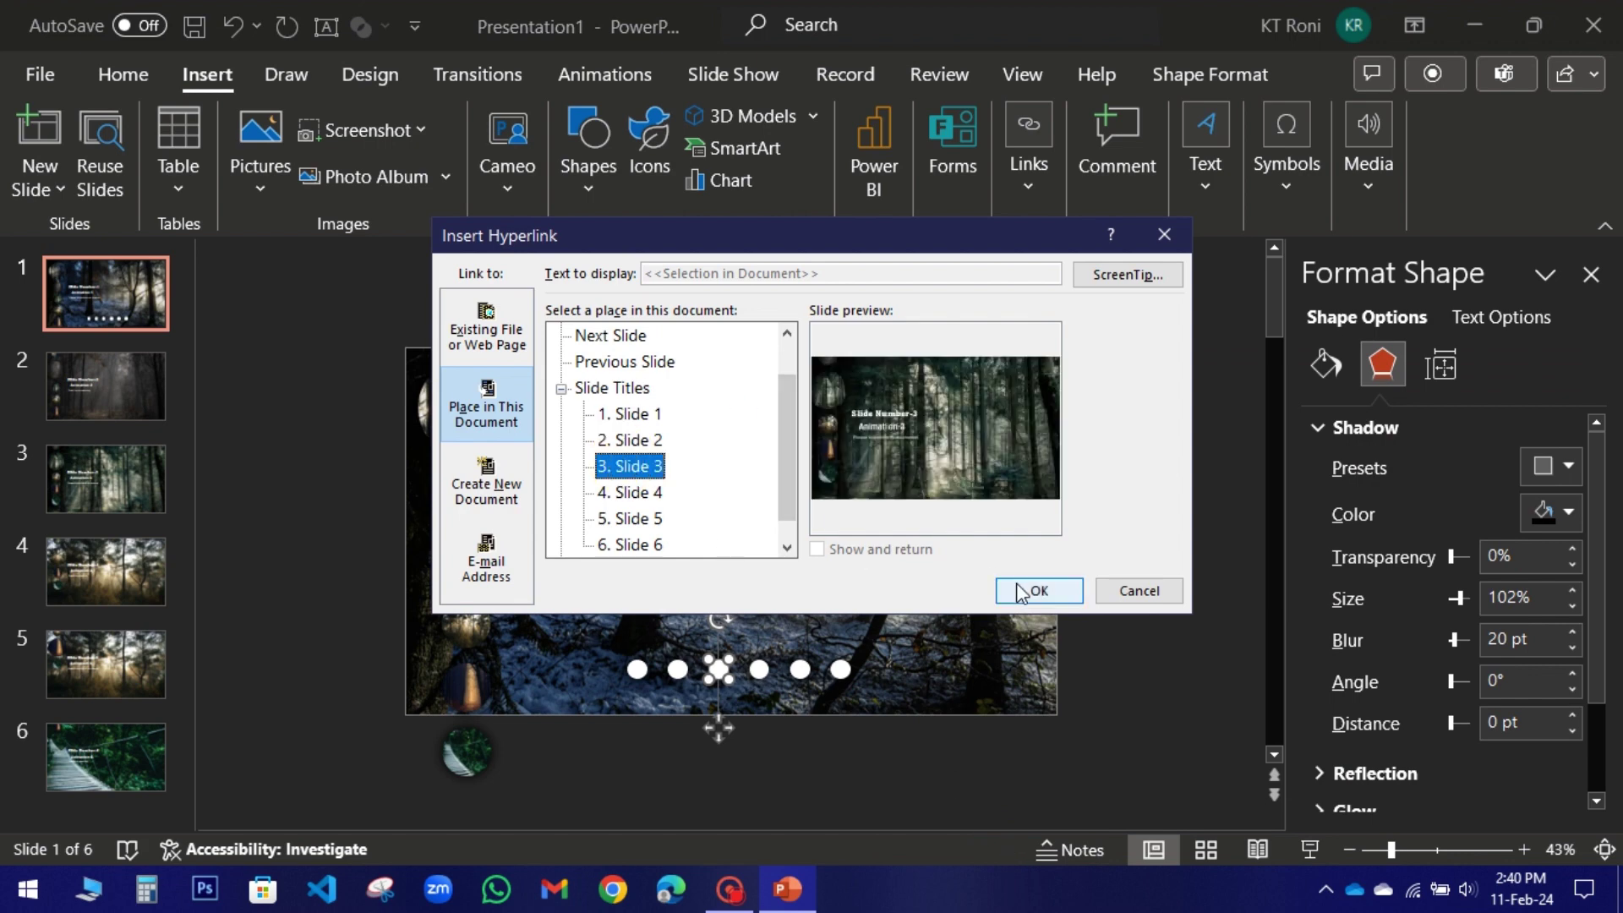
pyautogui.click(1039, 590)
# Hyperlink the fourth dot to Slide 4.
pyautogui.click(760, 670)
pyautogui.click(1028, 160)
pyautogui.click(1082, 326)
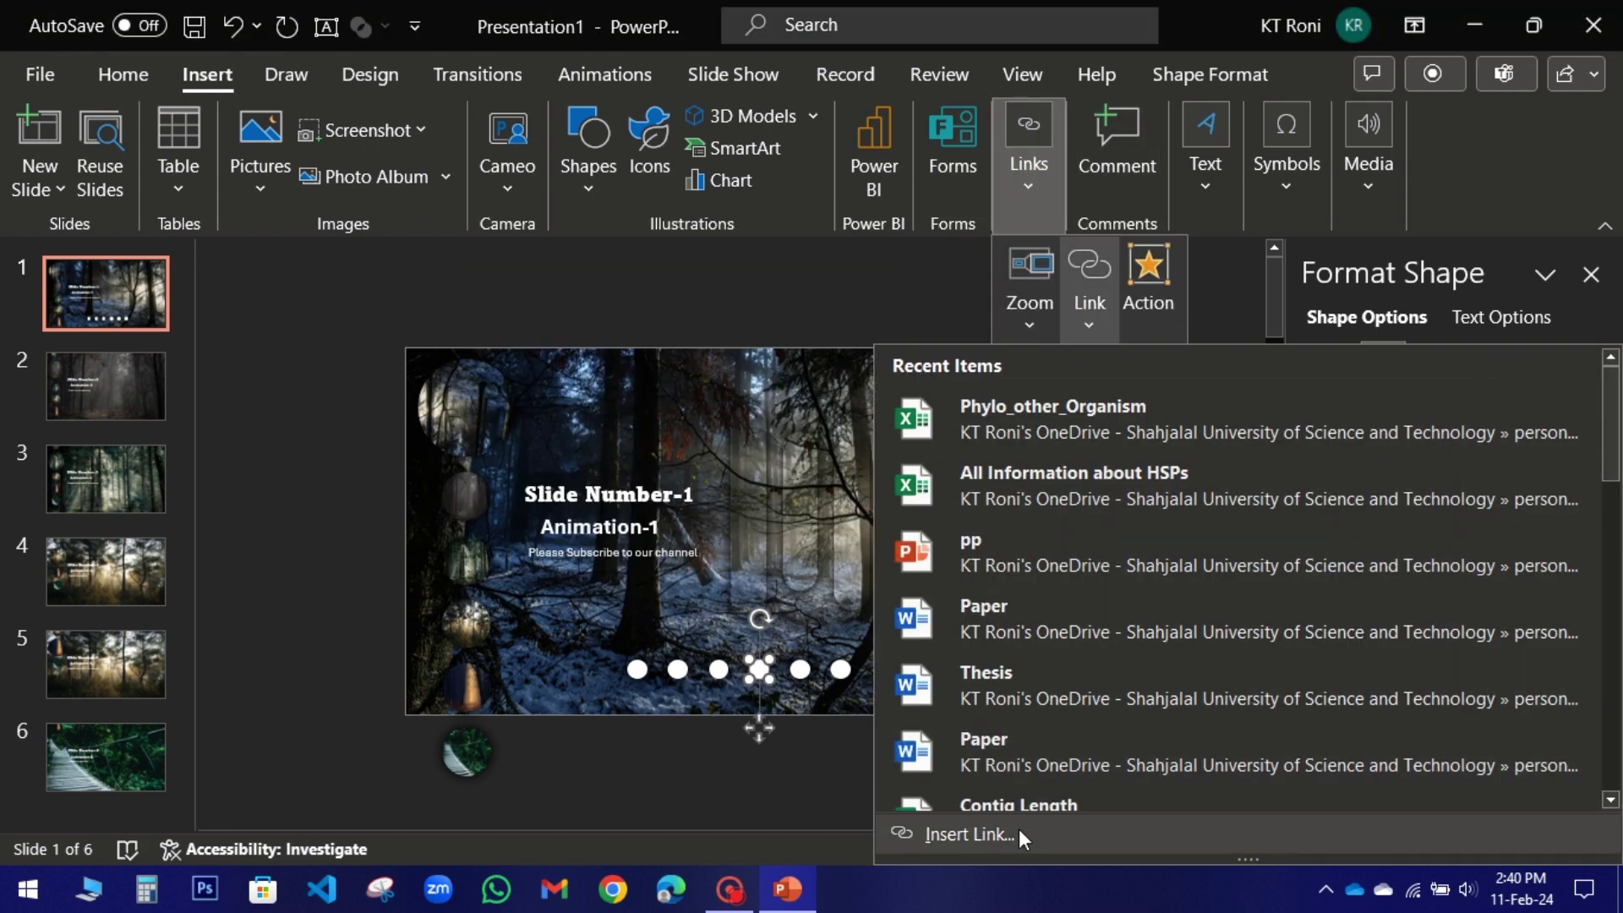
pyautogui.click(980, 837)
pyautogui.click(634, 490)
pyautogui.click(1039, 590)
# Hyperlink the fifth dot to Slide 5.
pyautogui.click(800, 669)
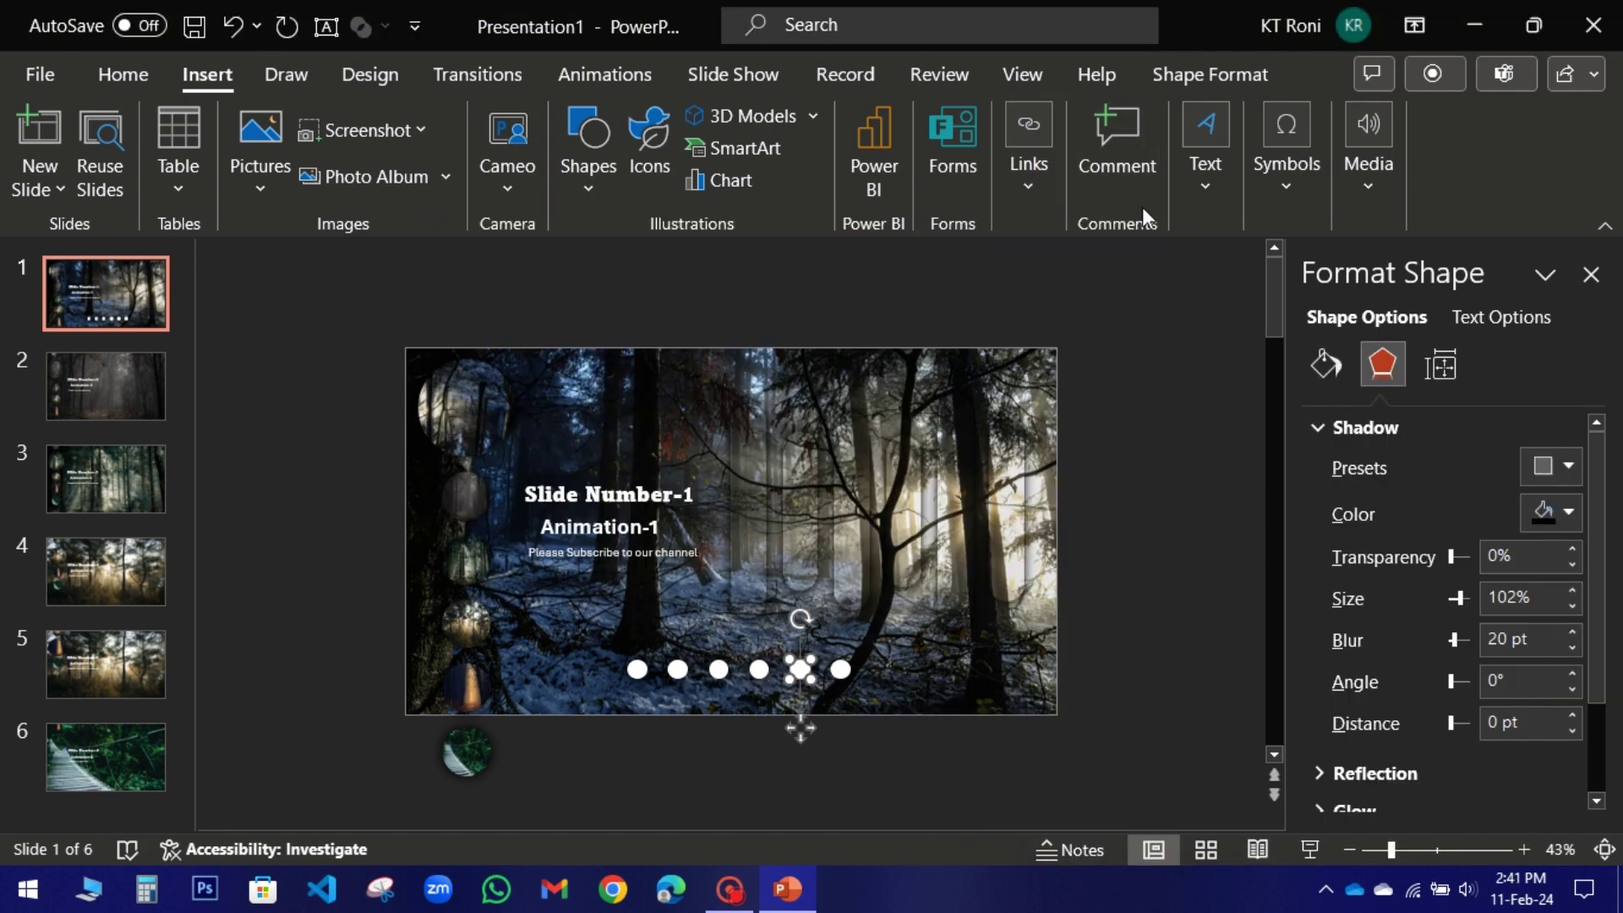
pyautogui.click(1204, 174)
pyautogui.click(1030, 178)
pyautogui.click(1089, 309)
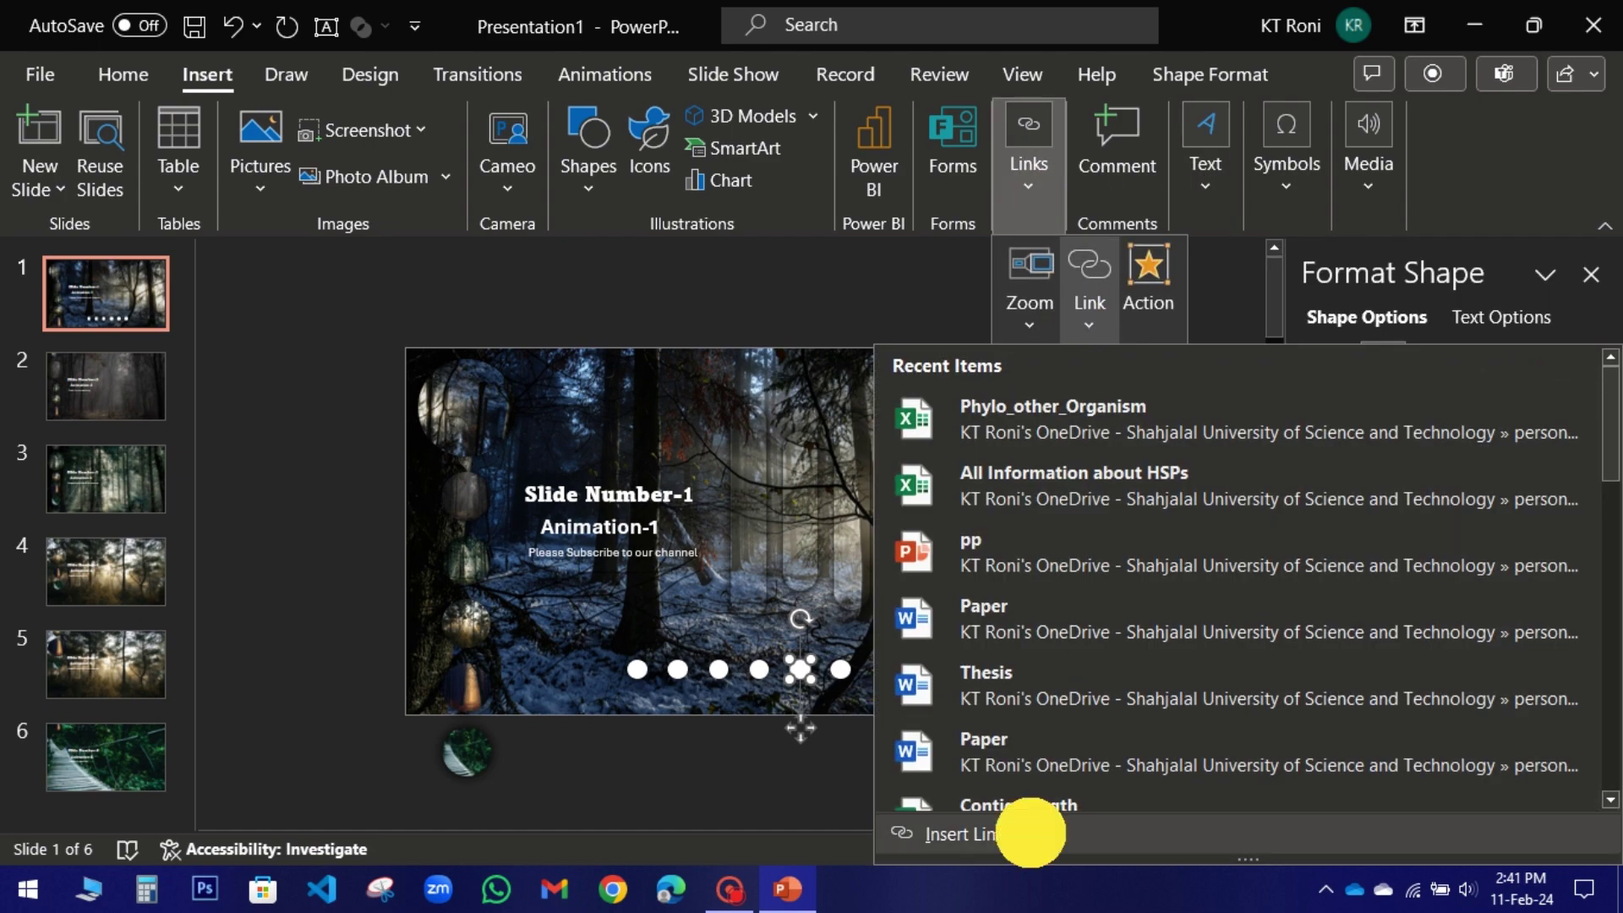
pyautogui.click(1023, 833)
pyautogui.click(643, 519)
pyautogui.click(1039, 591)
# Hyperlink the sixth dot to Slide 6, then select all six dots.
pyautogui.click(843, 671)
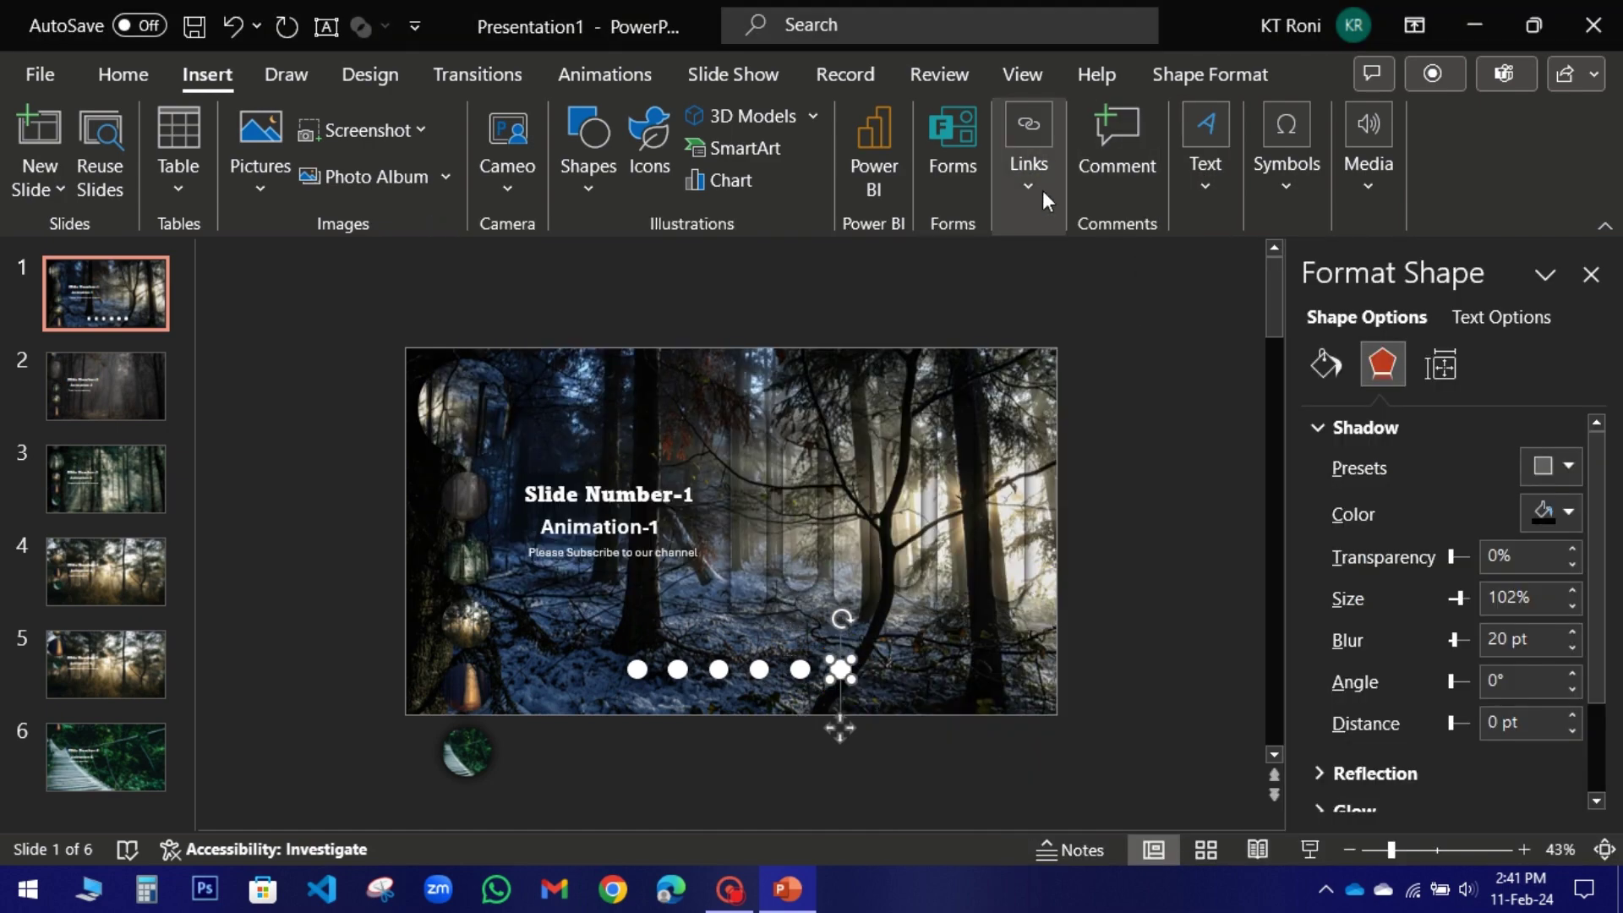
pyautogui.click(1030, 169)
pyautogui.click(1082, 317)
pyautogui.click(963, 830)
pyautogui.click(630, 545)
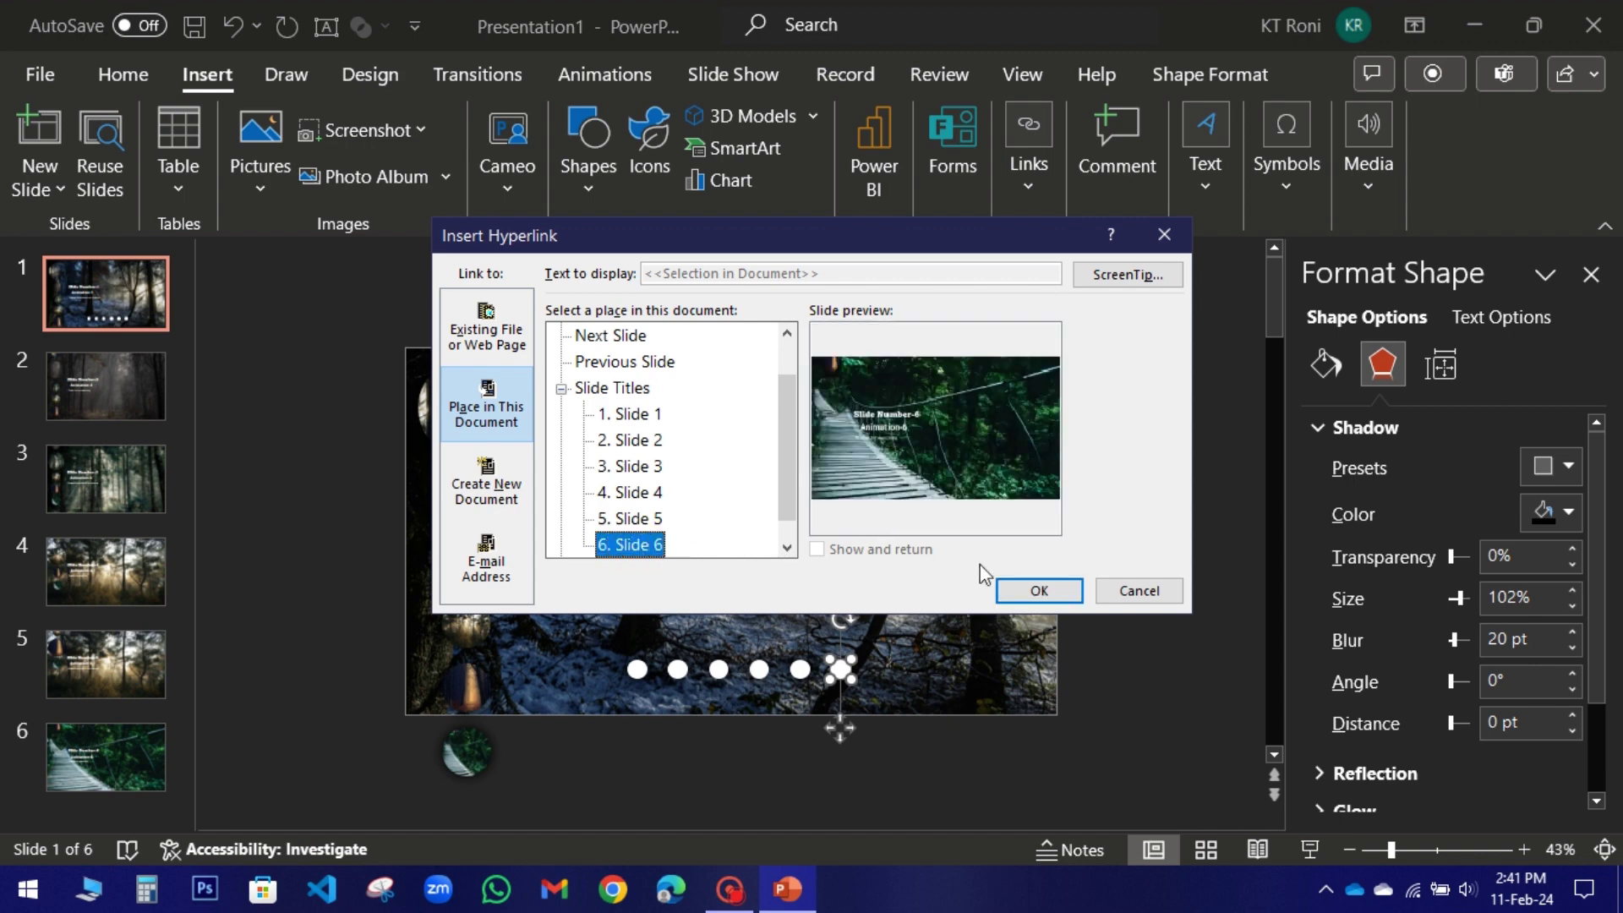
pyautogui.click(1039, 590)
pyautogui.click(1103, 564)
pyautogui.moveTo(585, 633); pyautogui.dragTo(881, 710)
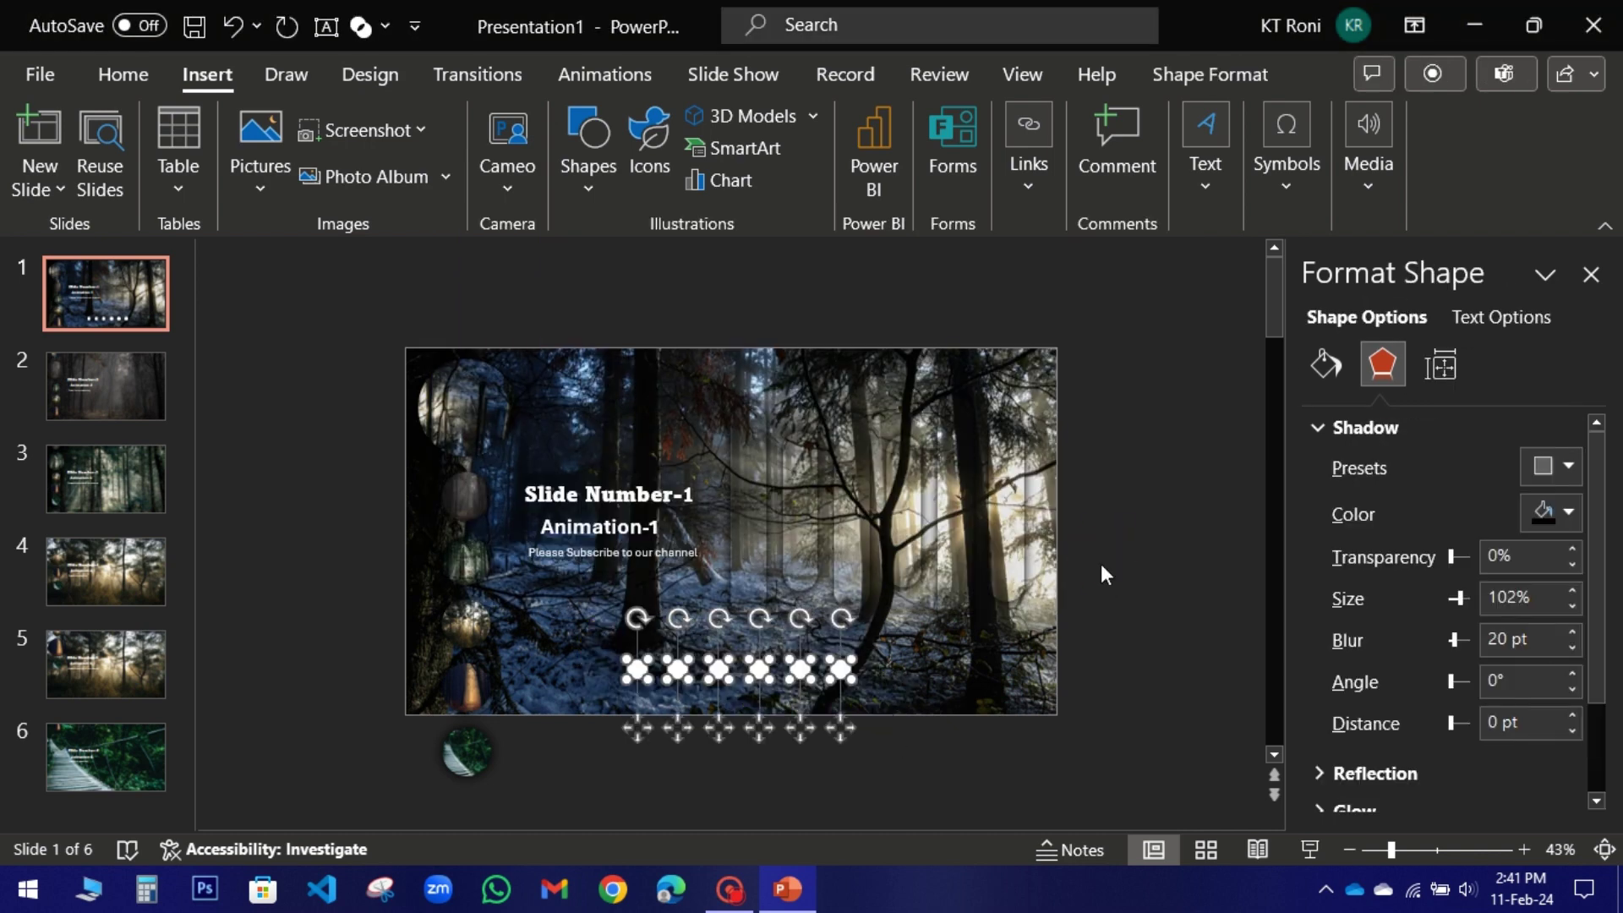
# Give the dots slide background fill and copy them together with the other objects.
pyautogui.click(1326, 364)
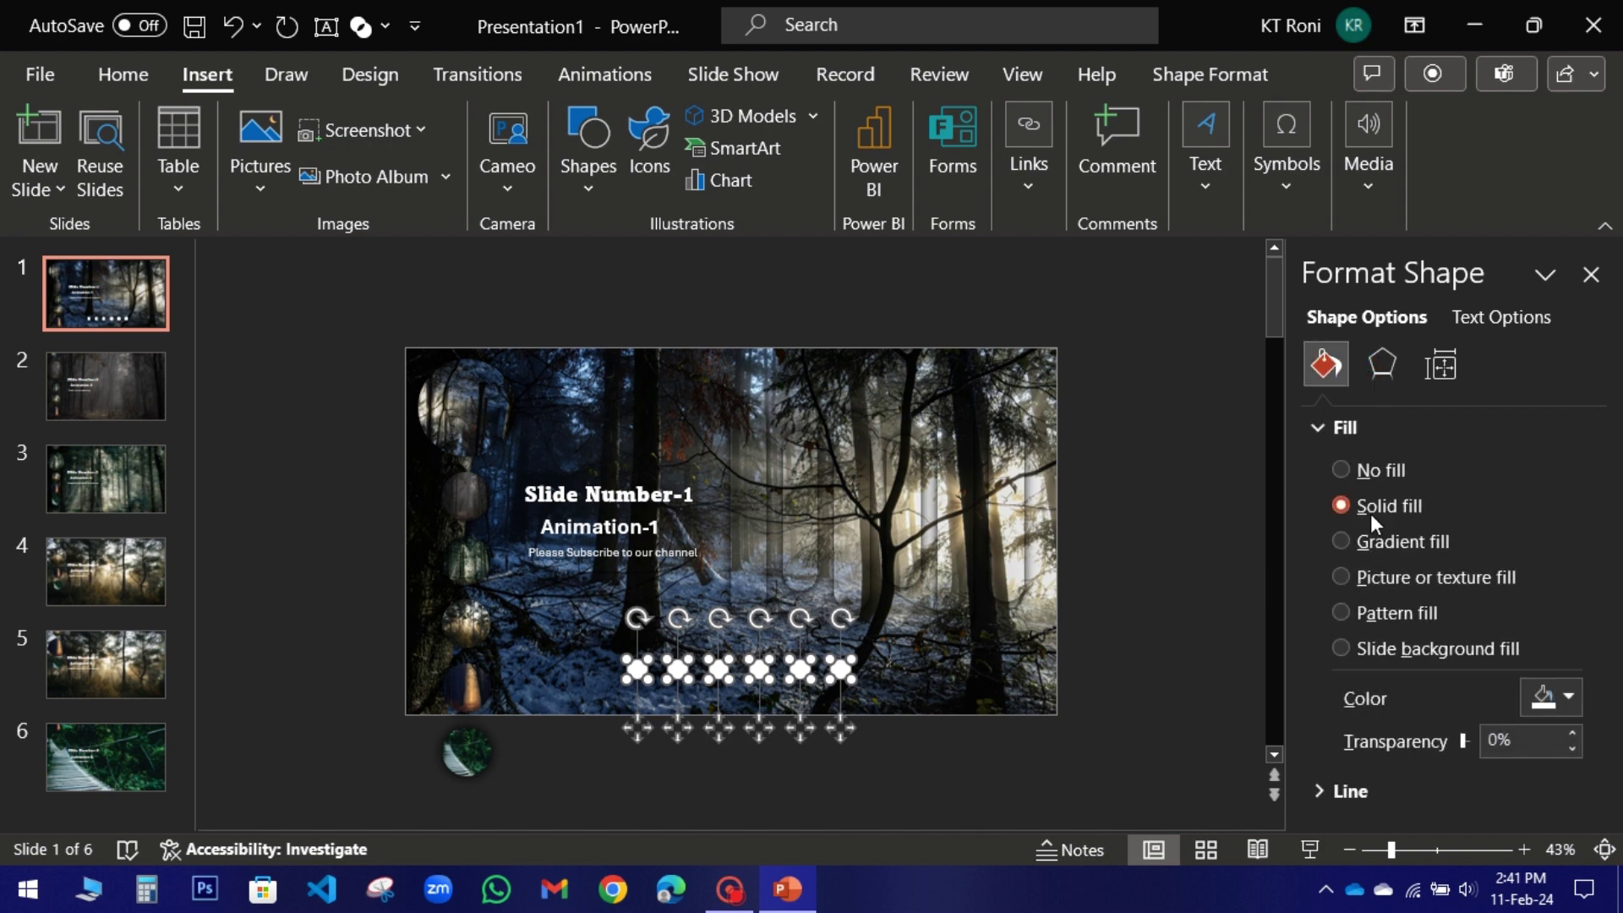
pyautogui.click(1343, 649)
pyautogui.moveTo(603, 643); pyautogui.dragTo(1101, 725)
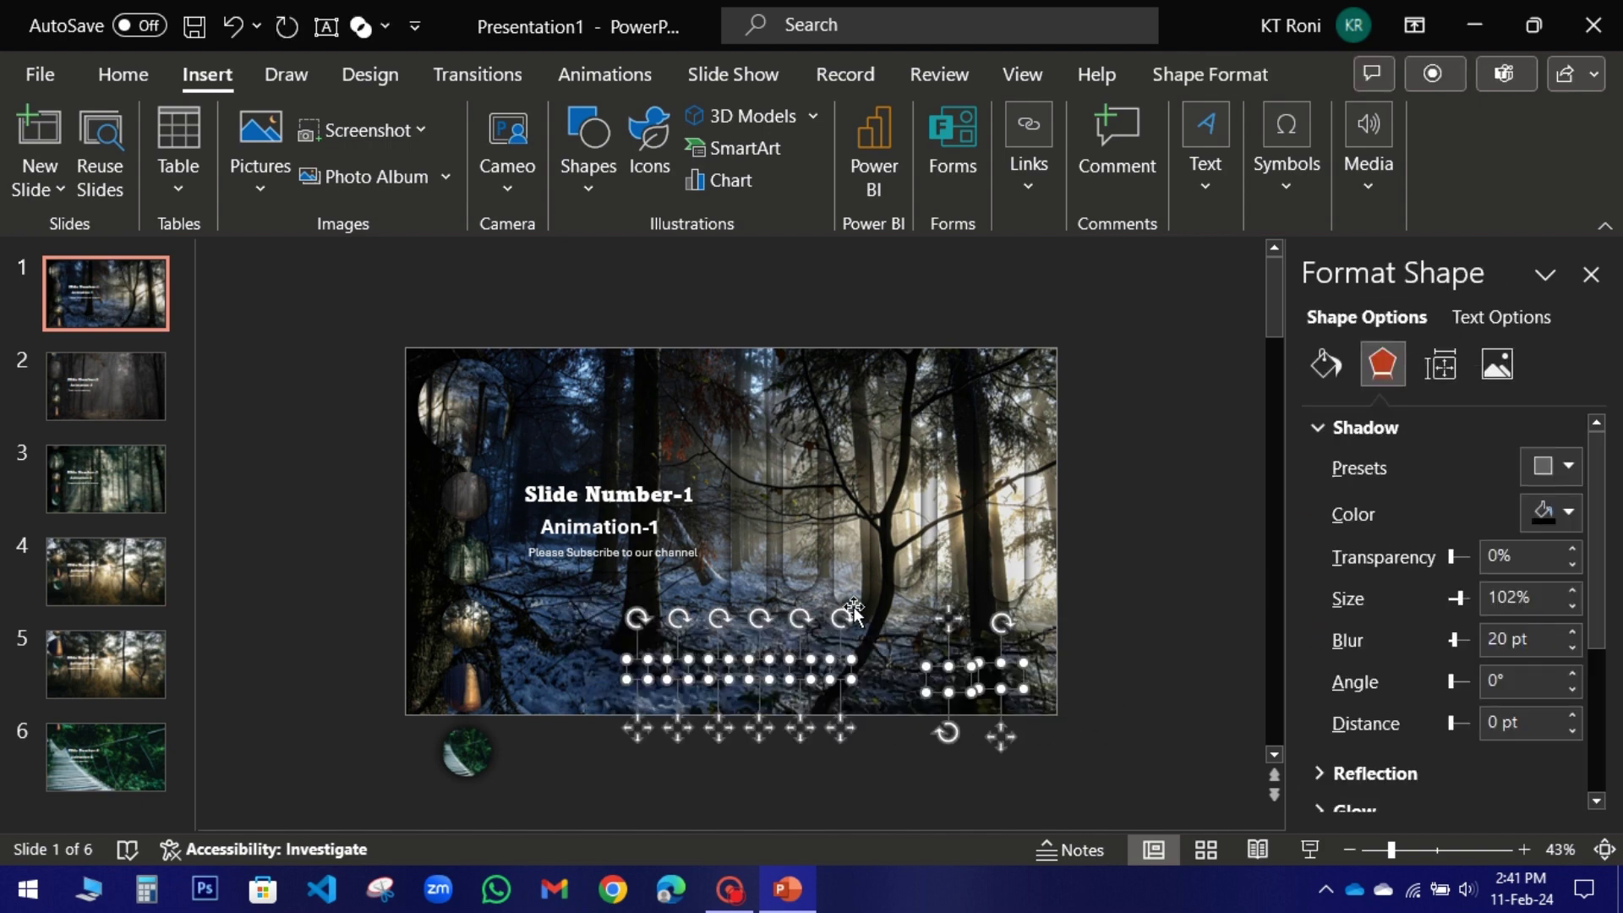
pyautogui.rightClick(797, 663)
pyautogui.click(903, 140)
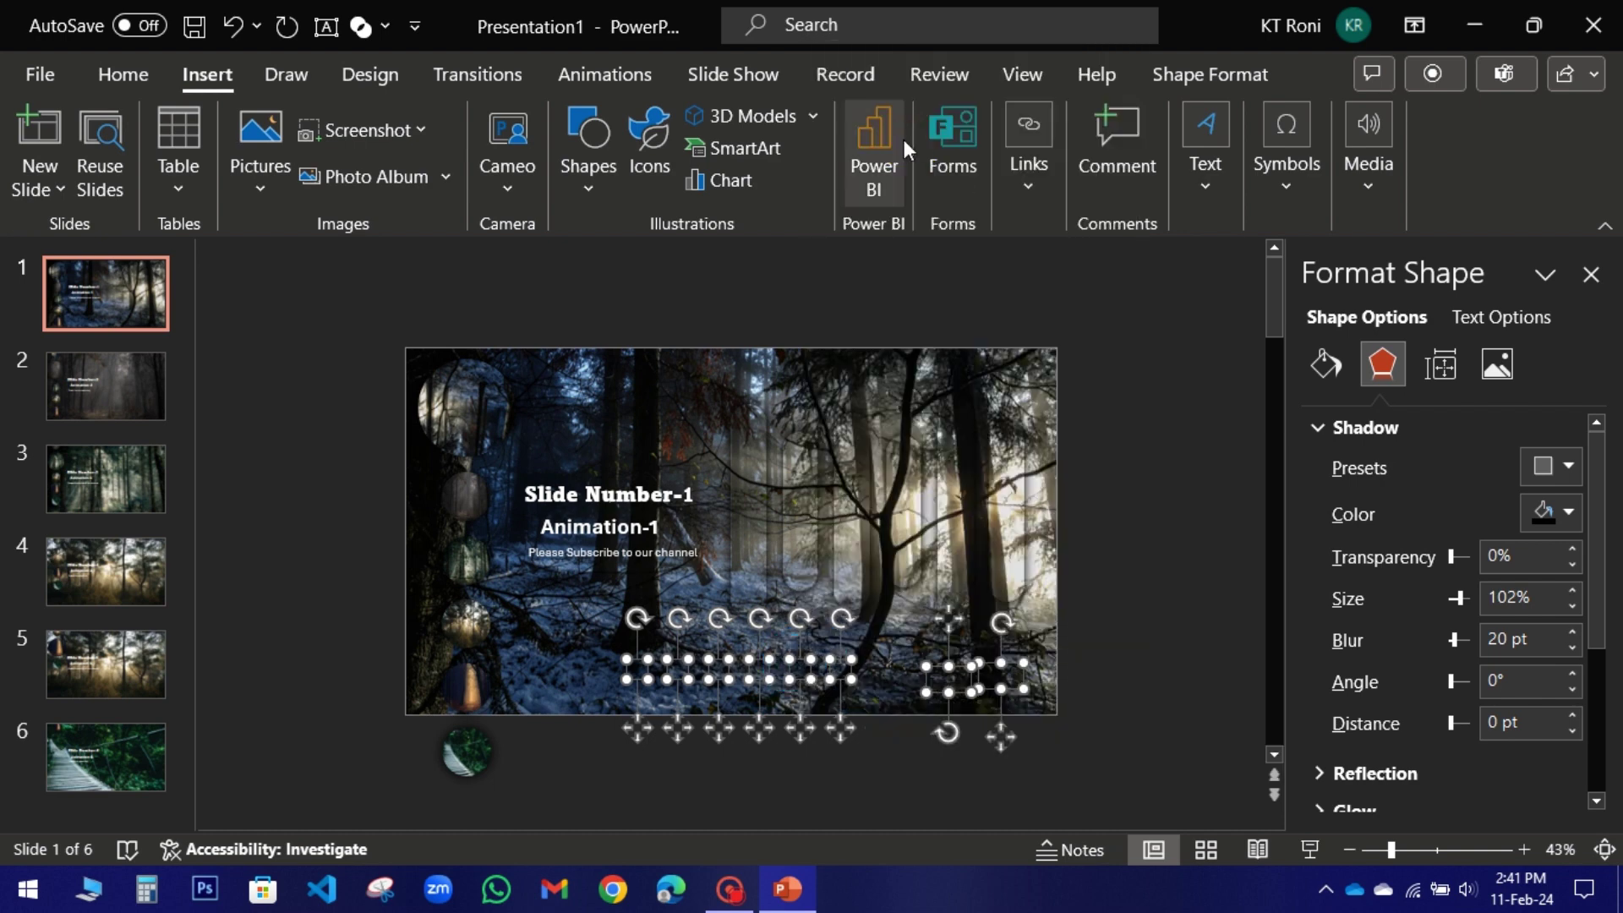
# Paste the copied dot row onto slides 2 through 6, then return to slide 1.
pyautogui.click(111, 372)
pyautogui.rightClick(531, 621)
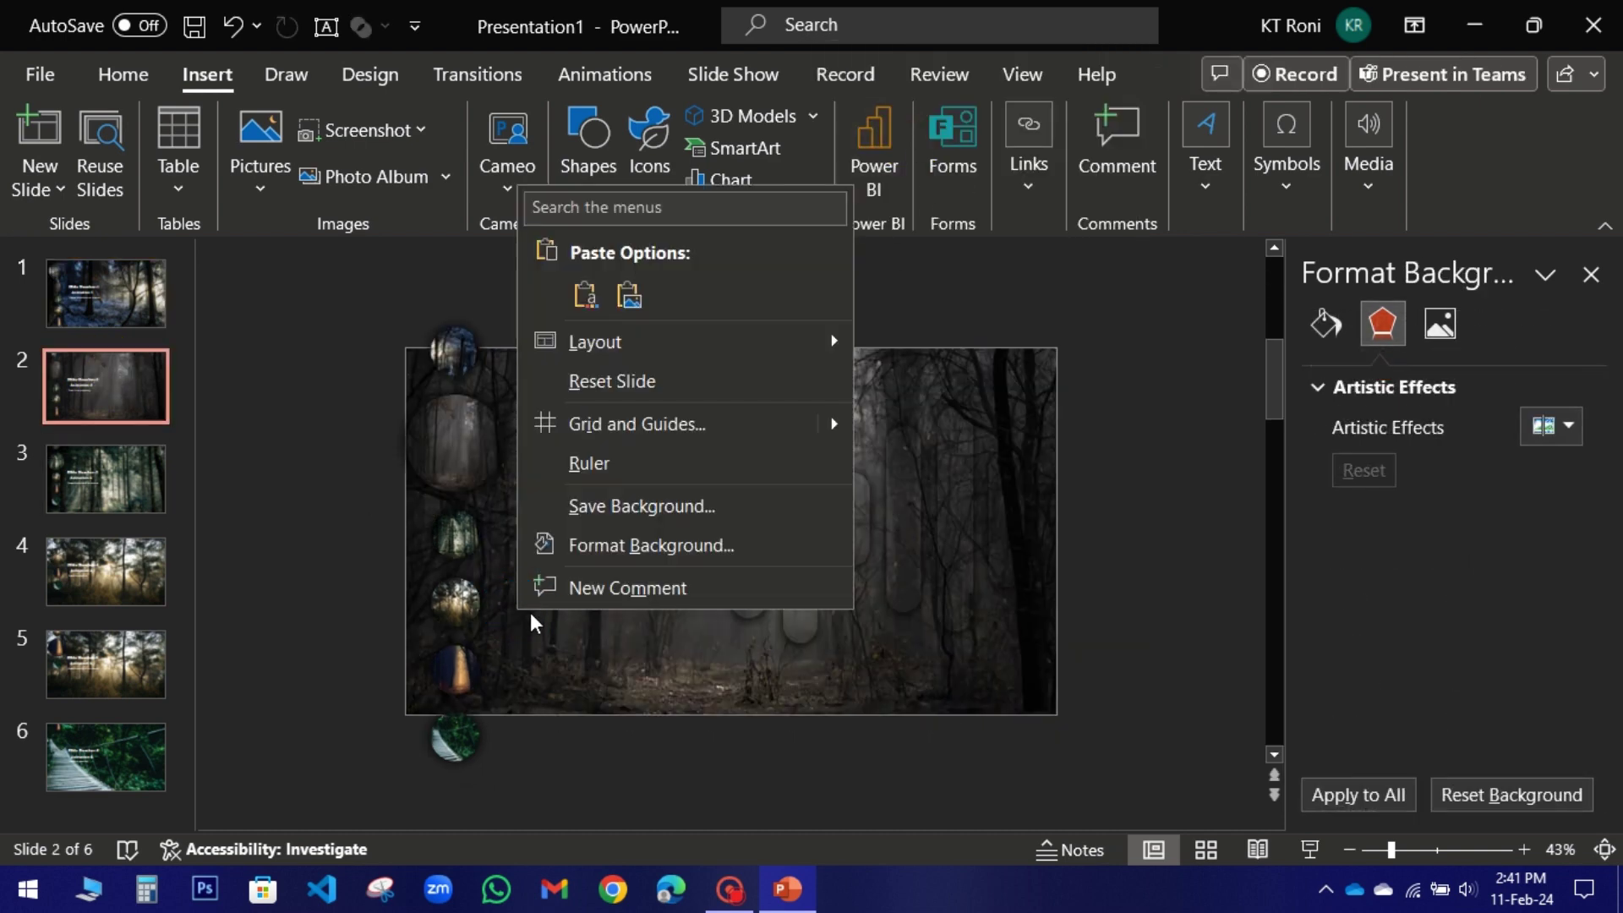
pyautogui.click(584, 292)
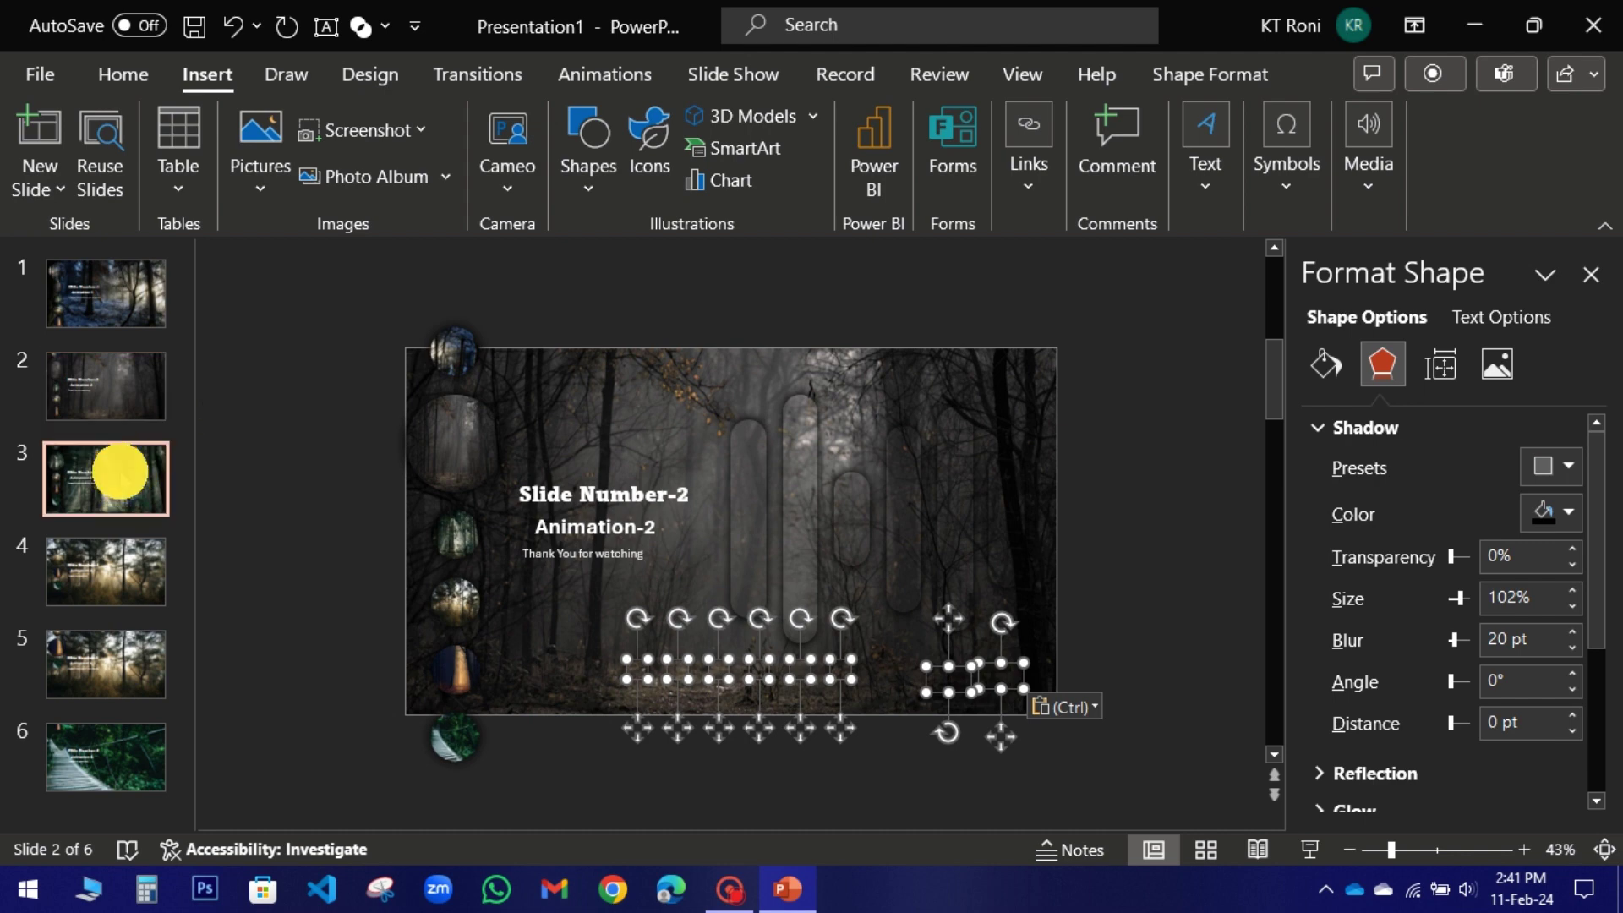
pyautogui.hotkey('ctrl', 'v')
pyautogui.click(121, 567)
pyautogui.hotkey('ctrl', 'v')
pyautogui.click(114, 672)
pyautogui.hotkey('ctrl', 'v')
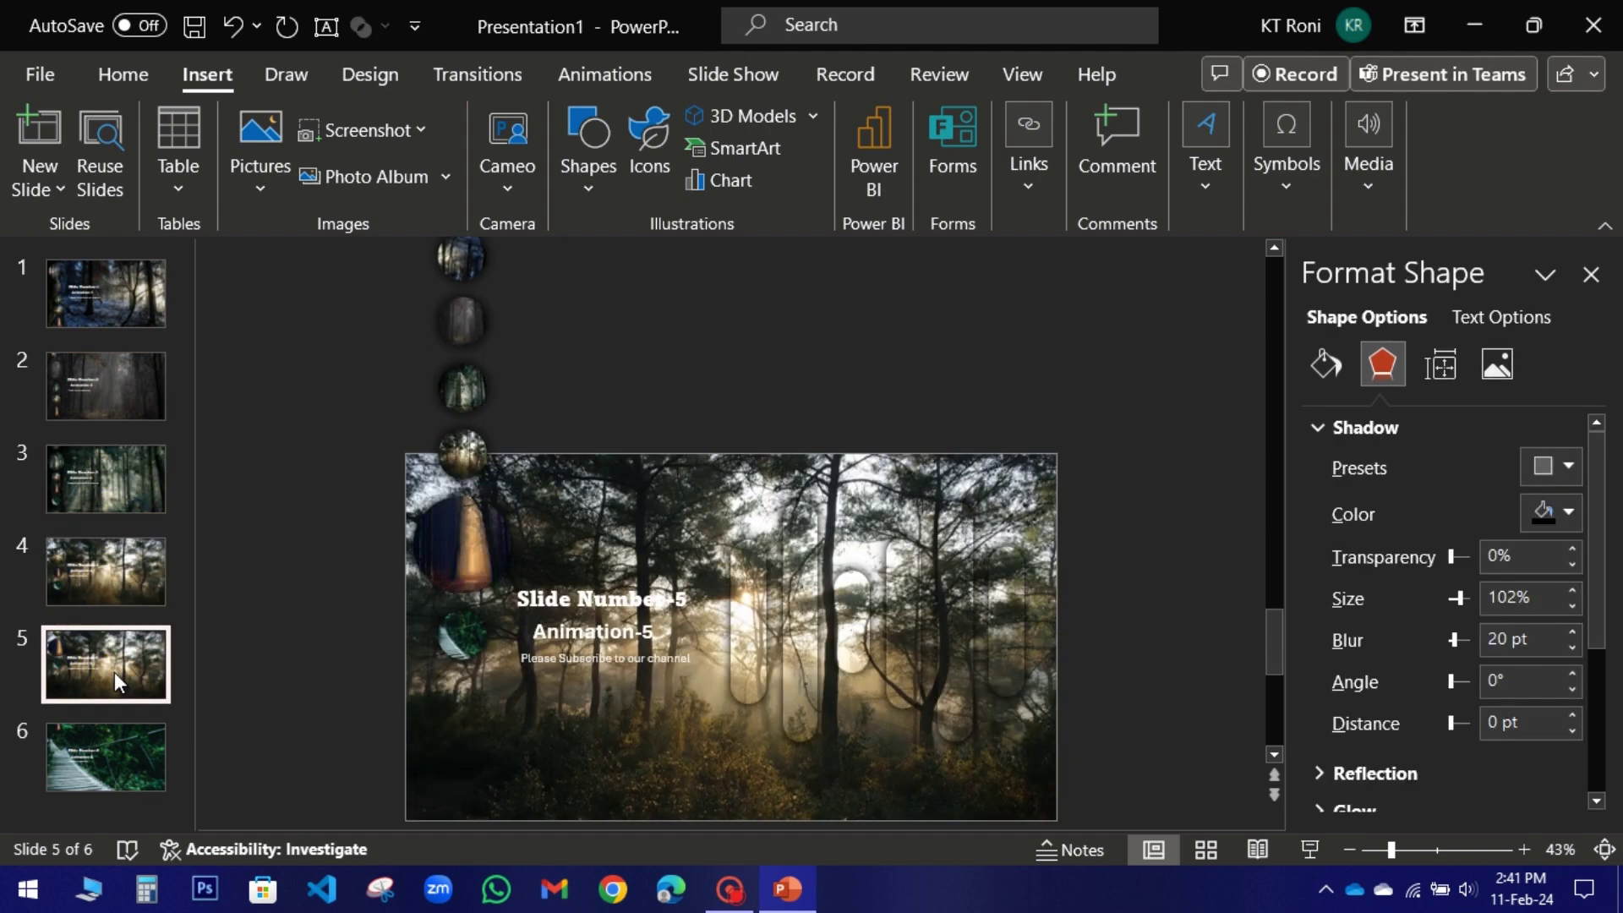
pyautogui.hotkey('ctrl', 'v')
pyautogui.click(118, 749)
pyautogui.hotkey('ctrl', 'v')
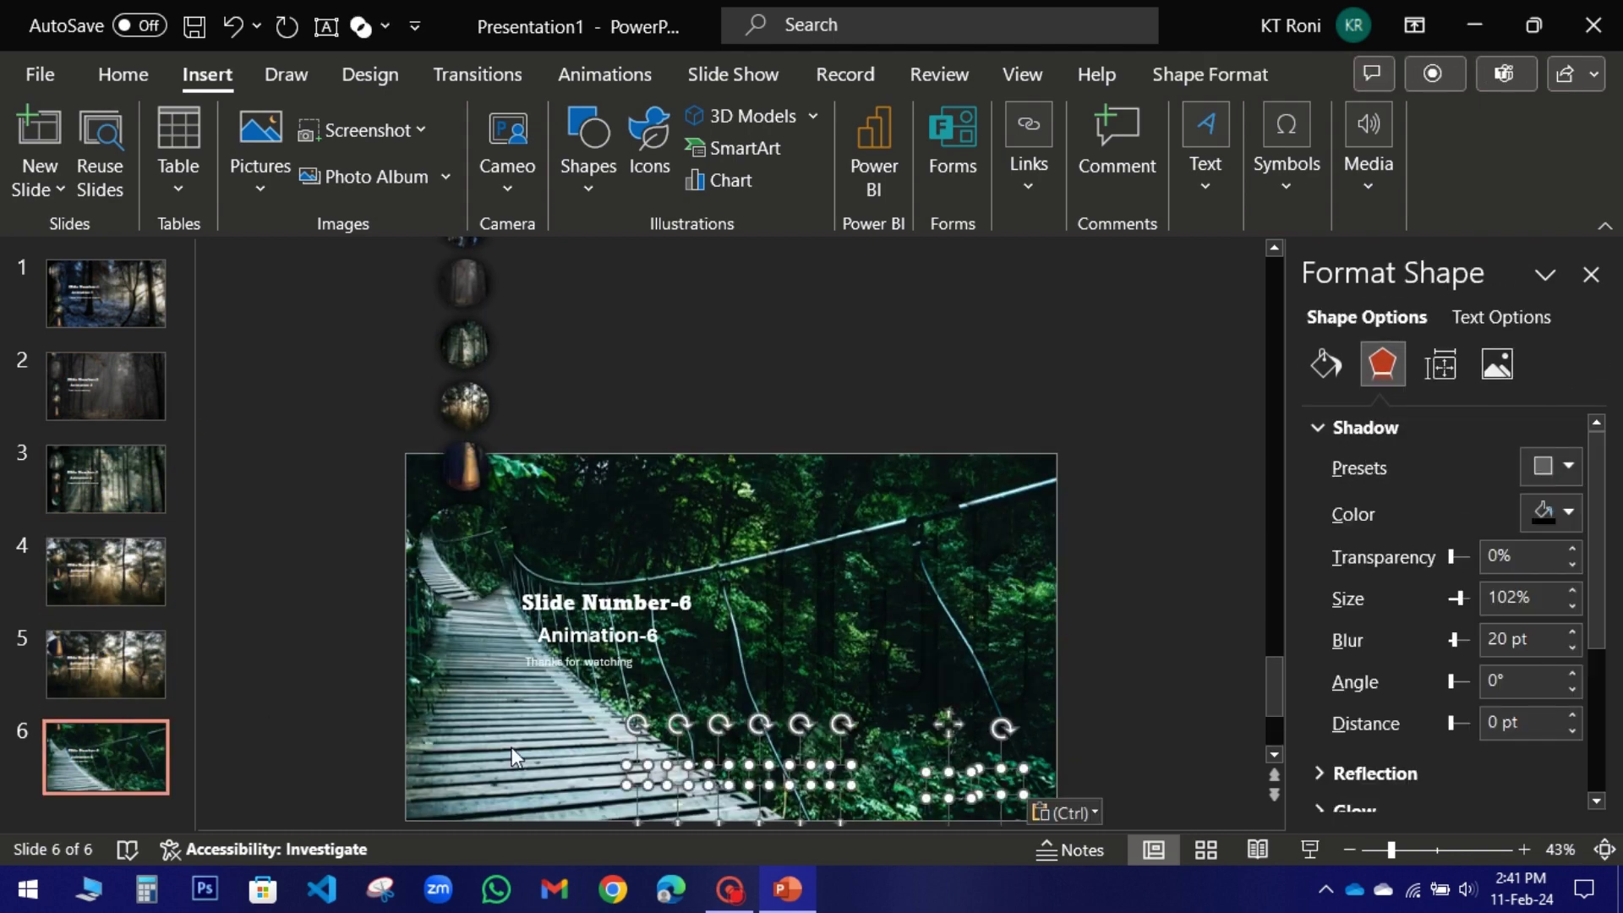
pyautogui.click(554, 743)
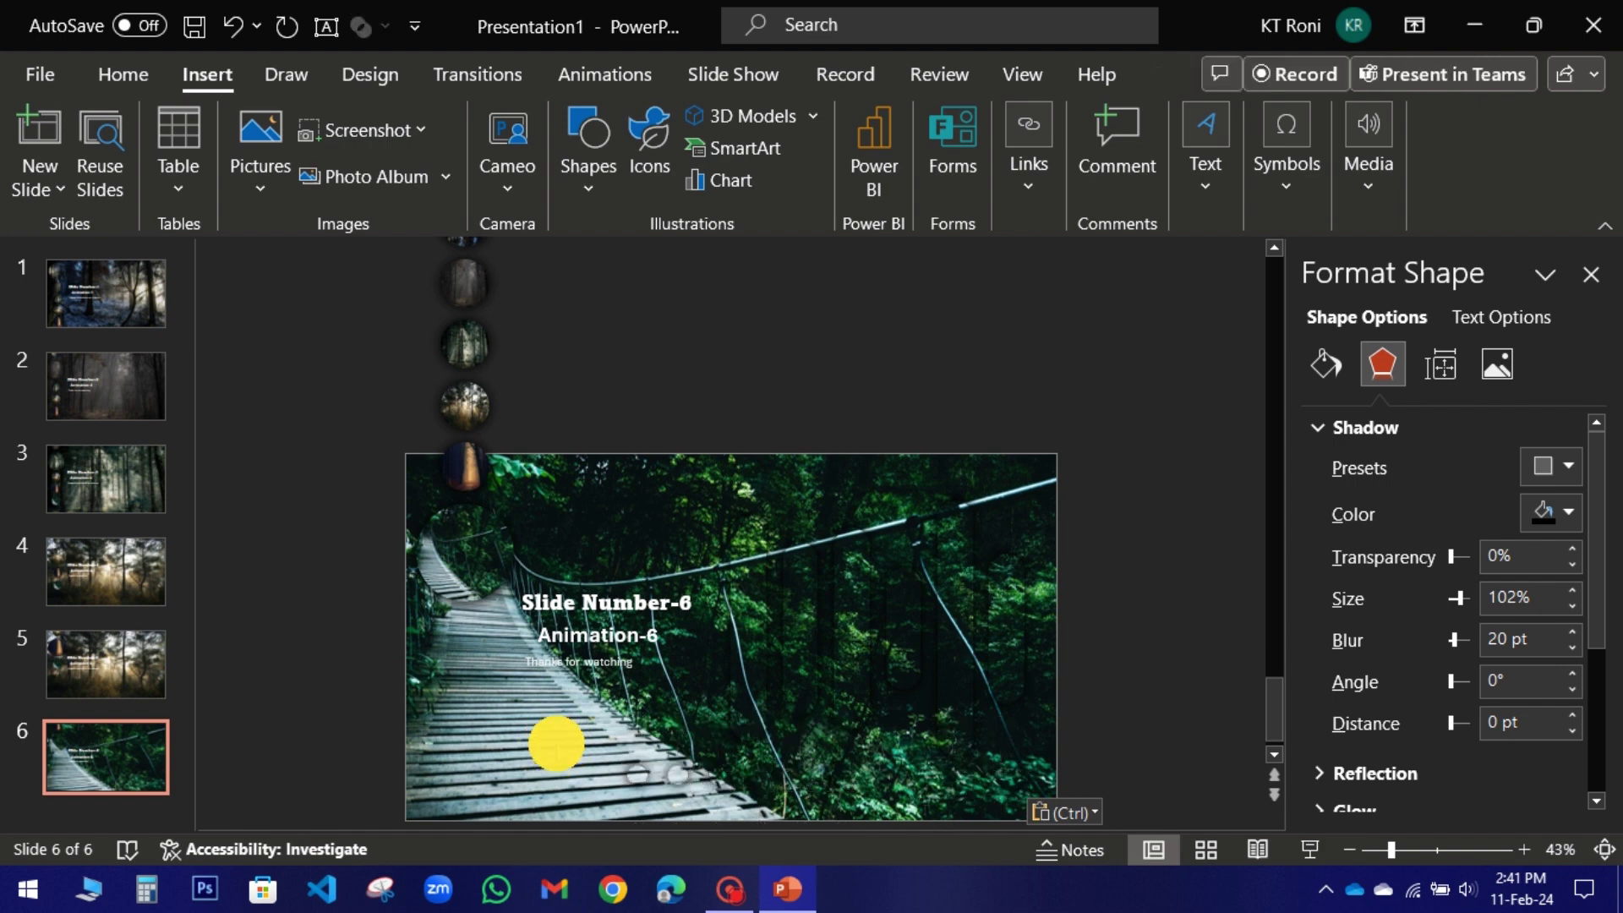
pyautogui.press('Home')
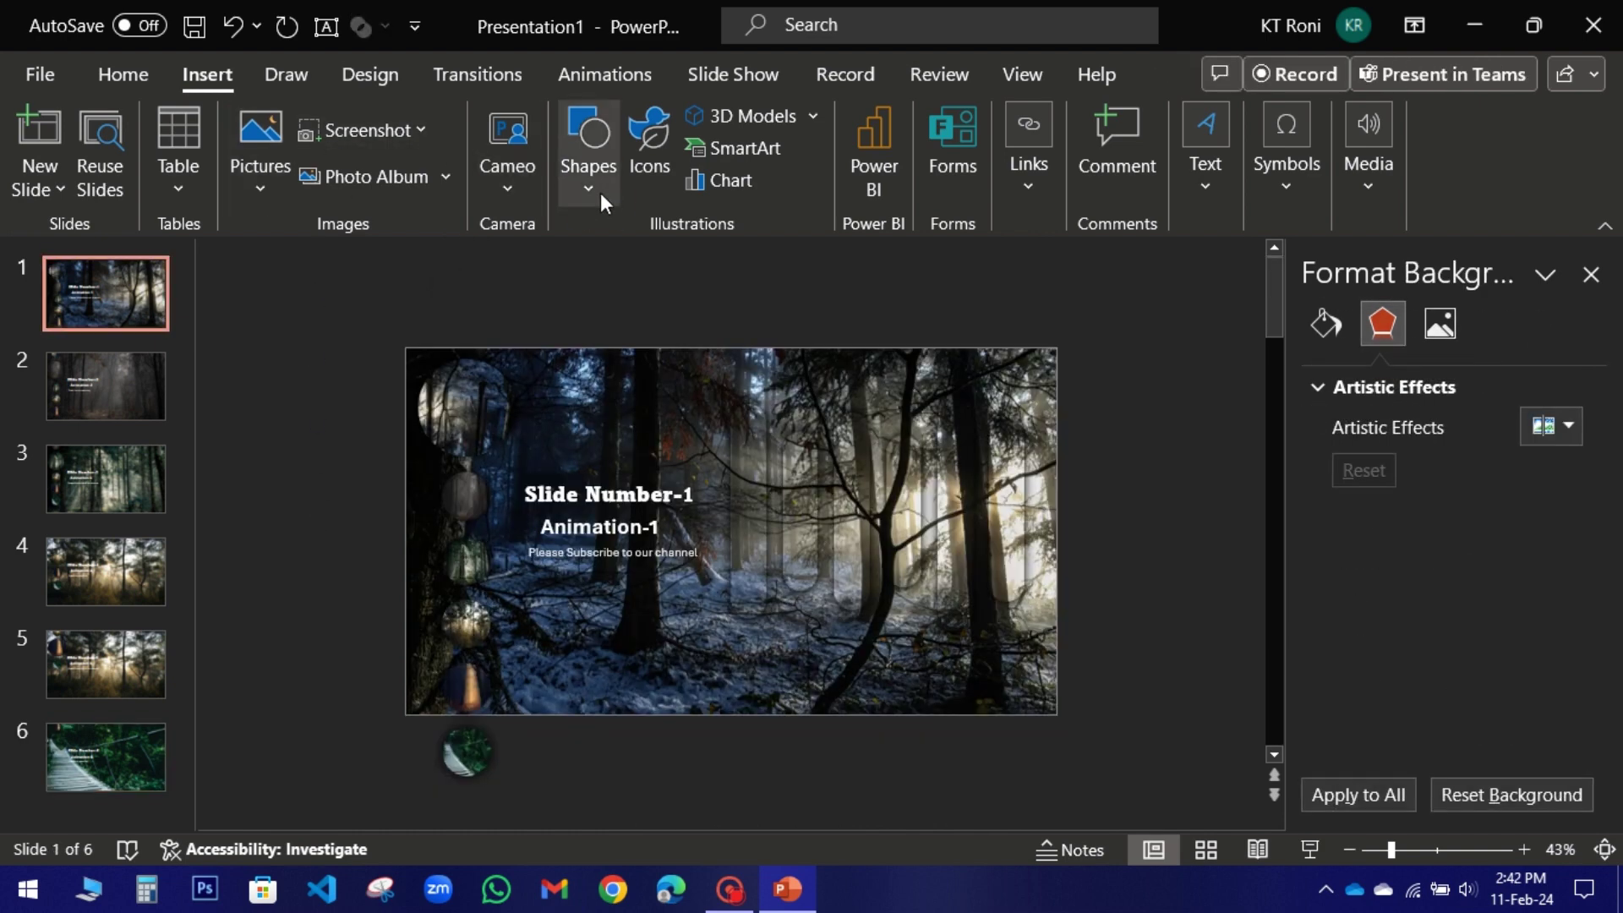
# Draw a rectangle covering the whole slide and give it a gradient fill.
pyautogui.click(591, 191)
pyautogui.click(661, 263)
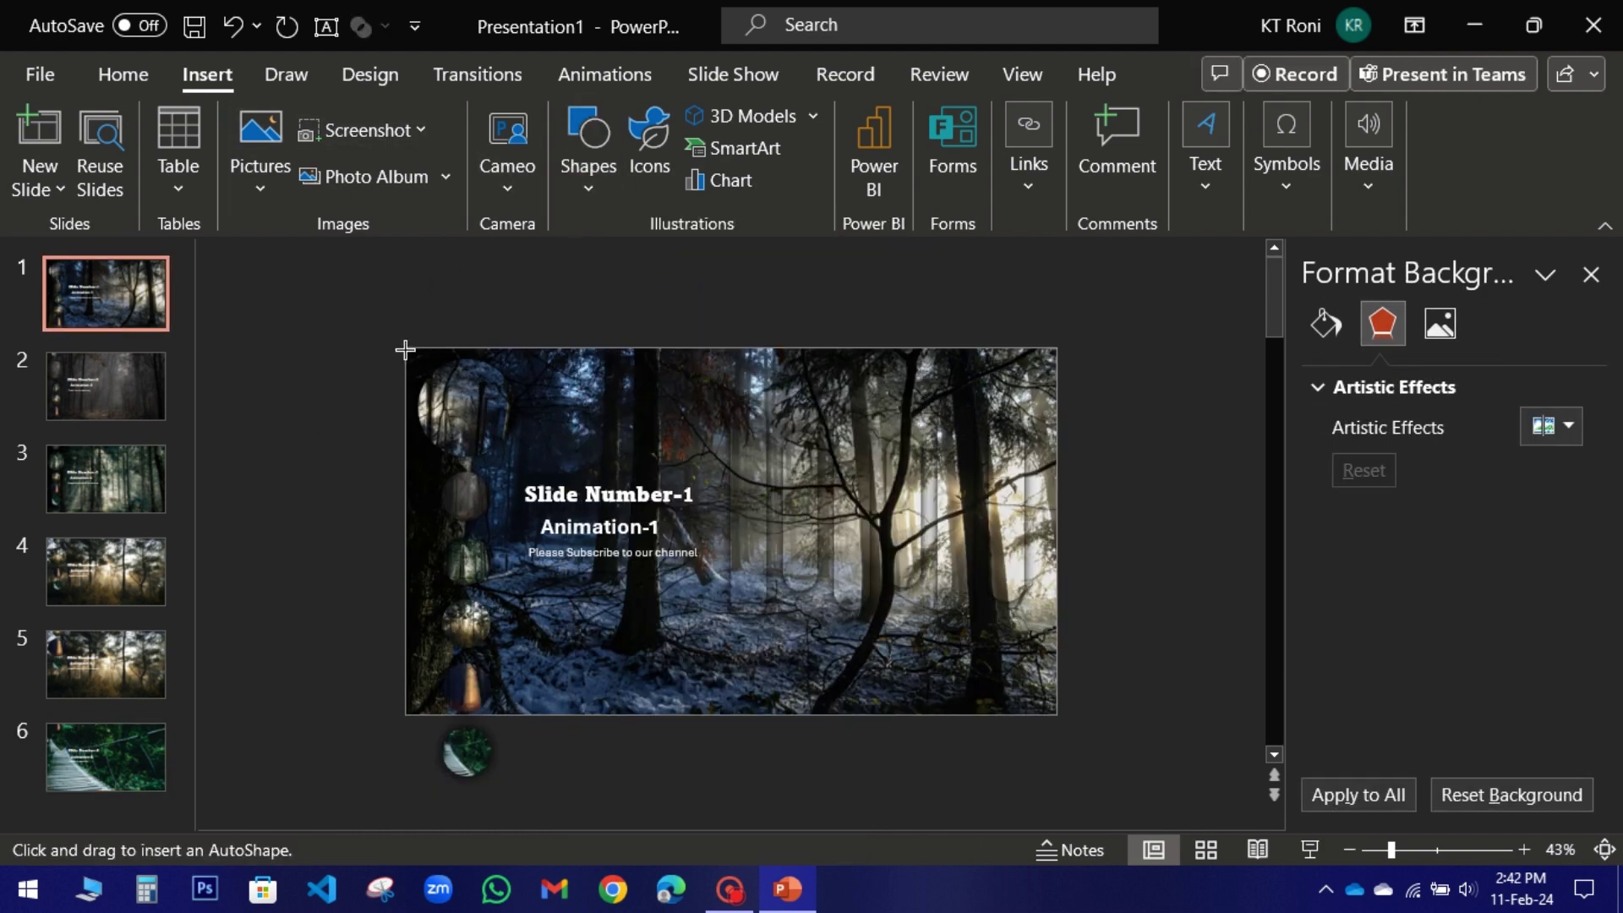
pyautogui.moveTo(405, 346); pyautogui.dragTo(1057, 713)
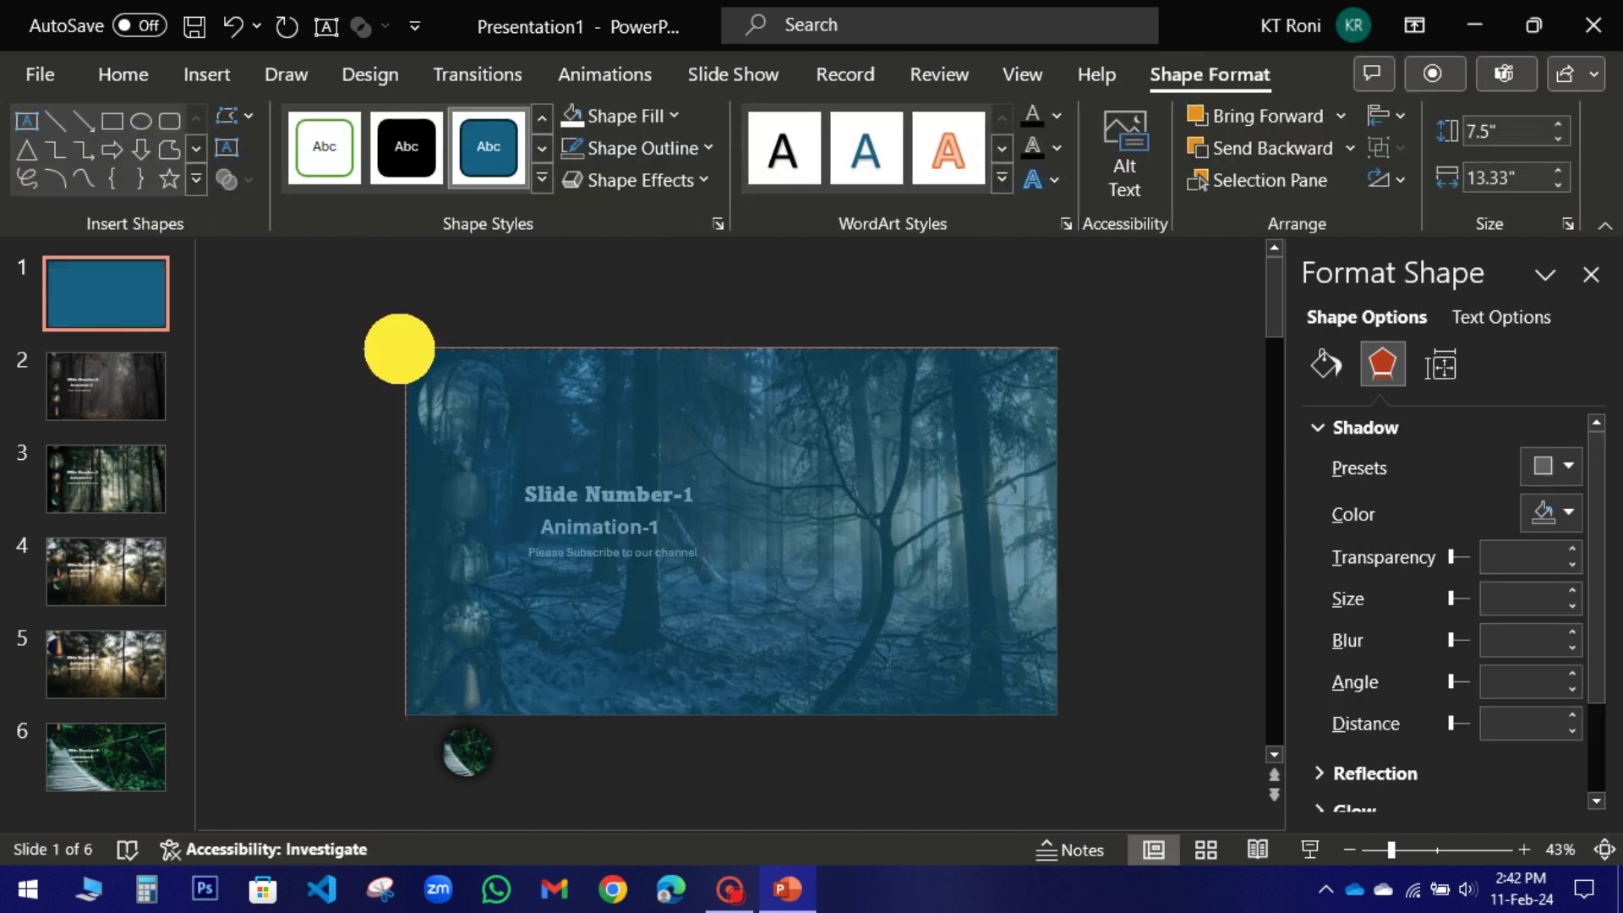
pyautogui.click(1327, 370)
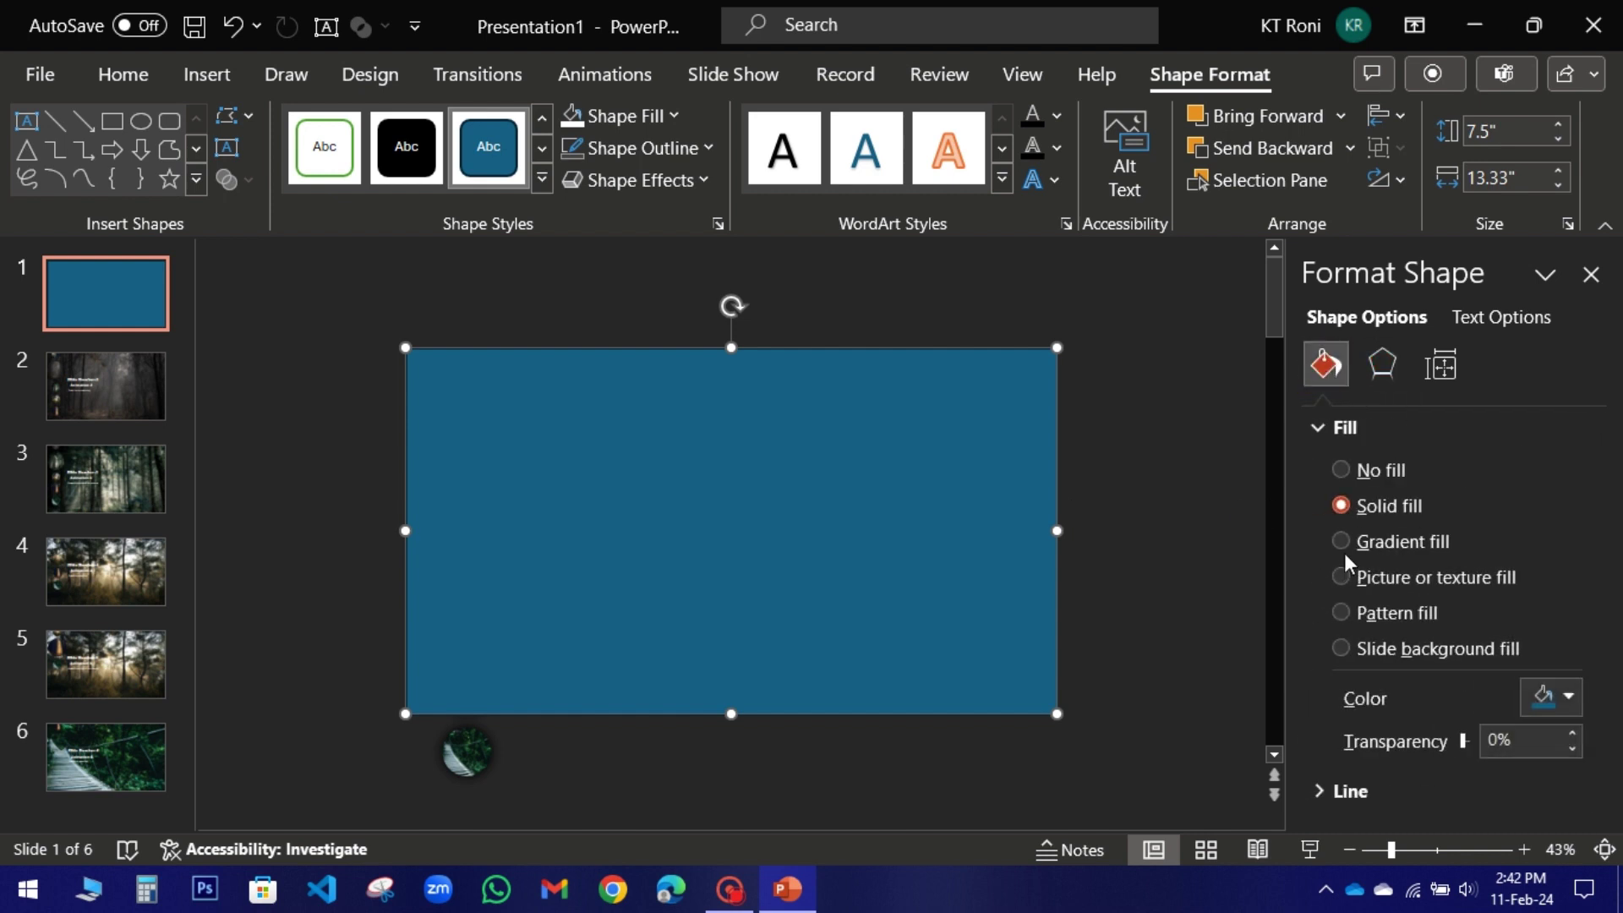
pyautogui.click(1342, 542)
# Make the first gradient stop black and set the gradient angle to 0°.
pyautogui.scroll(-5, 1583, 715)
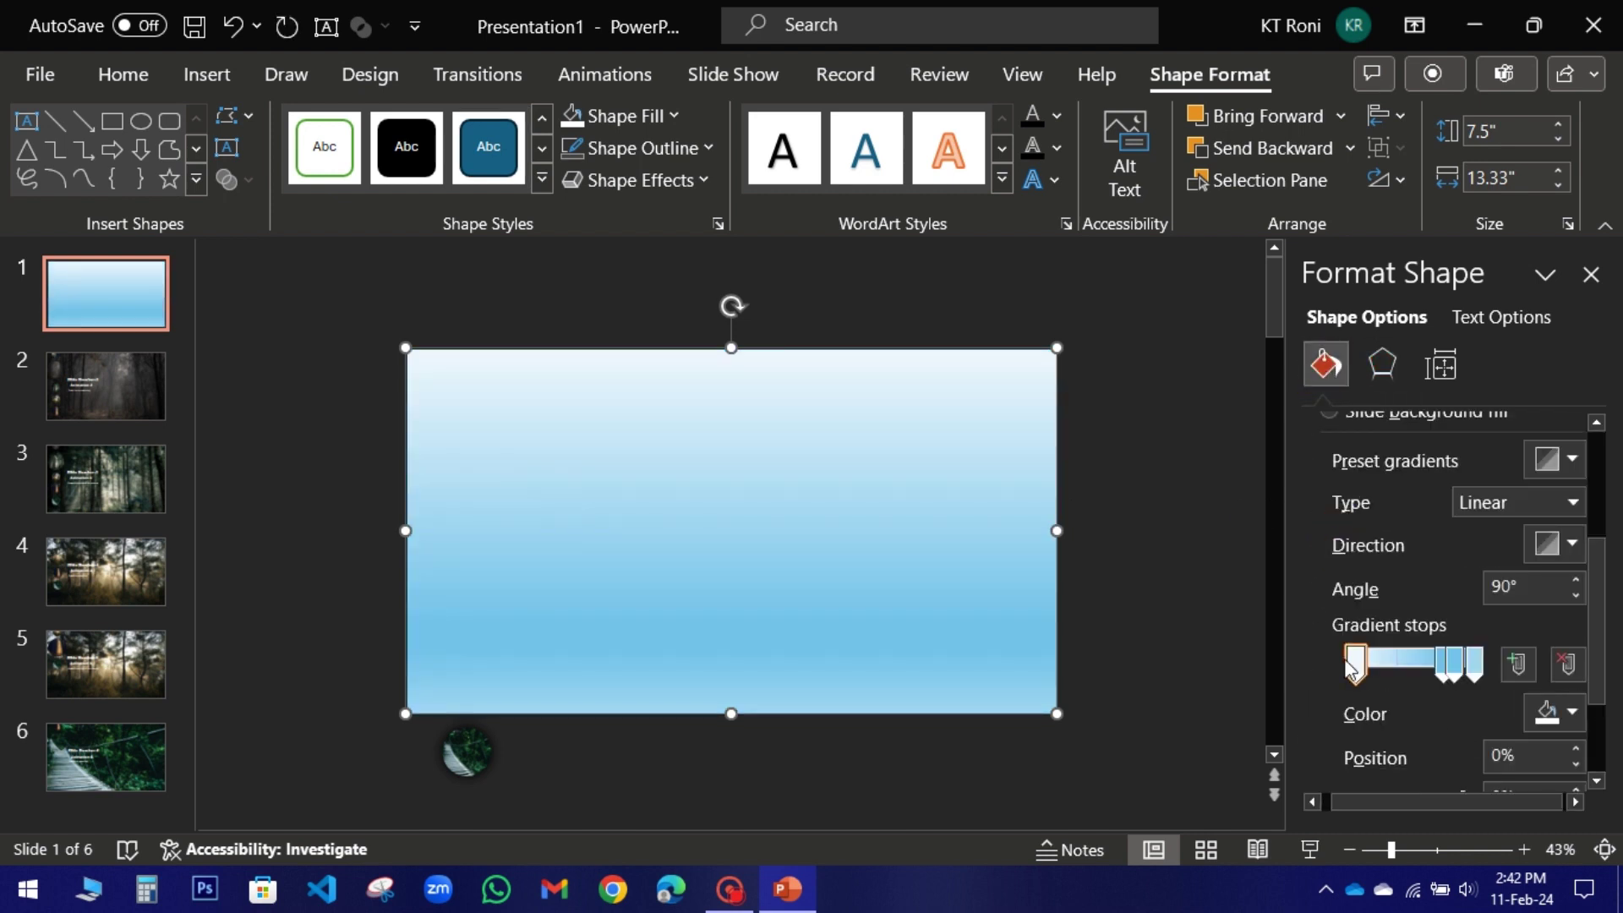
pyautogui.click(1556, 713)
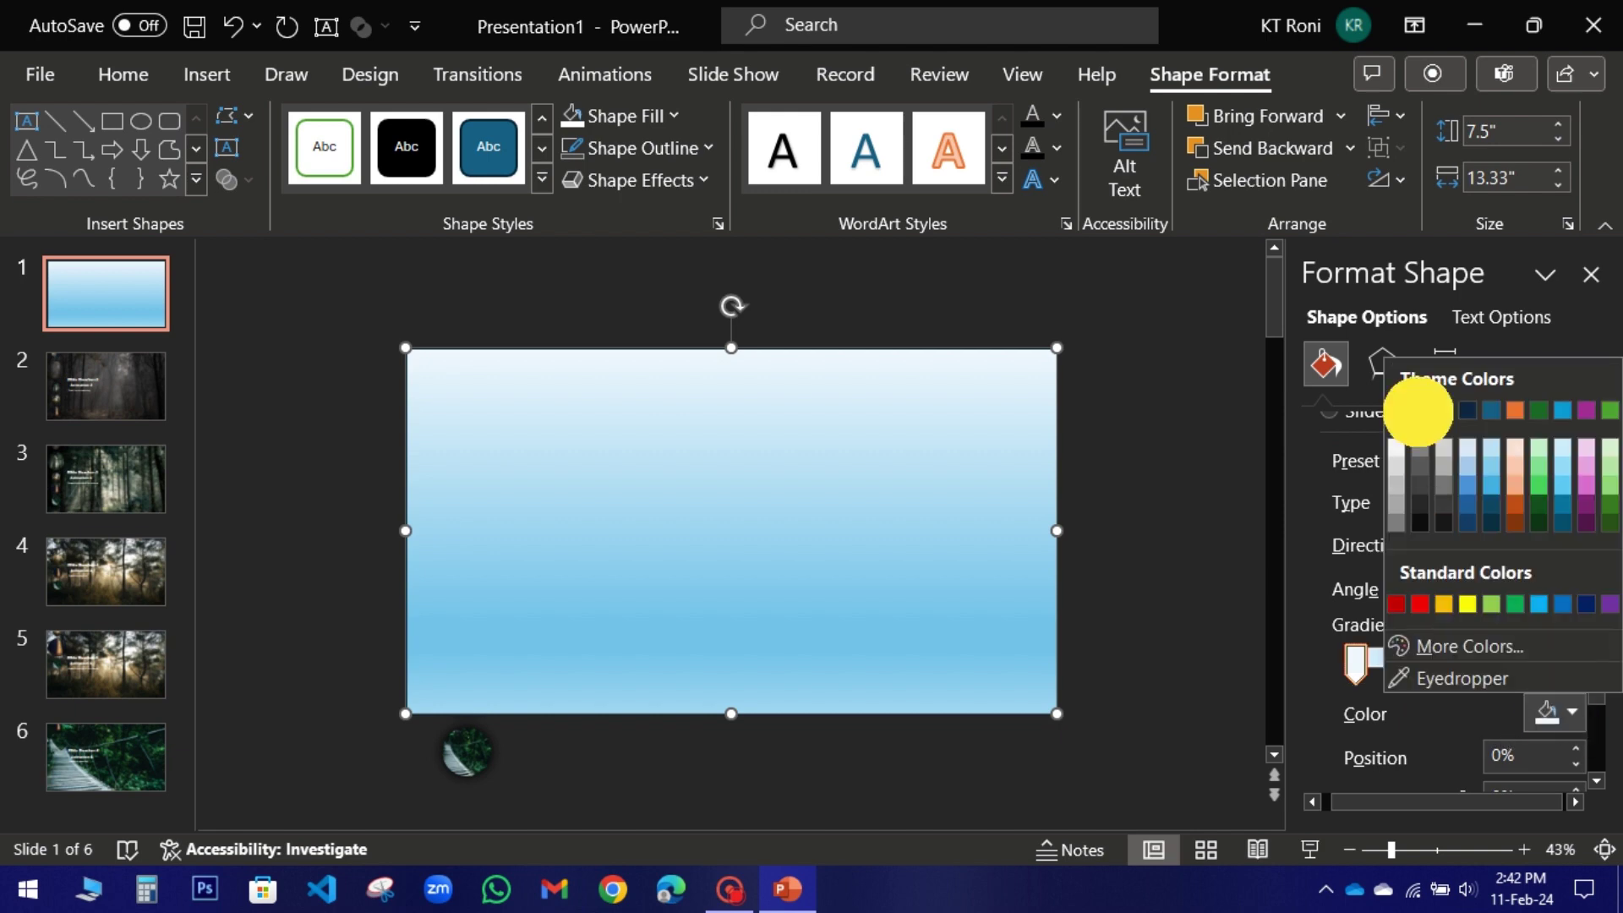
pyautogui.click(1417, 412)
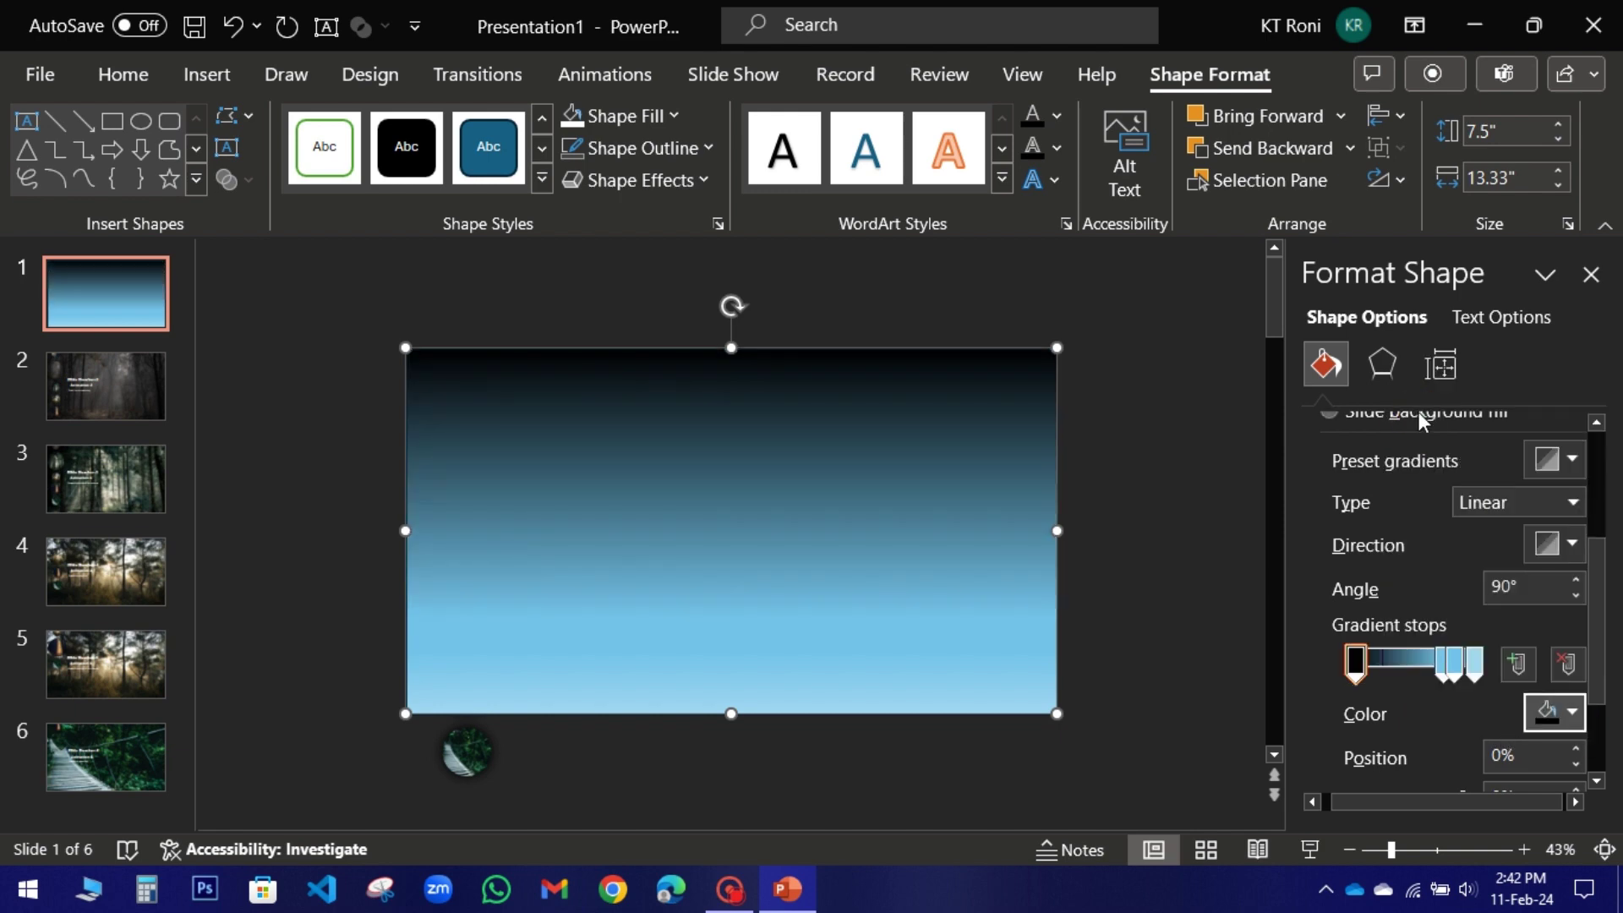
pyautogui.click(1576, 580)
pyautogui.click(1576, 580)
pyautogui.click(1576, 580)
pyautogui.click(1576, 597)
pyautogui.click(1576, 598)
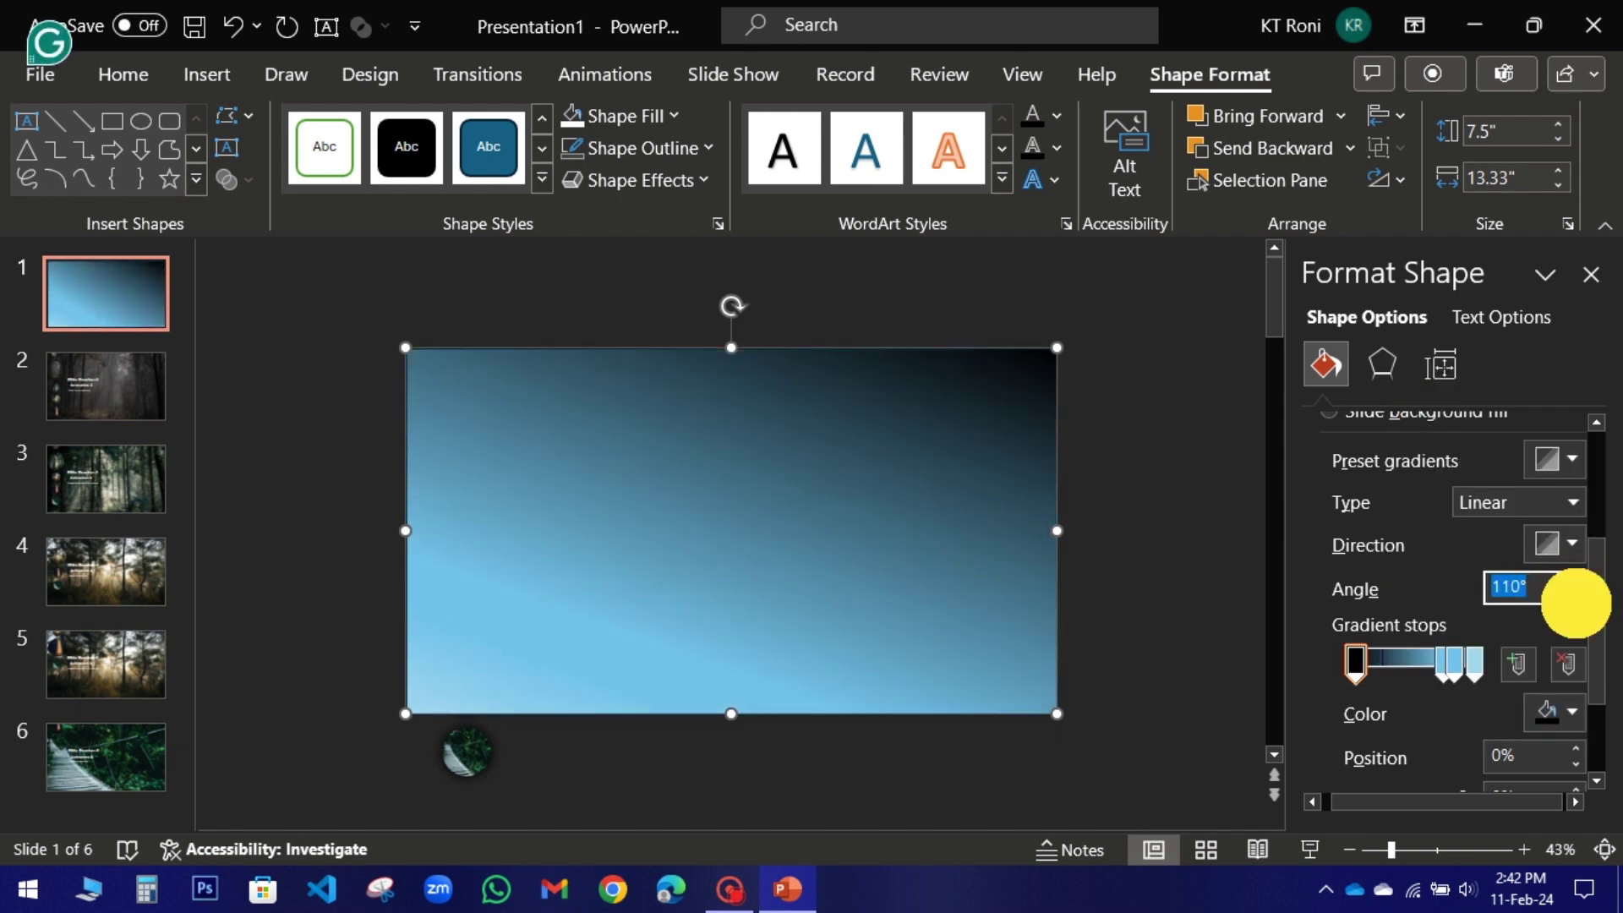
pyautogui.click(1576, 598)
pyautogui.click(1576, 598)
pyautogui.click(1576, 598)
pyautogui.click(1576, 598)
pyautogui.click(1576, 598)
pyautogui.click(1576, 598)
pyautogui.click(1576, 598)
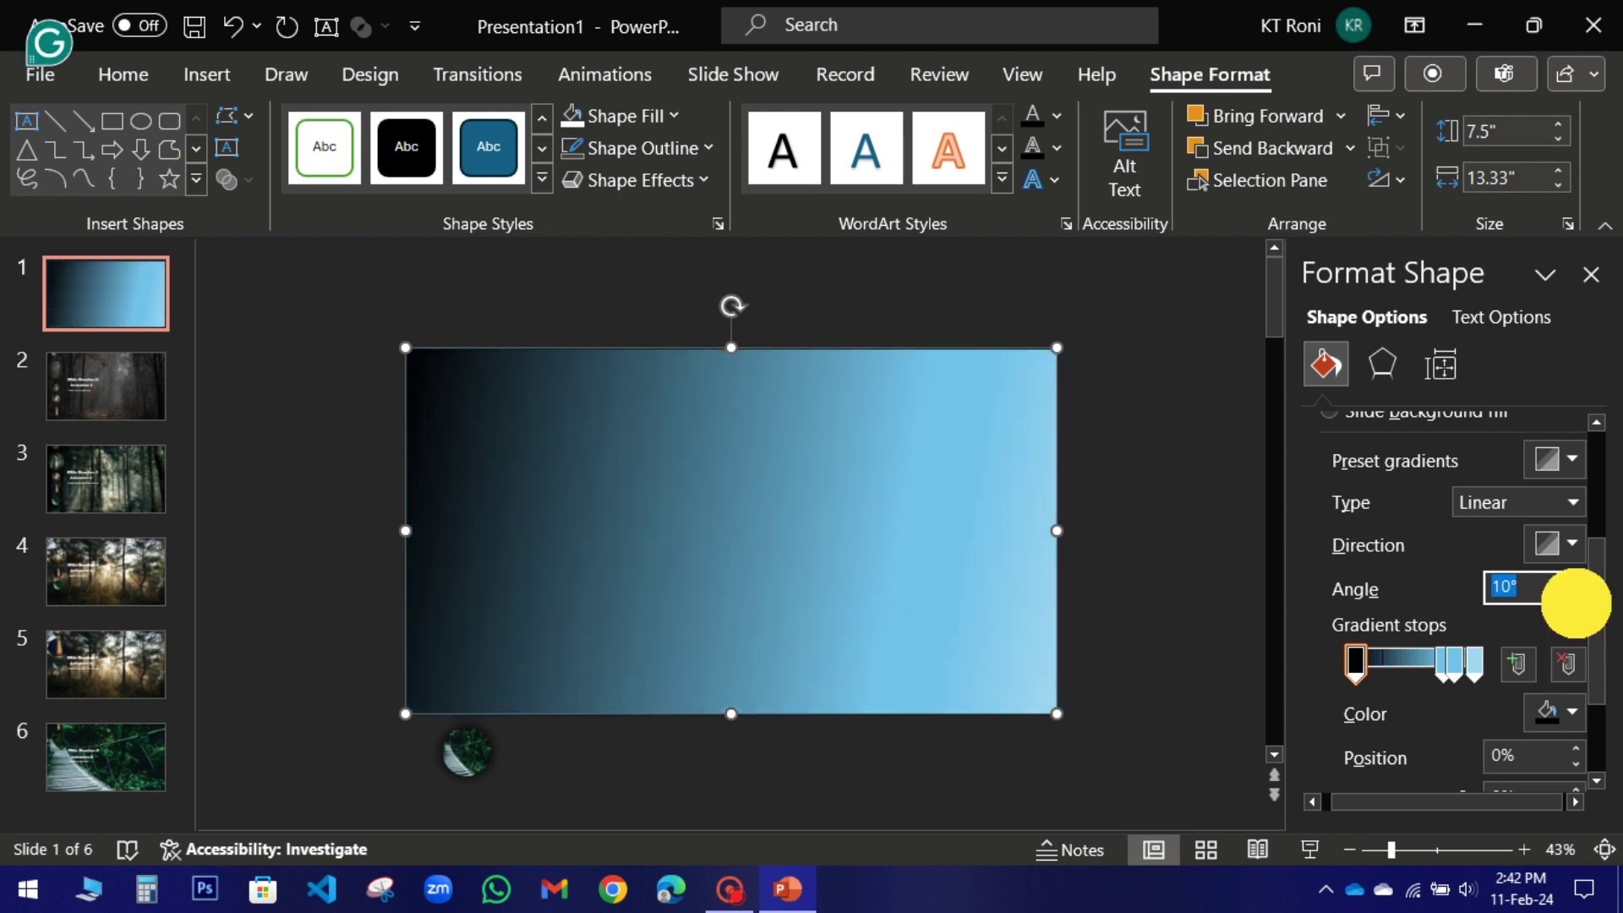
pyautogui.click(1576, 598)
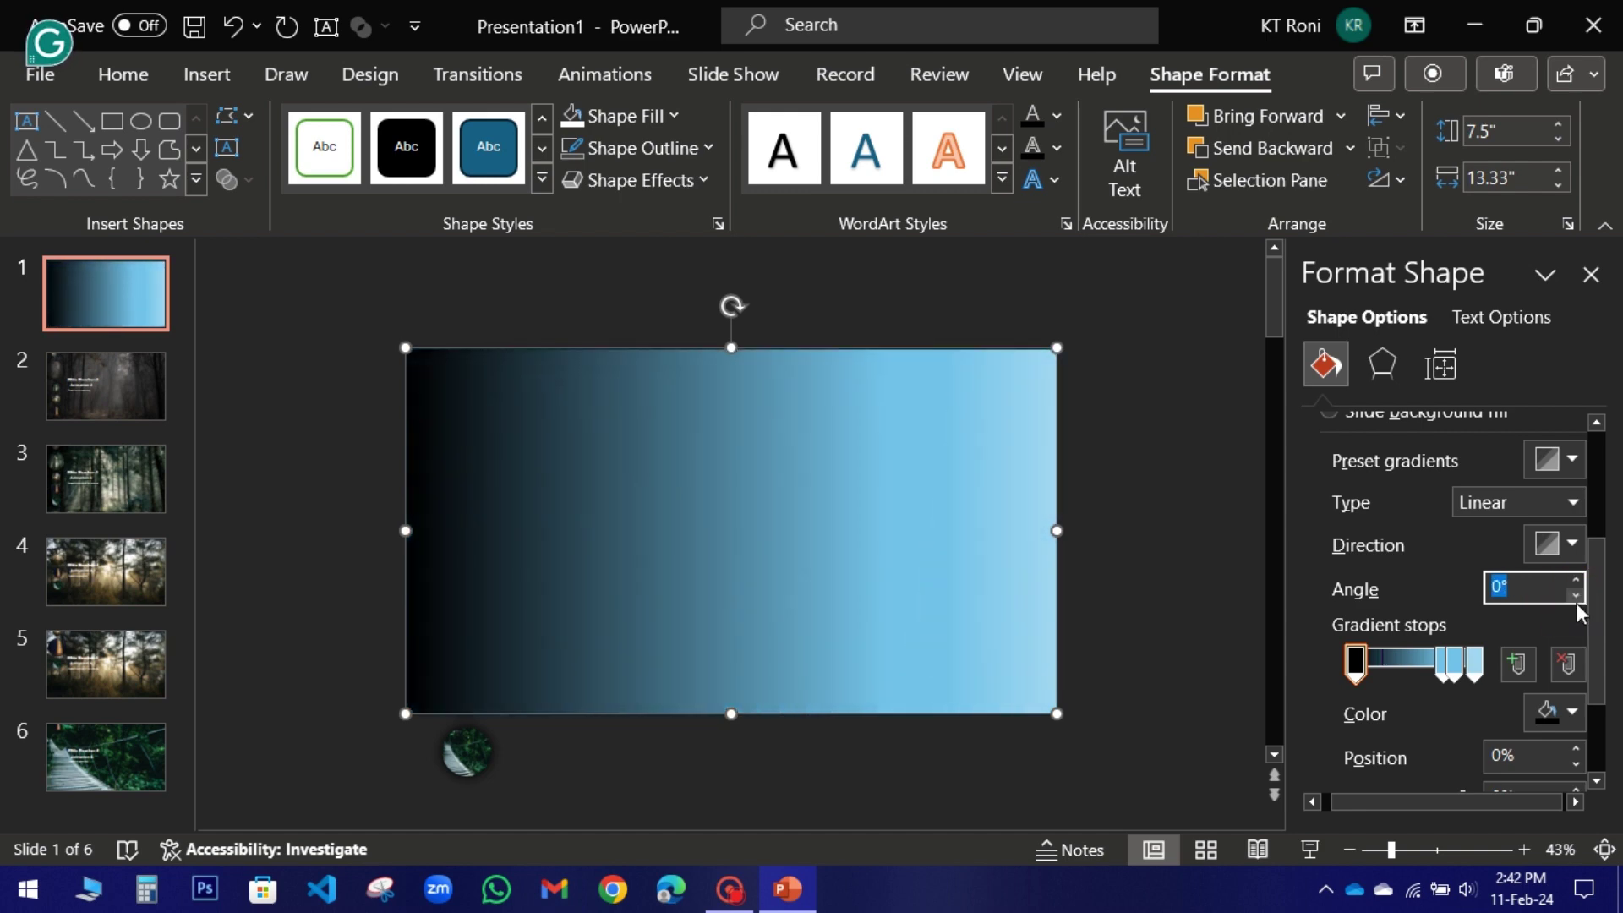
# Make the last stop white, remove the blue stop, and shift the black stop right.
pyautogui.click(1475, 663)
pyautogui.click(1556, 710)
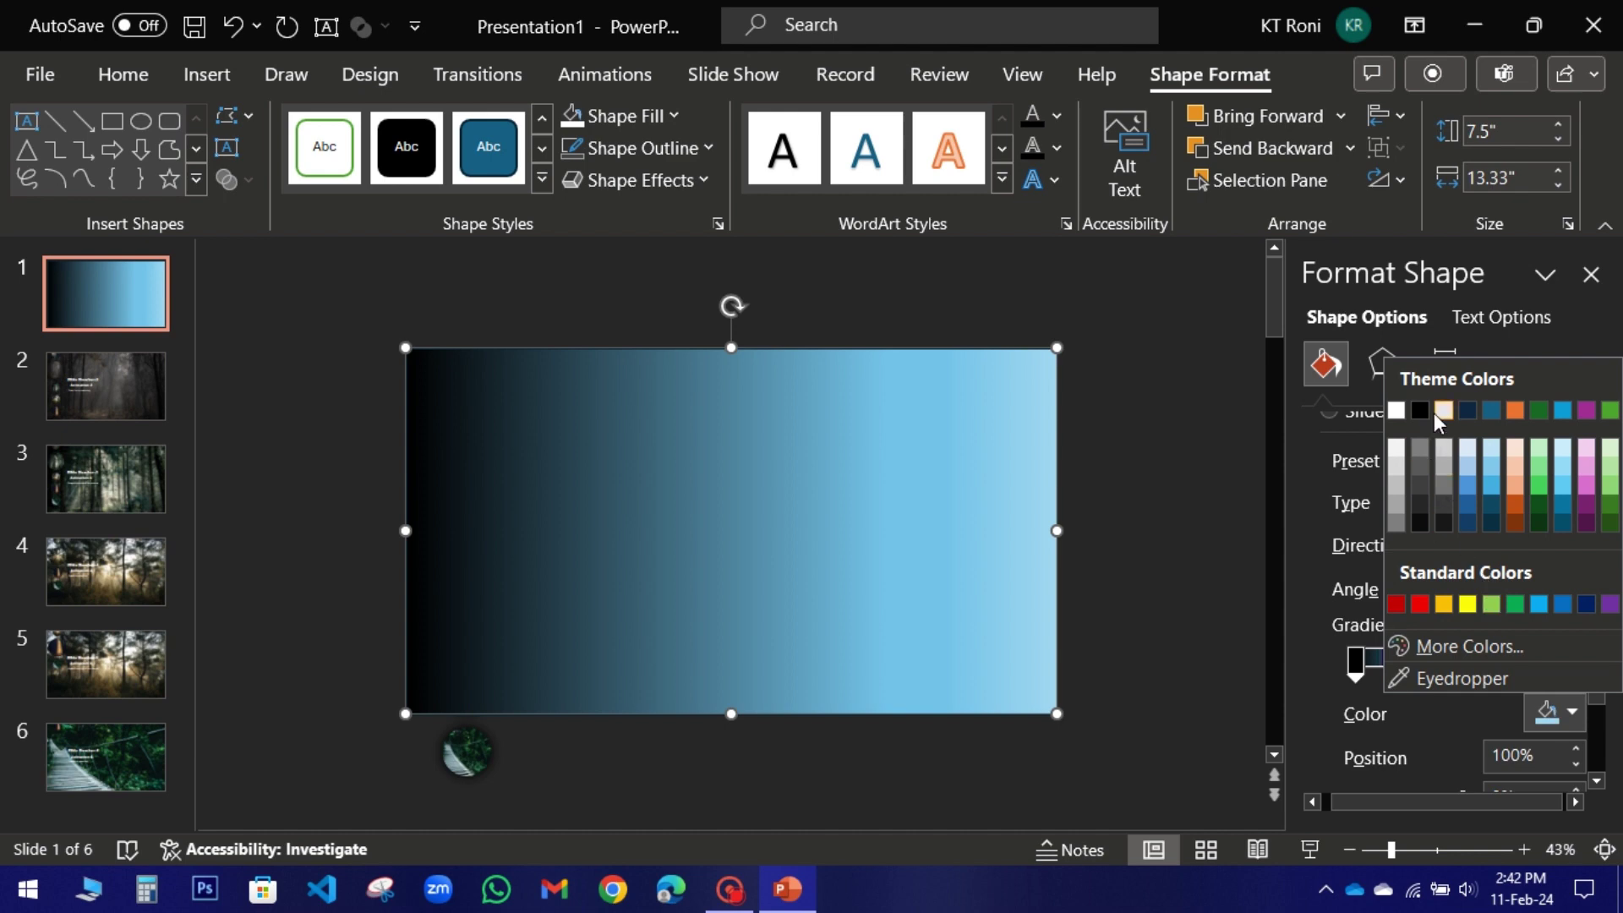
pyautogui.click(1397, 411)
pyautogui.moveTo(1451, 668); pyautogui.dragTo(1444, 664)
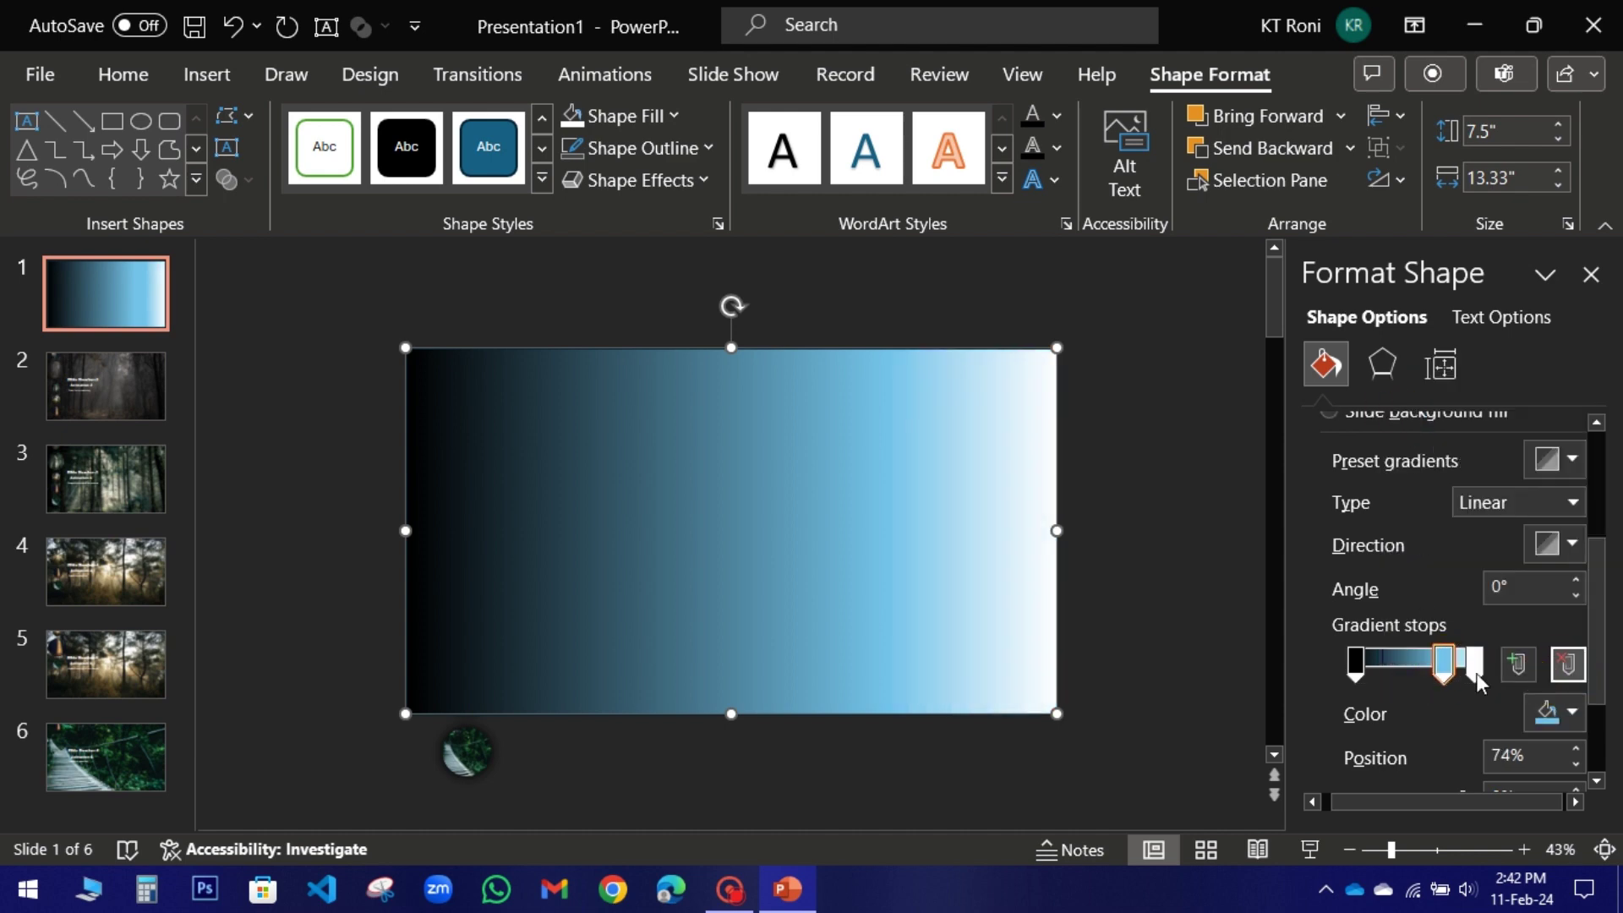
pyautogui.click(1569, 663)
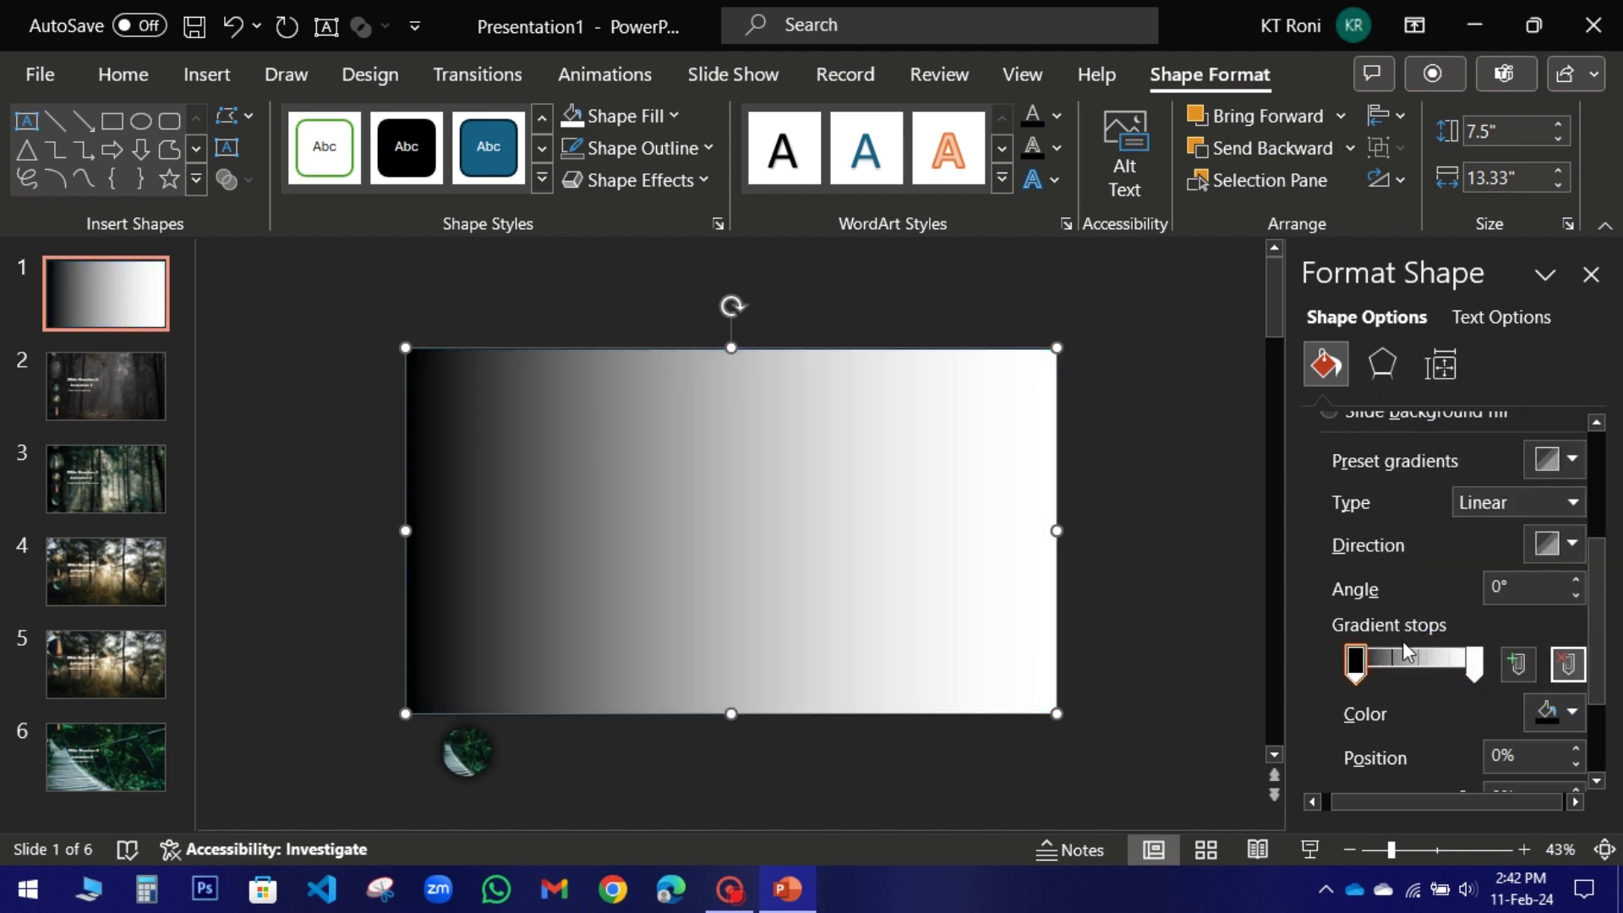
pyautogui.moveTo(1353, 664); pyautogui.dragTo(1366, 668)
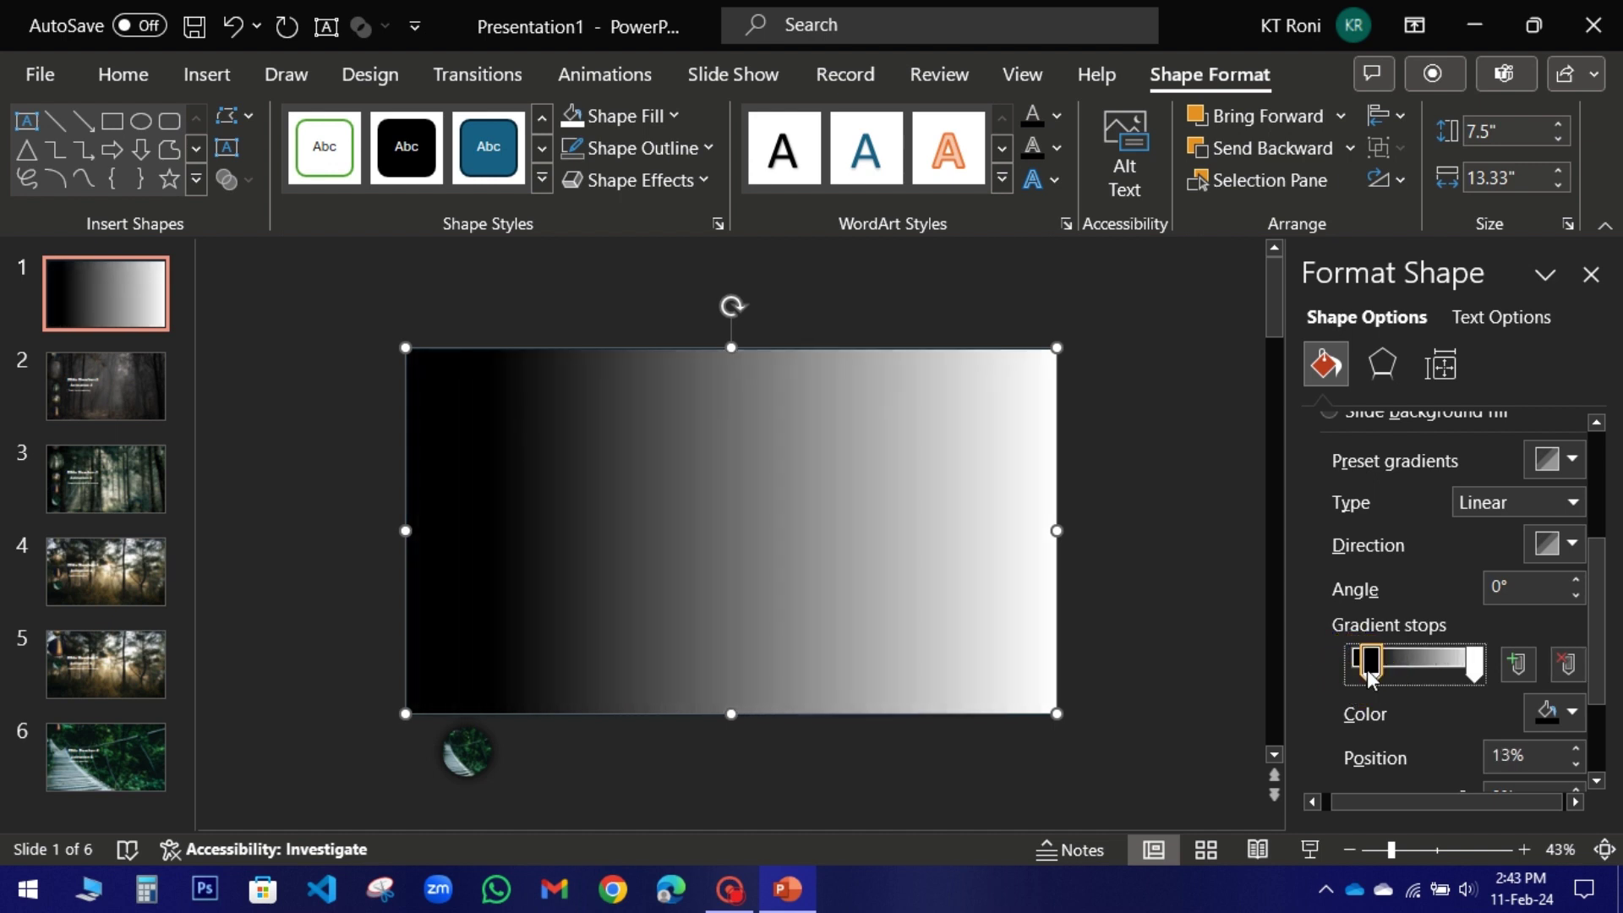
# Set the white stop to 40% transparency and the black stop to 30%.
pyautogui.click(1477, 668)
pyautogui.scroll(-1, 1453, 746)
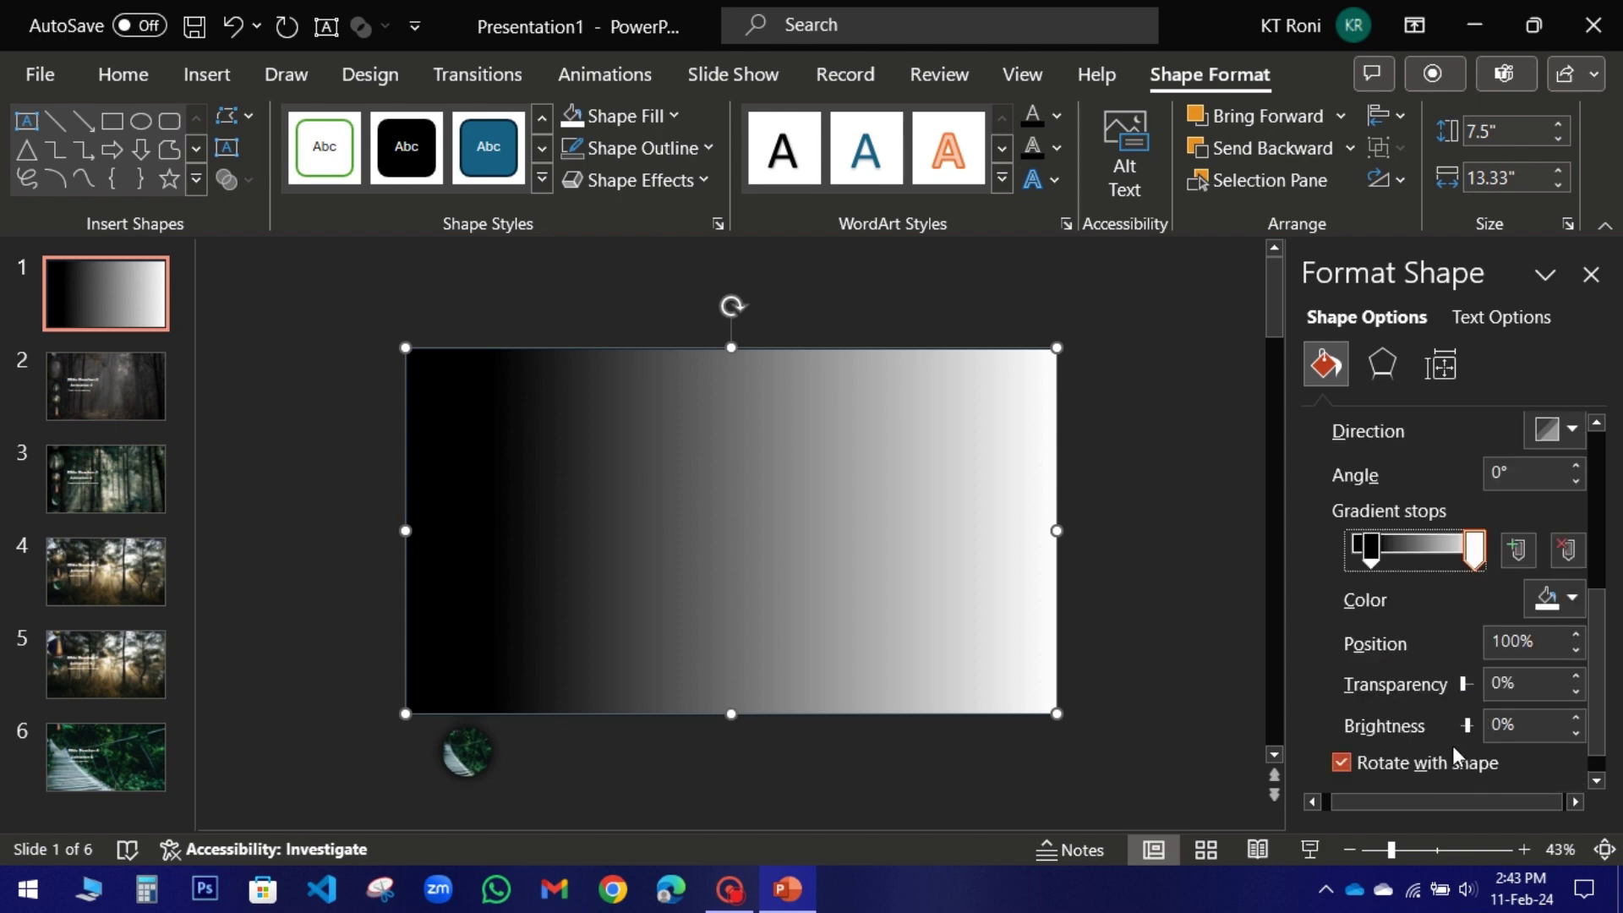
pyautogui.scroll(2, 1450, 745)
pyautogui.scroll(-2, 1448, 746)
pyautogui.doubleClick(1501, 683)
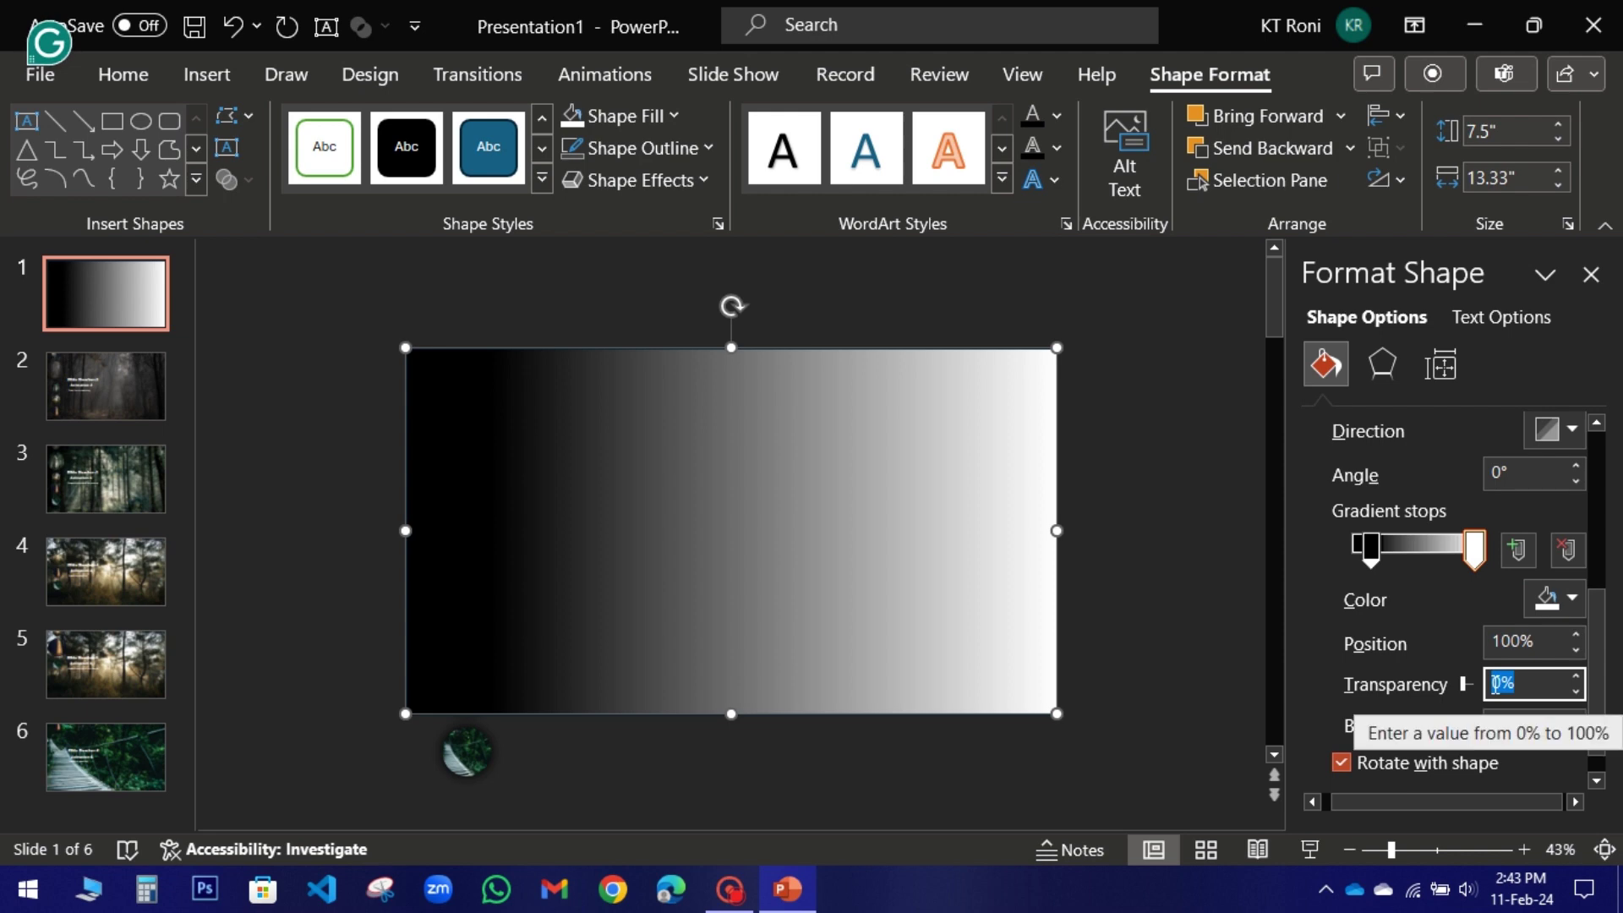
pyautogui.write('40')
pyautogui.press('Return')
pyautogui.click(1371, 548)
pyautogui.doubleClick(1531, 682)
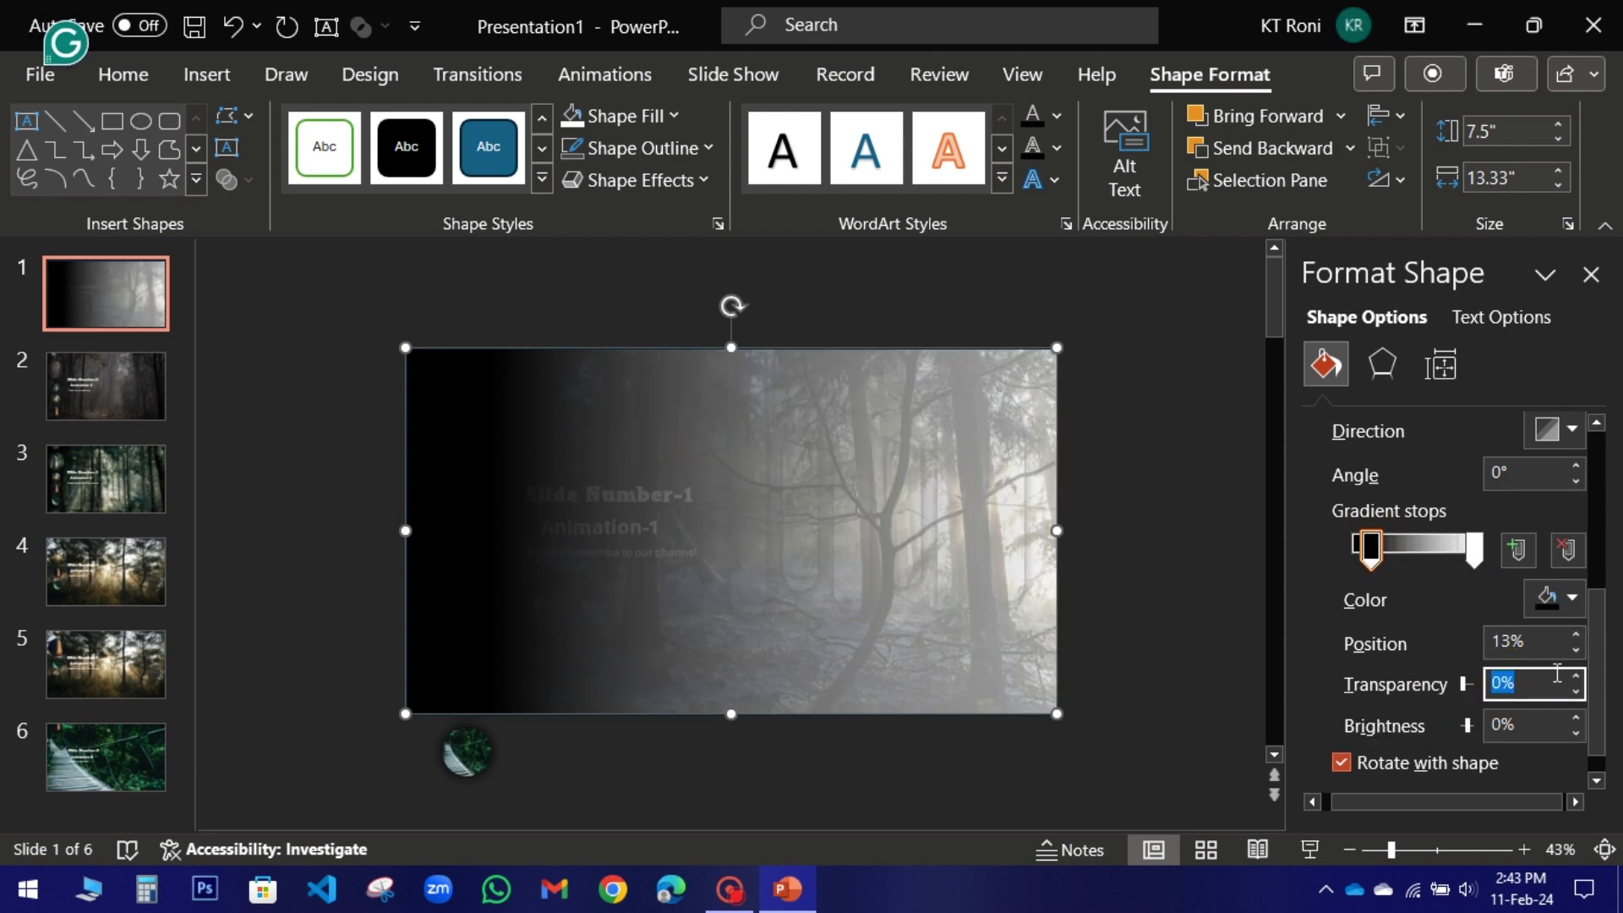
pyautogui.write('30')
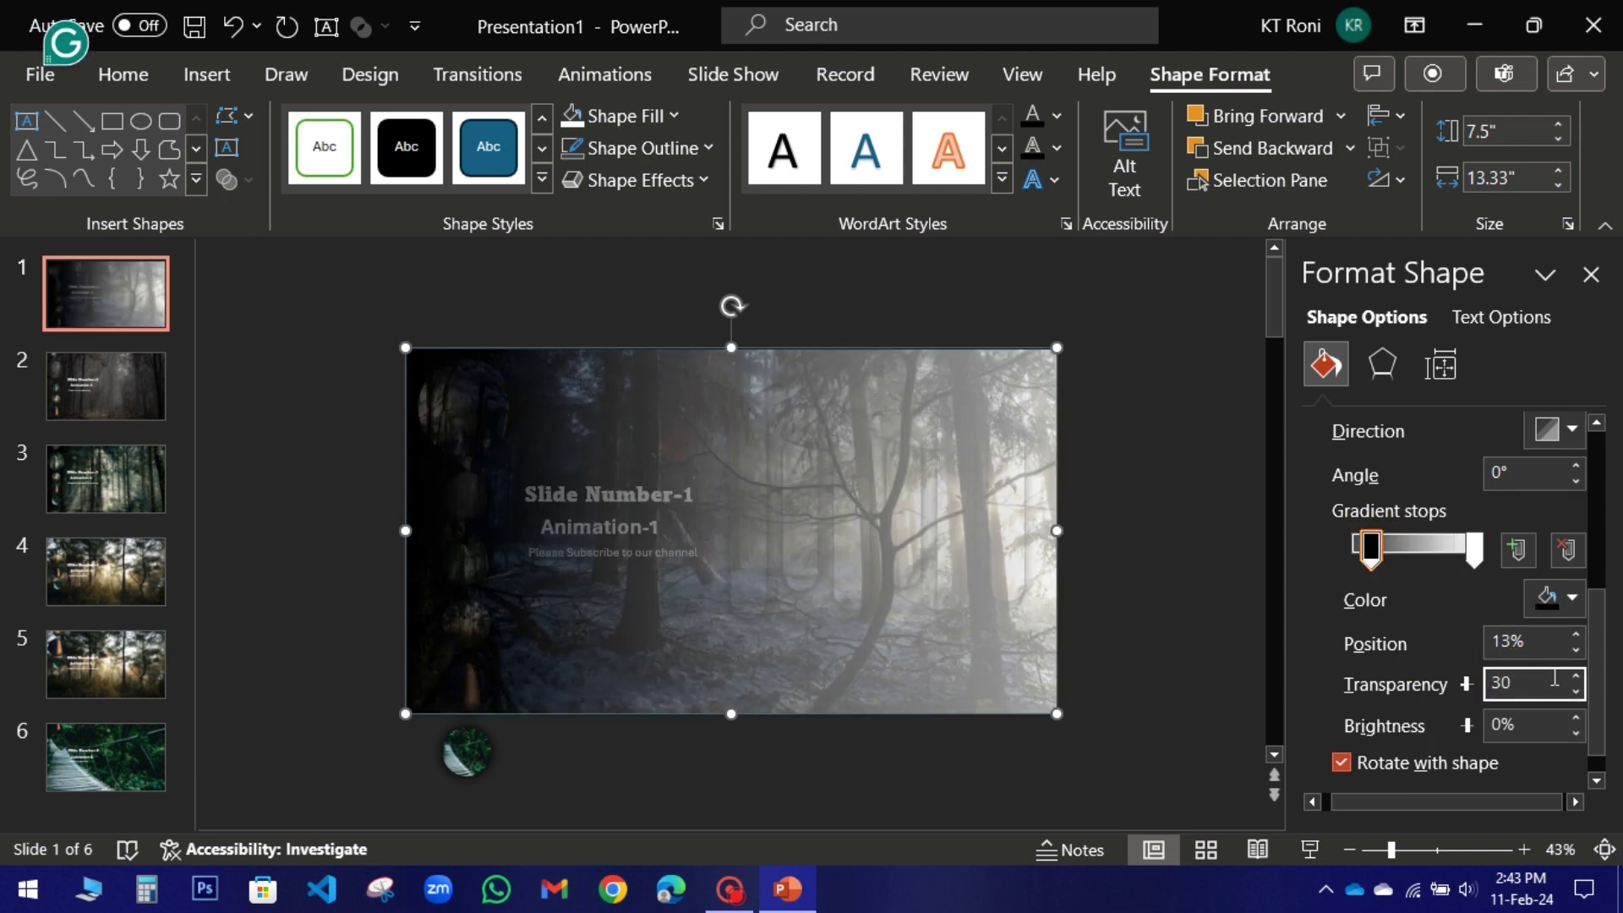
pyautogui.press('Escape')
pyautogui.rightClick(752, 372)
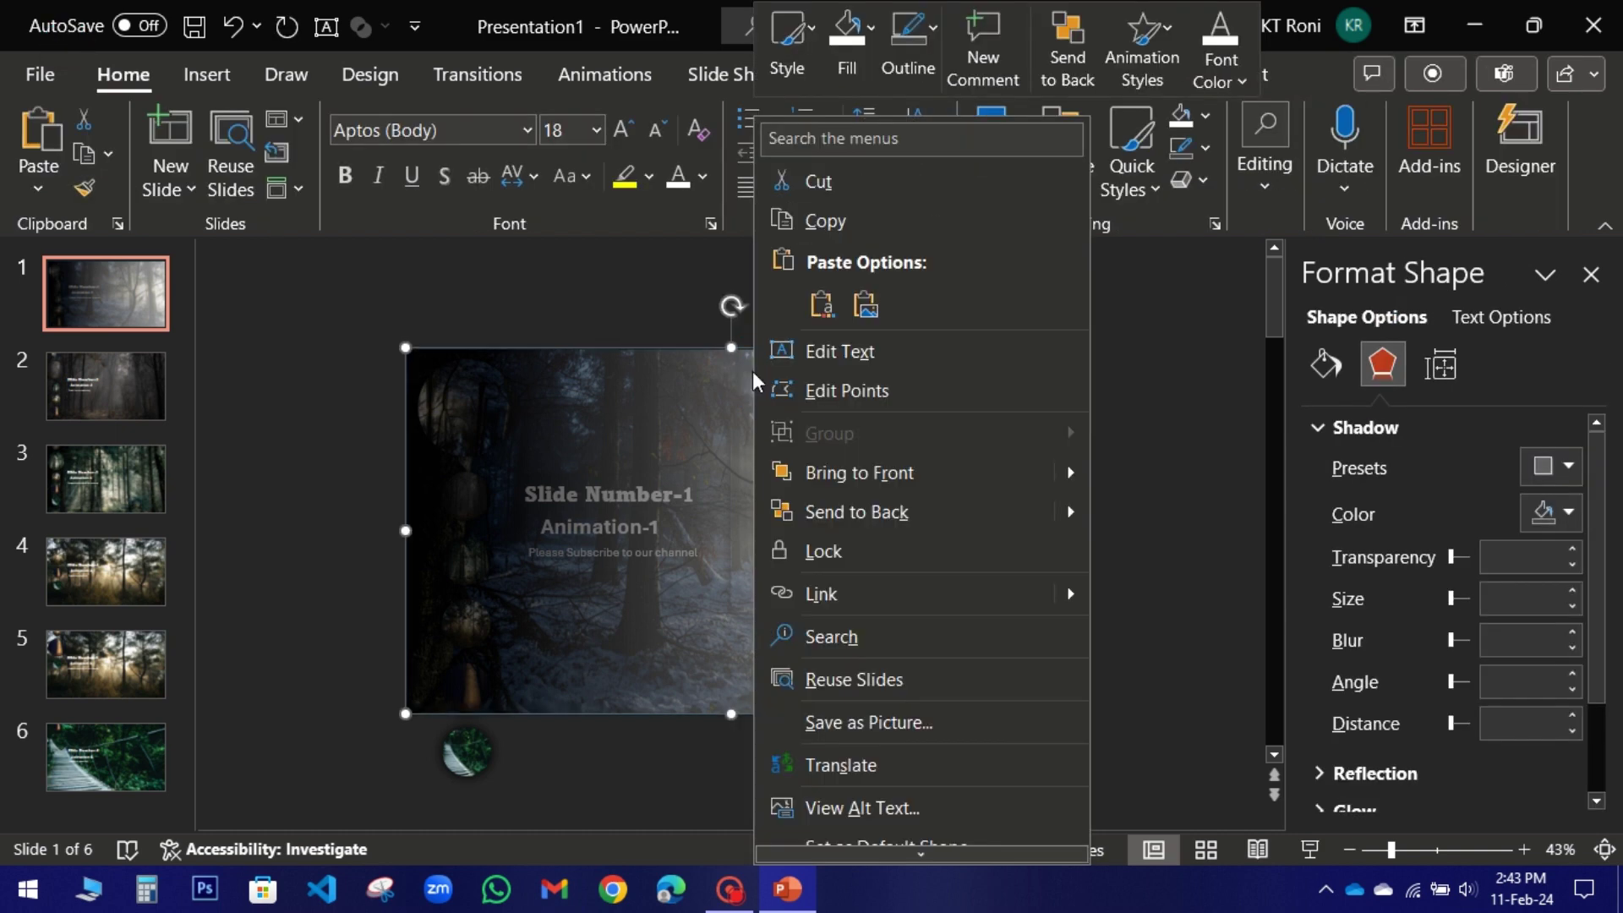
# Send the gradient overlay to the back and fill slide 1's first dot solid yellow.
pyautogui.click(852, 510)
pyautogui.click(640, 668)
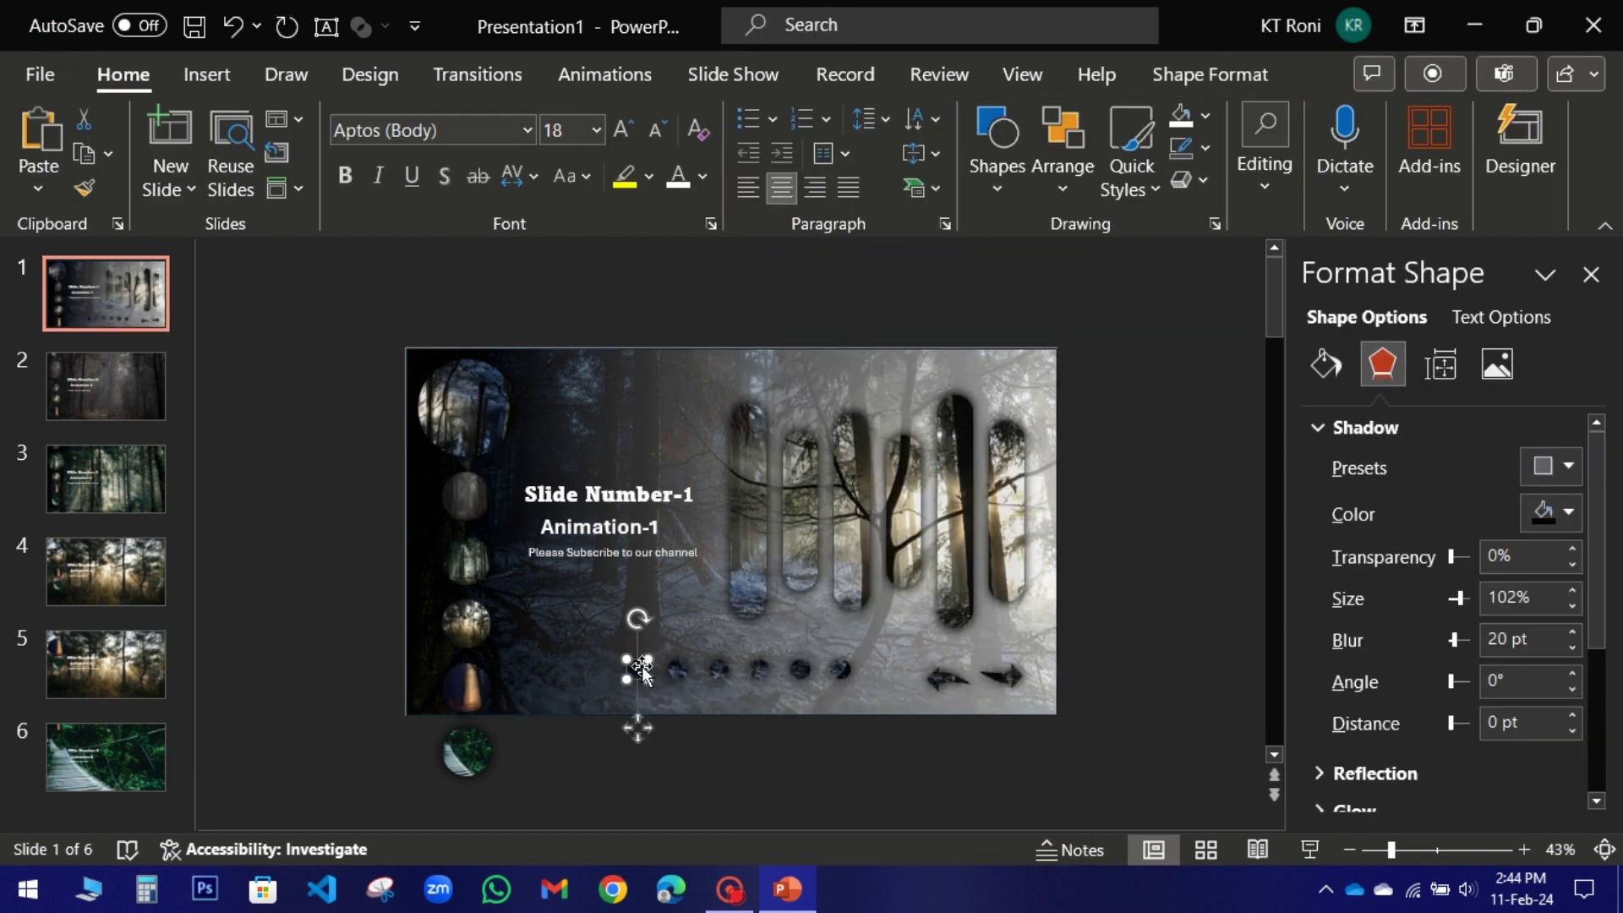
pyautogui.click(1329, 365)
pyautogui.click(1349, 505)
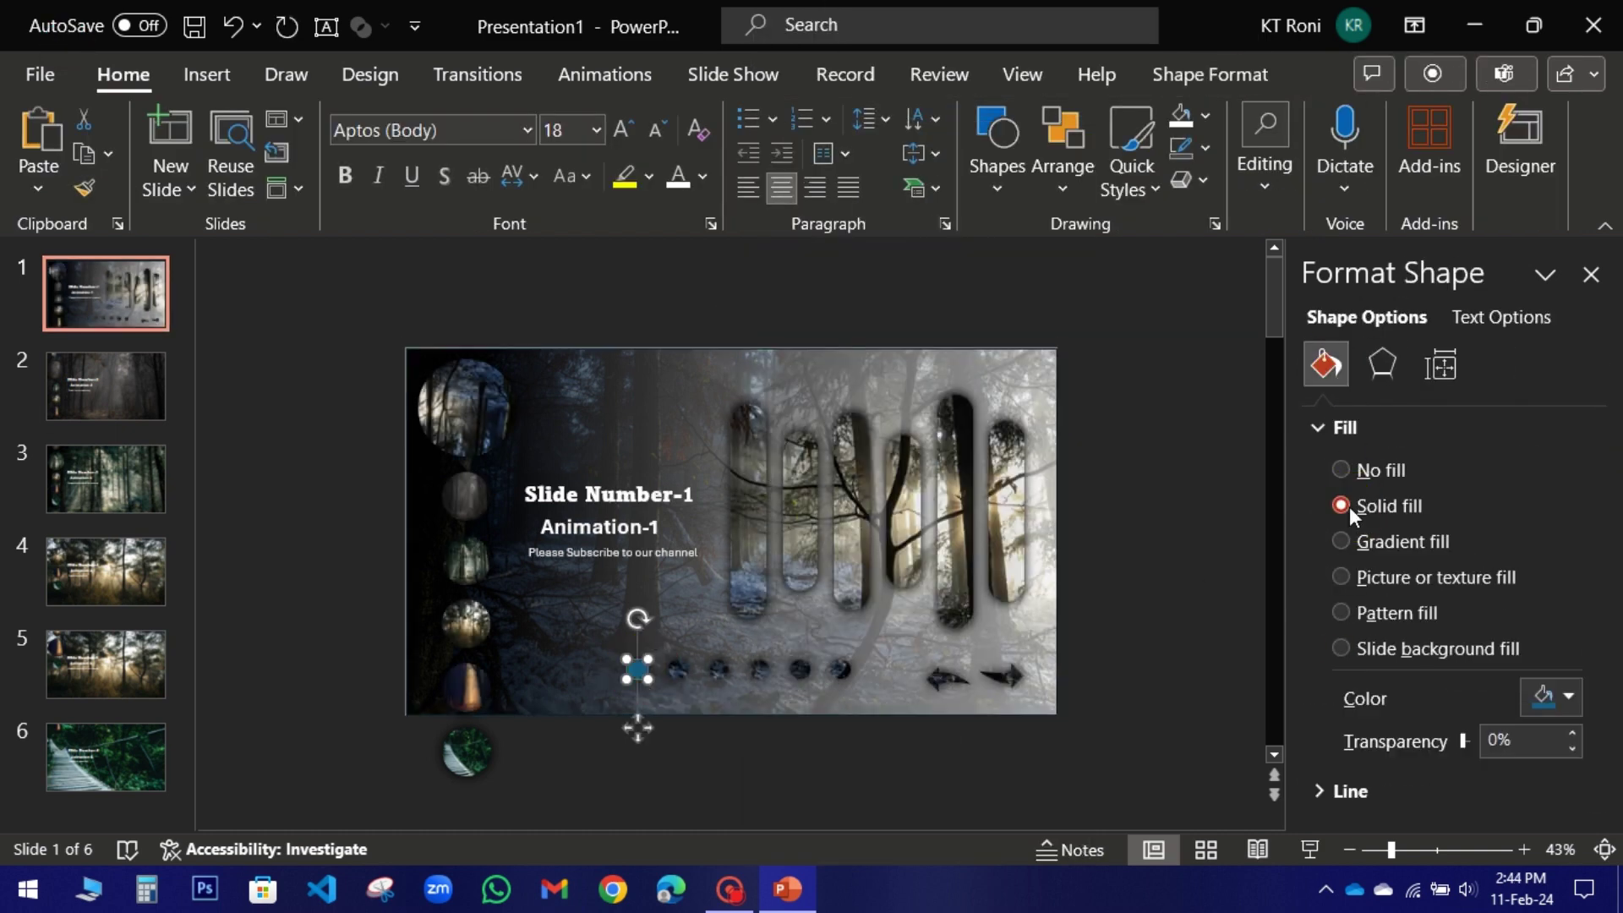
pyautogui.click(1551, 699)
pyautogui.click(1468, 589)
# Fill the current-slide dot solid yellow on slides 2, 3 and 4.
pyautogui.click(137, 389)
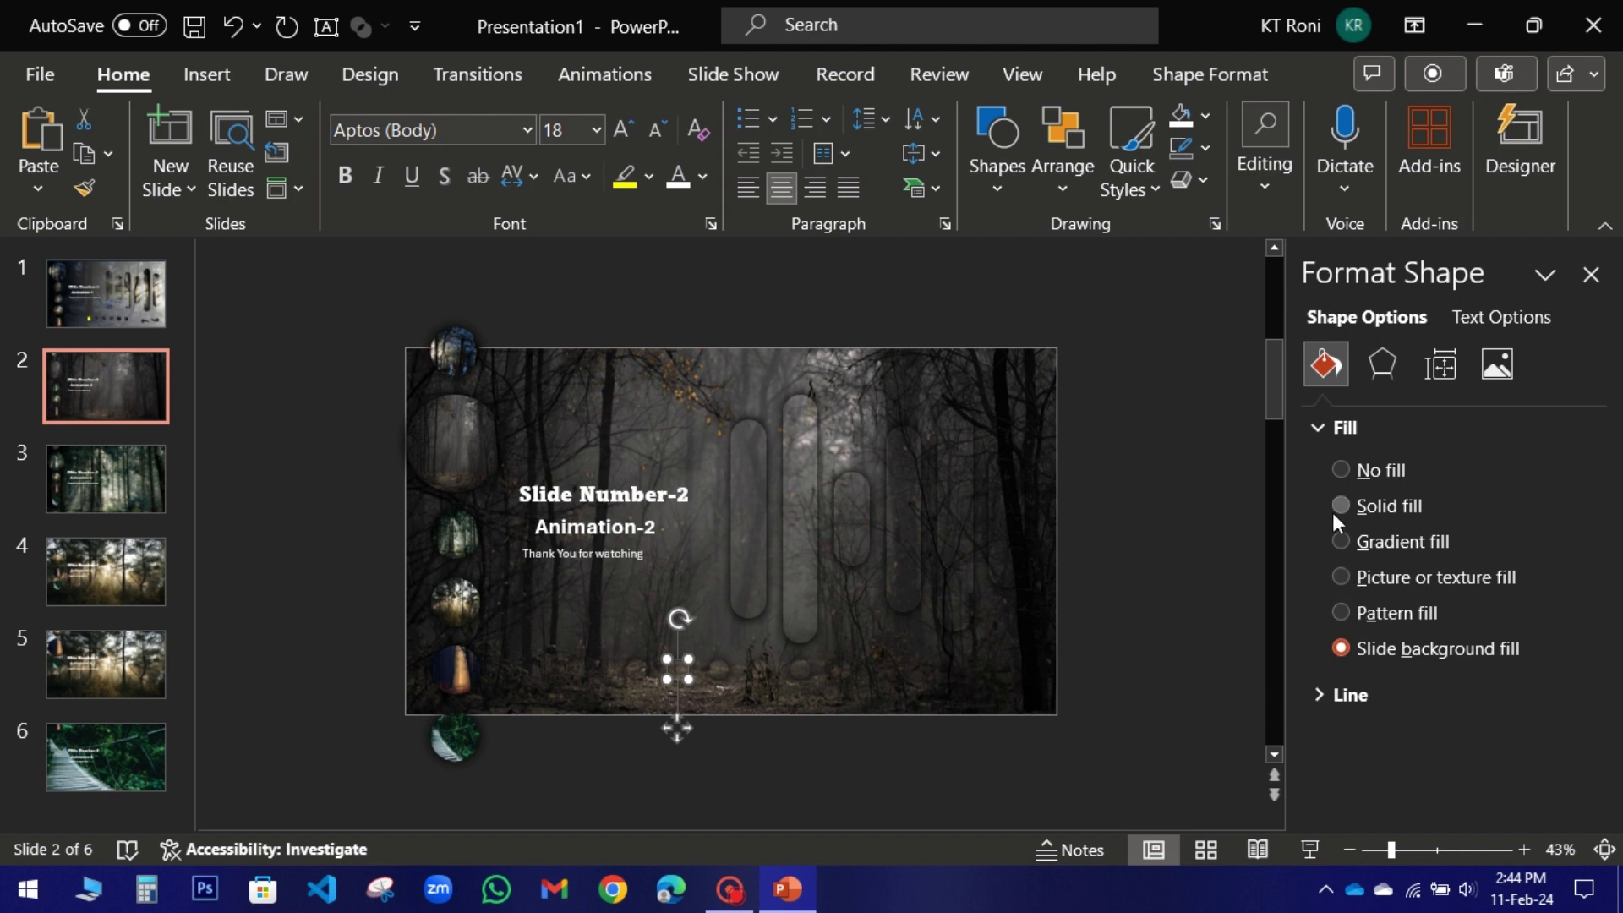
pyautogui.click(1340, 507)
pyautogui.click(67, 505)
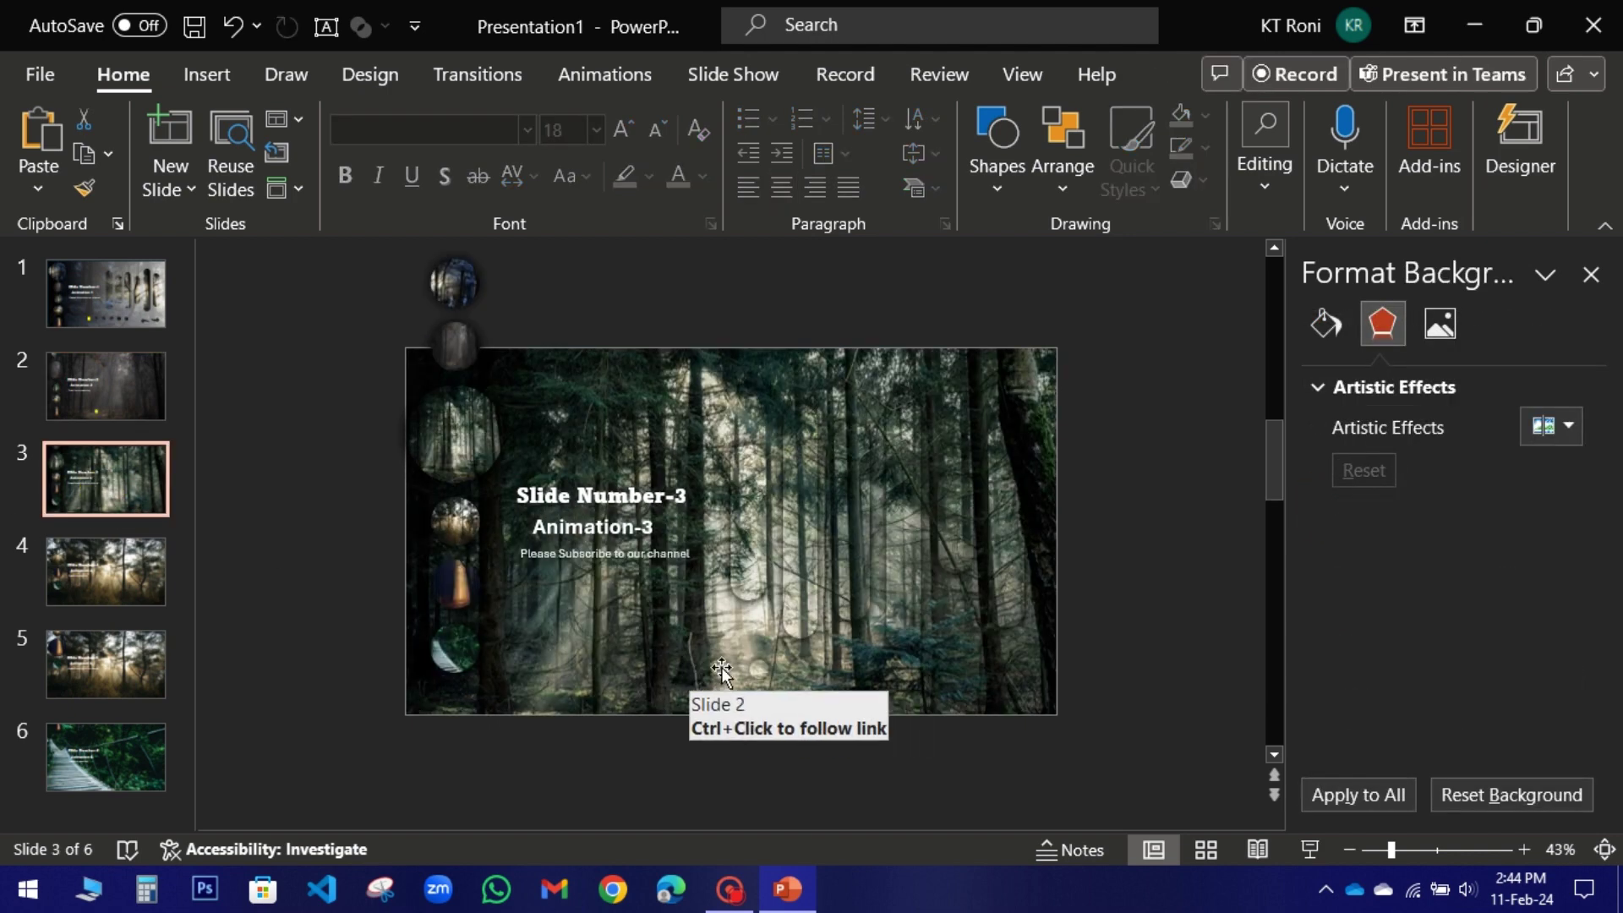
pyautogui.click(721, 672)
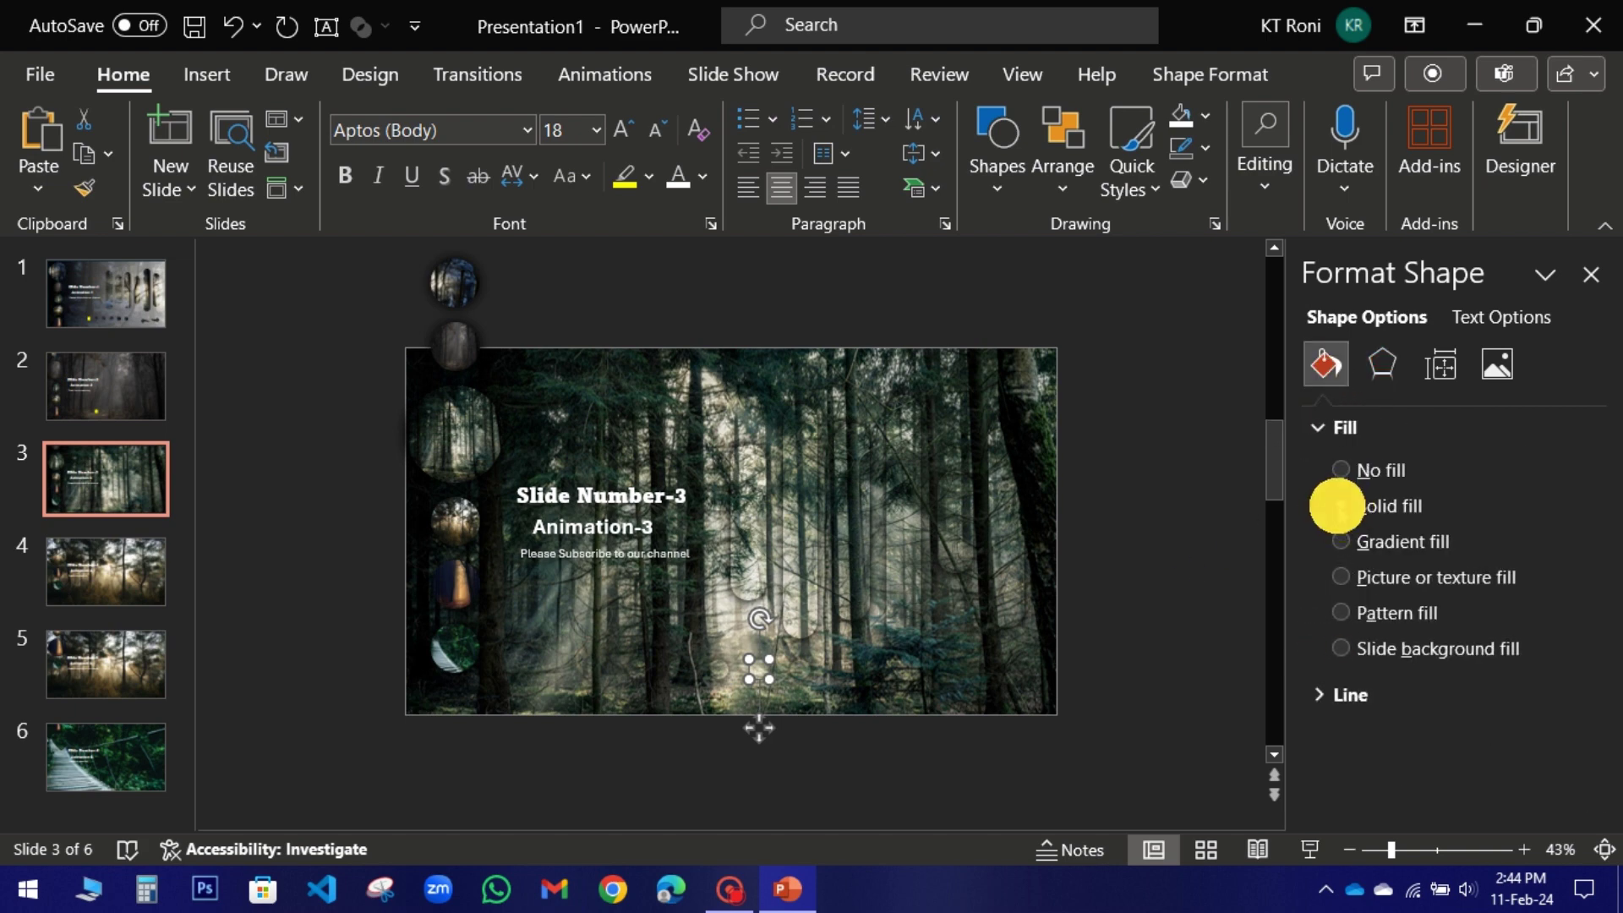
pyautogui.click(1341, 507)
pyautogui.click(93, 575)
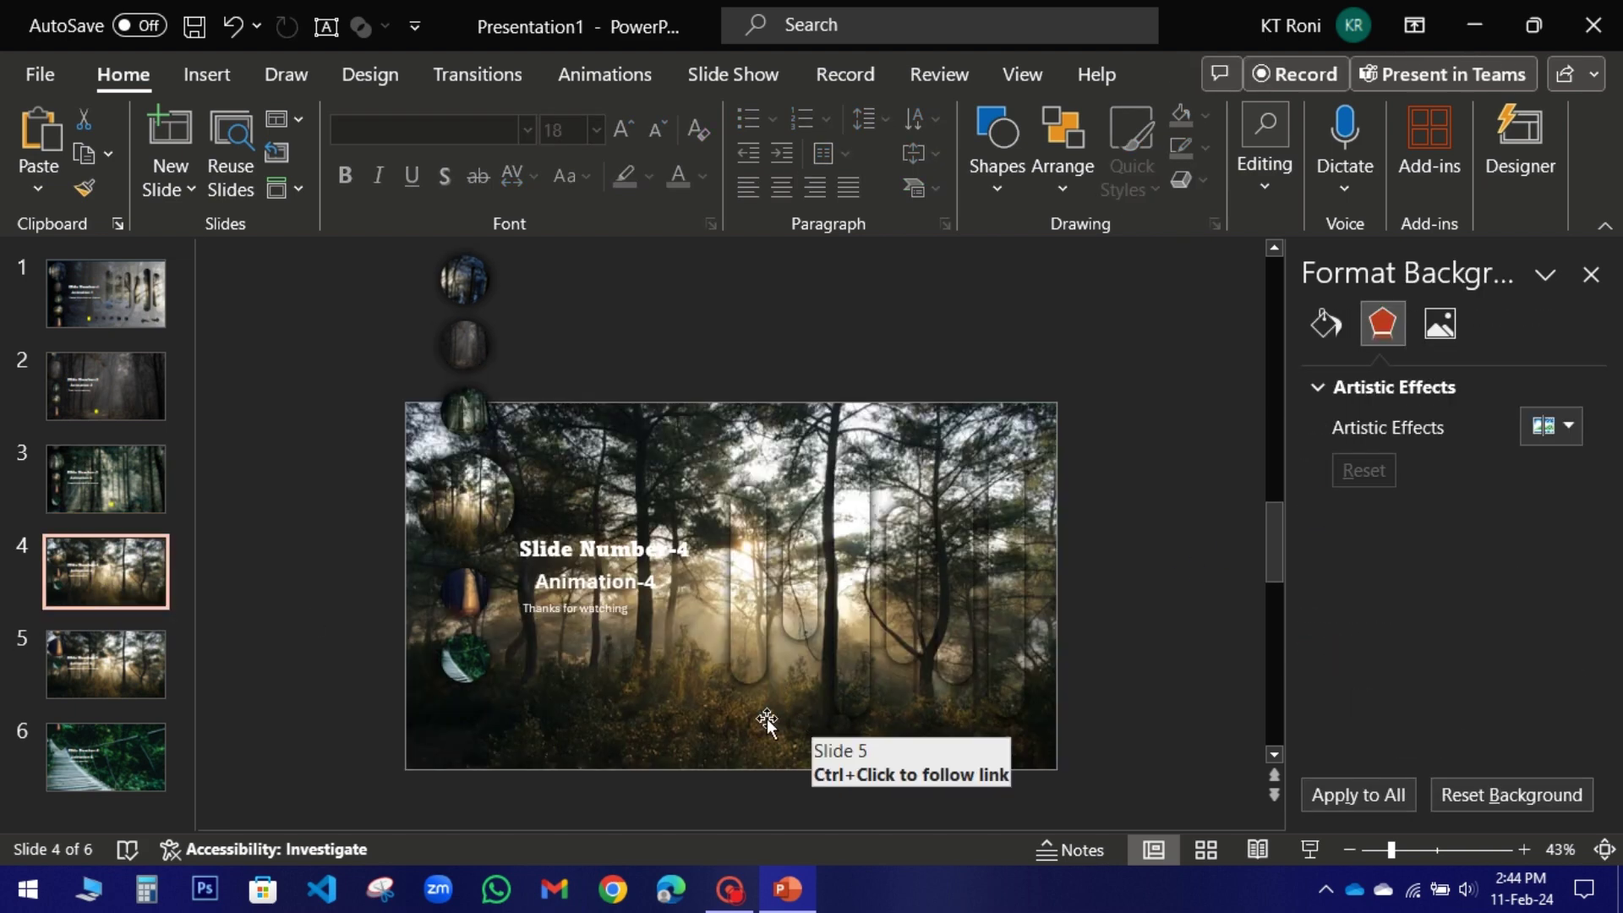
pyautogui.click(760, 723)
pyautogui.click(1325, 365)
pyautogui.click(1340, 506)
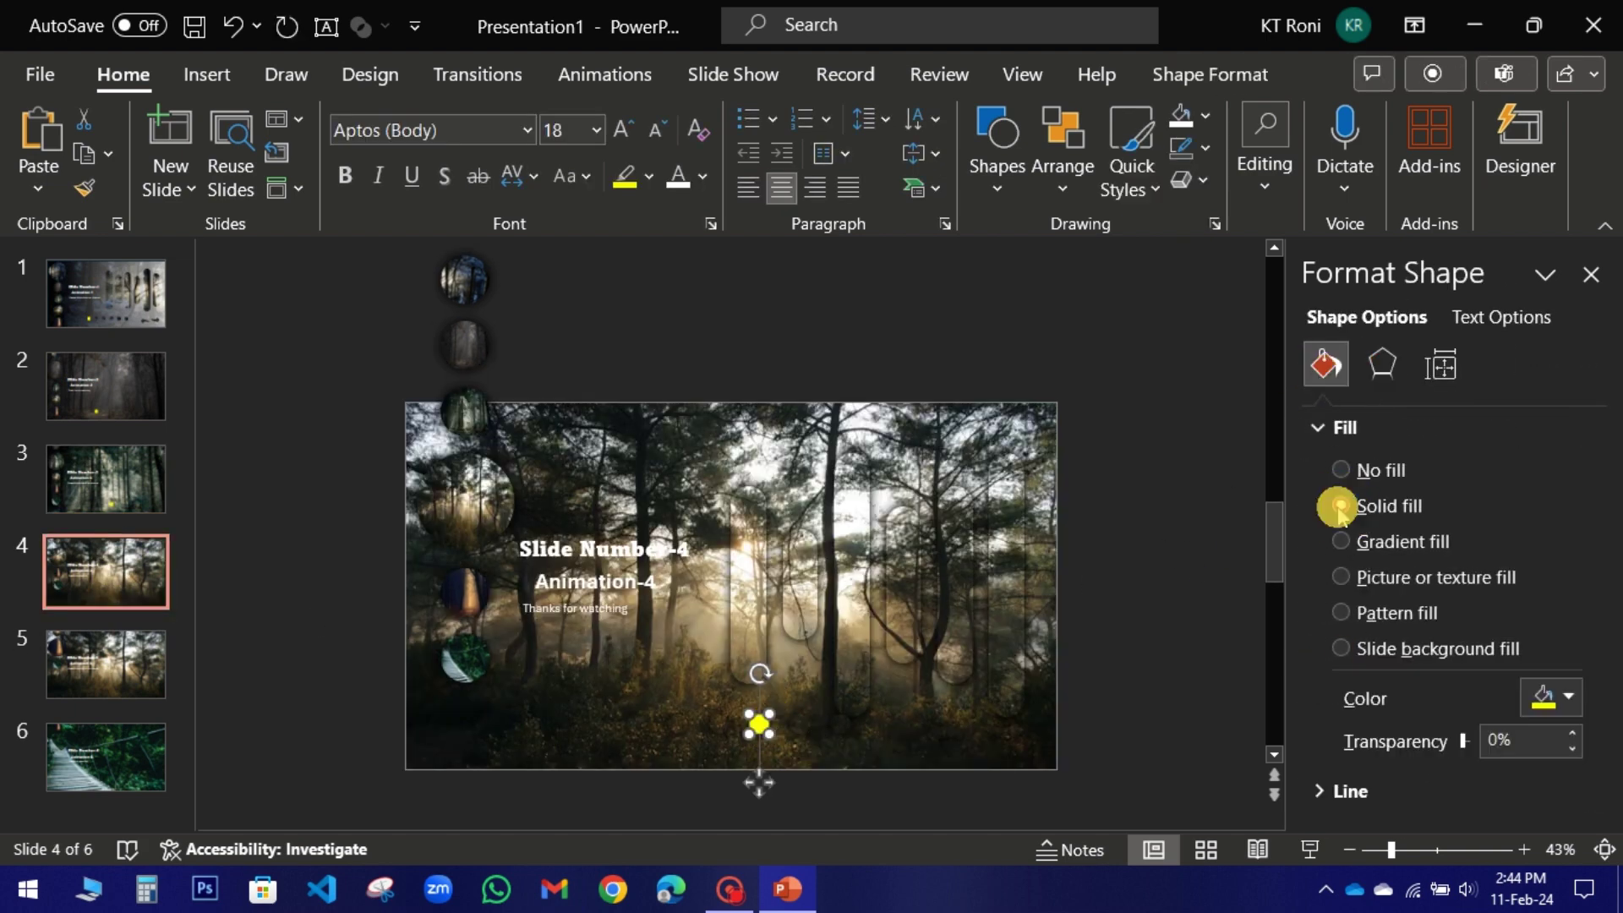
# Fill the current-slide dot solid yellow on slides 5 and 6, then return to slide 1.
pyautogui.click(106, 664)
pyautogui.click(801, 778)
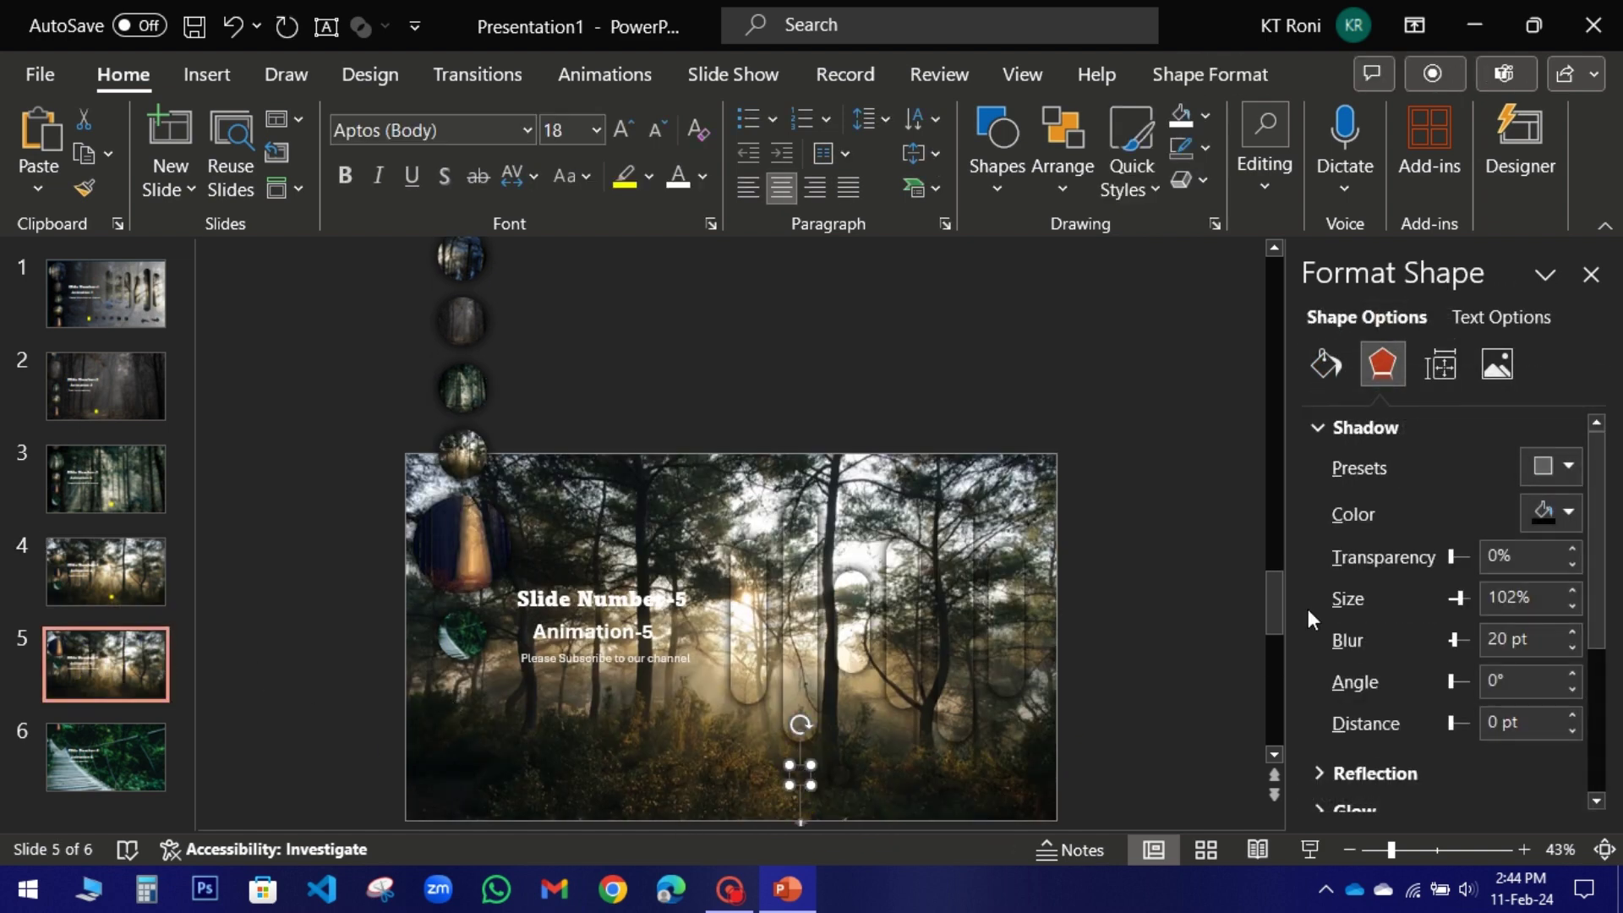
pyautogui.click(1326, 365)
pyautogui.click(1338, 505)
pyautogui.click(93, 752)
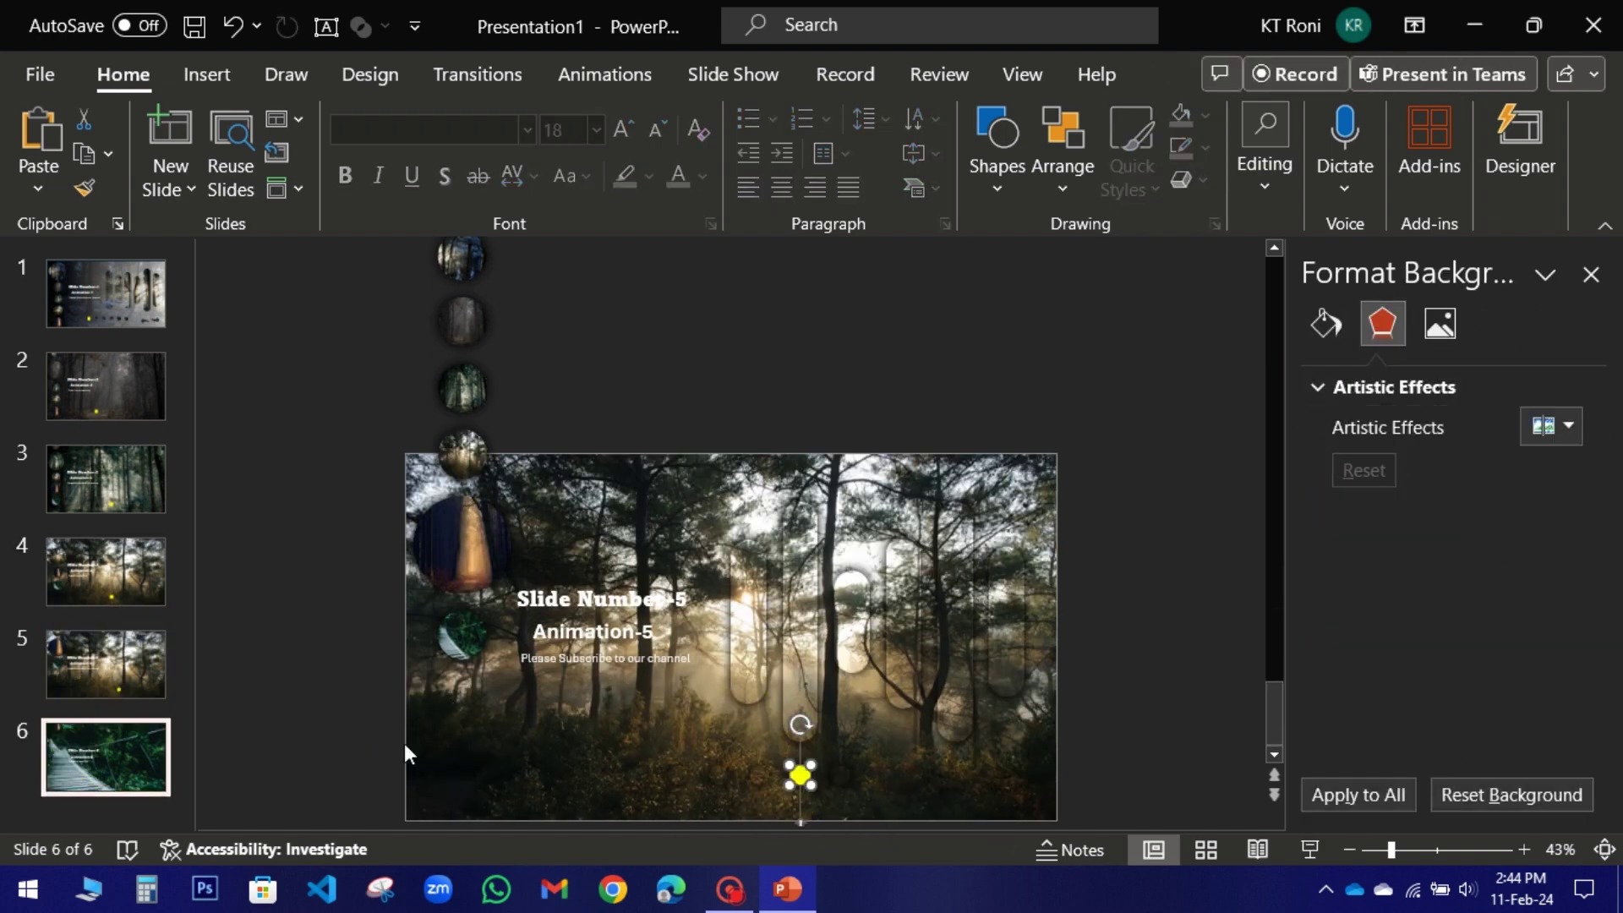
pyautogui.click(845, 776)
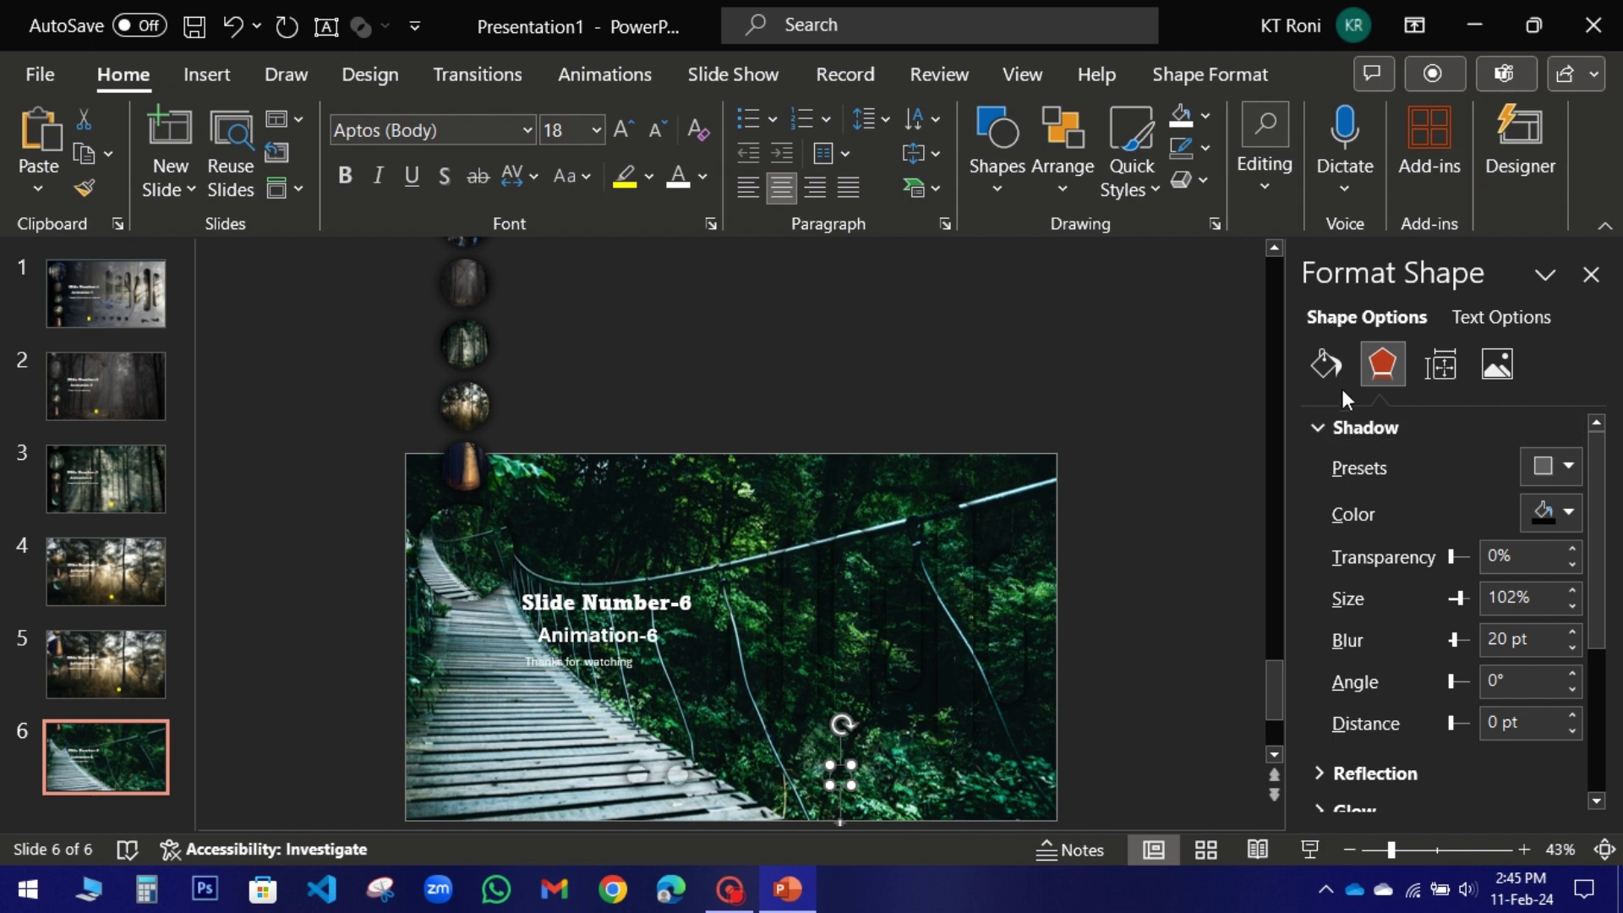
pyautogui.click(1326, 365)
pyautogui.click(1341, 505)
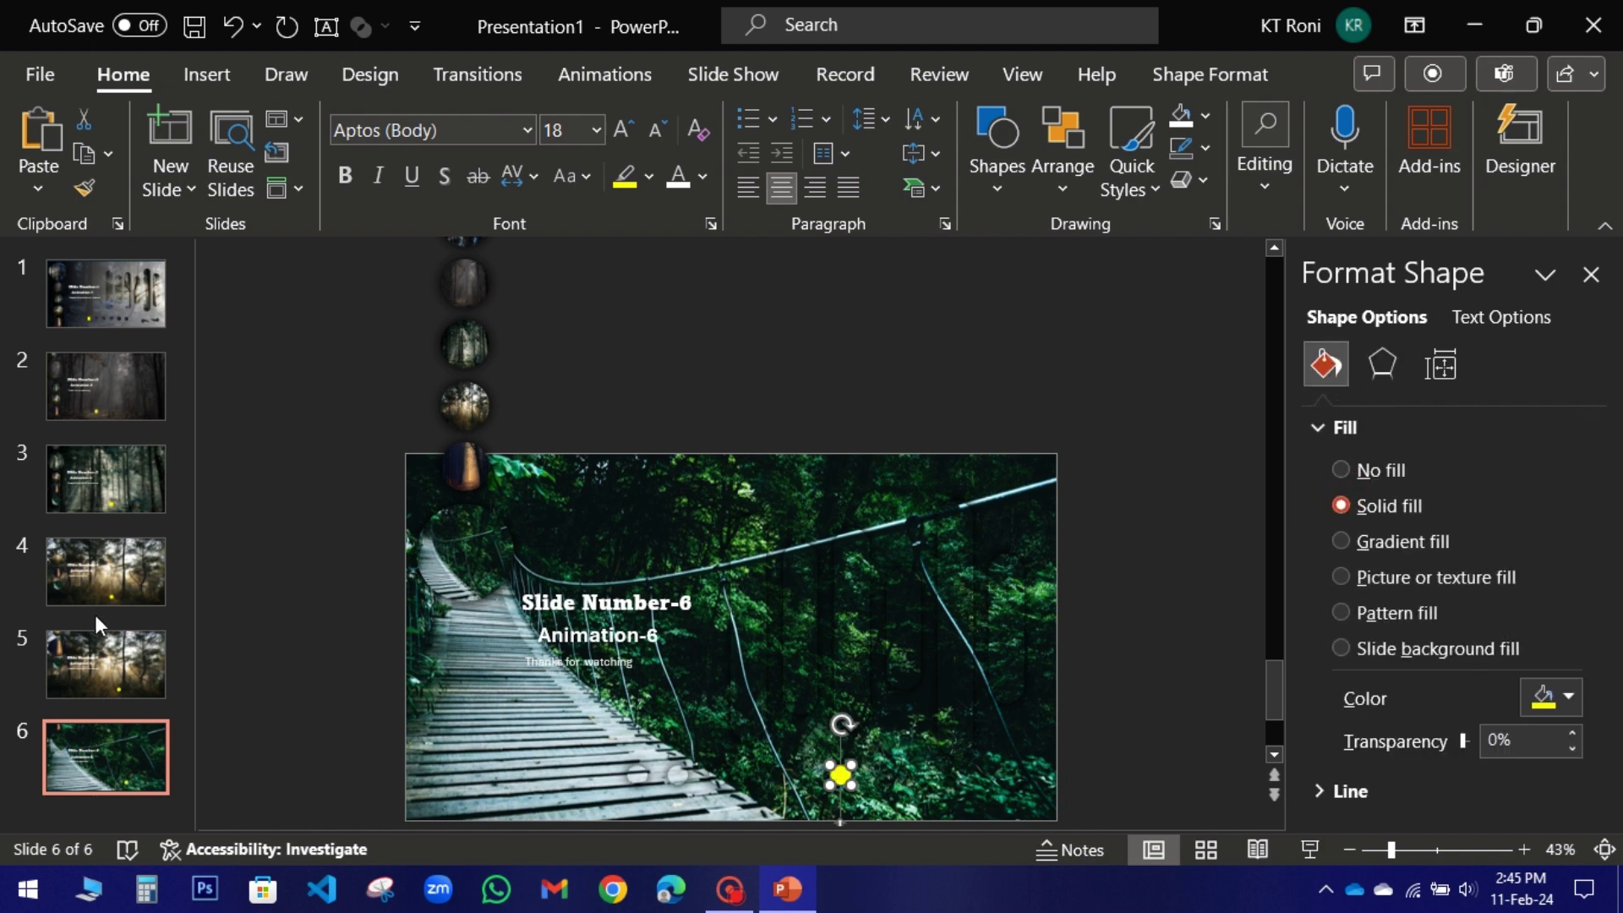
pyautogui.click(184, 683)
# Copy the gradient overlay picture from slide 1.
pyautogui.press('Home')
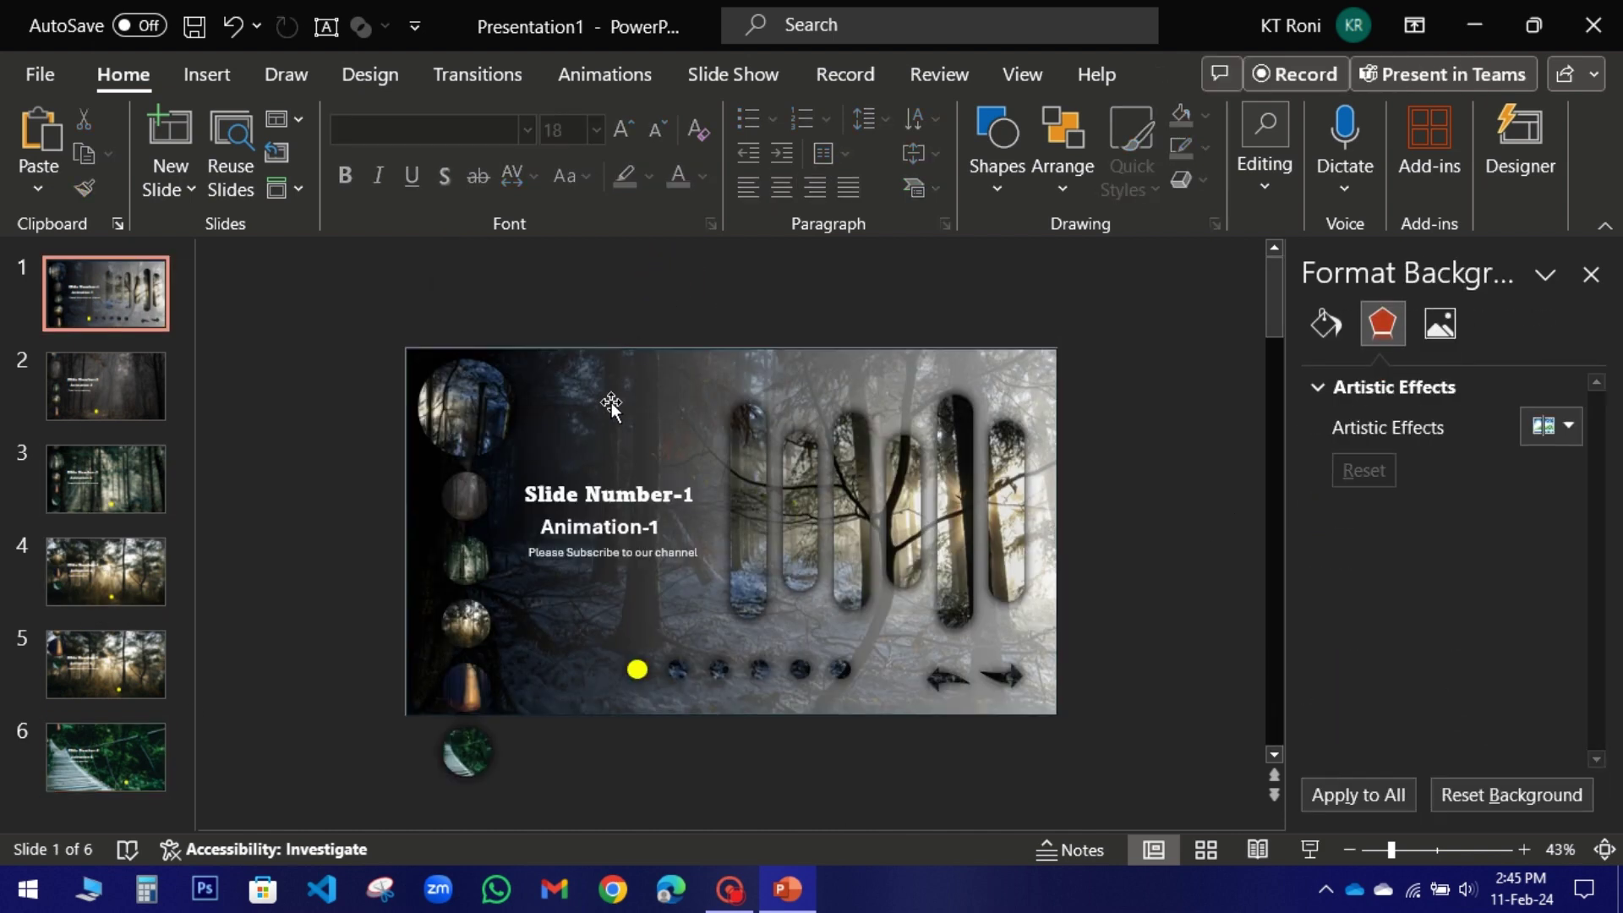
pyautogui.click(645, 377)
pyautogui.rightClick(645, 377)
pyautogui.click(749, 223)
# Paste the overlay onto slide 2 and send it to the back.
pyautogui.click(137, 372)
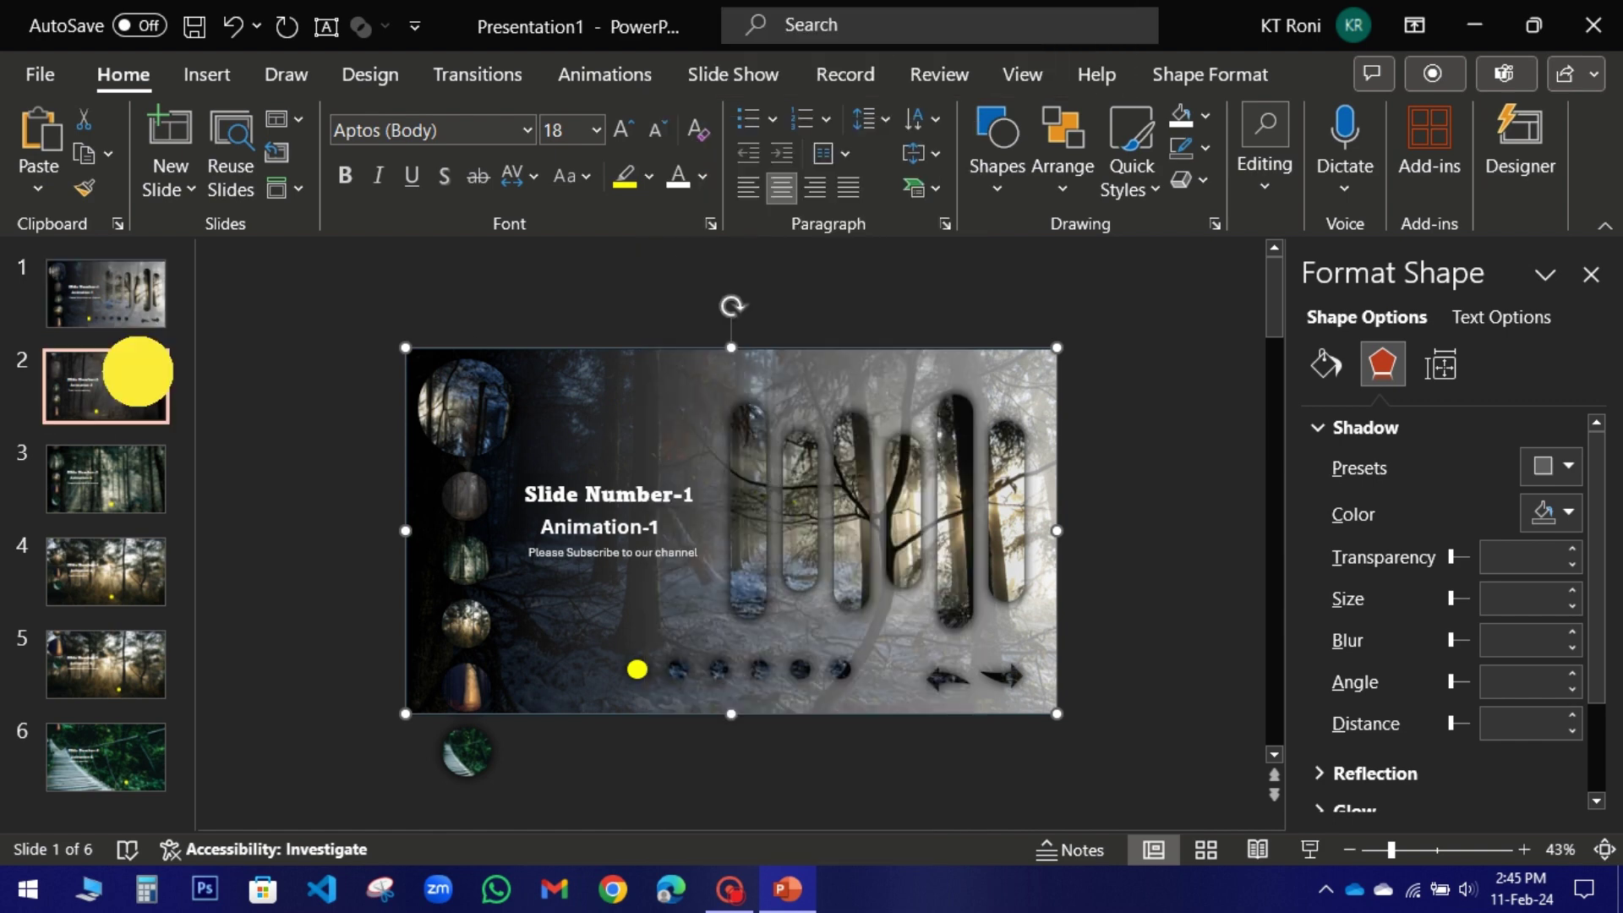
pyautogui.rightClick(632, 385)
pyautogui.click(681, 496)
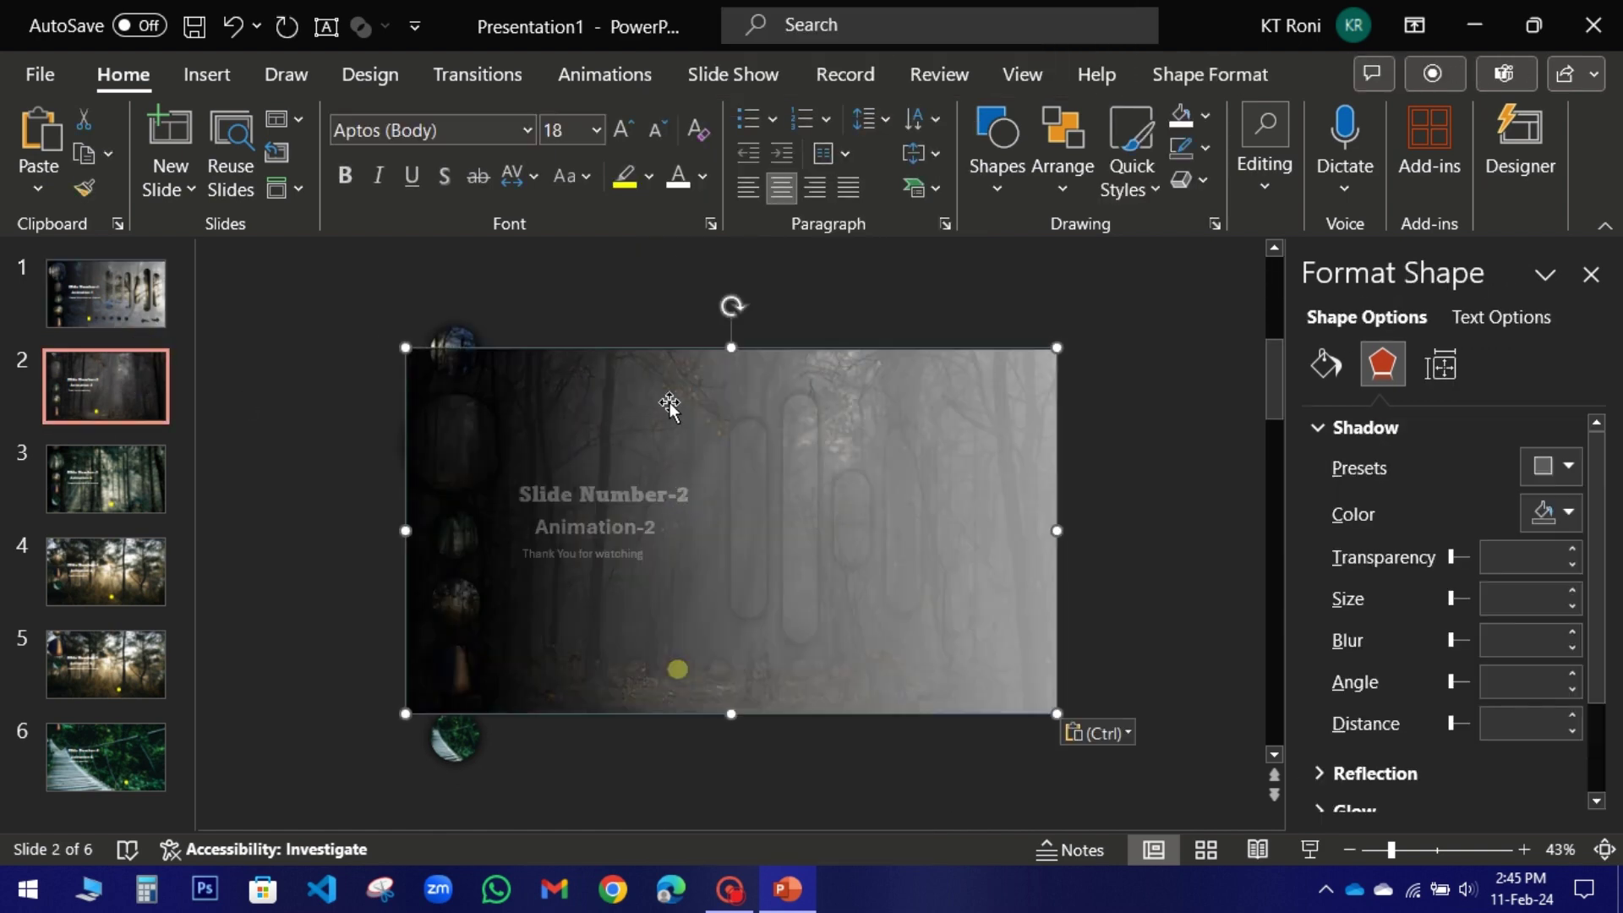
pyautogui.rightClick(636, 398)
pyautogui.click(732, 521)
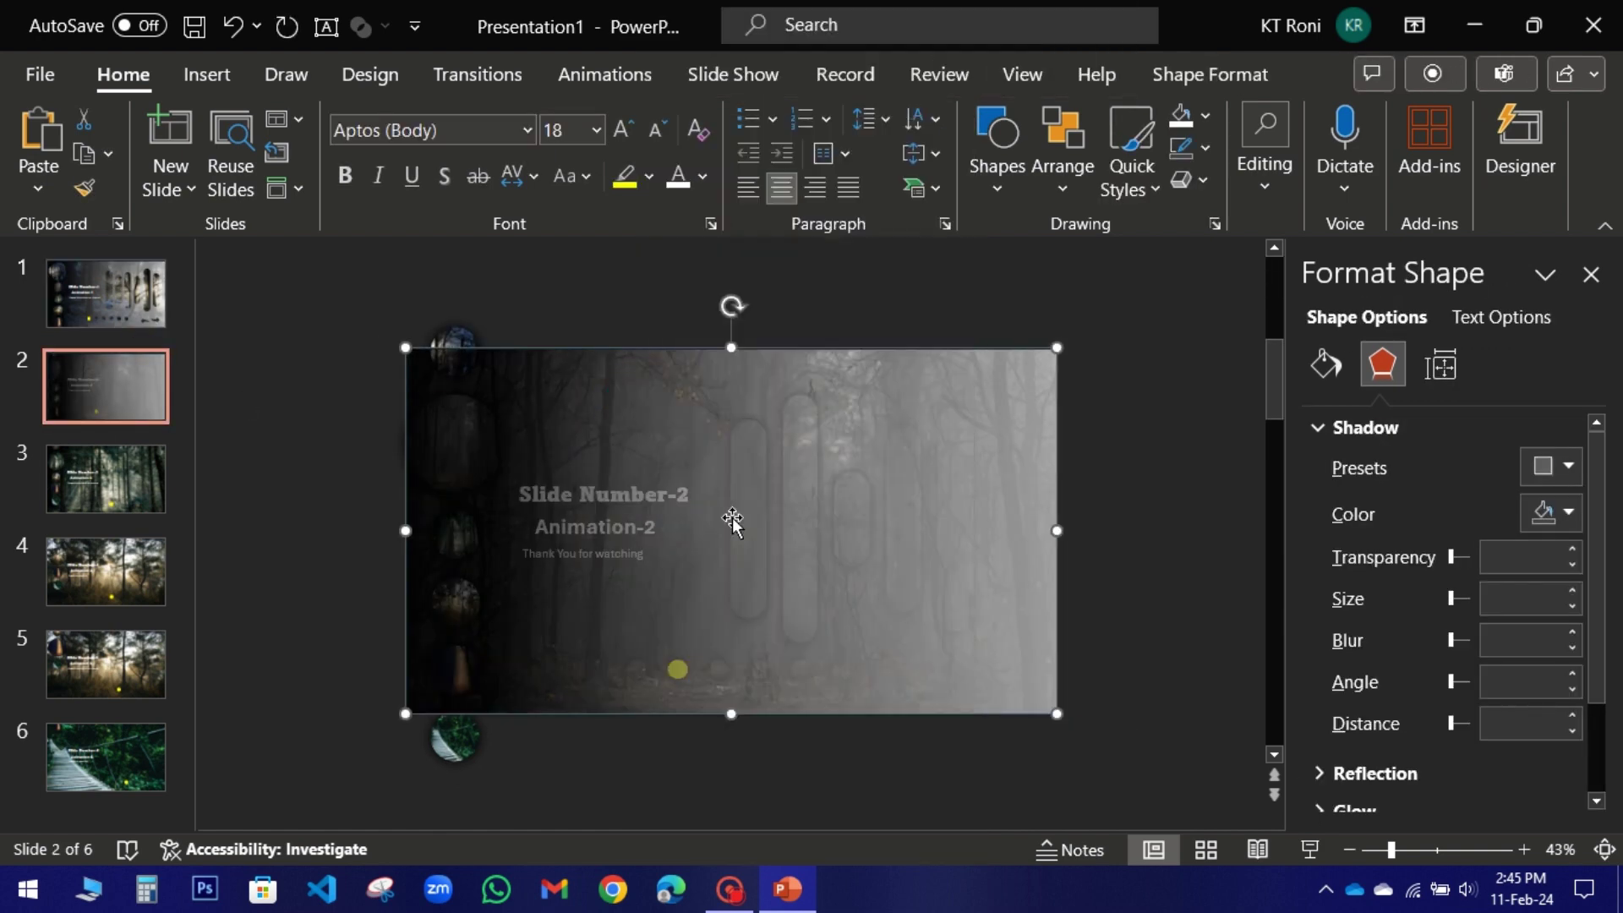
# Paste the overlay picture onto slides 3, 4, 5 and 6.
pyautogui.click(106, 480)
pyautogui.hotkey('ctrl', 'v')
pyautogui.click(122, 584)
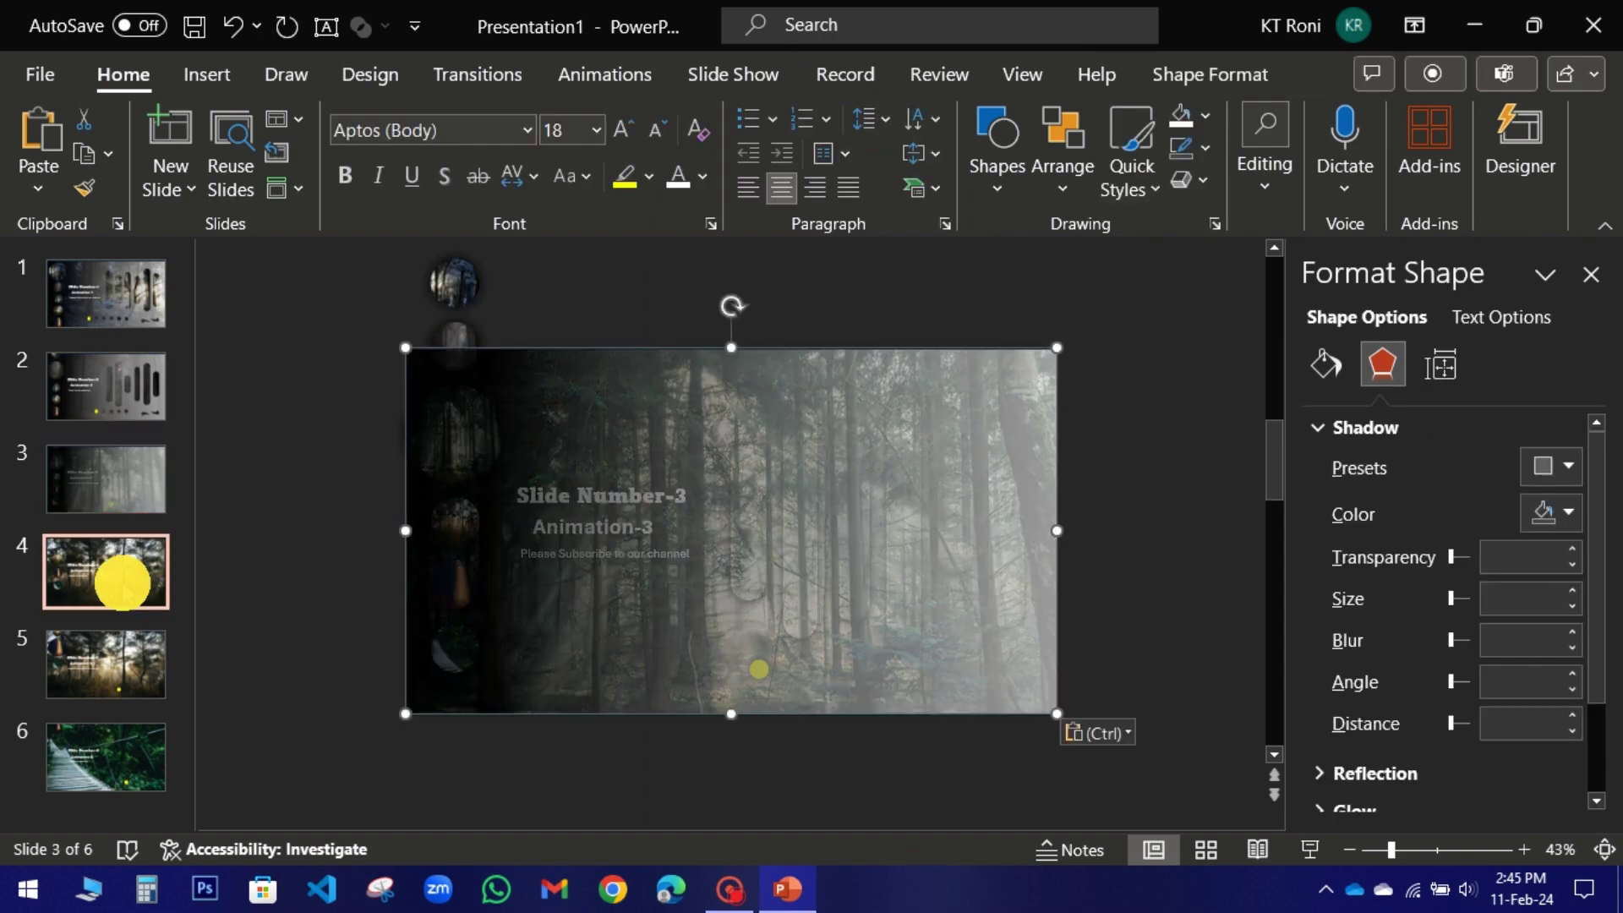
pyautogui.hotkey('ctrl', 'v')
pyautogui.click(91, 656)
pyautogui.hotkey('ctrl', 'v')
pyautogui.click(76, 744)
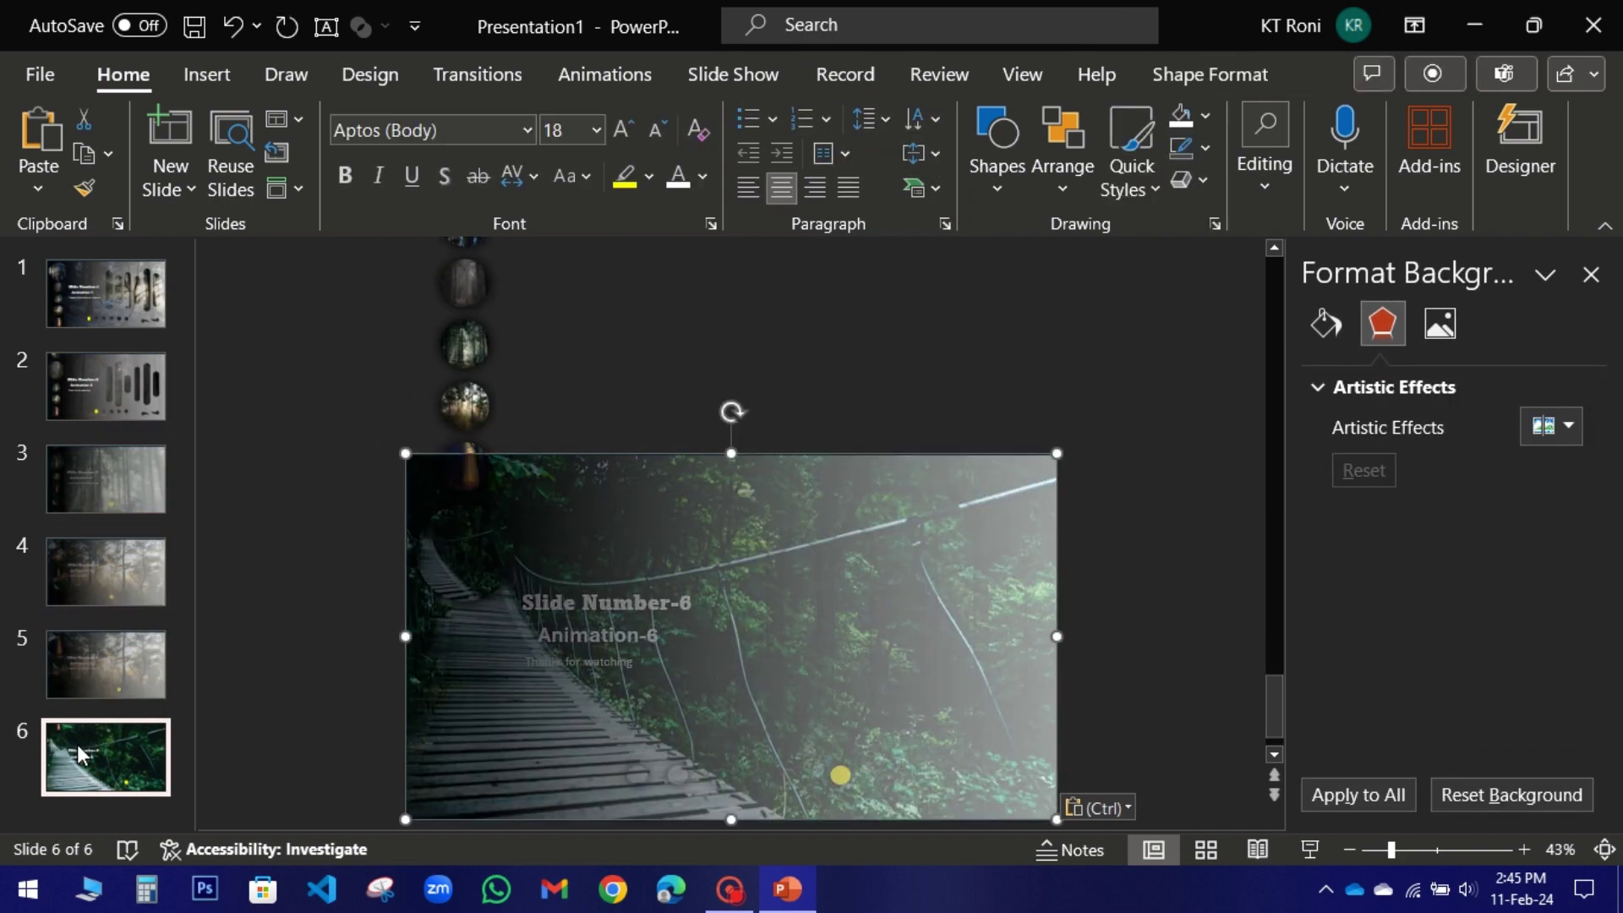
# Send the pasted overlays on slides 6, 5, 4 and 3 behind their content.
pyautogui.rightClick(636, 506)
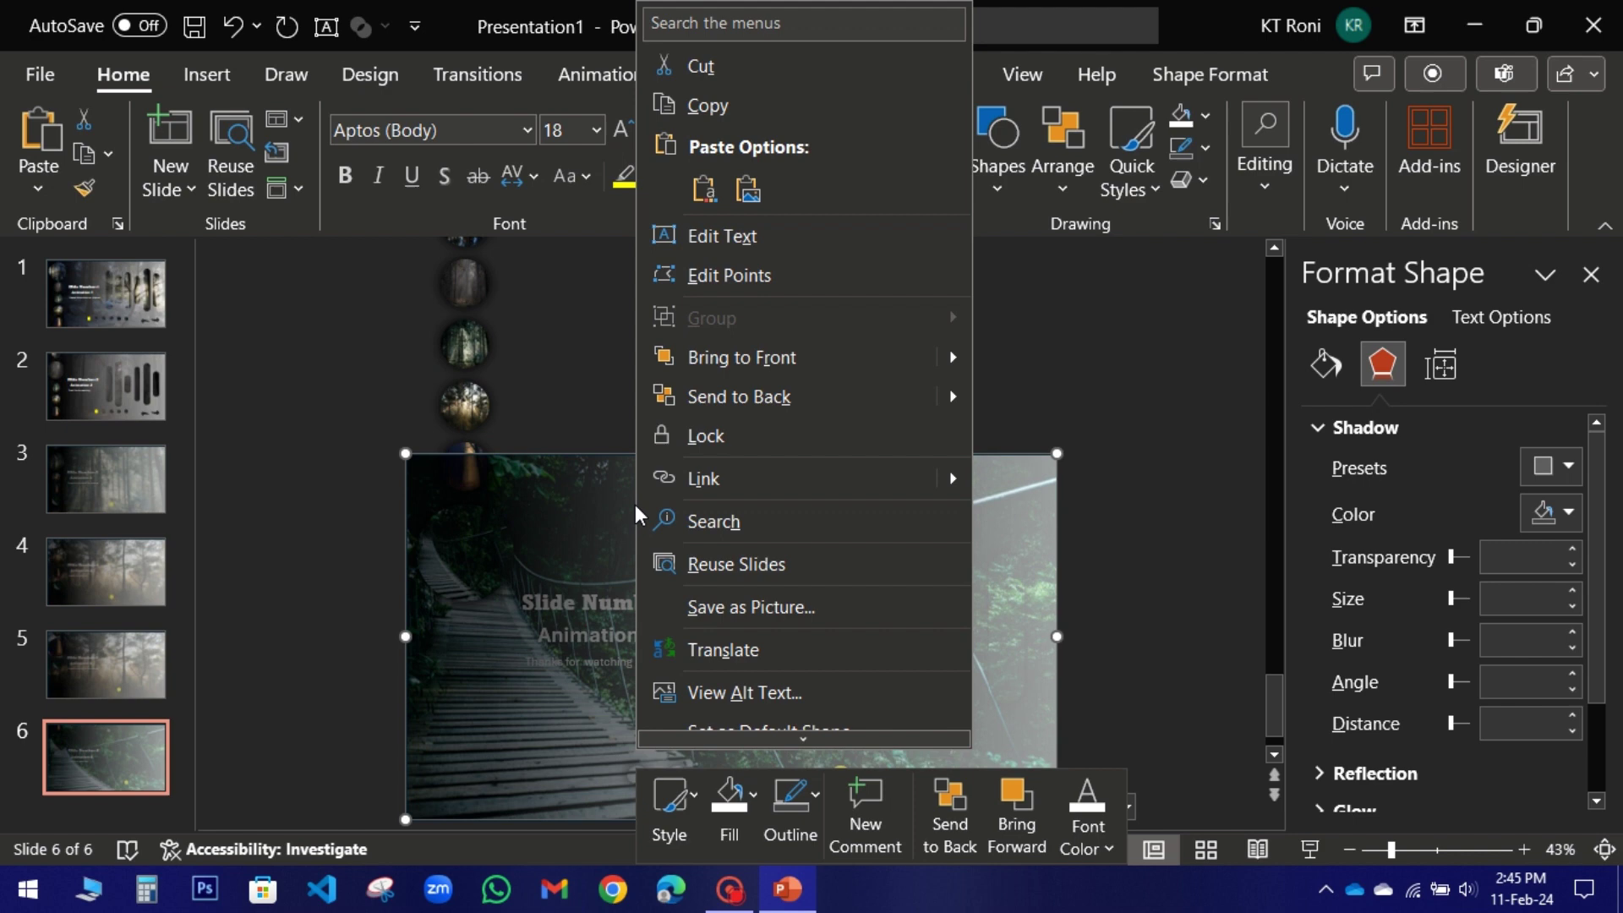
pyautogui.click(713, 394)
pyautogui.click(106, 658)
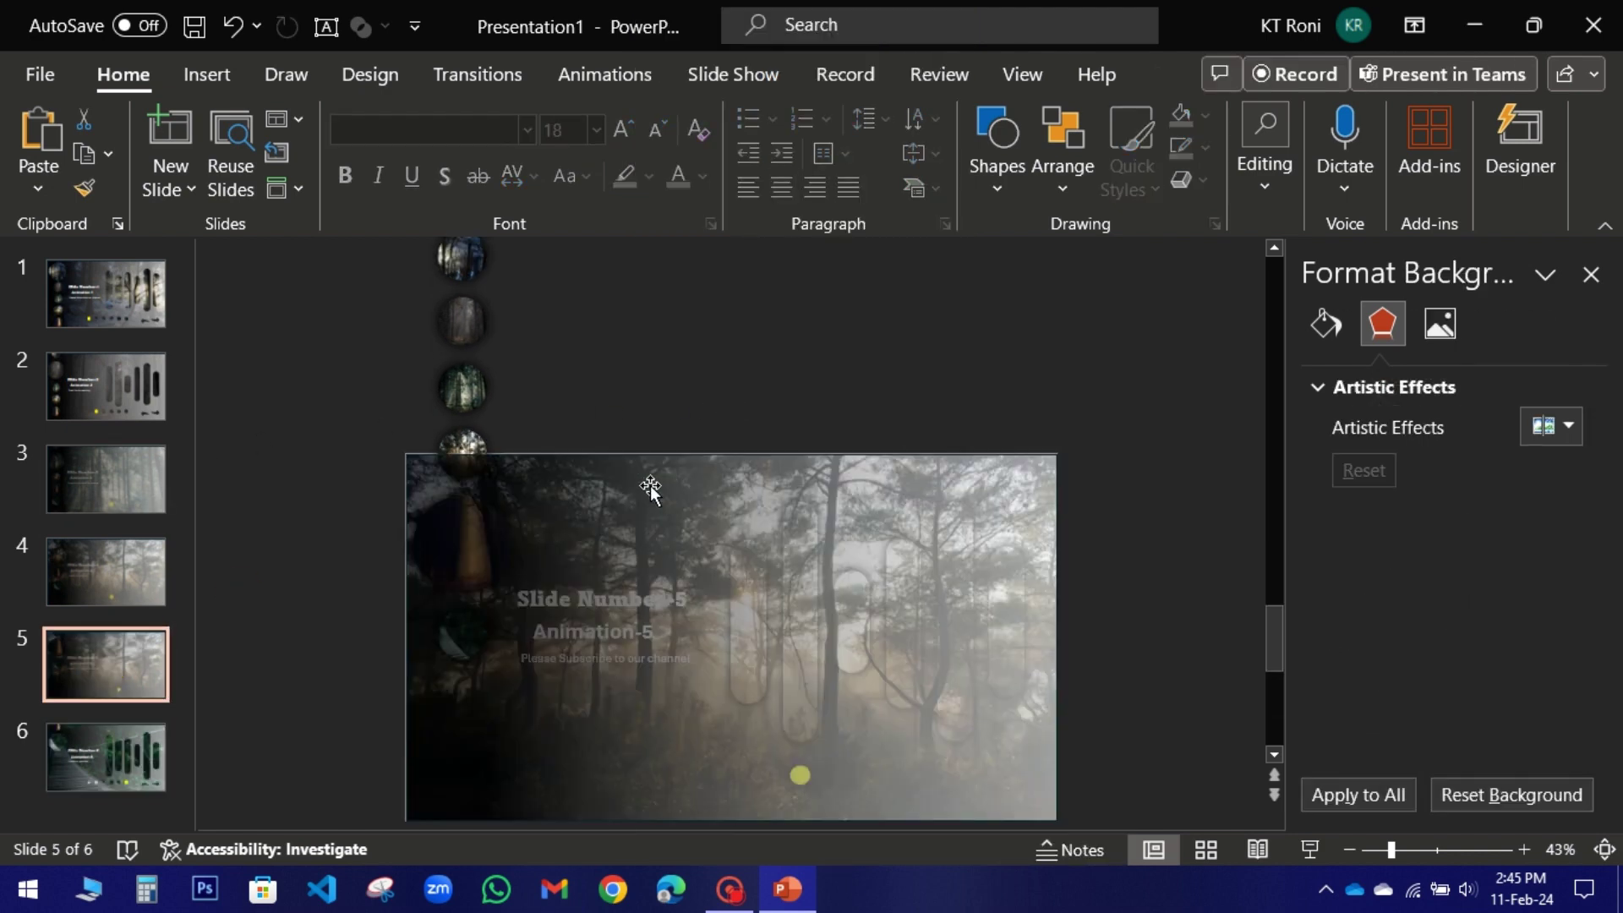
pyautogui.rightClick(651, 482)
pyautogui.click(752, 394)
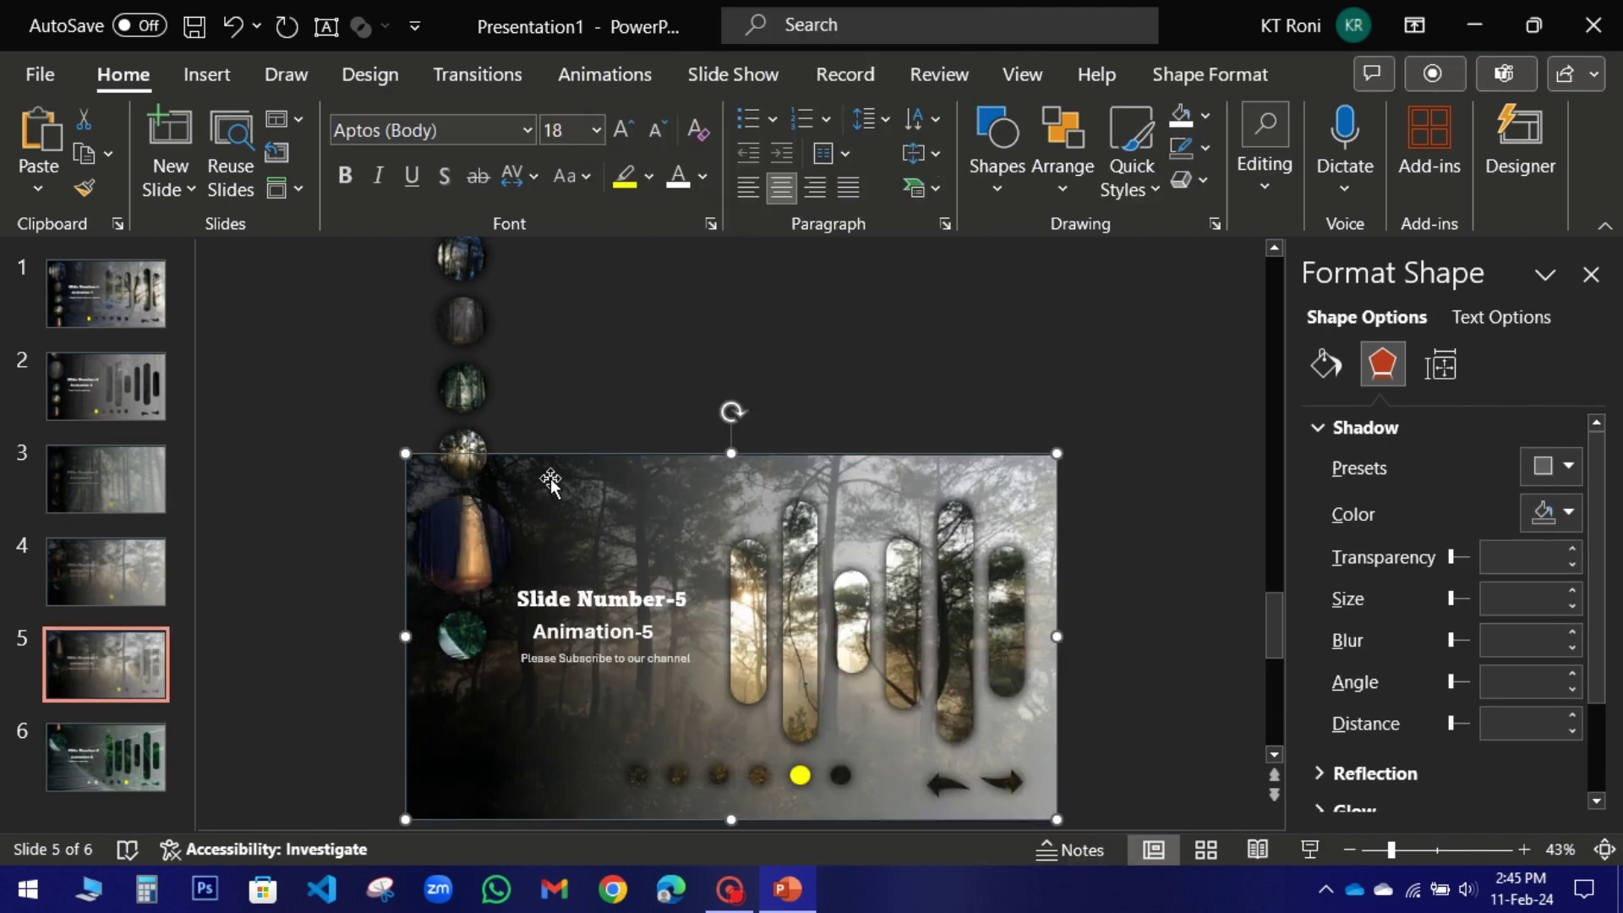
pyautogui.click(118, 569)
pyautogui.rightClick(636, 470)
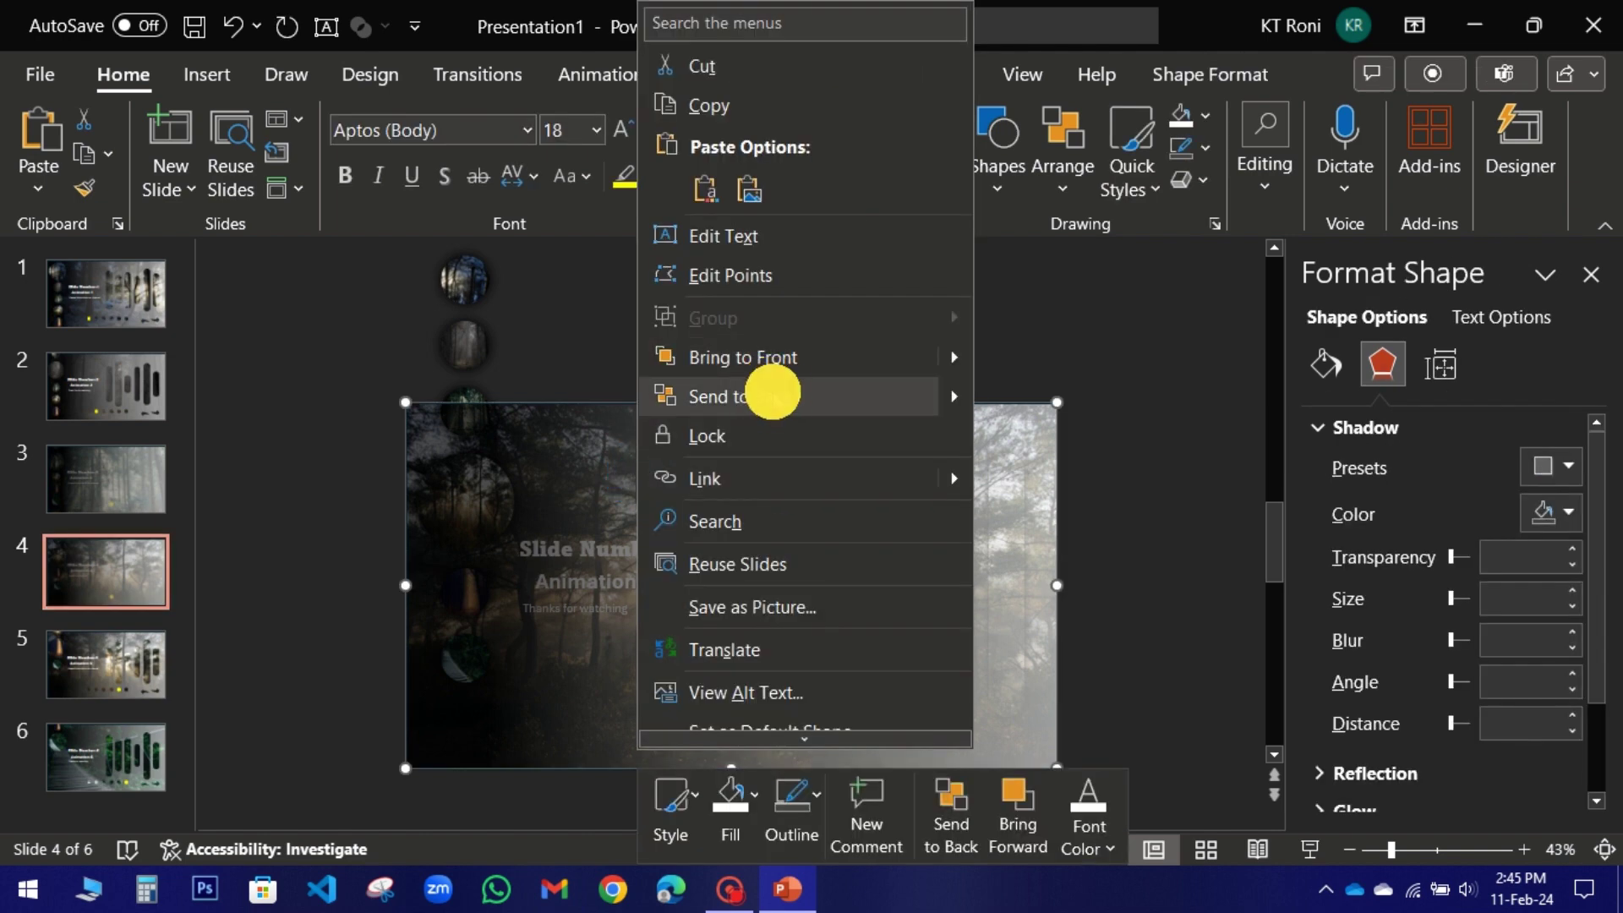
pyautogui.click(772, 393)
pyautogui.click(106, 479)
pyautogui.rightClick(623, 441)
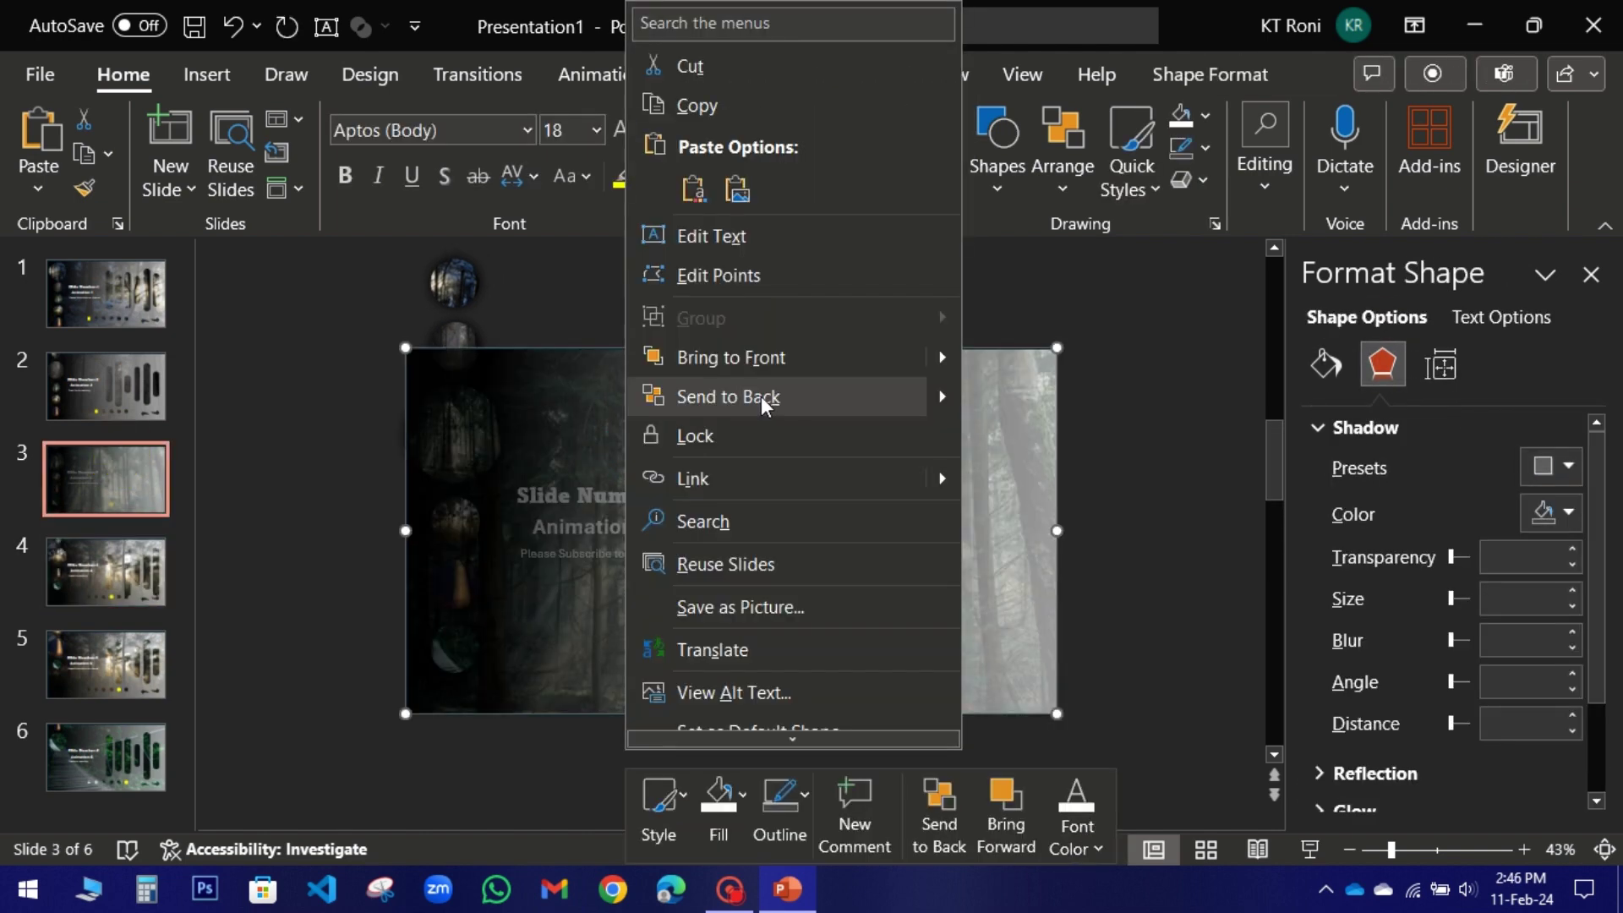
pyautogui.click(763, 404)
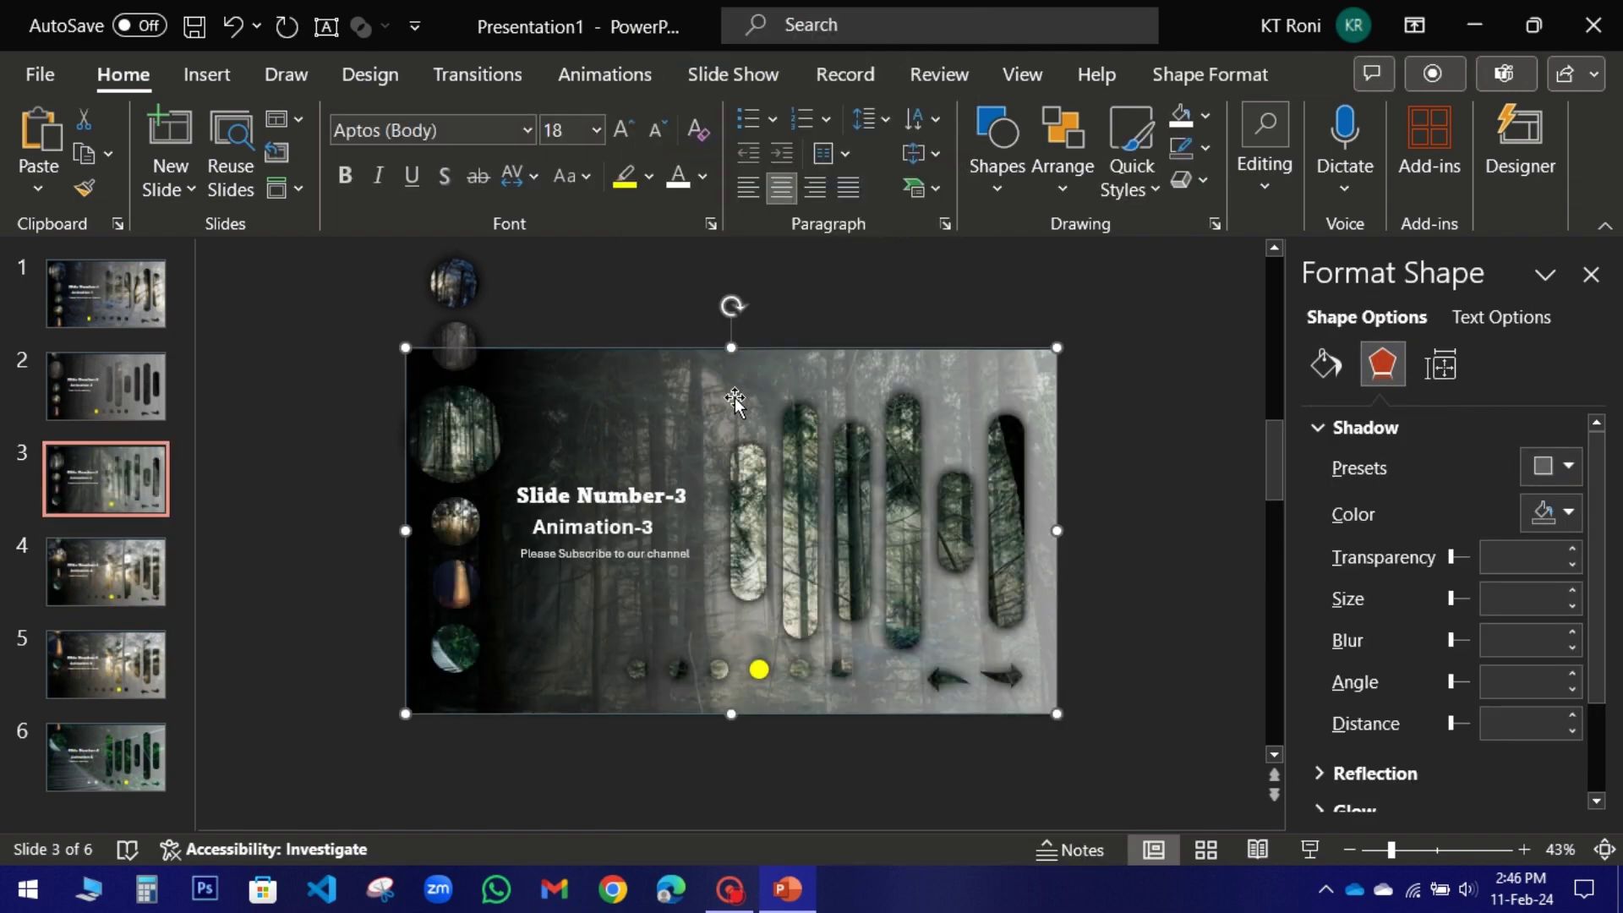
# Select all six slides and give them the Morph transition.
pyautogui.click(84, 301)
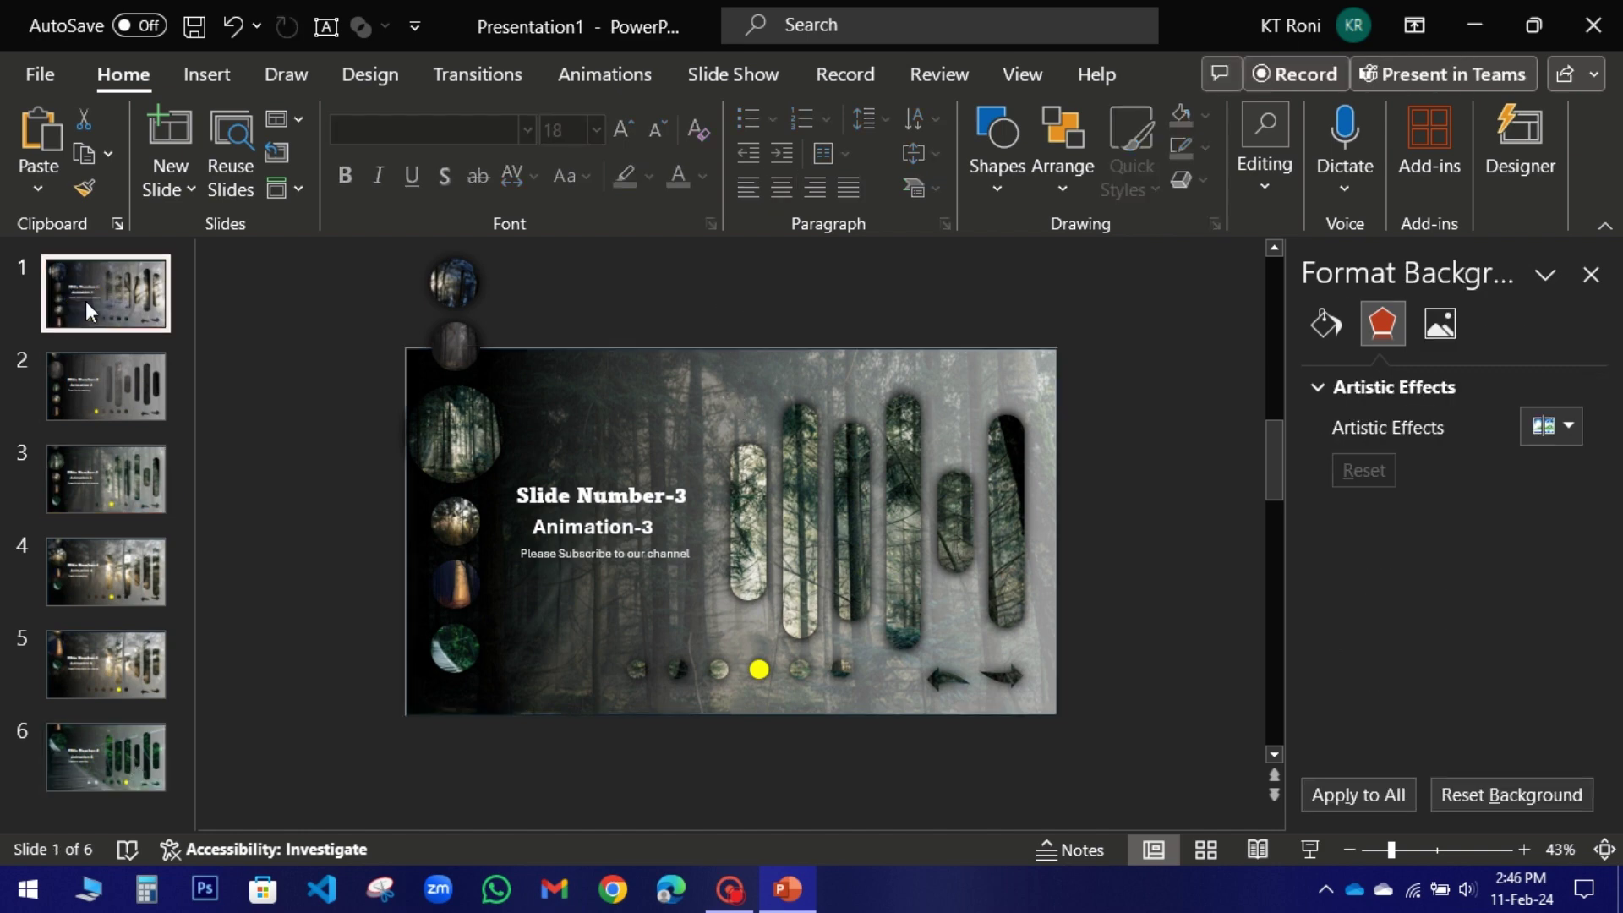
pyautogui.keyDown('ctrl'); pyautogui.click(116, 381); pyautogui.keyUp('ctrl')
pyautogui.keyDown('ctrl'); pyautogui.click(106, 479); pyautogui.keyUp('ctrl')
pyautogui.keyDown('ctrl'); pyautogui.click(106, 572); pyautogui.keyUp('ctrl')
pyautogui.keyDown('ctrl'); pyautogui.click(131, 671); pyautogui.keyUp('ctrl')
pyautogui.keyDown('ctrl'); pyautogui.click(135, 749); pyautogui.keyUp('ctrl')
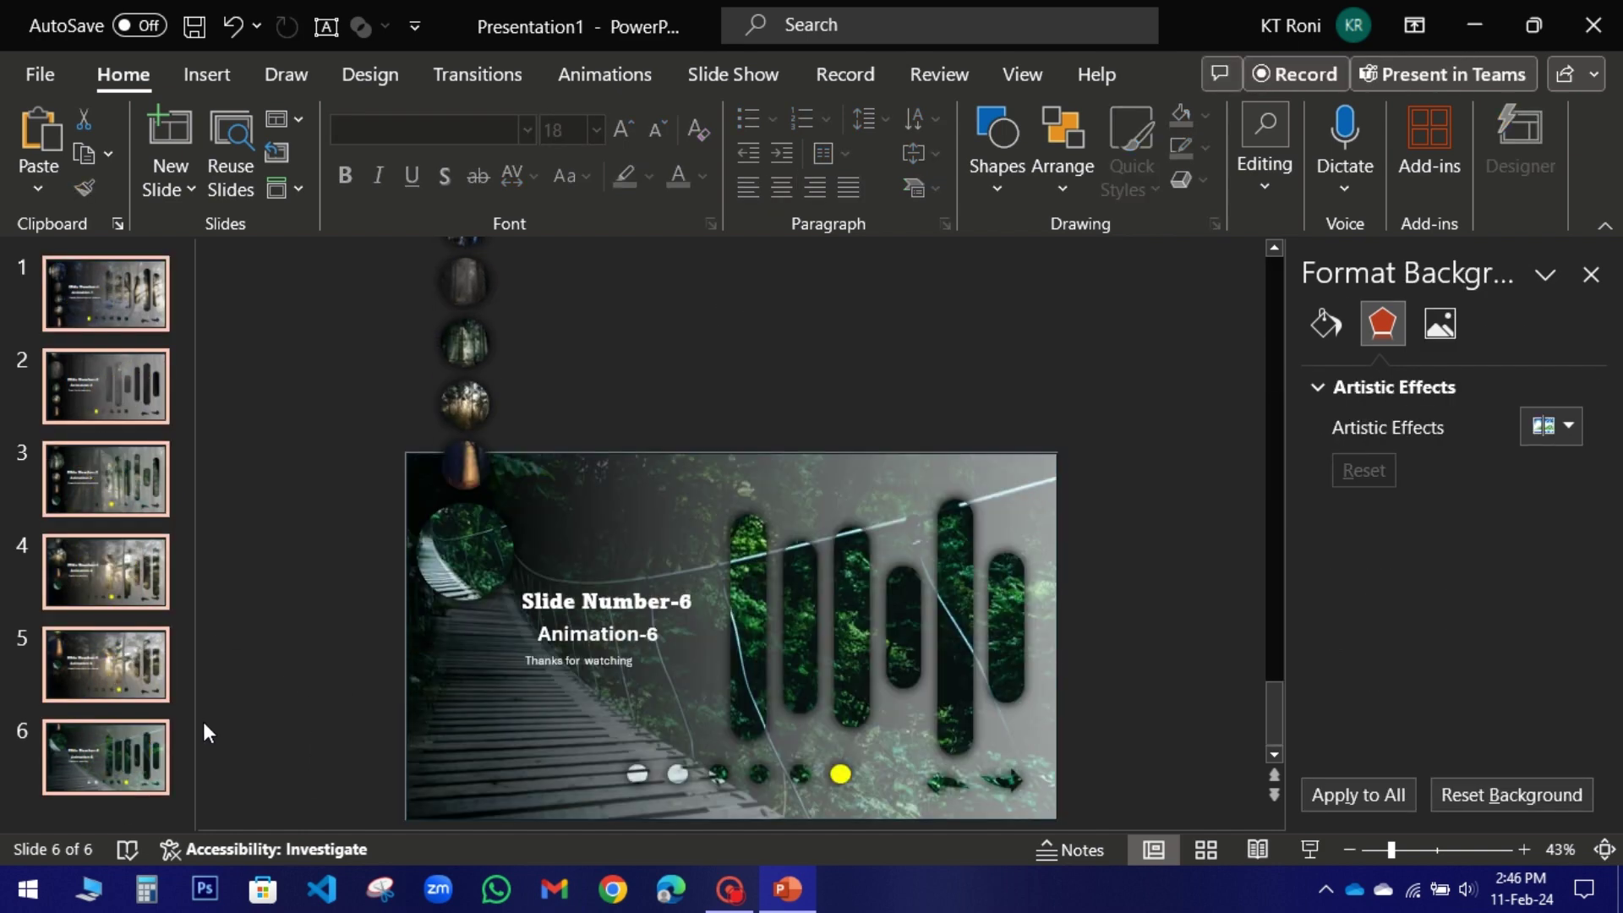
pyautogui.click(479, 74)
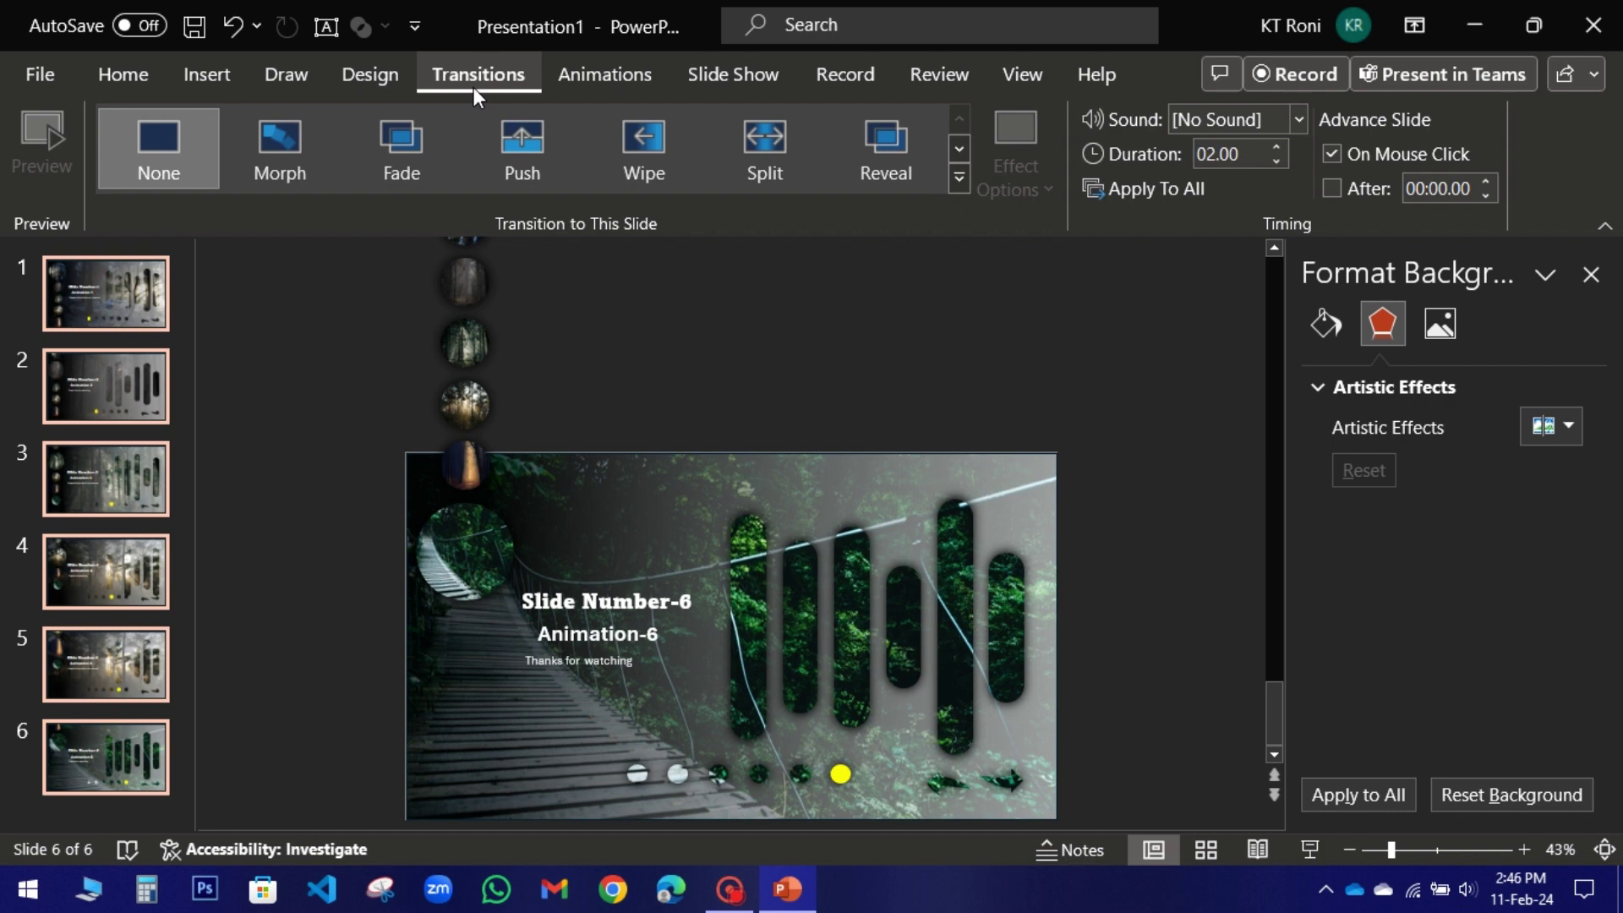
pyautogui.click(276, 141)
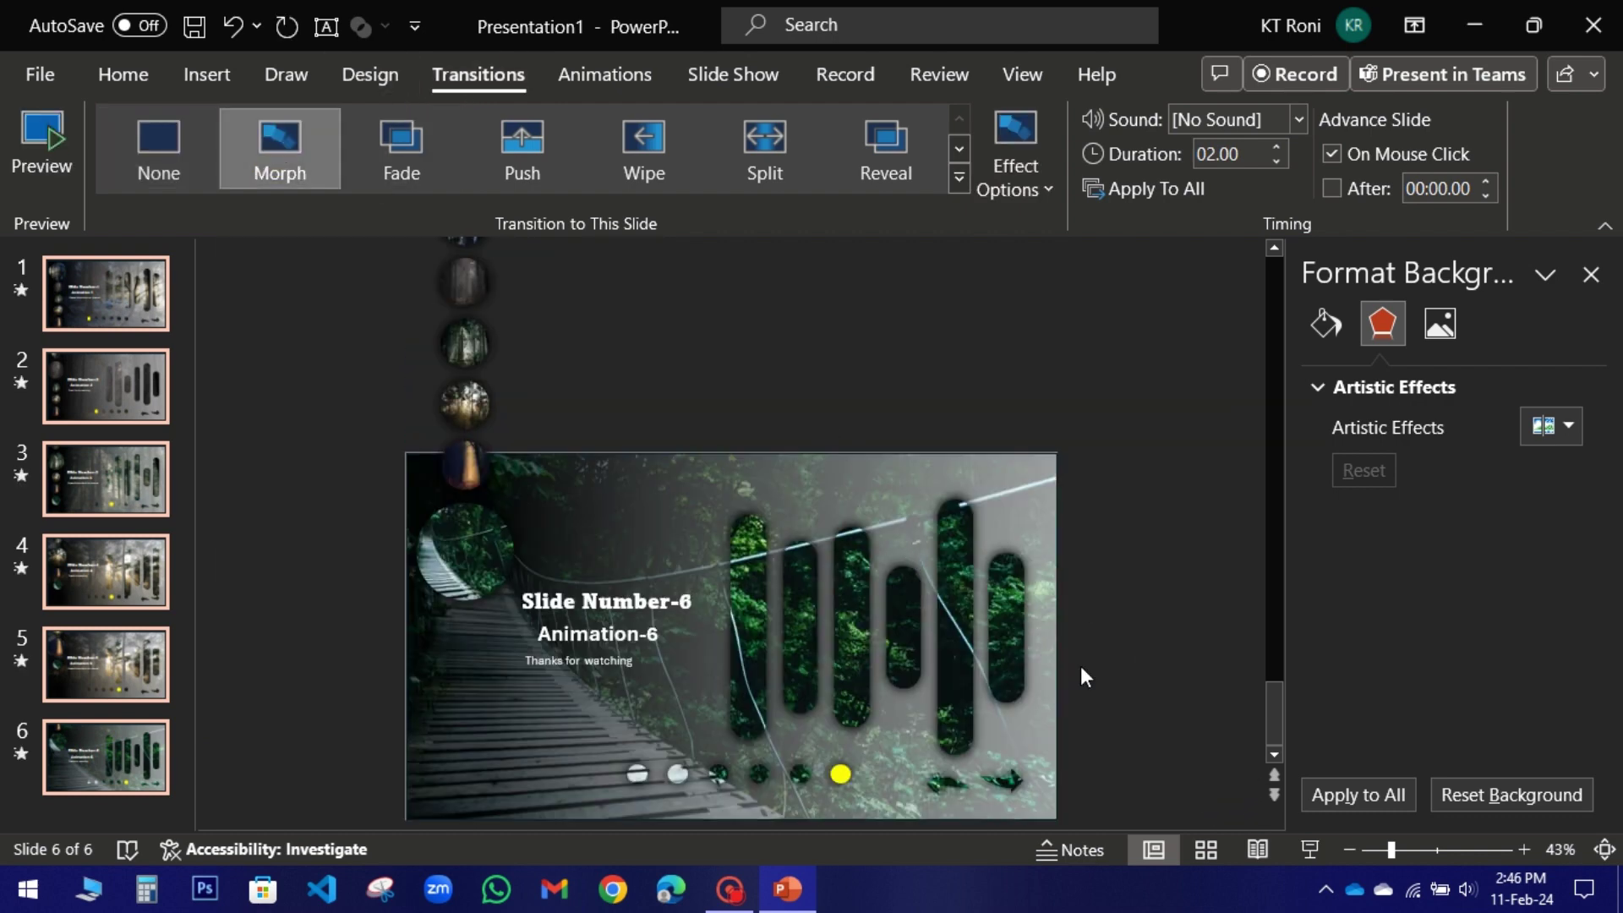
# Start the slide show from slide 1 and follow the next-slide arrow link.
pyautogui.click(137, 301)
pyautogui.click(1307, 849)
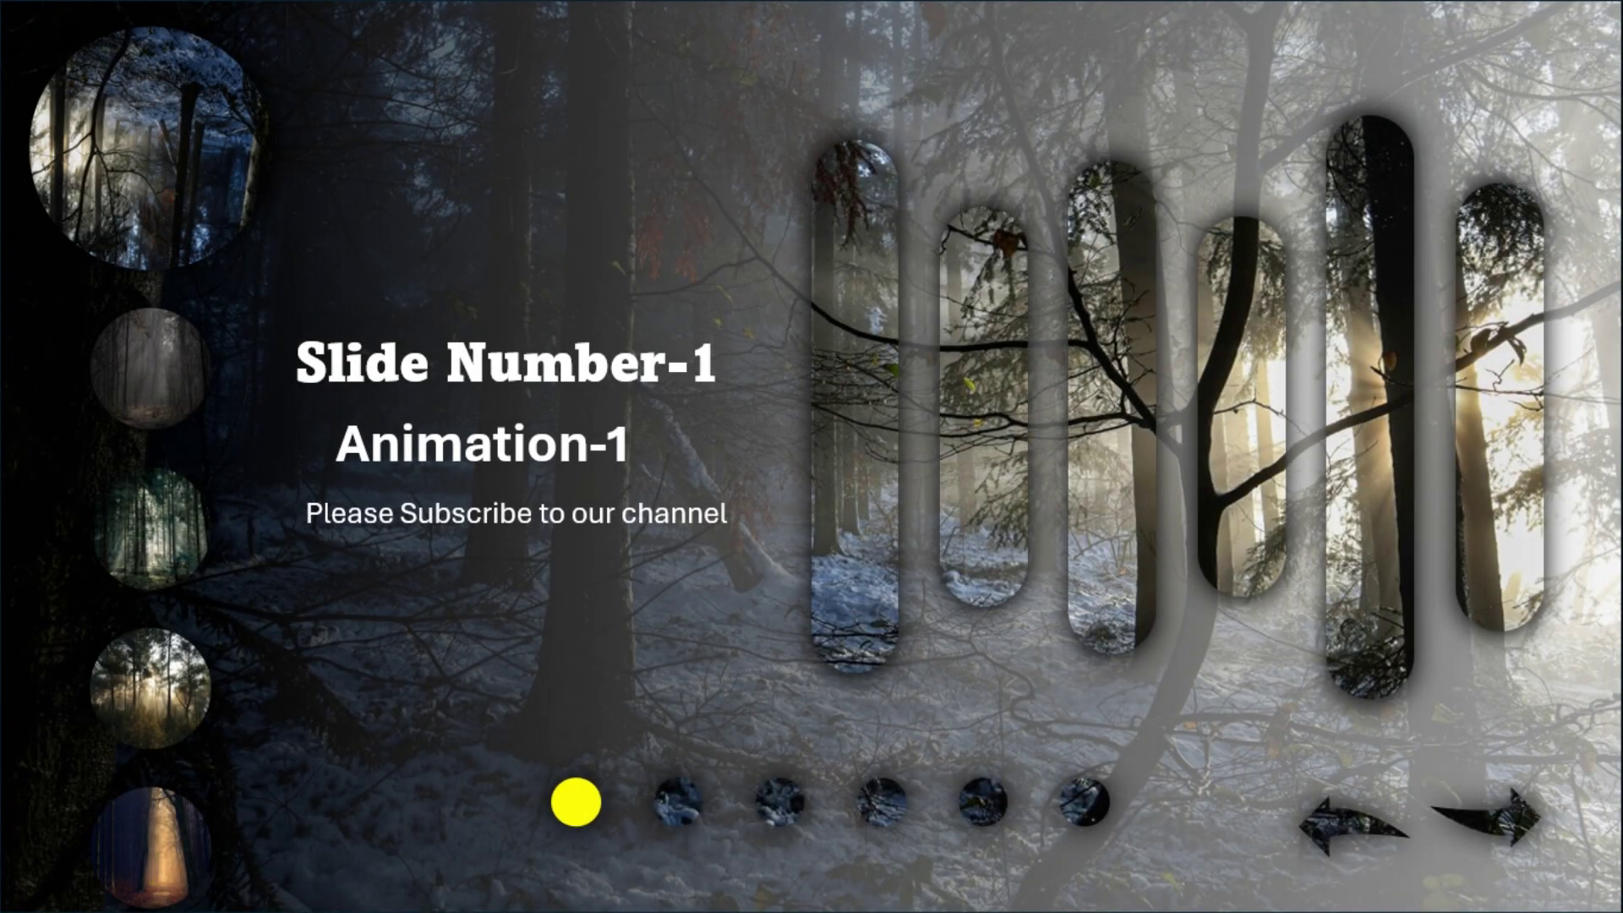
pyautogui.click(1493, 814)
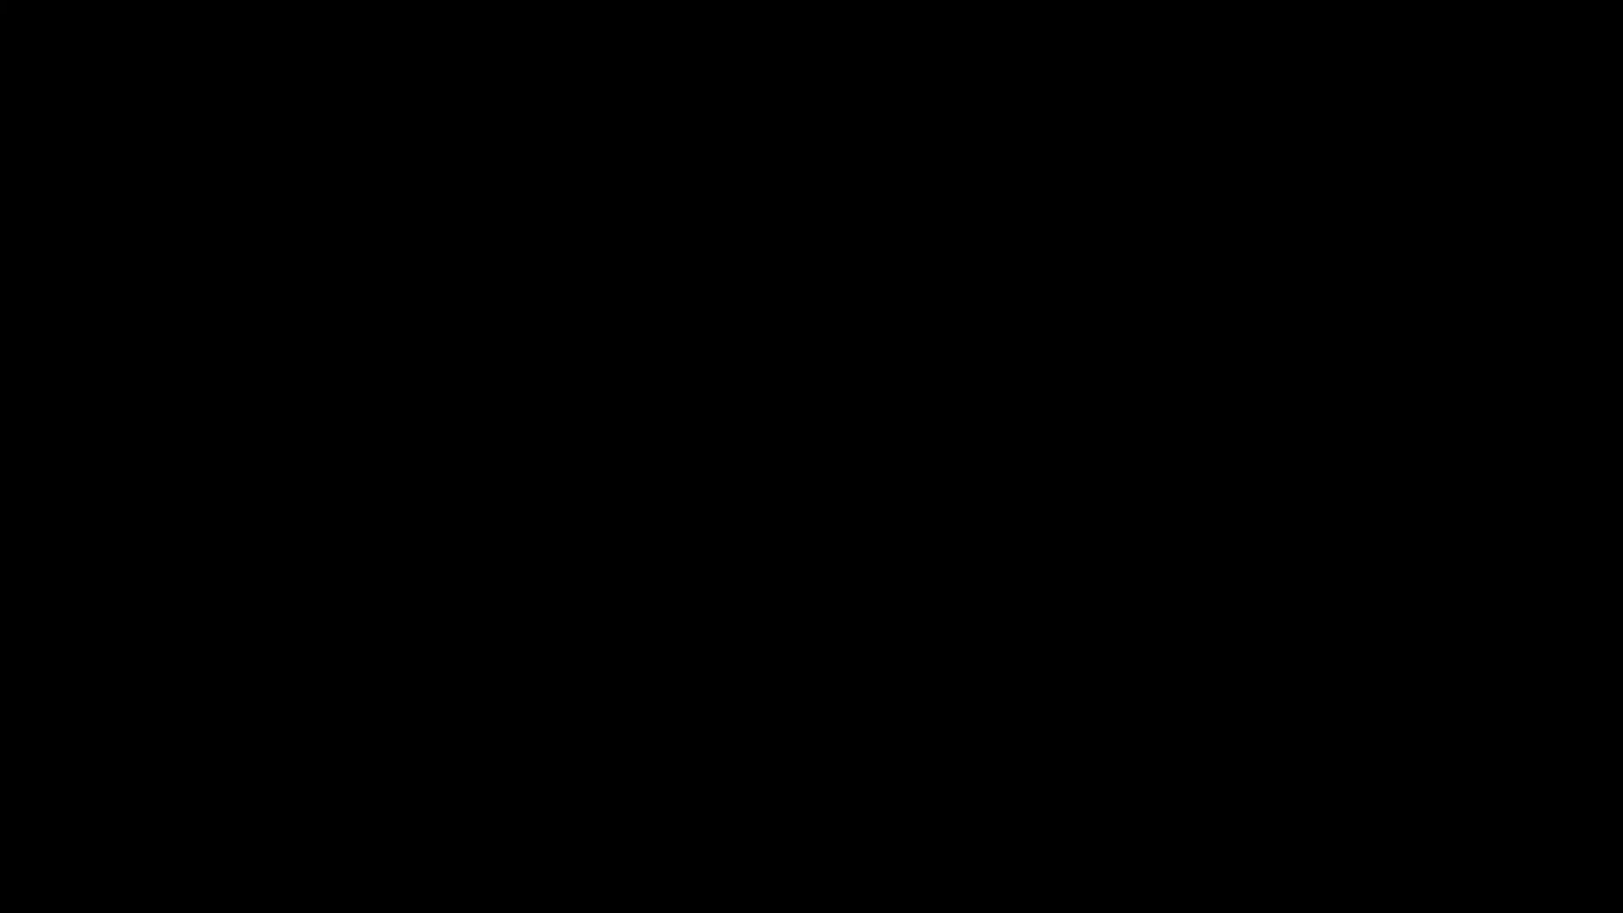